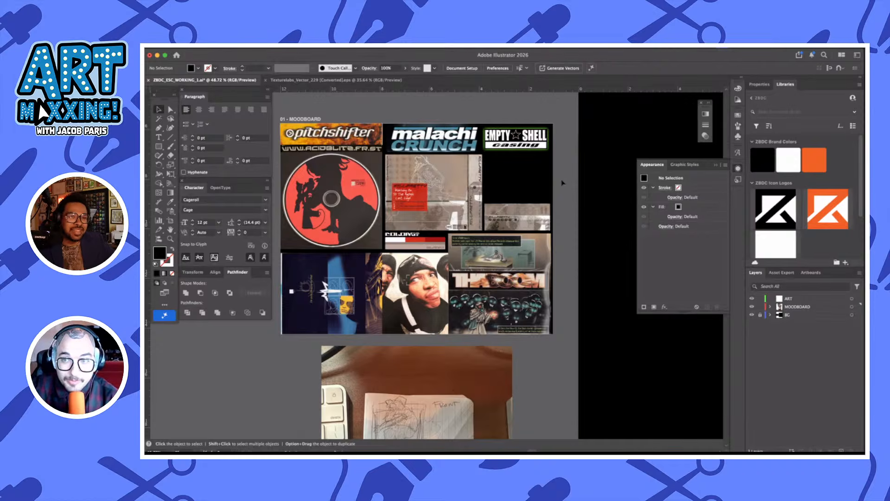
Examine the reference images collected on the moodboard, including the logotypes, the red disc artwork and the album layouts
{"action": "scroll", "coordinate": [562, 181], "scroll_direction": "up", "scroll_amount": 1}
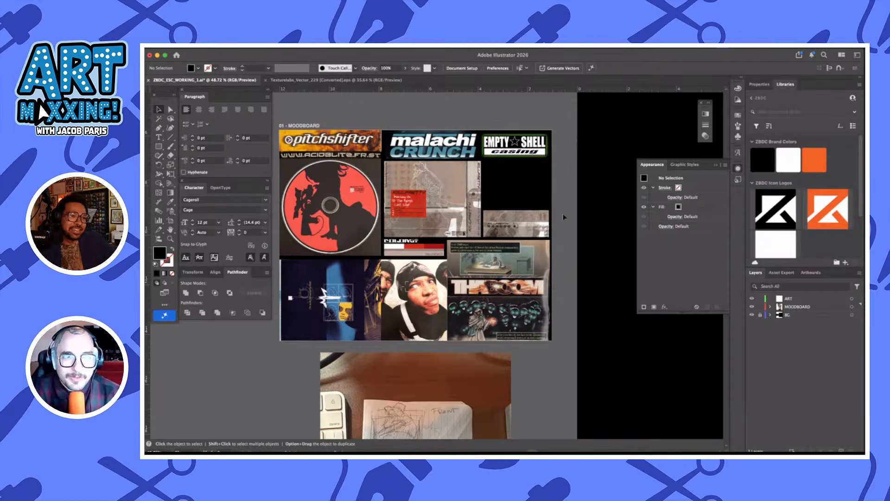
{"action": "scroll", "coordinate": [563, 213], "scroll_direction": "down", "scroll_amount": 1}
{"action": "scroll", "coordinate": [563, 214], "scroll_direction": "left", "scroll_amount": 1}
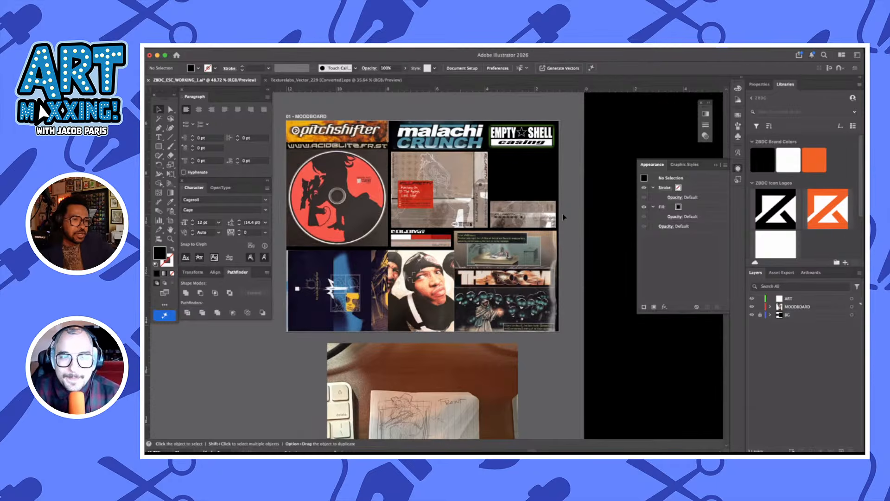
{"action": "scroll", "coordinate": [563, 213], "scroll_direction": "up", "scroll_amount": 1}
{"action": "scroll", "coordinate": [563, 213], "scroll_direction": "left", "scroll_amount": 1}
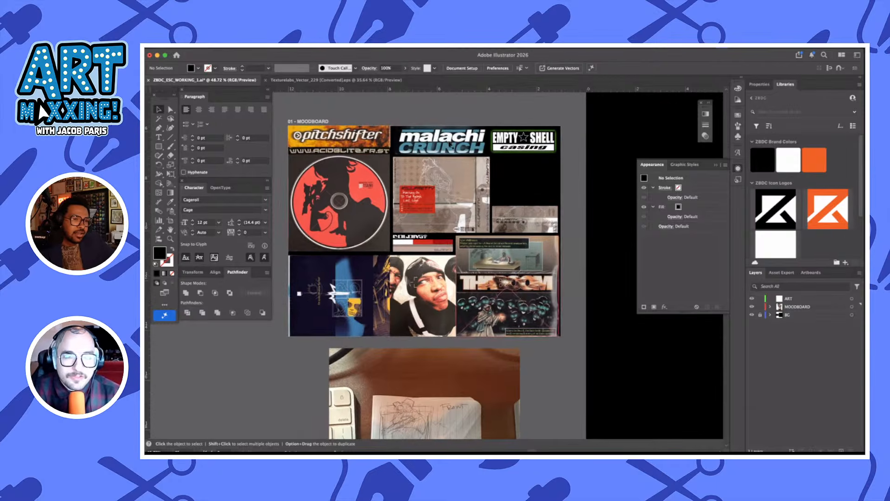
{"action": "scroll", "coordinate": [584, 246], "scroll_direction": "down", "scroll_amount": 2}
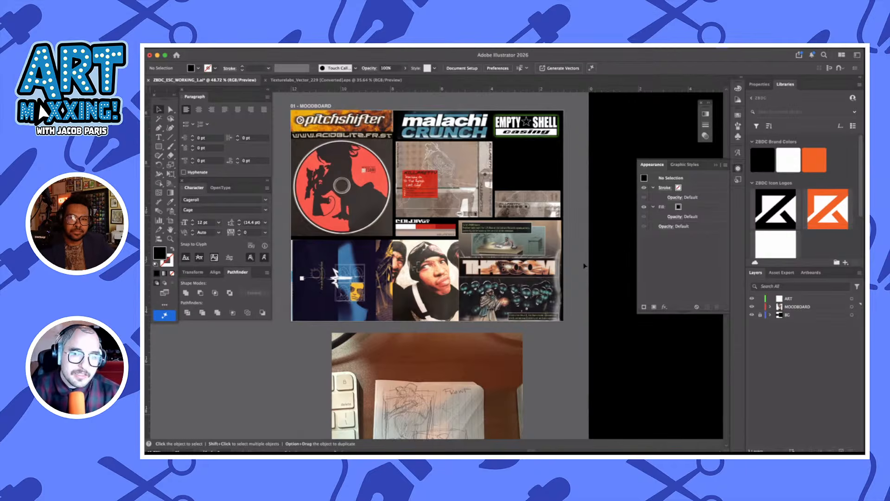
{"action": "scroll", "coordinate": [342, 112], "scroll_direction": "up", "scroll_amount": 1}
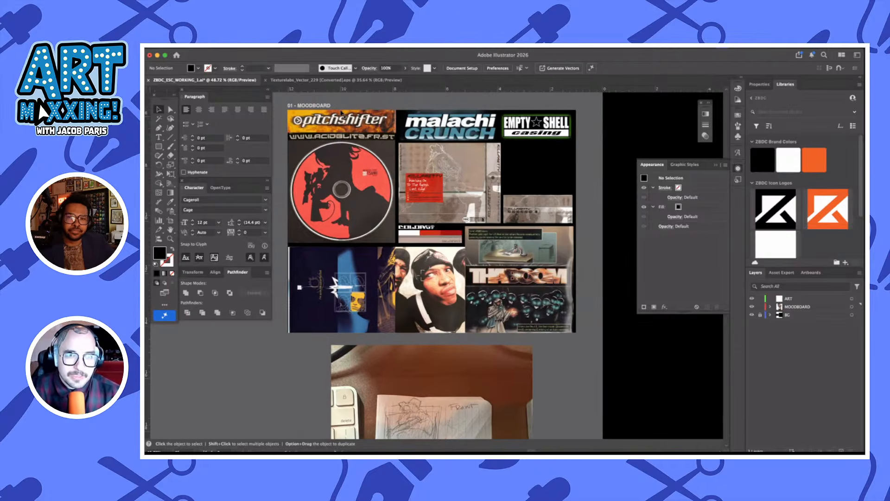
{"action": "scroll", "coordinate": [342, 113], "scroll_direction": "up", "scroll_amount": 4}
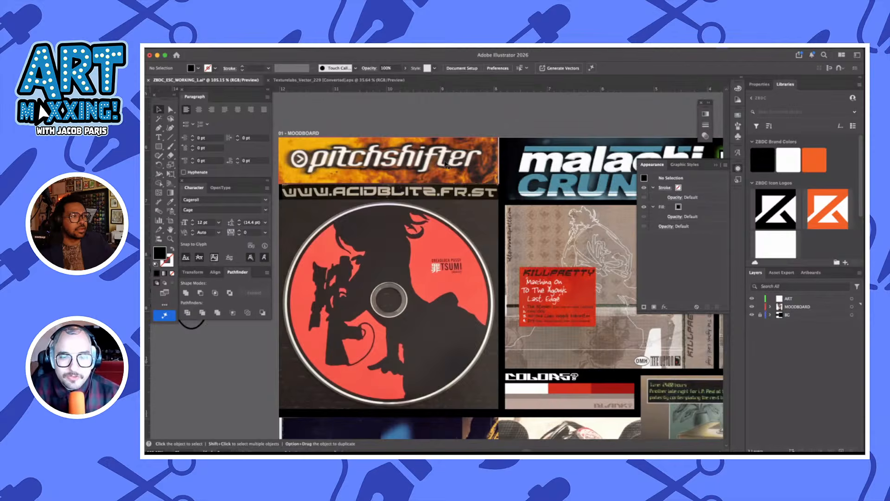
{"action": "scroll", "coordinate": [447, 164], "scroll_direction": "down", "scroll_amount": 3}
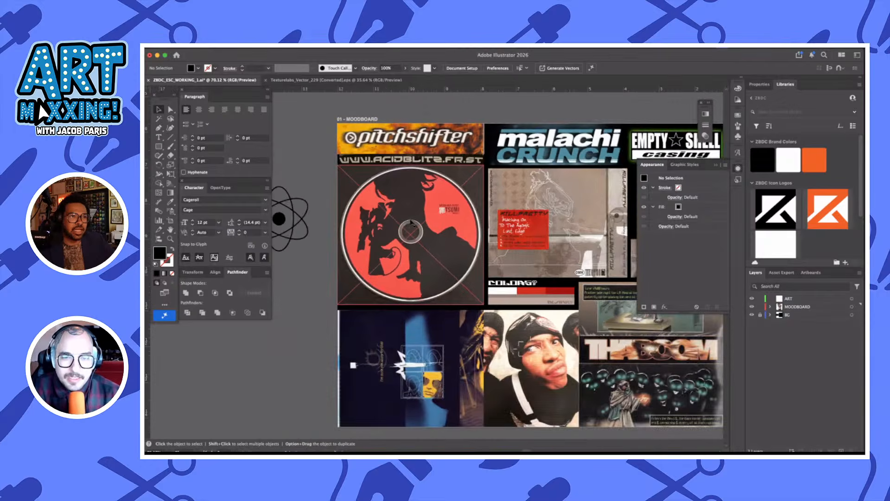
{"action": "scroll", "coordinate": [449, 287], "scroll_direction": "down", "scroll_amount": 1}
{"action": "scroll", "coordinate": [452, 281], "scroll_direction": "right", "scroll_amount": 2}
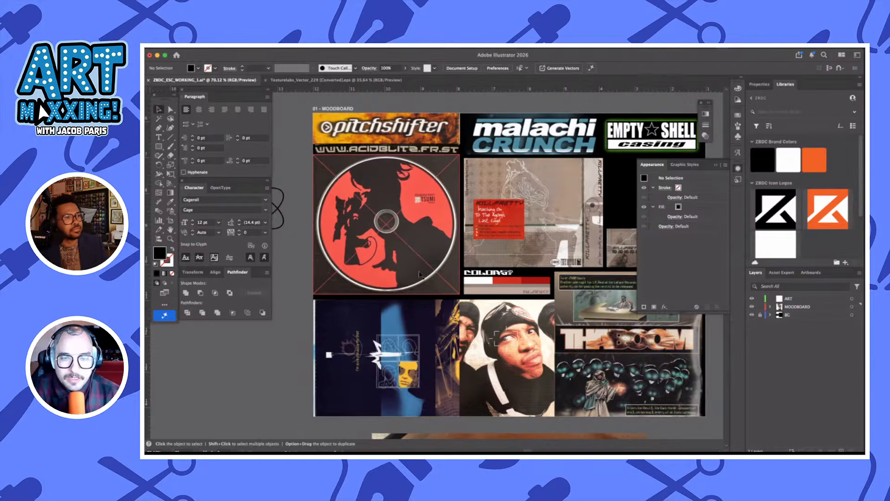
{"action": "scroll", "coordinate": [422, 276], "scroll_direction": "down", "scroll_amount": 2}
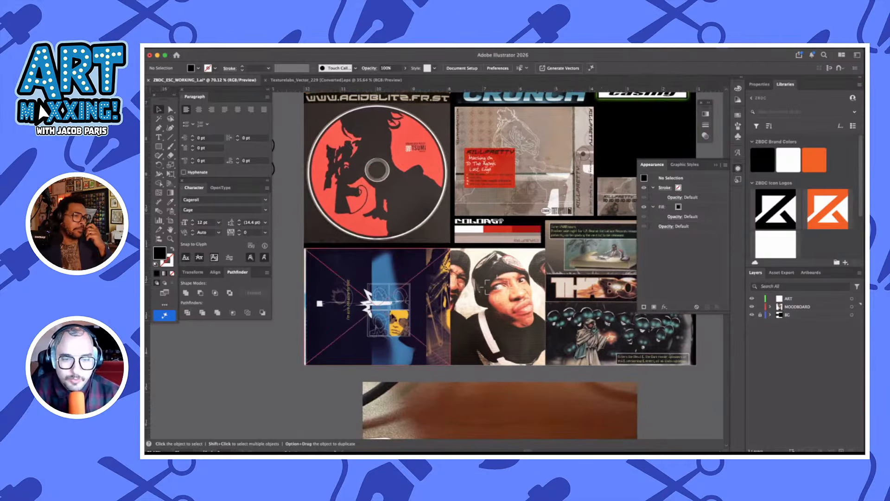
{"action": "scroll", "coordinate": [432, 343], "scroll_direction": "right", "scroll_amount": 3}
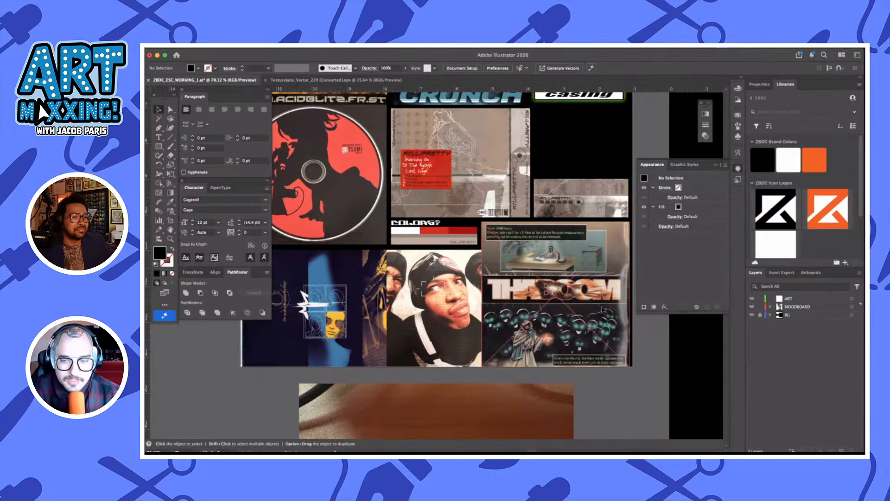
{"action": "scroll", "coordinate": [603, 309], "scroll_direction": "up", "scroll_amount": 2}
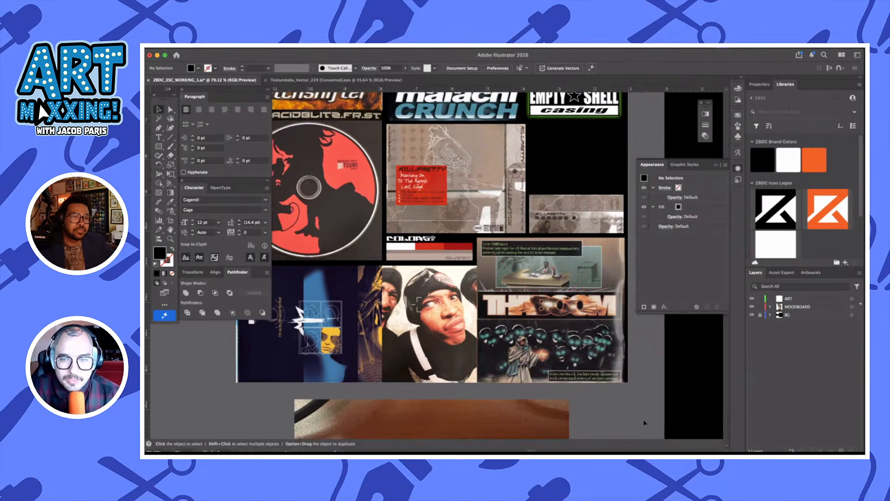
{"action": "scroll", "coordinate": [644, 419], "scroll_direction": "down", "scroll_amount": 2}
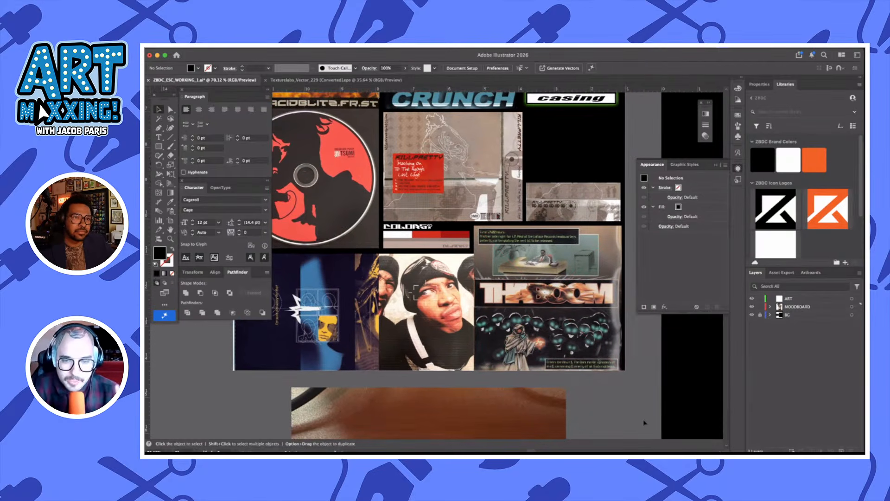
Examine the pencil sketch below the moodboard, with its front layout and back logotype placement
{"action": "scroll", "coordinate": [644, 423], "scroll_direction": "down", "scroll_amount": 10}
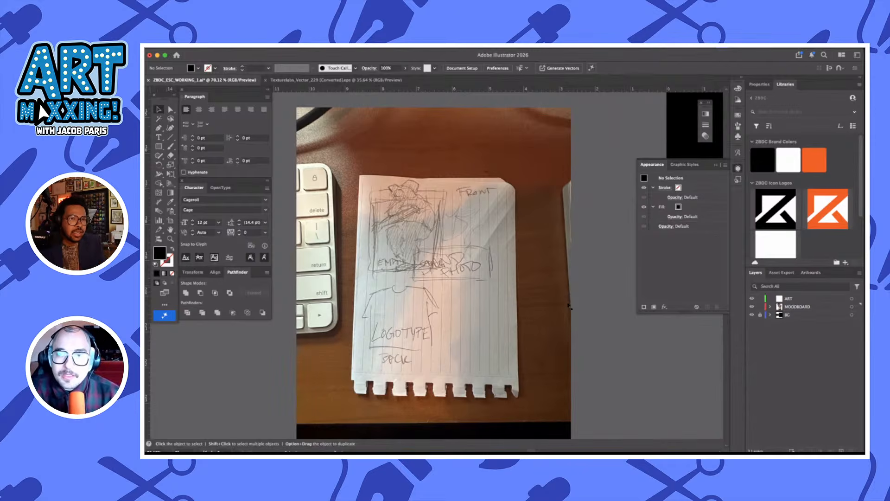
{"action": "scroll", "coordinate": [569, 306], "scroll_direction": "down", "scroll_amount": 2}
{"action": "scroll", "coordinate": [567, 306], "scroll_direction": "down", "scroll_amount": 3}
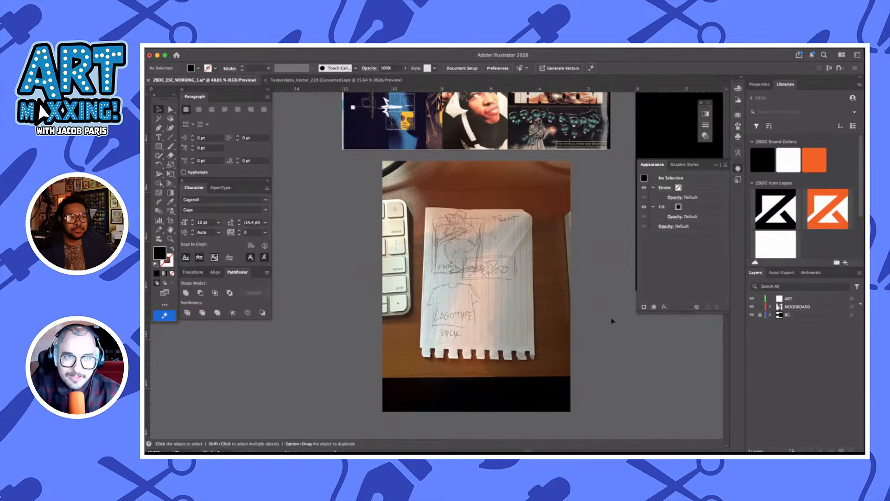
{"action": "scroll", "coordinate": [612, 321], "scroll_direction": "down", "scroll_amount": 5}
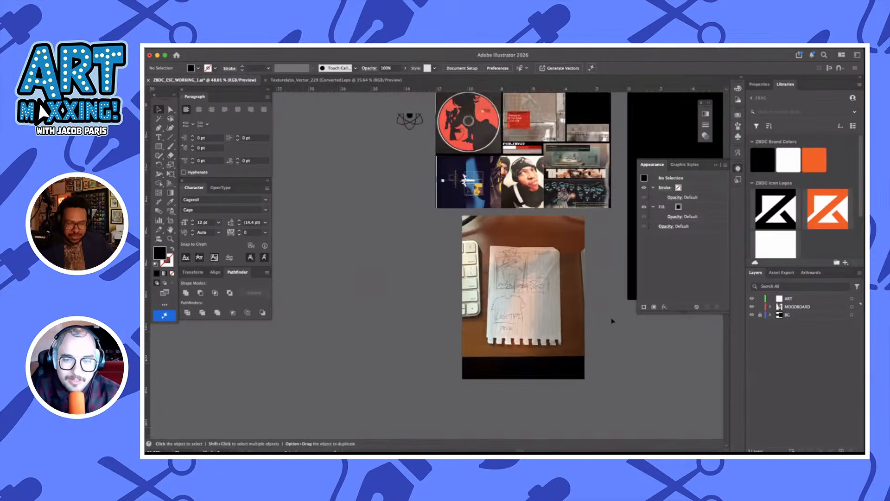
{"action": "scroll", "coordinate": [612, 321], "scroll_direction": "right", "scroll_amount": 2}
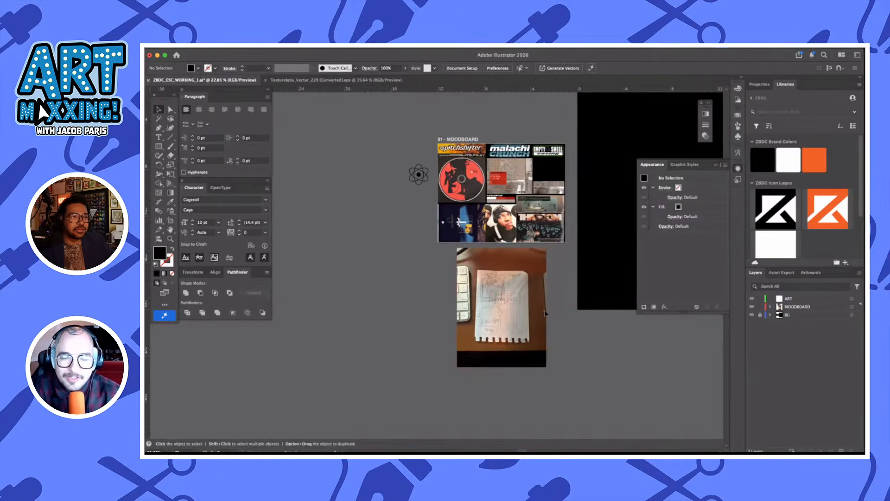
{"action": "scroll", "coordinate": [600, 353], "scroll_direction": "right", "scroll_amount": 3}
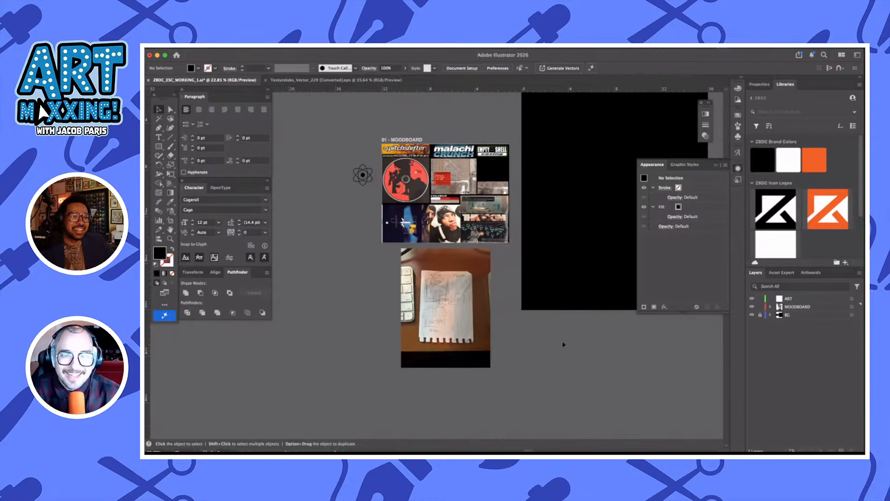
{"action": "scroll", "coordinate": [497, 296], "scroll_direction": "up", "scroll_amount": 3}
{"action": "scroll", "coordinate": [555, 349], "scroll_direction": "down", "scroll_amount": 1}
{"action": "scroll", "coordinate": [556, 349], "scroll_direction": "right", "scroll_amount": 1}
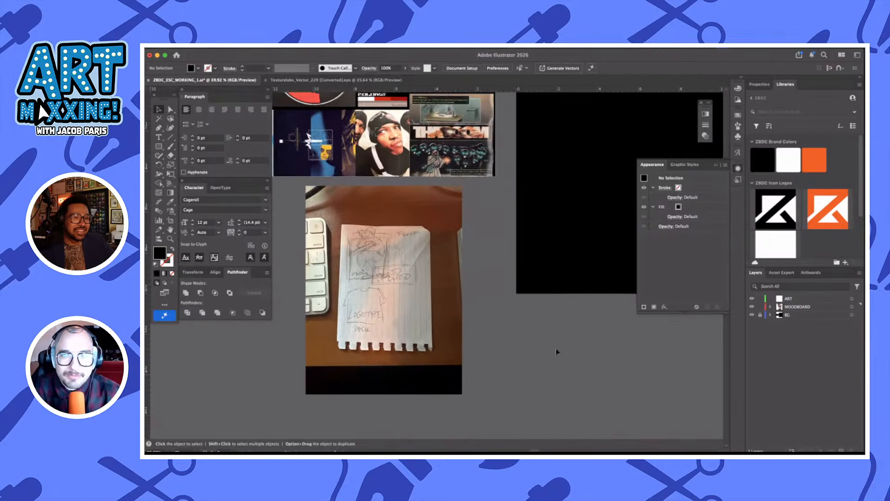
{"action": "scroll", "coordinate": [555, 349], "scroll_direction": "up", "scroll_amount": 3}
{"action": "scroll", "coordinate": [555, 349], "scroll_direction": "right", "scroll_amount": 1}
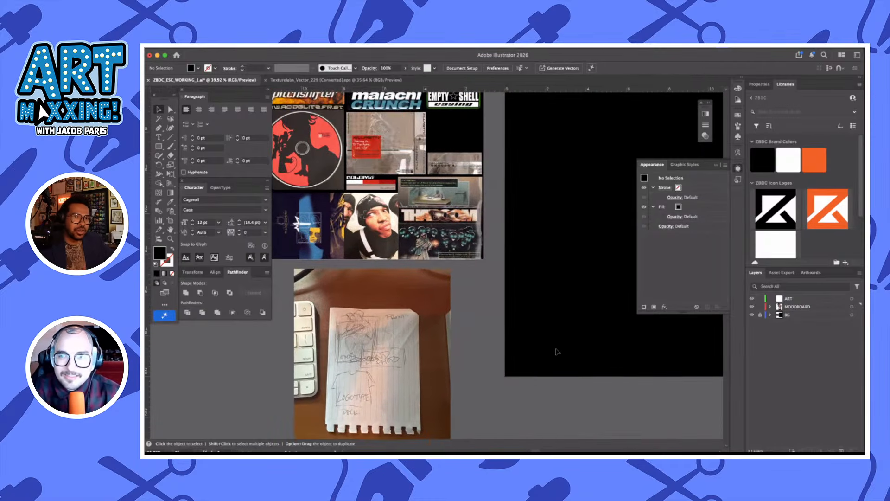
Add the text EMPTYSHELLCASING in the Cageroll Cage font on the upper part of the black artboard
{"action": "scroll", "coordinate": [481, 332], "scroll_direction": "down", "scroll_amount": 2}
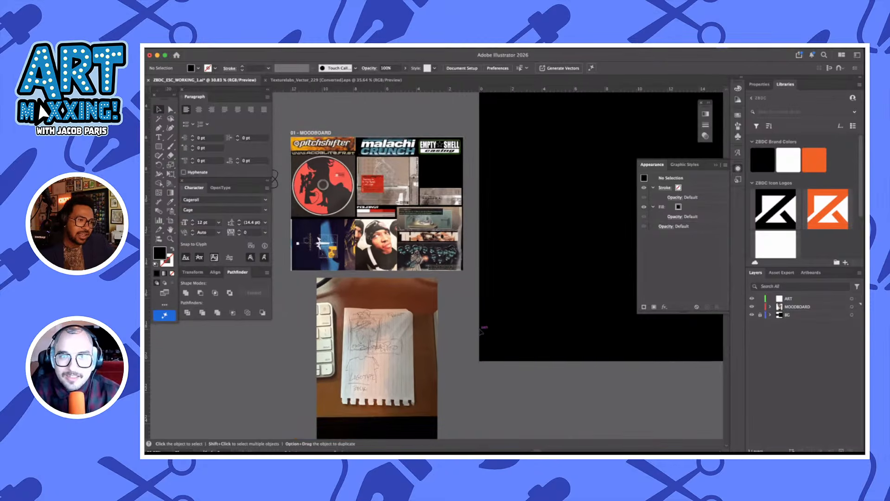
{"action": "scroll", "coordinate": [481, 331], "scroll_direction": "right", "scroll_amount": 1}
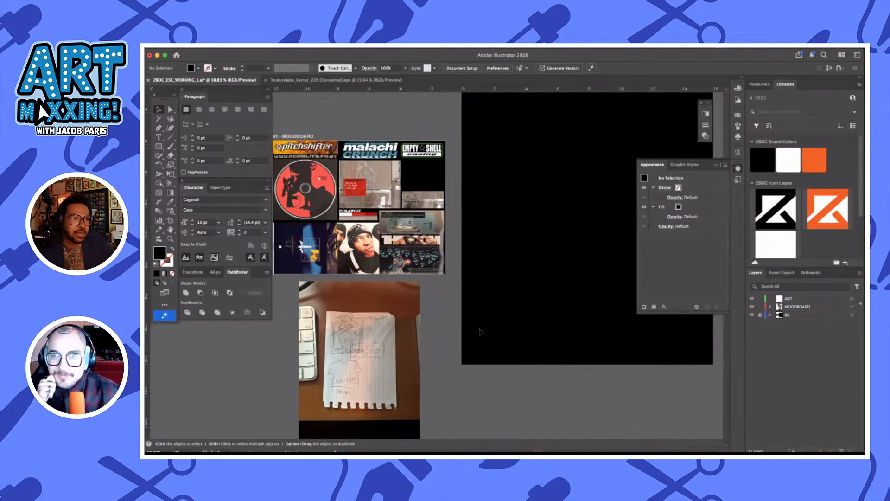
{"action": "scroll", "coordinate": [481, 332], "scroll_direction": "right", "scroll_amount": 2}
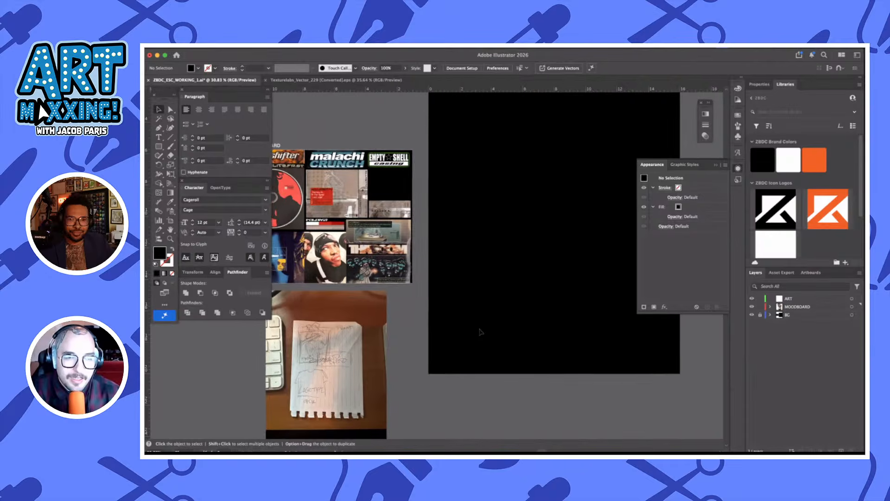
{"action": "scroll", "coordinate": [444, 211], "scroll_direction": "left", "scroll_amount": 1}
{"action": "scroll", "coordinate": [450, 213], "scroll_direction": "up", "scroll_amount": 1}
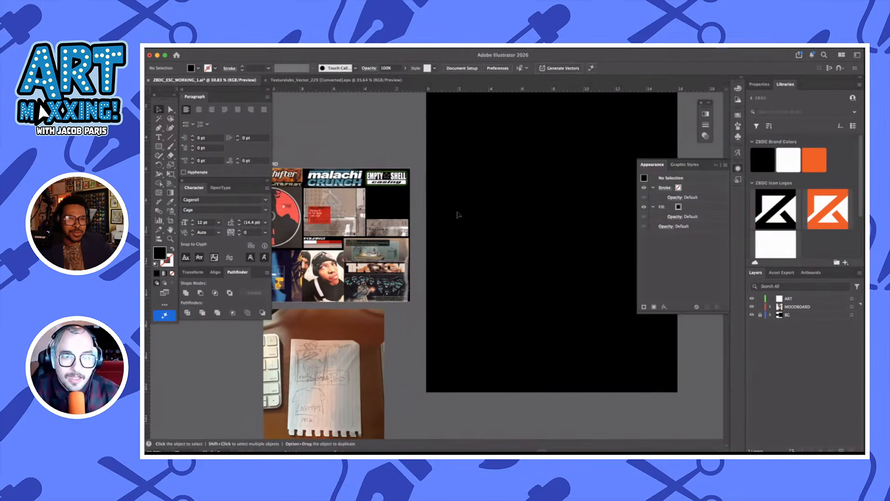
{"action": "key", "text": "t"}
{"action": "left_click", "coordinate": [467, 216]}
{"action": "key", "text": "BackSpace"}
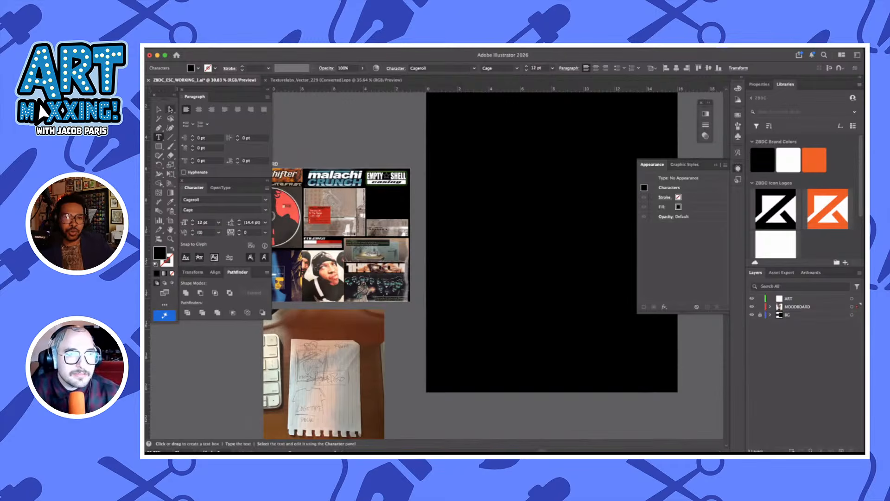
Change the EMPTYSHELLCASING text's fill color to white
{"action": "left_click", "coordinate": [158, 109]}
{"action": "left_click", "coordinate": [198, 70]}
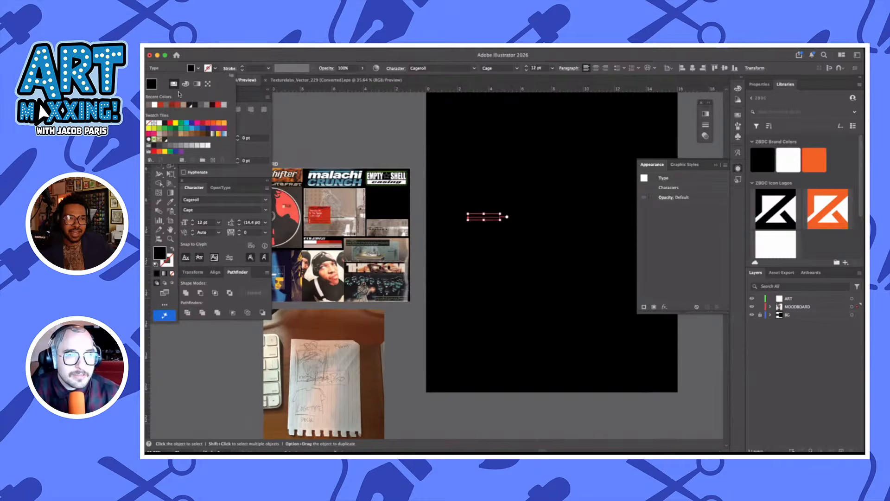
{"action": "left_click", "coordinate": [159, 126]}
{"action": "left_click", "coordinate": [501, 232]}
Enlarge the EMPTYSHELLCASING text to about 34 pt and place a duplicate directly below it
{"action": "left_click", "coordinate": [485, 223]}
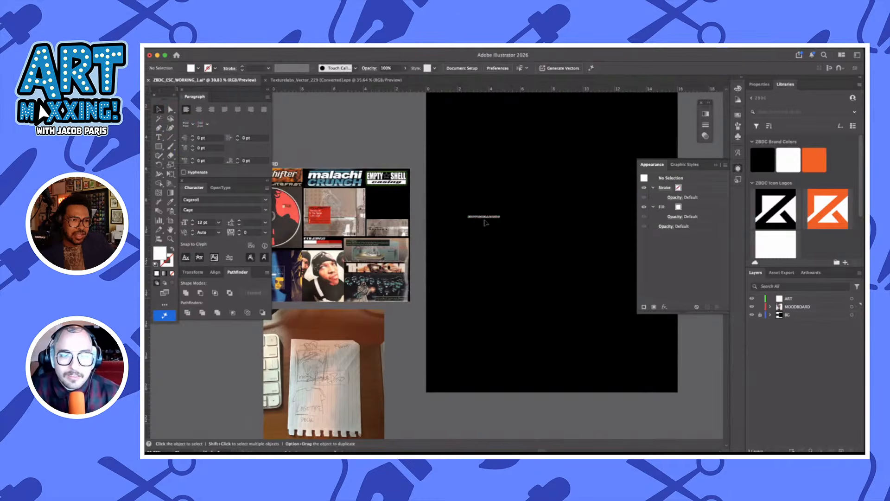
{"action": "left_click", "coordinate": [507, 220]}
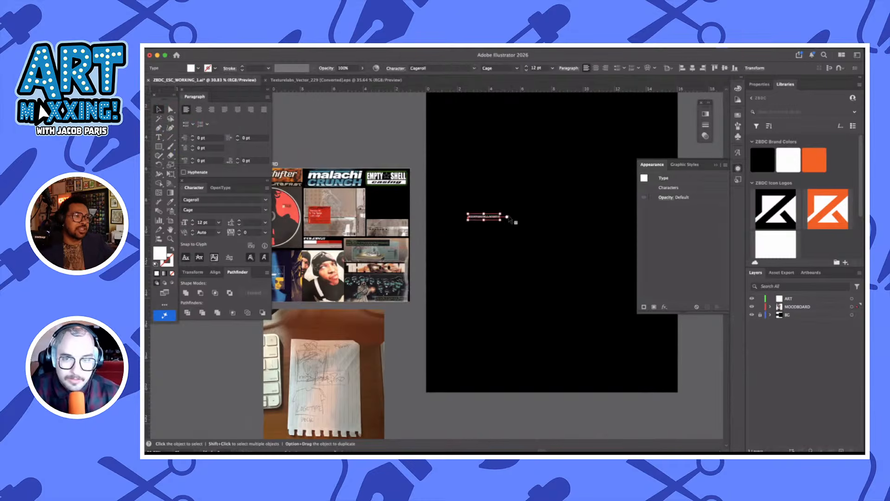
{"action": "left_click_drag", "start_coordinate": [507, 217], "coordinate": [531, 175]}
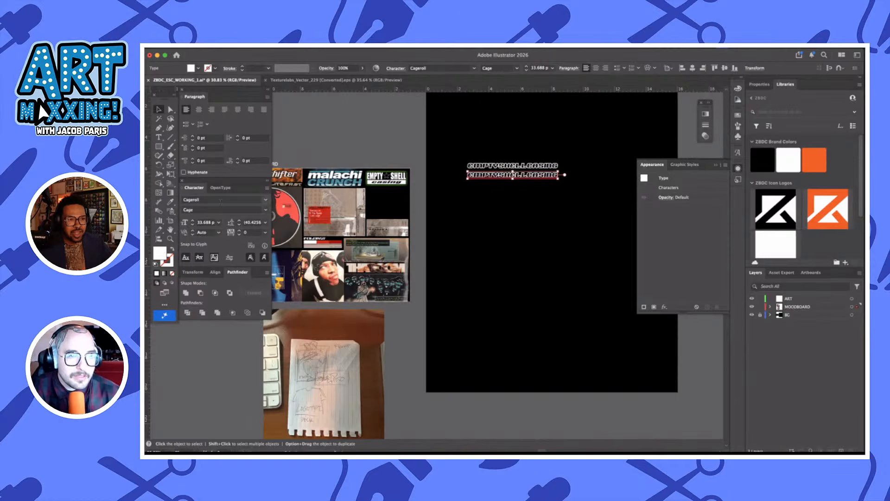
Set the lower EMPTYSHELLCASING copy's font to ASIX-FOUNDER
{"action": "left_click", "coordinate": [267, 202]}
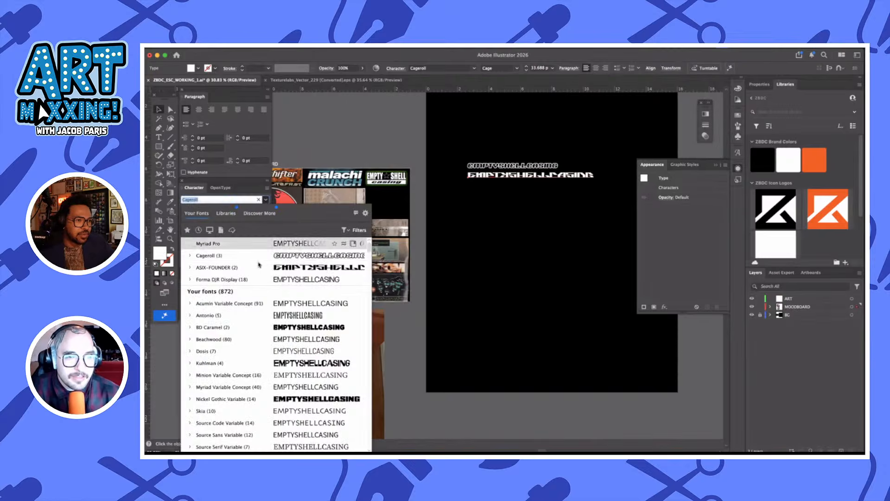
{"action": "left_click", "coordinate": [239, 264]}
{"action": "left_click", "coordinate": [558, 239]}
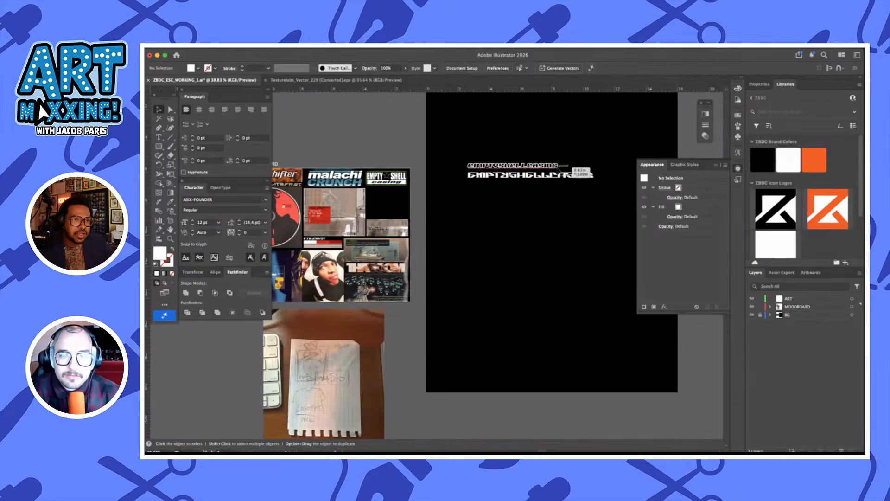
Duplicate the Cageroll line directly above the original and set the new copy's font style to Roll
{"action": "scroll", "coordinate": [542, 212], "scroll_direction": "right", "scroll_amount": 2}
{"action": "scroll", "coordinate": [543, 213], "scroll_direction": "up", "scroll_amount": 1}
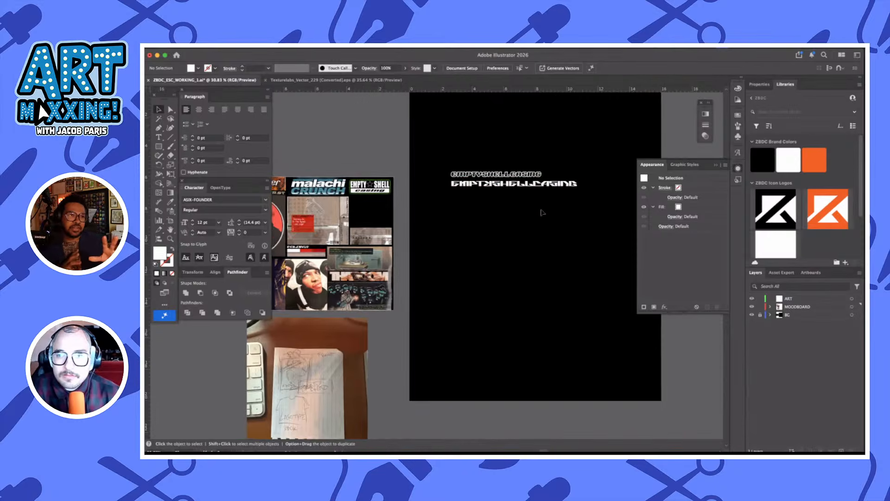
{"action": "scroll", "coordinate": [542, 212], "scroll_direction": "up", "scroll_amount": 2}
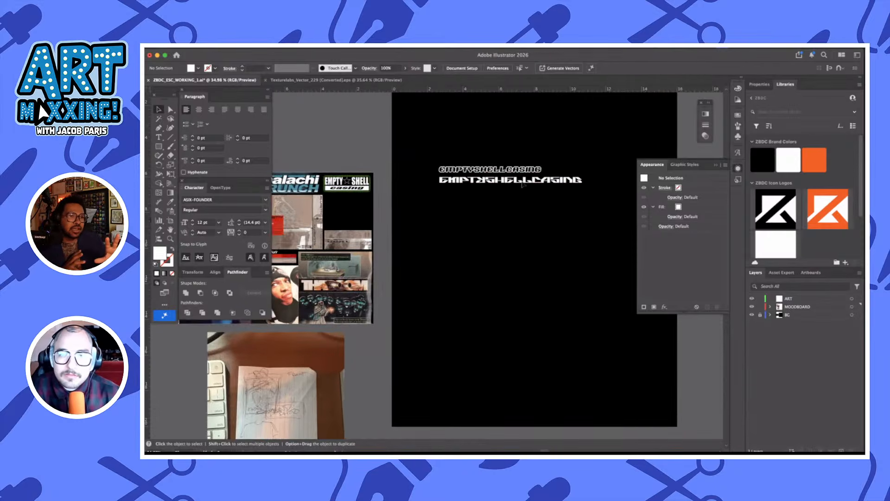
{"action": "left_click_drag", "start_coordinate": [521, 171], "coordinate": [521, 160]}
{"action": "scroll", "coordinate": [521, 161], "scroll_direction": "up", "scroll_amount": 5}
{"action": "scroll", "coordinate": [521, 160], "scroll_direction": "up", "scroll_amount": 2}
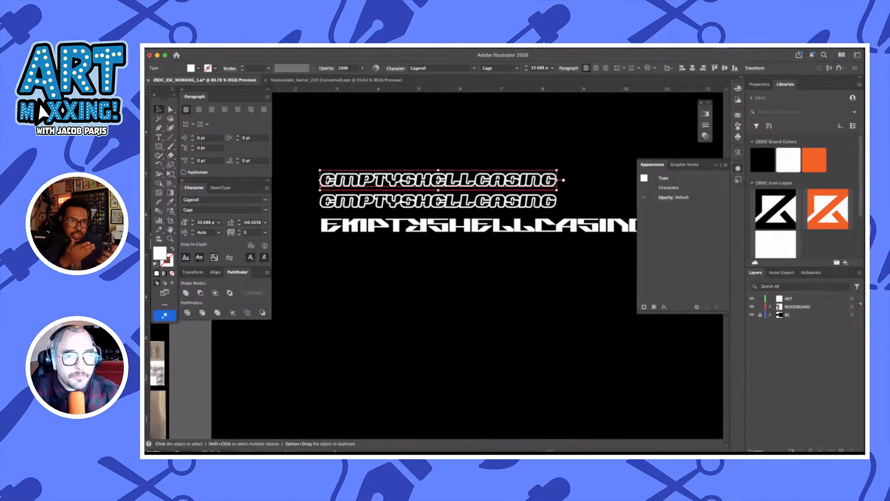
{"action": "left_click", "coordinate": [265, 210]}
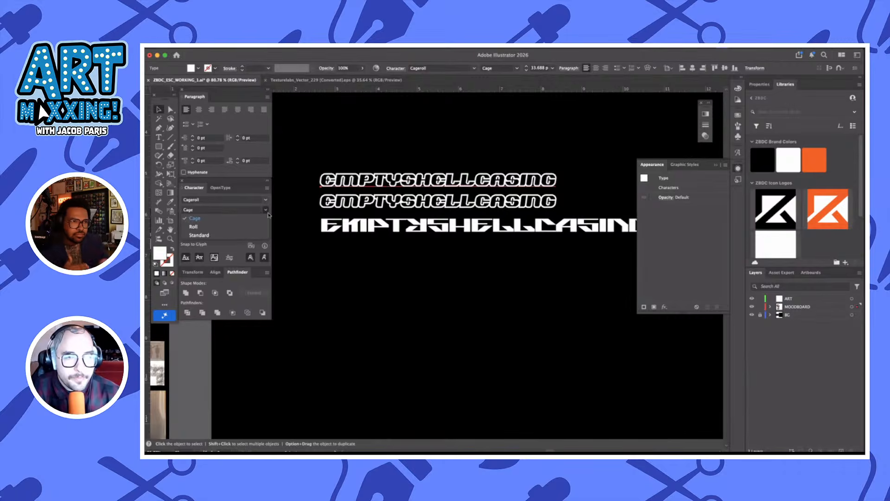
{"action": "left_click", "coordinate": [245, 228]}
{"action": "left_click", "coordinate": [521, 271]}
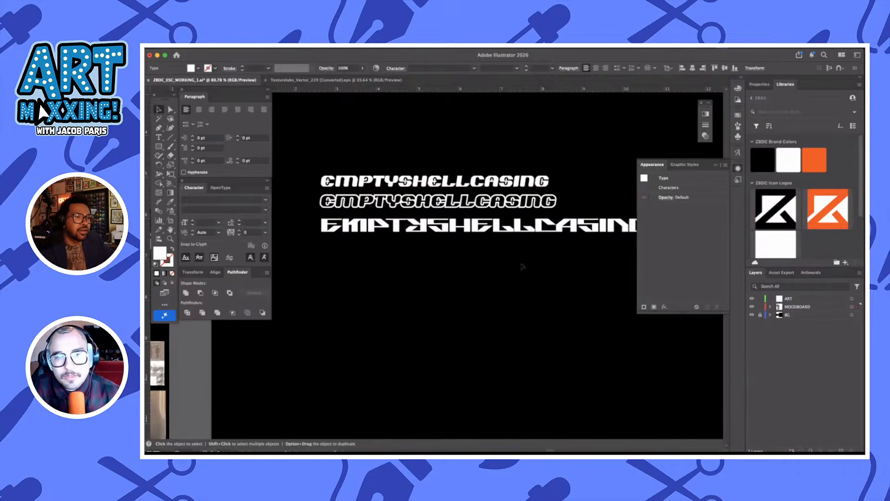
{"action": "left_click", "coordinate": [543, 183]}
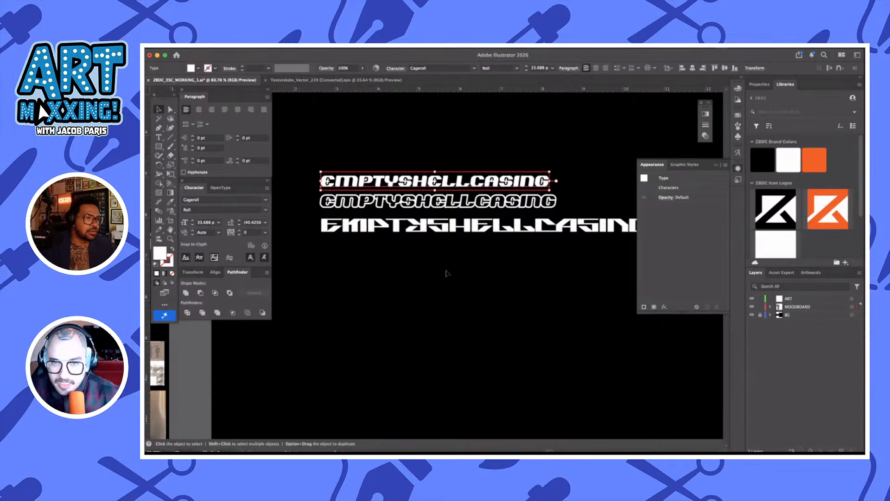
{"action": "left_click", "coordinate": [519, 280]}
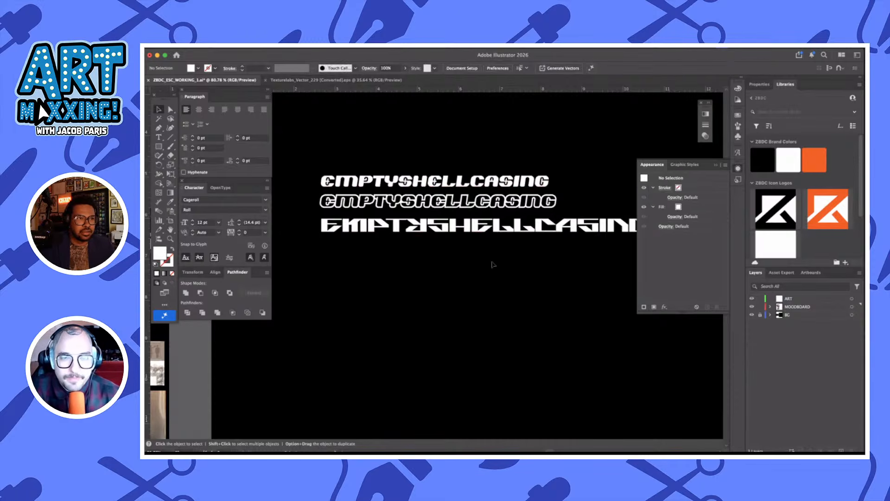
{"action": "scroll", "coordinate": [520, 259], "scroll_direction": "down", "scroll_amount": 2}
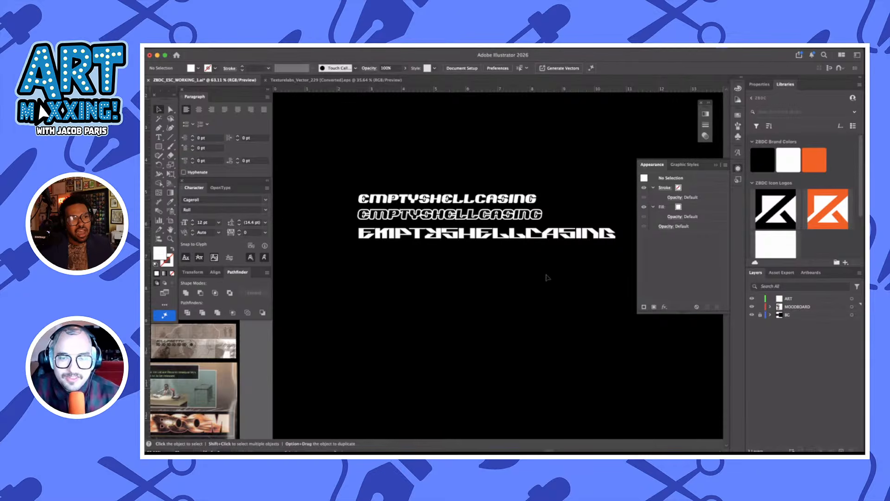
{"action": "scroll", "coordinate": [547, 278], "scroll_direction": "down", "scroll_amount": 2}
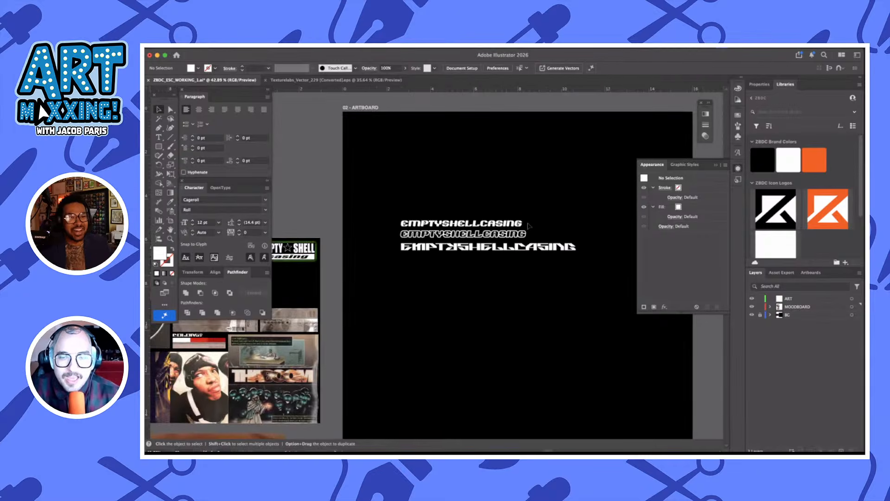
Enlarge the two Cageroll EMPTYSHELLCASING lines together to about 48 pt, roughly matching the width of the ASIX-FOUNDER line
{"action": "scroll", "coordinate": [531, 226], "scroll_direction": "up", "scroll_amount": 2}
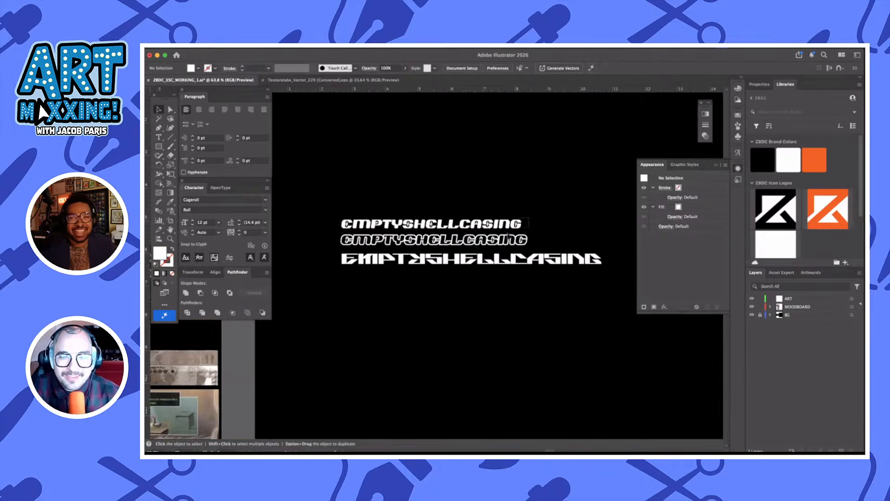
{"action": "left_click", "coordinate": [509, 237]}
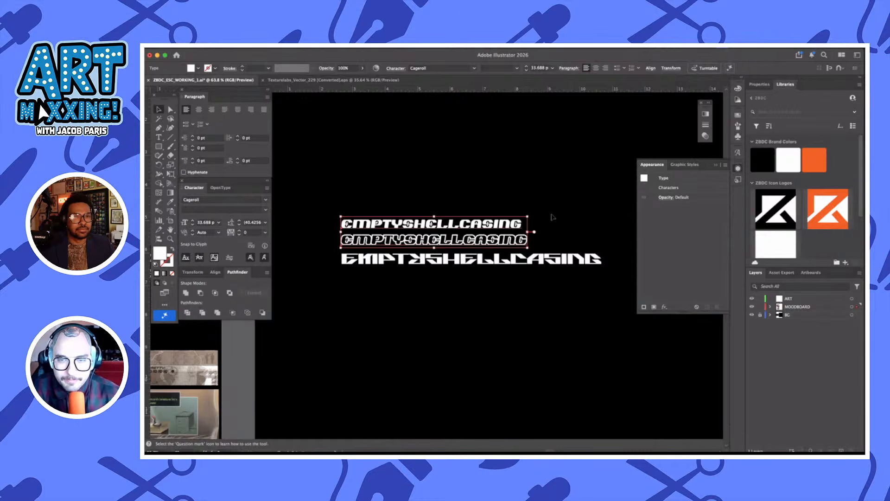
{"action": "left_click_drag", "start_coordinate": [528, 217], "coordinate": [610, 203]}
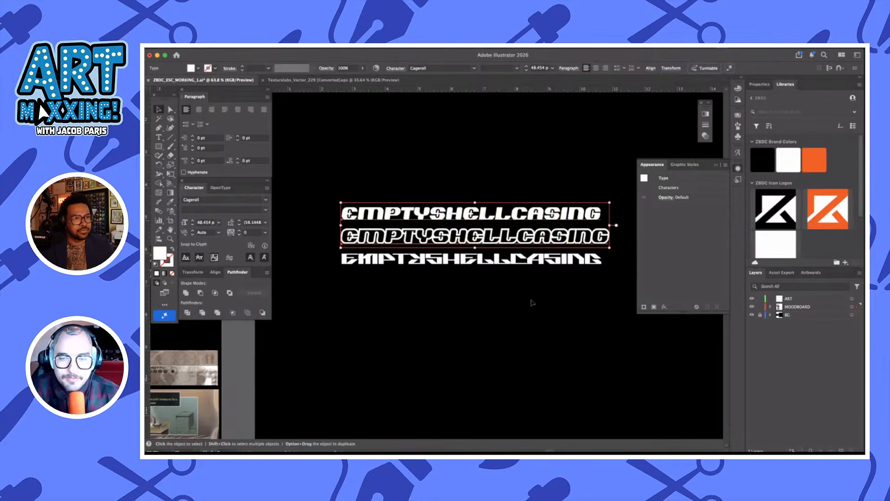
{"action": "left_click", "coordinate": [531, 286]}
Move all three EMPTYSHELLCASING lines together into the upper-left corner of the black artboard
{"action": "scroll", "coordinate": [534, 287], "scroll_direction": "down", "scroll_amount": 5}
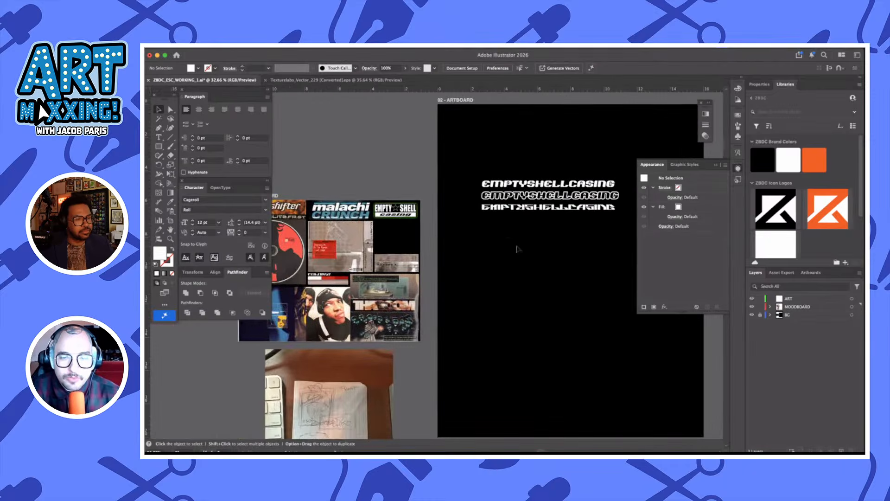
{"action": "left_click", "coordinate": [578, 211]}
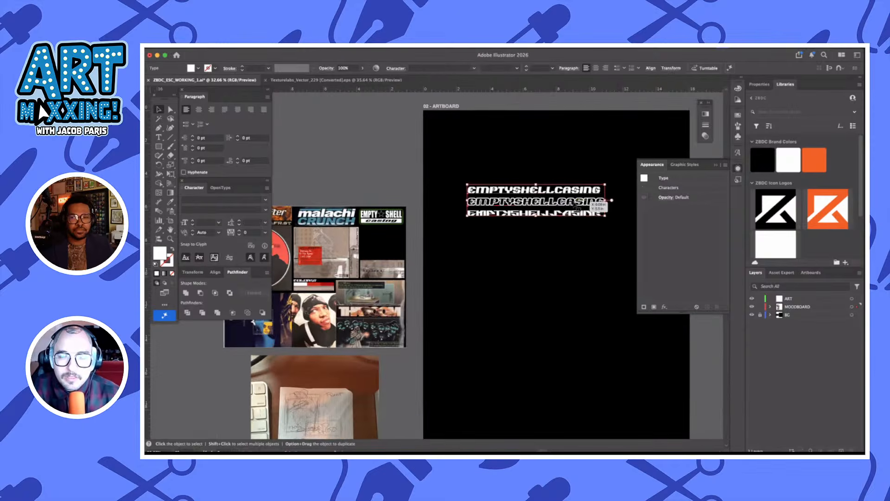
{"action": "left_click_drag", "start_coordinate": [576, 203], "coordinate": [533, 136]}
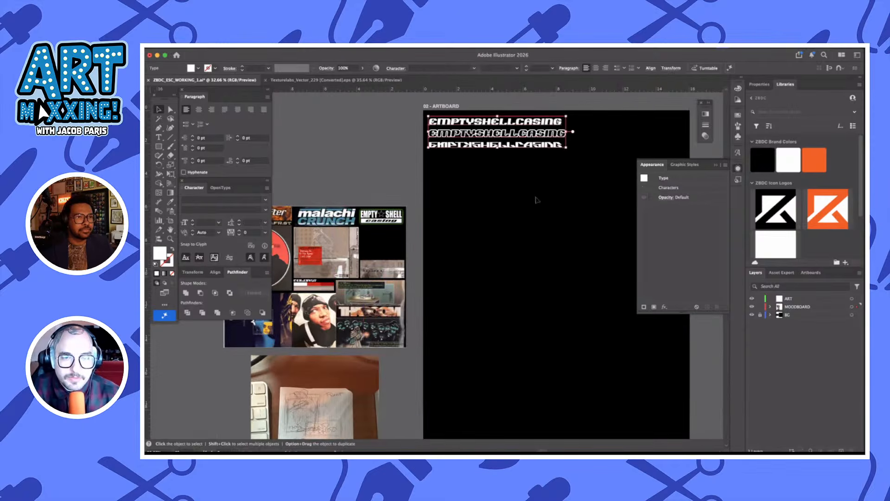
{"action": "left_click", "coordinate": [512, 220]}
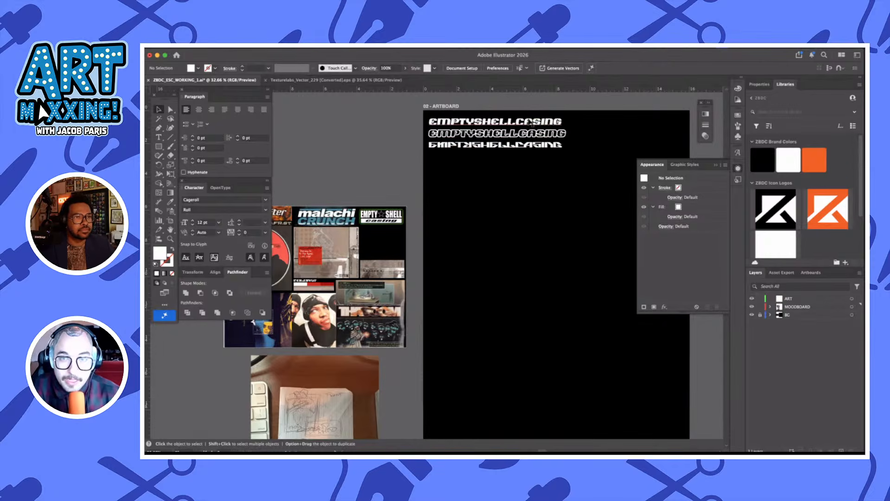
Duplicate the Cageroll Roll line into the open area below, center its paragraph alignment and center it horizontally on the artboard
{"action": "scroll", "coordinate": [515, 151], "scroll_direction": "down", "scroll_amount": 1}
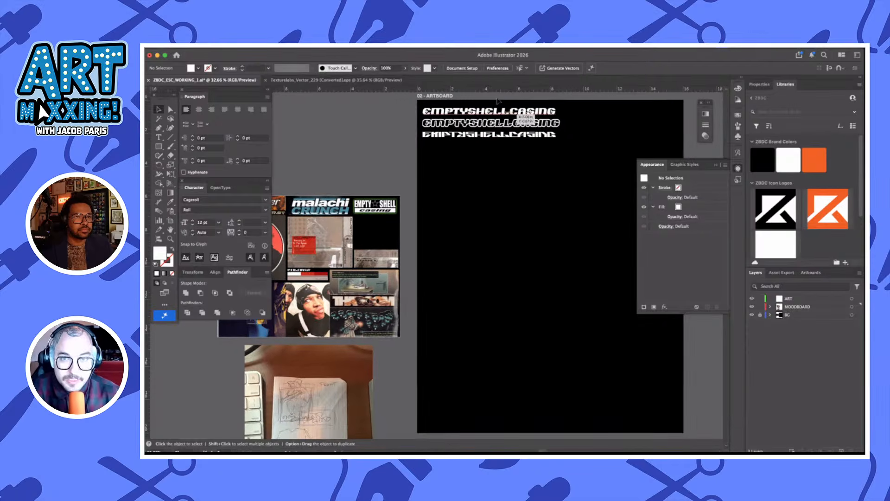
{"action": "left_click_drag", "start_coordinate": [507, 113], "coordinate": [555, 212]}
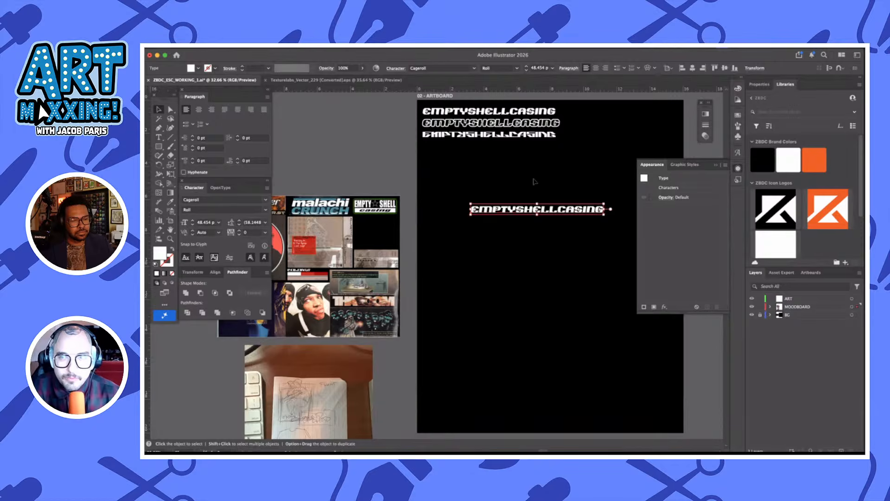
{"action": "left_click", "coordinate": [596, 68]}
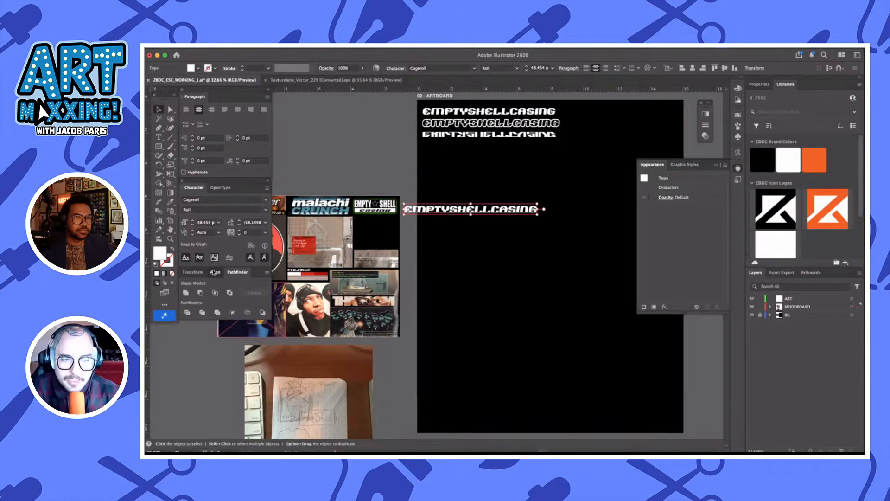
{"action": "left_click", "coordinate": [216, 273]}
{"action": "left_click", "coordinate": [199, 293]}
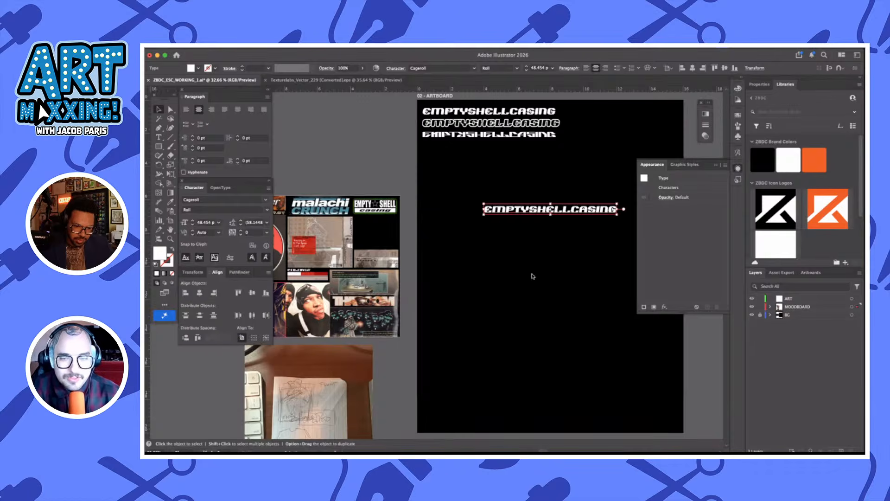
{"action": "left_click", "coordinate": [602, 259]}
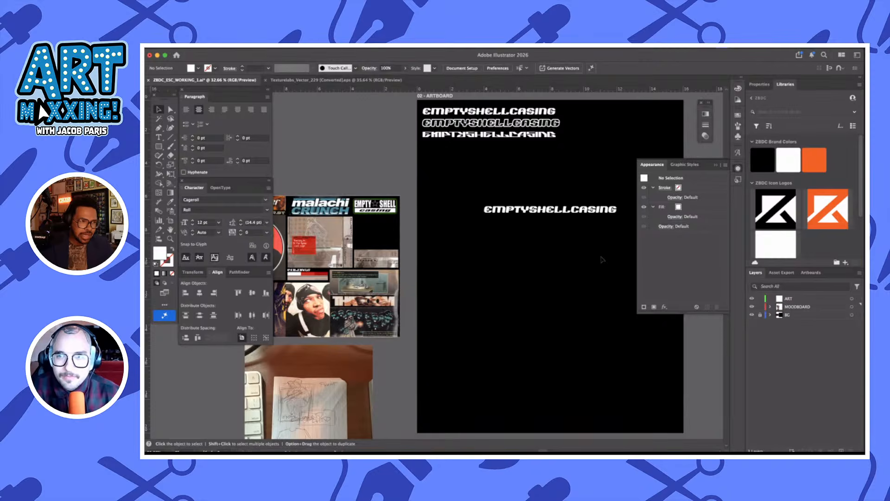
Enlarge the centered Cageroll Roll copy of EMPTYSHELLCASING to about 67 pt
{"action": "scroll", "coordinate": [602, 259], "scroll_direction": "right", "scroll_amount": 2}
{"action": "scroll", "coordinate": [574, 213], "scroll_direction": "up", "scroll_amount": 4}
{"action": "left_click", "coordinate": [562, 209]}
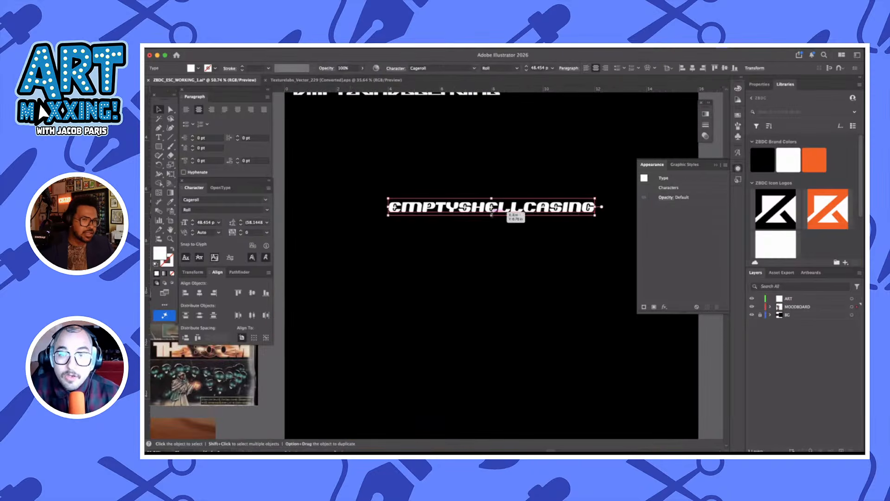
{"action": "left_click_drag", "start_coordinate": [492, 215], "coordinate": [492, 222]}
{"action": "left_click", "coordinate": [504, 256]}
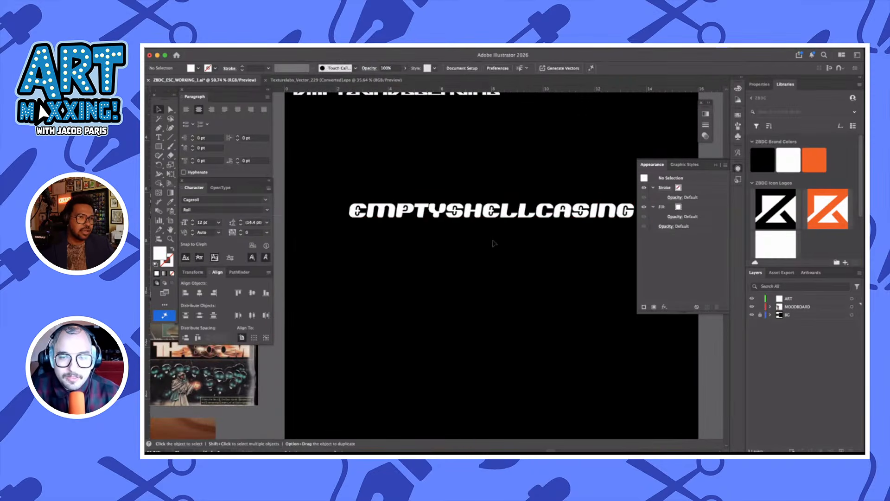
Duplicate the enlarged Cageroll Roll text directly below itself
{"action": "scroll", "coordinate": [494, 243], "scroll_direction": "right", "scroll_amount": 1}
{"action": "left_click", "coordinate": [492, 214]}
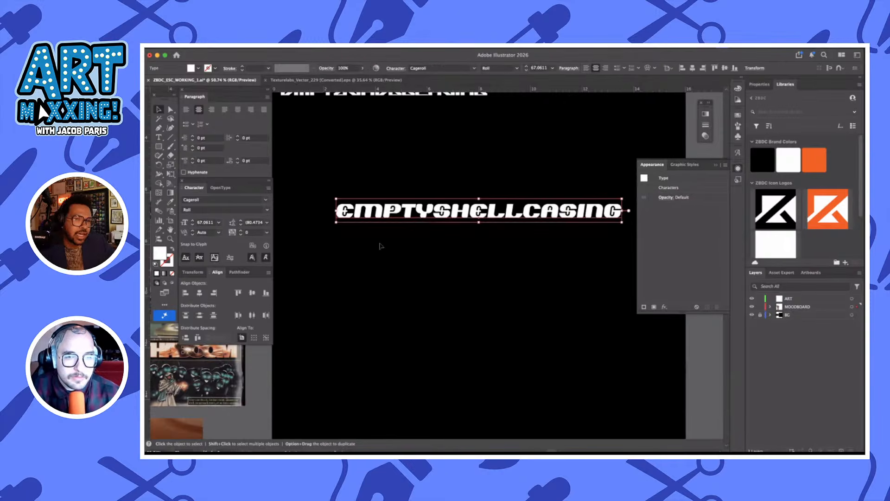
{"action": "left_click_drag", "start_coordinate": [522, 218], "coordinate": [519, 272]}
Browse the installed fonts and preview different typefaces on the lower EMPTYSHELLCASING copy
{"action": "left_click", "coordinate": [266, 200]}
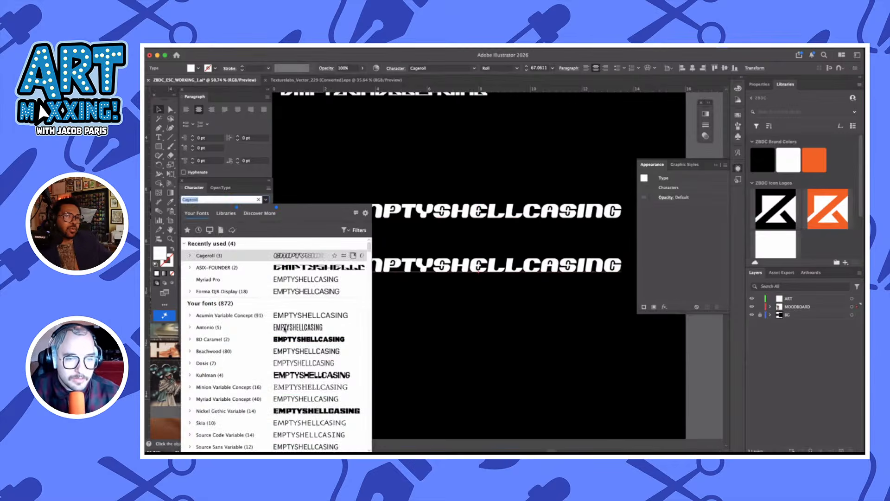
{"action": "scroll", "coordinate": [285, 328], "scroll_direction": "down", "scroll_amount": 3}
{"action": "scroll", "coordinate": [285, 328], "scroll_direction": "down", "scroll_amount": 3}
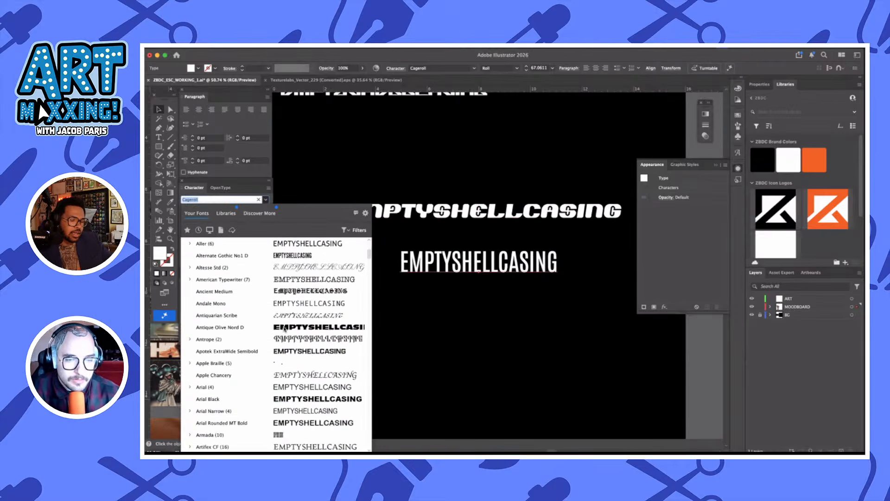
{"action": "scroll", "coordinate": [284, 328], "scroll_direction": "down", "scroll_amount": 6}
{"action": "scroll", "coordinate": [285, 328], "scroll_direction": "down", "scroll_amount": 9}
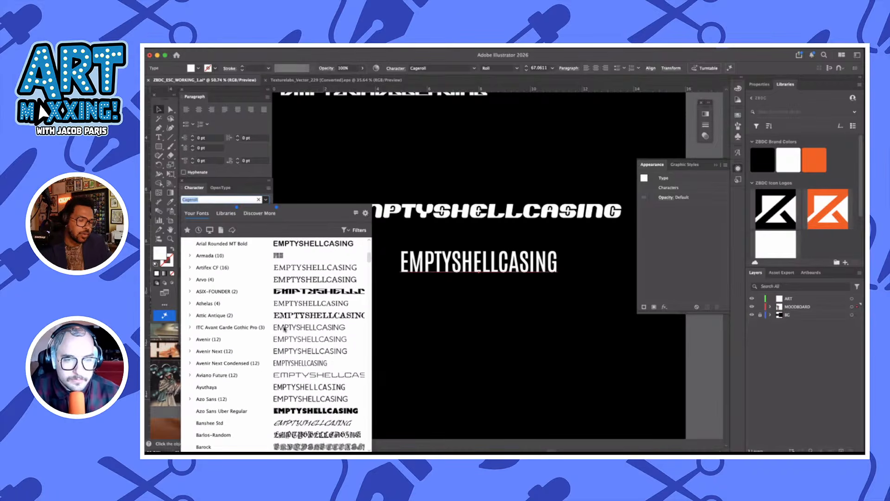
{"action": "scroll", "coordinate": [285, 328], "scroll_direction": "down", "scroll_amount": 6}
{"action": "scroll", "coordinate": [284, 329], "scroll_direction": "down", "scroll_amount": 12}
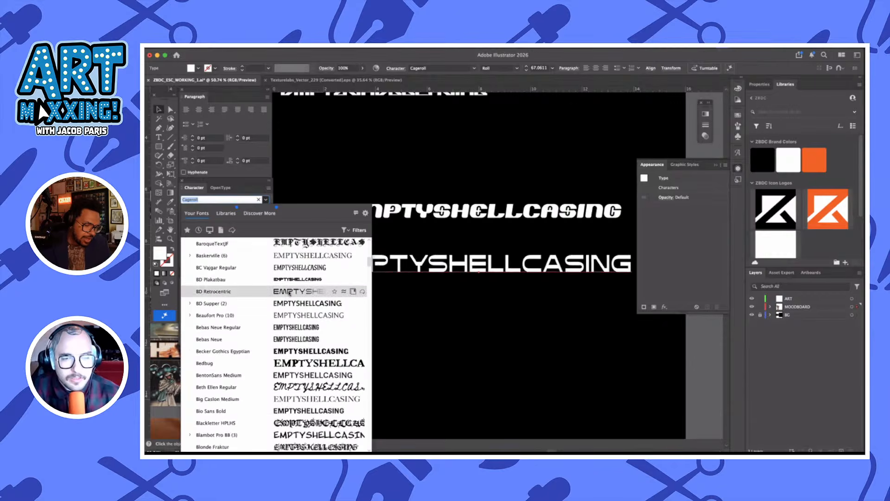
{"action": "scroll", "coordinate": [294, 338], "scroll_direction": "down", "scroll_amount": 11}
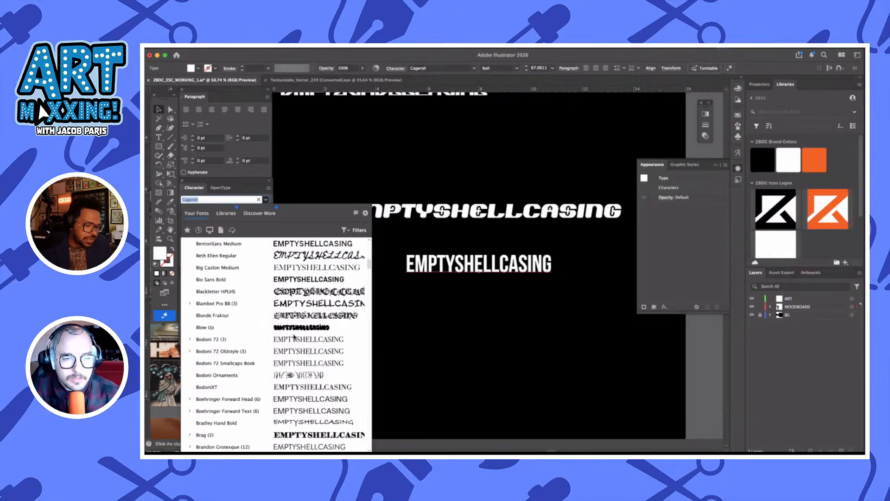
{"action": "scroll", "coordinate": [294, 337], "scroll_direction": "down", "scroll_amount": 10}
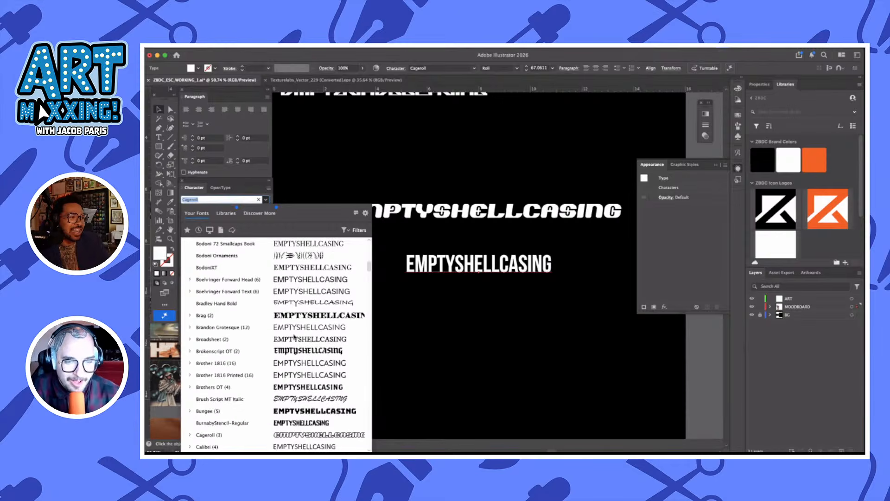
{"action": "scroll", "coordinate": [294, 337], "scroll_direction": "down", "scroll_amount": 9}
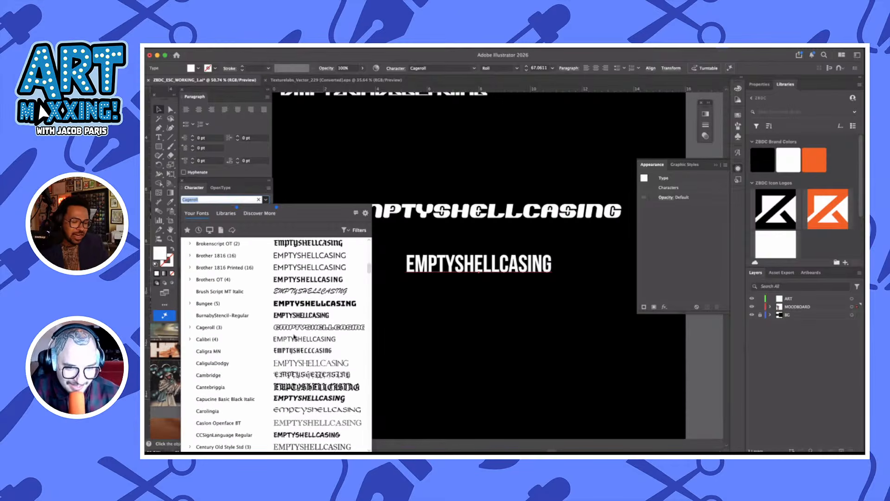
{"action": "scroll", "coordinate": [294, 337], "scroll_direction": "down", "scroll_amount": 8}
{"action": "scroll", "coordinate": [294, 337], "scroll_direction": "down", "scroll_amount": 20}
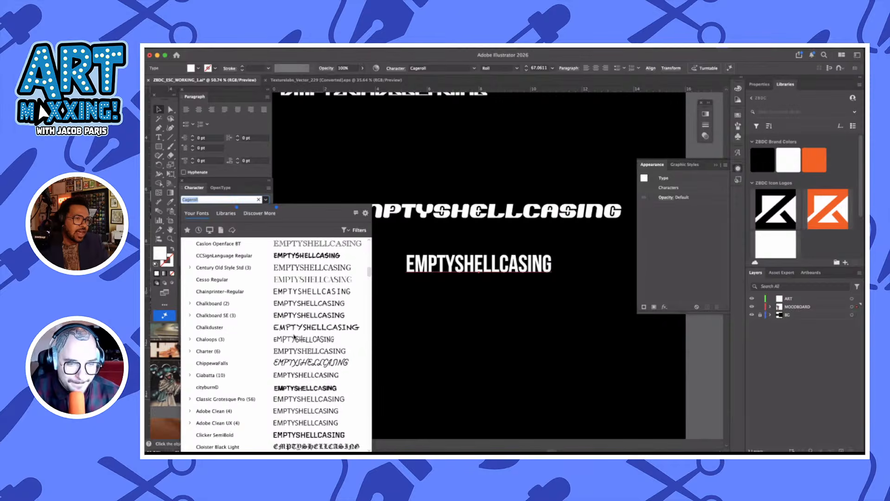
{"action": "scroll", "coordinate": [294, 337], "scroll_direction": "down", "scroll_amount": 3}
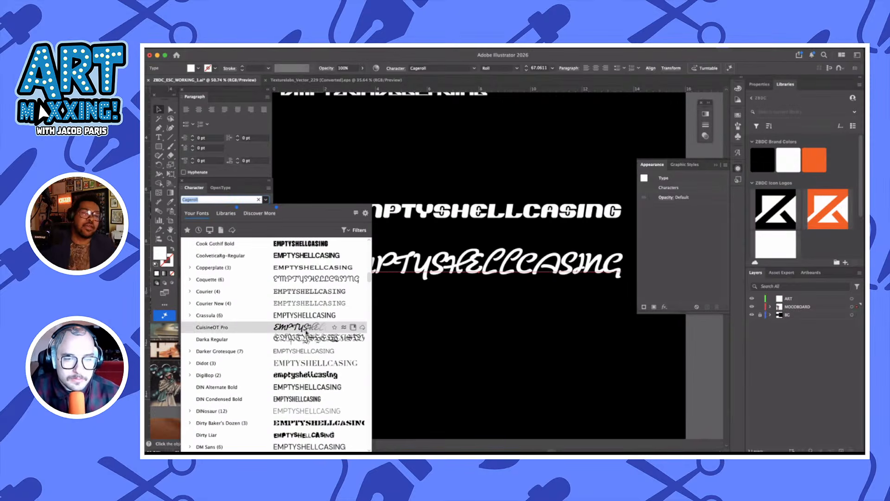
{"action": "scroll", "coordinate": [306, 333], "scroll_direction": "down", "scroll_amount": 14}
{"action": "scroll", "coordinate": [306, 332], "scroll_direction": "up", "scroll_amount": 18}
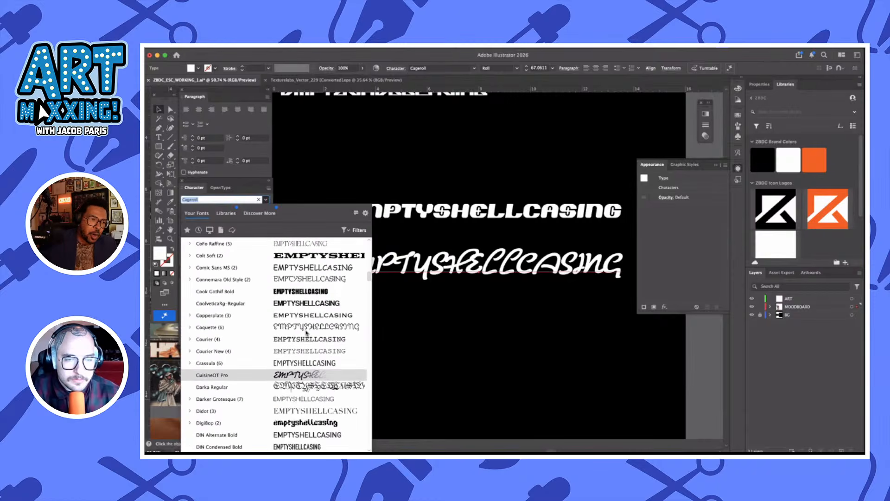
Search the fonts for "forma" and set the lower copy to Forma DJR Display Black
{"action": "type", "text": "forma"}
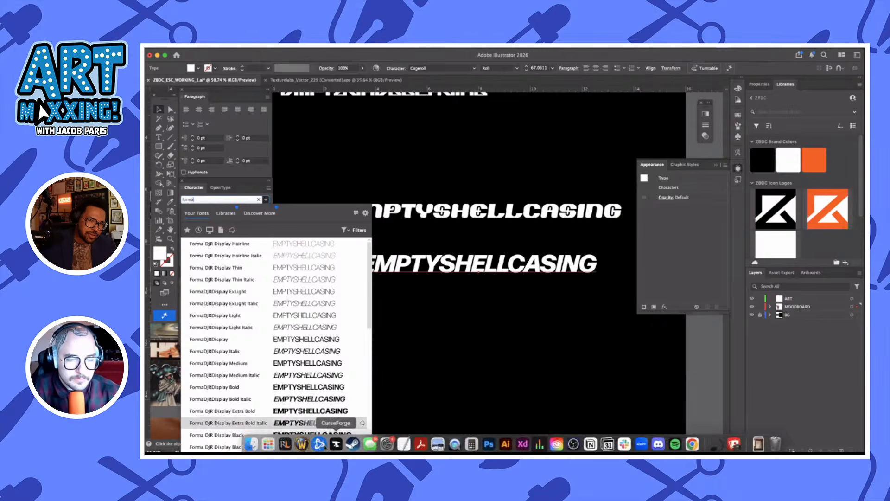
{"action": "left_click", "coordinate": [313, 434]}
{"action": "left_click", "coordinate": [534, 293]}
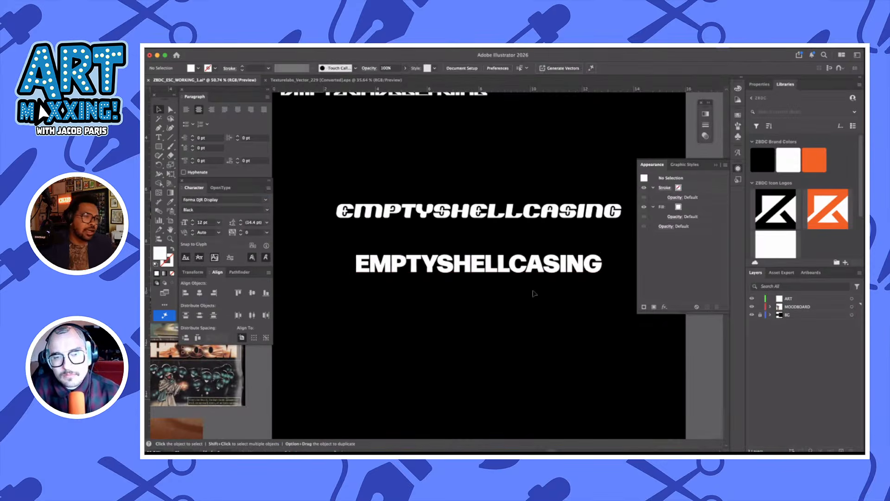
Move the Forma DJR Display text above the black artboard and enlarge it to nearly the artboard's width
{"action": "scroll", "coordinate": [535, 293], "scroll_direction": "down", "scroll_amount": 4}
{"action": "left_click", "coordinate": [533, 283]}
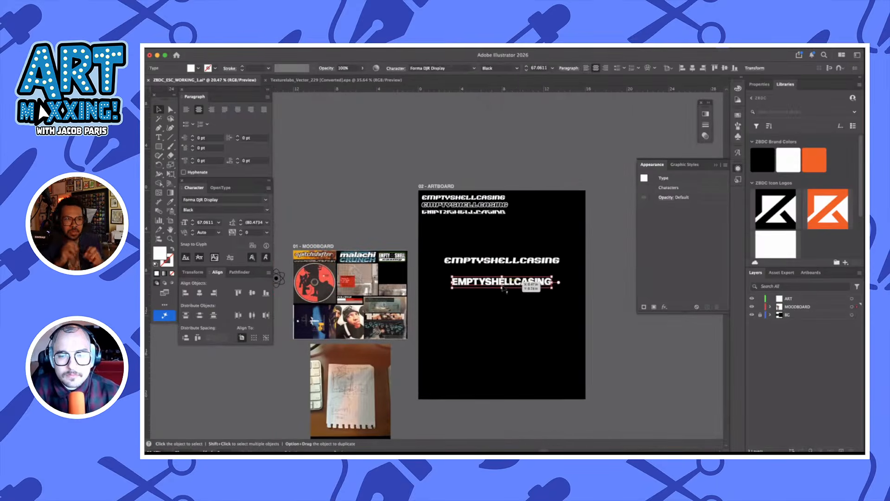
{"action": "left_click_drag", "start_coordinate": [503, 287], "coordinate": [523, 166]}
{"action": "left_click", "coordinate": [511, 306]}
{"action": "left_click", "coordinate": [530, 224]}
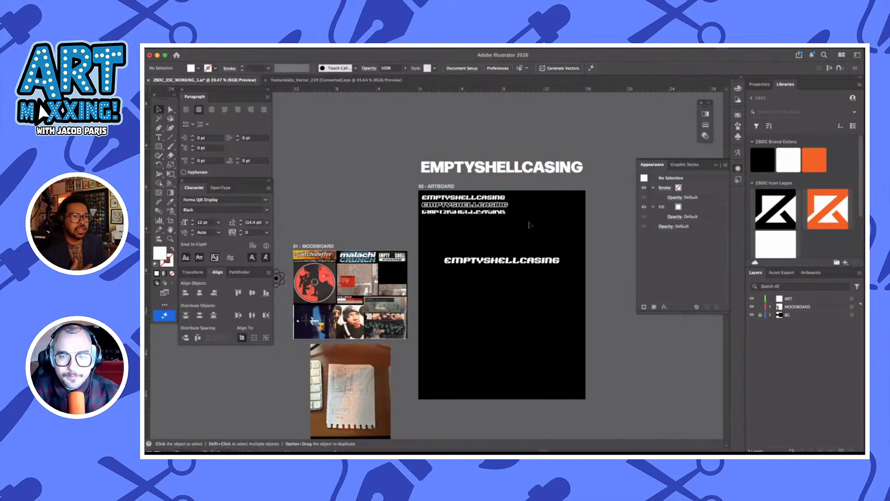
Place an enlarged duplicate of the ASIX-FOUNDER line below the centered Cageroll text, spanning nearly the artboard's width
{"action": "scroll", "coordinate": [531, 224], "scroll_direction": "up", "scroll_amount": 3}
{"action": "scroll", "coordinate": [530, 225], "scroll_direction": "up", "scroll_amount": 3}
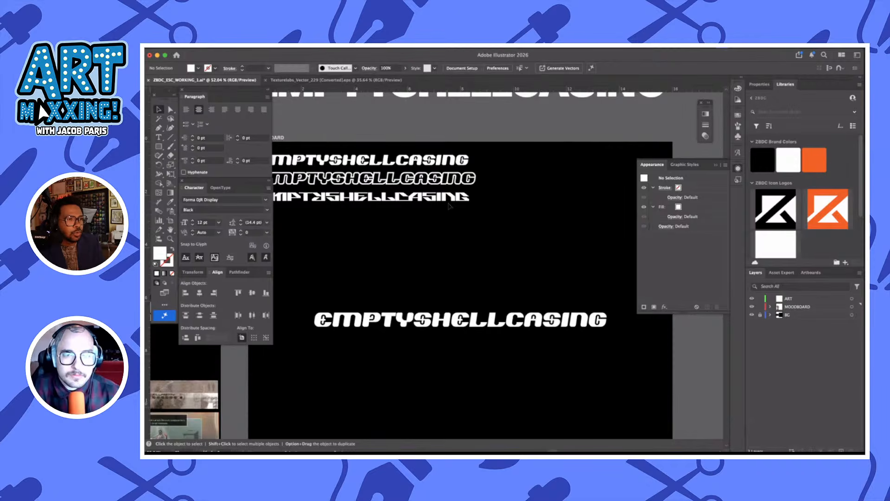
{"action": "left_click_drag", "start_coordinate": [422, 193], "coordinate": [546, 319]}
{"action": "scroll", "coordinate": [438, 211], "scroll_direction": "down", "scroll_amount": 3}
{"action": "left_click", "coordinate": [536, 339]}
{"action": "scroll", "coordinate": [520, 331], "scroll_direction": "left", "scroll_amount": 3}
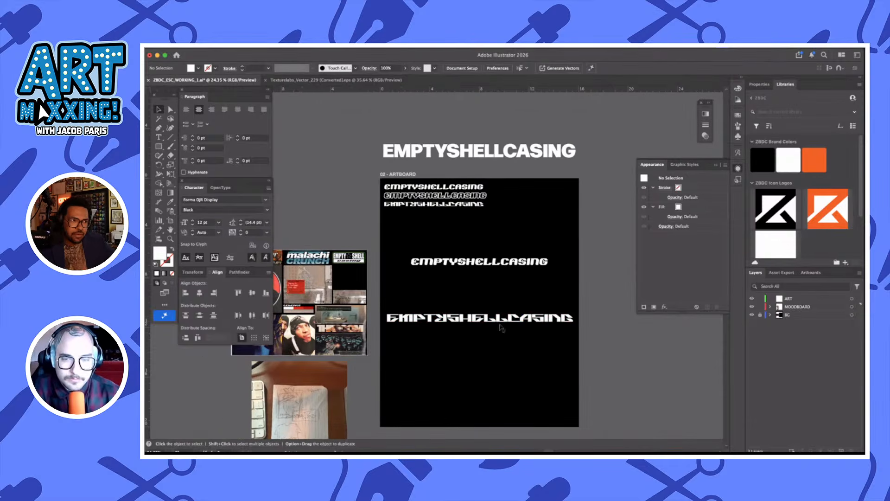
Shear the large ASIX-FOUNDER line below the centered Cageroll text into a forward italic slant
{"action": "left_click", "coordinate": [498, 326]}
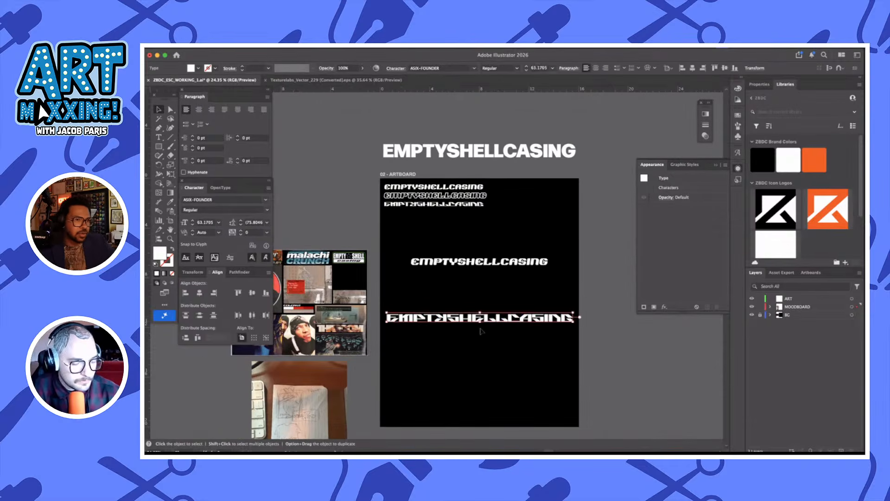
{"action": "scroll", "coordinate": [480, 331], "scroll_direction": "up", "scroll_amount": 5}
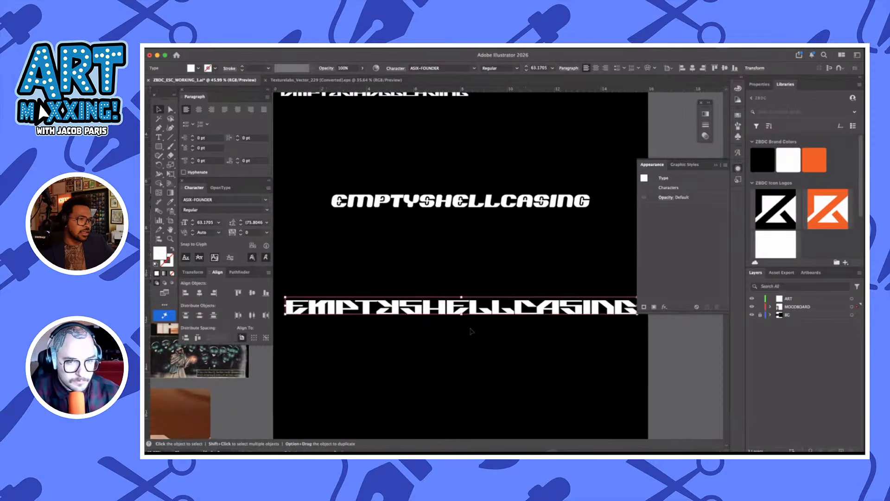
{"action": "key", "text": "e"}
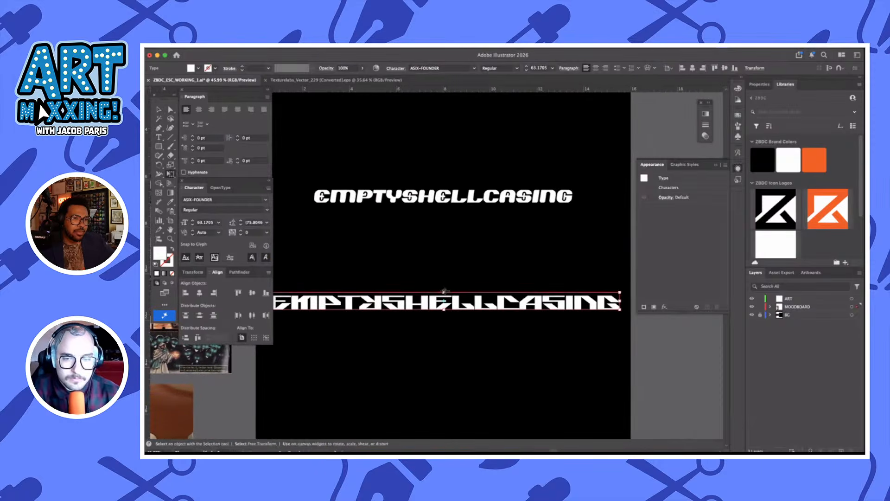
{"action": "left_click_drag", "start_coordinate": [445, 290], "coordinate": [456, 291]}
{"action": "key", "text": "v"}
{"action": "left_click", "coordinate": [478, 332]}
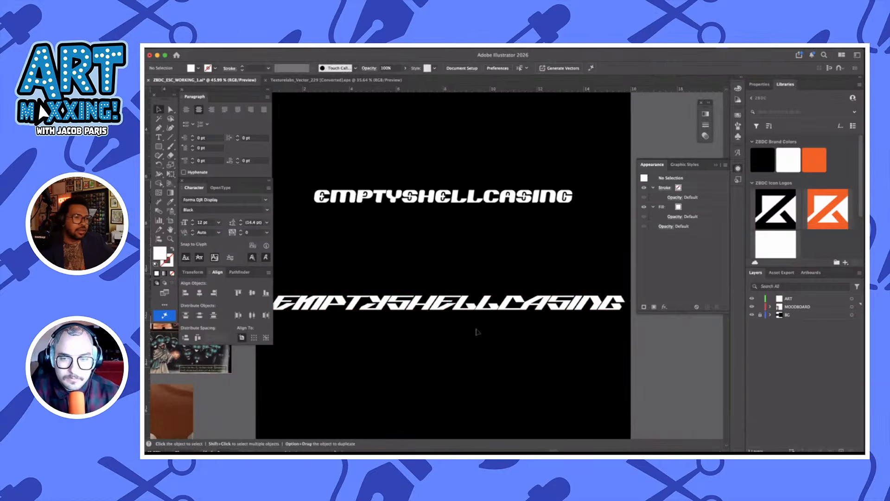
Stretch the slanted ASIX-FOUNDER line vertically to about 103 pt, keeping its width
{"action": "scroll", "coordinate": [478, 330], "scroll_direction": "down", "scroll_amount": 4}
{"action": "left_click", "coordinate": [473, 314]}
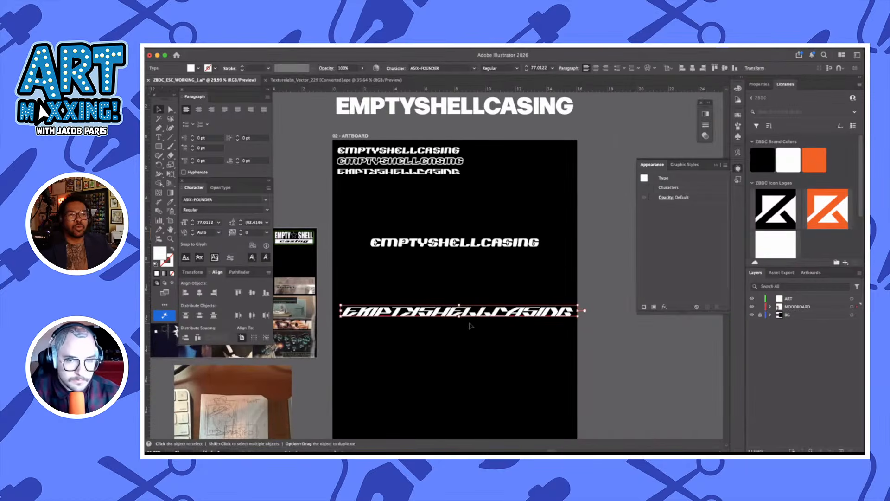
{"action": "left_click_drag", "start_coordinate": [461, 318], "coordinate": [482, 334]}
{"action": "left_click", "coordinate": [483, 326]}
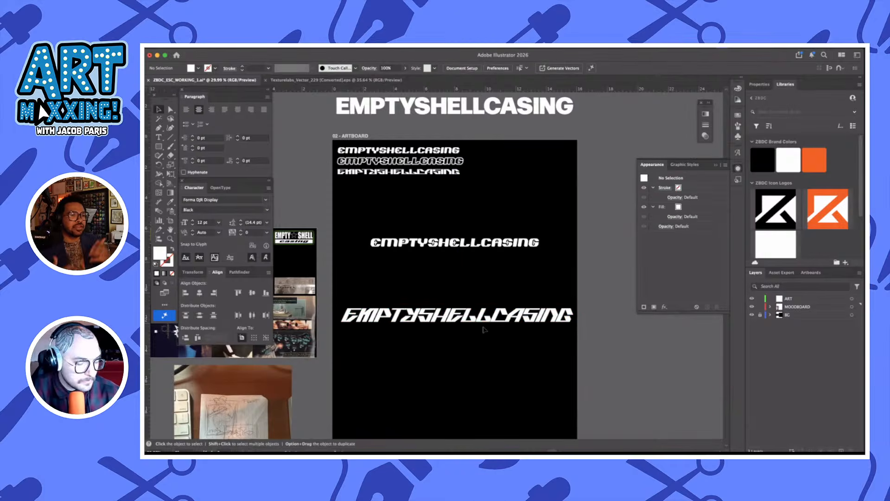
Copy the slanted EMPTYSHELLCASING line, switch to Photoshop and paste it into ZBDC_ESC_WORKING_1.psd as a Smart Object
{"action": "left_click", "coordinate": [485, 323]}
{"action": "mouse_move", "coordinate": [387, 441]}
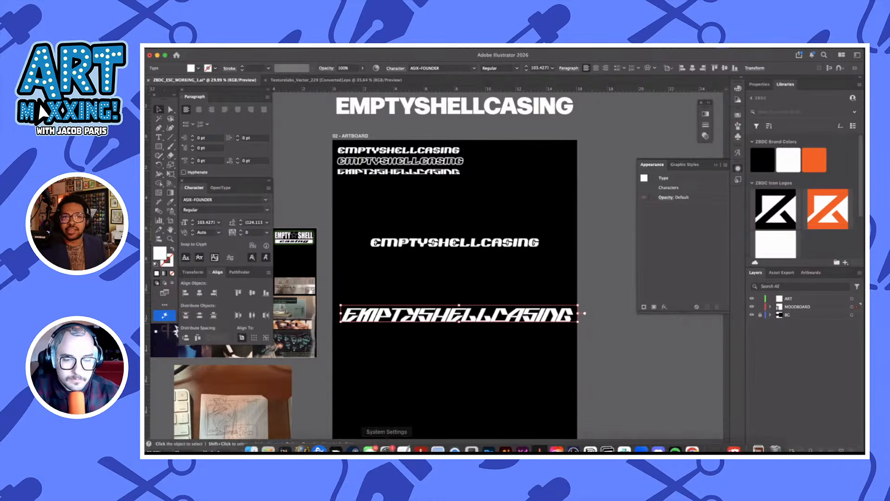
{"action": "left_click", "coordinate": [489, 441]}
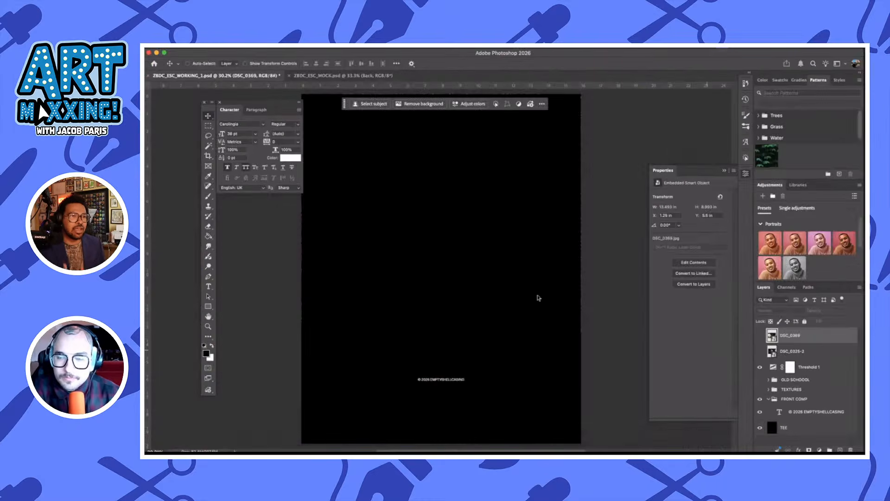
{"action": "key", "text": "super+Tab"}
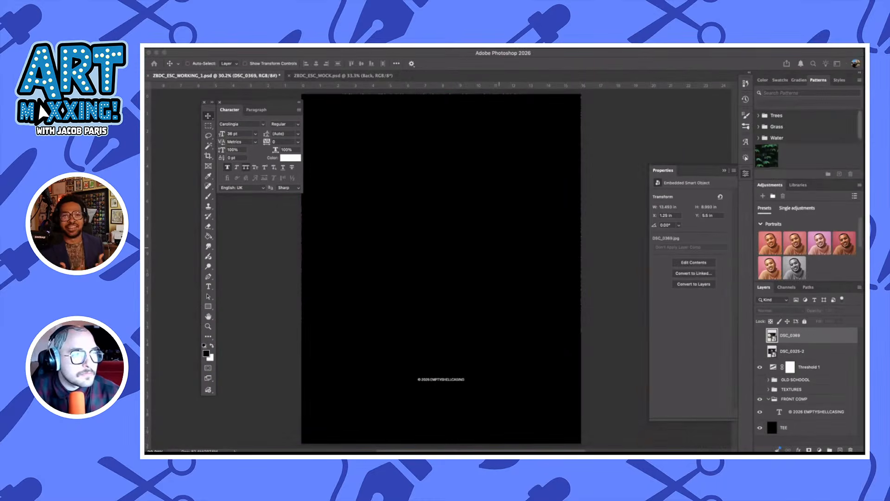
{"action": "key", "text": "super+v"}
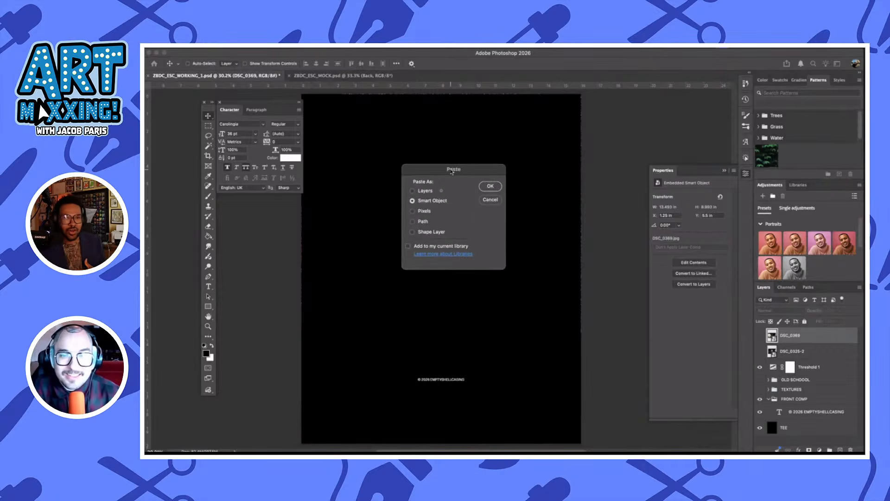
{"action": "left_click", "coordinate": [491, 189]}
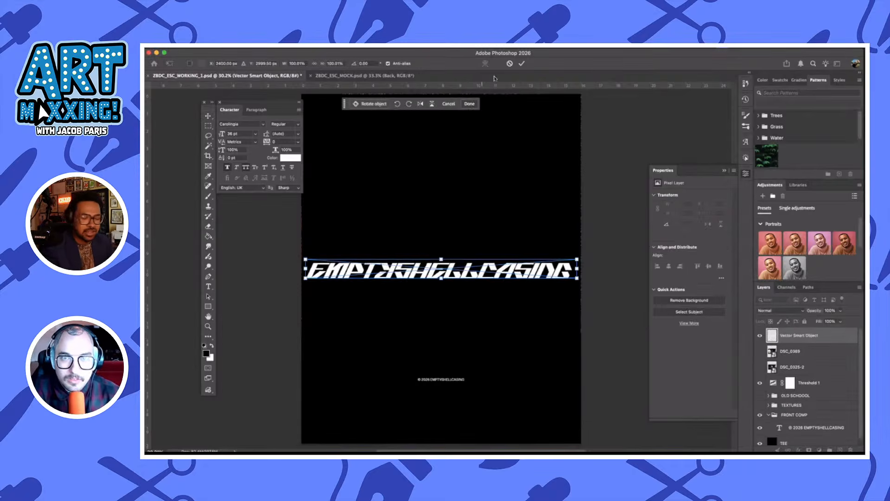
{"action": "left_click", "coordinate": [523, 63]}
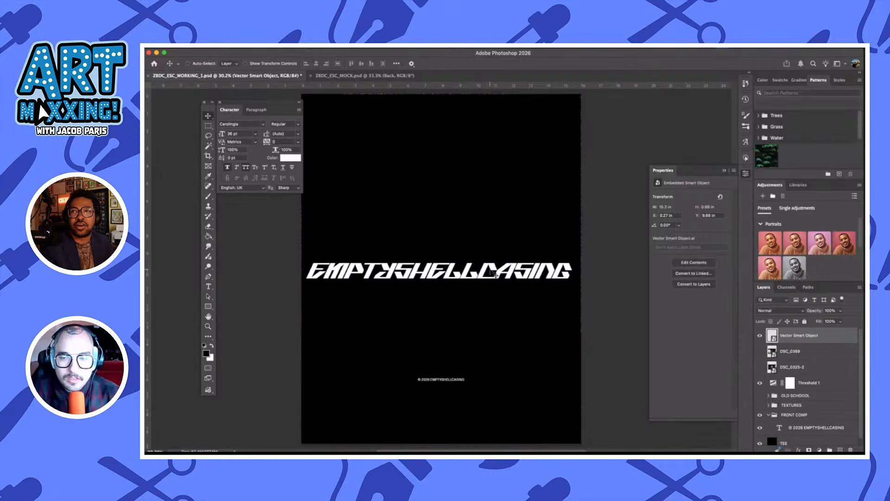
Scale the pasted logotype proportionally down to about 11.87 in wide and center it horizontally on the canvas
{"action": "left_click_drag", "start_coordinate": [494, 273], "coordinate": [496, 271]}
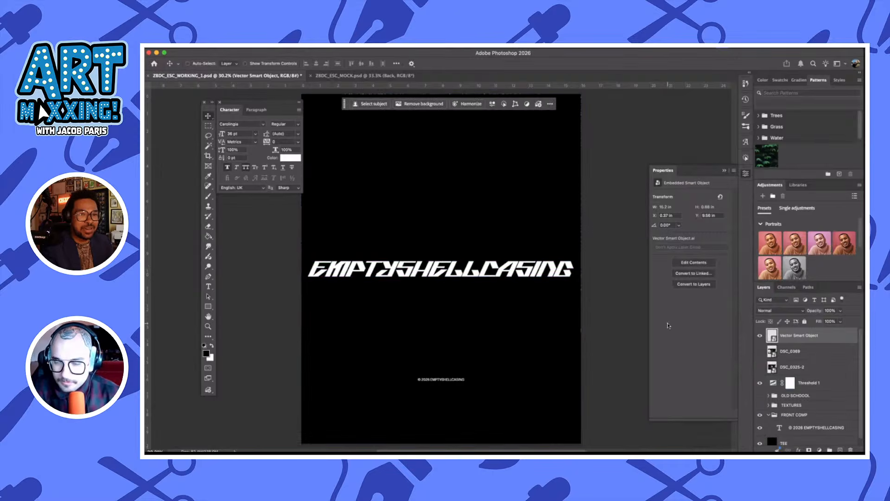
{"action": "scroll", "coordinate": [525, 269], "scroll_direction": "up", "scroll_amount": 3}
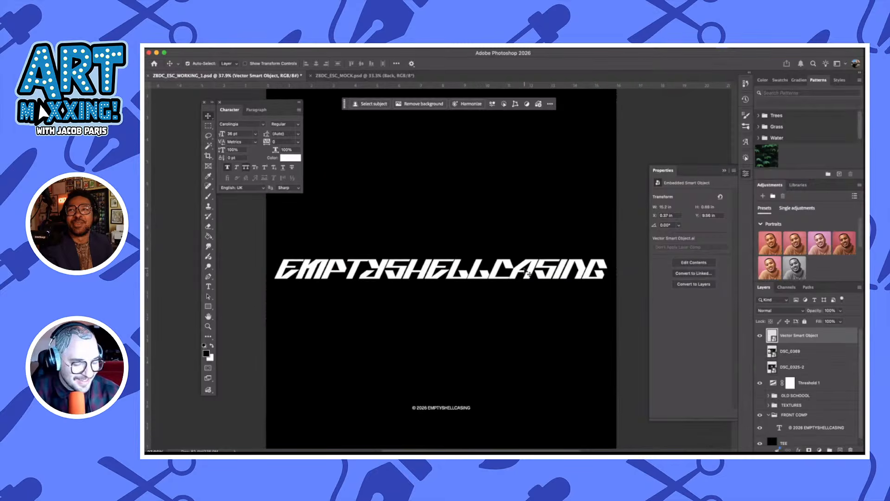
{"action": "key", "text": "super+t"}
{"action": "left_click_drag", "start_coordinate": [616, 268], "coordinate": [539, 268]}
{"action": "left_click", "coordinate": [520, 66]}
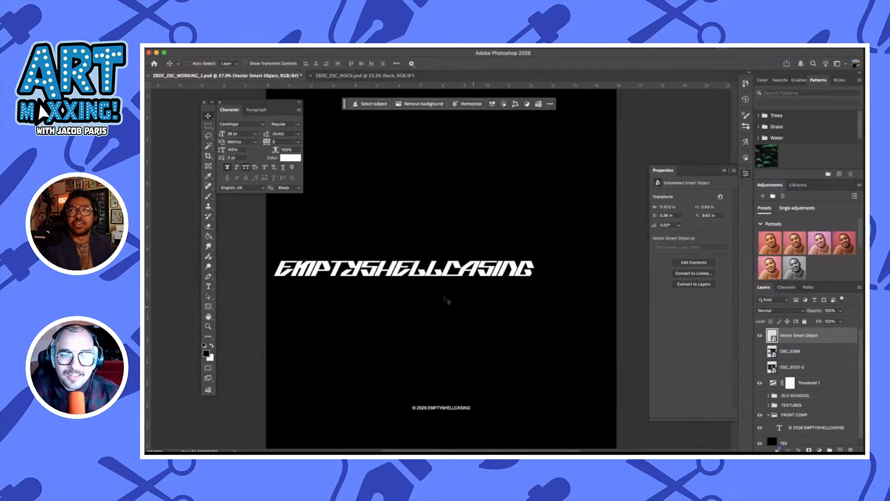
{"action": "left_click_drag", "start_coordinate": [447, 300], "coordinate": [540, 291]}
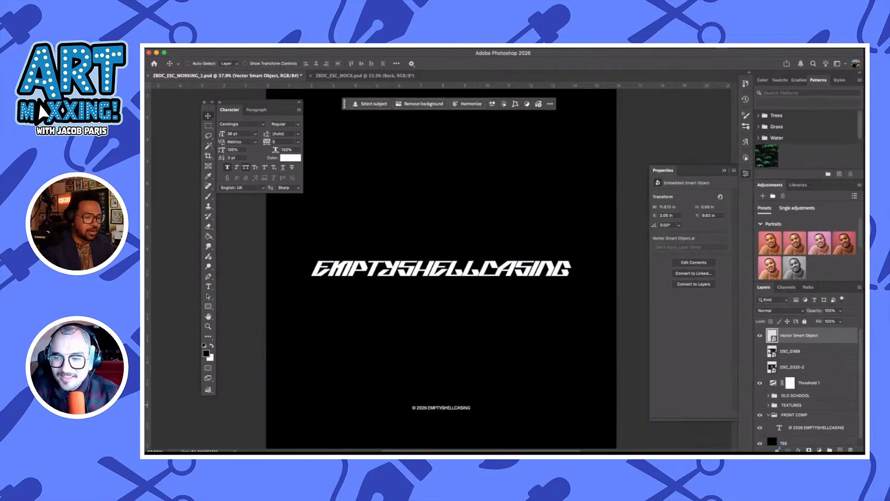
Place the logotype layer and a duplicate of it below Threshold 1, and set the Threshold layer's blend mode to Normal
{"action": "left_click_drag", "start_coordinate": [816, 336], "coordinate": [828, 373]}
{"action": "left_click", "coordinate": [824, 368]}
{"action": "left_click", "coordinate": [797, 310]}
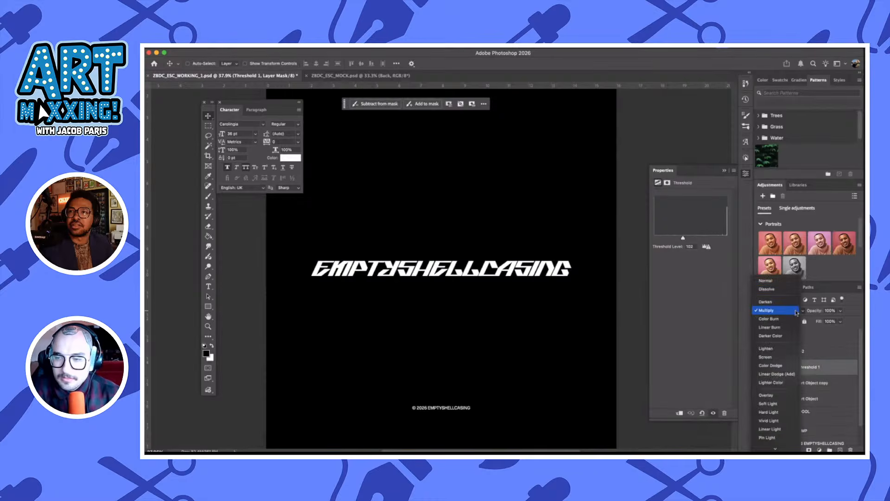
{"action": "left_click", "coordinate": [784, 280]}
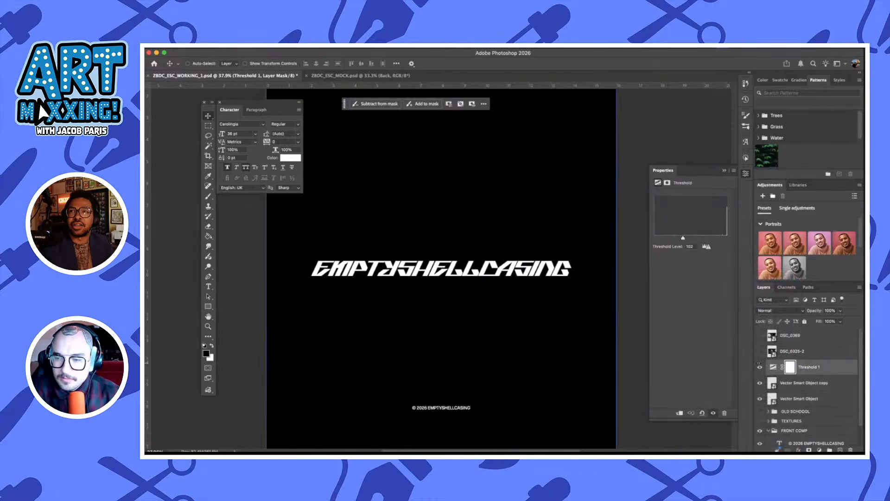
Rename the duplicated logotype layer directly below Threshold 1 as ESC
{"action": "left_click", "coordinate": [802, 382]}
{"action": "left_click", "coordinate": [801, 397]}
{"action": "left_click", "coordinate": [803, 383]}
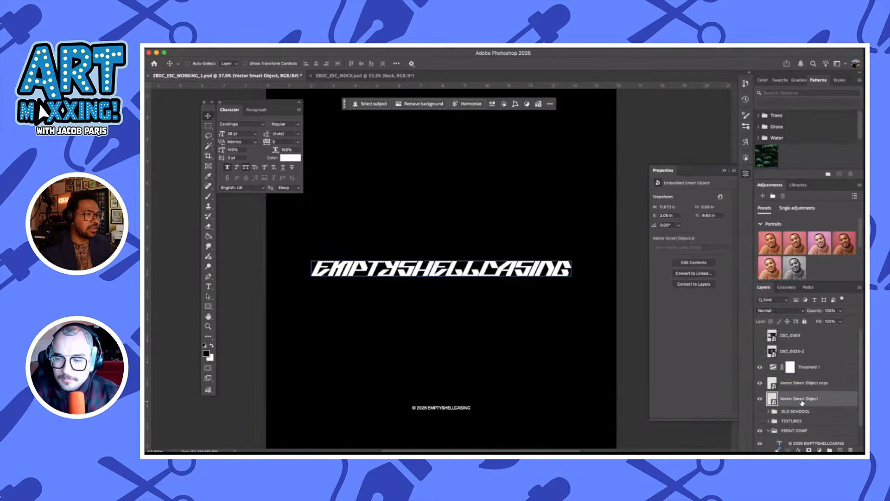
{"action": "double_click", "coordinate": [802, 383]}
{"action": "type", "text": "ES"}
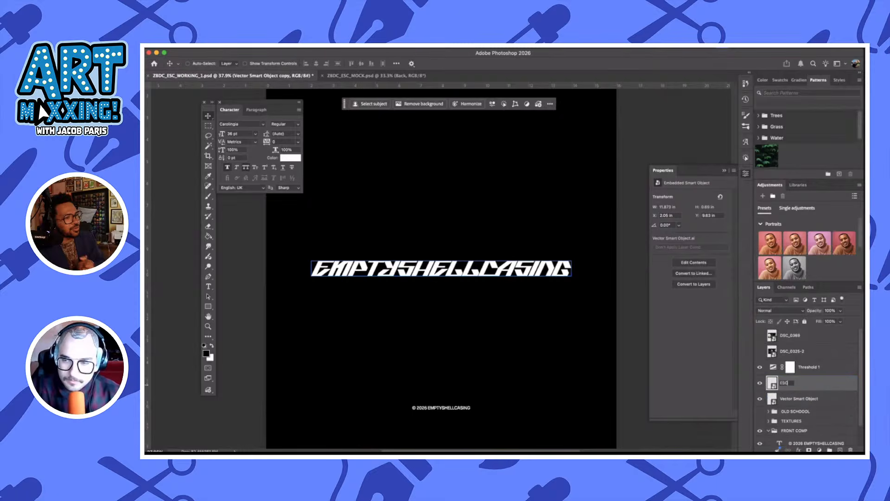
{"action": "type", "text": "C"}
Rename the original logotype layer ESC TYPE, hide it, and select the ESC layer
{"action": "left_click", "coordinate": [805, 397]}
{"action": "double_click", "coordinate": [805, 398]}
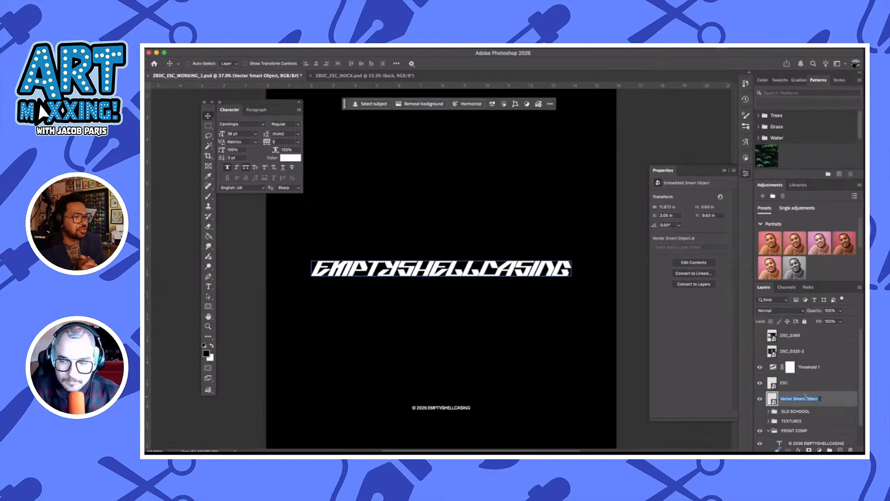
{"action": "type", "text": "ESC"}
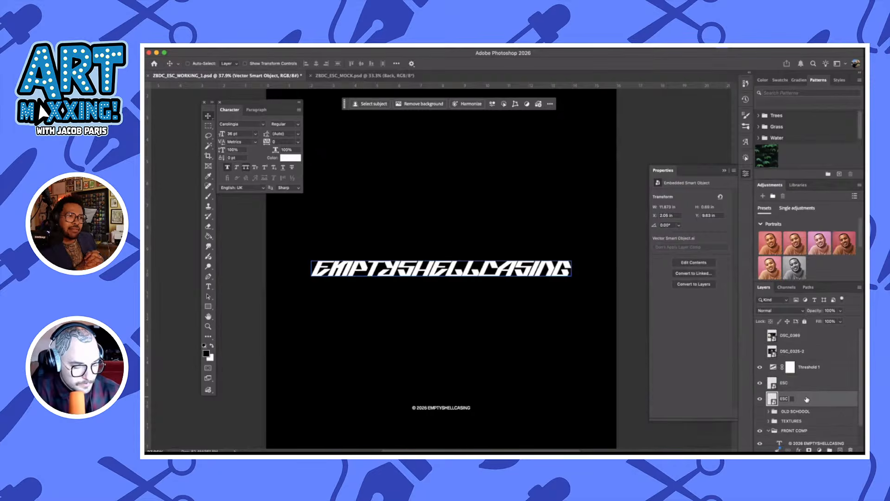
{"action": "type", "text": " TYPE"}
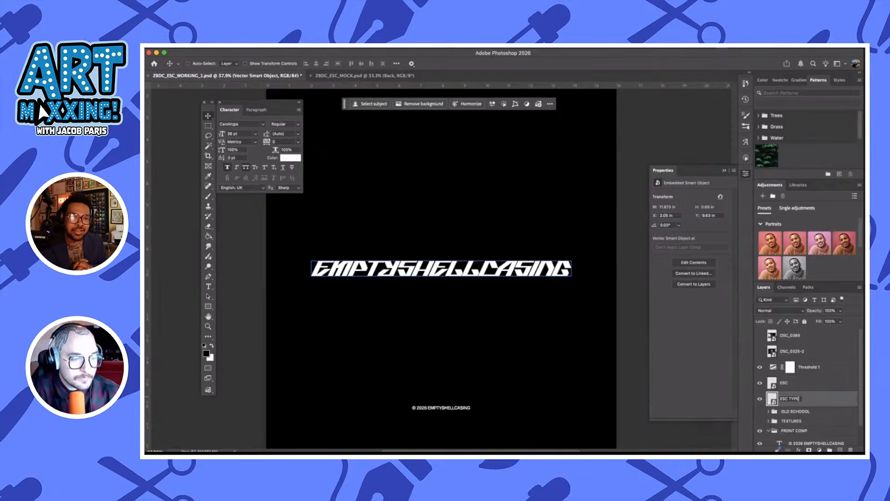
{"action": "key", "text": "Return"}
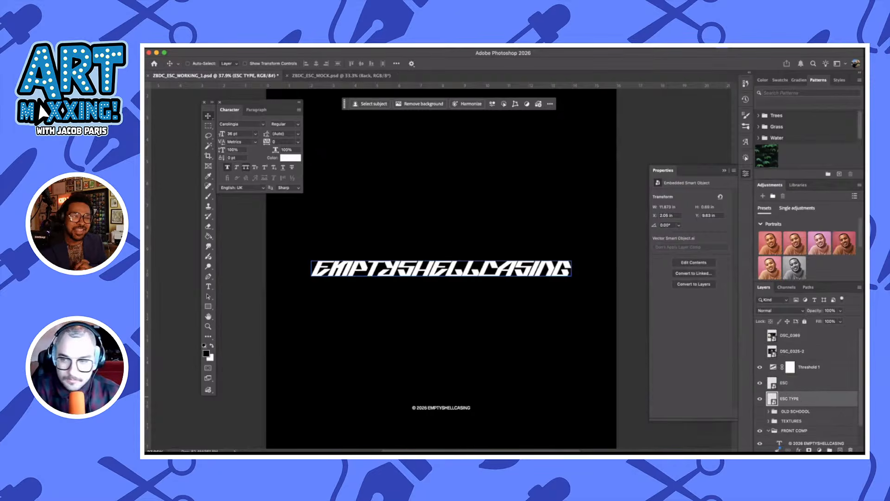
{"action": "left_click", "coordinate": [760, 400]}
{"action": "left_click", "coordinate": [806, 383]}
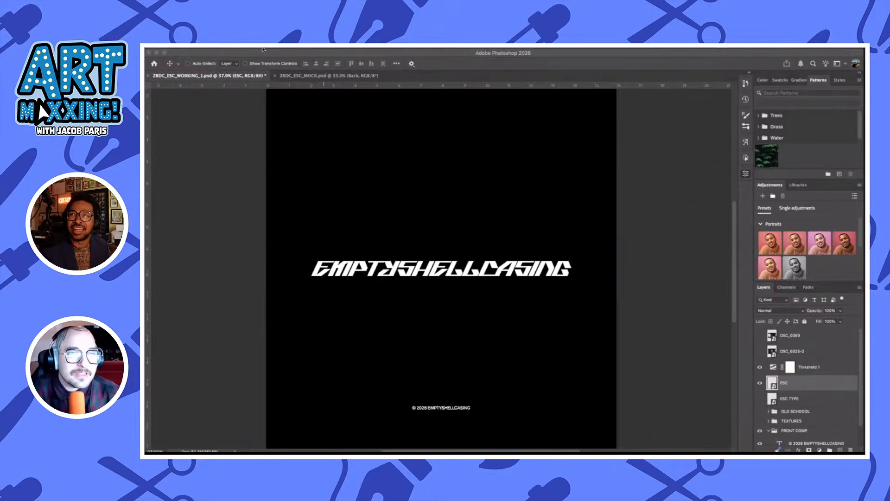
{"action": "left_click", "coordinate": [263, 49]}
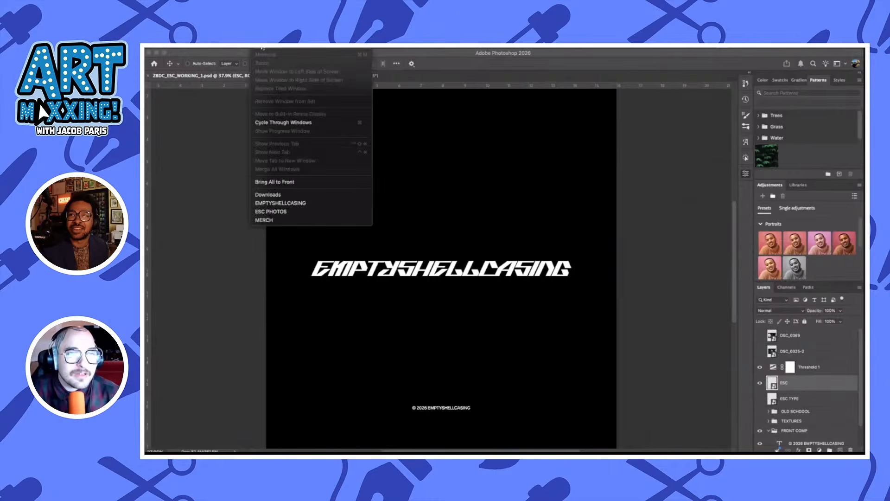
{"action": "left_click", "coordinate": [463, 80]}
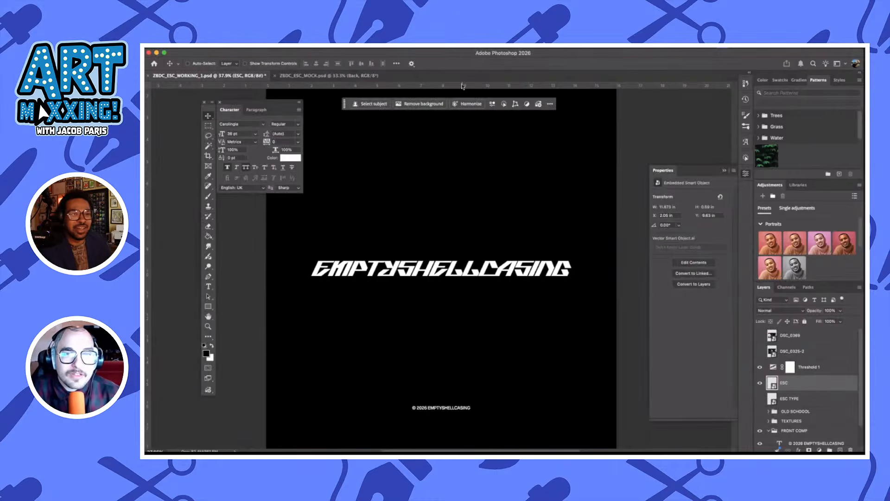
Apply a Motion Blur smart filter to the ESC layer with an angle of 0° and a distance of 276 pixels
{"action": "left_click", "coordinate": [321, 48]}
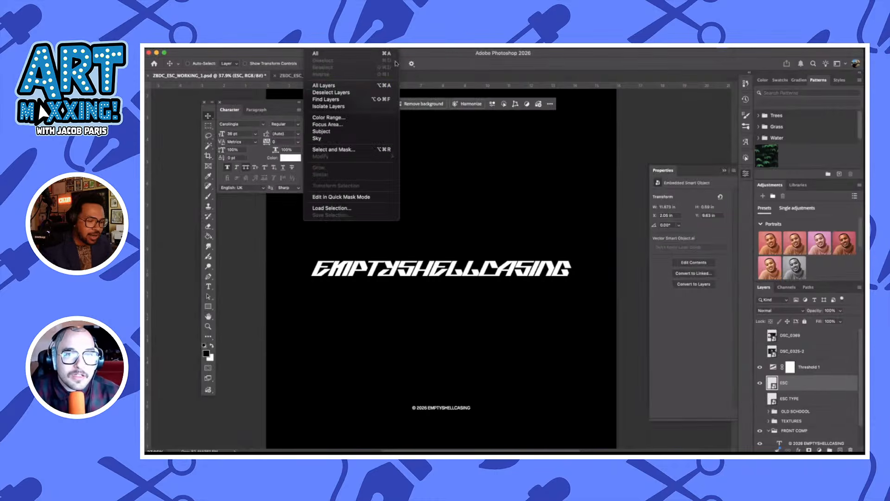
{"action": "mouse_move", "coordinate": [342, 48]}
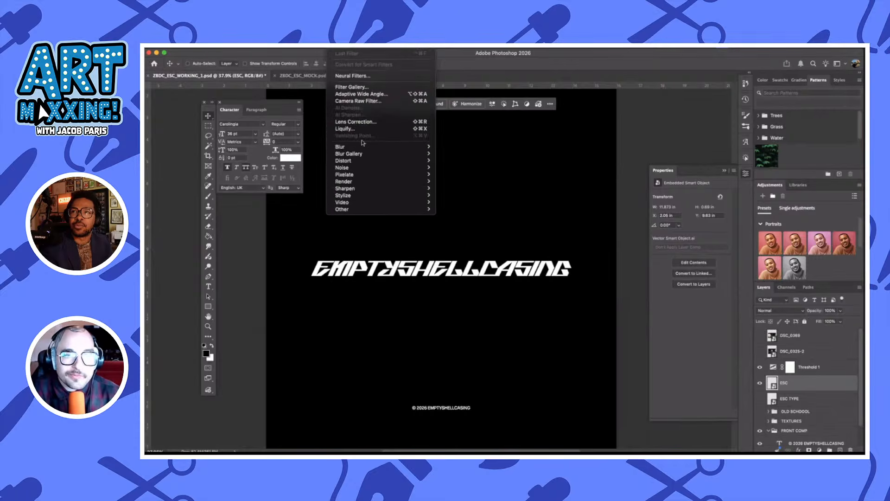
{"action": "mouse_move", "coordinate": [392, 148]}
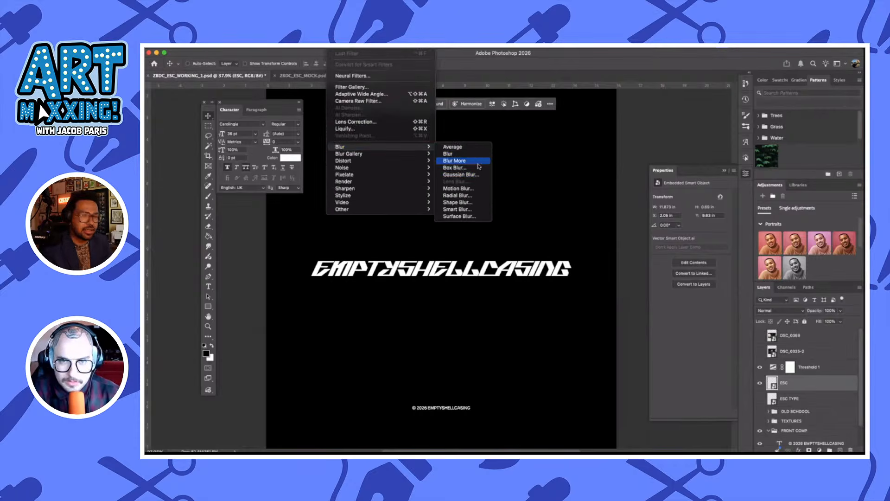
{"action": "left_click", "coordinate": [462, 195]}
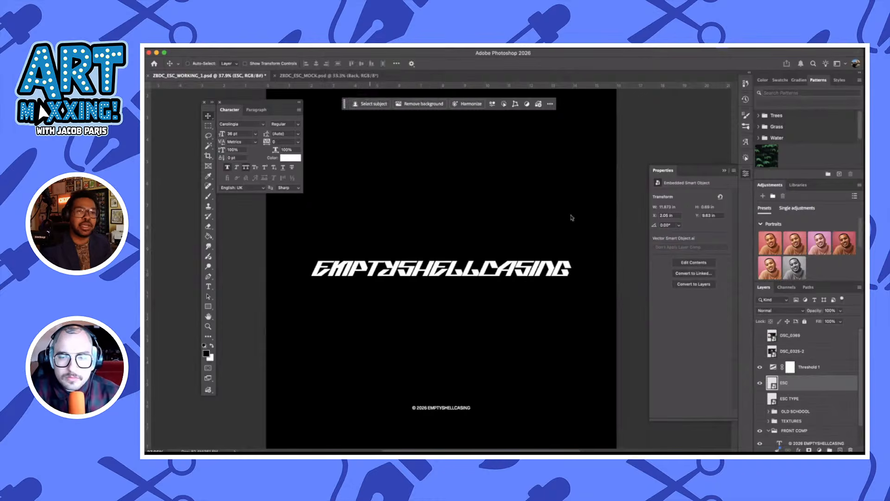
{"action": "key", "text": "space"}
{"action": "left_click_drag", "start_coordinate": [213, 103], "coordinate": [579, 122]}
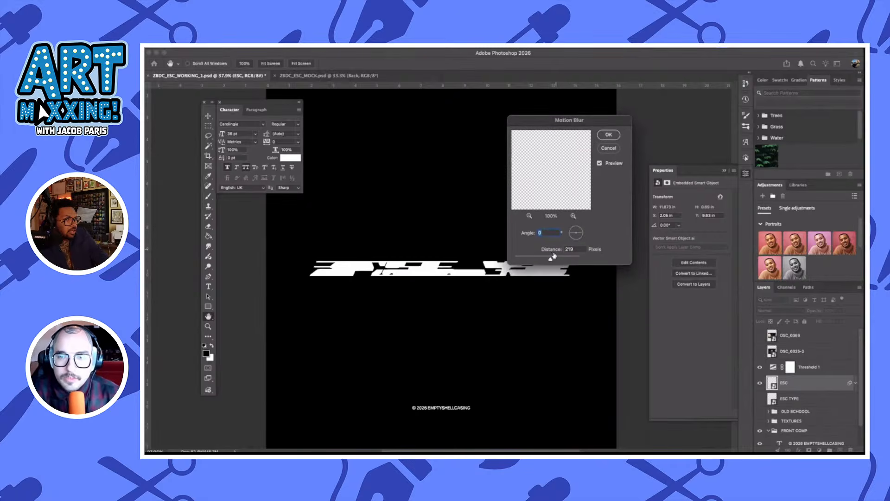
{"action": "left_click_drag", "start_coordinate": [556, 260], "coordinate": [556, 259]}
{"action": "left_click", "coordinate": [608, 135]}
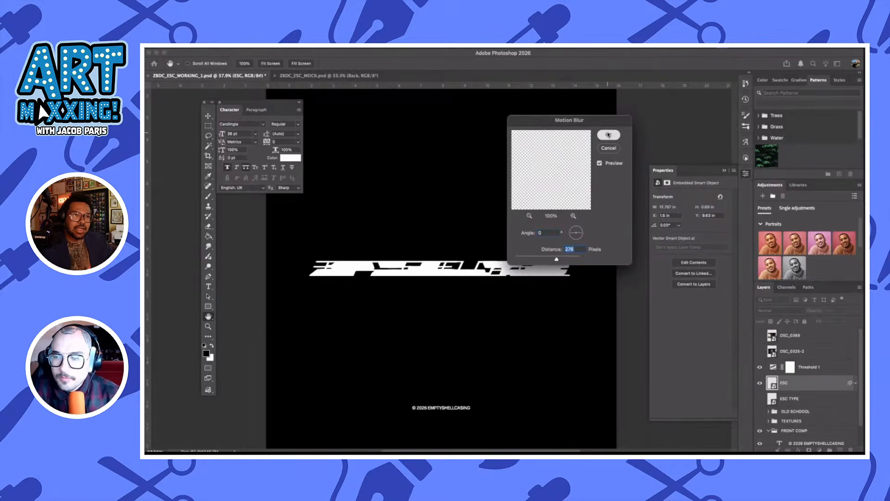
Set the Threshold 1 adjustment layer's threshold level to 127
{"action": "scroll", "coordinate": [463, 246], "scroll_direction": "up", "scroll_amount": 2}
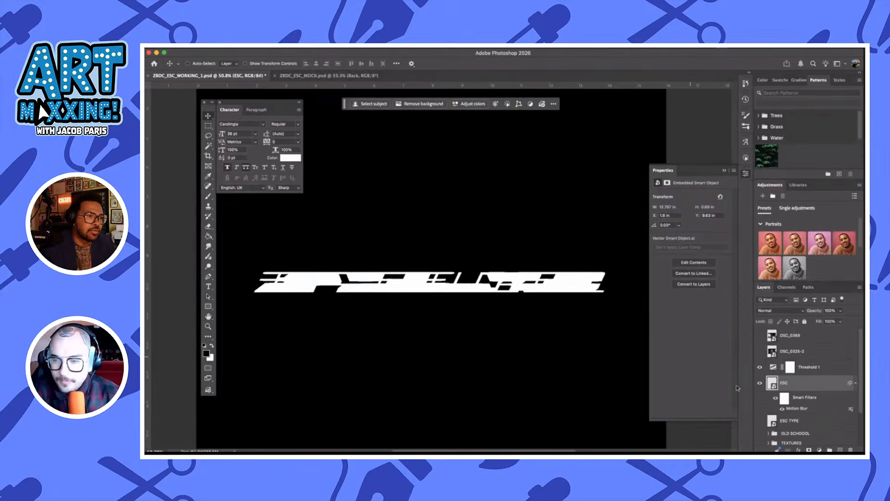
{"action": "left_click", "coordinate": [810, 367]}
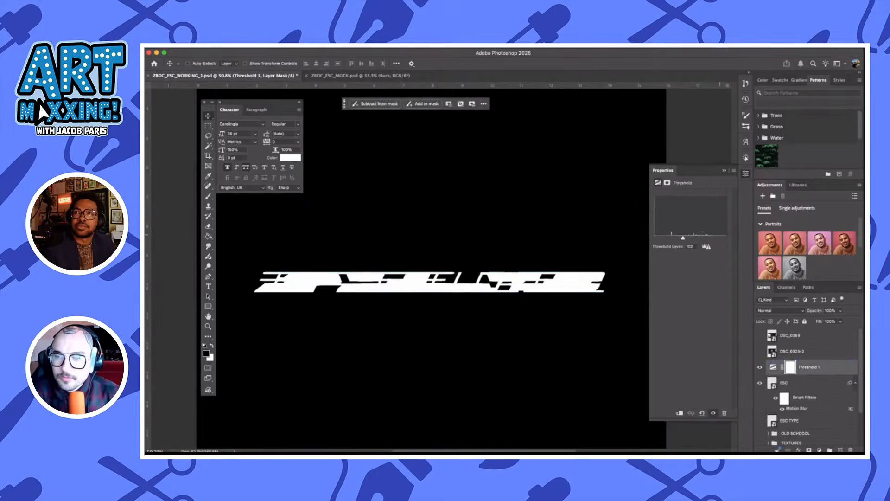
{"action": "mouse_move", "coordinate": [688, 238]}
{"action": "left_mouse_down"}
{"action": "mouse_move", "coordinate": [707, 239]}
{"action": "mouse_move", "coordinate": [690, 237]}
{"action": "left_mouse_up"}
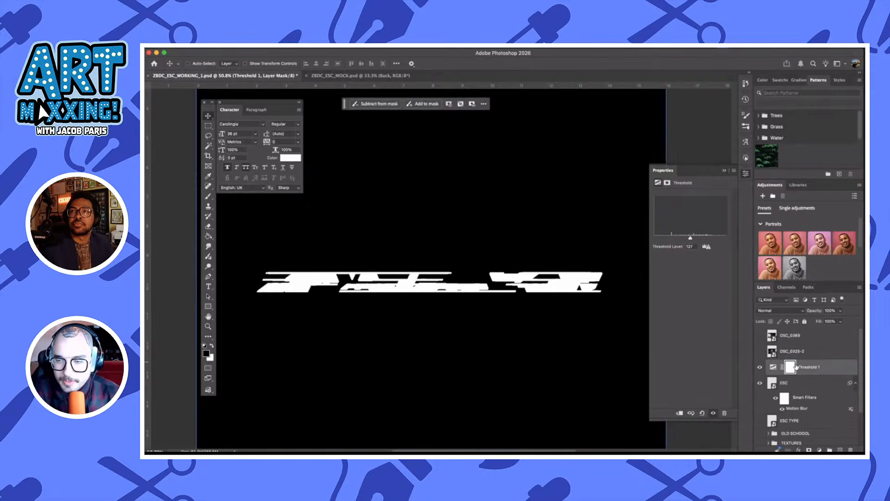
Add a Grain adjustment layer directly above the ESC layer with amount 58 and size 38
{"action": "left_click", "coordinate": [801, 383]}
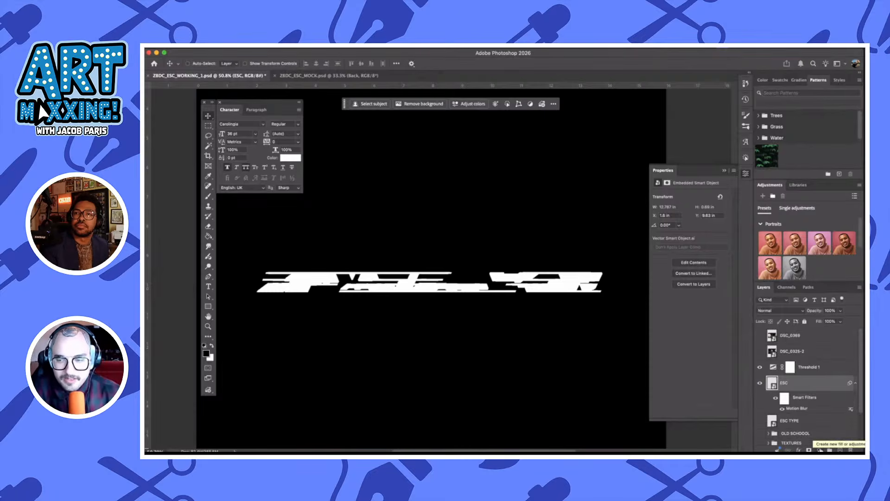
{"action": "left_click", "coordinate": [821, 450]}
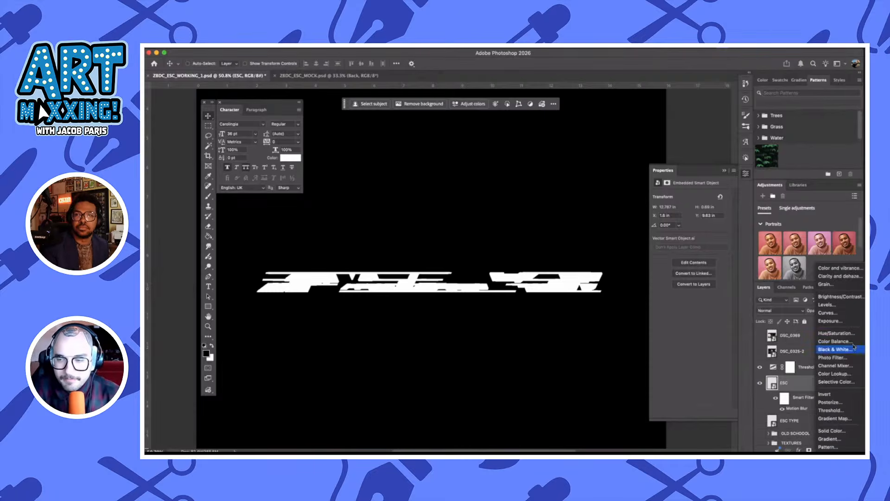
{"action": "left_click", "coordinate": [850, 286]}
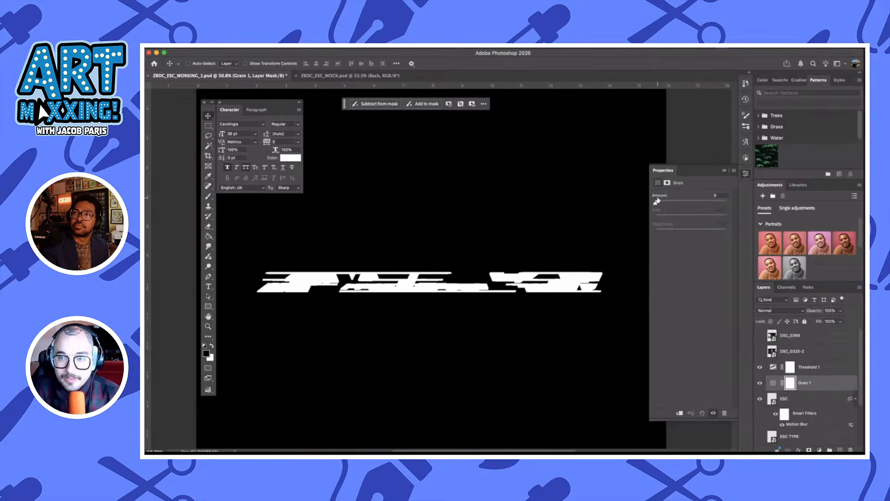
{"action": "left_click_drag", "start_coordinate": [656, 204], "coordinate": [697, 203]}
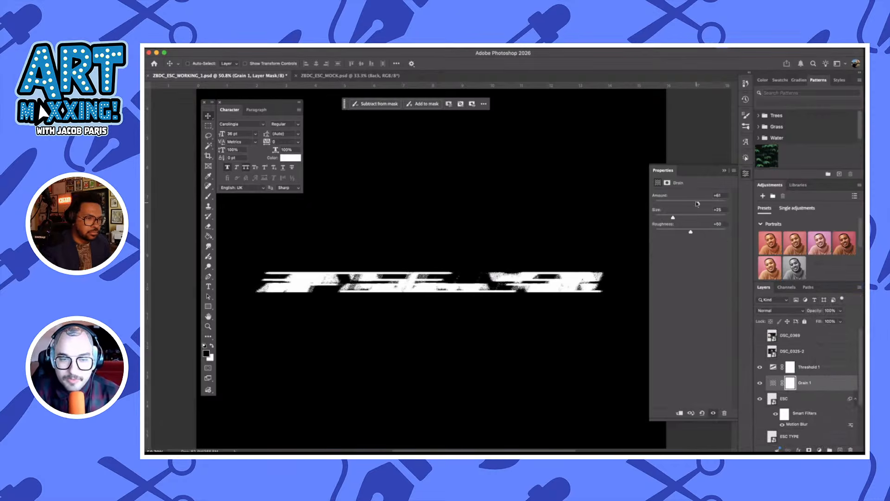
{"action": "left_click", "coordinate": [682, 217]}
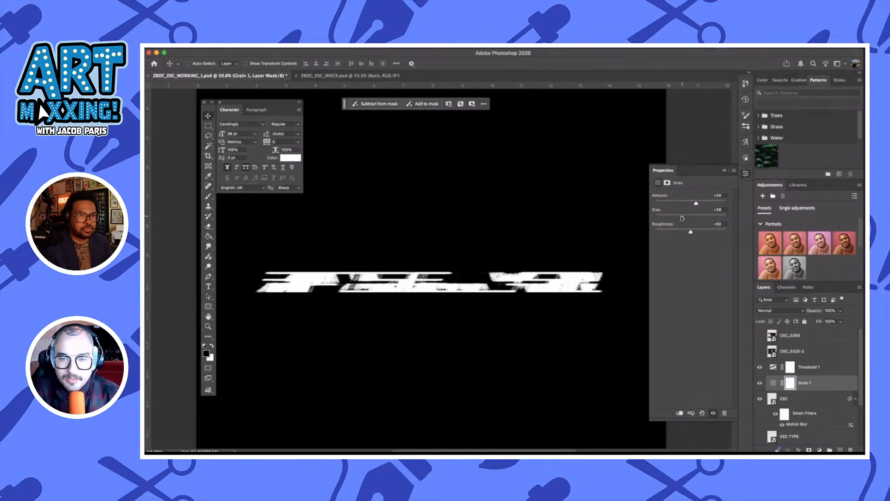
{"action": "left_click", "coordinate": [772, 397]}
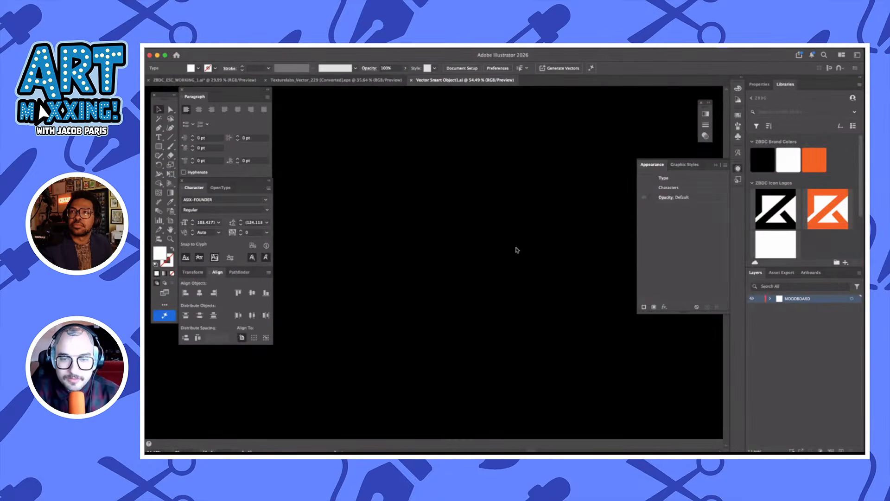
{"action": "scroll", "coordinate": [517, 251], "scroll_direction": "down", "scroll_amount": 4}
{"action": "scroll", "coordinate": [517, 251], "scroll_direction": "down", "scroll_amount": 3}
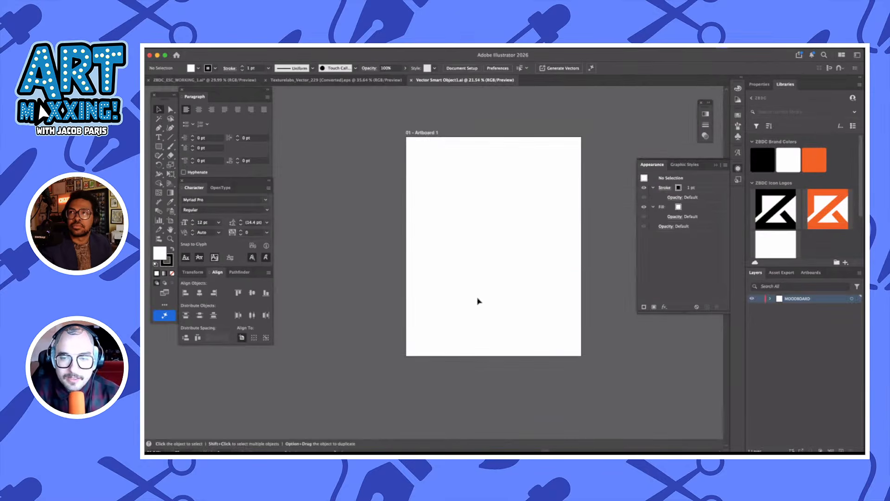
{"action": "key", "text": "super+v"}
{"action": "left_click_drag", "start_coordinate": [529, 267], "coordinate": [389, 190]}
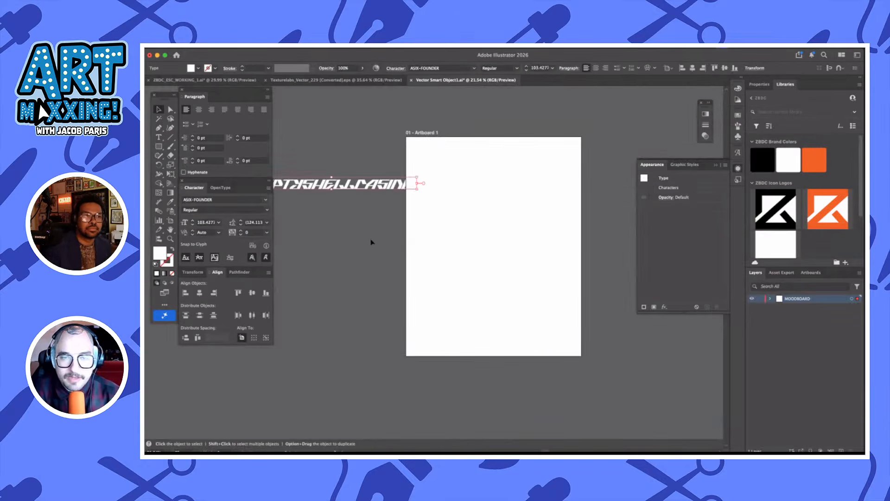
{"action": "left_click", "coordinate": [387, 244]}
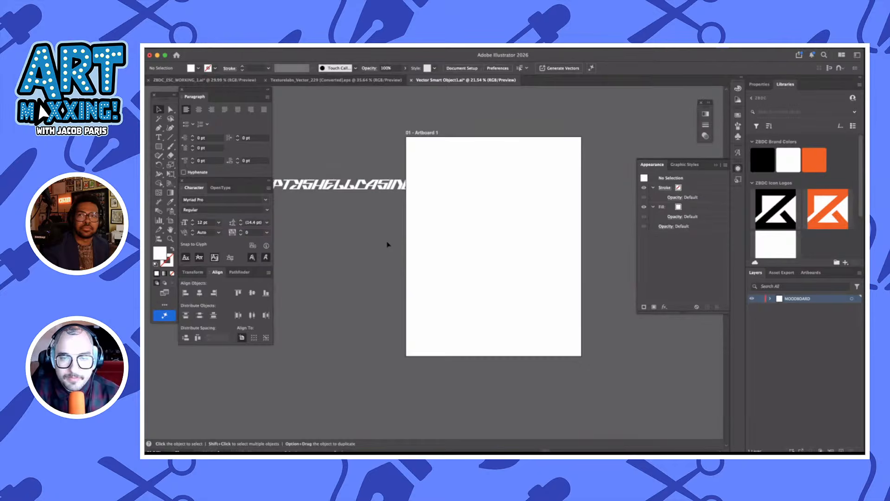
{"action": "left_click", "coordinate": [411, 82]}
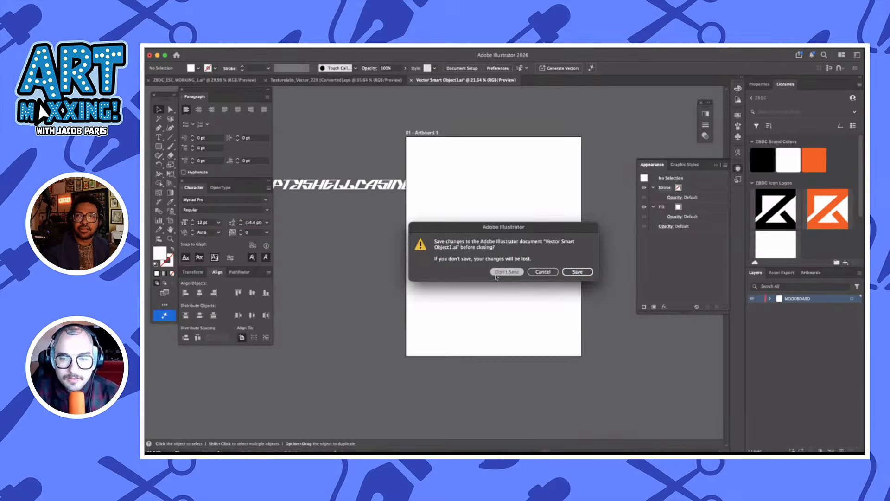
{"action": "left_click", "coordinate": [502, 271]}
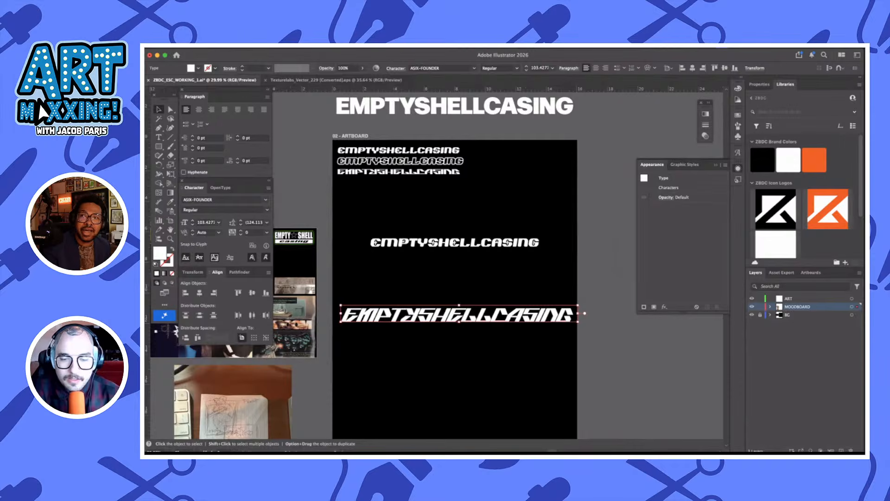
{"action": "left_click", "coordinate": [487, 444]}
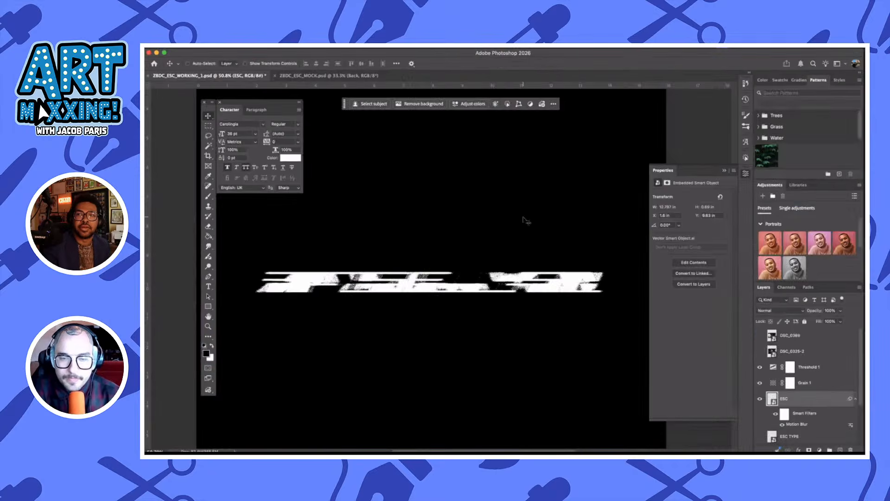
Rename the ESC layer with the Motion Blur filter as ESC BLUR
{"action": "scroll", "coordinate": [787, 385], "scroll_direction": "down", "scroll_amount": 1}
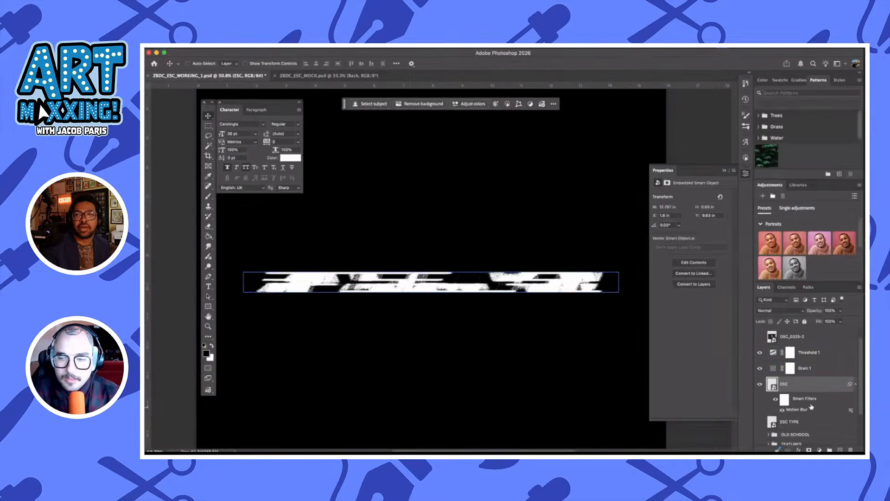
{"action": "double_click", "coordinate": [787, 385]}
{"action": "key", "text": "Right"}
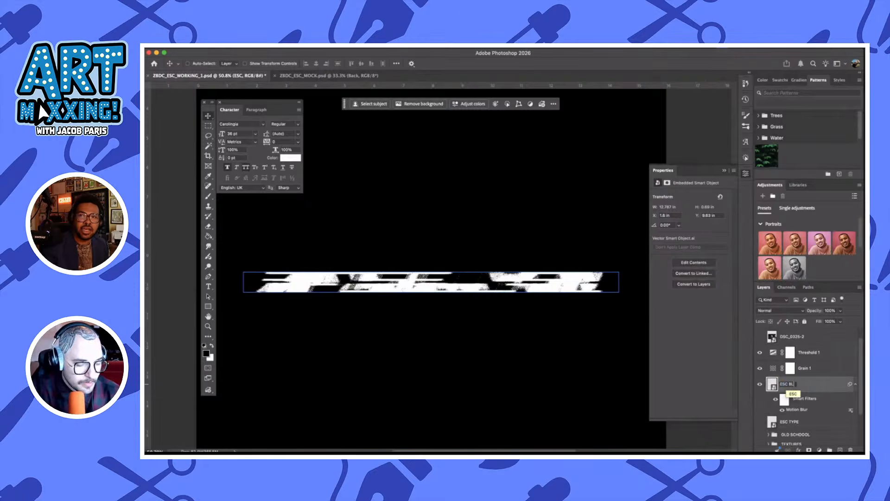
{"action": "type", "text": "BLUR"}
{"action": "key", "text": "Return"}
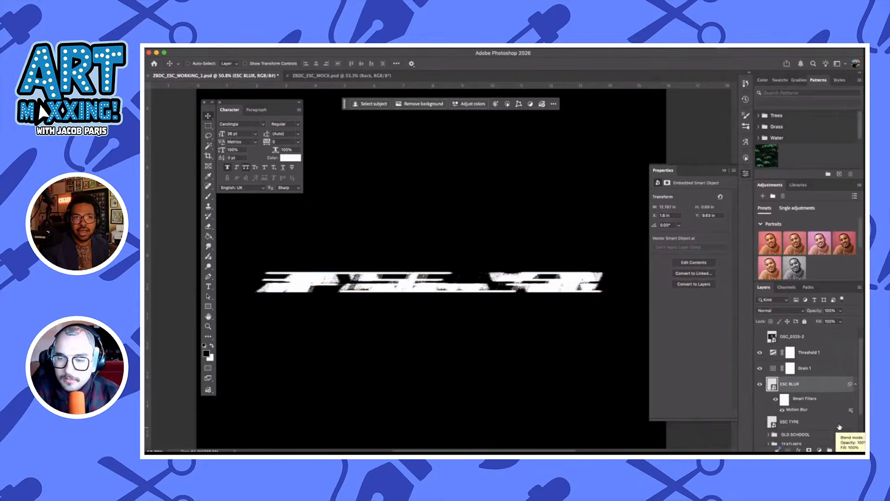
Move the ESC TYPE layer directly above ESC BLUR and make it visible
{"action": "left_click_drag", "start_coordinate": [820, 384], "coordinate": [818, 374]}
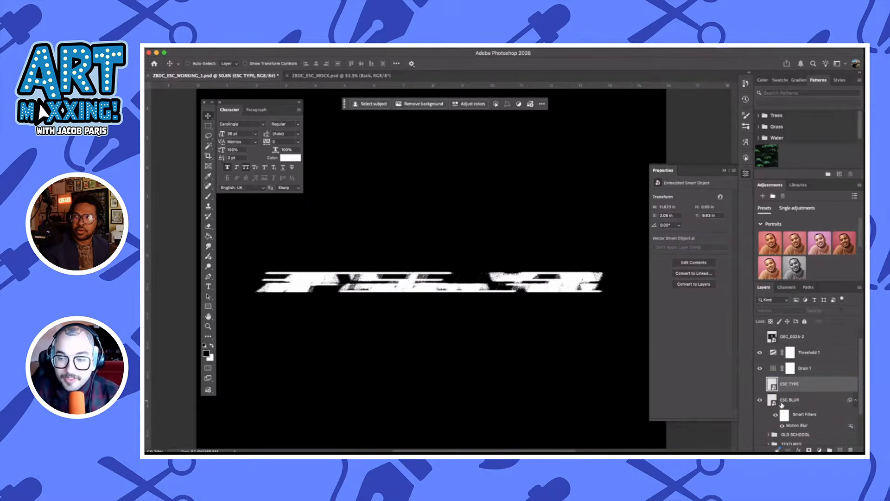
{"action": "left_click", "coordinate": [760, 385]}
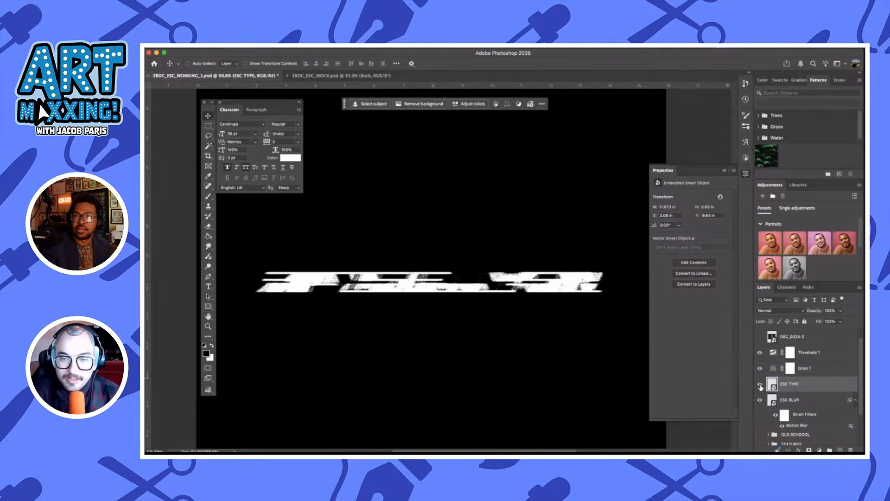
Enable Bevel & Emboss on the ESC TYPE layer with depth 84%, size 21 px and soften 2 px
{"action": "double_click", "coordinate": [825, 387]}
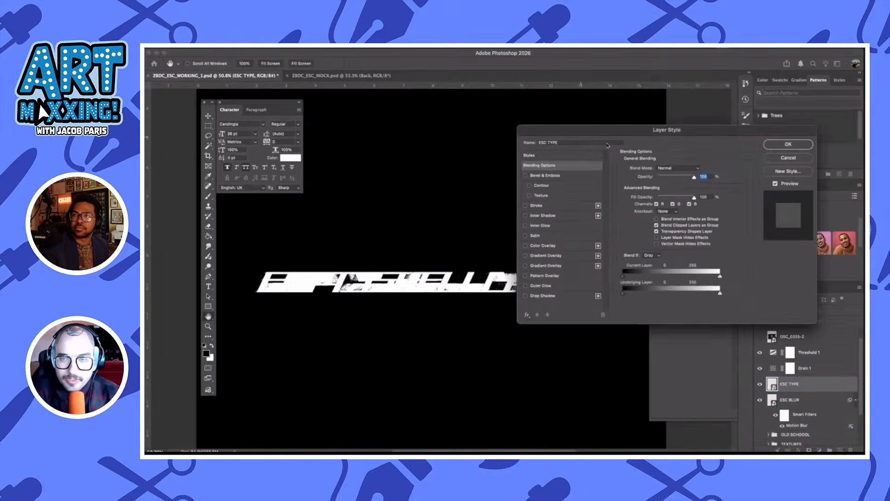
{"action": "left_click_drag", "start_coordinate": [608, 131], "coordinate": [543, 181]}
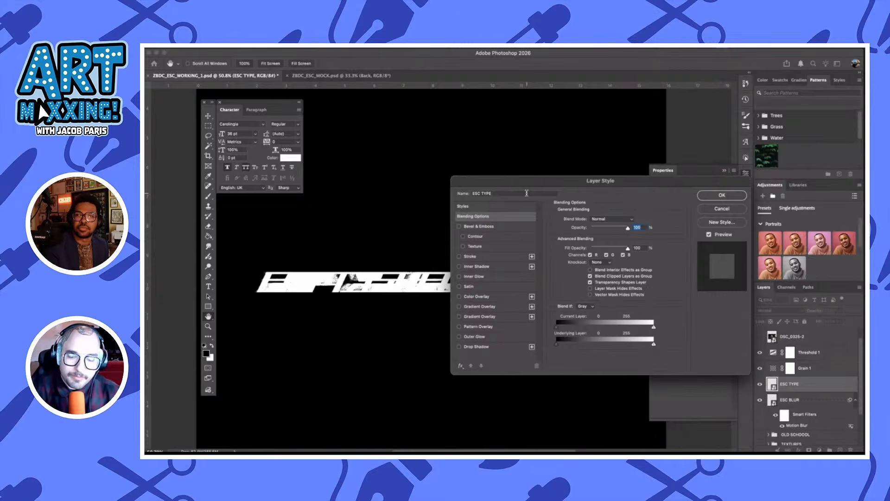
{"action": "left_click", "coordinate": [487, 226]}
{"action": "left_click_drag", "start_coordinate": [516, 181], "coordinate": [623, 196]}
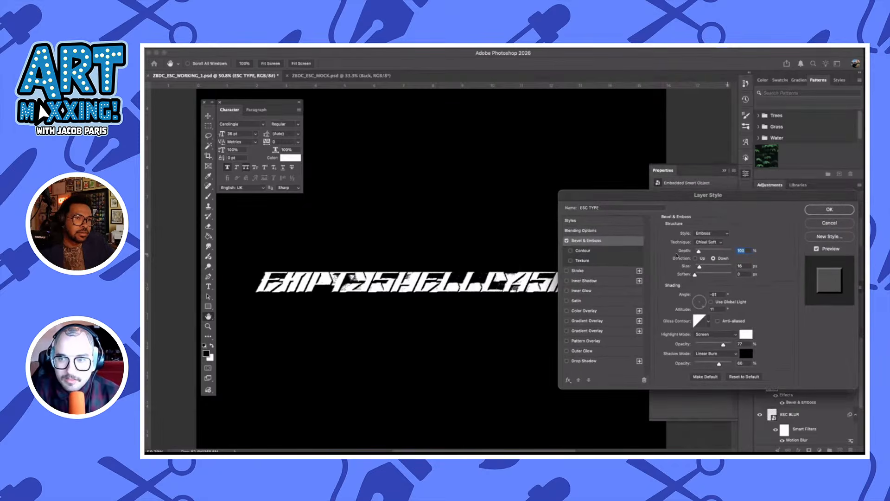
{"action": "left_click_drag", "start_coordinate": [699, 252], "coordinate": [700, 277]}
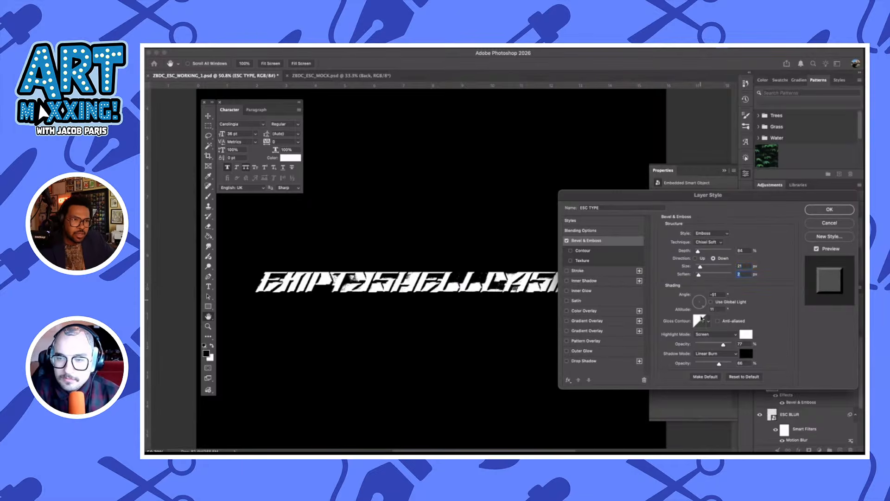
Set the bevel's highlight opacity to 45% and its shadow opacity to 51%
{"action": "left_click", "coordinate": [708, 345]}
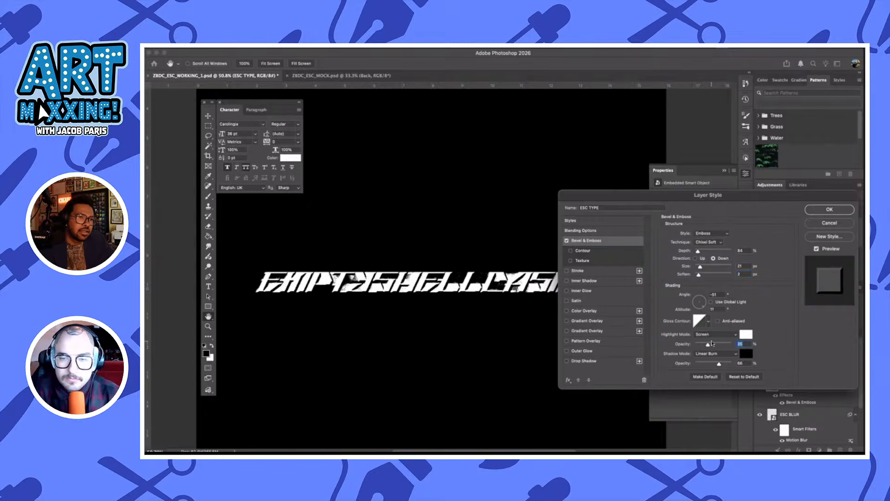
{"action": "left_click", "coordinate": [711, 364]}
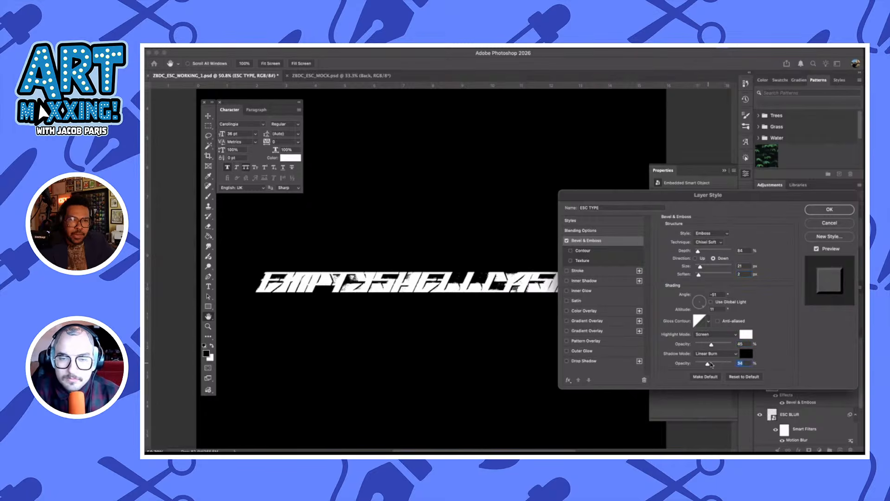
{"action": "left_click_drag", "start_coordinate": [712, 365], "coordinate": [715, 365]}
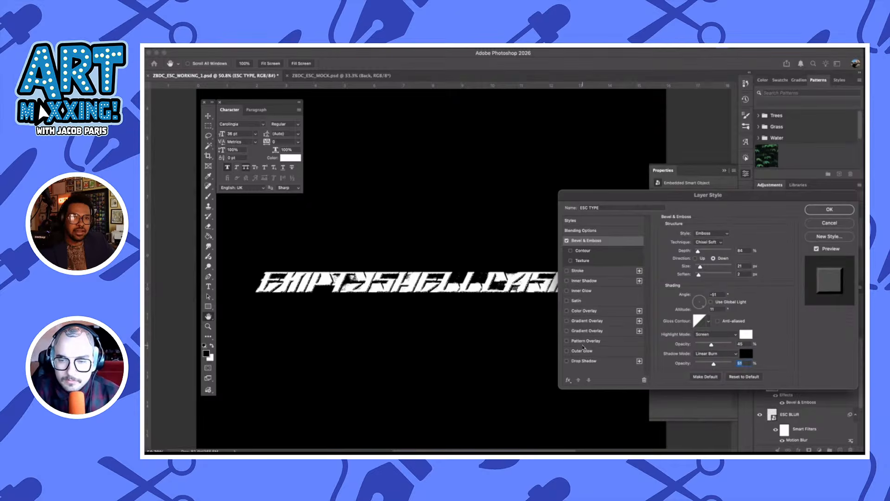
Enable a Drop Shadow on the ESC TYPE layer and set its colour to black, 000000, keeping the Normal blend mode
{"action": "left_click", "coordinate": [583, 361]}
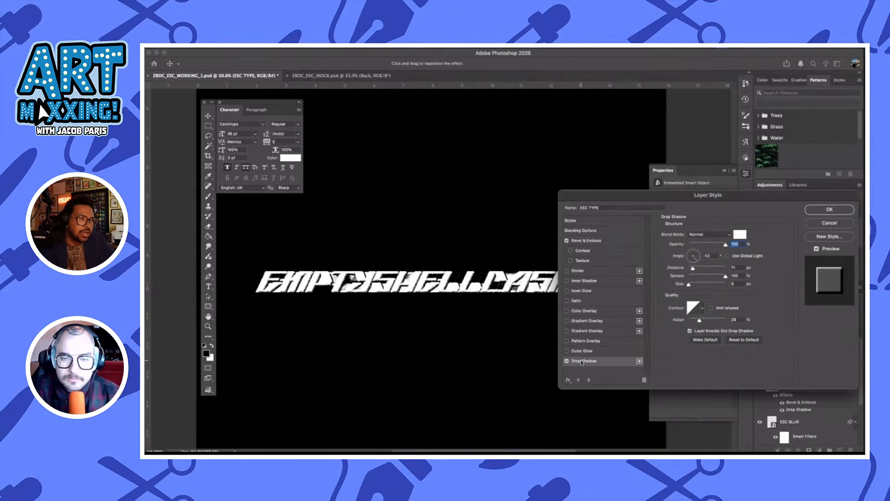
{"action": "left_click", "coordinate": [703, 236]}
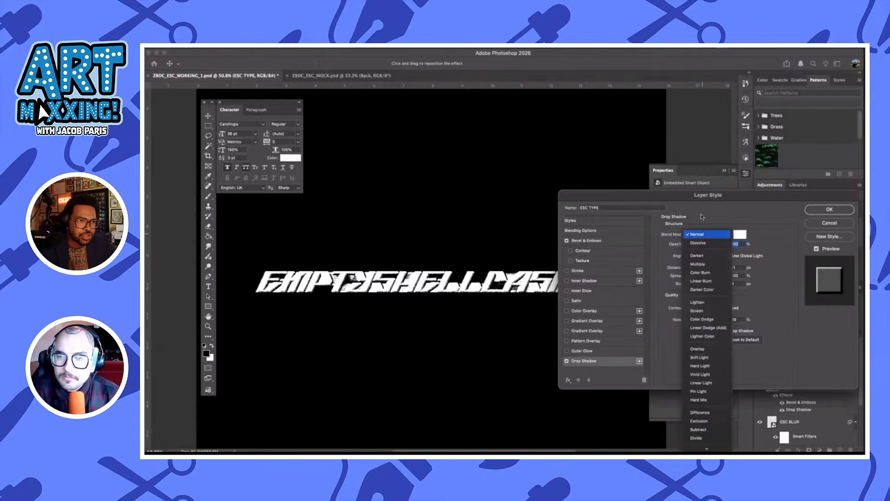
{"action": "left_click", "coordinate": [772, 239]}
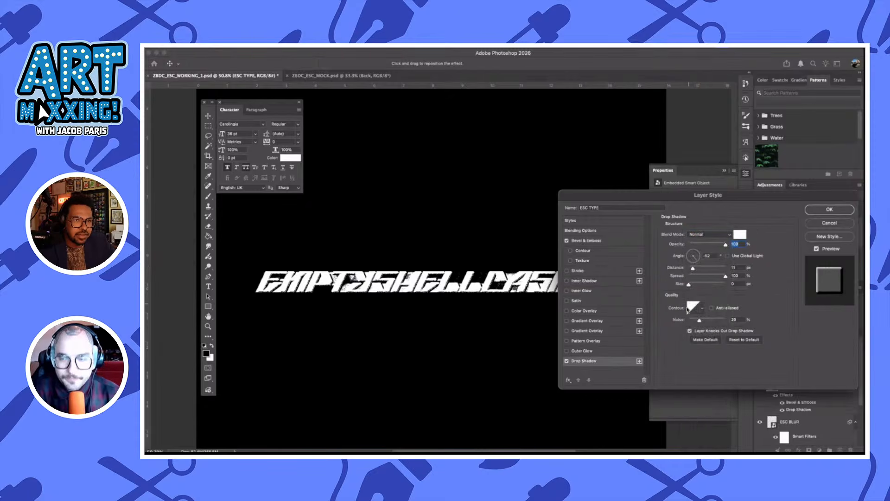
{"action": "left_click", "coordinate": [740, 235]}
{"action": "type", "text": "000000"}
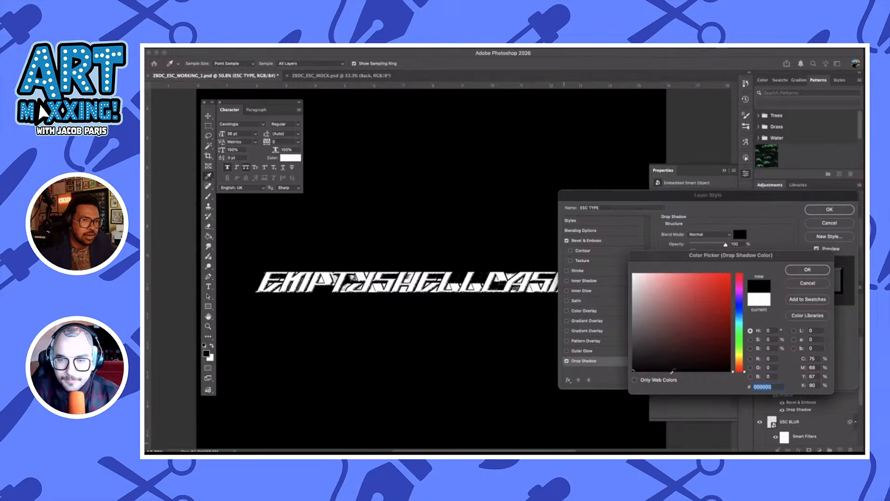
{"action": "left_click", "coordinate": [808, 269]}
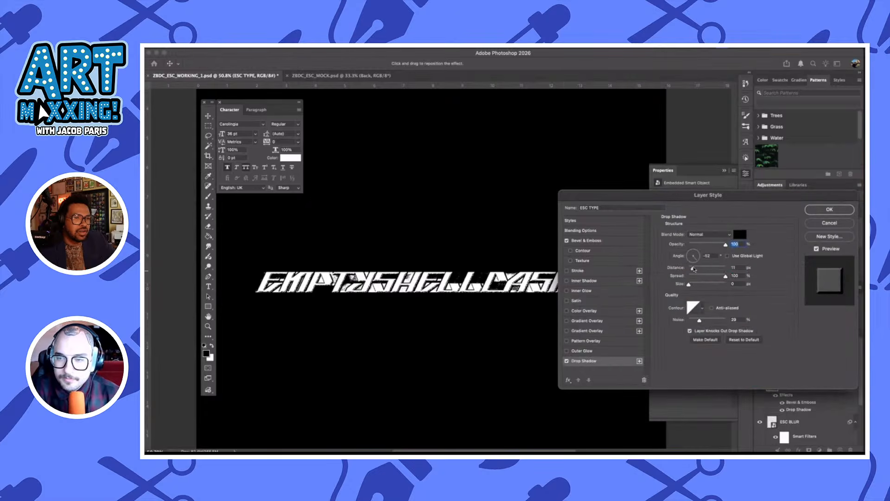
Set the ESC TYPE drop shadow to angle 100°, distance 24 px and spread 14%, and apply the layer style
{"action": "left_click", "coordinate": [695, 276]}
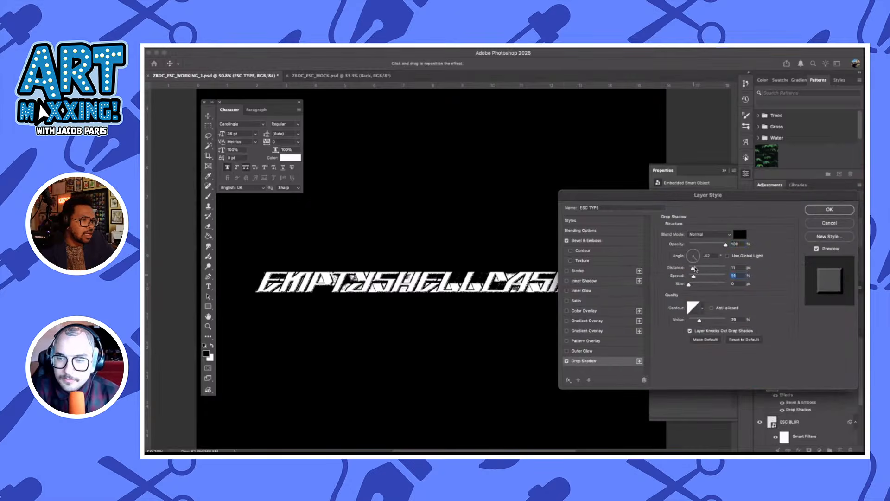
{"action": "left_click", "coordinate": [696, 268]}
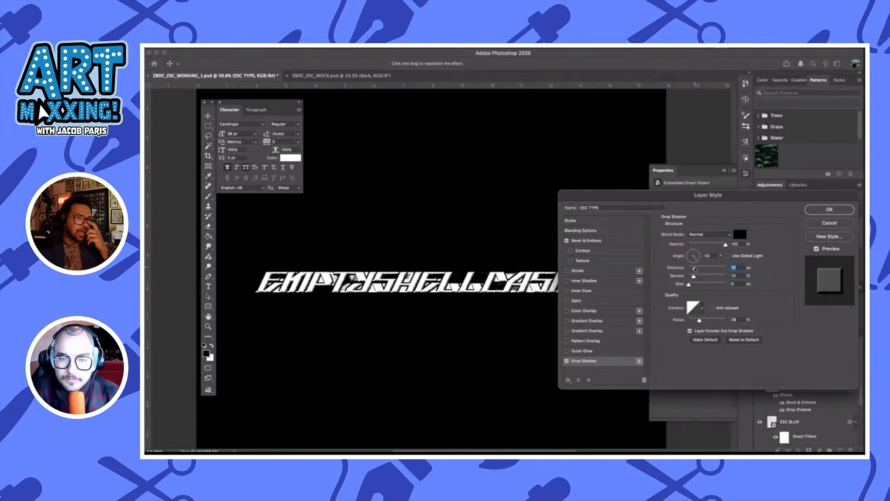
{"action": "left_click", "coordinate": [694, 256]}
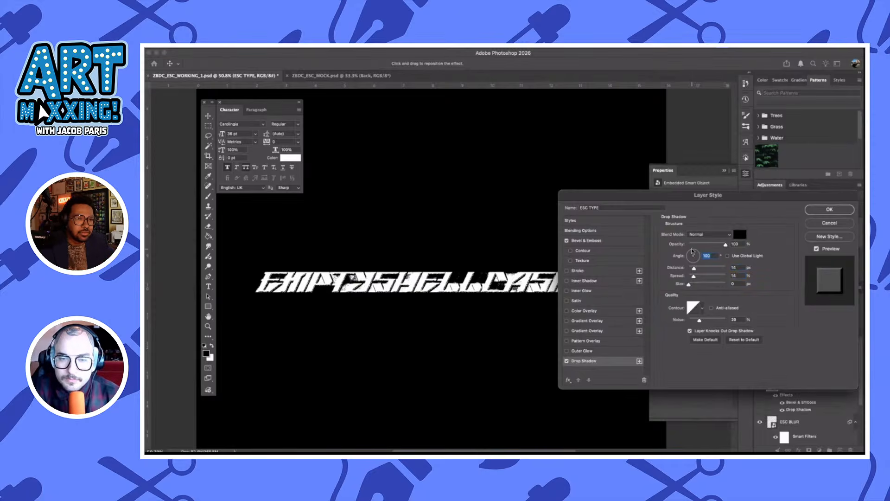
{"action": "left_click", "coordinate": [698, 268]}
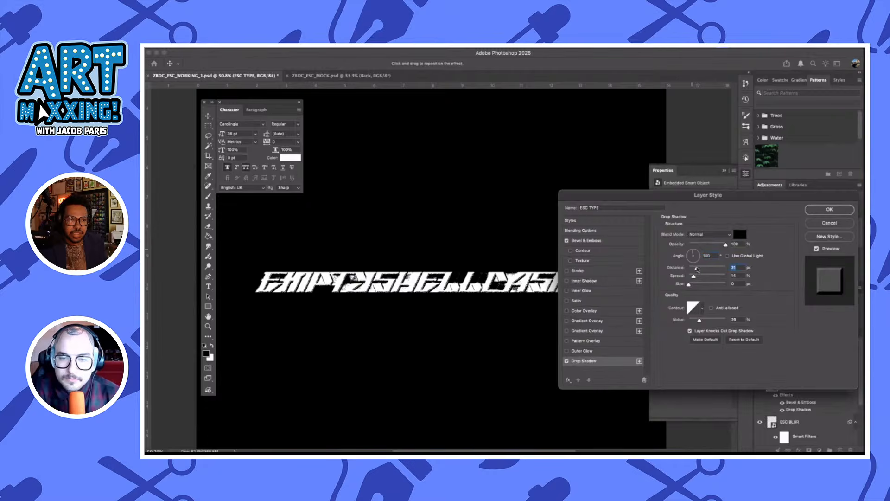
{"action": "left_click_drag", "start_coordinate": [698, 268], "coordinate": [698, 269]}
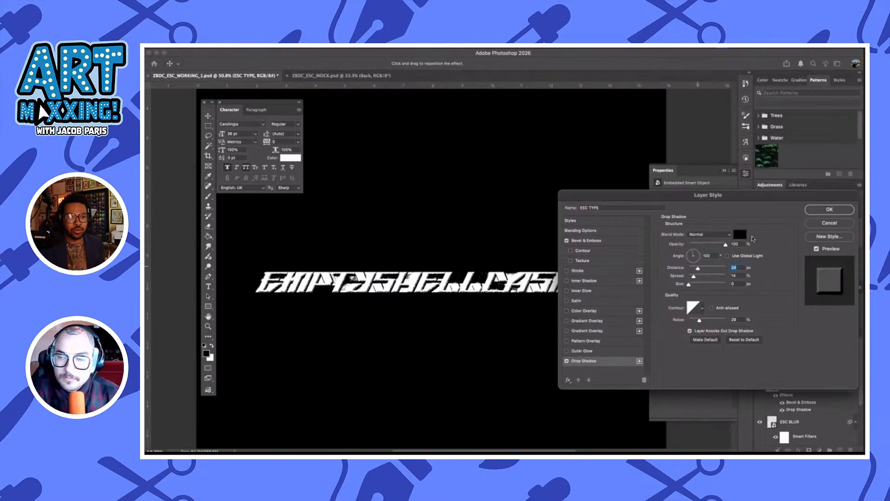
{"action": "left_click", "coordinate": [830, 209]}
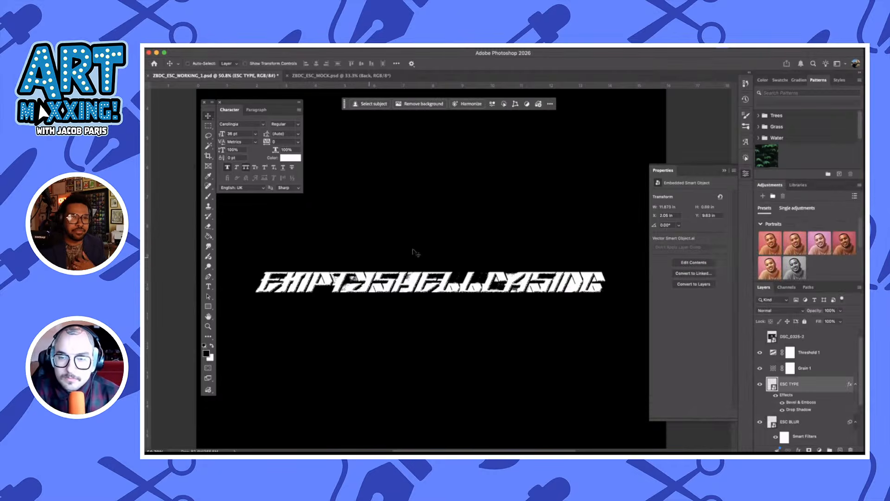
Stretch the ESC BLUR layer horizontally to about 13.7 in wide so it extends past both ends of the wordmark
{"action": "scroll", "coordinate": [415, 252], "scroll_direction": "up", "scroll_amount": 3}
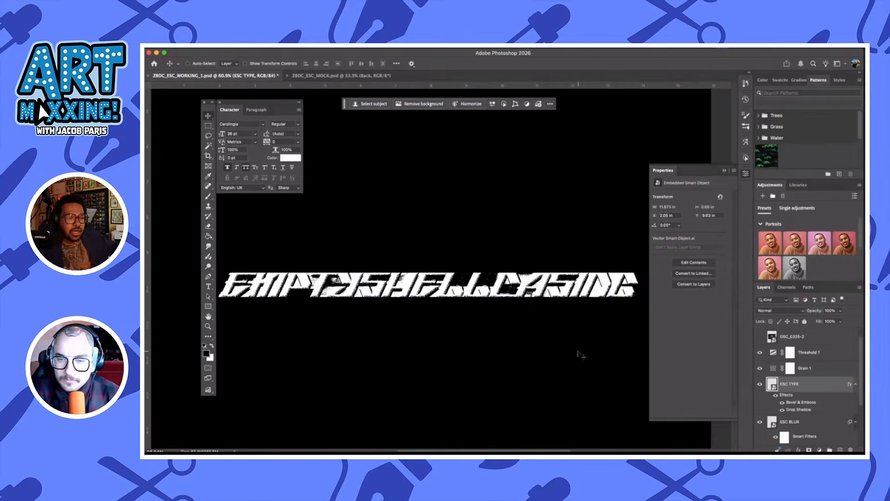
{"action": "left_click", "coordinate": [834, 426]}
{"action": "key", "text": "super+t"}
{"action": "scroll", "coordinate": [550, 328], "scroll_direction": "right", "scroll_amount": 5}
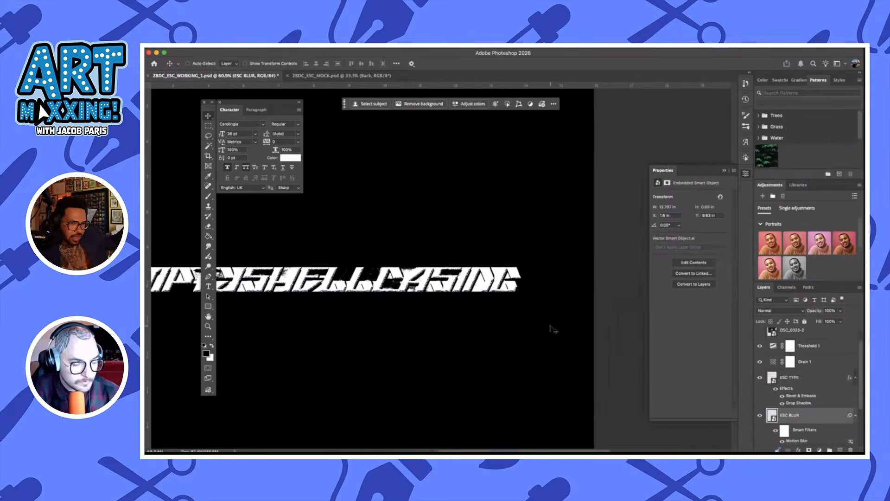
{"action": "left_click_drag", "start_coordinate": [512, 278], "coordinate": [527, 278]}
{"action": "left_click", "coordinate": [521, 63]}
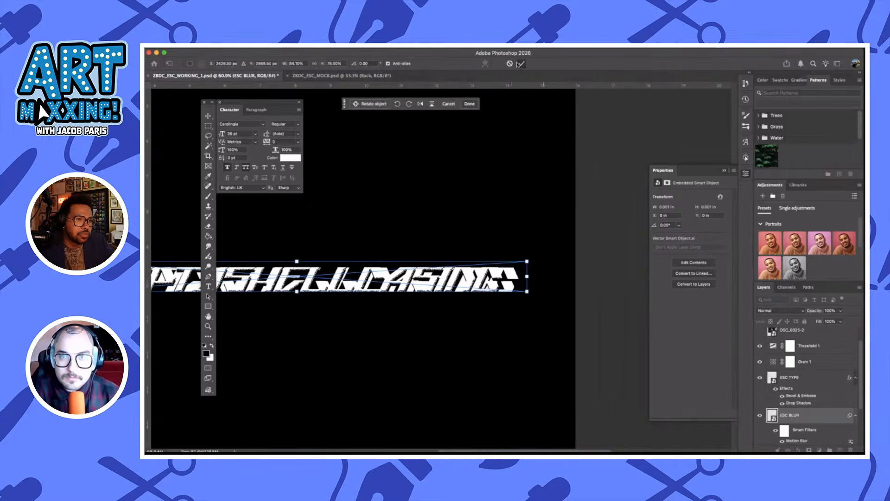
Reduce the ESC BLUR layer's opacity to 77%
{"action": "scroll", "coordinate": [450, 285], "scroll_direction": "left", "scroll_amount": 5}
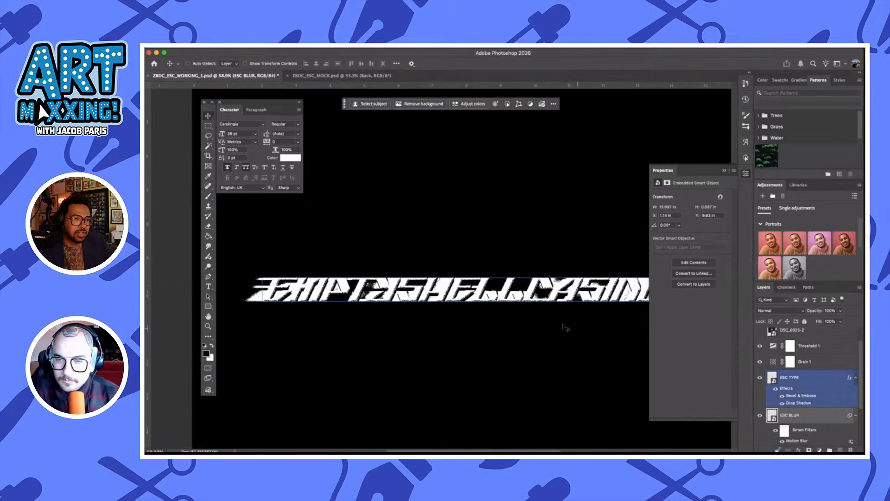
{"action": "scroll", "coordinate": [564, 326], "scroll_direction": "right", "scroll_amount": 4}
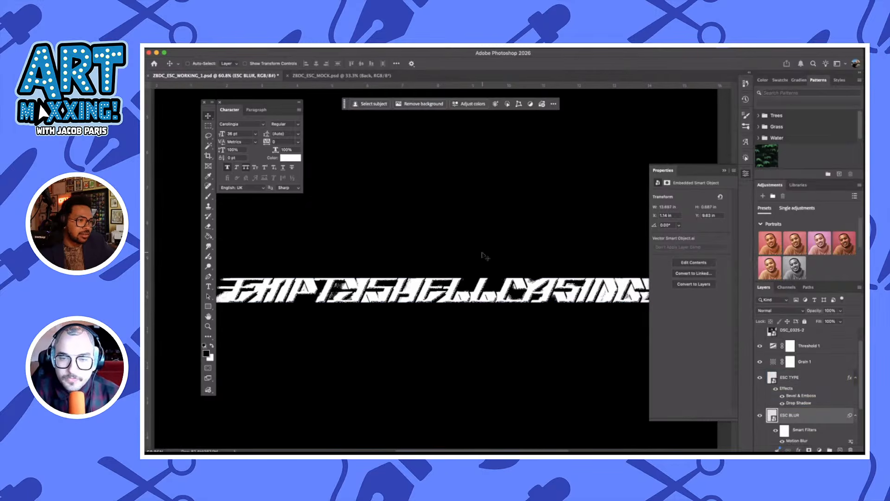
{"action": "scroll", "coordinate": [484, 256], "scroll_direction": "up", "scroll_amount": 5}
{"action": "scroll", "coordinate": [485, 256], "scroll_direction": "left", "scroll_amount": 6}
{"action": "scroll", "coordinate": [485, 257], "scroll_direction": "down", "scroll_amount": 2}
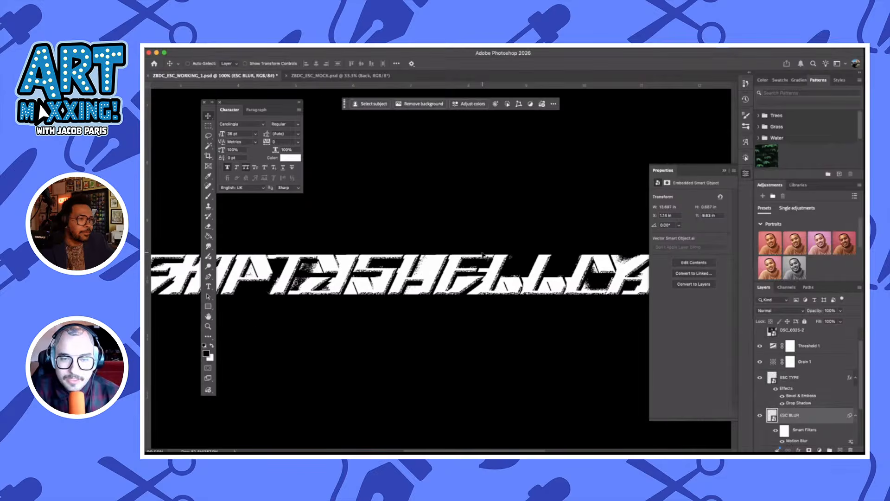
{"action": "scroll", "coordinate": [485, 256], "scroll_direction": "right", "scroll_amount": 3}
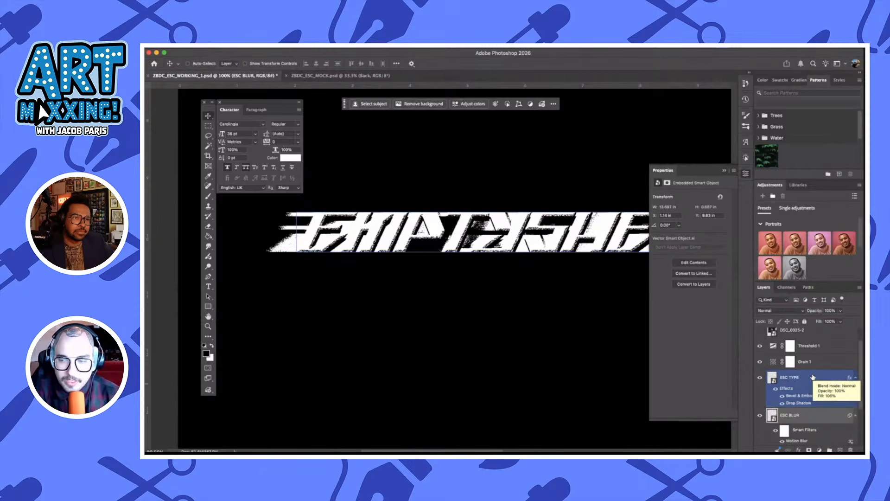
{"action": "left_click", "coordinate": [840, 321]}
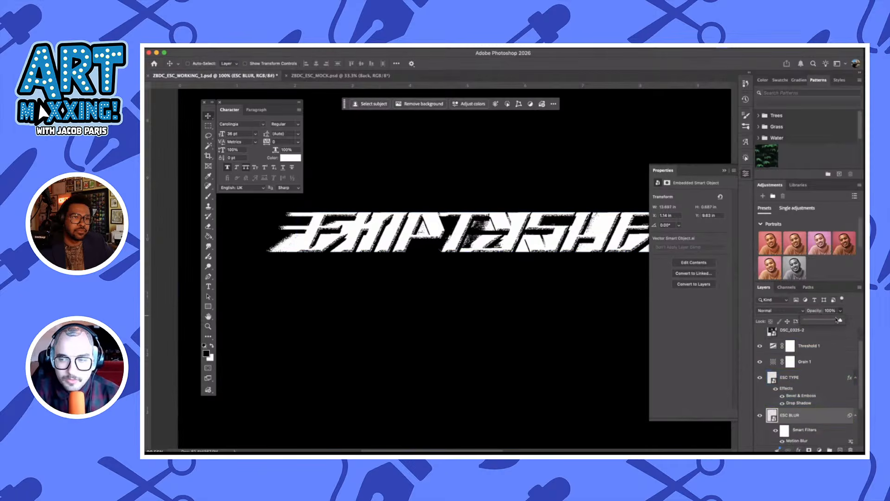
{"action": "left_click_drag", "start_coordinate": [832, 323], "coordinate": [834, 322]}
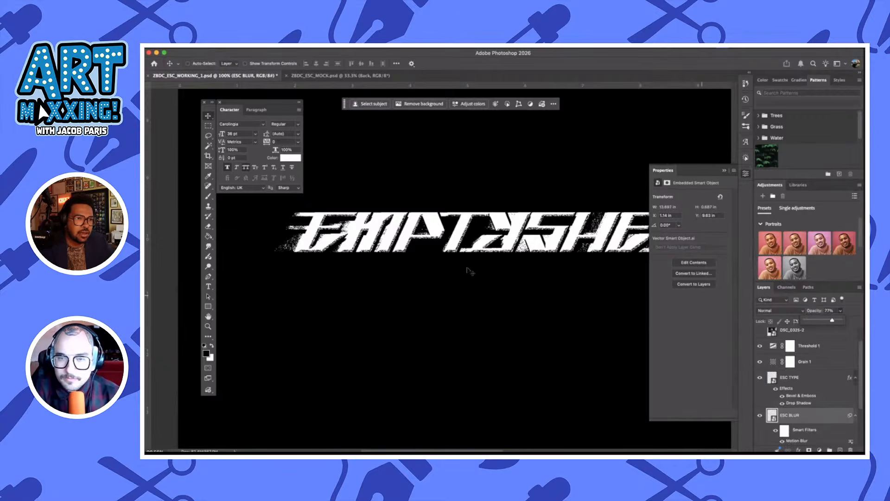
{"action": "scroll", "coordinate": [468, 270], "scroll_direction": "down", "scroll_amount": 2}
{"action": "scroll", "coordinate": [468, 271], "scroll_direction": "down", "scroll_amount": 2}
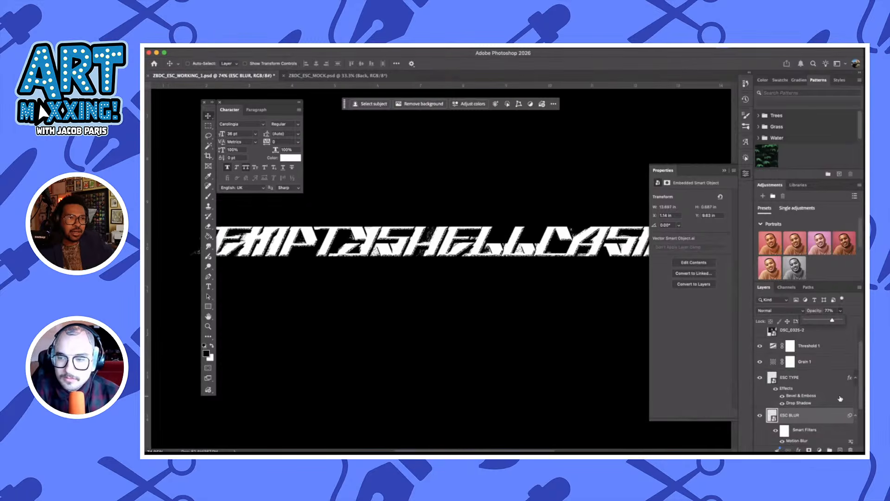
Try the Multiply blend mode on the Threshold 1 adjustment layer, then restore Normal
{"action": "left_click", "coordinate": [816, 361]}
{"action": "scroll", "coordinate": [826, 358], "scroll_direction": "up", "scroll_amount": 1}
{"action": "left_click", "coordinate": [828, 354]}
{"action": "left_click", "coordinate": [827, 369]}
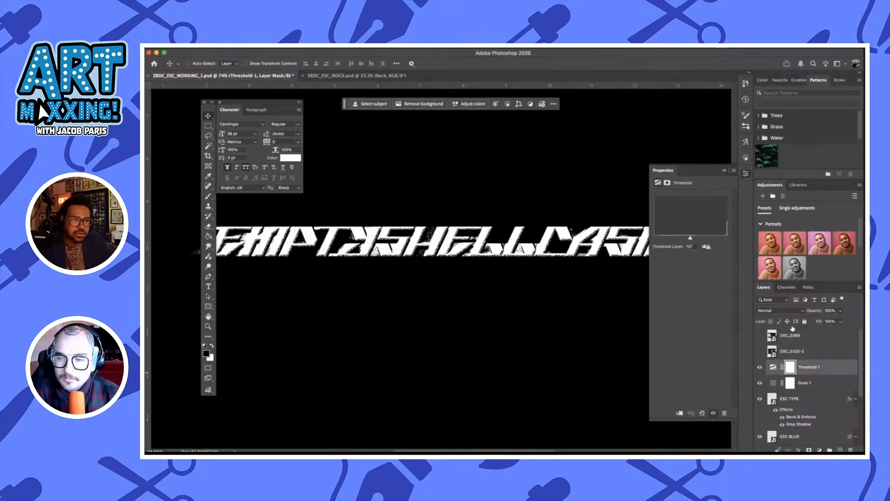
{"action": "left_click", "coordinate": [782, 310]}
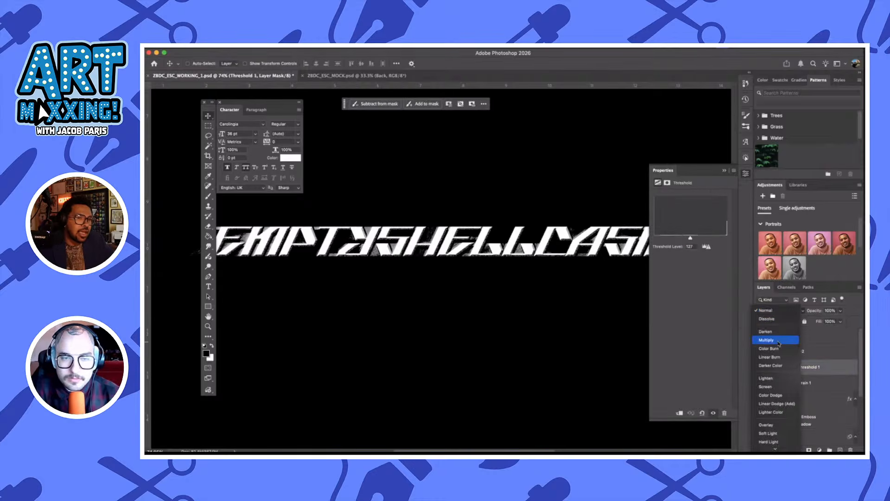
{"action": "left_click", "coordinate": [550, 288]}
{"action": "scroll", "coordinate": [516, 277], "scroll_direction": "right", "scroll_amount": 4}
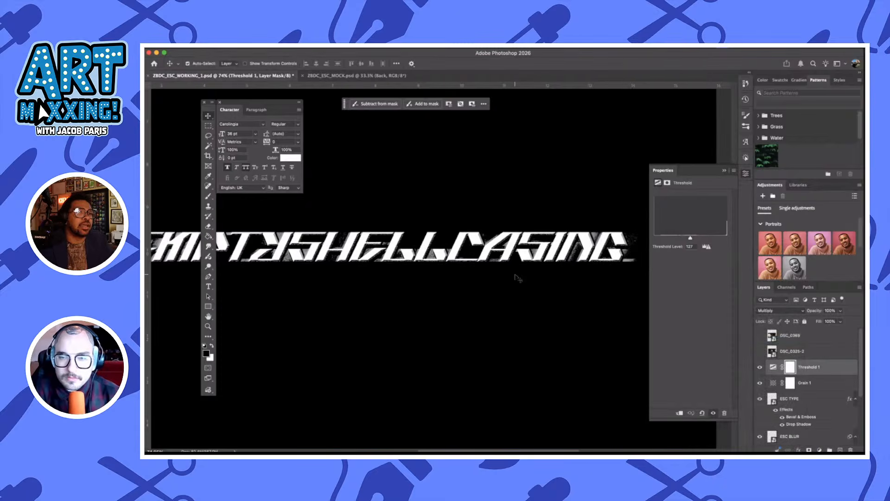
{"action": "key", "text": "shift+alt+m"}
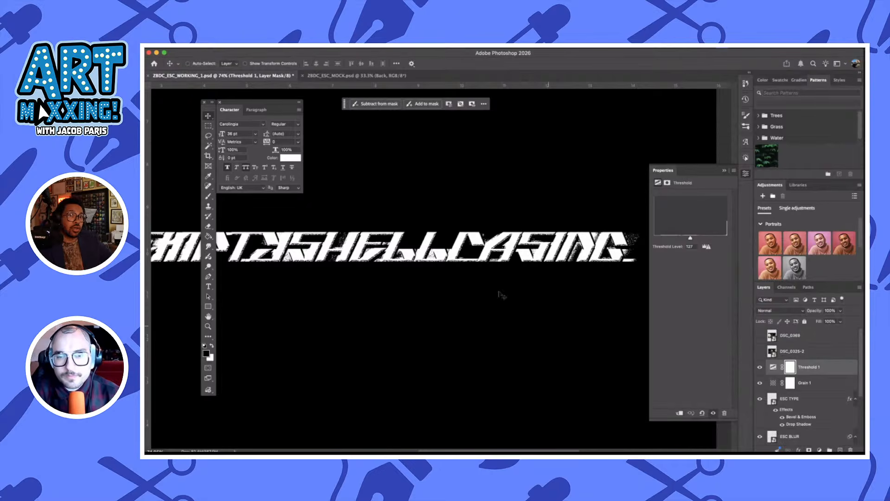
{"action": "scroll", "coordinate": [512, 294], "scroll_direction": "down", "scroll_amount": 1}
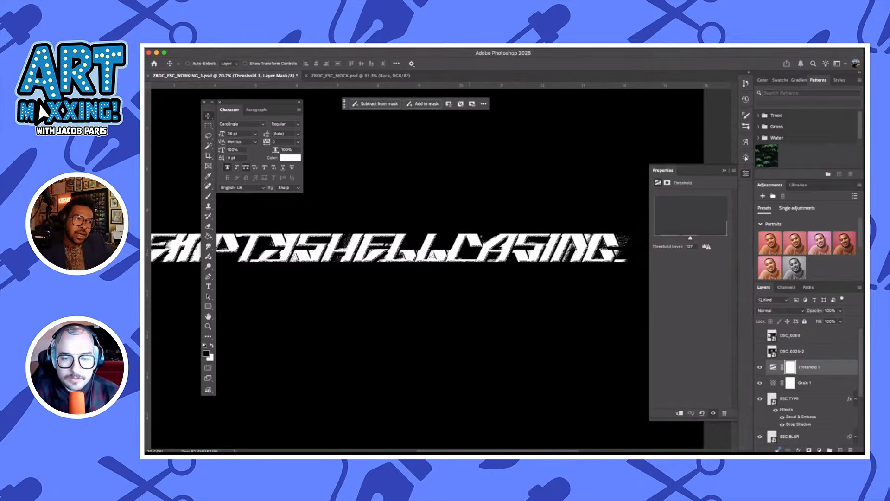
{"action": "scroll", "coordinate": [497, 352], "scroll_direction": "down", "scroll_amount": 2}
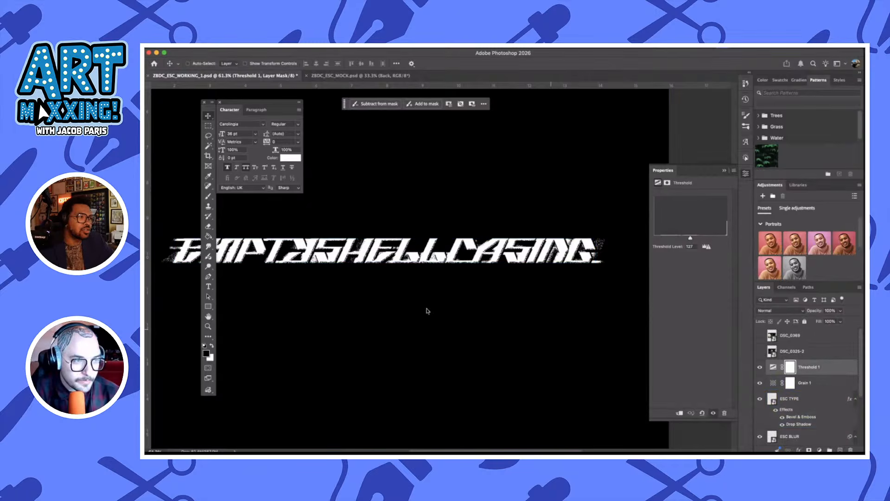
{"action": "scroll", "coordinate": [427, 311], "scroll_direction": "left", "scroll_amount": 2}
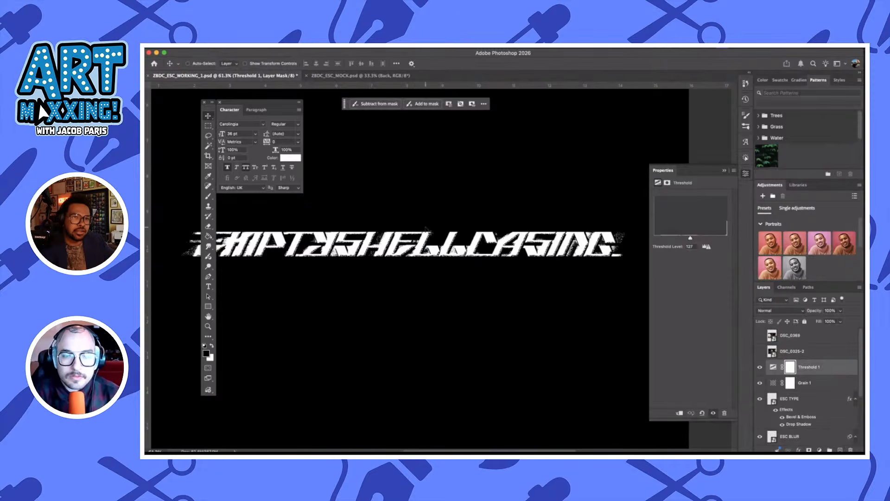
{"action": "scroll", "coordinate": [425, 227], "scroll_direction": "left", "scroll_amount": 2}
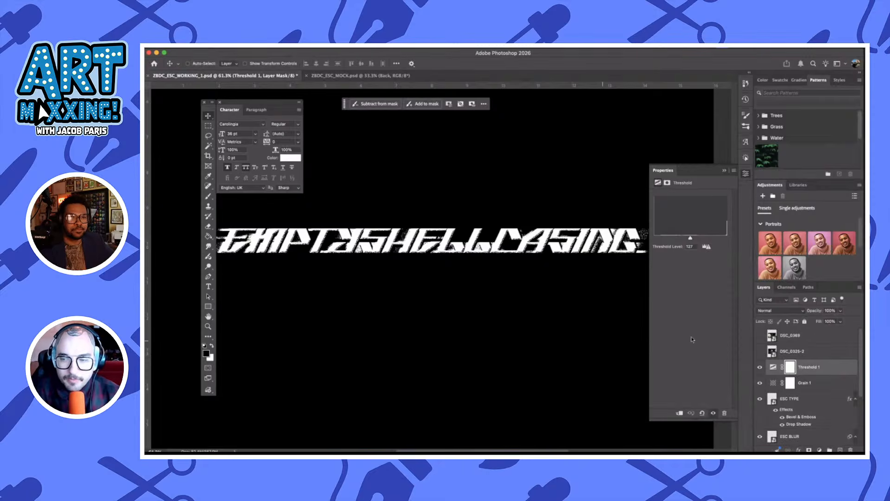
Open the contents of the ESC TYPE smart object for editing in Illustrator
{"action": "scroll", "coordinate": [815, 392], "scroll_direction": "down", "scroll_amount": 3}
{"action": "left_click", "coordinate": [772, 336]}
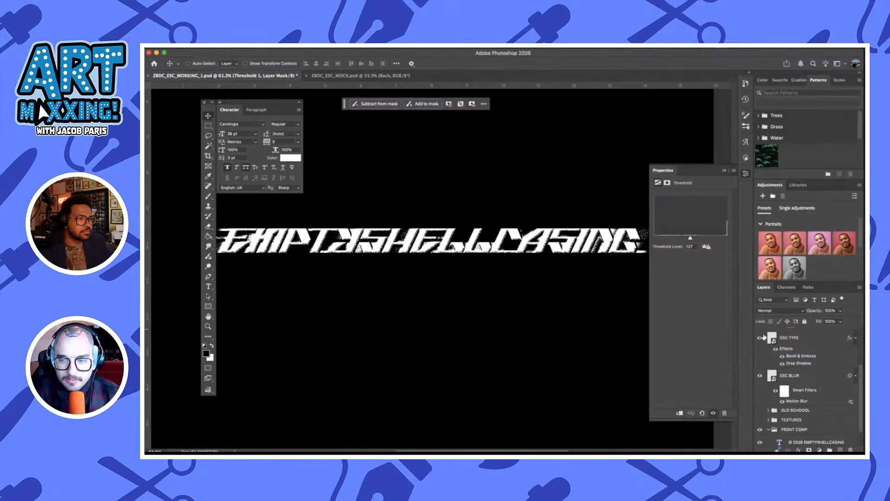
{"action": "double_click", "coordinate": [772, 337]}
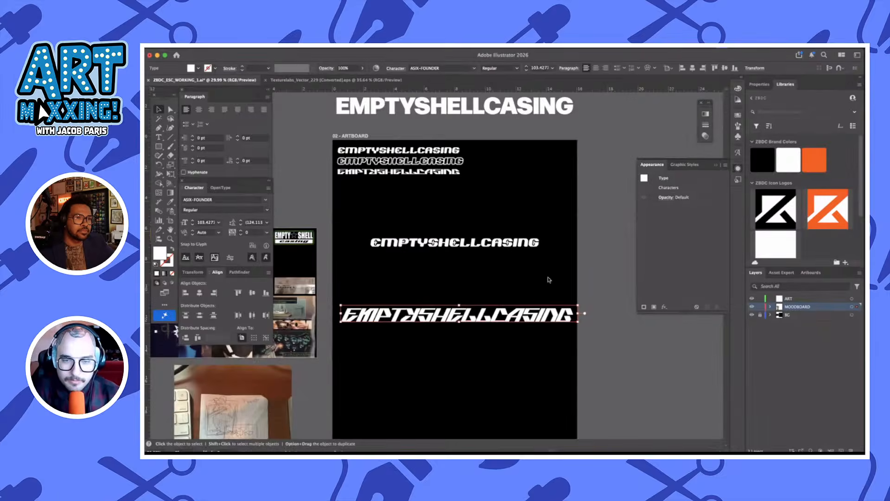
Replace the wordmark text in the smart object with SLIPKNOT, save it and return to the Photoshop document
{"action": "key", "text": "t"}
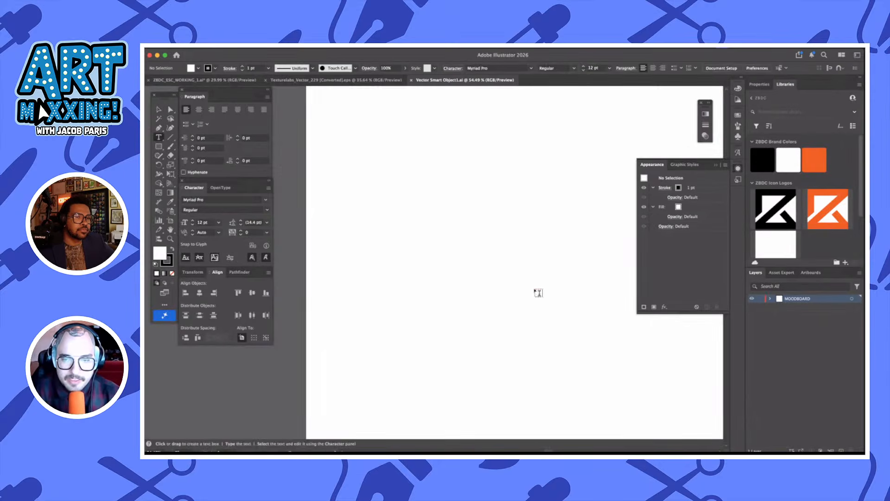
{"action": "scroll", "coordinate": [537, 278], "scroll_direction": "down", "scroll_amount": 5}
{"action": "left_click", "coordinate": [543, 276]}
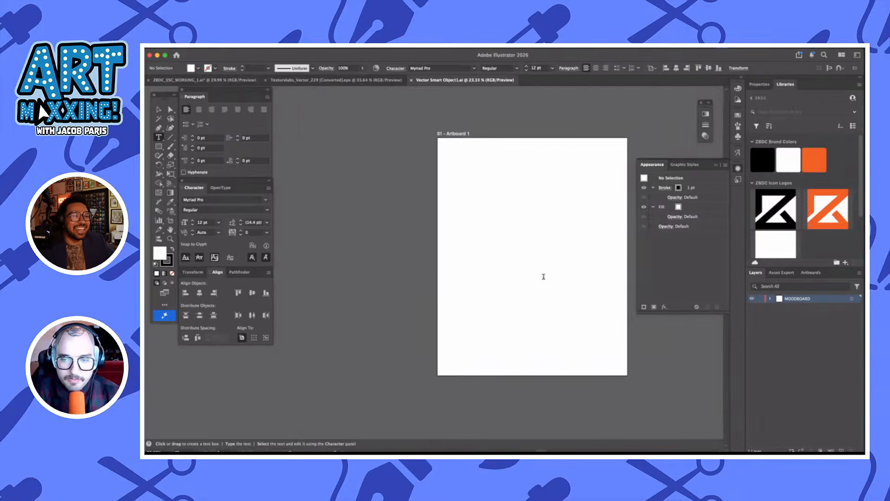
{"action": "key", "text": "super+a"}
{"action": "type", "text": "ART MA"}
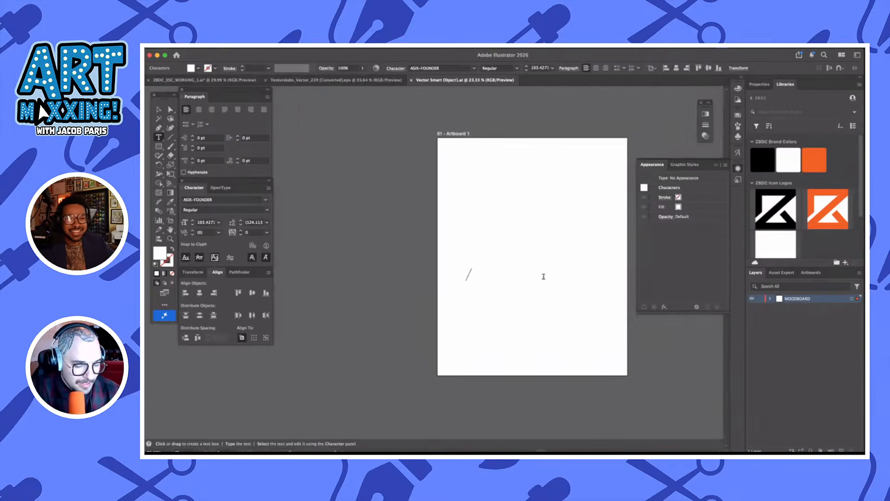
{"action": "type", "text": "XX"}
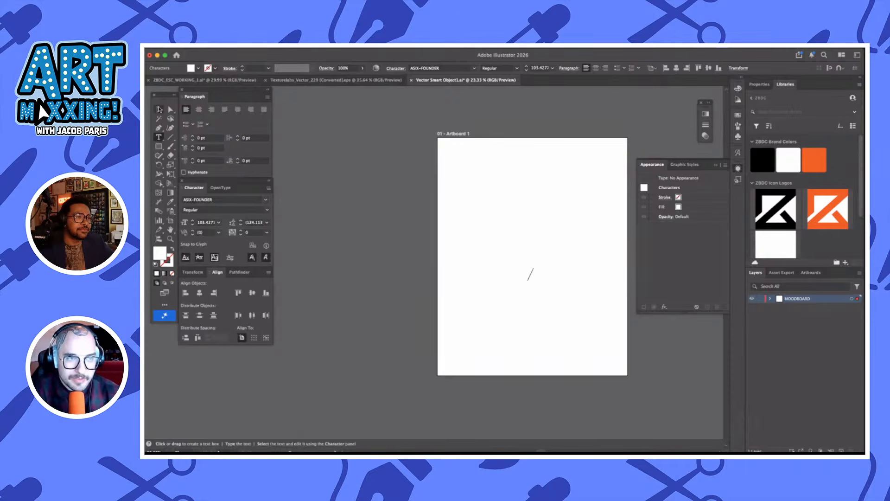
{"action": "left_click", "coordinate": [158, 109]}
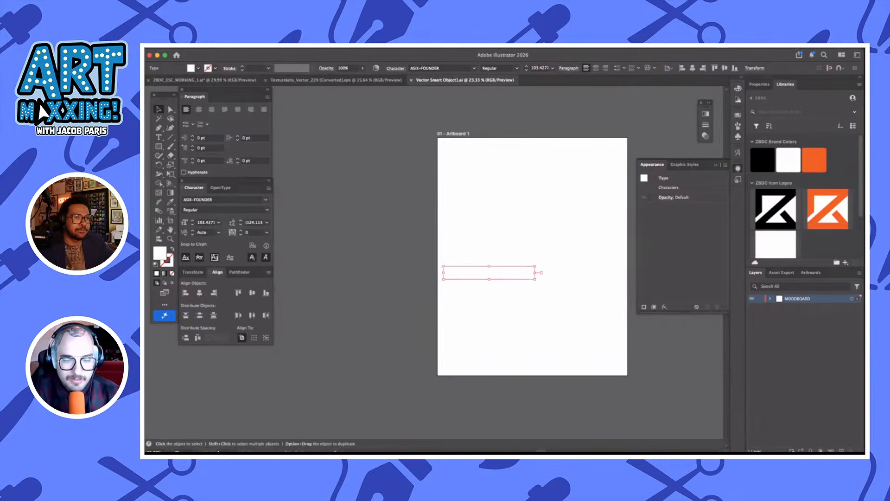
{"action": "left_click", "coordinate": [489, 442]}
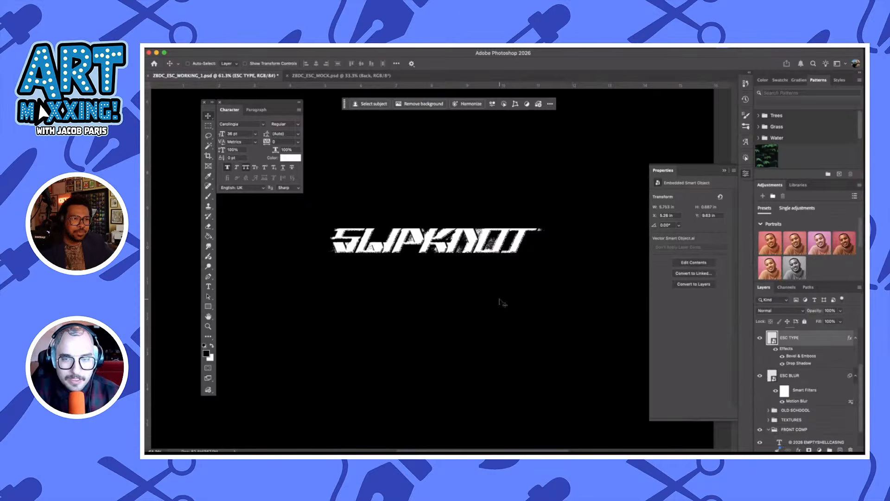
Hide and reshow the ESC TYPE layer to compare the wordmark with the blurred layer beneath it
{"action": "left_click", "coordinate": [760, 338]}
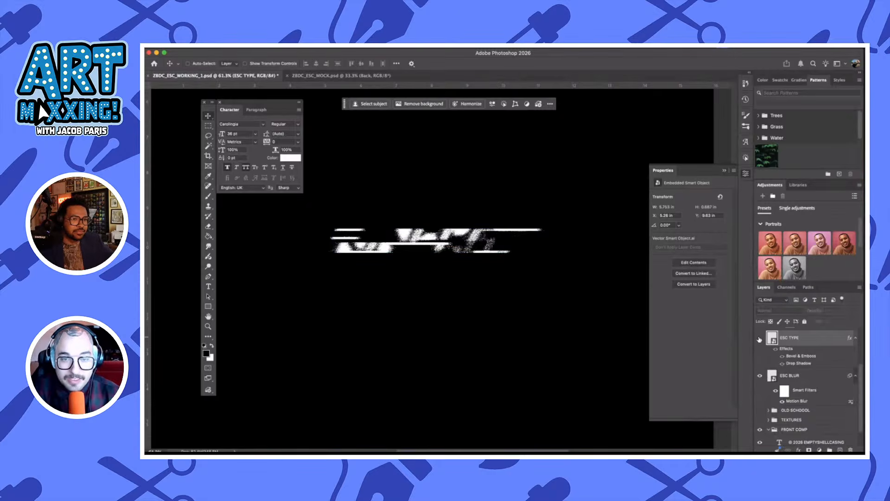
{"action": "left_click", "coordinate": [760, 338]}
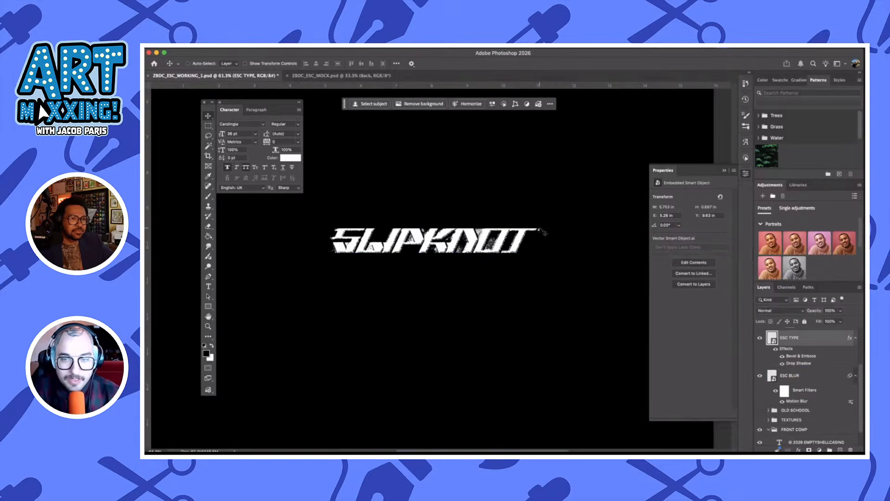
{"action": "left_click", "coordinate": [814, 374]}
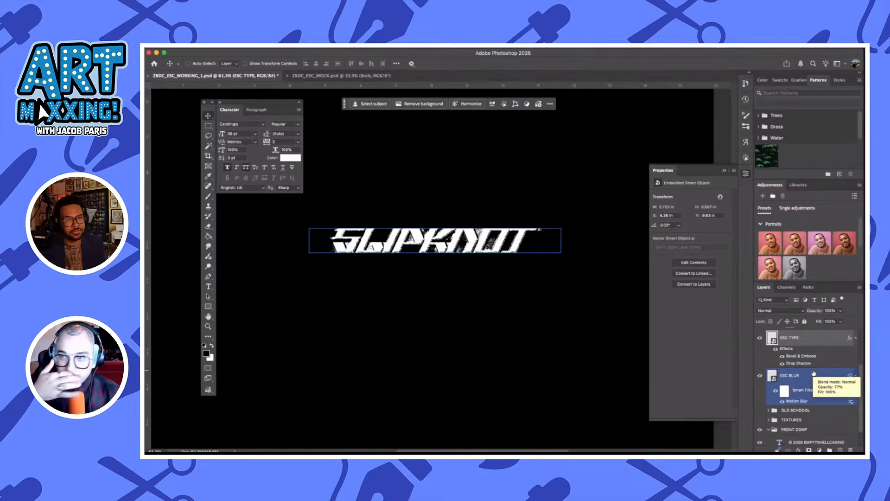
Undo the SLIPKNOT replacement to restore the EMPTYSHELLCASING wordmark
{"action": "left_click", "coordinate": [619, 283]}
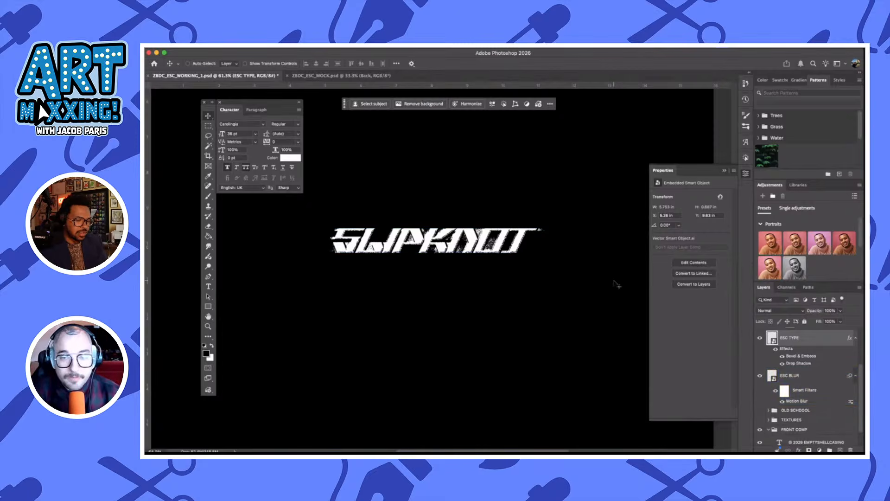
{"action": "key", "text": "super+z"}
{"action": "key", "text": "shift+super+z"}
{"action": "key", "text": "shift+super+z"}
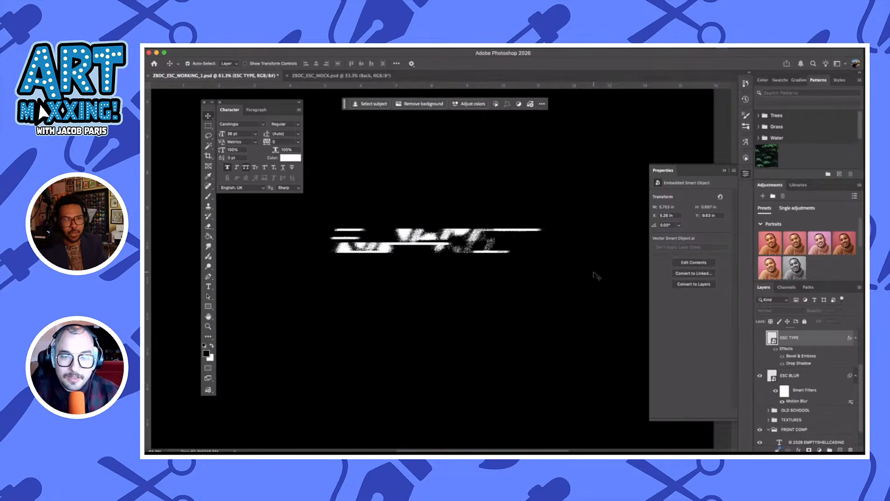
{"action": "key", "text": "super+z"}
{"action": "key", "text": "super+z"}
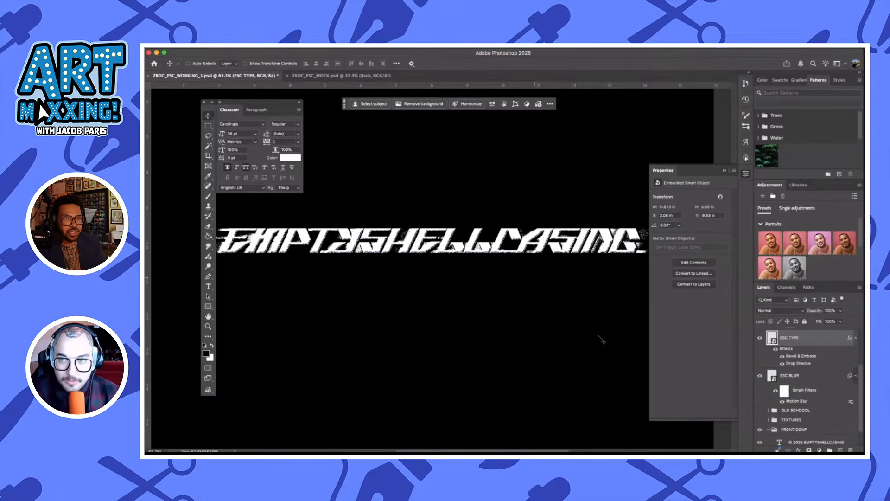
Stretch the ESC TYPE and ESC BLUR layers together to about 129% height and skew them slightly horizontally
{"action": "left_click", "coordinate": [818, 387]}
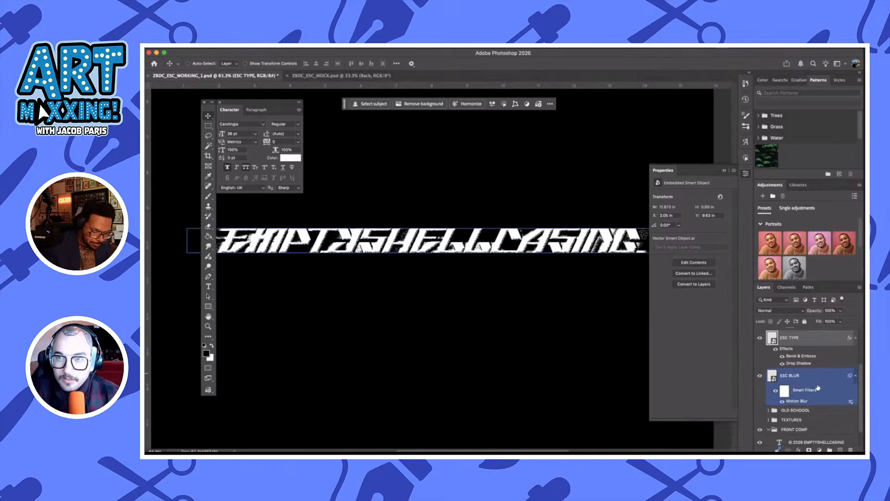
{"action": "key", "text": "super+t"}
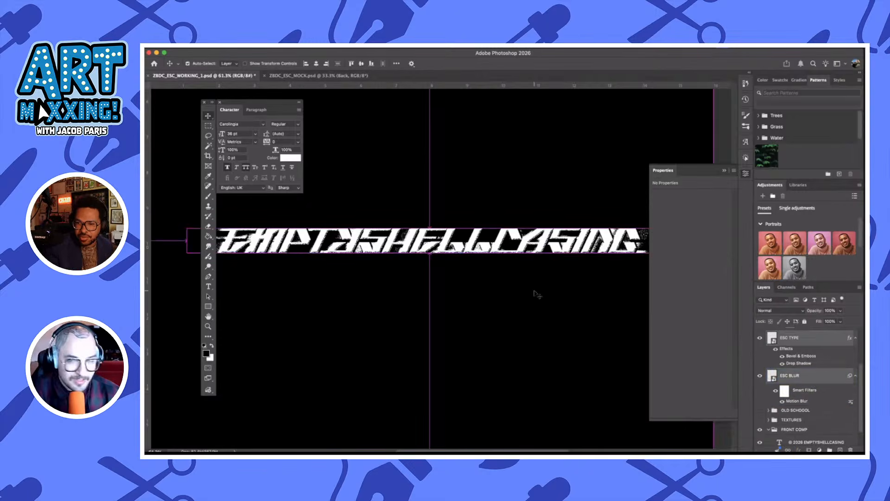
{"action": "scroll", "coordinate": [465, 254], "scroll_direction": "down", "scroll_amount": 2}
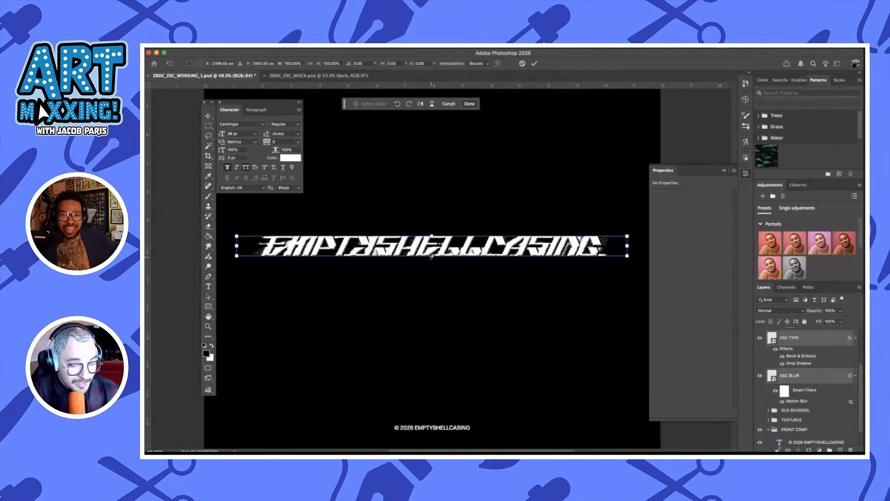
{"action": "left_click_drag", "start_coordinate": [432, 257], "coordinate": [431, 258]}
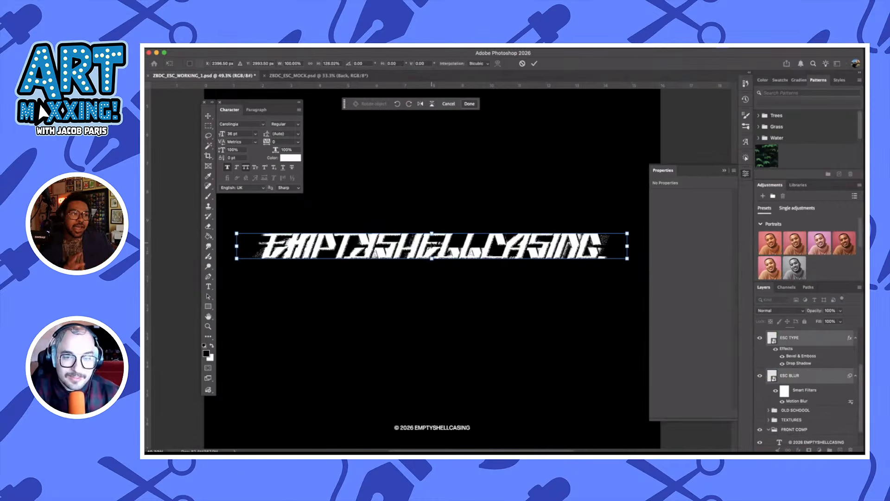
{"action": "right_click", "coordinate": [430, 238]}
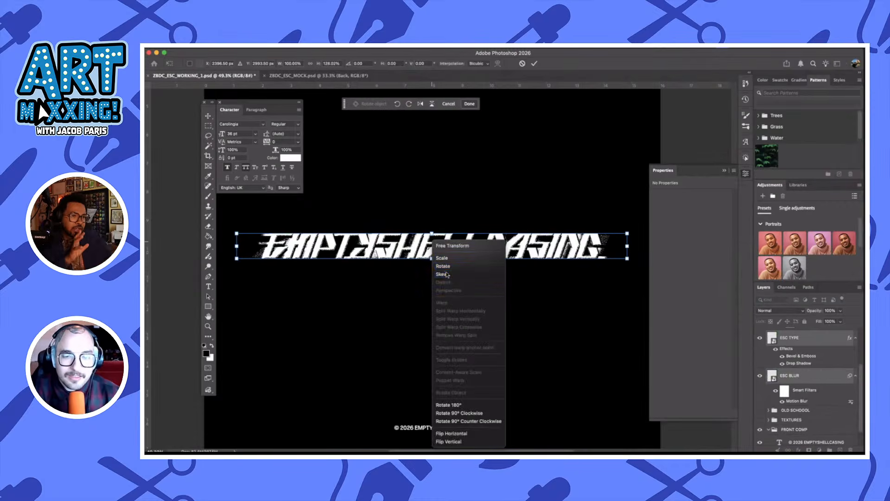
{"action": "left_click", "coordinate": [430, 230]}
{"action": "left_click_drag", "start_coordinate": [432, 233], "coordinate": [437, 233]}
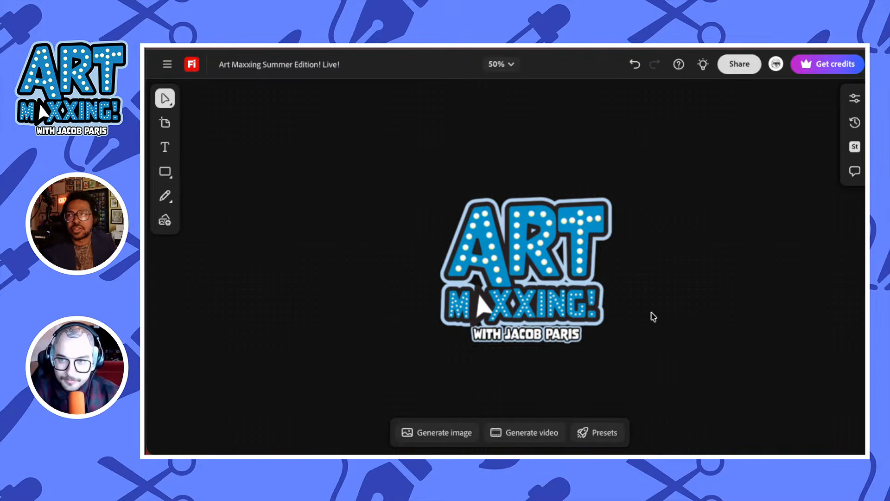
Switch to the Firefly board and replace the +1 text below DESIGN IS MY PASSION with 1 POINT(S)
{"action": "key", "text": "space"}
{"action": "left_click_drag", "start_coordinate": [630, 318], "coordinate": [378, 112]}
{"action": "left_click_drag", "start_coordinate": [589, 252], "coordinate": [430, 116]}
{"action": "left_click_drag", "start_coordinate": [656, 259], "coordinate": [434, 109]}
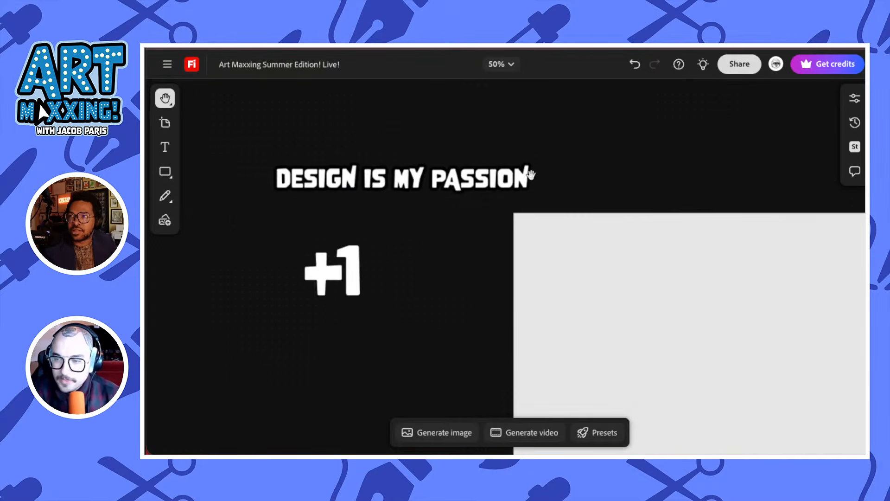
{"action": "left_click_drag", "start_coordinate": [547, 137], "coordinate": [634, 139]}
{"action": "double_click", "coordinate": [419, 284]}
{"action": "left_click", "coordinate": [447, 285]}
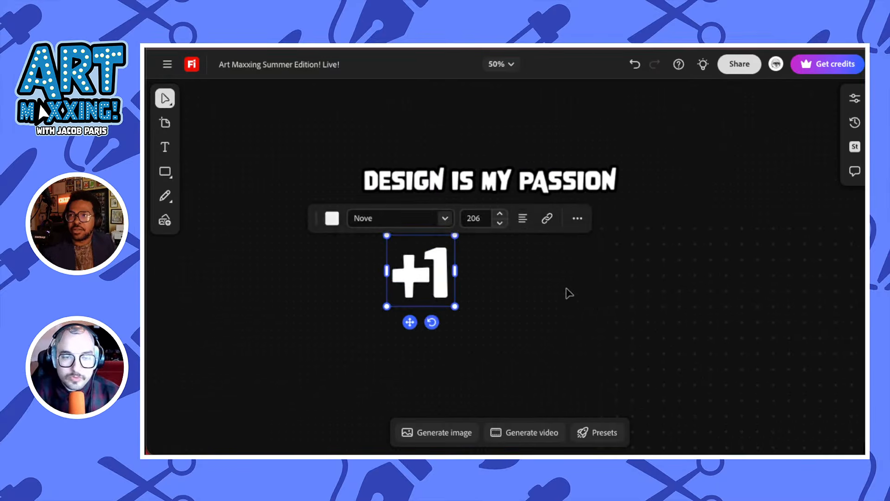
{"action": "key", "text": "BackSpace"}
{"action": "key", "text": "BackSpace"}
{"action": "type", "text": "21"}
{"action": "key", "text": "BackSpace"}
{"action": "key", "text": "BackSpace"}
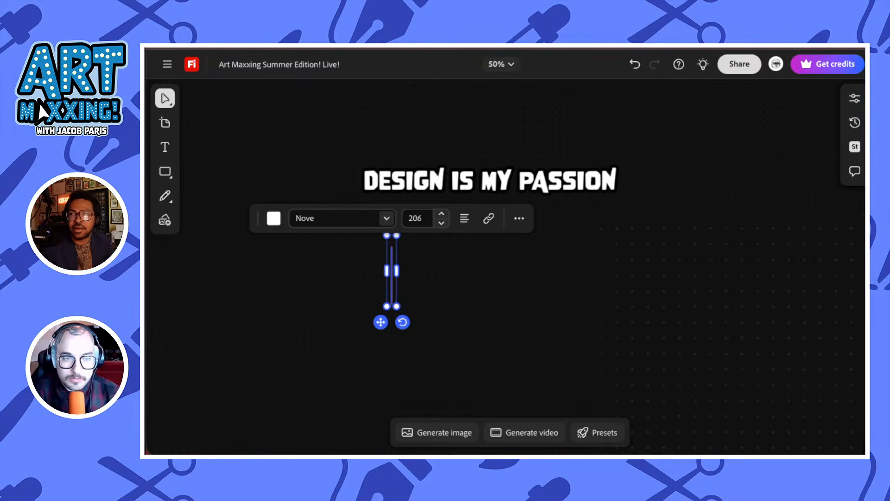
{"action": "type", "text": "12"}
{"action": "key", "text": "BackSpace"}
{"action": "type", "text": "POI"}
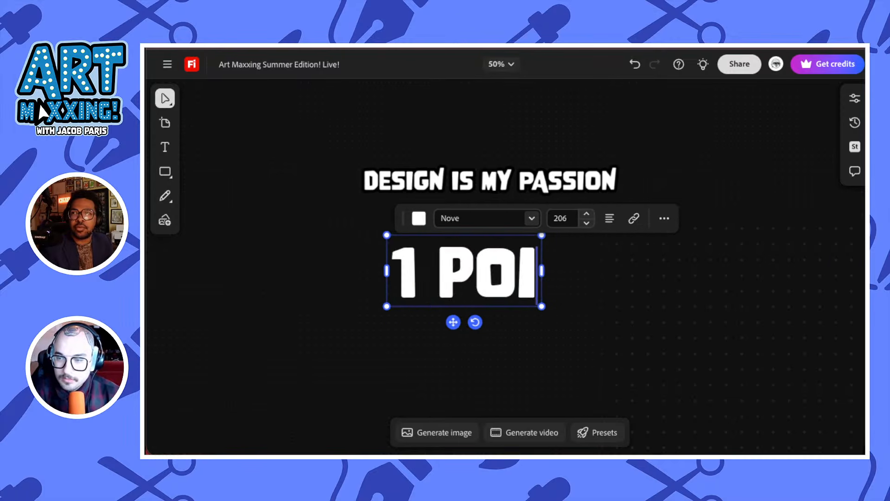
{"action": "type", "text": "NT(S)"}
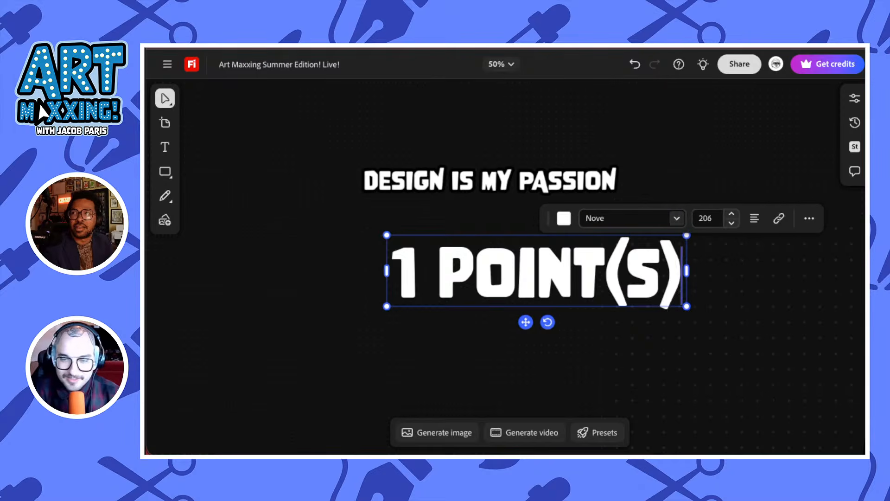
Try the score text without its (S) ending, restore 1 POINT(S), and move it closer beneath DESIGN IS MY PASSION
{"action": "key", "text": "BackSpace"}
{"action": "key", "text": "BackSpace"}
{"action": "key", "text": "BackSpace"}
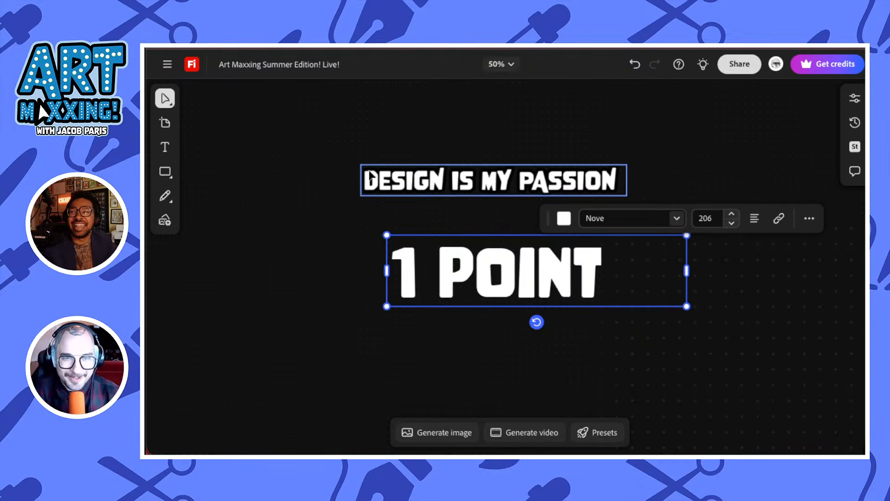
{"action": "key", "text": "space"}
{"action": "left_click_drag", "start_coordinate": [449, 278], "coordinate": [348, 257]}
{"action": "left_click", "coordinate": [453, 147]}
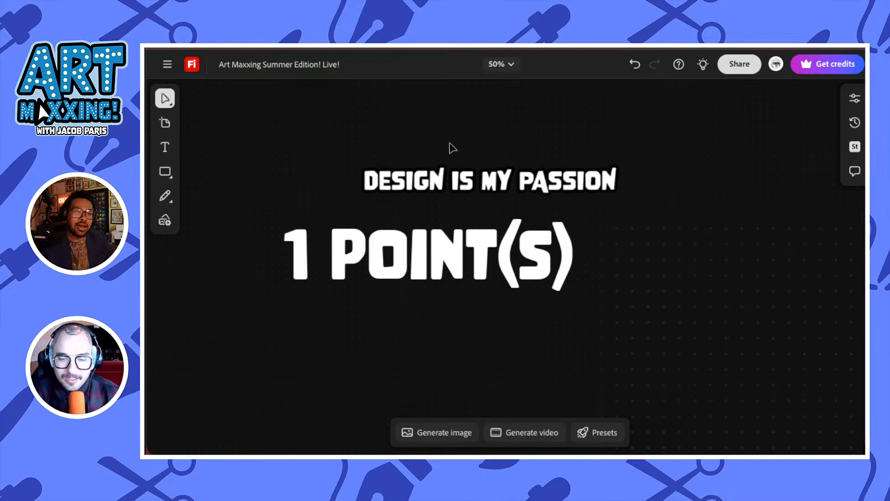
Examine the Art Maxxing Leaderboard artboard with its top-three places and ranked rows
{"action": "key", "text": "space"}
{"action": "left_click_drag", "start_coordinate": [547, 149], "coordinate": [360, 273]}
{"action": "left_click_drag", "start_coordinate": [742, 155], "coordinate": [306, 208]}
{"action": "left_click_drag", "start_coordinate": [736, 213], "coordinate": [240, 228]}
{"action": "key", "text": "ctrl+minus"}
{"action": "key", "text": "ctrl+minus"}
{"action": "key", "text": "space"}
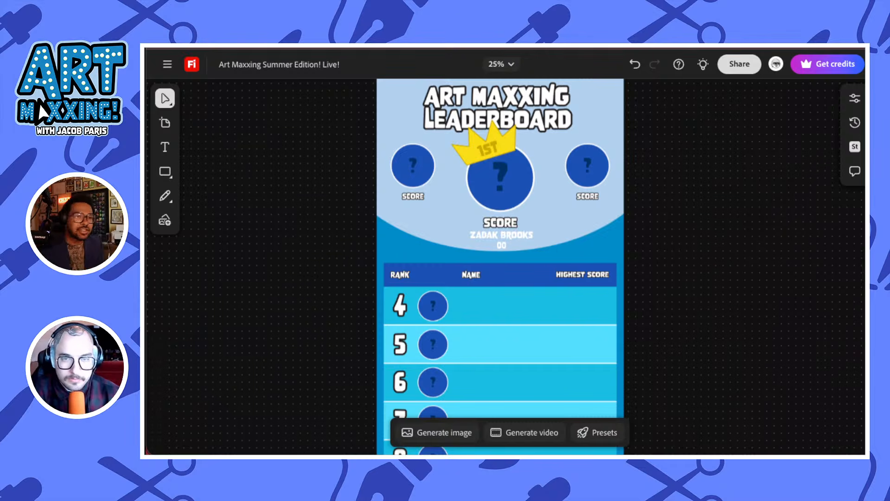
{"action": "scroll", "coordinate": [646, 274], "scroll_direction": "up", "scroll_amount": 2}
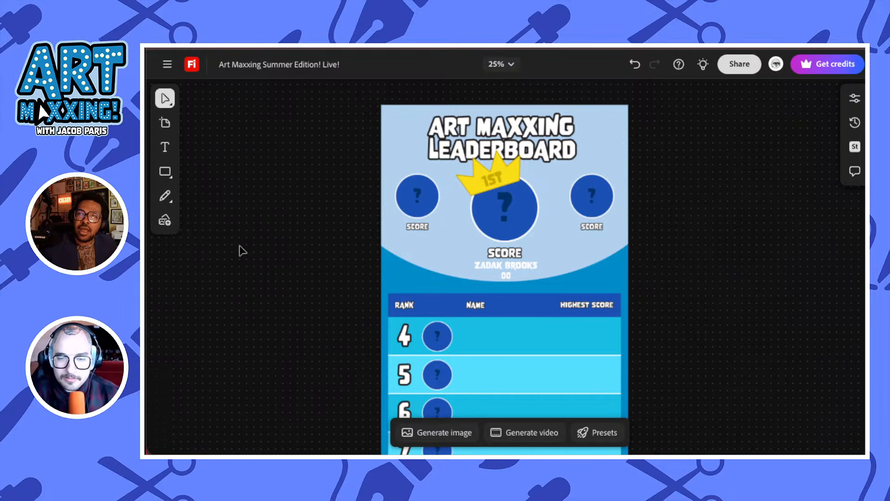
{"action": "key", "text": "space"}
{"action": "left_click_drag", "start_coordinate": [241, 249], "coordinate": [717, 237]}
{"action": "left_click_drag", "start_coordinate": [249, 299], "coordinate": [608, 305]}
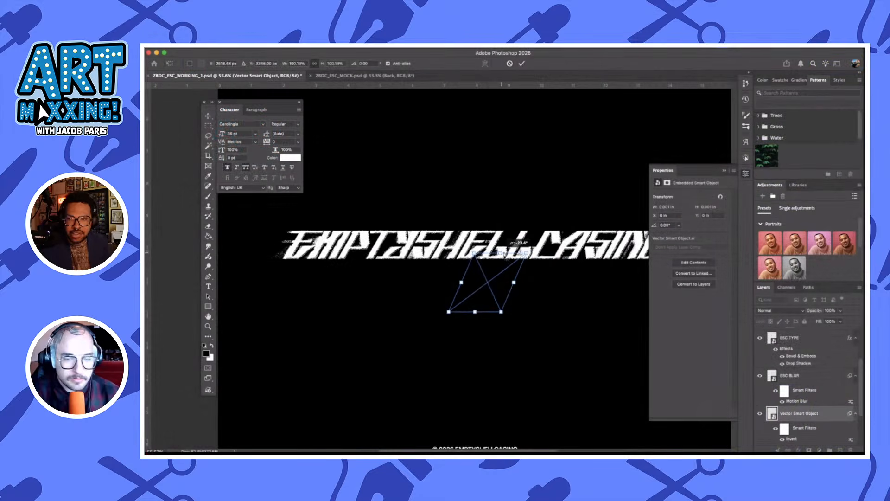
Switch back to Photoshop, move the atom-shaped Vector Smart Object over the start of the wordmark and scale it to about 168%
{"action": "left_click_drag", "start_coordinate": [486, 284], "coordinate": [287, 238]}
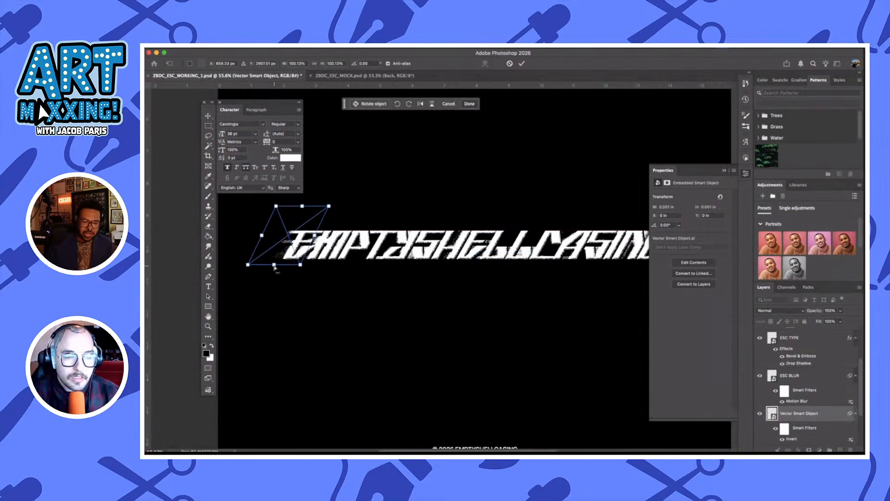
{"action": "left_click", "coordinate": [522, 64]}
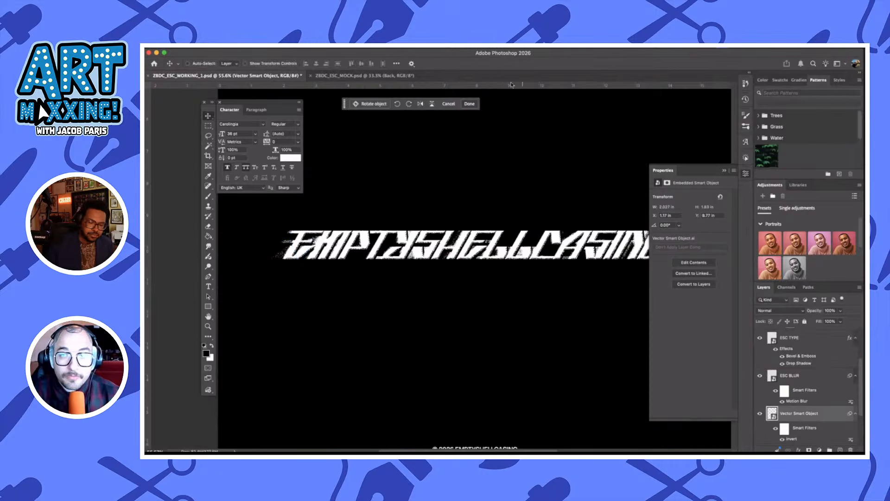
{"action": "key", "text": "ctrl+t"}
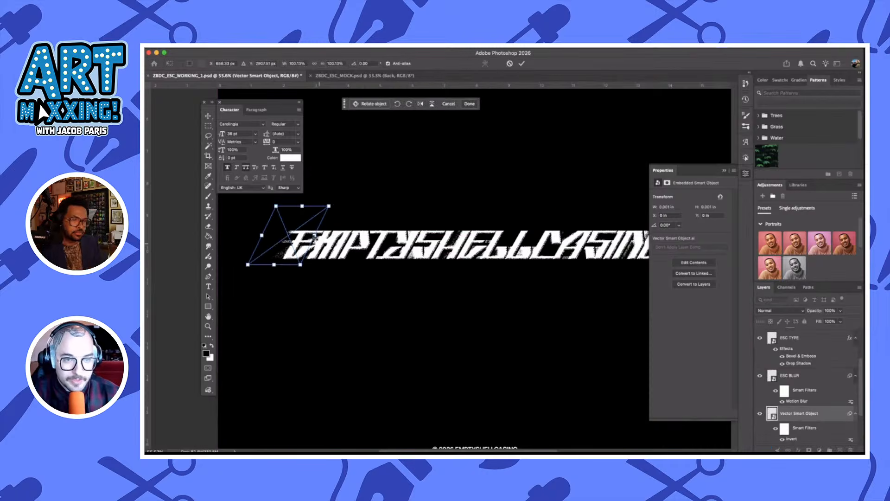
{"action": "left_click_drag", "start_coordinate": [315, 237], "coordinate": [351, 235]}
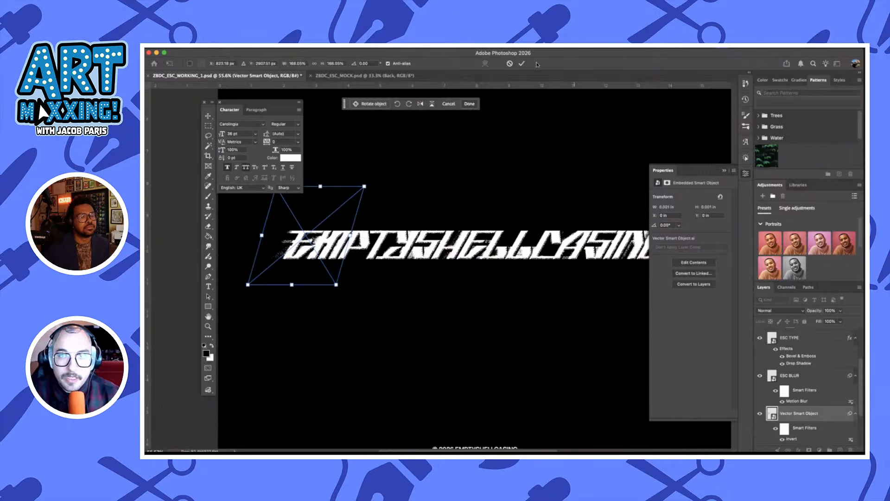
{"action": "left_click", "coordinate": [523, 63]}
Reposition the atom symbol behind the wordmark's first letters, at about X 1.32 in and Y 8.22 in
{"action": "scroll", "coordinate": [543, 153], "scroll_direction": "down", "scroll_amount": 2}
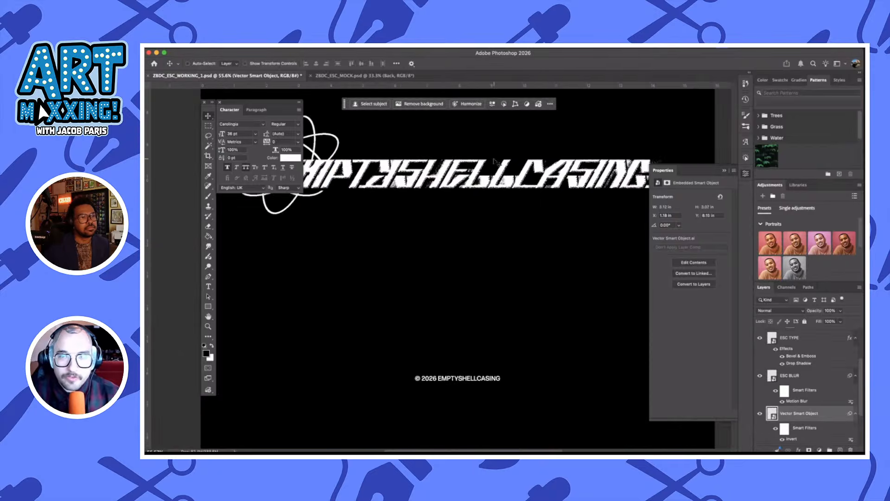
{"action": "scroll", "coordinate": [510, 157], "scroll_direction": "left", "scroll_amount": 3}
{"action": "scroll", "coordinate": [496, 162], "scroll_direction": "right", "scroll_amount": 3}
{"action": "scroll", "coordinate": [497, 162], "scroll_direction": "up", "scroll_amount": 1}
{"action": "mouse_move", "coordinate": [421, 221]}
{"action": "left_mouse_down"}
{"action": "mouse_move", "coordinate": [417, 212]}
{"action": "mouse_move", "coordinate": [416, 235]}
{"action": "mouse_move", "coordinate": [424, 238]}
{"action": "left_mouse_up"}
{"action": "scroll", "coordinate": [450, 228], "scroll_direction": "left", "scroll_amount": 3}
{"action": "scroll", "coordinate": [451, 229], "scroll_direction": "up", "scroll_amount": 1}
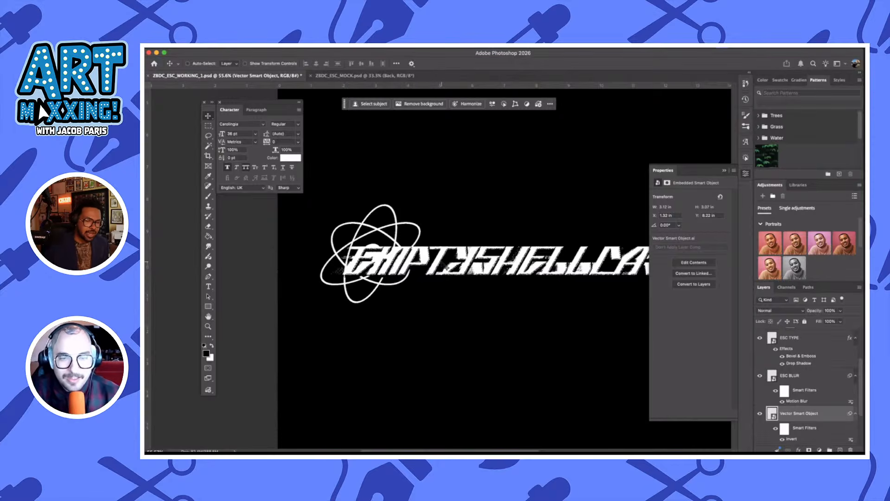
{"action": "scroll", "coordinate": [446, 267], "scroll_direction": "right", "scroll_amount": 3}
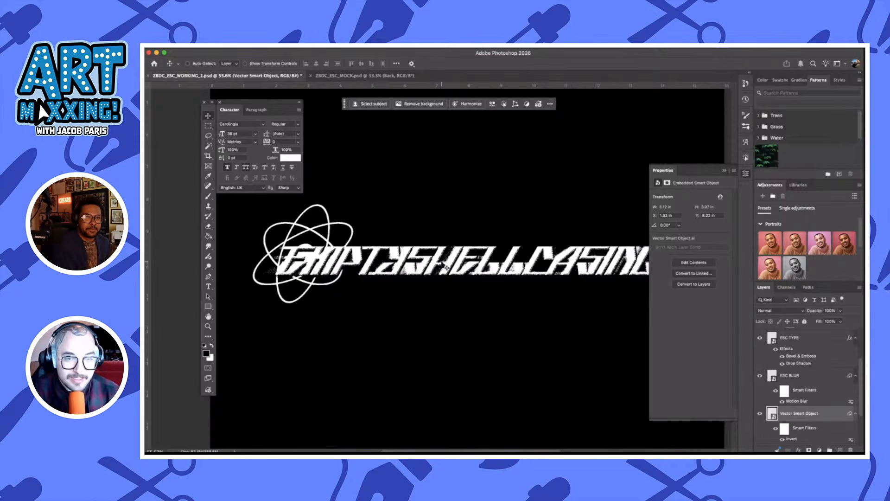
{"action": "scroll", "coordinate": [446, 267], "scroll_direction": "right", "scroll_amount": 1}
{"action": "scroll", "coordinate": [420, 260], "scroll_direction": "left", "scroll_amount": 2}
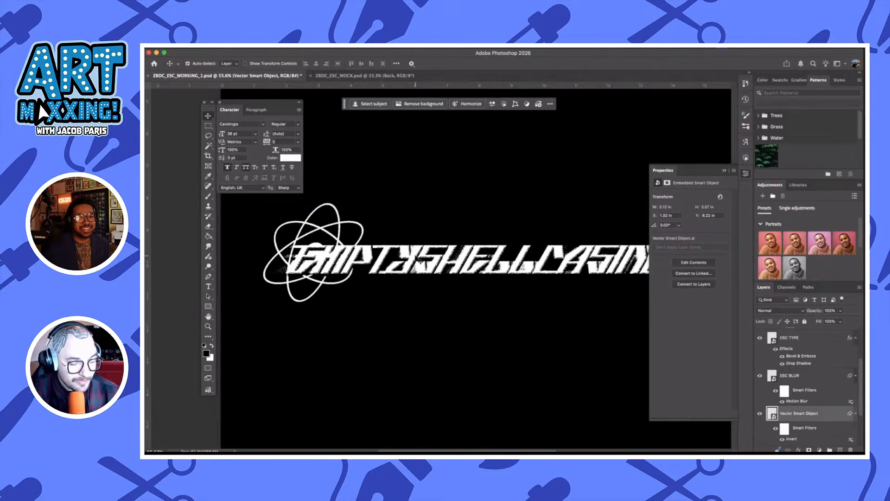
Try stretching the atom symbol to about 271% width and 205% height, then undo the transform
{"action": "key", "text": "ctrl+t"}
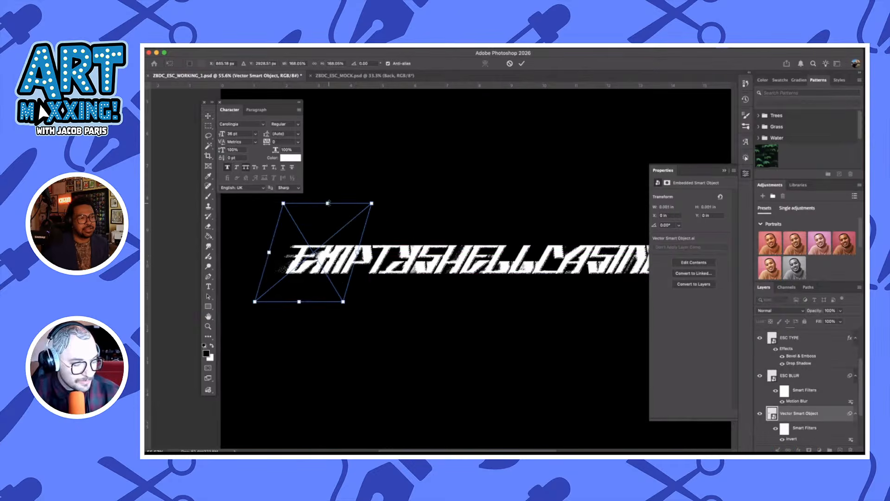
{"action": "left_click_drag", "start_coordinate": [328, 204], "coordinate": [333, 192]}
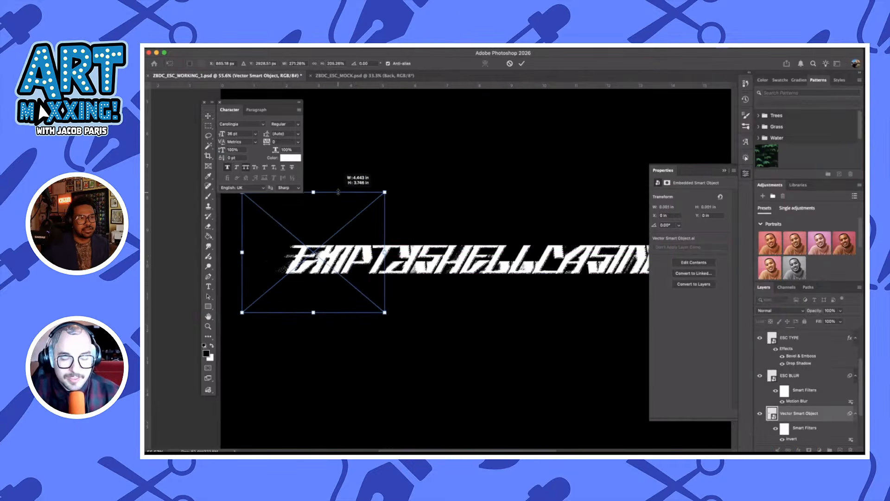
{"action": "left_click", "coordinate": [527, 63]}
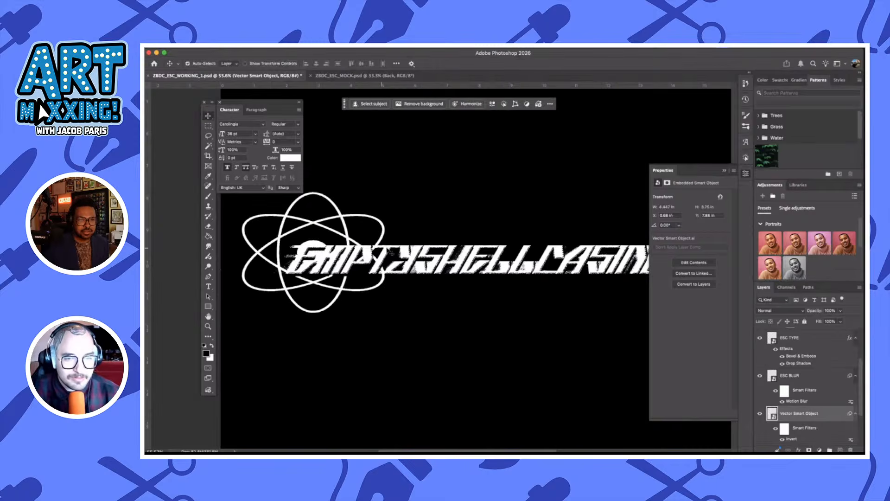
{"action": "key", "text": "super+z"}
Enlarge the atom symbol proportionally to about 3.7 in wide and reposition it around the wordmark's first letters
{"action": "key", "text": "super+t"}
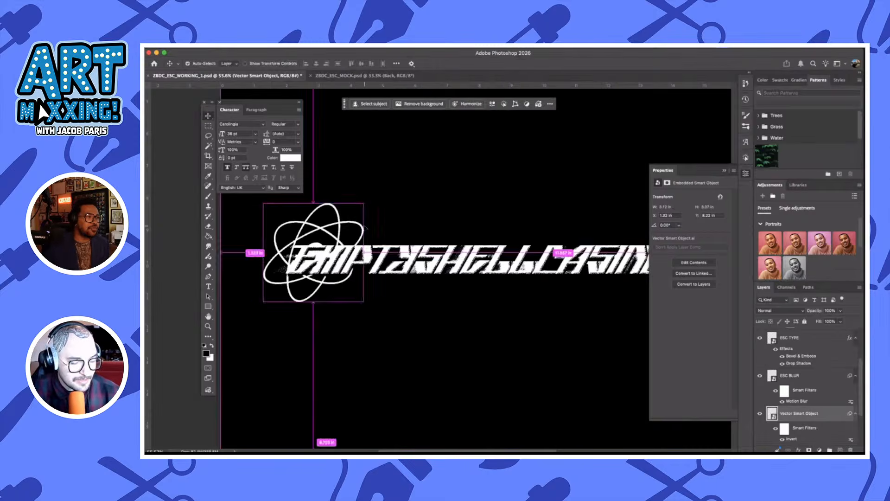
{"action": "left_click_drag", "start_coordinate": [376, 197], "coordinate": [399, 186]}
{"action": "left_click", "coordinate": [522, 63]}
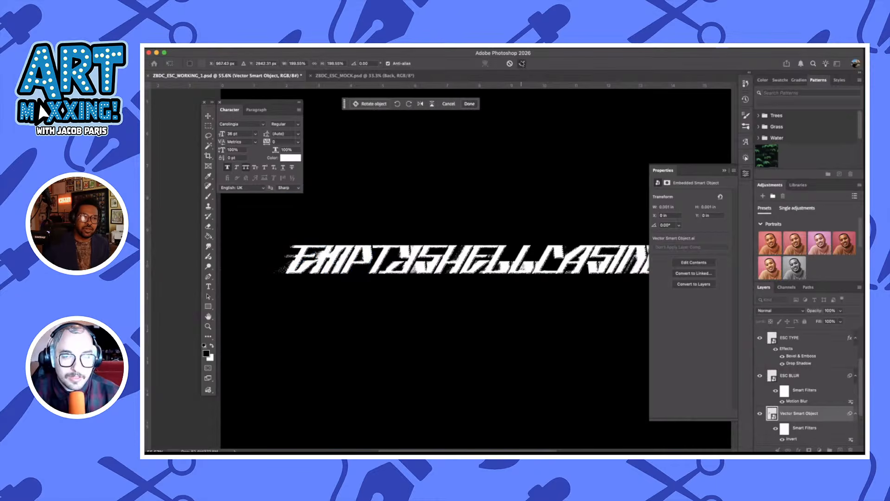
{"action": "left_click_drag", "start_coordinate": [382, 217], "coordinate": [373, 228]}
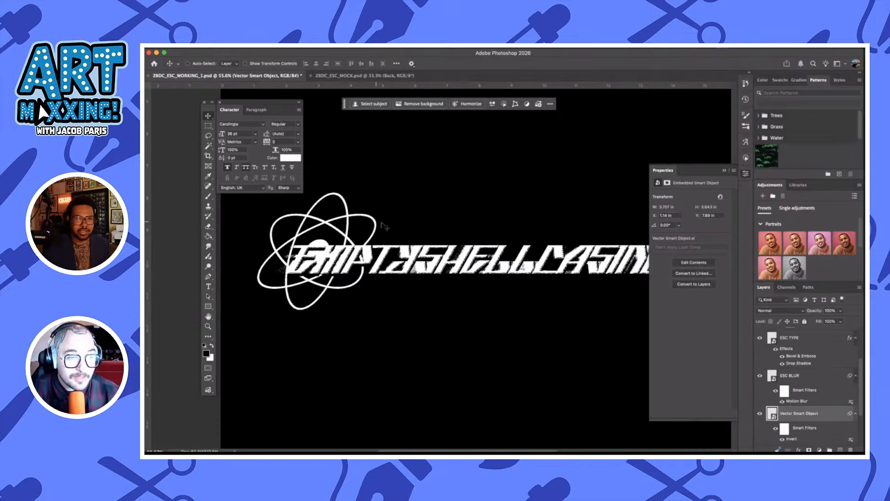
Add a Bevel & Emboss effect with Contour enabled and the Smooth technique to the atom Vector Smart Object
{"action": "double_click", "coordinate": [836, 414]}
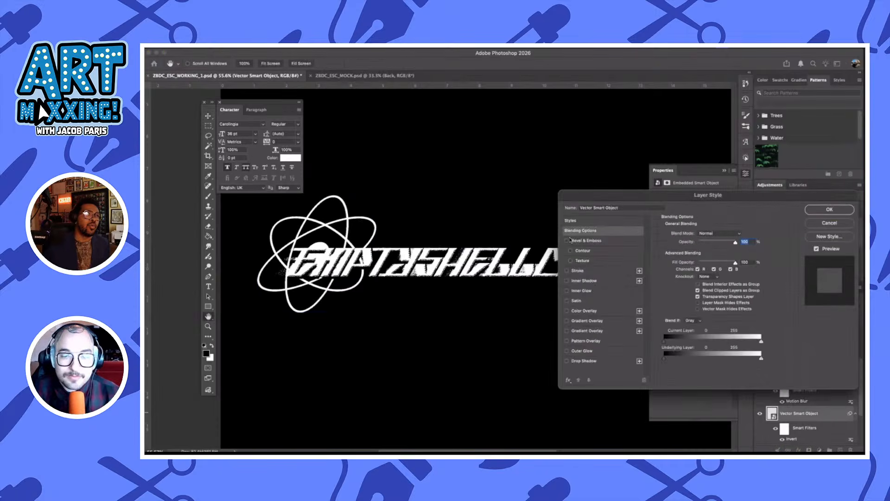
{"action": "left_click", "coordinate": [602, 242]}
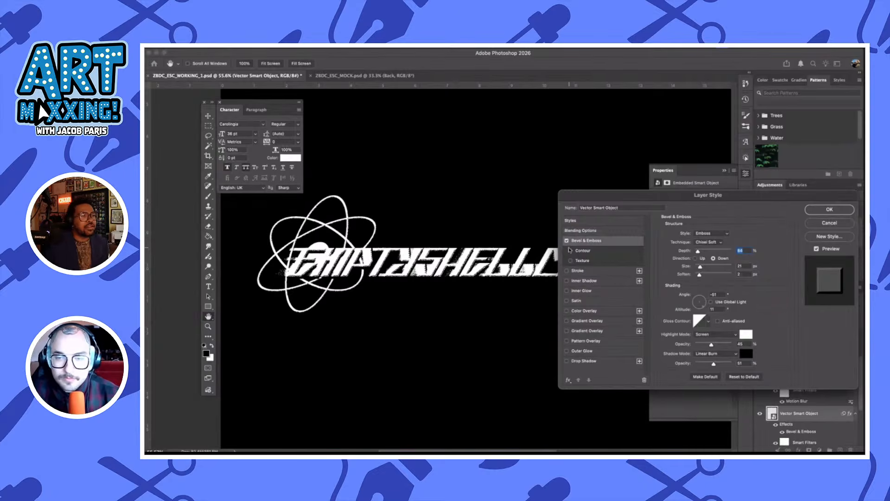
{"action": "left_click", "coordinate": [575, 253]}
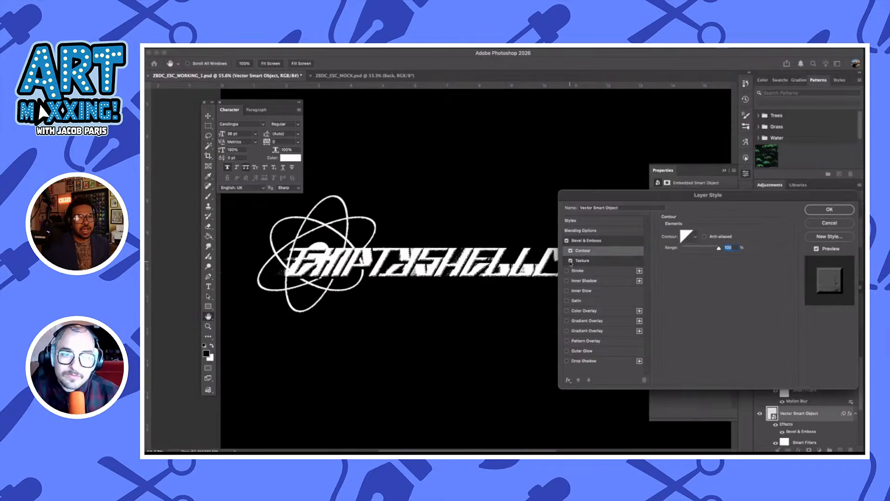
{"action": "left_click", "coordinate": [615, 243]}
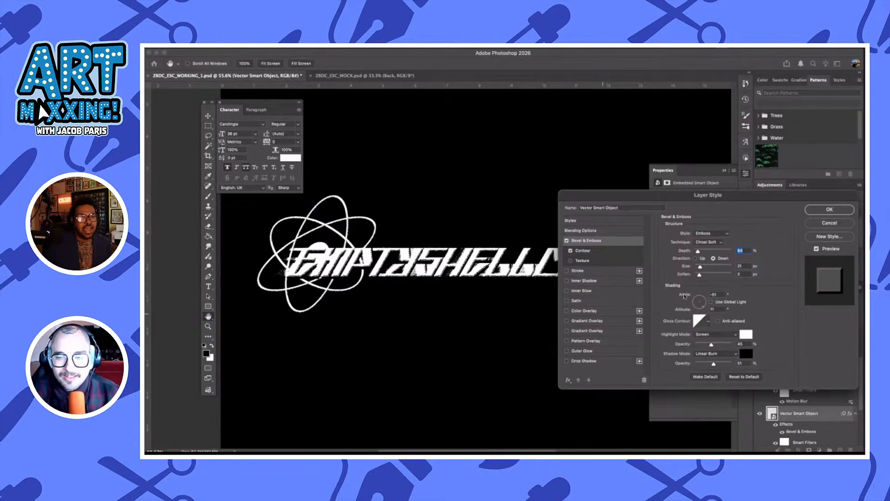
{"action": "left_click", "coordinate": [706, 242]}
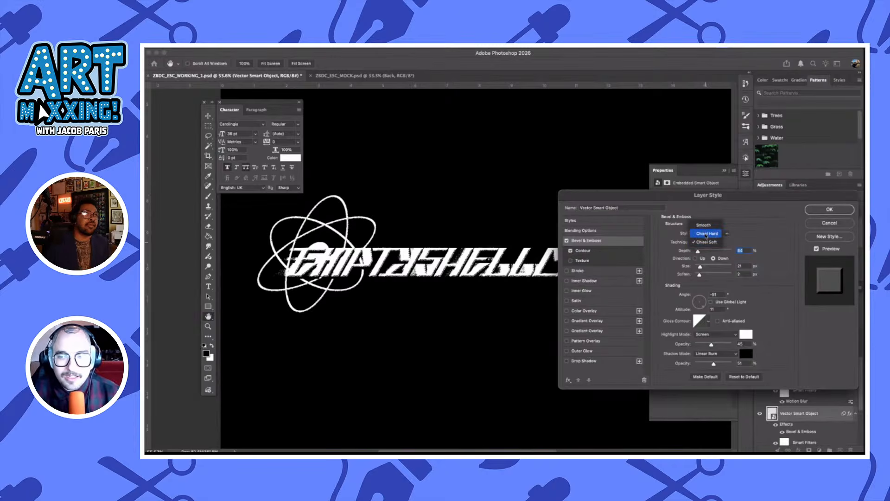
{"action": "left_click", "coordinate": [703, 226]}
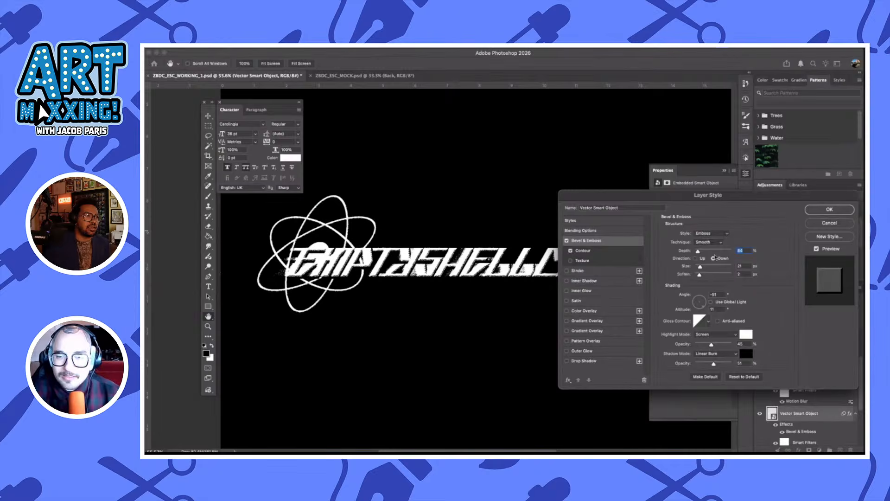
{"action": "left_click", "coordinate": [829, 209]}
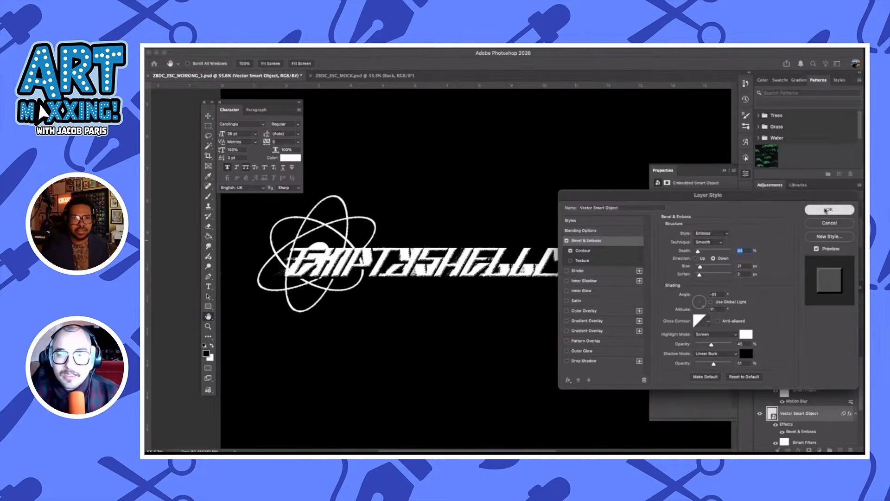
Add a Drop Shadow effect to the atom Vector Smart Object
{"action": "left_click", "coordinate": [817, 400]}
{"action": "left_click", "coordinate": [825, 414]}
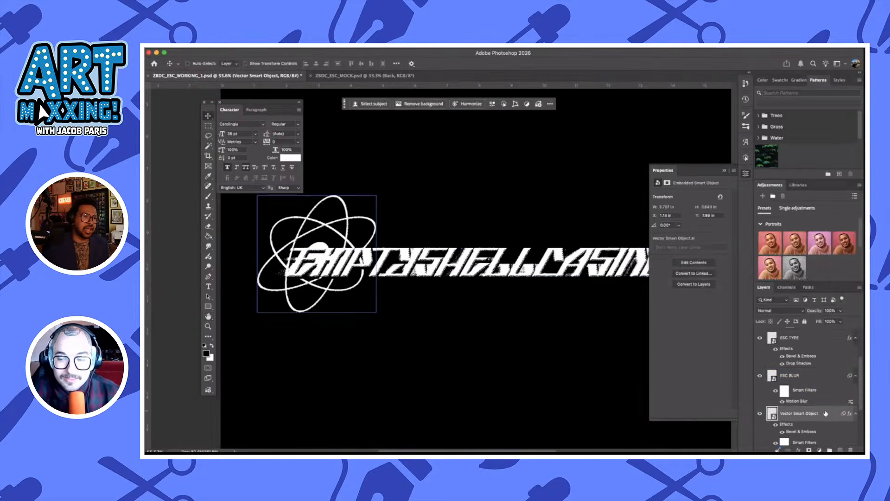
{"action": "double_click", "coordinate": [826, 414]}
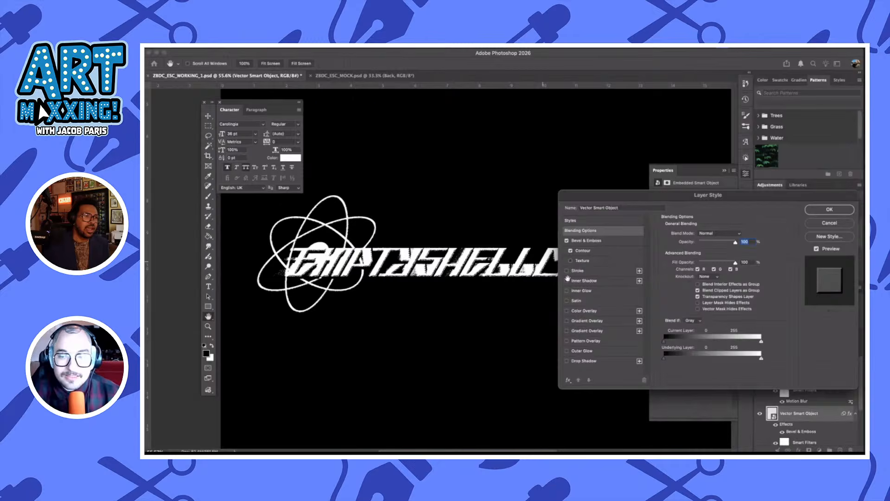
{"action": "left_click", "coordinate": [578, 362]}
{"action": "left_click", "coordinate": [830, 209]}
Move the atom Vector Smart Object above ESC BLUR in the layer stack and rename it ATOM
{"action": "left_click", "coordinate": [816, 378]}
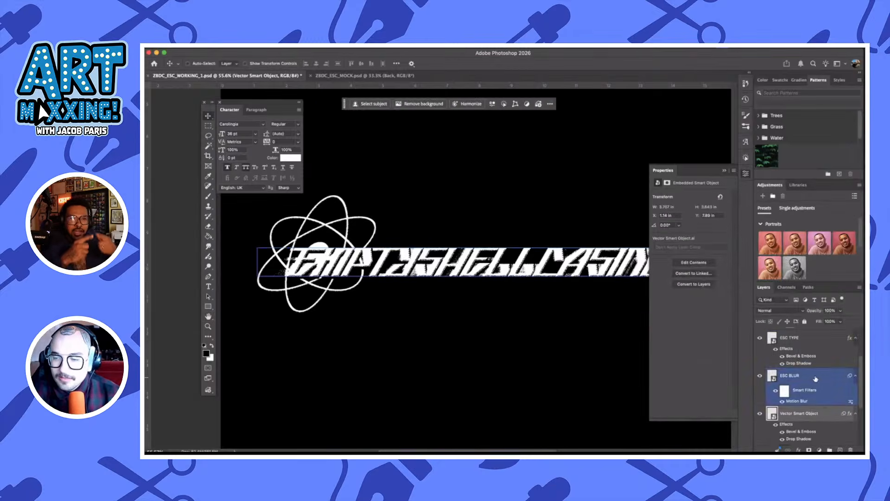
{"action": "left_click_drag", "start_coordinate": [824, 416], "coordinate": [815, 371]}
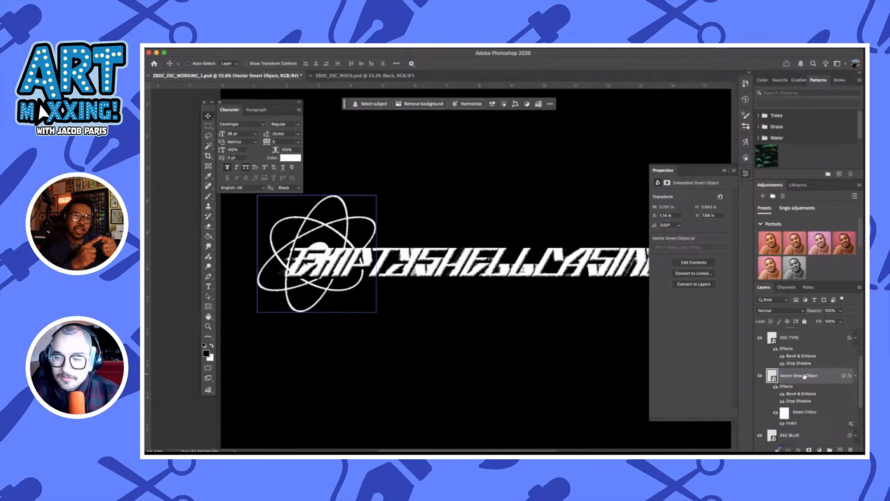
{"action": "double_click", "coordinate": [804, 376]}
{"action": "type", "text": "TO"}
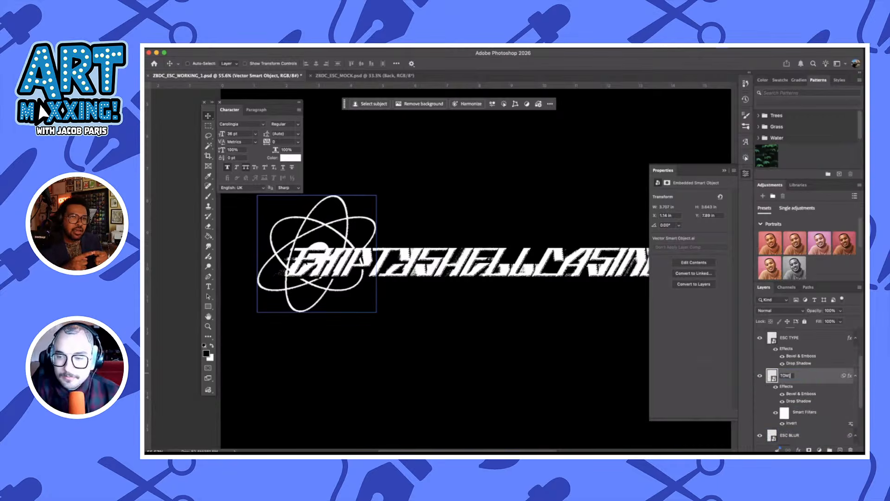
{"action": "type", "text": "M"}
{"action": "key", "text": "Left"}
{"action": "key", "text": "Left"}
{"action": "key", "text": "Left"}
{"action": "type", "text": "A"}
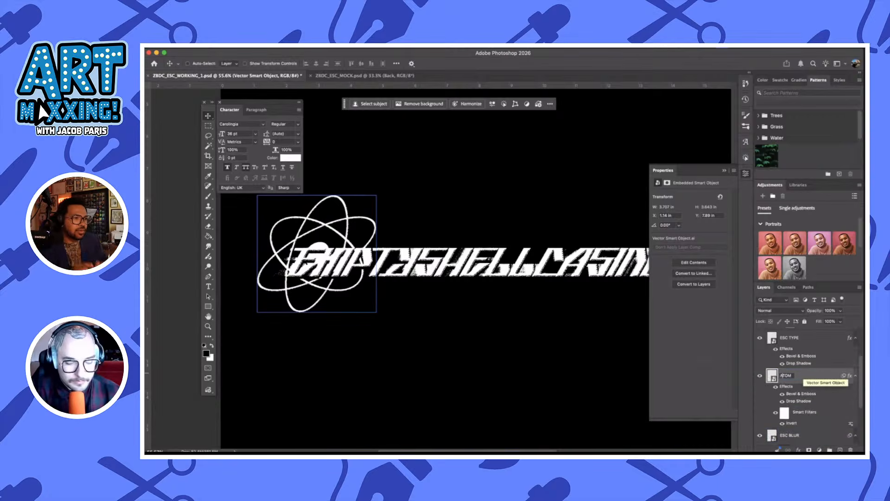
{"action": "key", "text": "Return"}
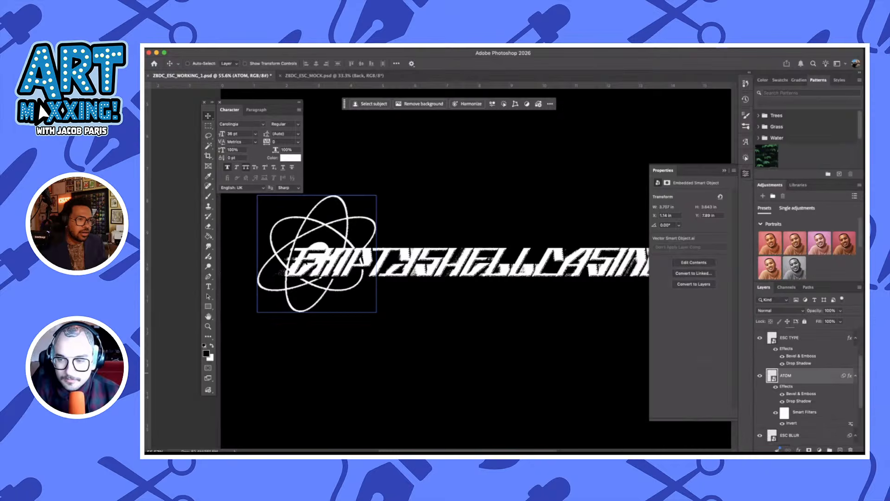
Set the ATOM layer's drop shadow size to 24 px and its opacity to about 79%
{"action": "double_click", "coordinate": [799, 401]}
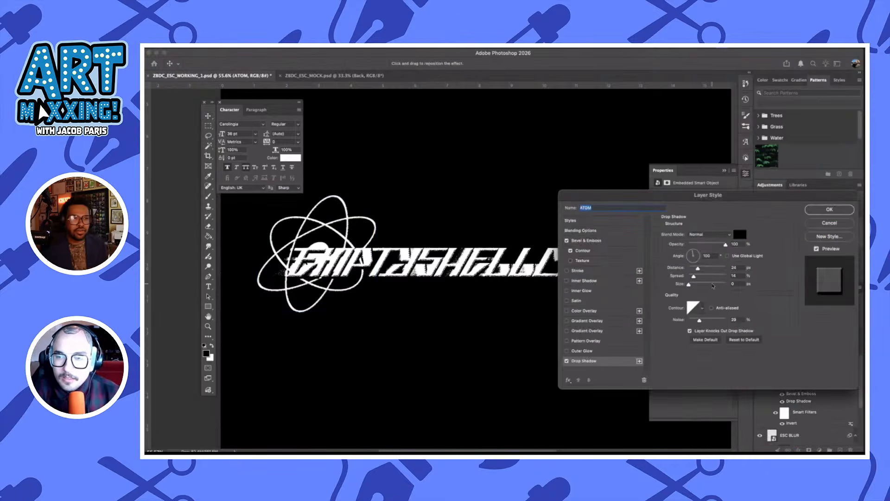
{"action": "left_click_drag", "start_coordinate": [690, 284], "coordinate": [698, 284]}
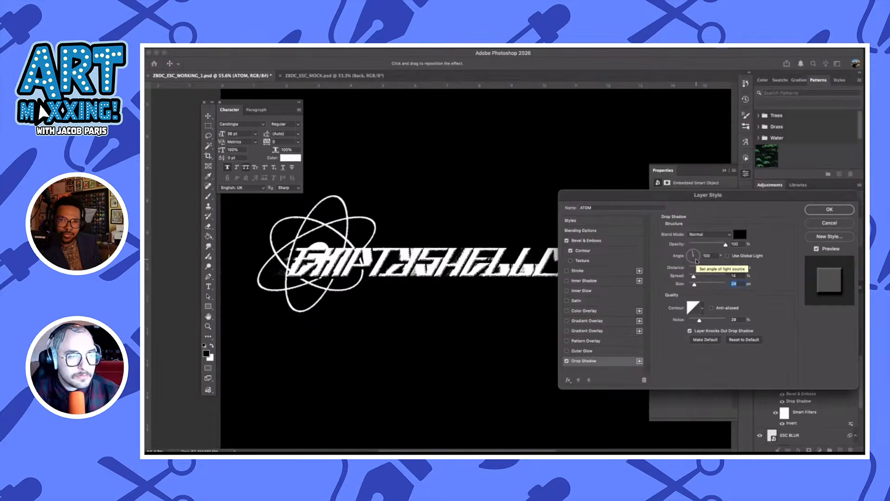
{"action": "left_click_drag", "start_coordinate": [725, 244], "coordinate": [718, 245]}
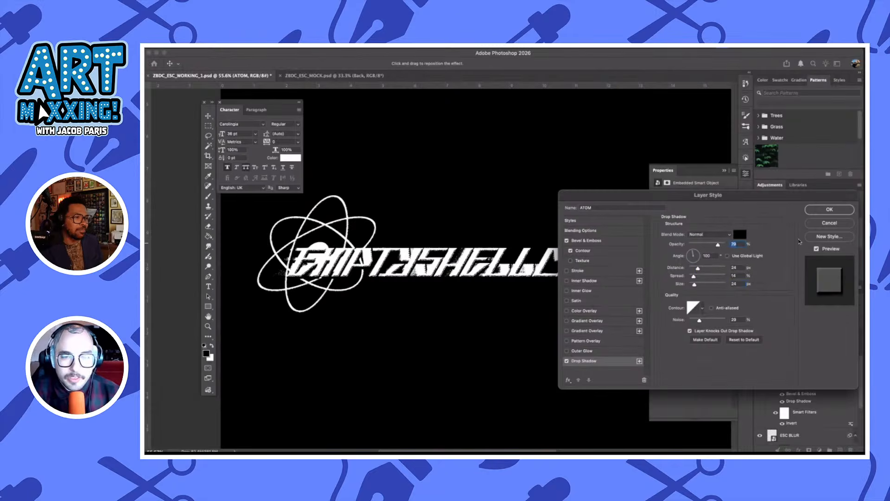
{"action": "left_click", "coordinate": [831, 211]}
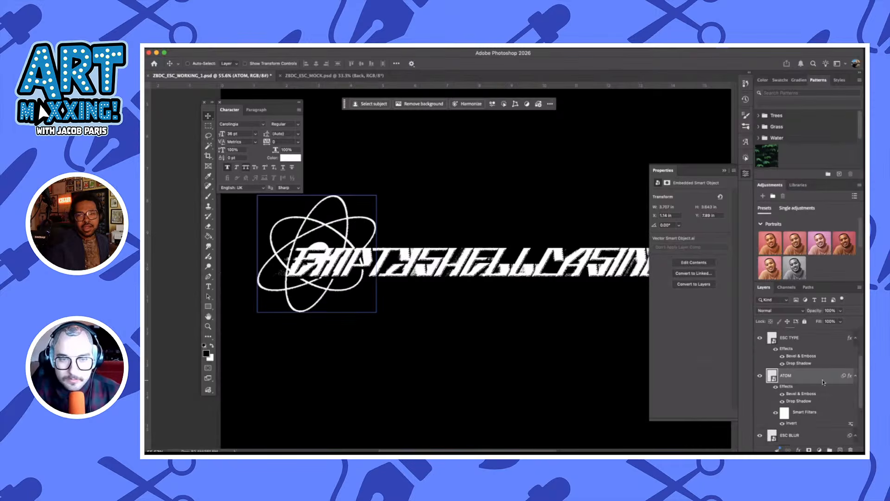
Move the © 2026 EMPTYSHELLCASING text line from the bottom of the artwork to just beneath the end of the wordmark
{"action": "scroll", "coordinate": [544, 313], "scroll_direction": "right", "scroll_amount": 2}
{"action": "scroll", "coordinate": [840, 375], "scroll_direction": "up", "scroll_amount": 3}
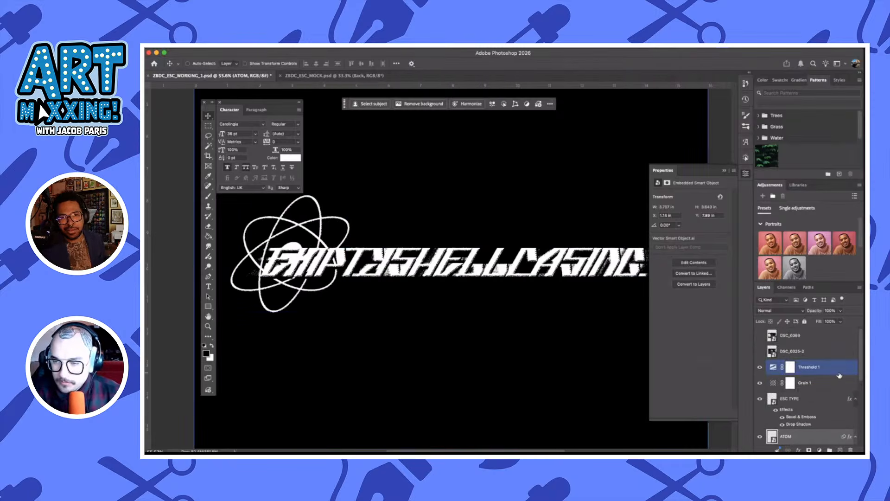
{"action": "scroll", "coordinate": [519, 296], "scroll_direction": "down", "scroll_amount": 1}
{"action": "scroll", "coordinate": [519, 296], "scroll_direction": "down", "scroll_amount": 1}
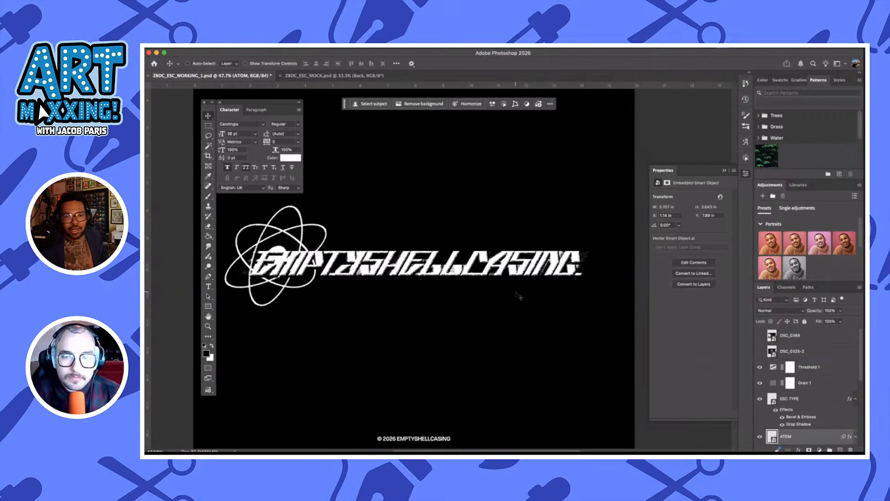
{"action": "scroll", "coordinate": [519, 296], "scroll_direction": "left", "scroll_amount": 1}
{"action": "scroll", "coordinate": [817, 398], "scroll_direction": "down", "scroll_amount": 5}
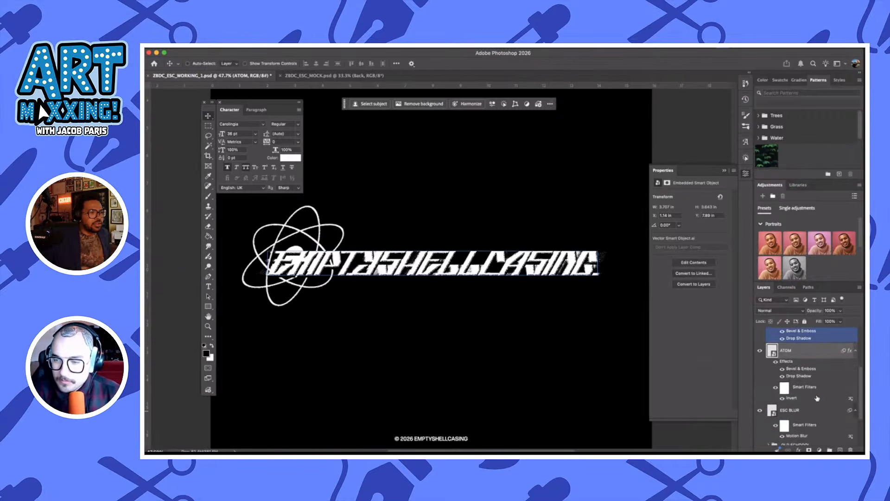
{"action": "scroll", "coordinate": [818, 398], "scroll_direction": "down", "scroll_amount": 2}
{"action": "left_click", "coordinate": [817, 422]}
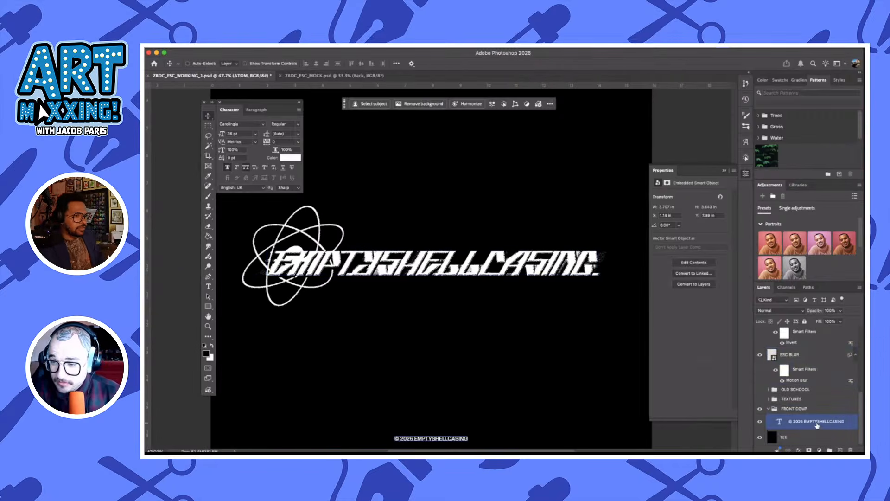
{"action": "scroll", "coordinate": [523, 347], "scroll_direction": "down", "scroll_amount": 1}
{"action": "scroll", "coordinate": [523, 347], "scroll_direction": "right", "scroll_amount": 1}
{"action": "left_click_drag", "start_coordinate": [431, 435], "coordinate": [552, 278]}
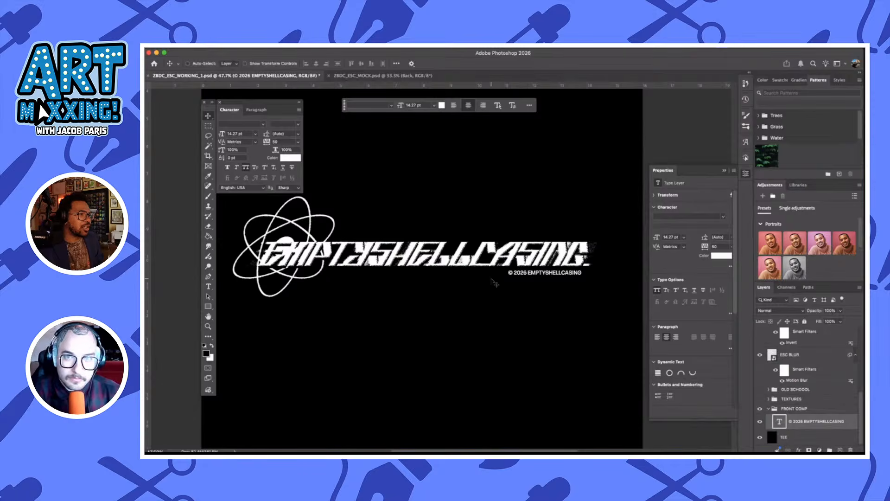
Examine the combined atom symbol, wordmark and copyright line at several zoom levels
{"action": "scroll", "coordinate": [495, 282], "scroll_direction": "left", "scroll_amount": 2}
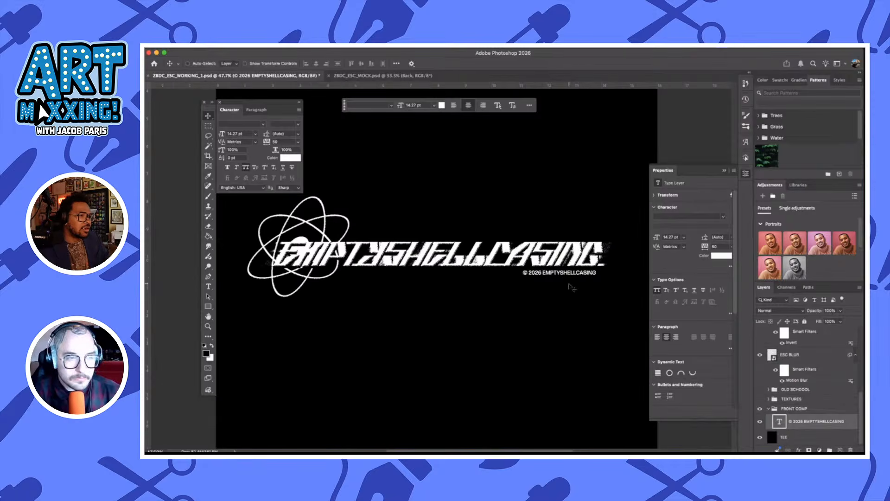
{"action": "scroll", "coordinate": [571, 287], "scroll_direction": "right", "scroll_amount": 1}
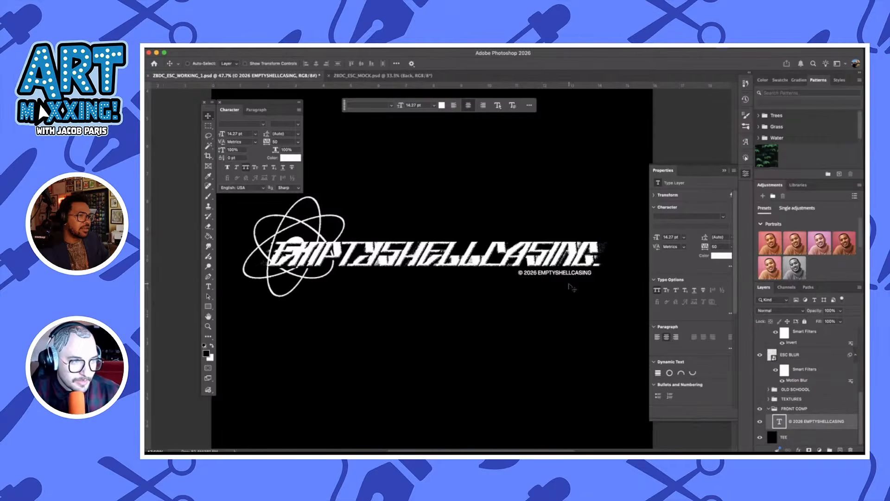
{"action": "scroll", "coordinate": [572, 287], "scroll_direction": "left", "scroll_amount": 1}
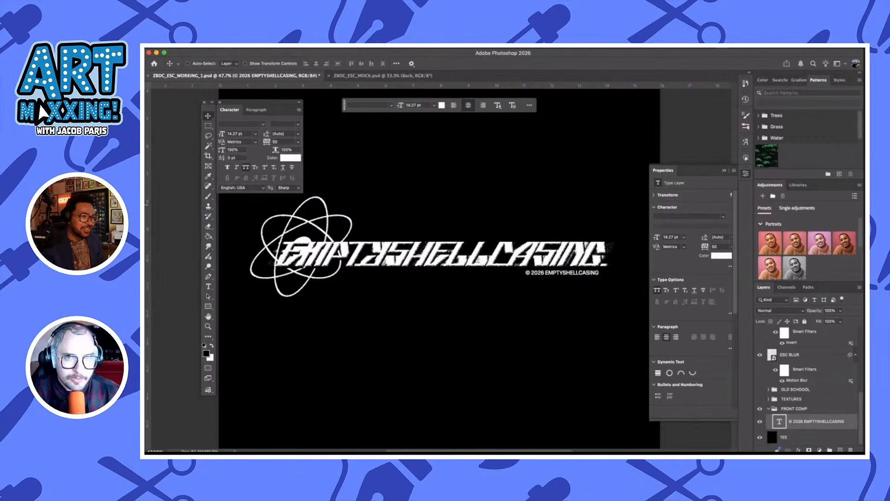
{"action": "key", "text": "super+Tab"}
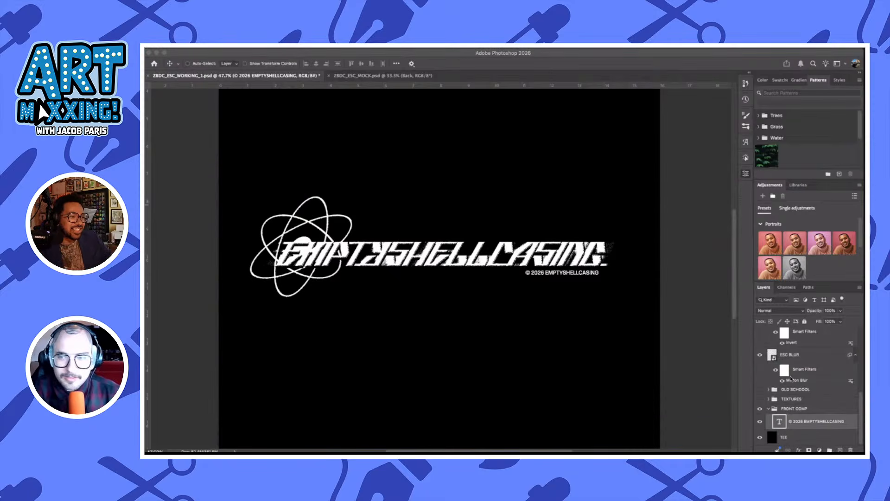
{"action": "left_click", "coordinate": [746, 330]}
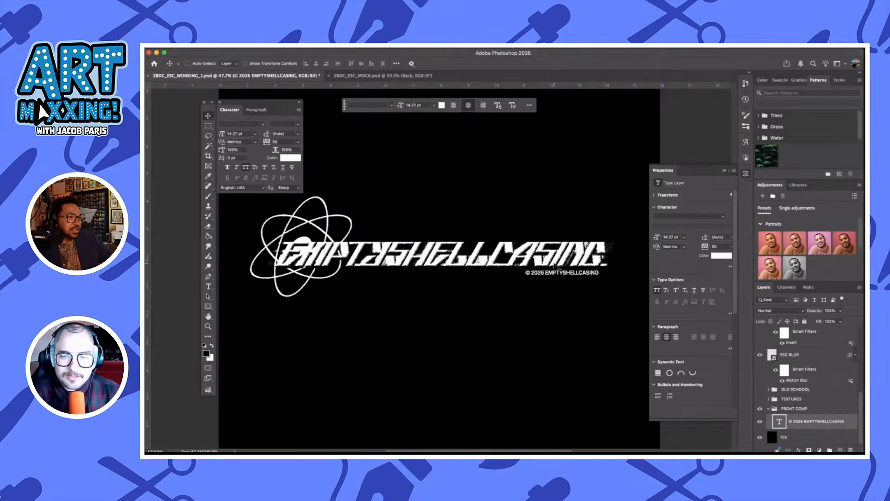
{"action": "scroll", "coordinate": [555, 266], "scroll_direction": "down", "scroll_amount": 1}
{"action": "scroll", "coordinate": [555, 265], "scroll_direction": "right", "scroll_amount": 1}
{"action": "scroll", "coordinate": [555, 266], "scroll_direction": "left", "scroll_amount": 2}
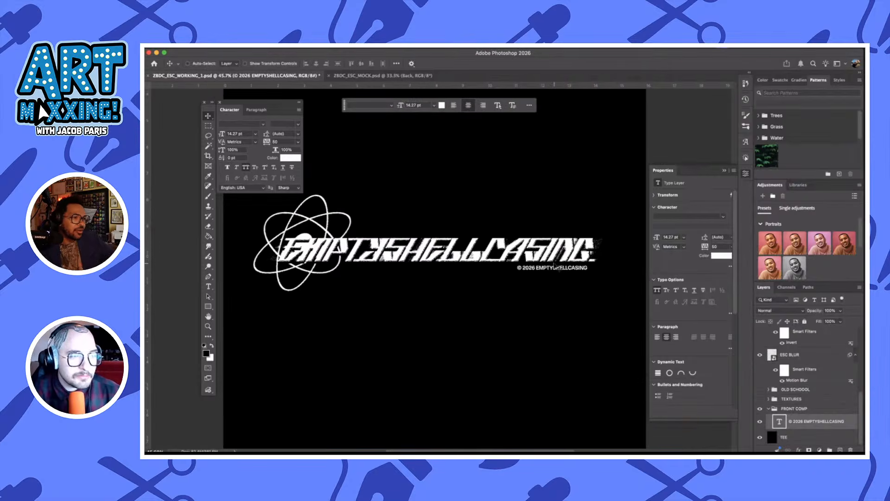
{"action": "scroll", "coordinate": [555, 266], "scroll_direction": "right", "scroll_amount": 5}
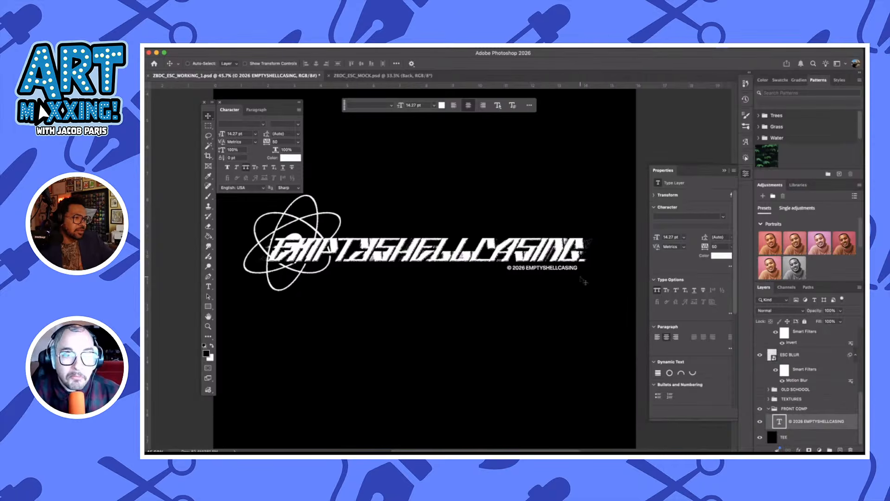
{"action": "scroll", "coordinate": [559, 250], "scroll_direction": "up", "scroll_amount": 2}
{"action": "scroll", "coordinate": [558, 251], "scroll_direction": "up", "scroll_amount": 2}
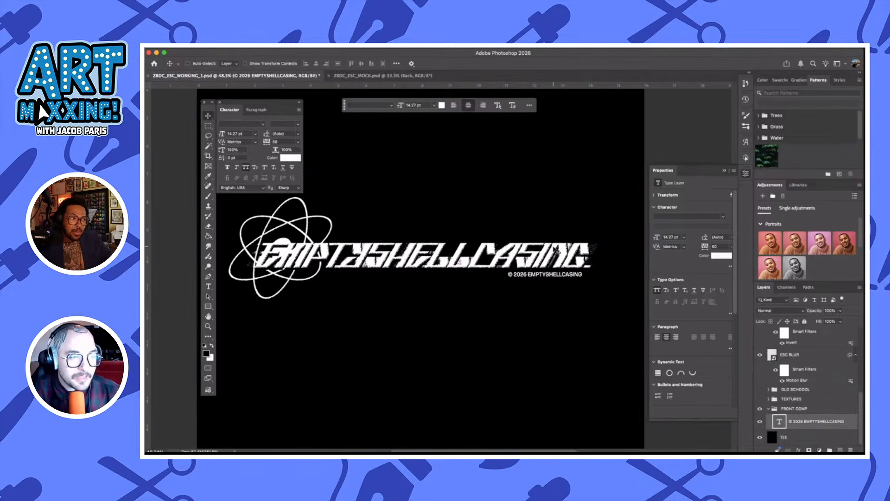
{"action": "scroll", "coordinate": [558, 251], "scroll_direction": "left", "scroll_amount": 8}
{"action": "scroll", "coordinate": [558, 251], "scroll_direction": "left", "scroll_amount": 2}
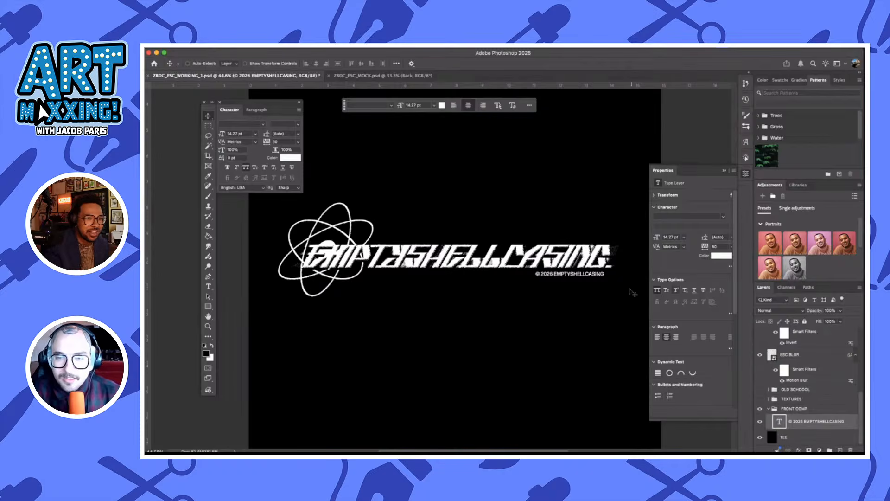
{"action": "scroll", "coordinate": [590, 294], "scroll_direction": "down", "scroll_amount": 1}
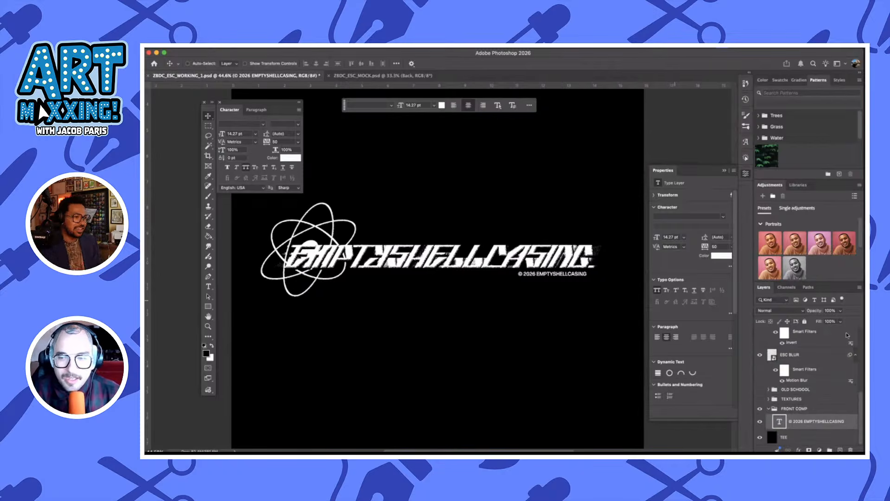
Review the layer stack from the FRONT COMP group up to the Grain 1 and Threshold 1 adjustment layers
{"action": "left_click", "coordinate": [800, 409]}
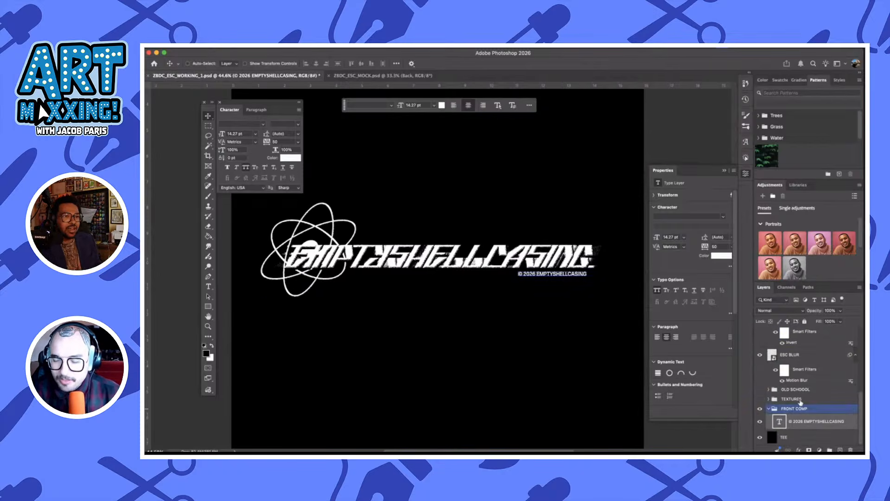
{"action": "scroll", "coordinate": [807, 394], "scroll_direction": "up", "scroll_amount": 3}
{"action": "left_click", "coordinate": [810, 396]}
{"action": "left_click", "coordinate": [819, 384]}
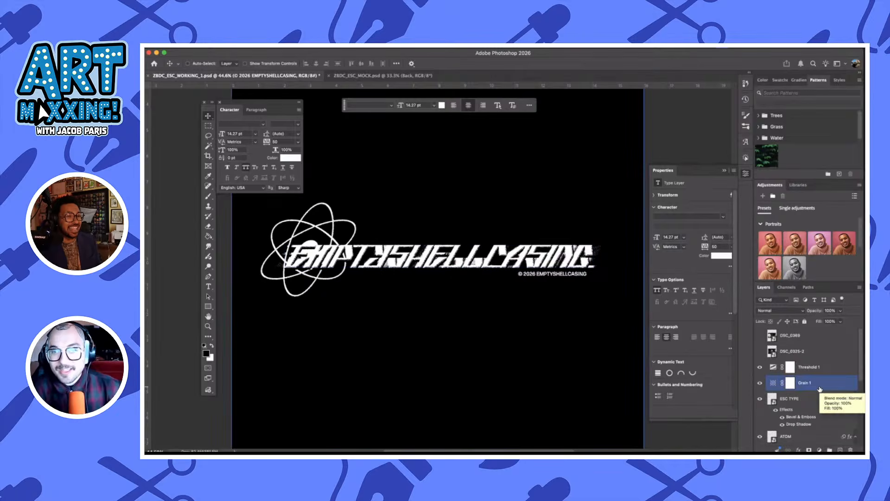
{"action": "left_click", "coordinate": [820, 372]}
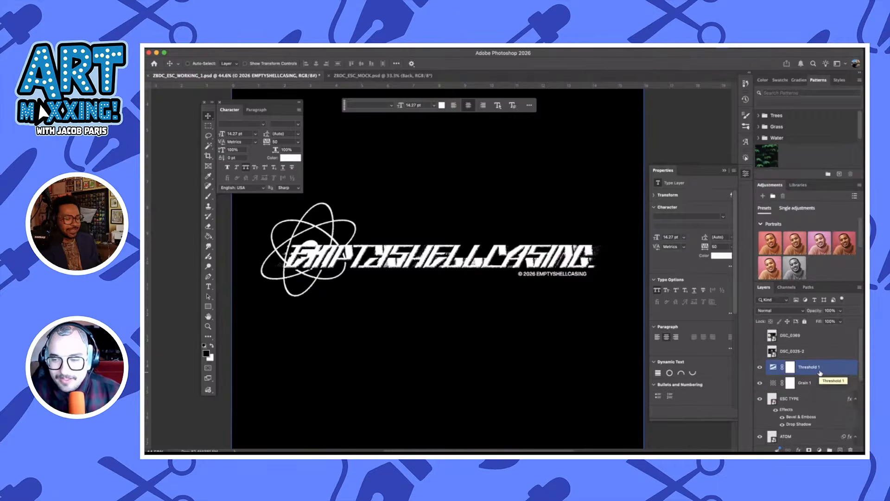
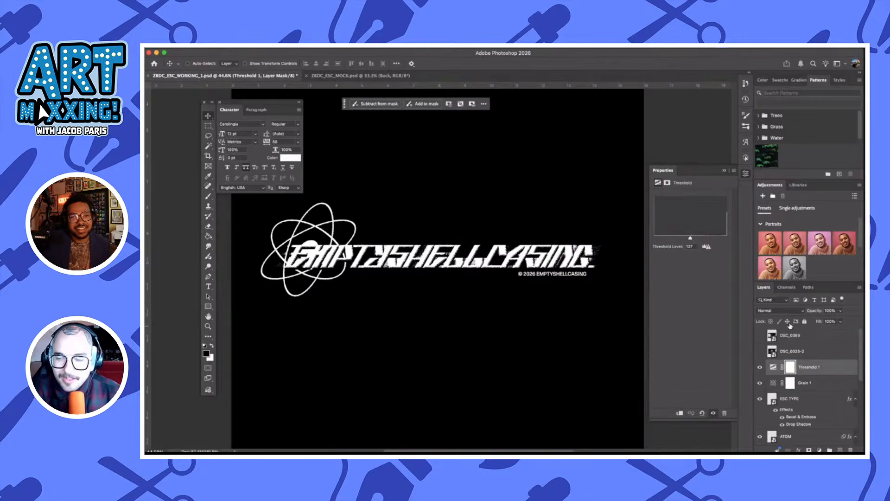
Set the Threshold 1 adjustment layer's blending mode to Multiply
{"action": "left_click", "coordinate": [834, 383]}
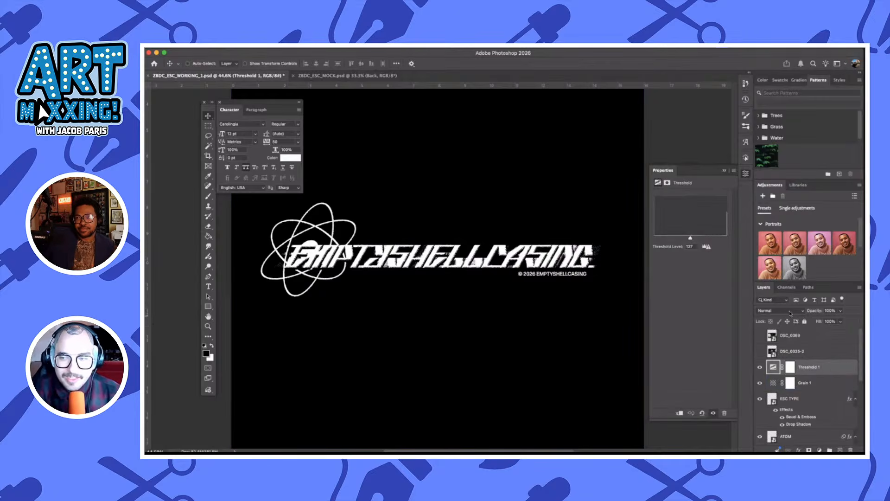
{"action": "left_click", "coordinate": [790, 311]}
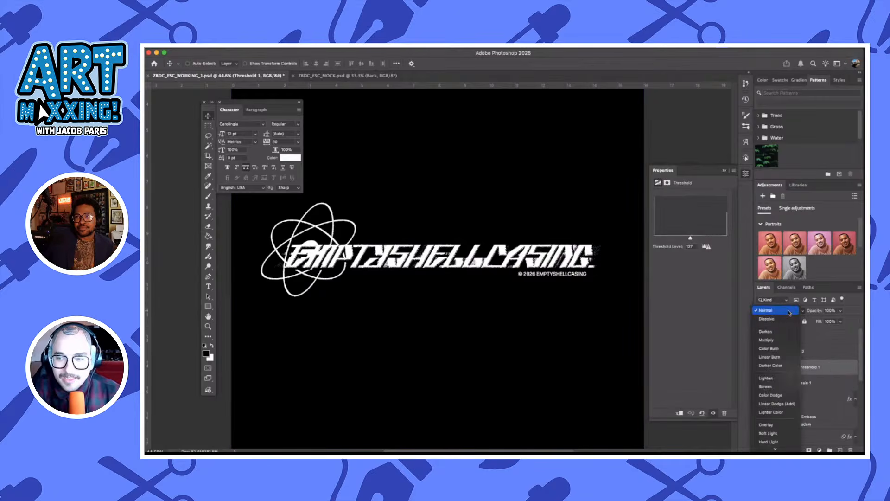
{"action": "left_click", "coordinate": [782, 340]}
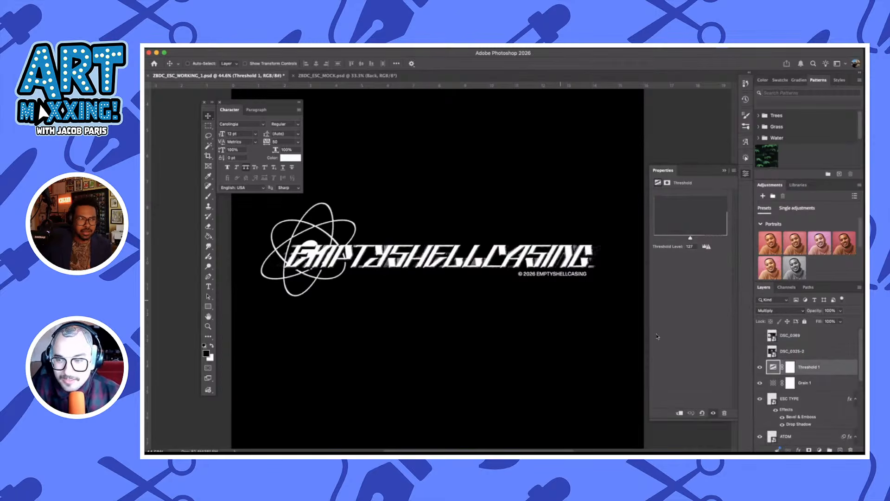
Collapse the ATOM layer's effects list and duplicate the layer directly beneath the original, above ESC BLUR
{"action": "left_click", "coordinate": [812, 400]}
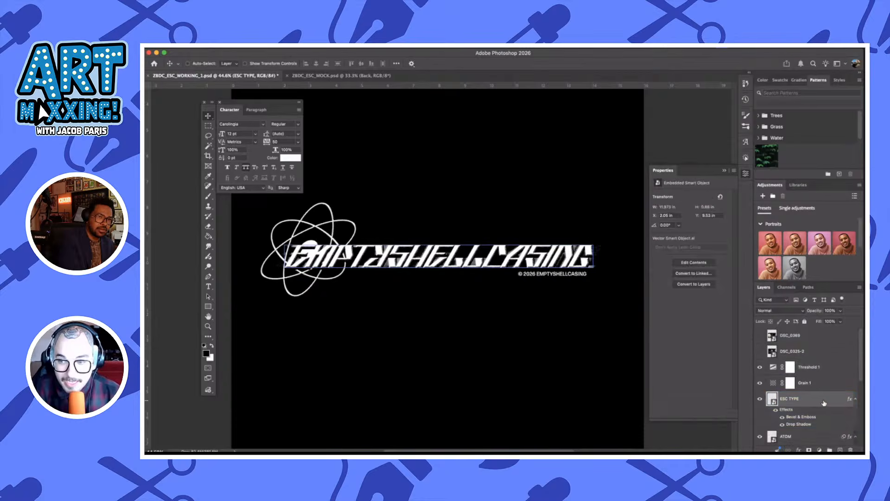
{"action": "scroll", "coordinate": [825, 402], "scroll_direction": "down", "scroll_amount": 2}
{"action": "left_click", "coordinate": [824, 402]}
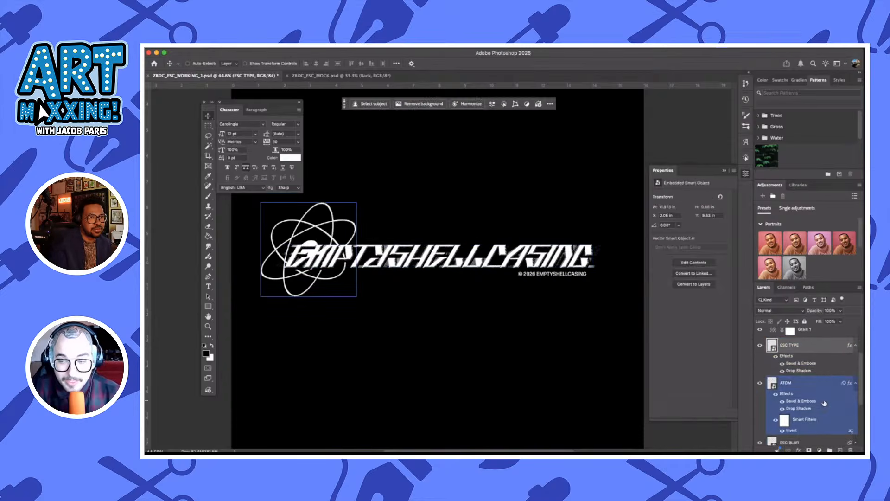
{"action": "scroll", "coordinate": [825, 403], "scroll_direction": "down", "scroll_amount": 3}
{"action": "left_click", "coordinate": [826, 363]}
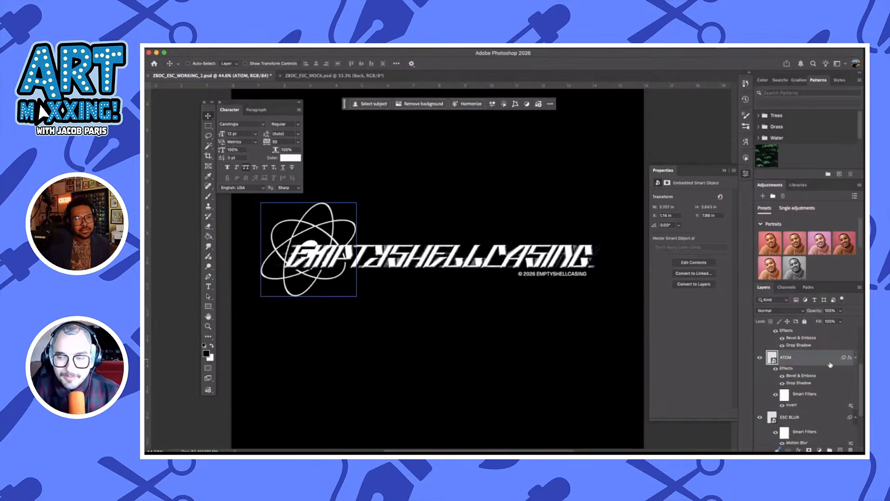
{"action": "left_click", "coordinate": [857, 358]}
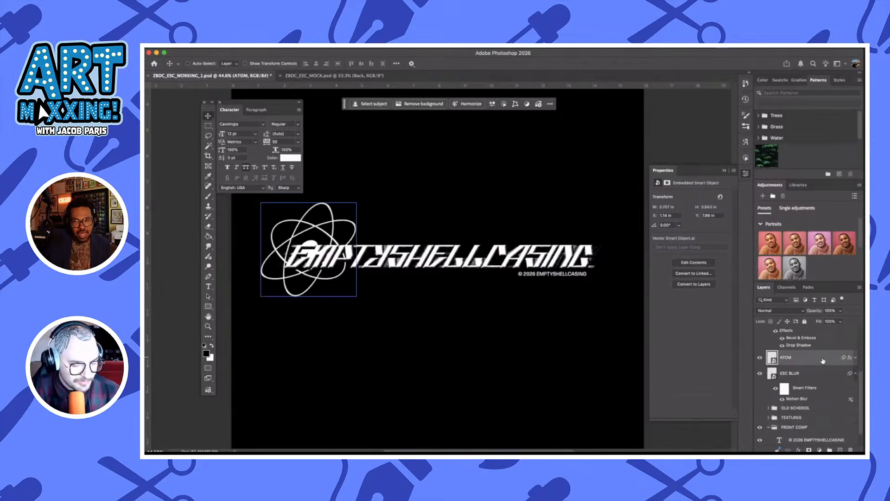
{"action": "left_click_drag", "start_coordinate": [823, 361], "coordinate": [821, 381]}
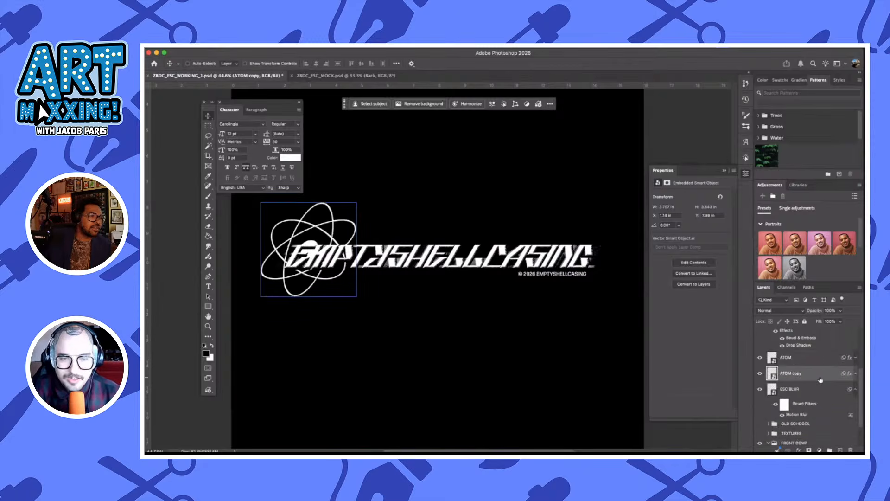
Hide the Bevel & Emboss and Drop Shadow effects on the duplicated atom layer, then collapse its effects list
{"action": "left_click", "coordinate": [856, 374]}
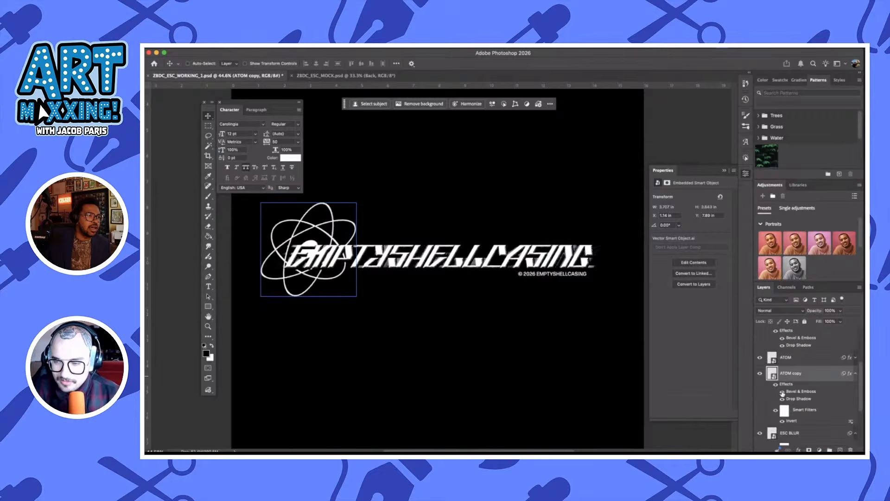
{"action": "left_click_drag", "start_coordinate": [783, 392], "coordinate": [783, 399]}
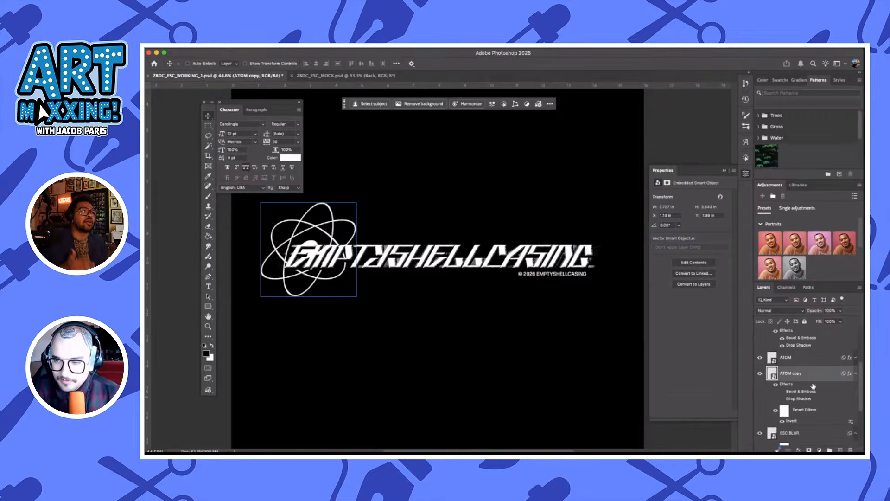
{"action": "left_click", "coordinate": [855, 375]}
Apply a Motion Blur to the duplicated atom layer with an angle of 0° and a distance of 244 pixels
{"action": "left_click", "coordinate": [314, 48]}
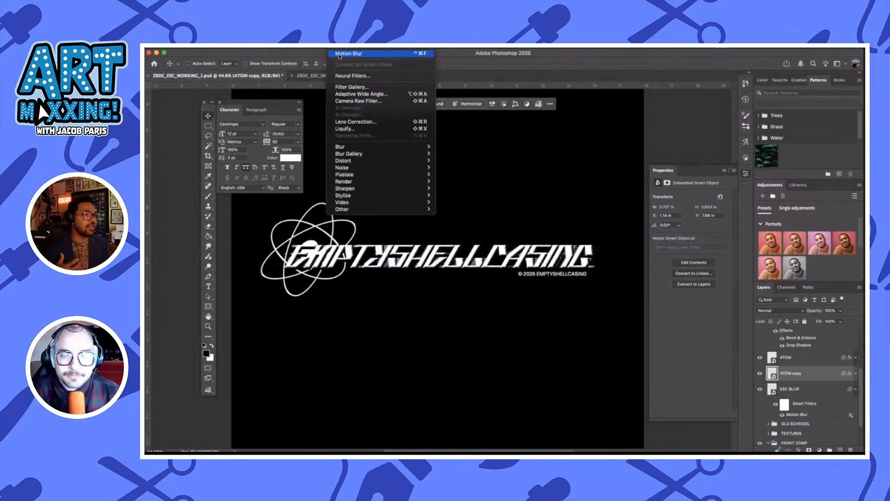
{"action": "left_click", "coordinate": [338, 55]}
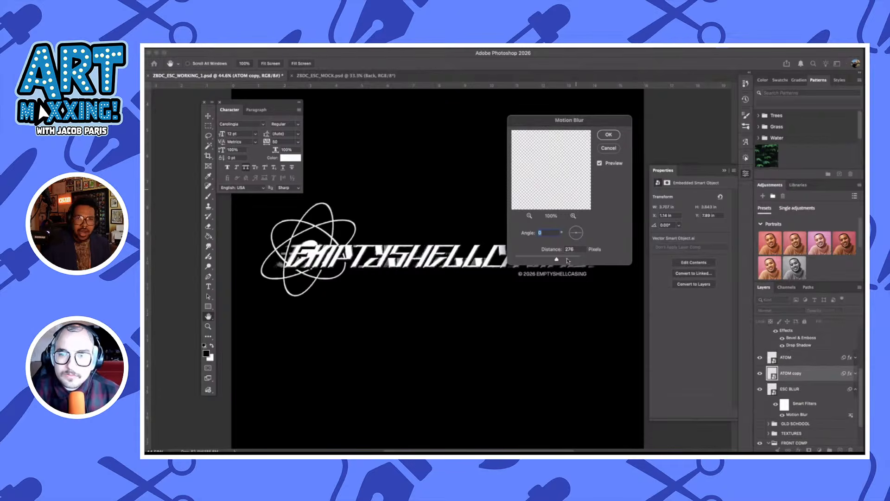
{"action": "left_click_drag", "start_coordinate": [565, 258], "coordinate": [554, 258]}
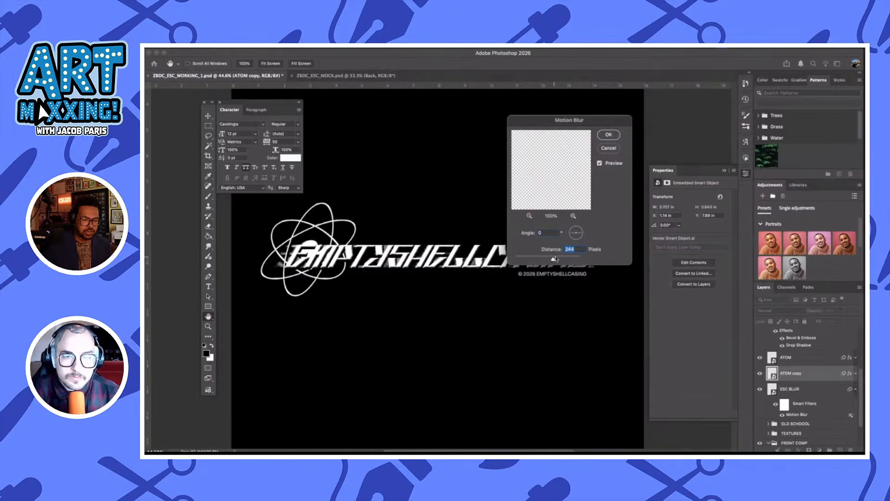
{"action": "left_click", "coordinate": [608, 135]}
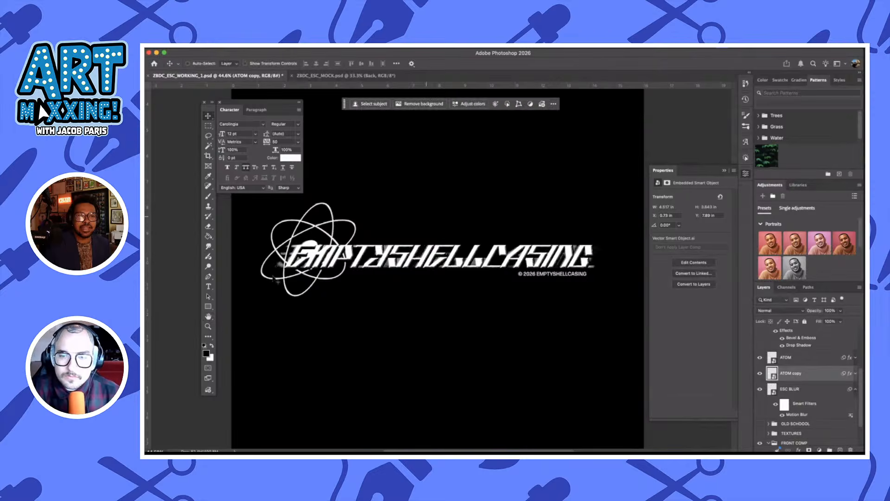
Set the Grain 1 adjustment's size to +11 and its roughness to +32
{"action": "scroll", "coordinate": [277, 271], "scroll_direction": "up", "scroll_amount": 2}
{"action": "scroll", "coordinate": [275, 270], "scroll_direction": "up", "scroll_amount": 5}
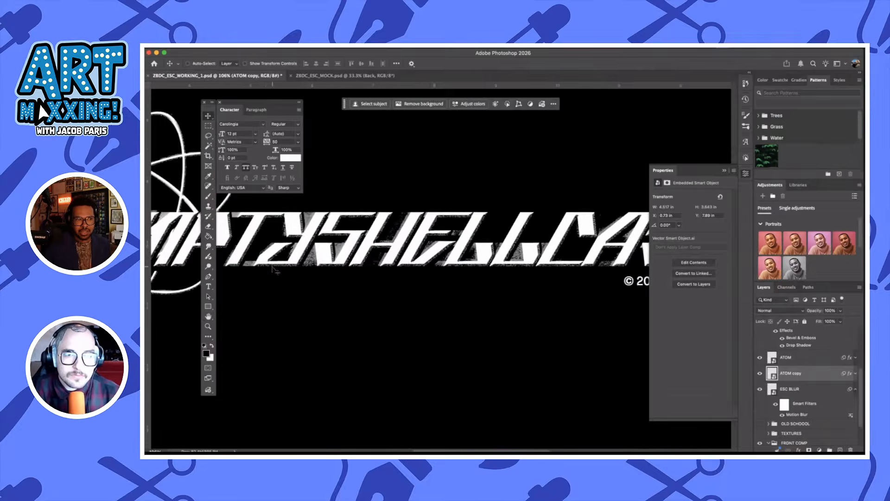
{"action": "scroll", "coordinate": [274, 270], "scroll_direction": "up", "scroll_amount": 3}
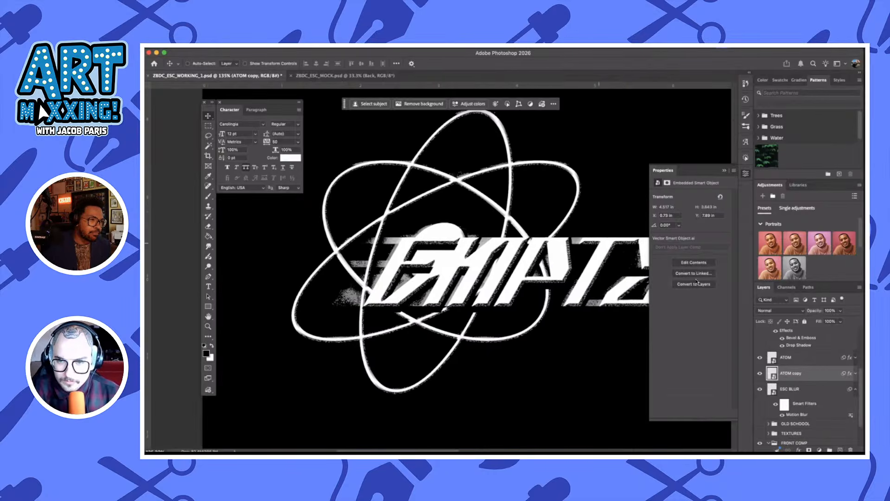
{"action": "scroll", "coordinate": [810, 383], "scroll_direction": "up", "scroll_amount": 5}
{"action": "left_click", "coordinate": [811, 383]}
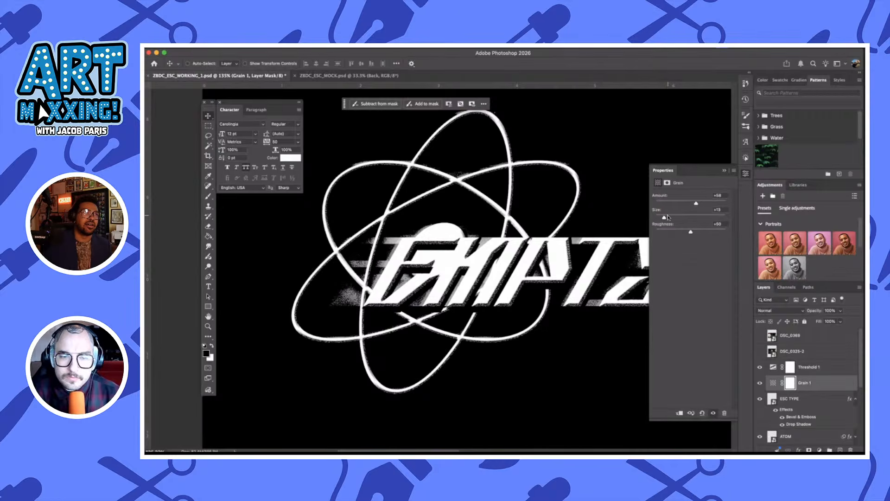
{"action": "scroll", "coordinate": [452, 170], "scroll_direction": "up", "scroll_amount": 3}
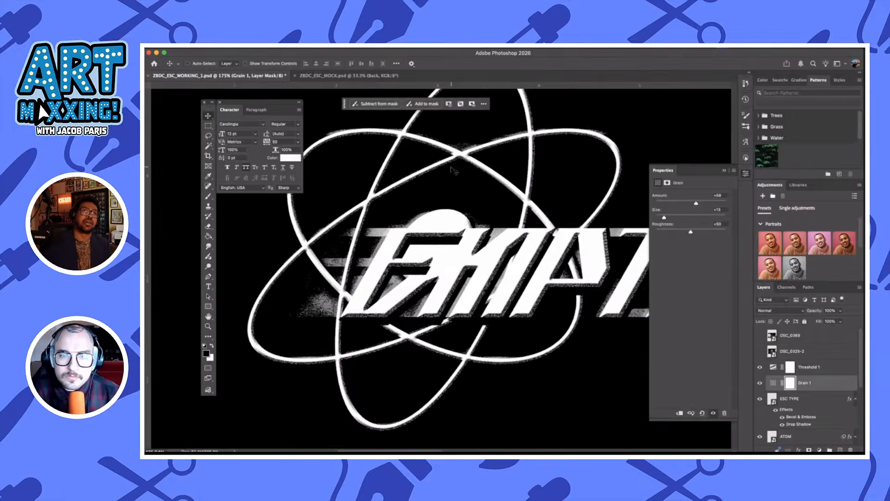
{"action": "scroll", "coordinate": [454, 170], "scroll_direction": "up", "scroll_amount": 1}
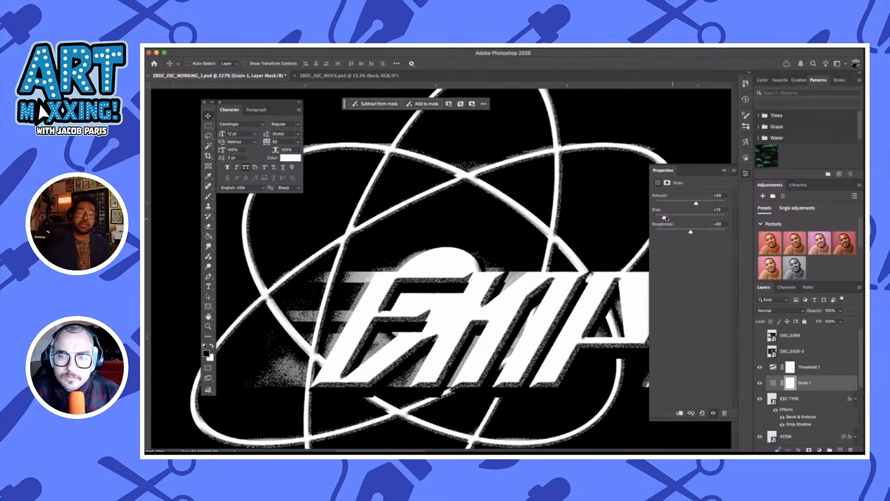
{"action": "left_click_drag", "start_coordinate": [664, 217], "coordinate": [665, 218]}
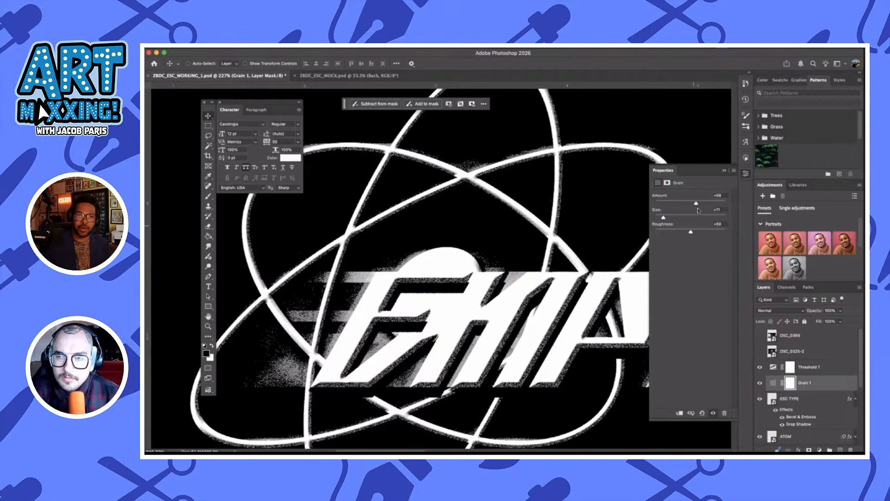
{"action": "left_click_drag", "start_coordinate": [679, 235], "coordinate": [682, 232]}
Collapse the ESC TYPE layer's effects list and turn on a Gradient Overlay in its layer style
{"action": "scroll", "coordinate": [506, 209], "scroll_direction": "right", "scroll_amount": 3}
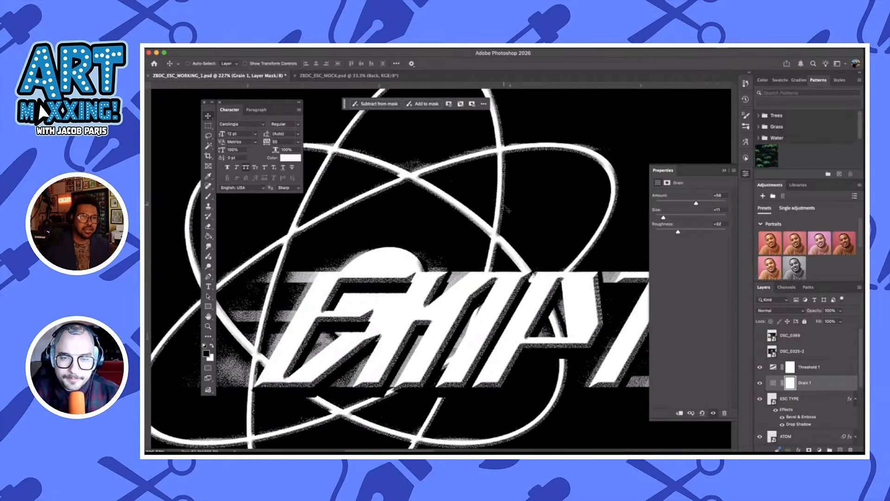
{"action": "scroll", "coordinate": [506, 208], "scroll_direction": "down", "scroll_amount": 2}
{"action": "scroll", "coordinate": [506, 208], "scroll_direction": "up", "scroll_amount": 3}
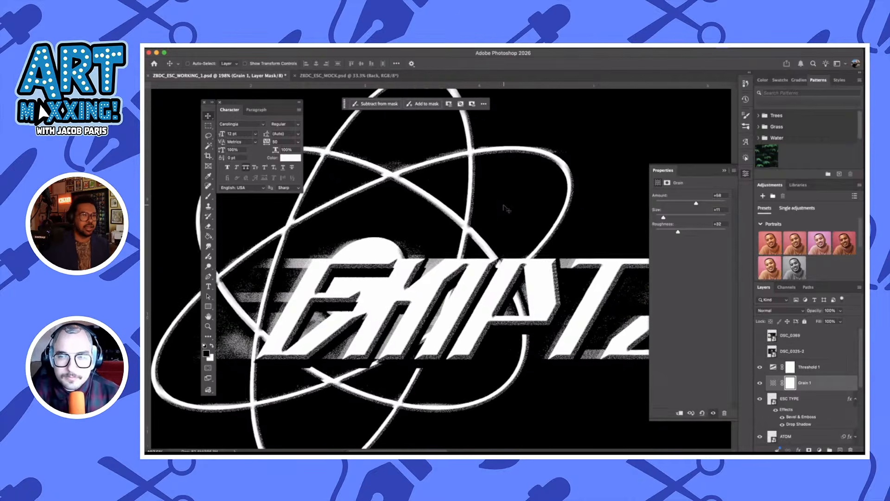
{"action": "scroll", "coordinate": [506, 209], "scroll_direction": "down", "scroll_amount": 1}
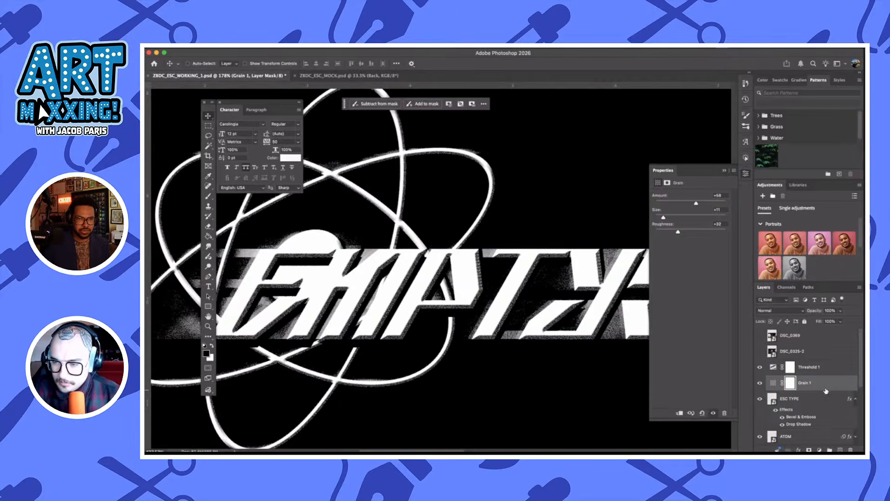
{"action": "scroll", "coordinate": [828, 402], "scroll_direction": "down", "scroll_amount": 1}
{"action": "left_click", "coordinate": [857, 376]}
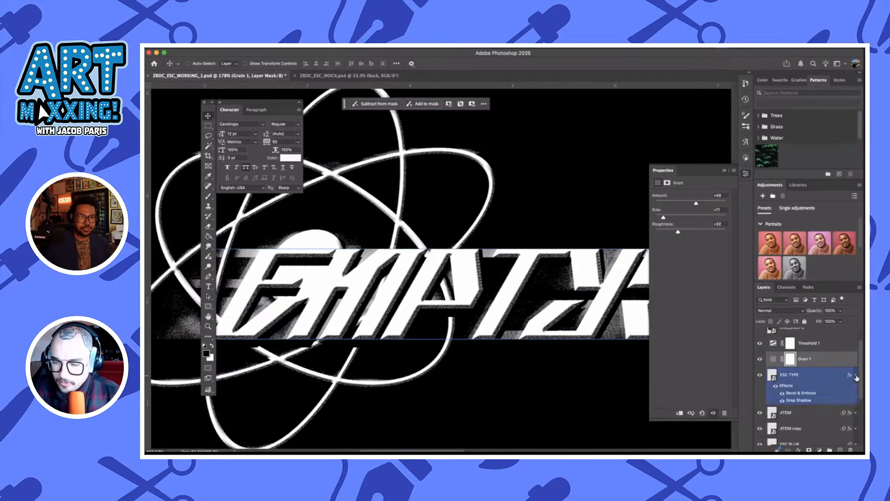
{"action": "left_click", "coordinate": [831, 376]}
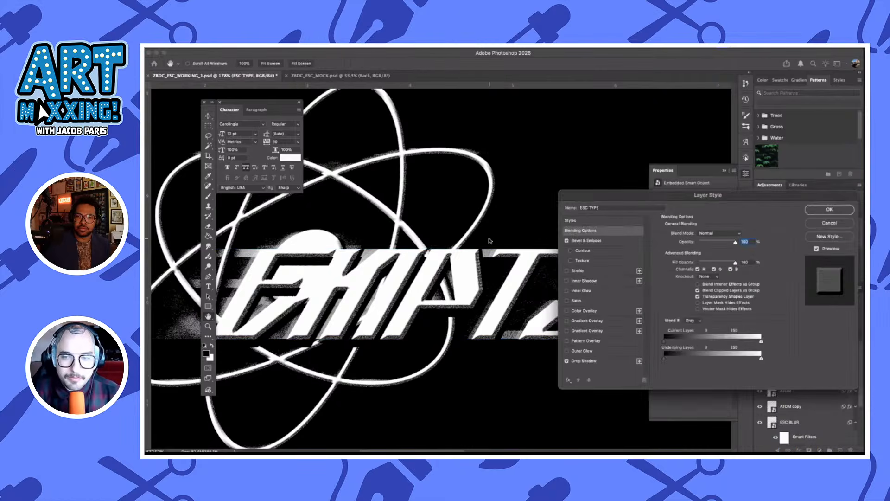
{"action": "left_click_drag", "start_coordinate": [627, 196], "coordinate": [587, 195]}
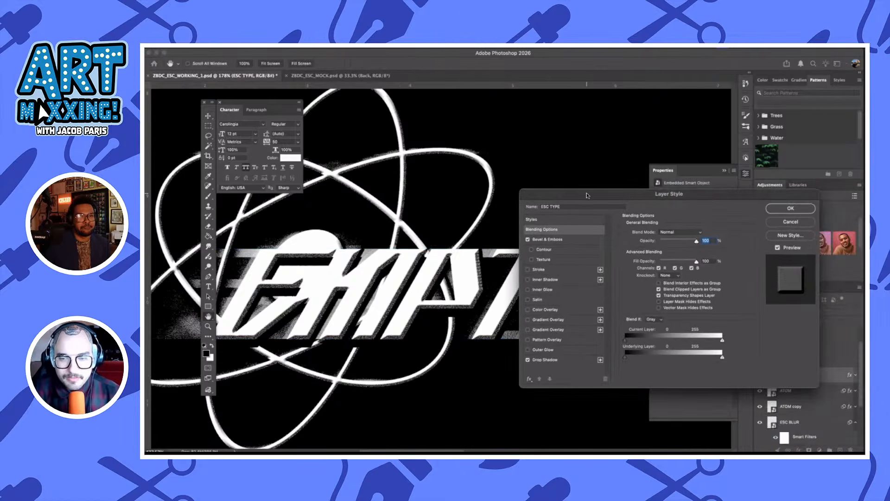
{"action": "left_click", "coordinate": [568, 320]}
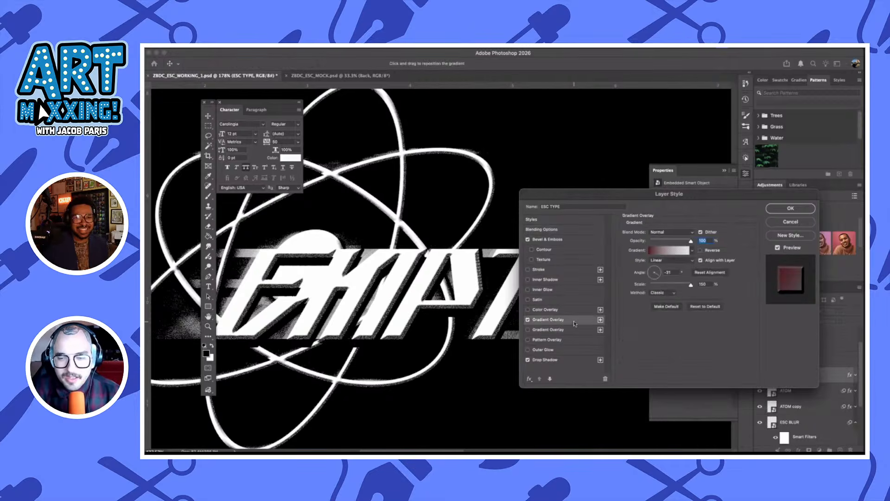
Open the ESC TYPE gradient overlay's gradient for editing and expand the Texturelabs_5_Color_Gradients preset group
{"action": "left_click", "coordinate": [667, 251]}
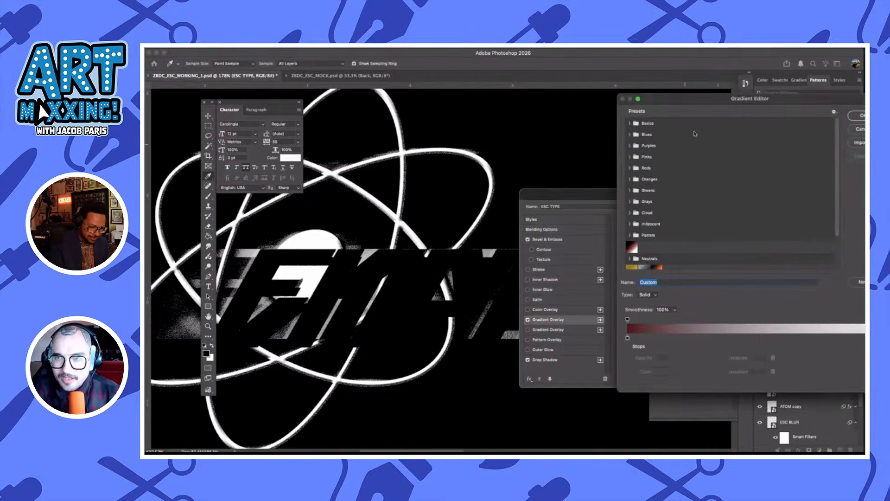
{"action": "left_click_drag", "start_coordinate": [646, 100], "coordinate": [539, 151]}
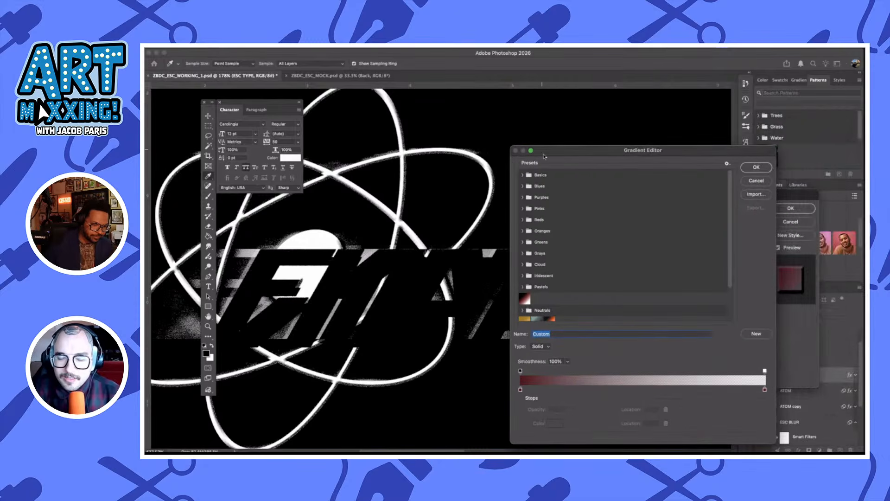
{"action": "scroll", "coordinate": [579, 269], "scroll_direction": "down", "scroll_amount": 2}
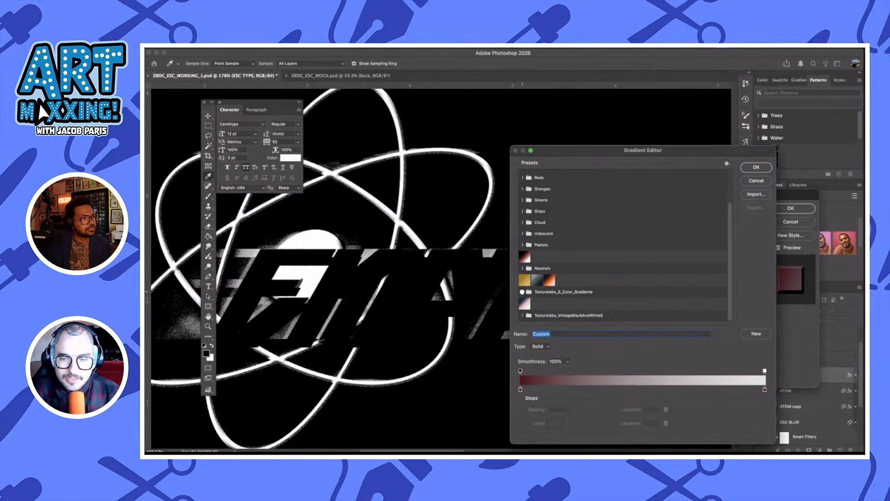
{"action": "left_click", "coordinate": [522, 292]}
{"action": "scroll", "coordinate": [631, 290], "scroll_direction": "down", "scroll_amount": 1}
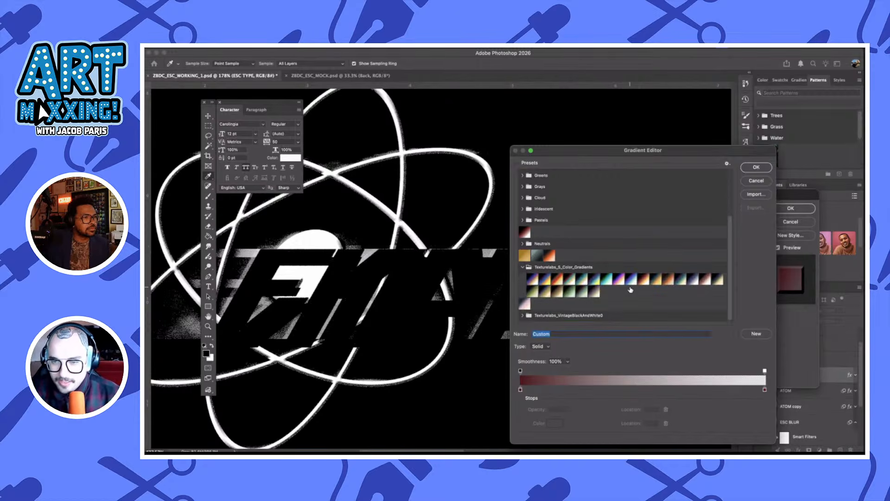
Try several Texturelabs presets on the overlay, including 5-Color Gradient 3, 5-Color Gradient 4 and 5-Color Gradient 17
{"action": "left_click", "coordinate": [558, 281]}
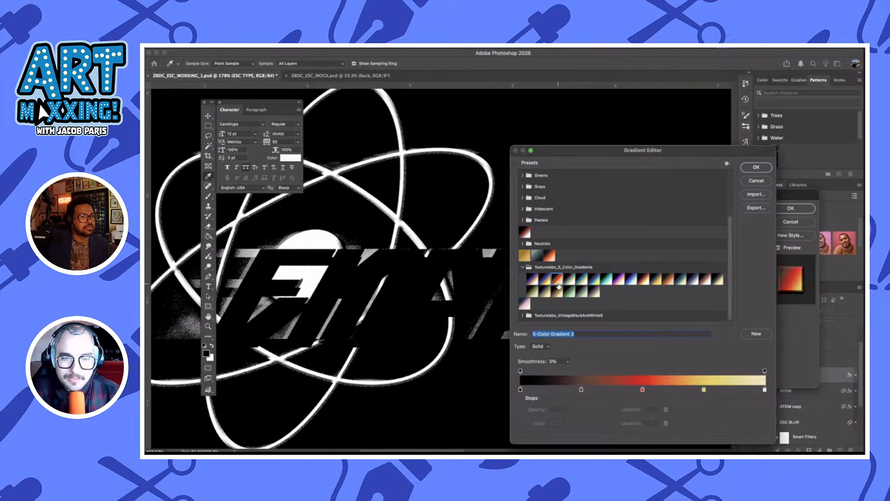
{"action": "left_click", "coordinate": [581, 280]}
{"action": "left_click", "coordinate": [572, 280]}
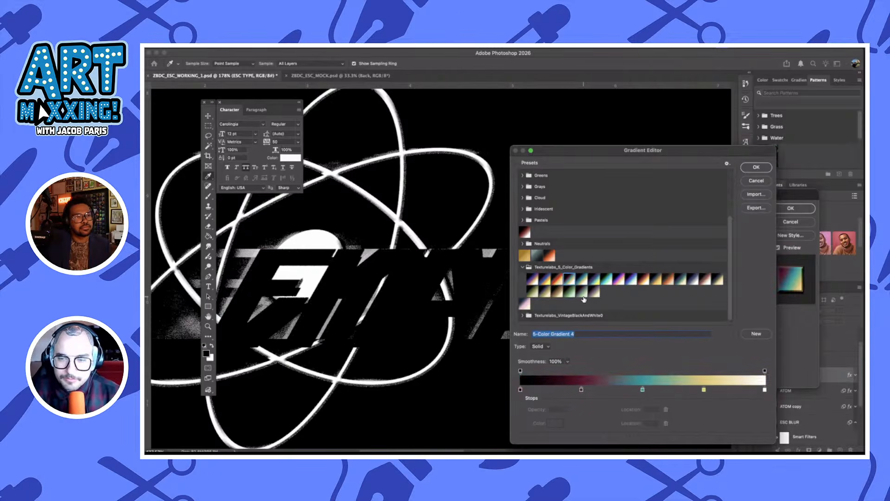
{"action": "left_click", "coordinate": [578, 293]}
{"action": "left_click", "coordinate": [534, 292]}
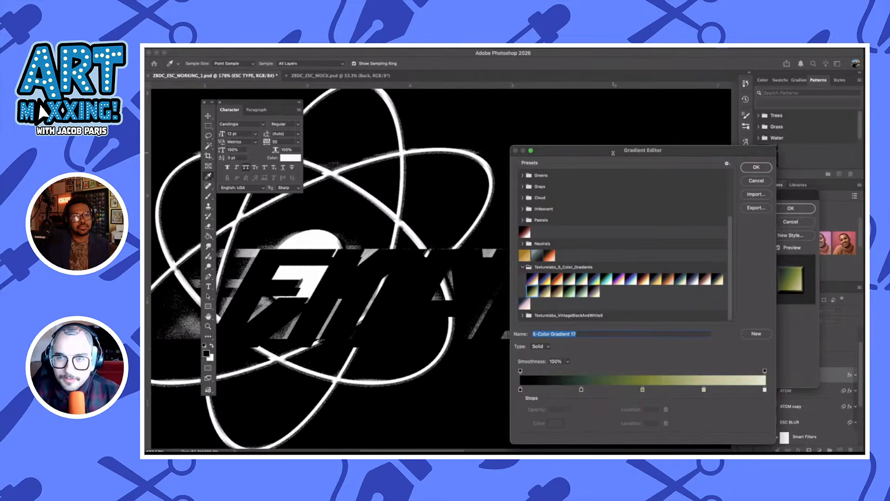
Apply the navy, pink and cream gradient preset to the ESC TYPE gradient overlay
{"action": "left_click", "coordinate": [524, 306]}
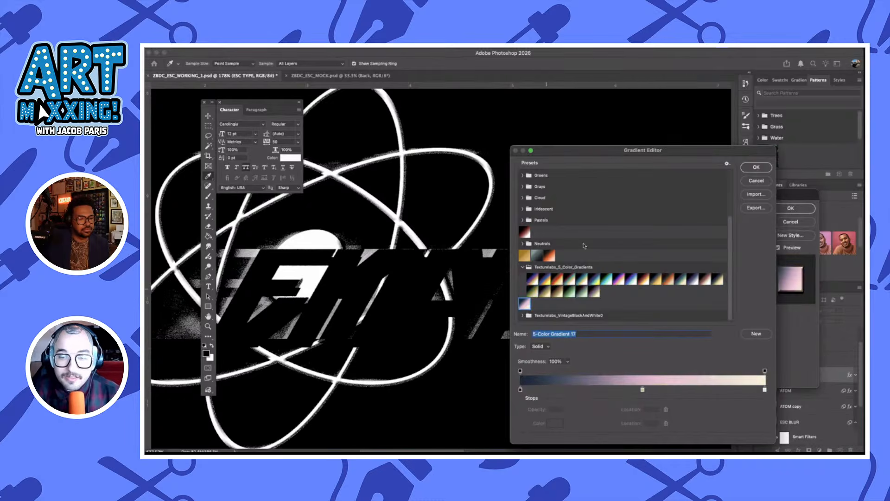
{"action": "left_click_drag", "start_coordinate": [631, 158], "coordinate": [500, 158]}
{"action": "left_click", "coordinate": [626, 167]}
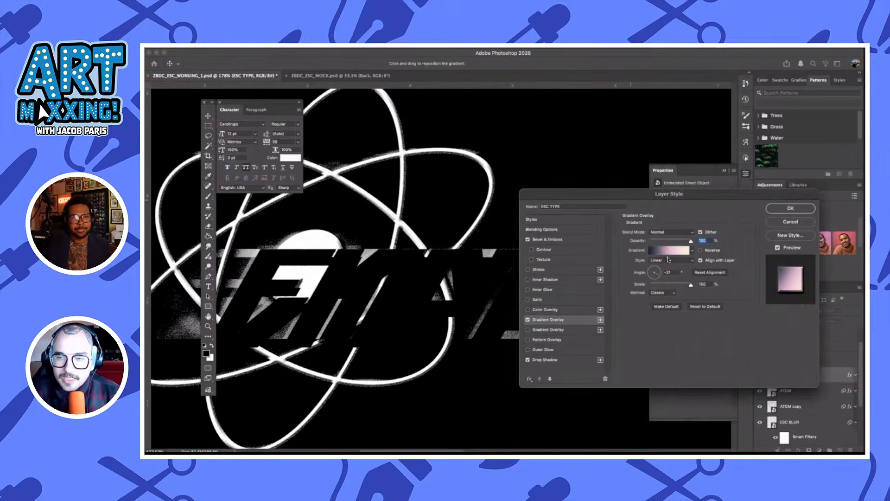
Delete the gradient's dark navy stop and reposition the pink stop to 0% and the cream stop to 85%
{"action": "left_click", "coordinate": [666, 254]}
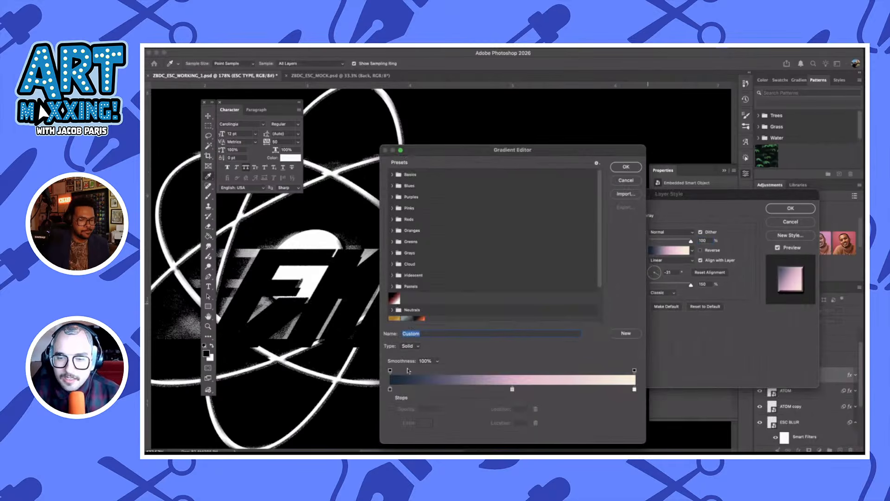
{"action": "left_click", "coordinate": [390, 388]}
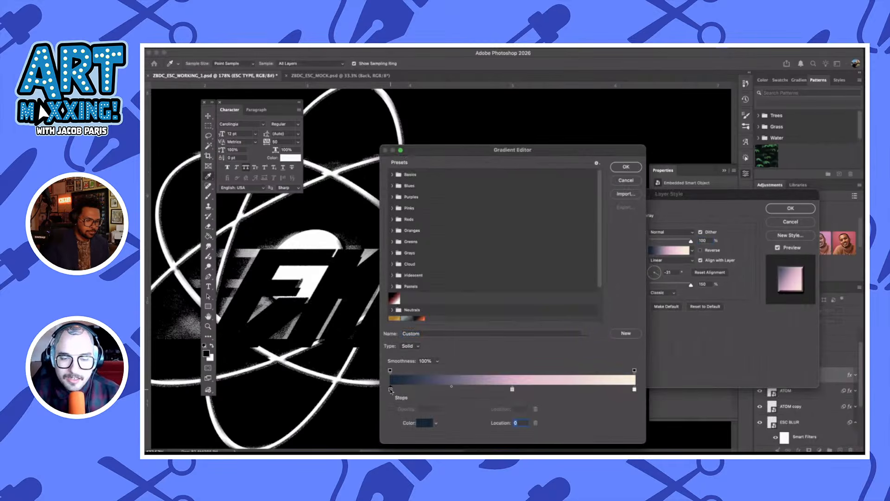
{"action": "left_click", "coordinate": [536, 423]}
{"action": "left_click_drag", "start_coordinate": [513, 390], "coordinate": [390, 390]}
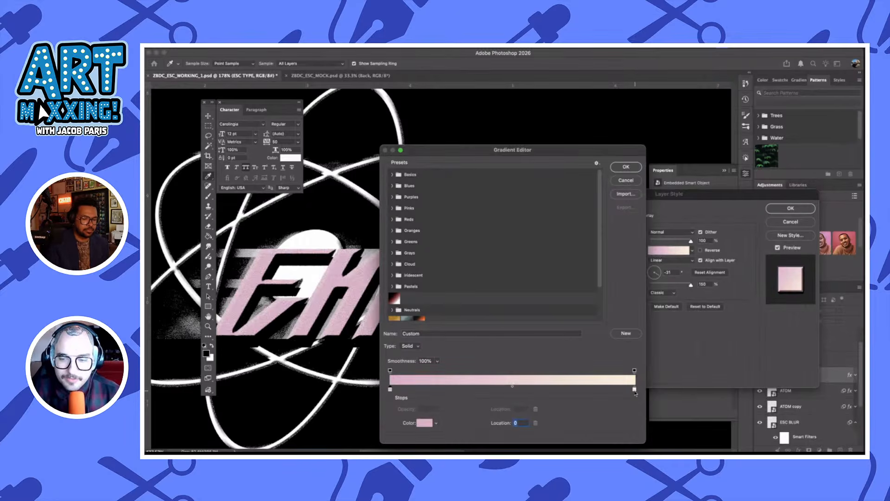
{"action": "left_click_drag", "start_coordinate": [635, 389], "coordinate": [600, 390]}
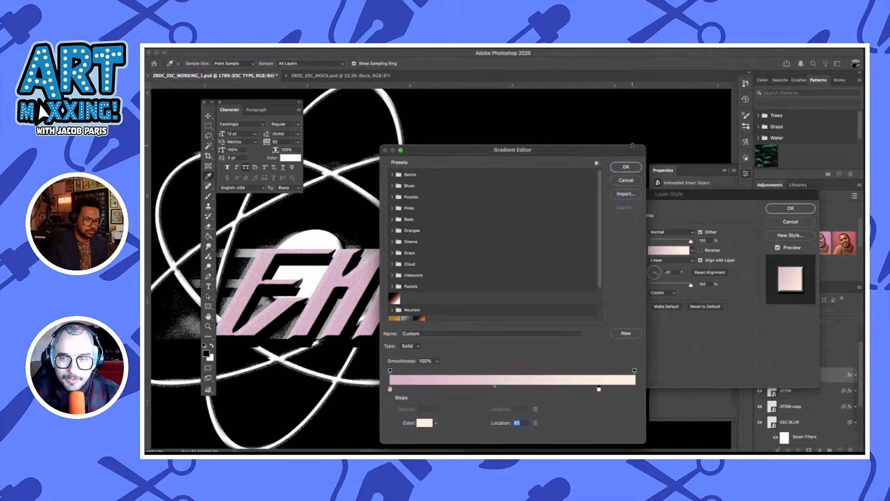
{"action": "left_click", "coordinate": [628, 168]}
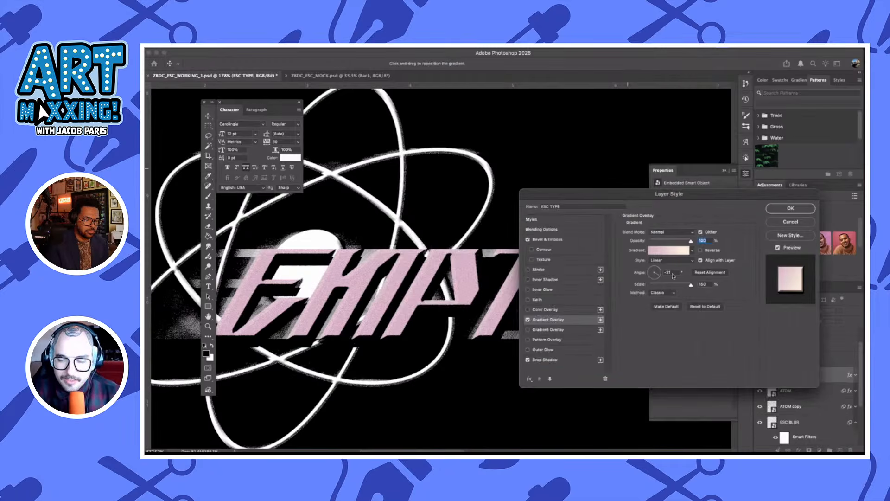
Set the gradient overlay's angle to 63° and scale to 84%, and move the gradient's cream stop to 42%
{"action": "left_click", "coordinate": [656, 270]}
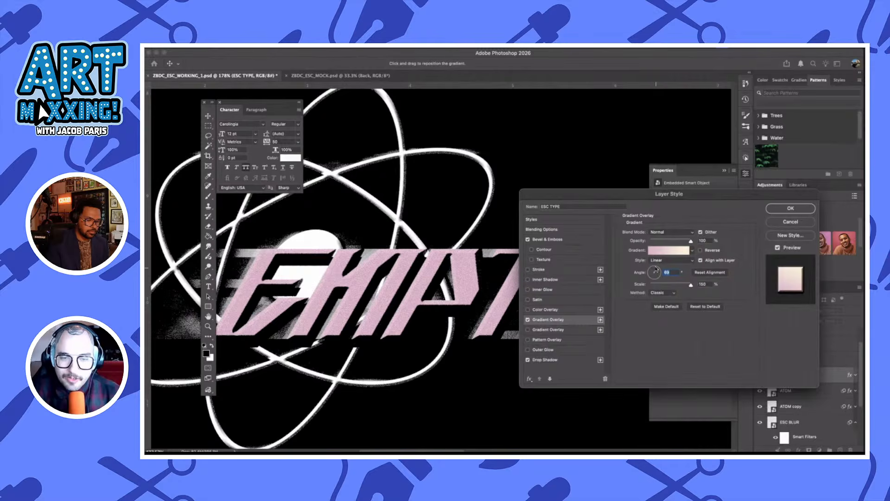
{"action": "left_click_drag", "start_coordinate": [657, 269], "coordinate": [674, 283]}
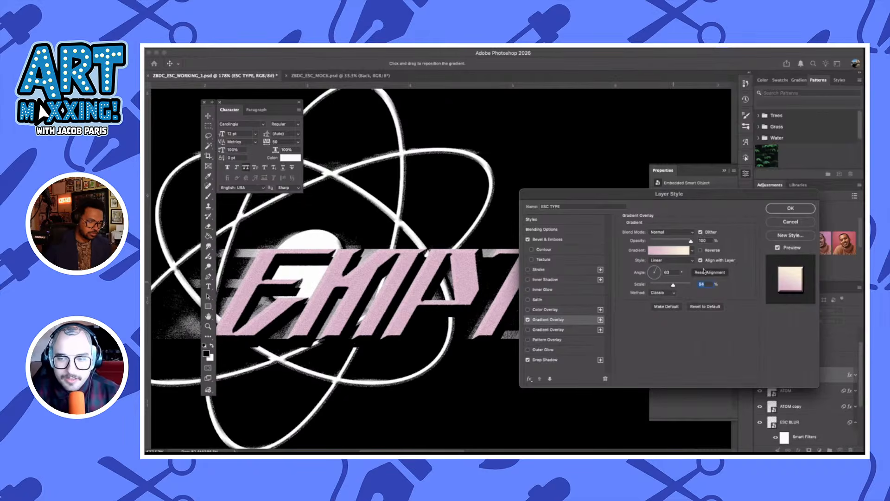
{"action": "left_click", "coordinate": [673, 248]}
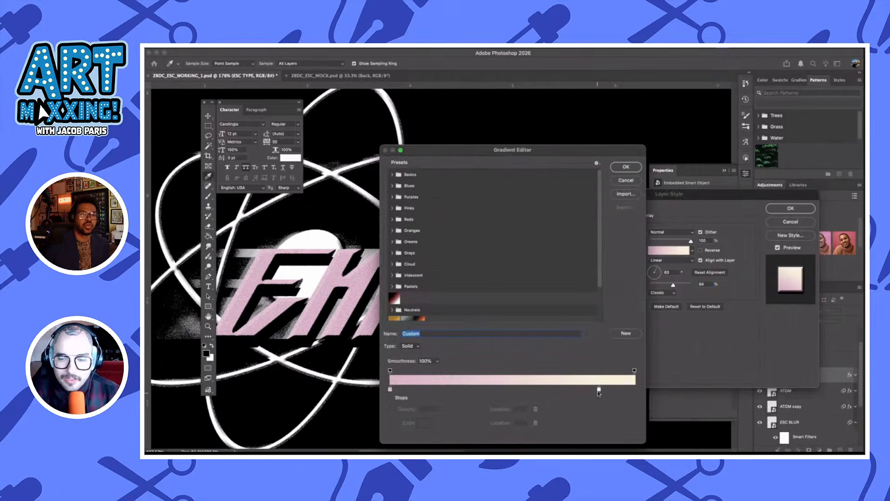
{"action": "left_click_drag", "start_coordinate": [599, 389], "coordinate": [493, 388]}
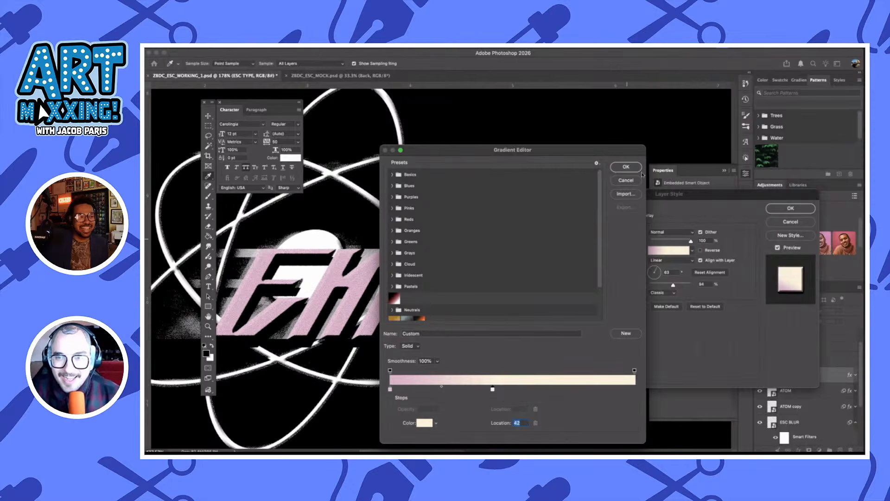
{"action": "left_click", "coordinate": [627, 167]}
Set the gradient overlay's angle to 88° and scale to 73%, and open its gradient for editing
{"action": "left_click_drag", "start_coordinate": [615, 198], "coordinate": [629, 256]}
{"action": "left_click_drag", "start_coordinate": [661, 218], "coordinate": [676, 200]}
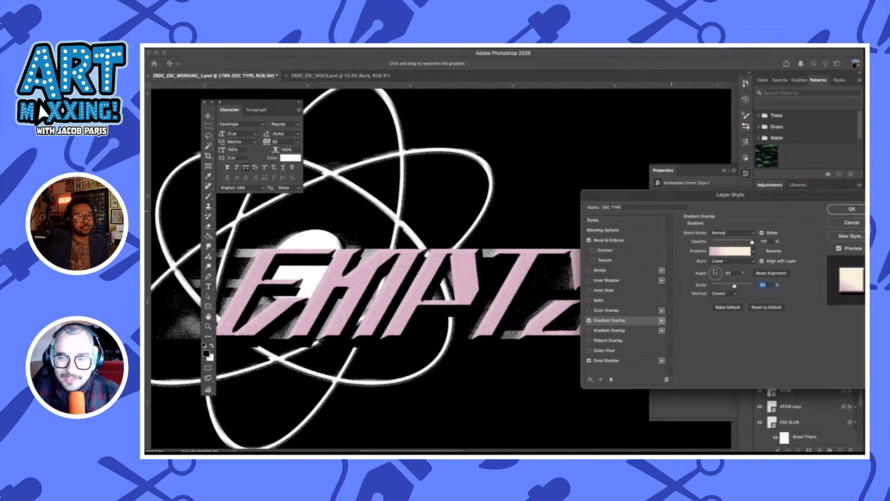
{"action": "left_click_drag", "start_coordinate": [716, 271], "coordinate": [728, 285]}
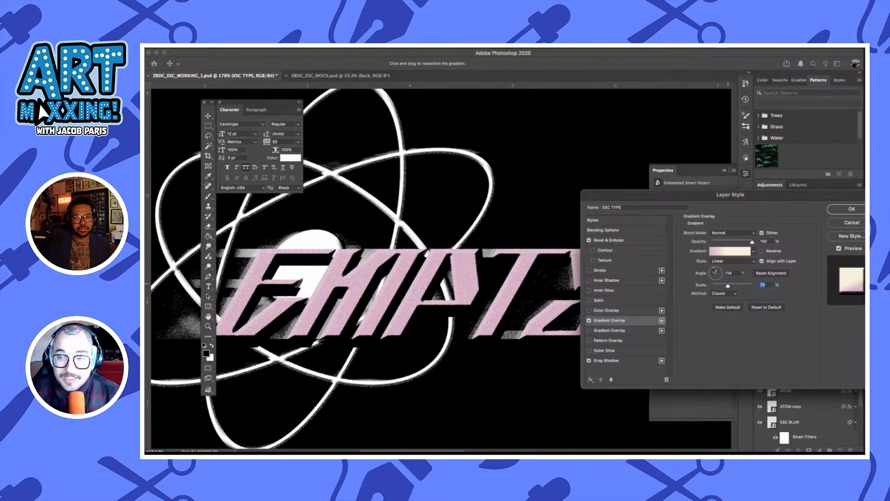
{"action": "left_click", "coordinate": [714, 270]}
{"action": "left_click", "coordinate": [717, 269]}
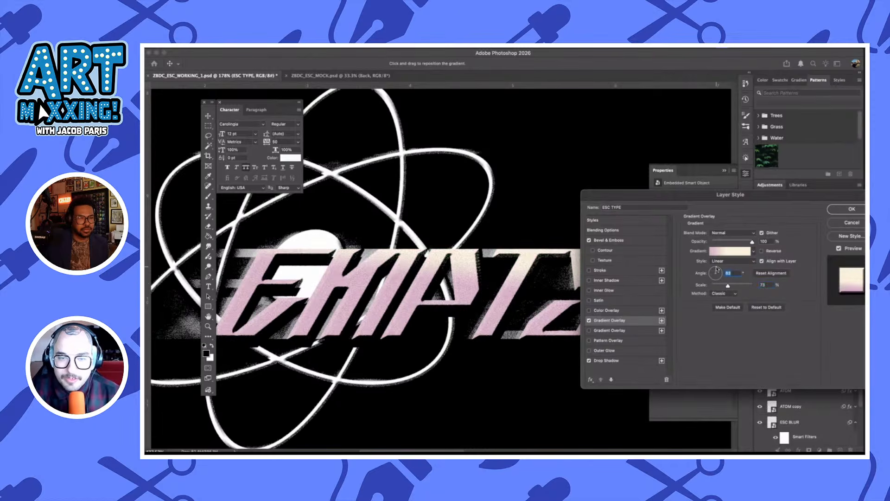
{"action": "left_click", "coordinate": [715, 270]}
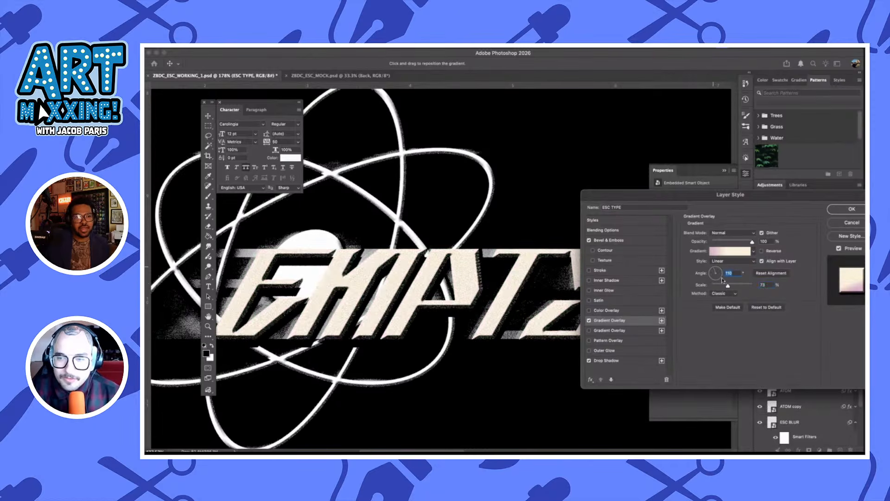
{"action": "mouse_move", "coordinate": [728, 285]}
{"action": "left_mouse_down"}
{"action": "mouse_move", "coordinate": [751, 286]}
{"action": "mouse_move", "coordinate": [715, 285]}
{"action": "left_mouse_up"}
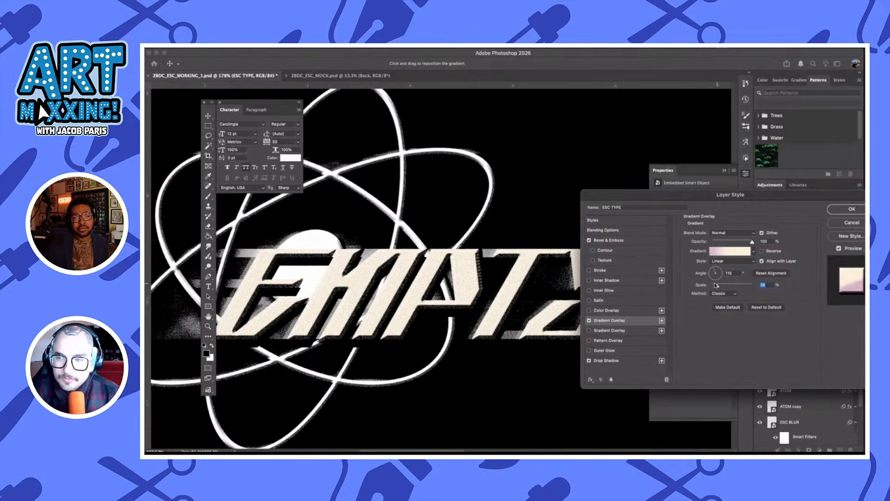
{"action": "left_click", "coordinate": [716, 270]}
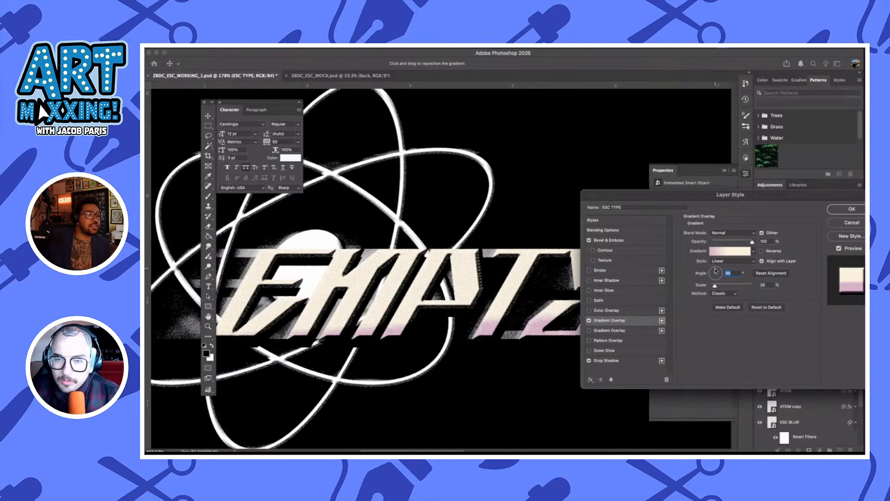
{"action": "left_click", "coordinate": [715, 271]}
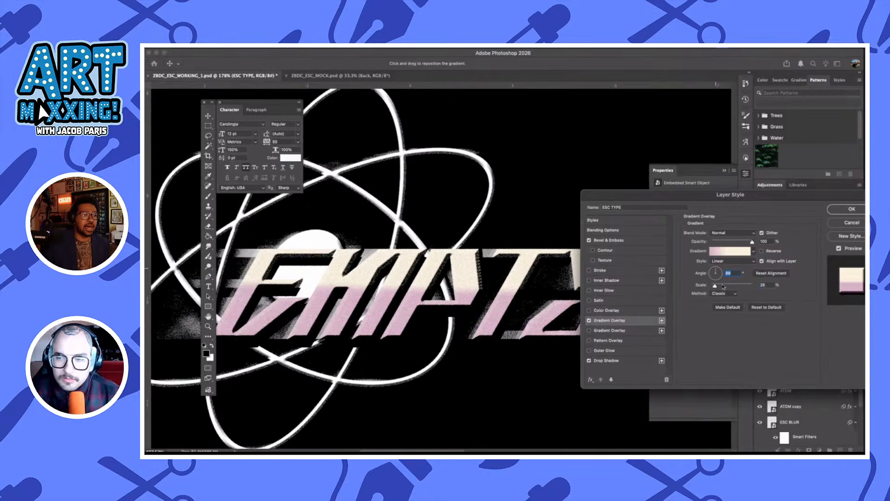
{"action": "left_click", "coordinate": [723, 285]}
{"action": "left_click", "coordinate": [728, 286]}
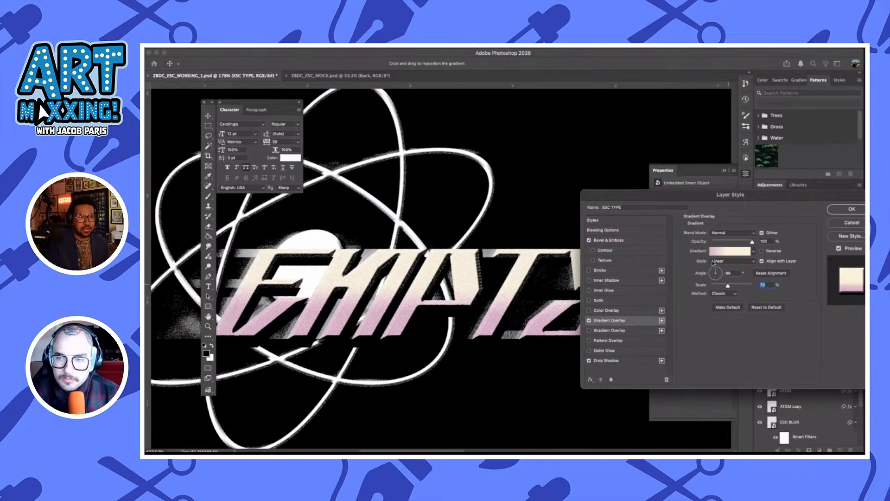
{"action": "left_click", "coordinate": [729, 254]}
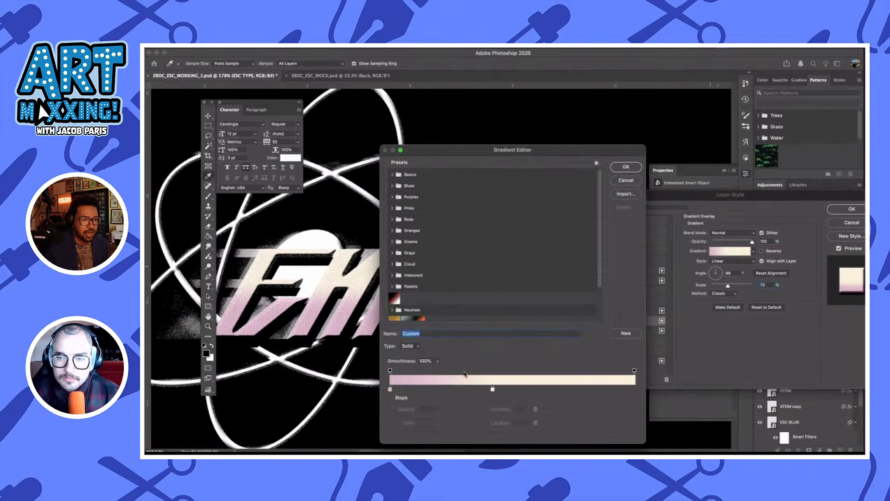
{"action": "left_click", "coordinate": [391, 392]}
{"action": "key", "text": "super+z"}
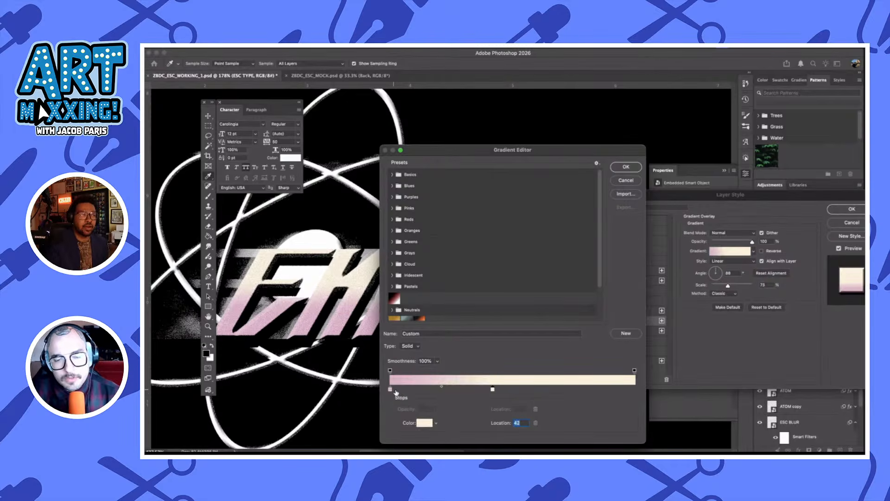
{"action": "left_click", "coordinate": [395, 391]}
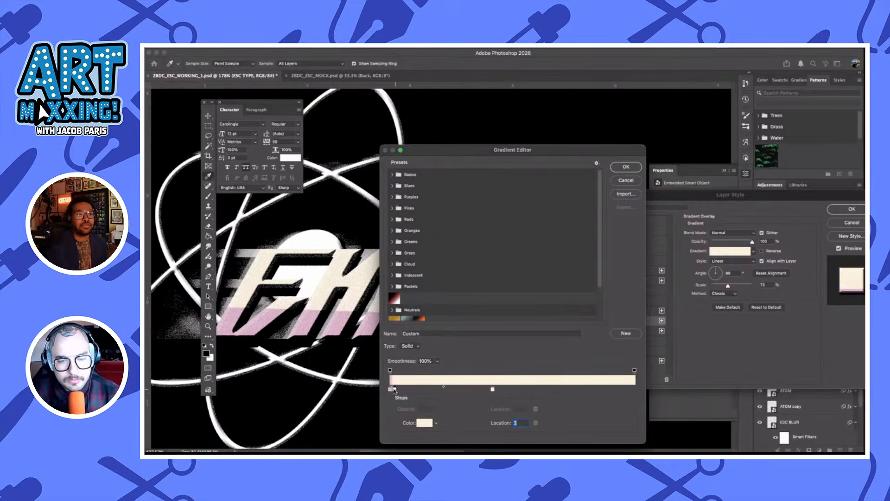
{"action": "left_click", "coordinate": [424, 423]}
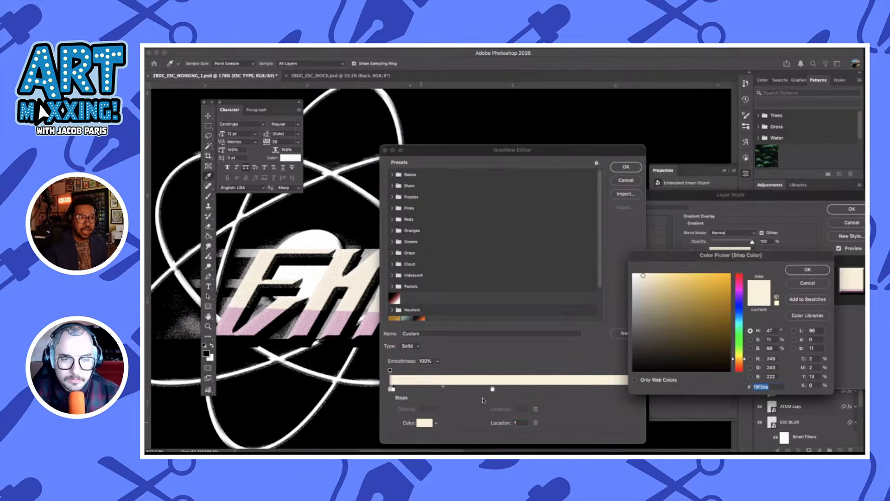
{"action": "left_click", "coordinate": [807, 283]}
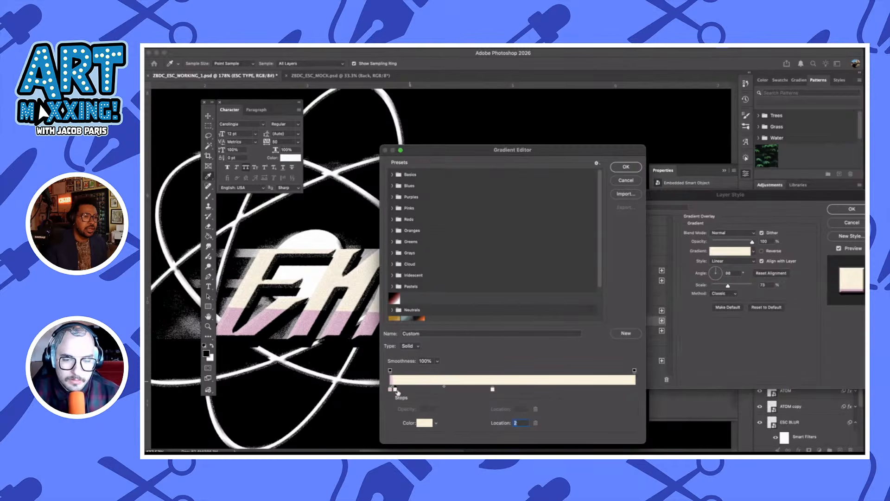
{"action": "left_click", "coordinate": [535, 423]}
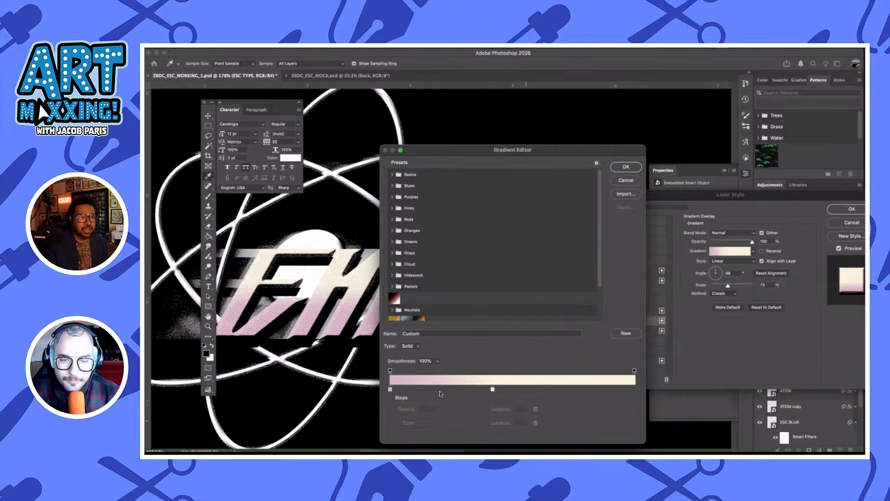
Recolor the gradient's pink stop at 0% to light orange ed943d
{"action": "double_click", "coordinate": [390, 389]}
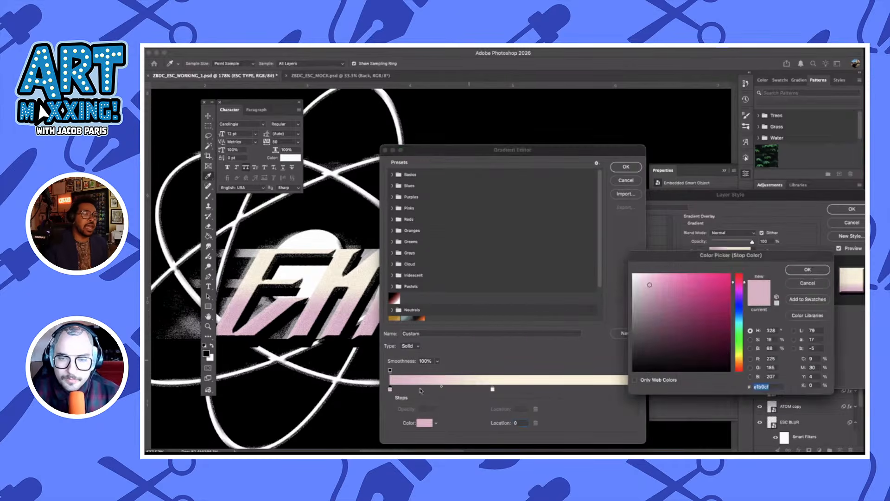
{"action": "left_click", "coordinate": [740, 363]}
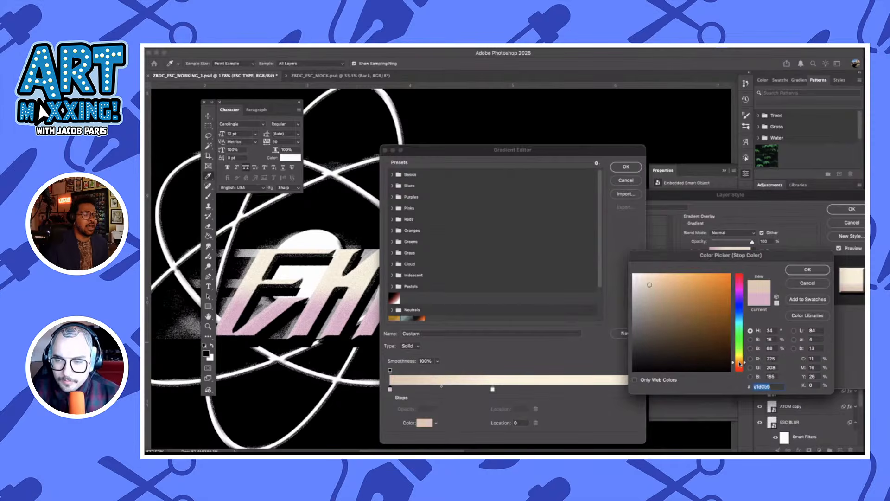
{"action": "left_click", "coordinate": [719, 286]}
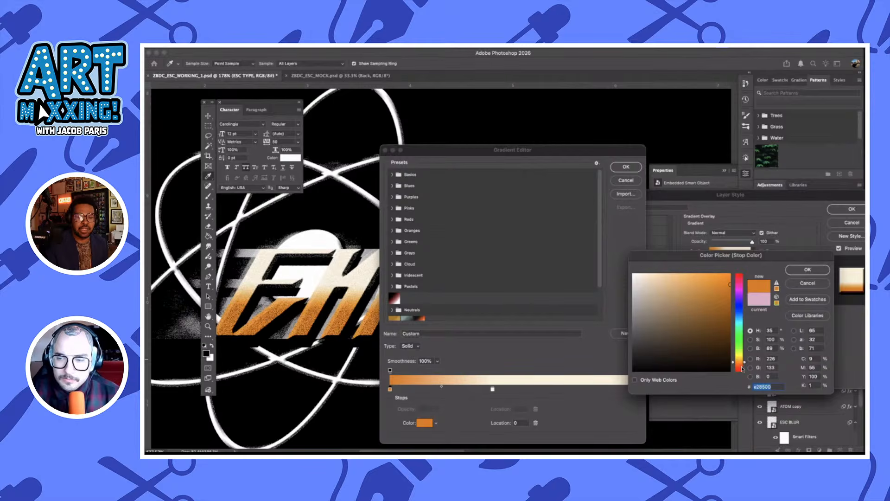
{"action": "left_click_drag", "start_coordinate": [739, 361], "coordinate": [739, 371]}
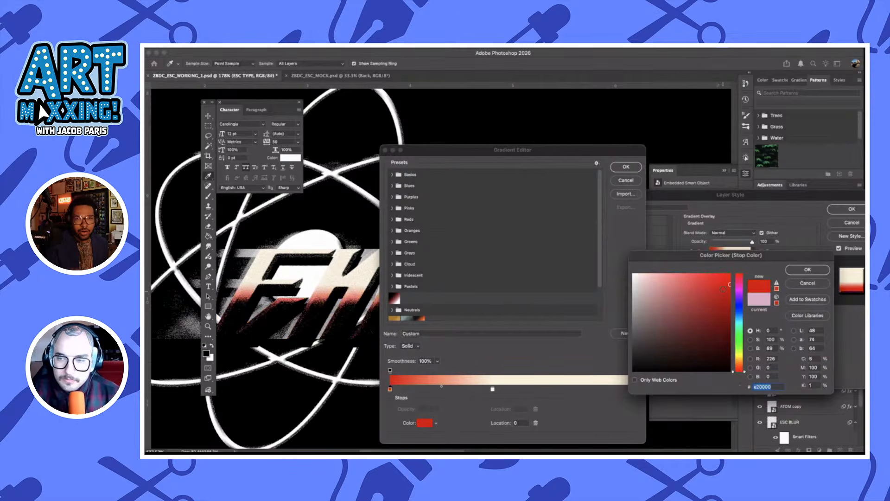
{"action": "left_click", "coordinate": [710, 276]}
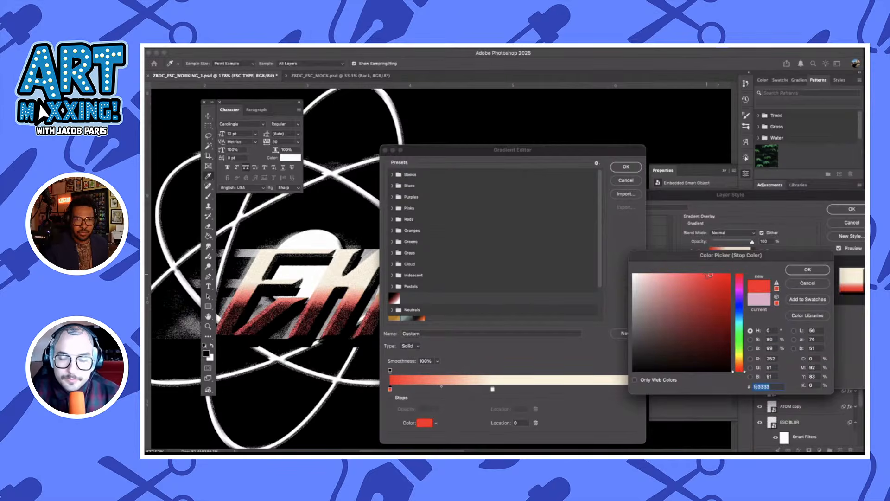
{"action": "left_click_drag", "start_coordinate": [711, 275], "coordinate": [707, 271]}
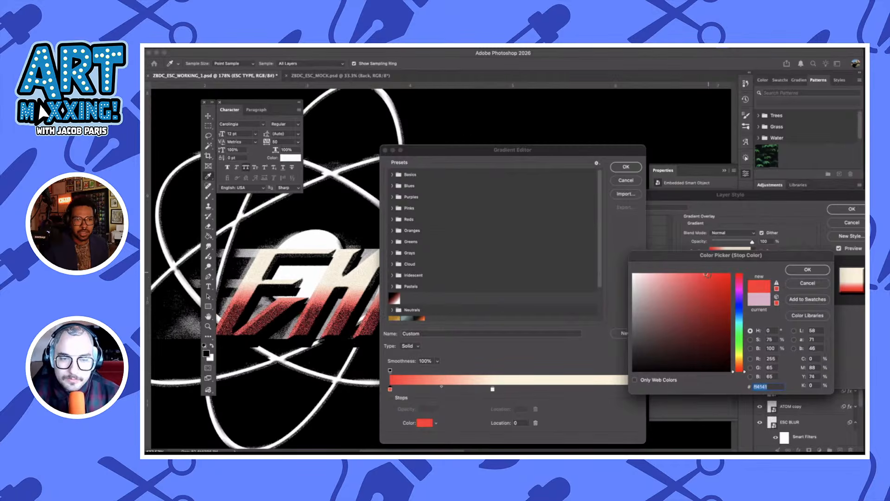
{"action": "left_click", "coordinate": [705, 280]}
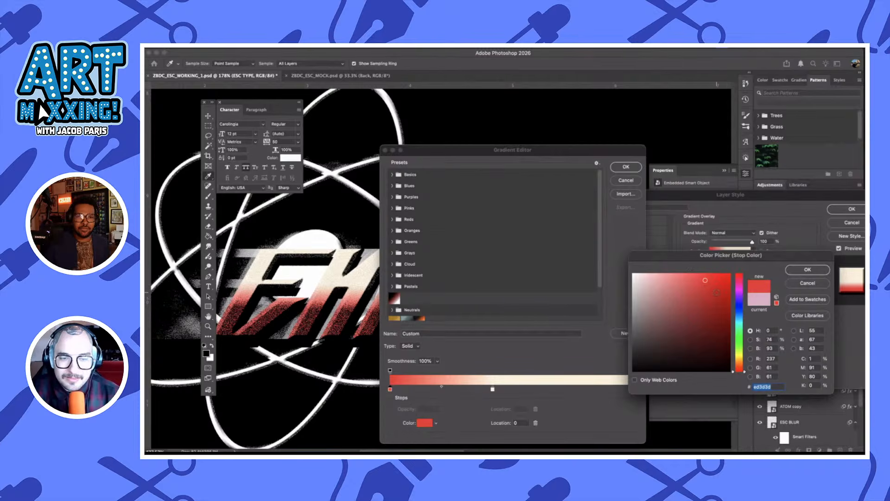
{"action": "left_click", "coordinate": [741, 364]}
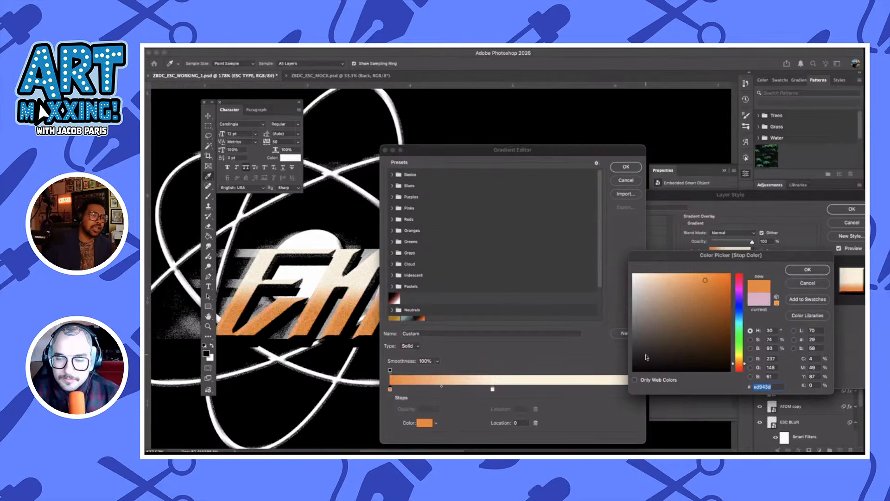
{"action": "left_click", "coordinate": [808, 270]}
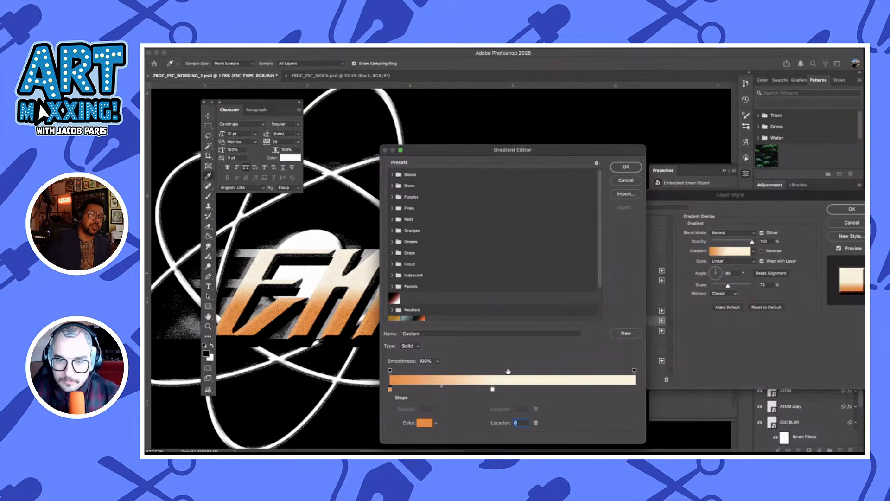
Duplicate the cream stop to the gradient's 100% end, recolor the 42% stop to yellow ffd133, and apply the ESC TYPE layer style
{"action": "left_click", "coordinate": [493, 390]}
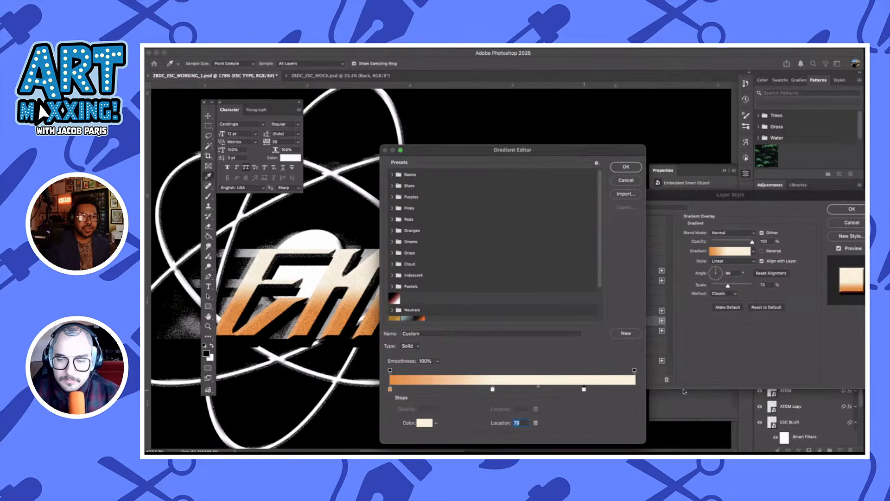
{"action": "left_click", "coordinate": [634, 391]}
{"action": "left_click", "coordinate": [493, 390]}
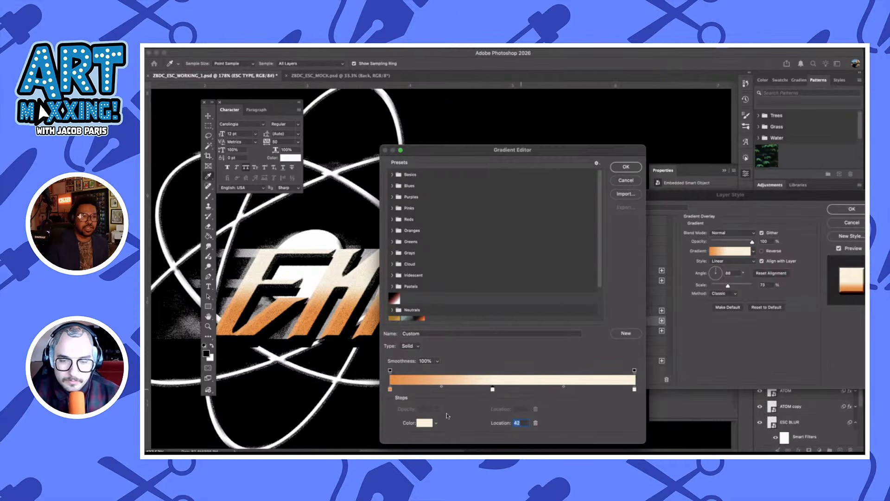
{"action": "left_click", "coordinate": [426, 423]}
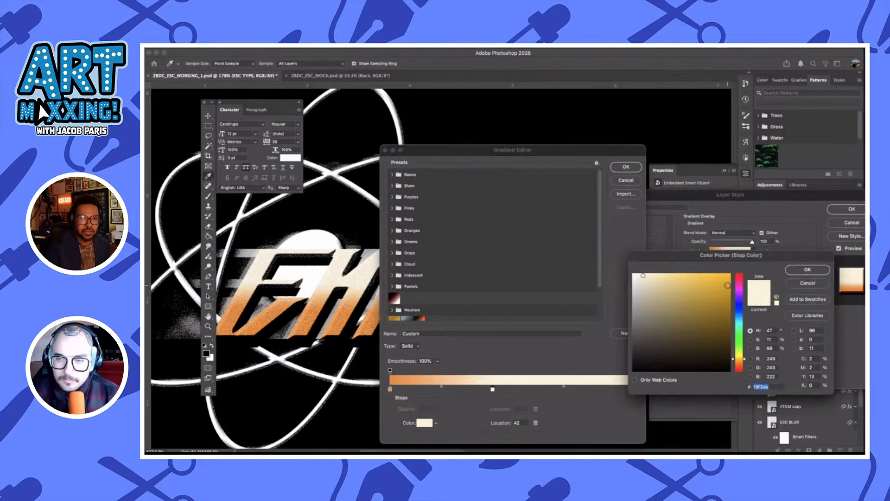
{"action": "left_click_drag", "start_coordinate": [727, 290], "coordinate": [711, 274]}
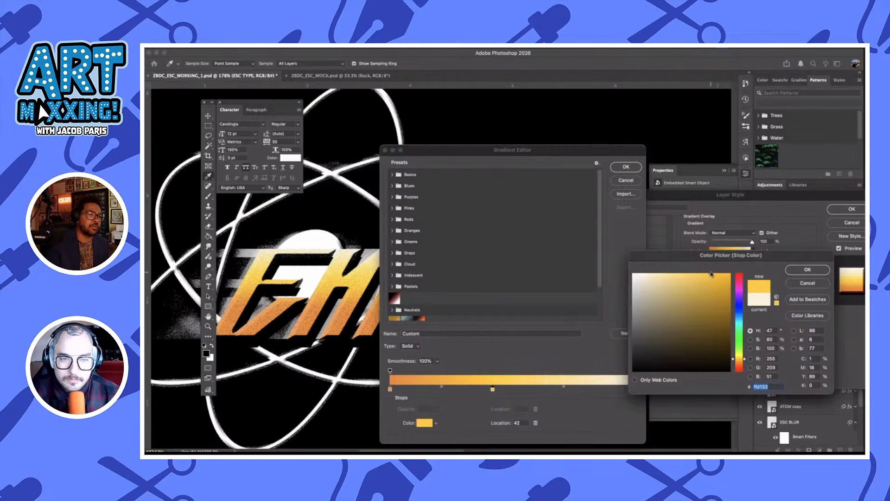
{"action": "left_click", "coordinate": [808, 269]}
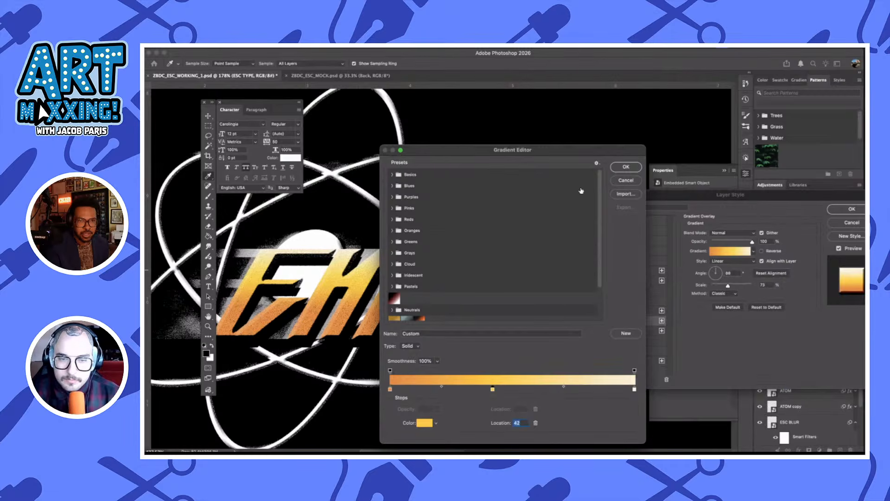
{"action": "left_click", "coordinate": [634, 170]}
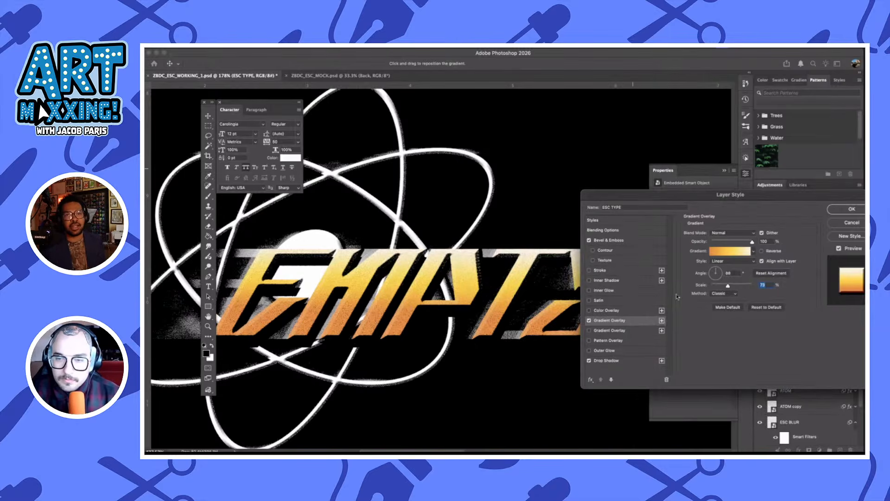
{"action": "left_click", "coordinate": [852, 208]}
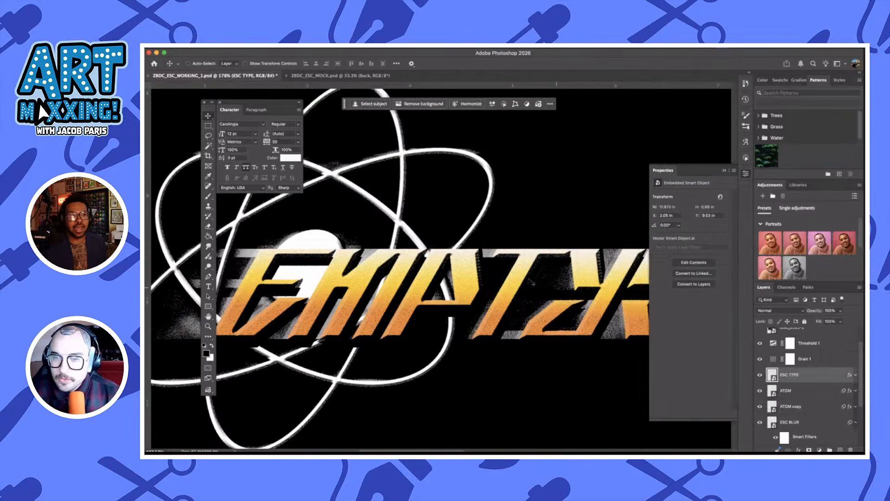
Add a Color Overlay effect to the ESC BLUR layer
{"action": "left_click", "coordinate": [812, 391]}
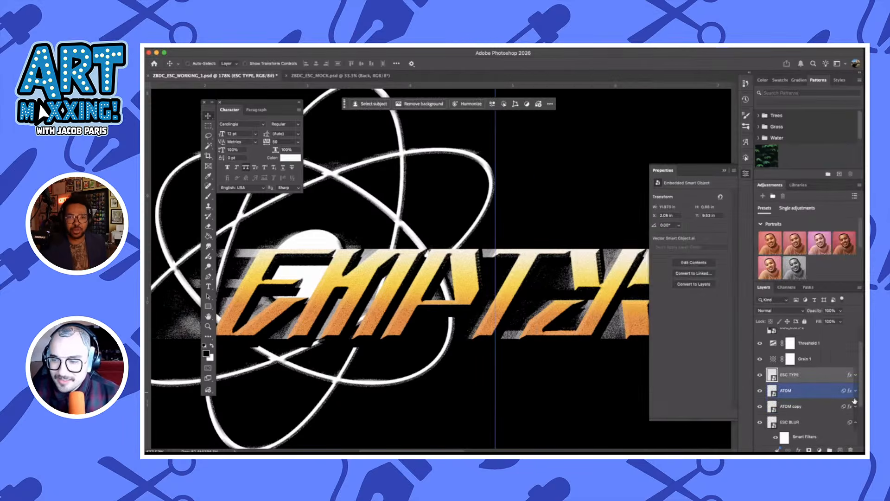
{"action": "left_click", "coordinate": [831, 423]}
{"action": "scroll", "coordinate": [827, 408], "scroll_direction": "down", "scroll_amount": 2}
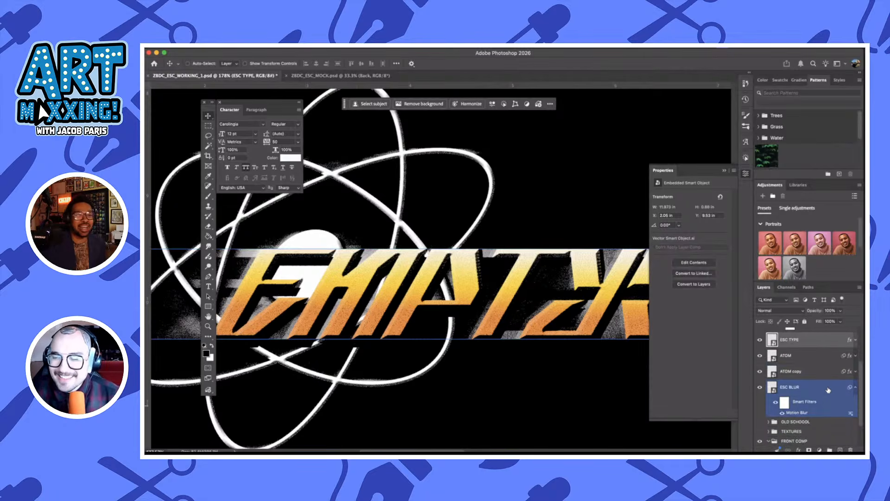
{"action": "double_click", "coordinate": [828, 390]}
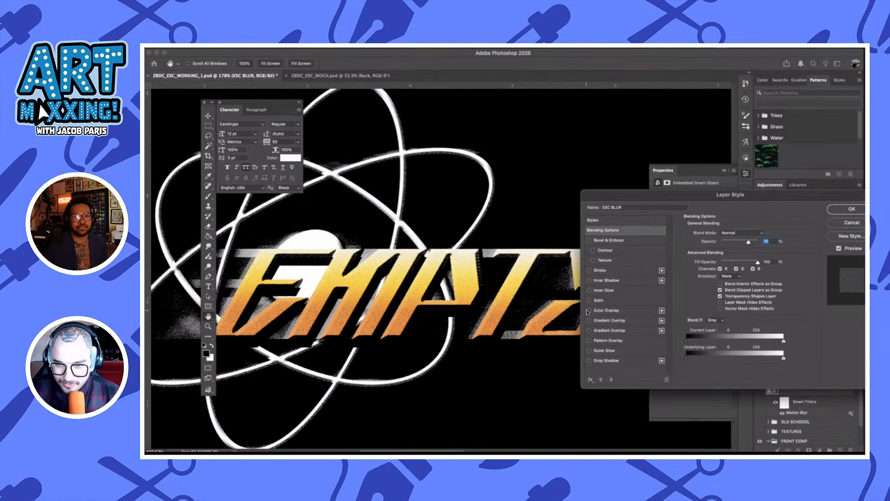
{"action": "left_click", "coordinate": [594, 311]}
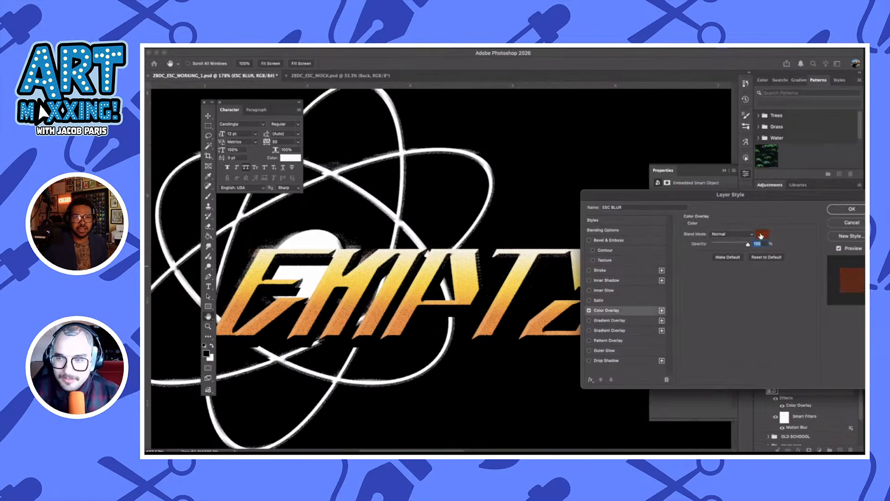
Set the ESC BLUR color overlay to light orange ffaf3c and apply the layer style
{"action": "left_click", "coordinate": [763, 234]}
{"action": "left_click", "coordinate": [705, 278]}
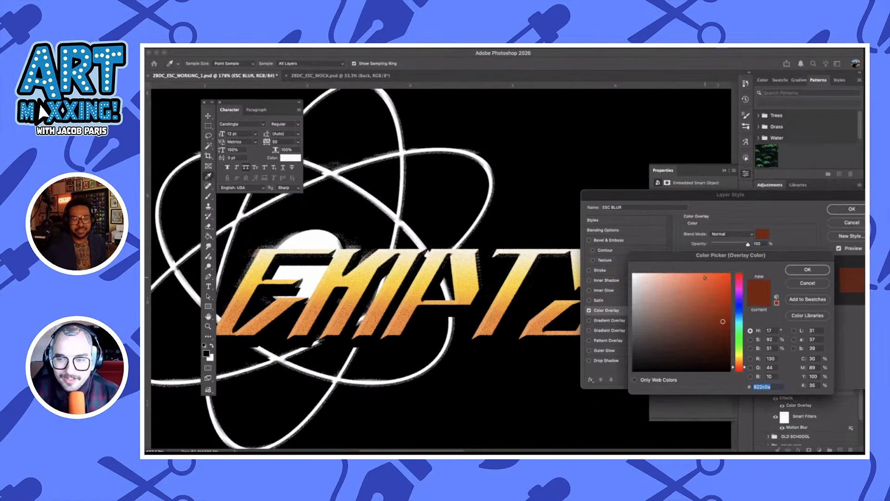
{"action": "left_click", "coordinate": [682, 280]}
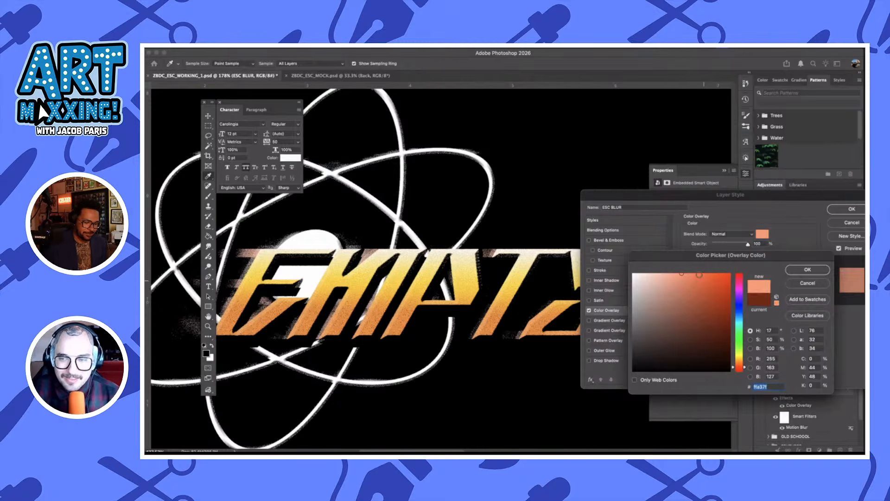
{"action": "left_click_drag", "start_coordinate": [699, 275], "coordinate": [700, 255]}
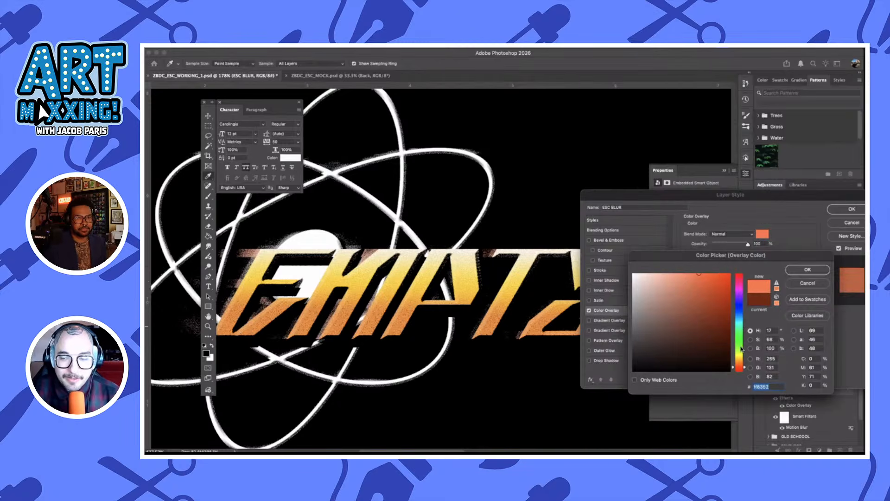
{"action": "left_click_drag", "start_coordinate": [738, 364], "coordinate": [738, 360]}
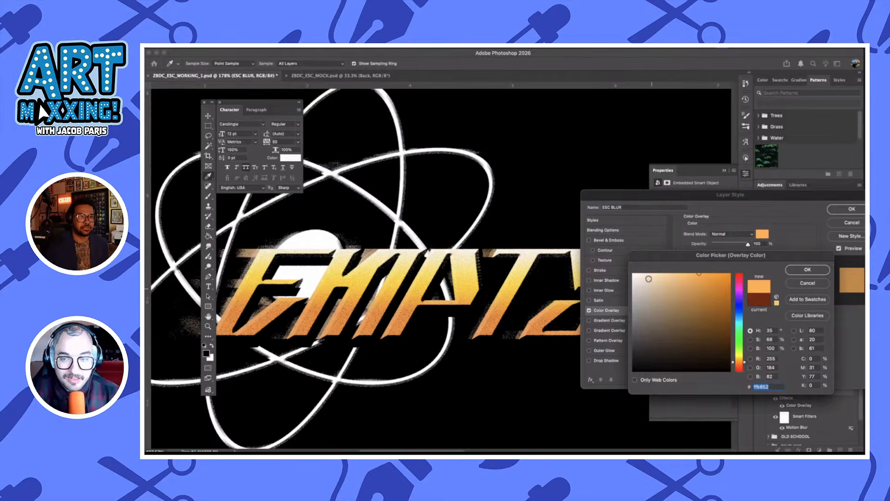
{"action": "left_click", "coordinate": [716, 274]}
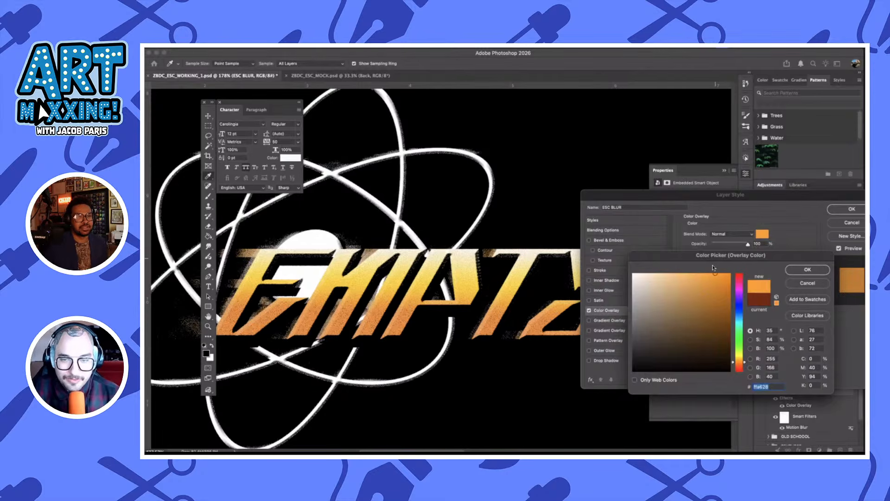
{"action": "left_click", "coordinate": [708, 274]}
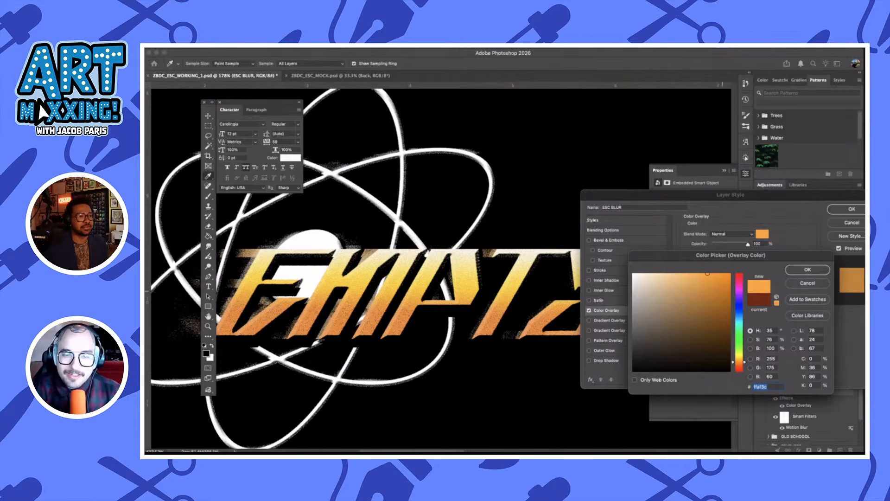
{"action": "left_click", "coordinate": [808, 270]}
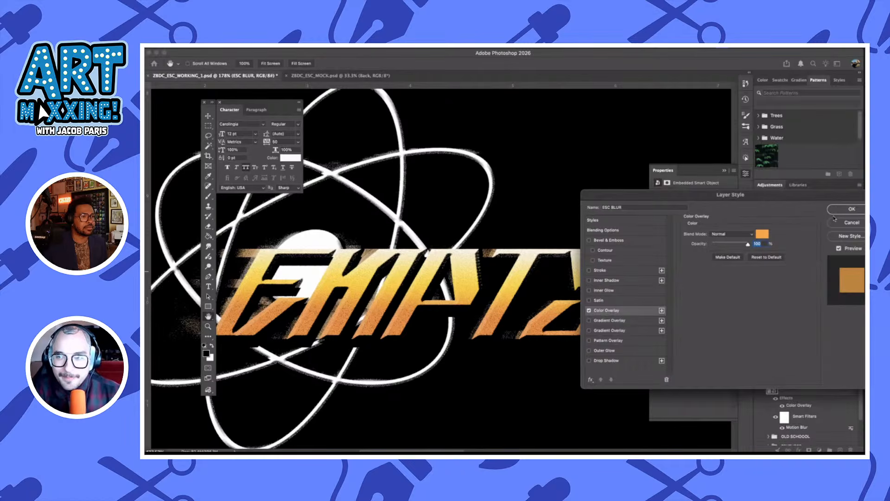
{"action": "left_click", "coordinate": [852, 209]}
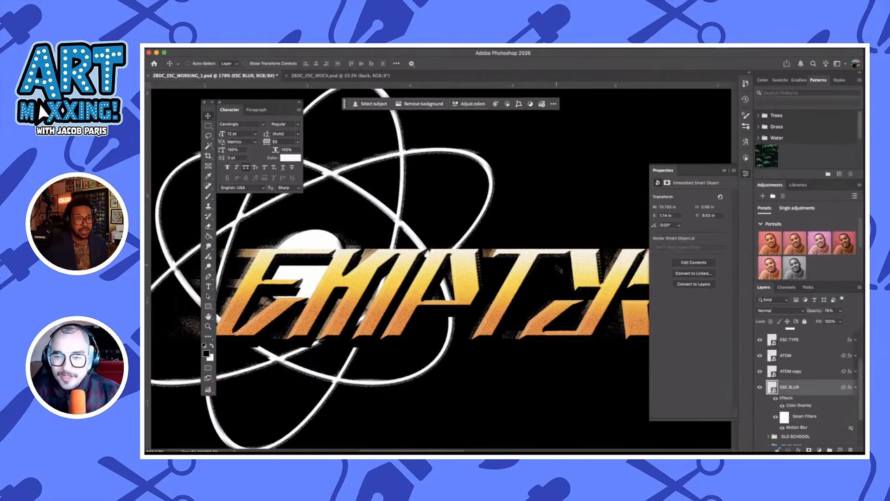
Toggle the visibility of the ESC TYPE and ATOM layers off and on to examine what each contributes to the lockup
{"action": "scroll", "coordinate": [538, 279], "scroll_direction": "down", "scroll_amount": 2}
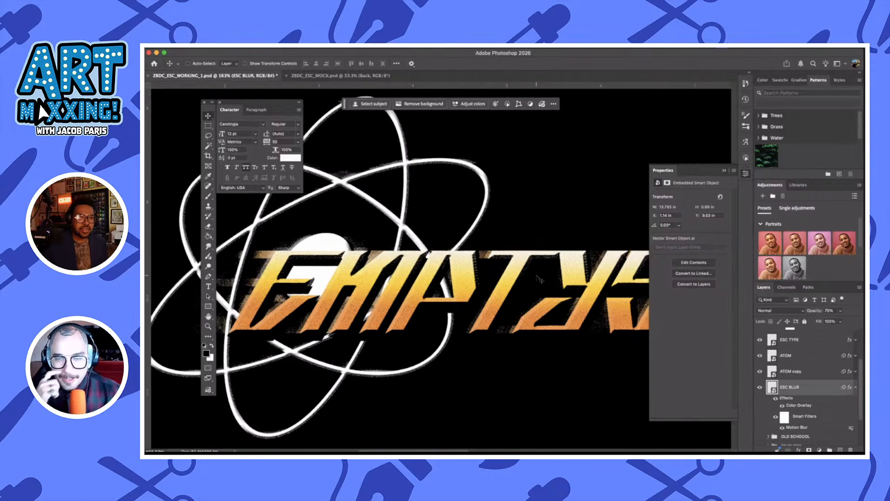
{"action": "scroll", "coordinate": [818, 388], "scroll_direction": "down", "scroll_amount": 3}
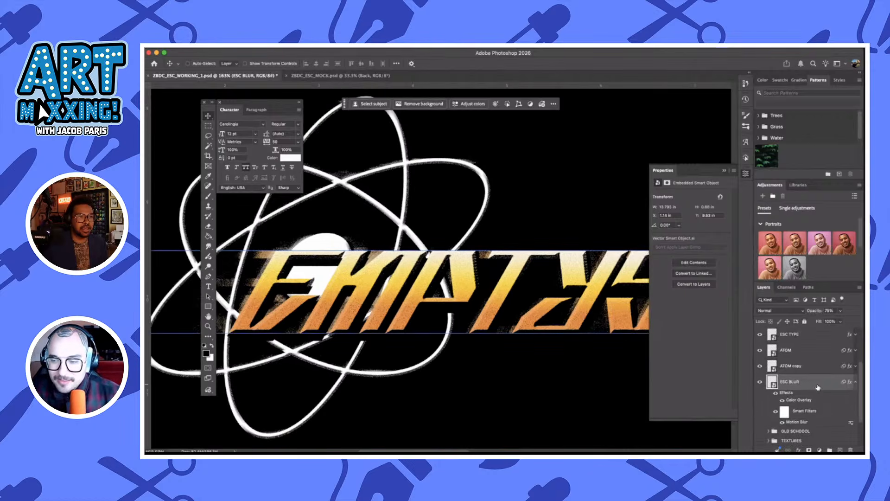
{"action": "scroll", "coordinate": [818, 388], "scroll_direction": "up", "scroll_amount": 5}
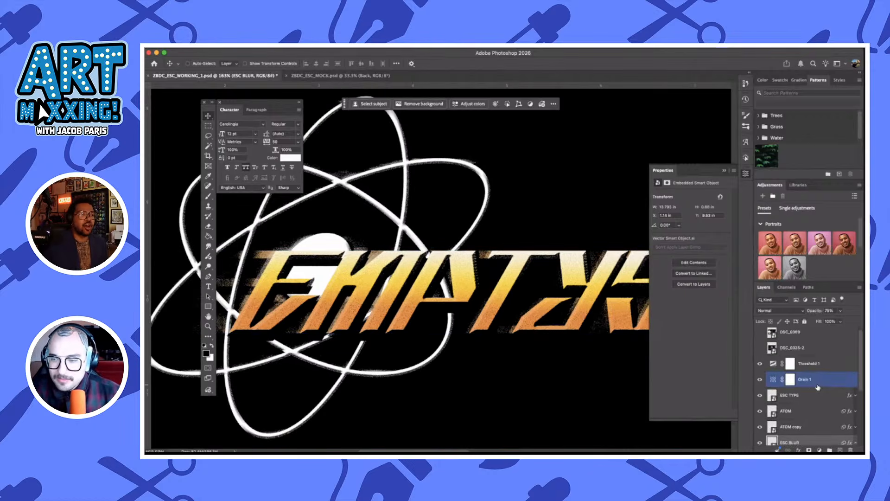
{"action": "left_click", "coordinate": [763, 377]}
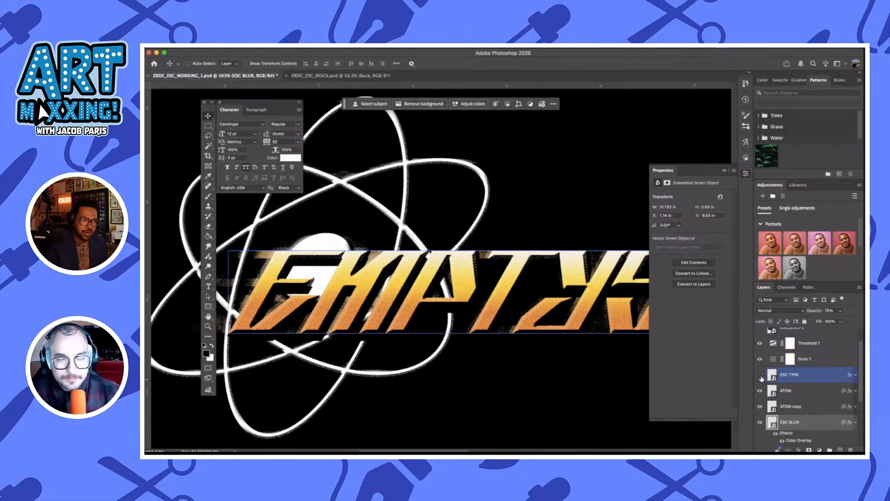
{"action": "left_click", "coordinate": [761, 378]}
{"action": "left_click", "coordinate": [762, 377]}
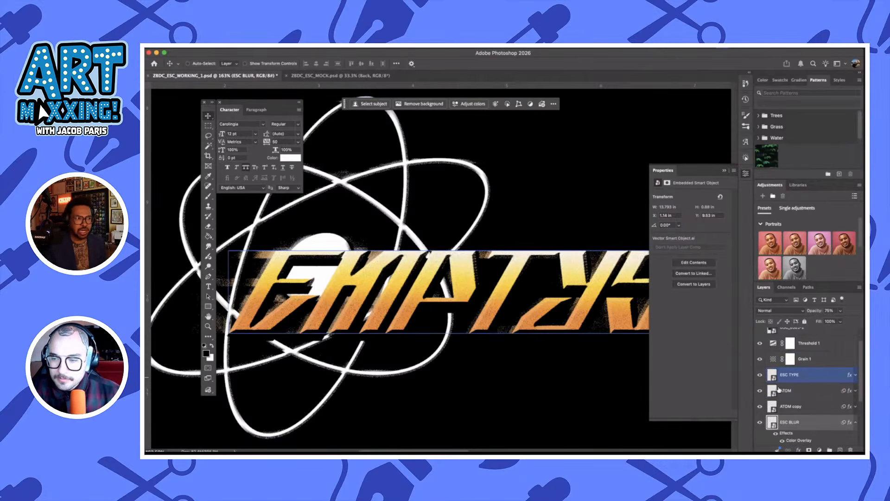
{"action": "left_click", "coordinate": [759, 391]}
{"action": "left_click", "coordinate": [759, 391]}
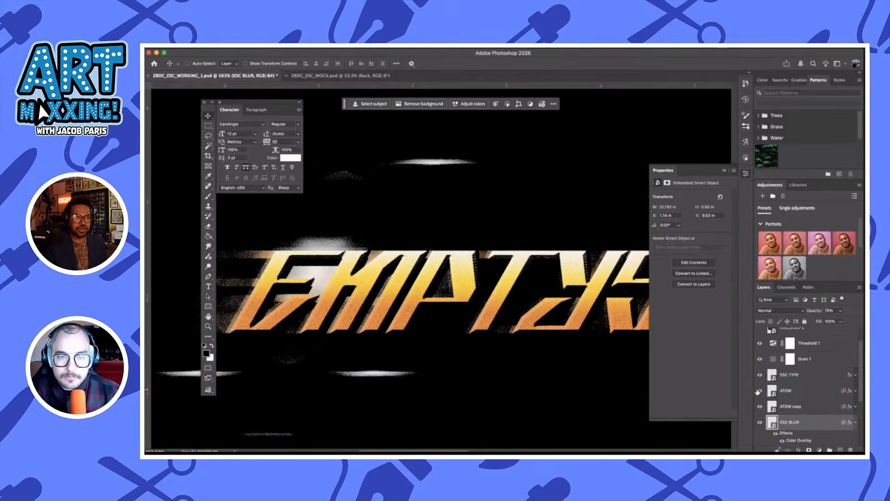
{"action": "left_click", "coordinate": [759, 391]}
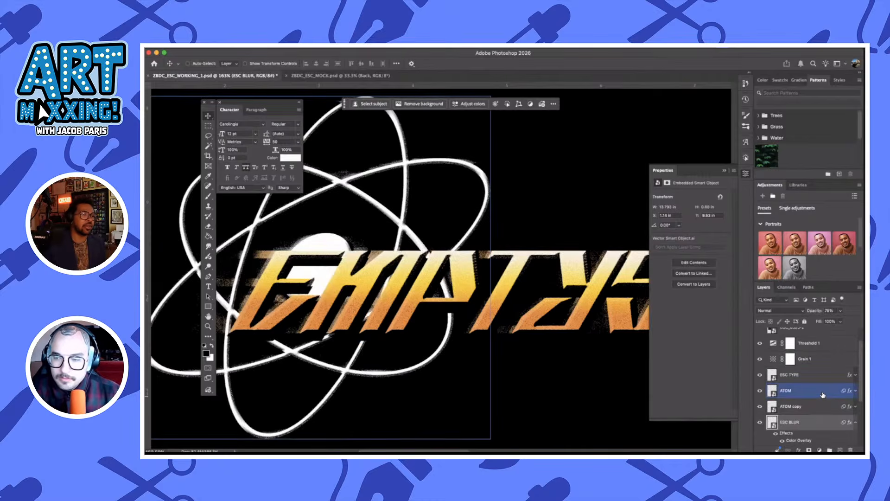
Open the layer style settings of the ATOM layer
{"action": "double_click", "coordinate": [823, 394]}
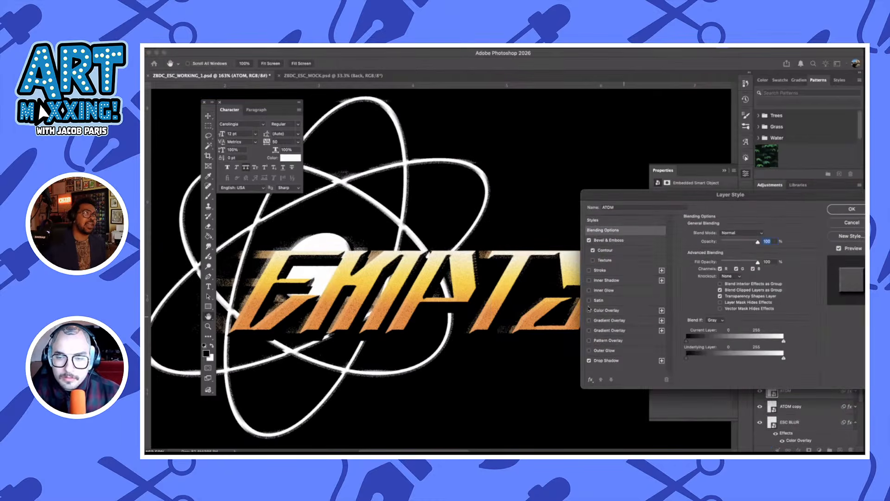
{"action": "left_click", "coordinate": [590, 311]}
{"action": "left_click", "coordinate": [605, 310]}
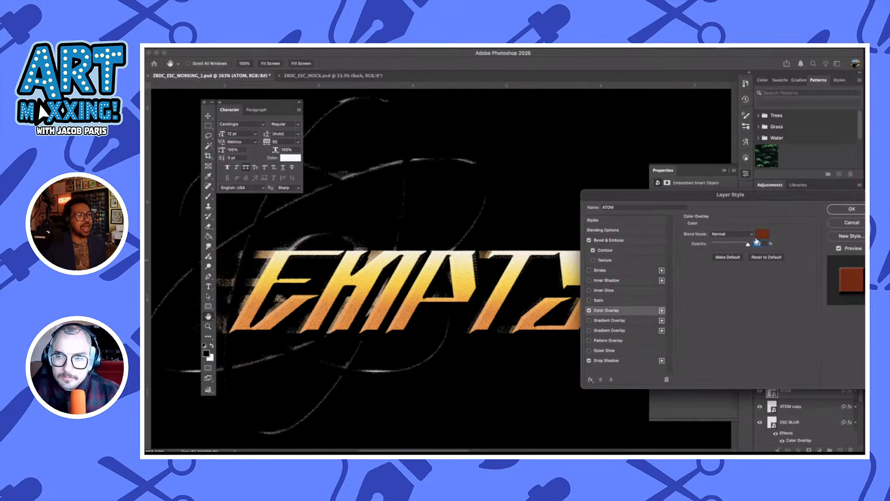
{"action": "left_click", "coordinate": [761, 235]}
{"action": "left_click", "coordinate": [700, 287]}
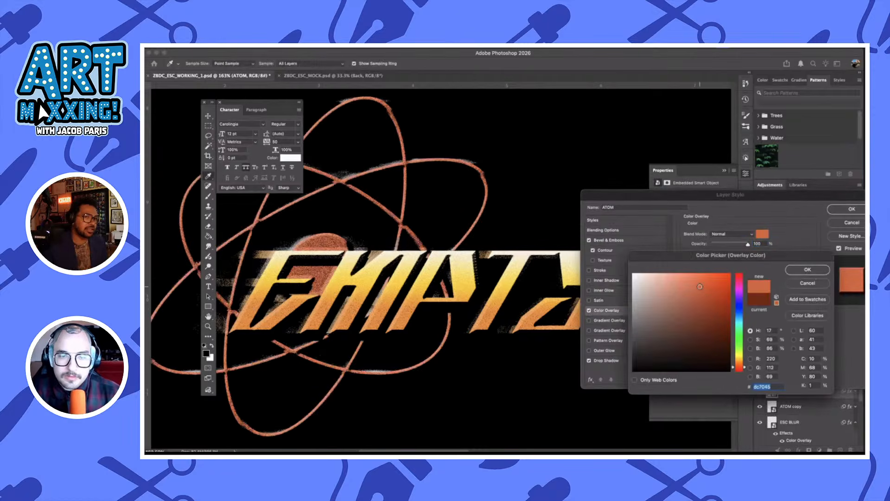
{"action": "left_click", "coordinate": [719, 273]}
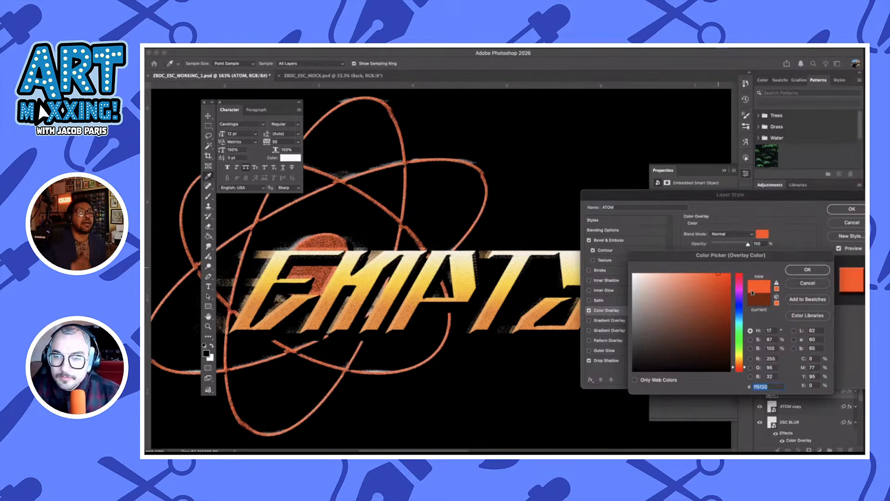
{"action": "left_click", "coordinate": [808, 283]}
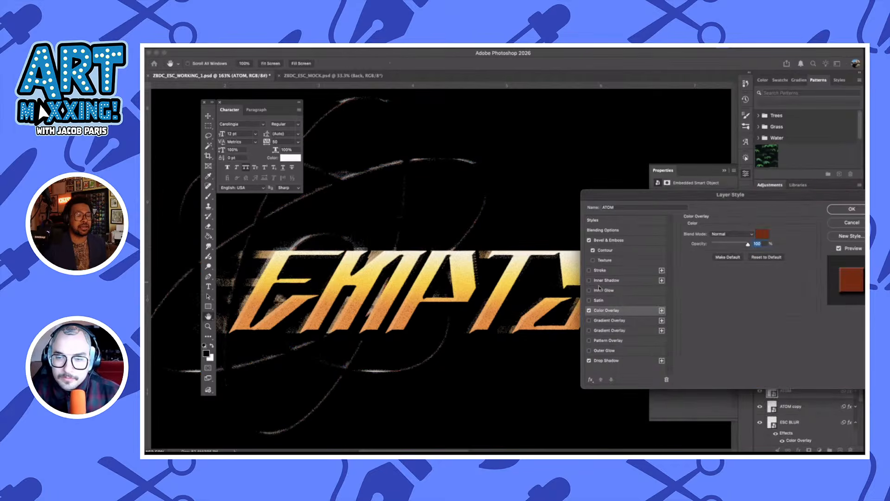
{"action": "left_click", "coordinate": [589, 310]}
{"action": "left_click", "coordinate": [589, 321]}
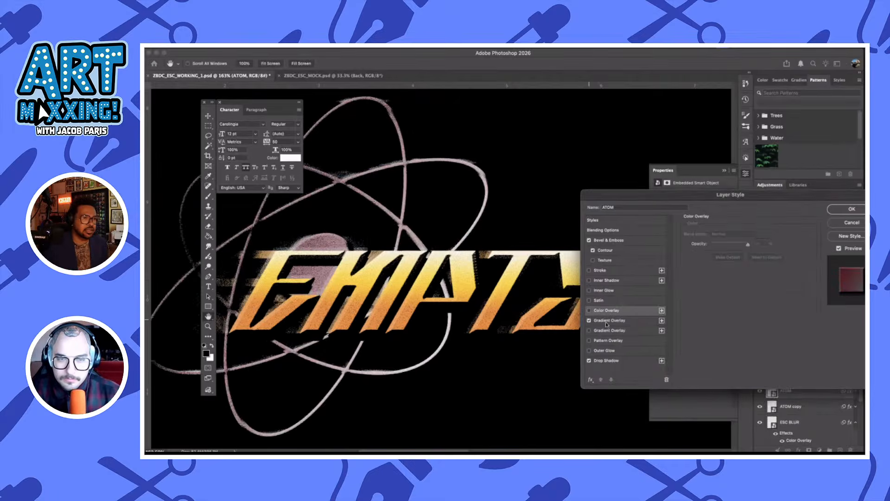
{"action": "left_click", "coordinate": [641, 321]}
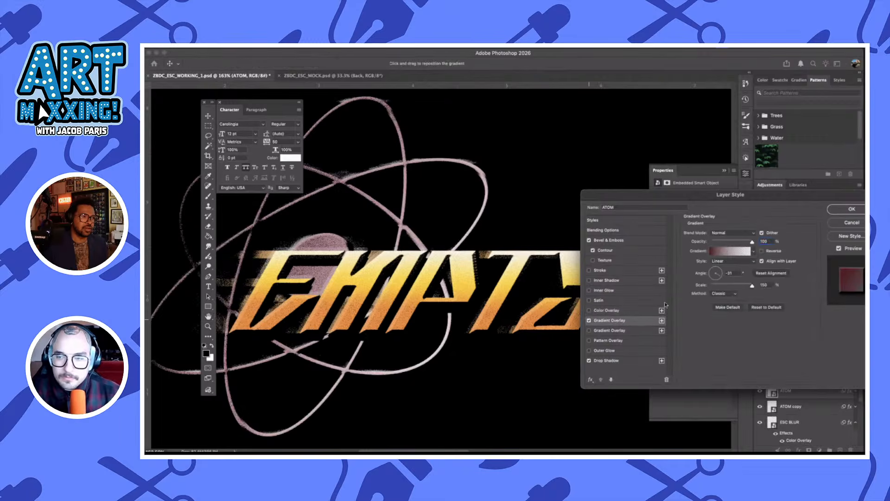
{"action": "left_click", "coordinate": [724, 253]}
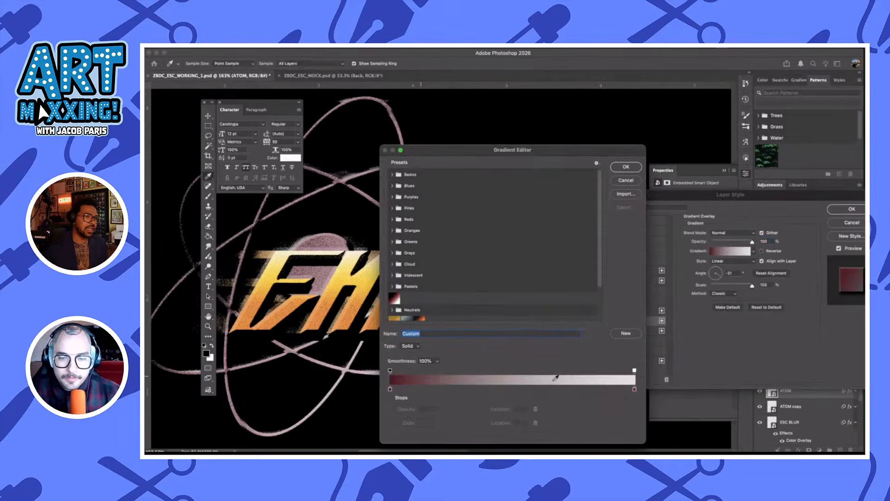
{"action": "left_click", "coordinate": [630, 181]}
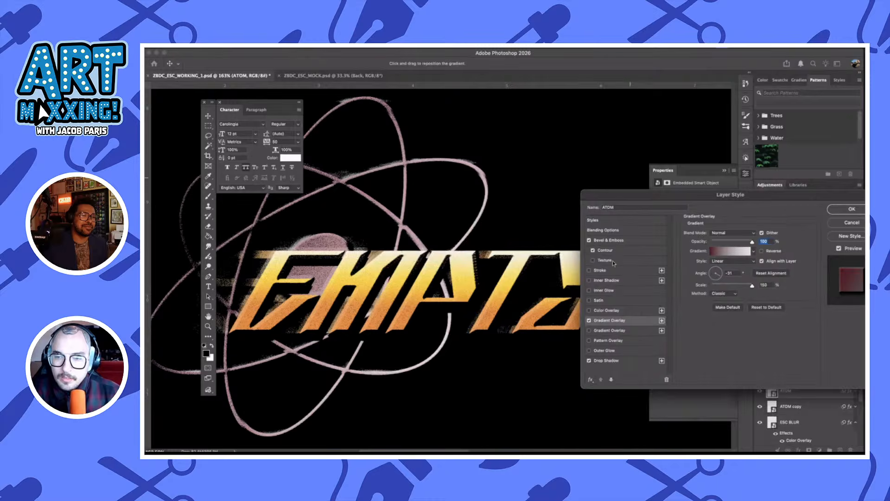
{"action": "left_click", "coordinate": [590, 321]}
Enable the lower of the ATOM layer's two Gradient Overlay effects and recolor its gradient's 0% stop to gold ad940b
{"action": "left_click", "coordinate": [589, 331]}
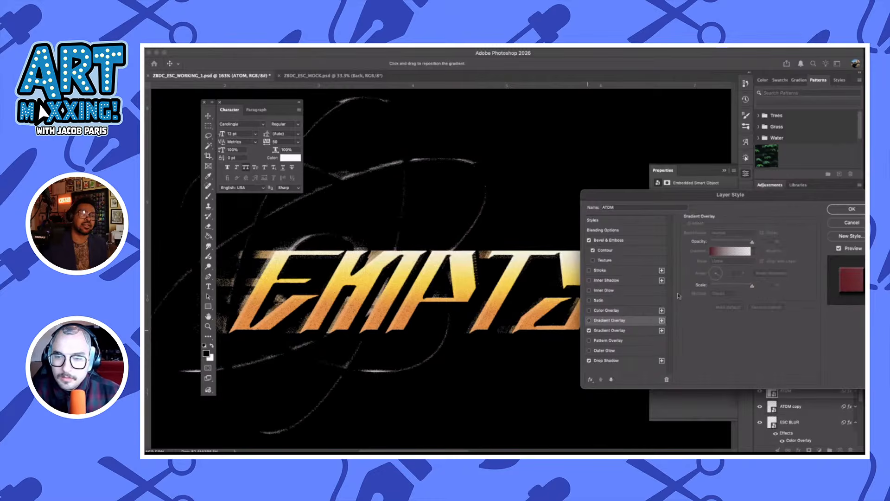
{"action": "left_click", "coordinate": [609, 331]}
{"action": "left_click", "coordinate": [735, 252]}
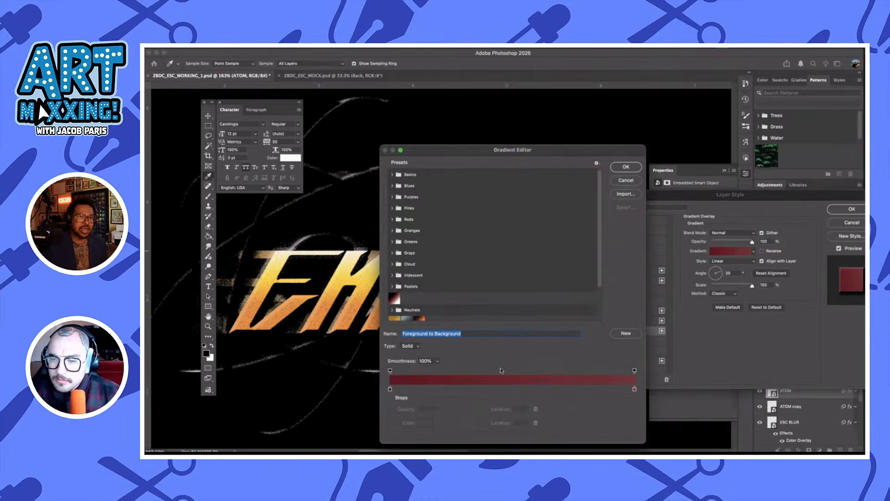
{"action": "left_click", "coordinate": [390, 390]}
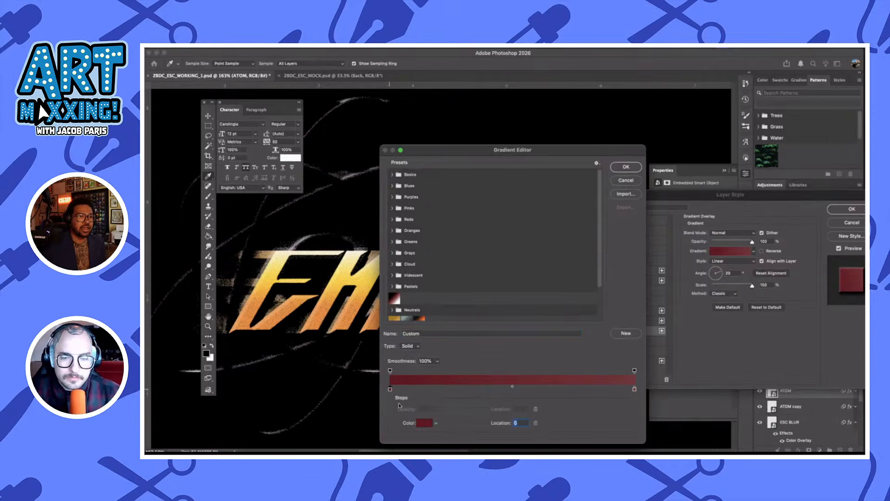
{"action": "left_click", "coordinate": [424, 422]}
{"action": "left_click", "coordinate": [740, 338]}
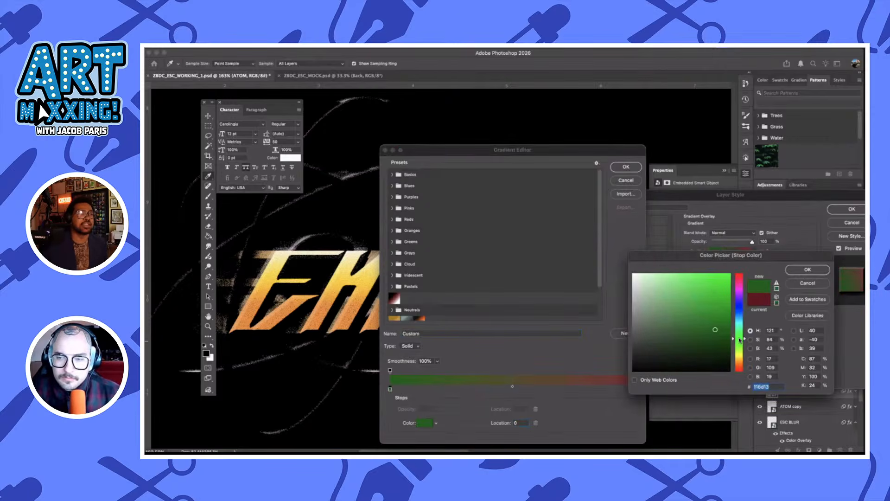
{"action": "left_click", "coordinate": [741, 365]}
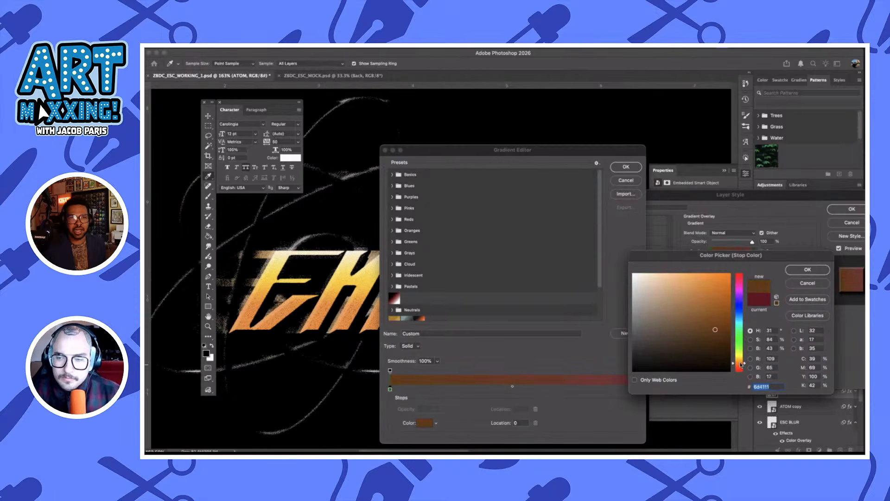
{"action": "left_click", "coordinate": [741, 356]}
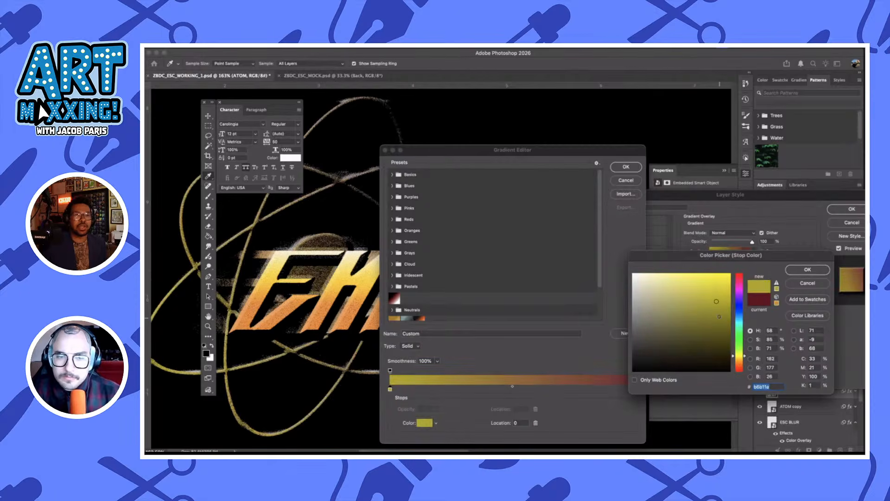
{"action": "left_click", "coordinate": [731, 317]}
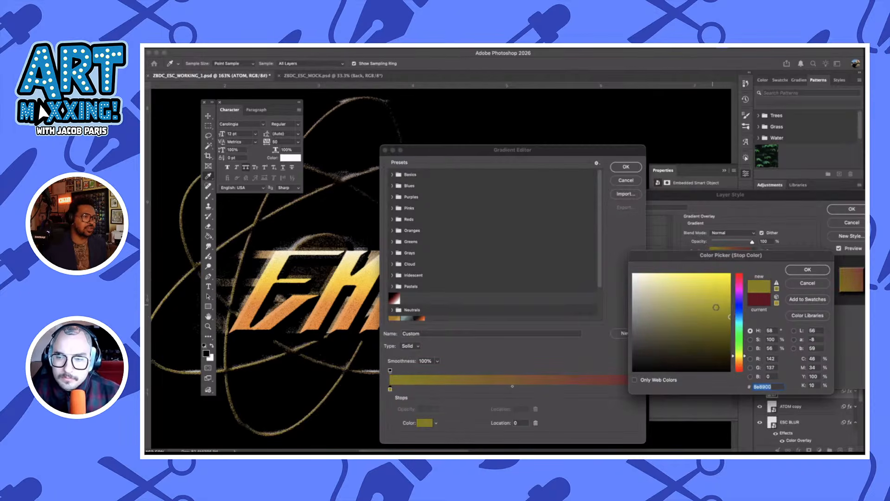
{"action": "left_click", "coordinate": [740, 358]}
{"action": "left_click", "coordinate": [724, 305]}
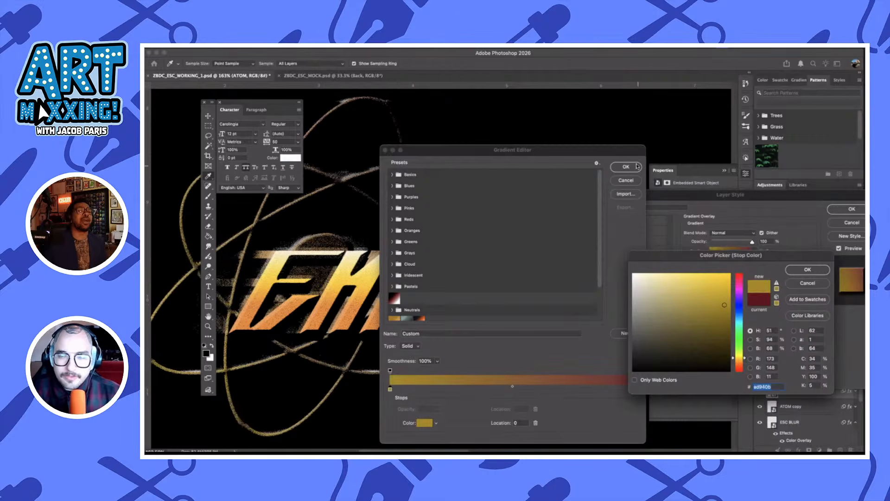
{"action": "left_click", "coordinate": [799, 270]}
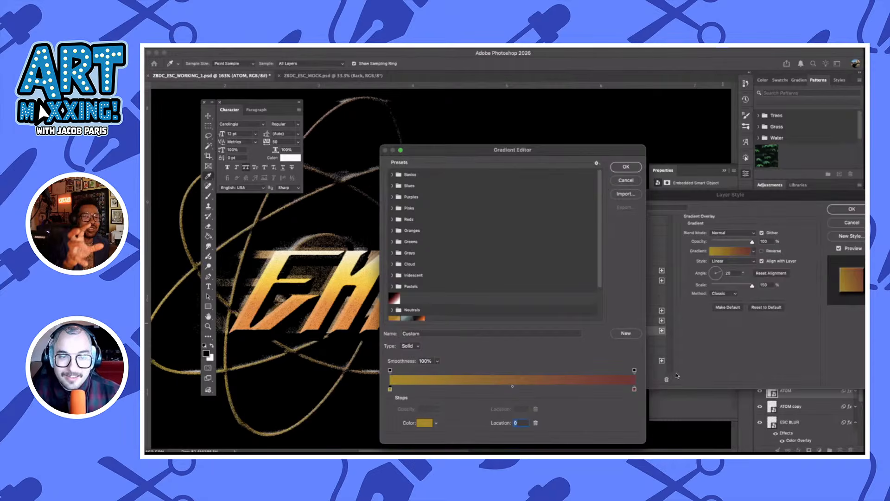
Recolor the gradient's 100% stop to dusty pink c46870 and apply the ATOM layer style
{"action": "double_click", "coordinate": [634, 390]}
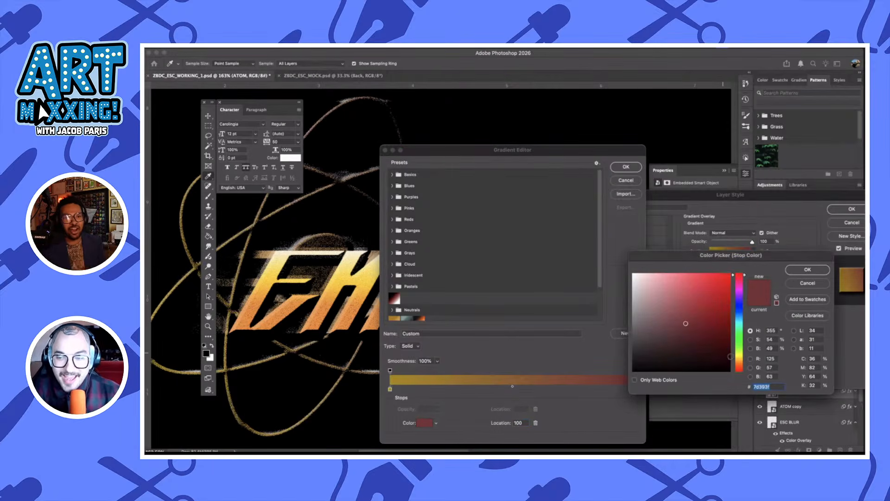
{"action": "left_click", "coordinate": [664, 299]}
{"action": "left_click", "coordinate": [656, 288]}
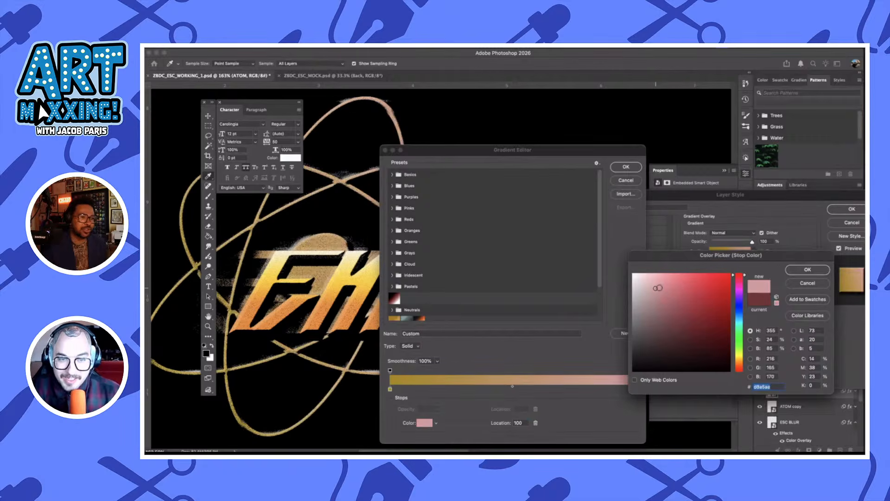
{"action": "left_click", "coordinate": [664, 284]}
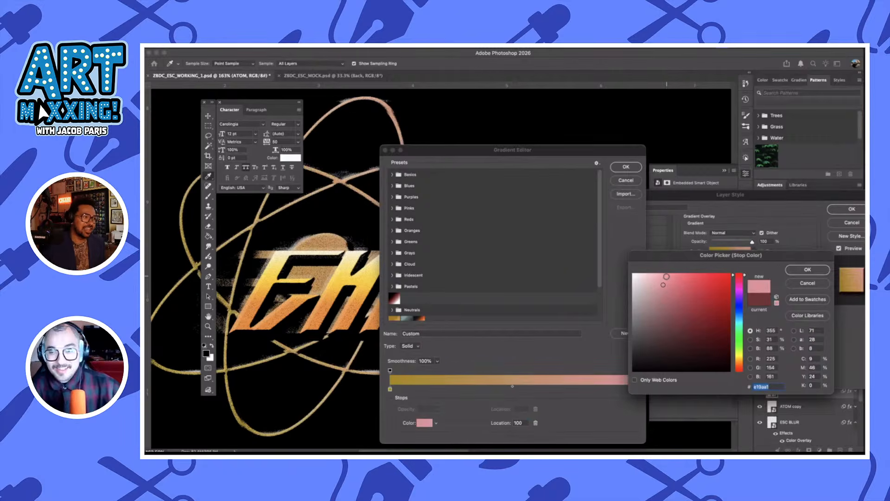
{"action": "left_click", "coordinate": [667, 276]}
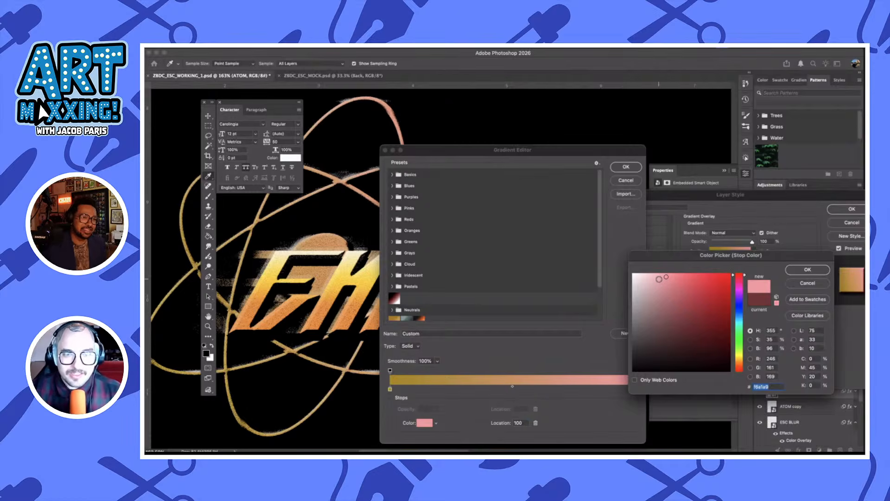
{"action": "left_click_drag", "start_coordinate": [663, 291], "coordinate": [673, 302]}
{"action": "left_click", "coordinate": [677, 287]}
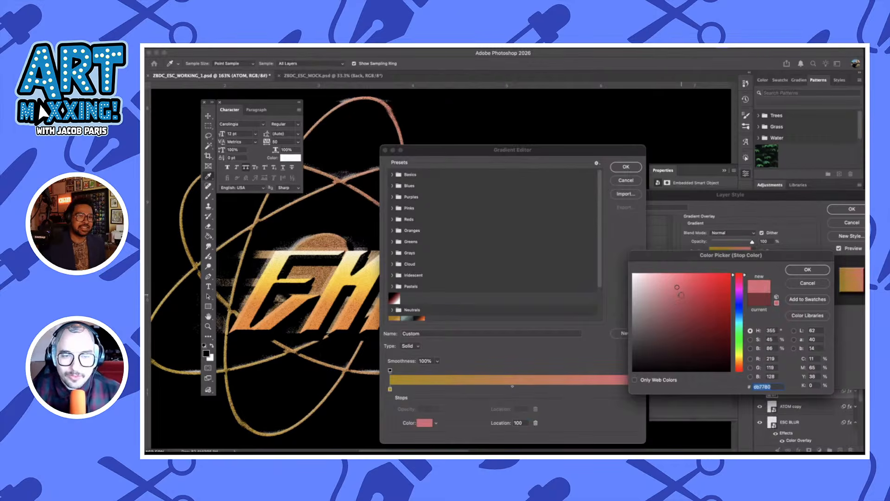
{"action": "left_click", "coordinate": [678, 296]}
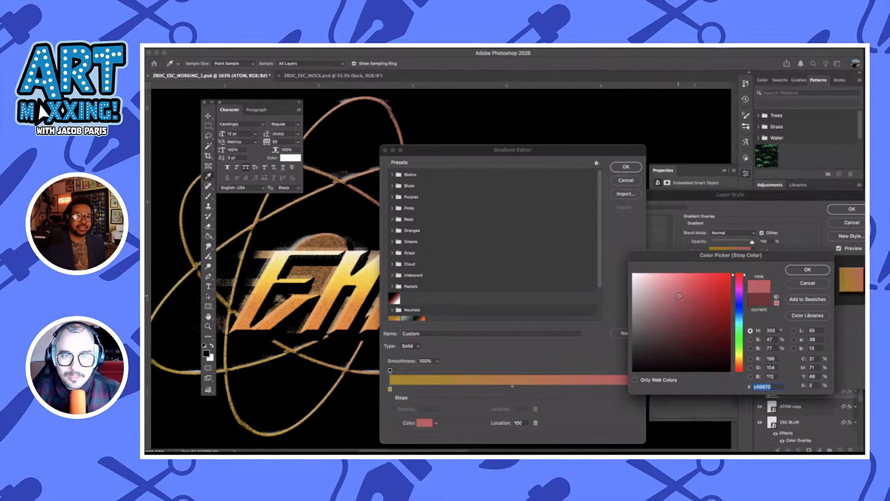
{"action": "left_click", "coordinate": [808, 271]}
{"action": "left_click", "coordinate": [626, 167]}
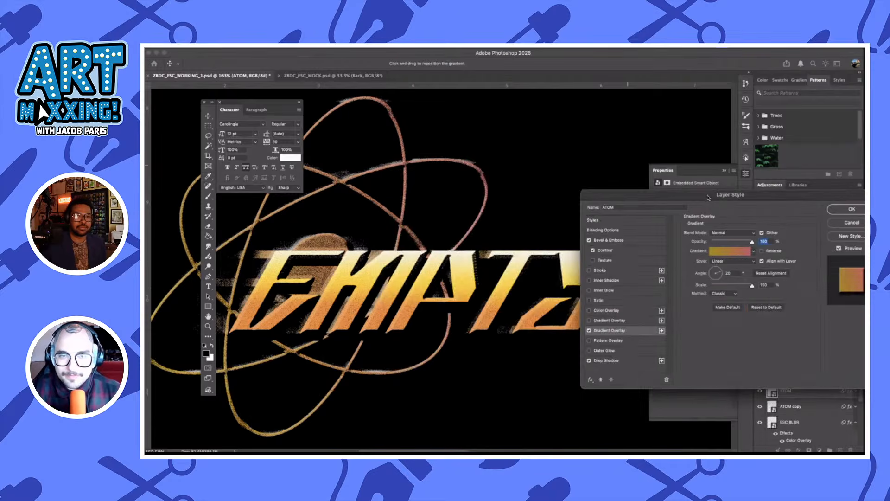
{"action": "left_click_drag", "start_coordinate": [707, 196], "coordinate": [565, 211]}
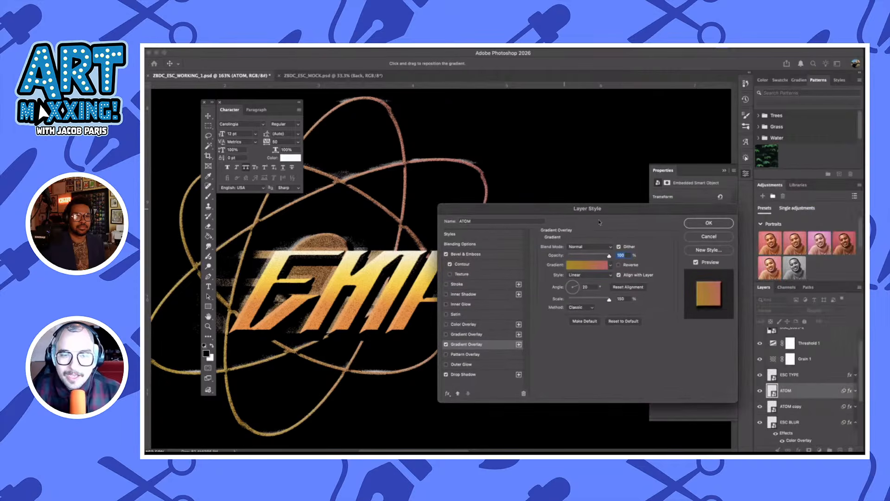
{"action": "left_click", "coordinate": [709, 223]}
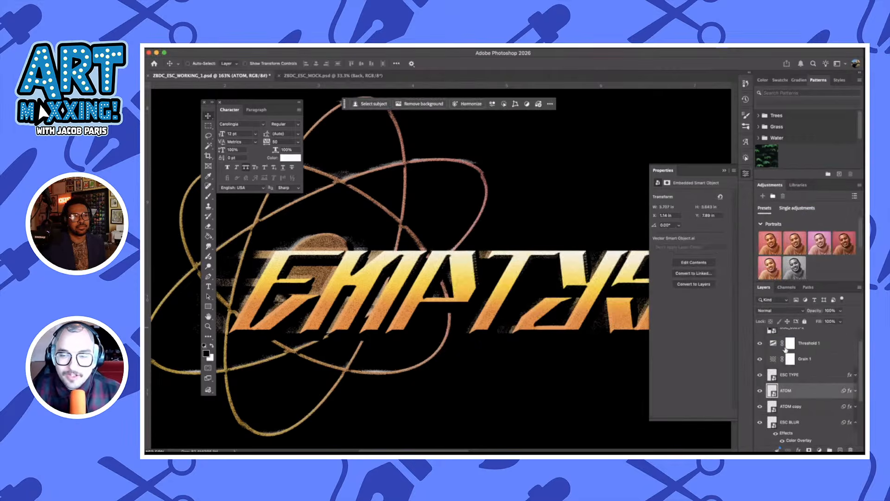
{"action": "left_click", "coordinate": [798, 407]}
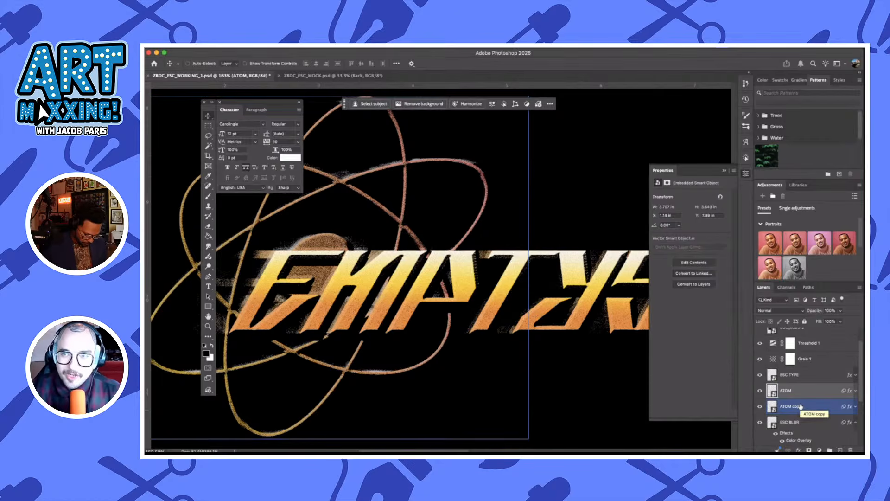
{"action": "scroll", "coordinate": [809, 396], "scroll_direction": "down", "scroll_amount": 1}
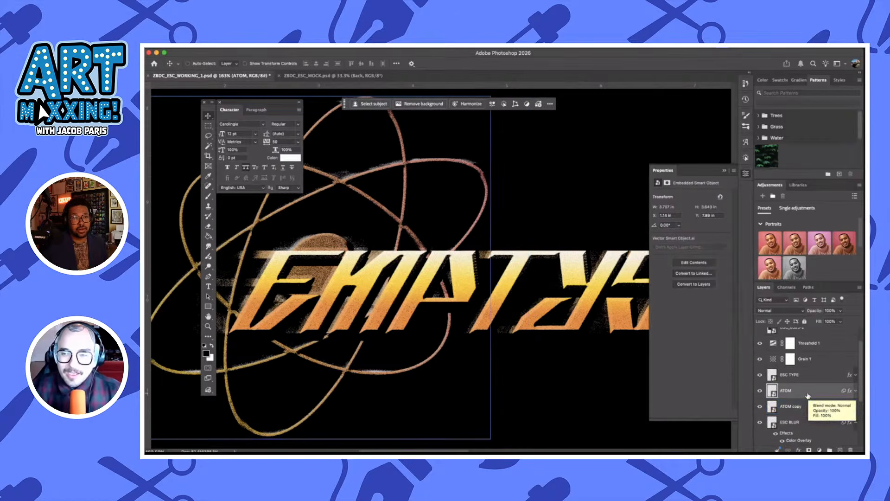
{"action": "left_click", "coordinate": [815, 396]}
{"action": "double_click", "coordinate": [818, 380]}
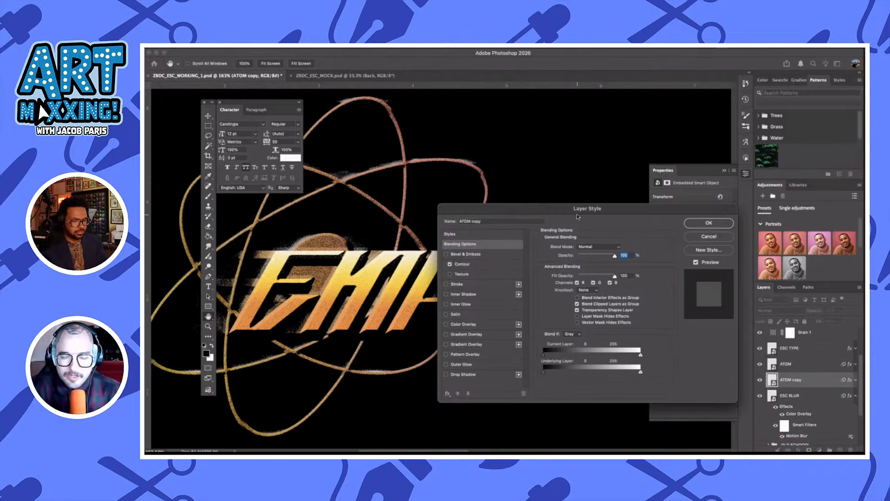
{"action": "left_click", "coordinate": [715, 226]}
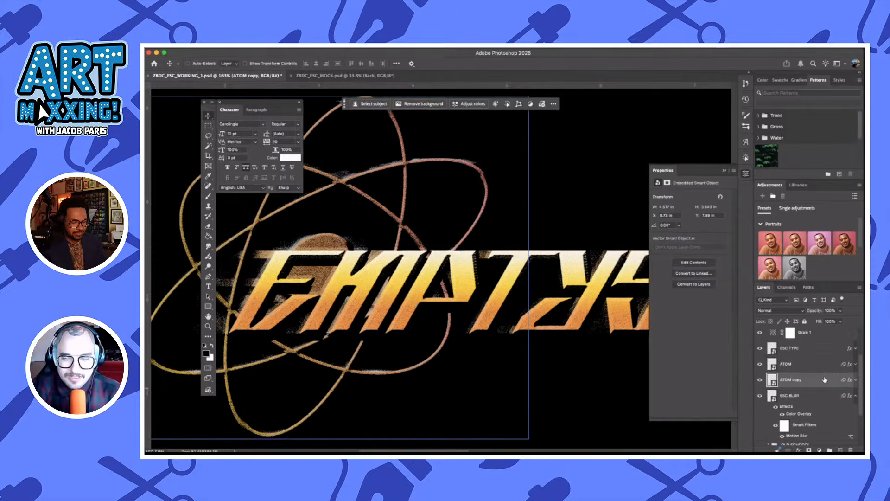
Open the ATOM copy layer's style settings and enable its Color Overlay, leaving Bevel & Emboss and both Gradient Overlays off
{"action": "double_click", "coordinate": [825, 379]}
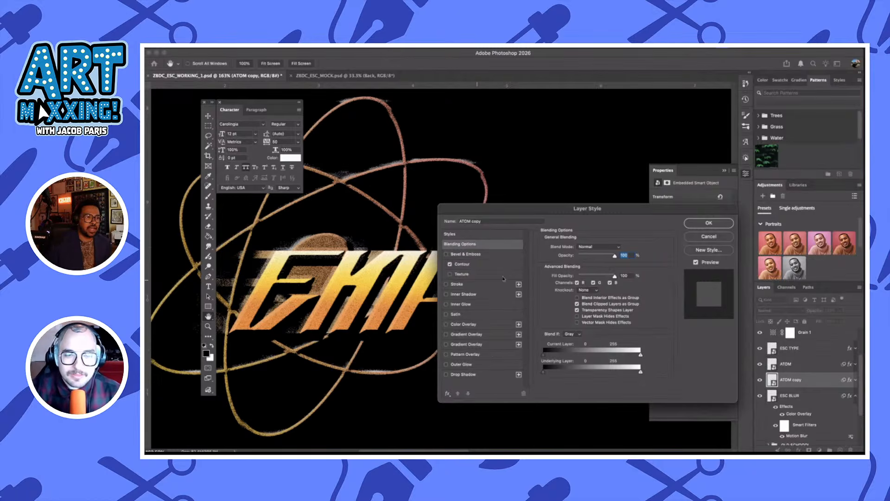
{"action": "left_click", "coordinate": [447, 255]}
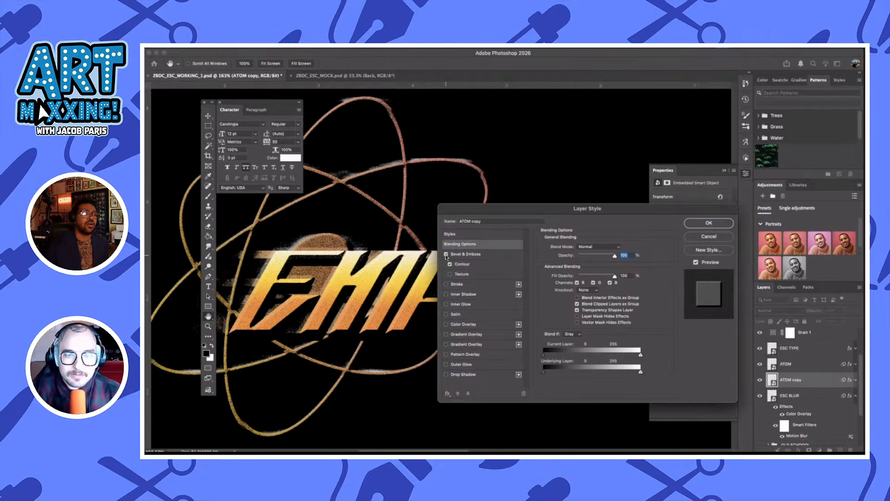
{"action": "left_click", "coordinate": [446, 255]}
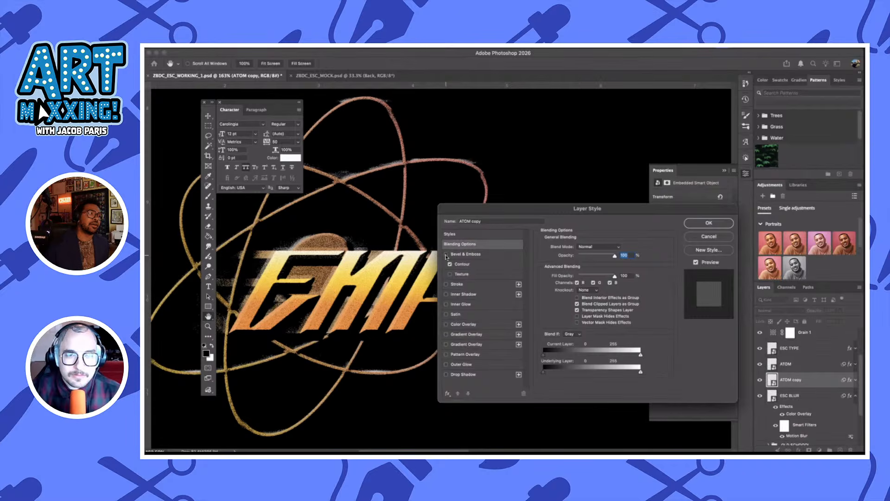
{"action": "left_click", "coordinate": [446, 324]}
{"action": "left_click", "coordinate": [488, 333]}
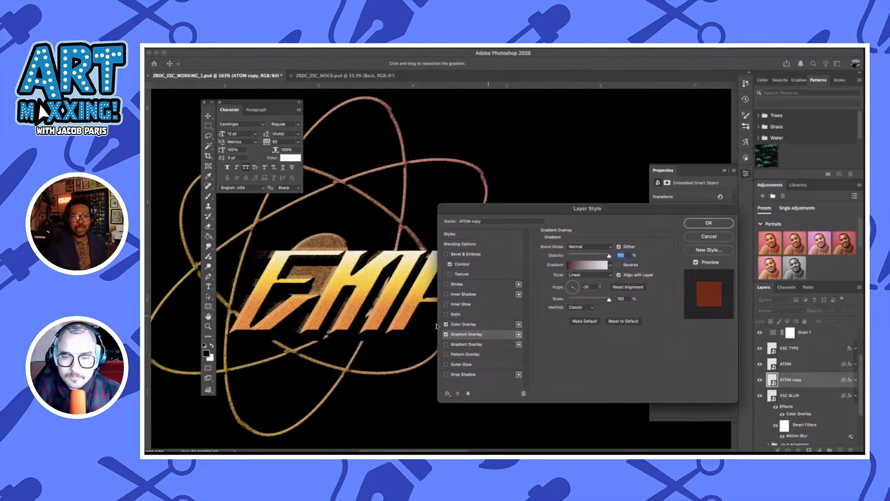
{"action": "left_click", "coordinate": [447, 334]}
{"action": "left_click", "coordinate": [489, 327]}
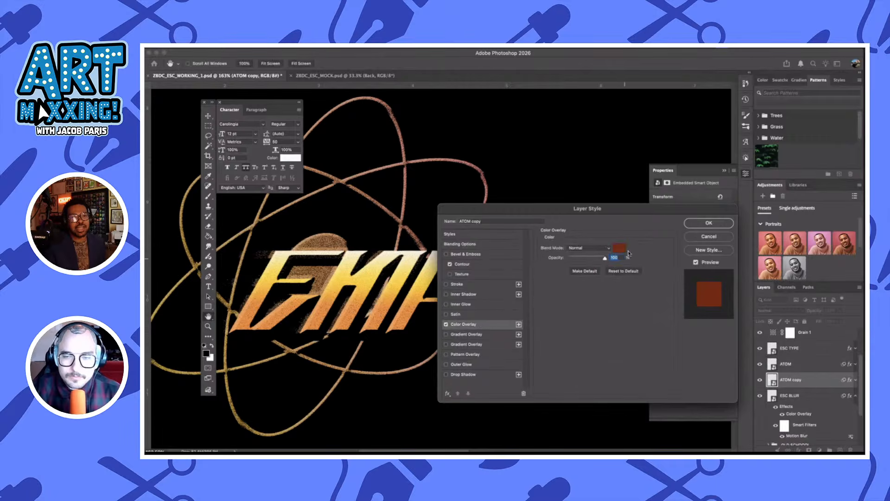
Recolor the ATOM copy layer's Color Overlay to burnt orange d5734c and apply the layer style
{"action": "left_click", "coordinate": [622, 248]}
{"action": "left_click", "coordinate": [675, 300]}
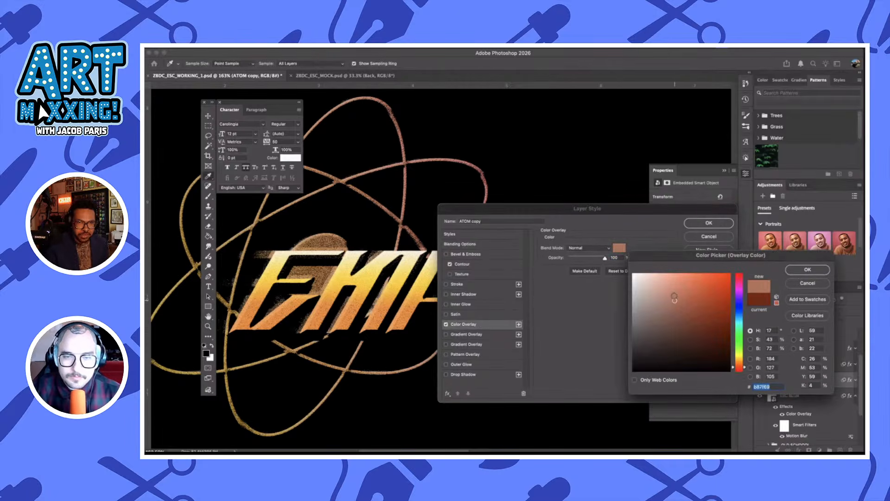
{"action": "left_click", "coordinate": [669, 291]}
{"action": "left_click", "coordinate": [656, 287]}
{"action": "left_click", "coordinate": [673, 293]}
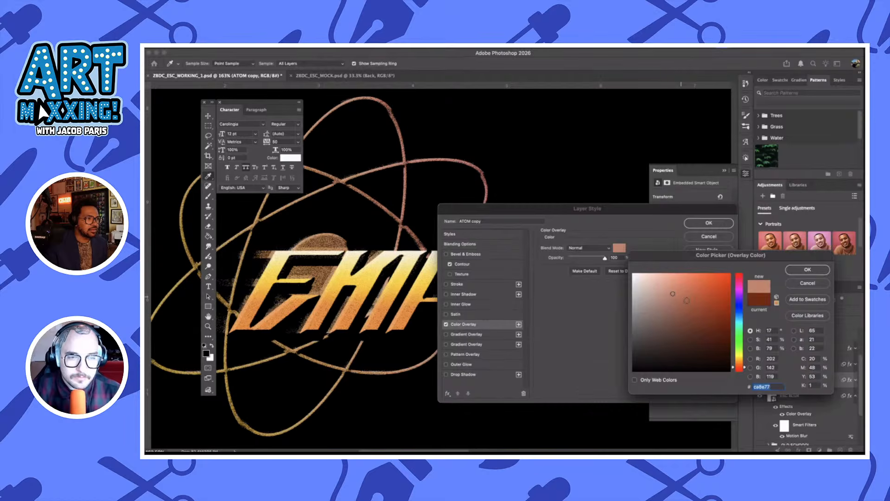
{"action": "left_click", "coordinate": [689, 302]}
{"action": "left_click", "coordinate": [696, 289]}
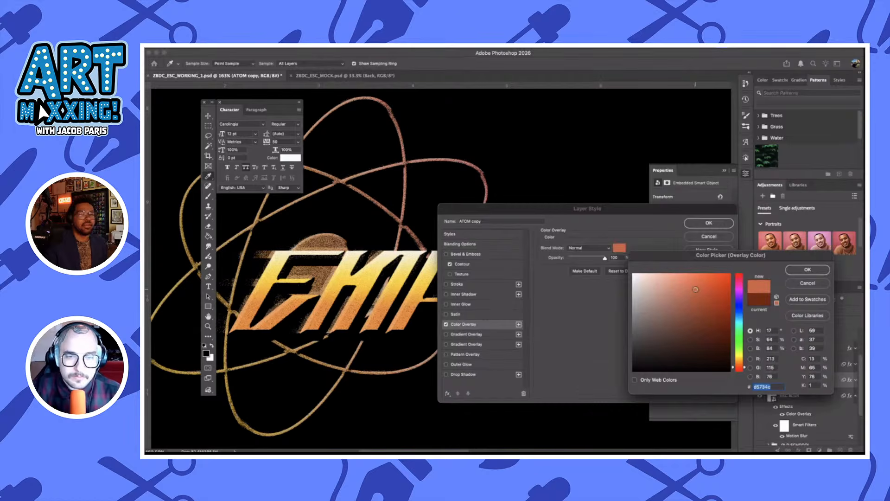
{"action": "left_click", "coordinate": [807, 269]}
{"action": "left_click", "coordinate": [709, 223]}
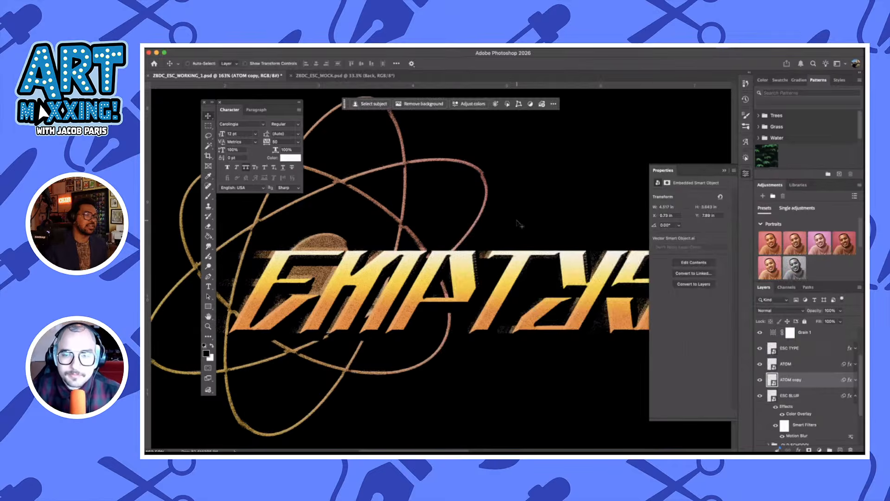
Recolor the ESC BLUR layer's Color Overlay to pale cream f8dcb4 and apply the layer style
{"action": "scroll", "coordinate": [519, 224], "scroll_direction": "down", "scroll_amount": 5}
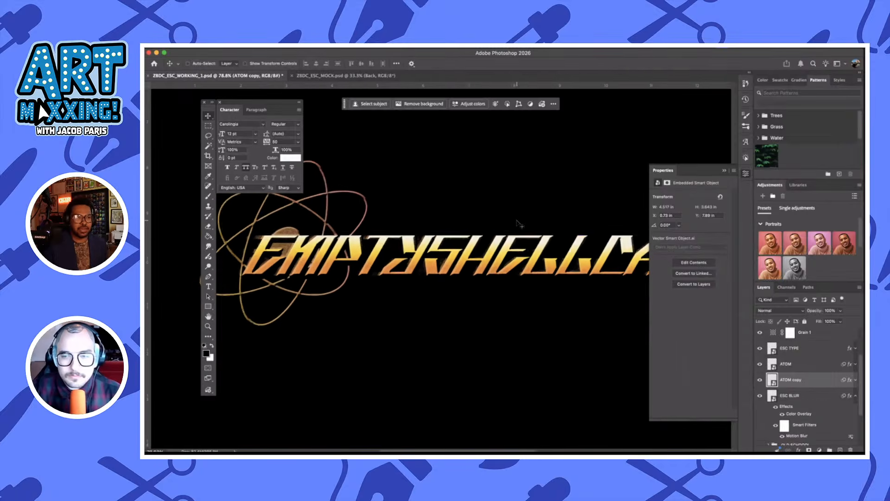
{"action": "scroll", "coordinate": [520, 224], "scroll_direction": "down", "scroll_amount": 3}
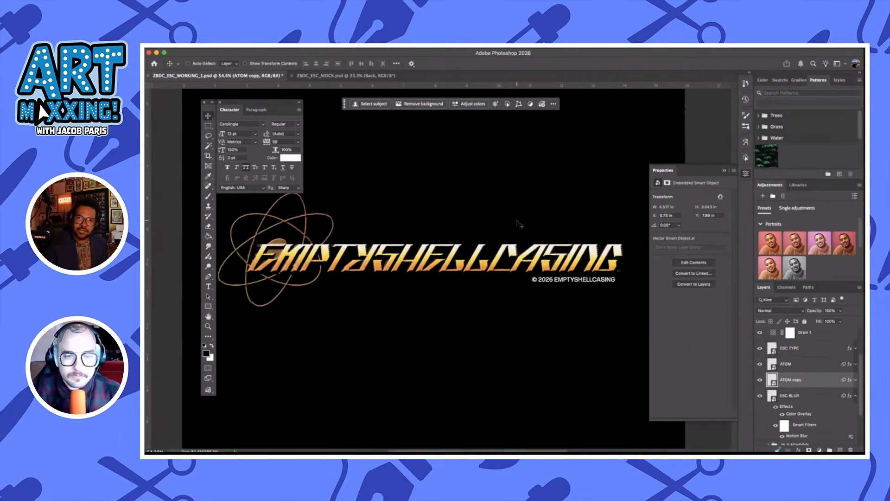
{"action": "scroll", "coordinate": [520, 224], "scroll_direction": "up", "scroll_amount": 1}
{"action": "left_click", "coordinate": [832, 410]}
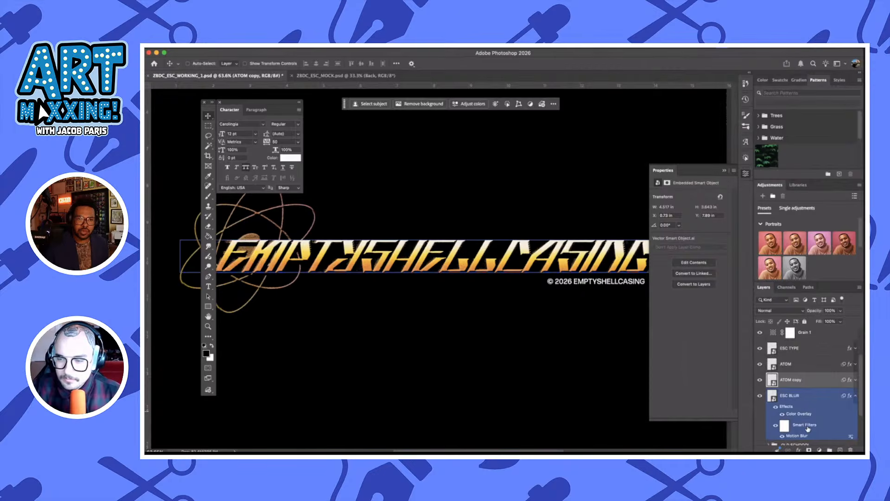
{"action": "left_click", "coordinate": [800, 417]}
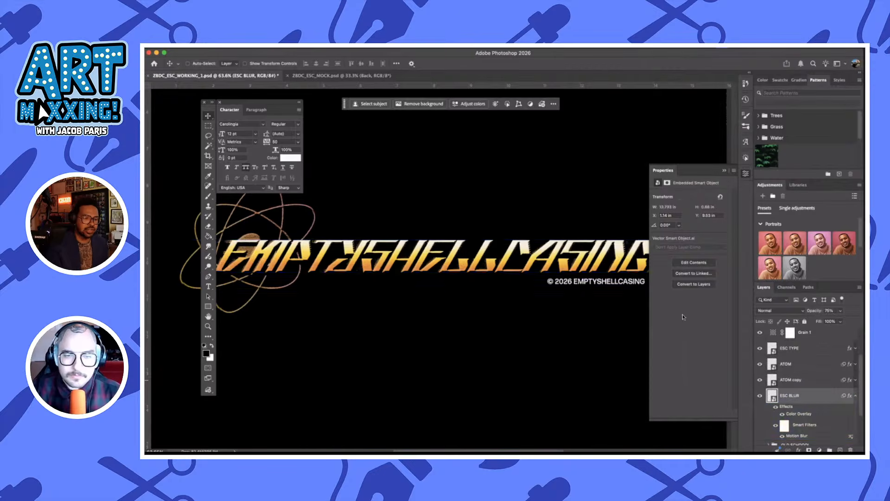
{"action": "left_click", "coordinate": [620, 247]}
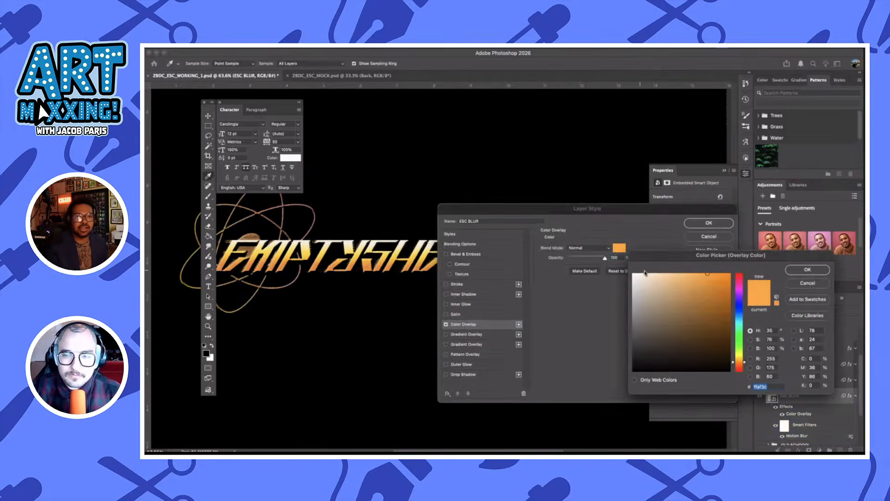
{"action": "left_click_drag", "start_coordinate": [661, 280], "coordinate": [659, 275]}
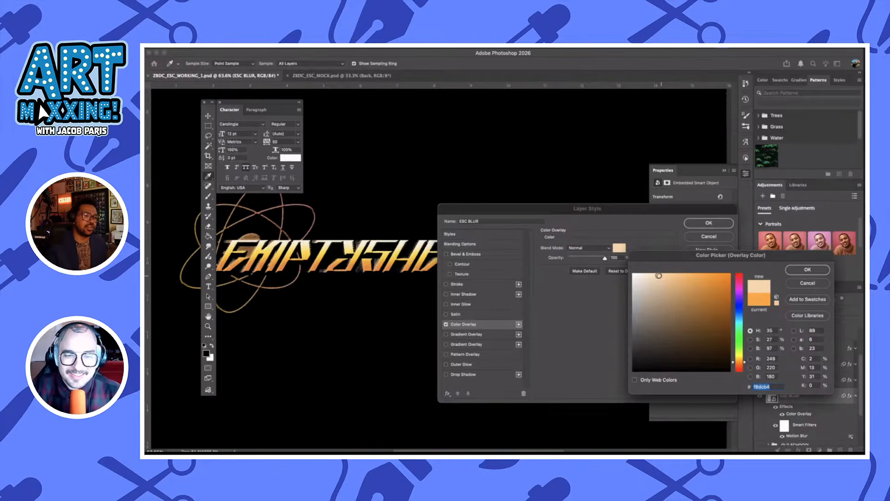
{"action": "left_click", "coordinate": [790, 271]}
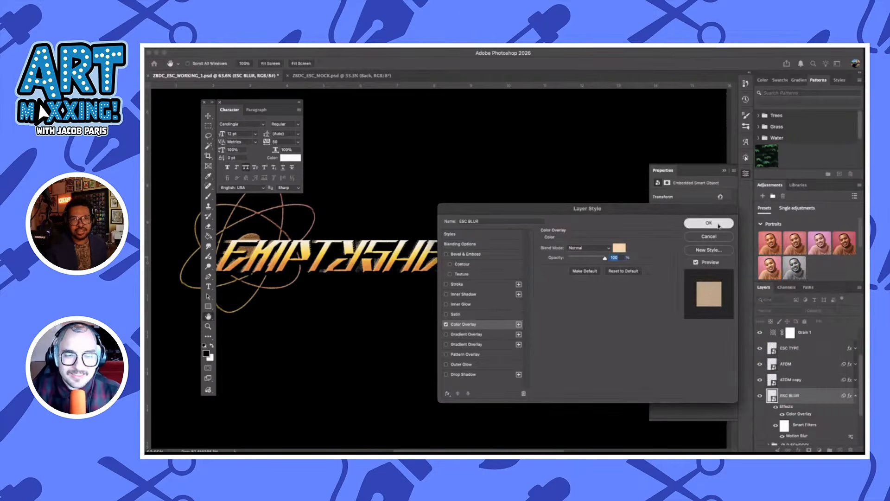
{"action": "left_click", "coordinate": [701, 223]}
Disable Contour in the ATOM copy layer's style, recolor its Color Overlay to pale peach, and apply the style
{"action": "left_click", "coordinate": [820, 355]}
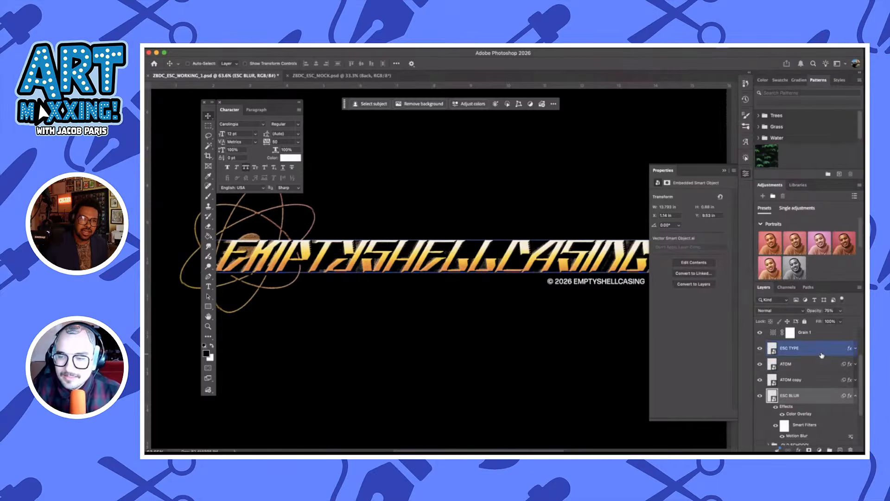
{"action": "left_click", "coordinate": [821, 369]}
{"action": "left_click", "coordinate": [823, 385]}
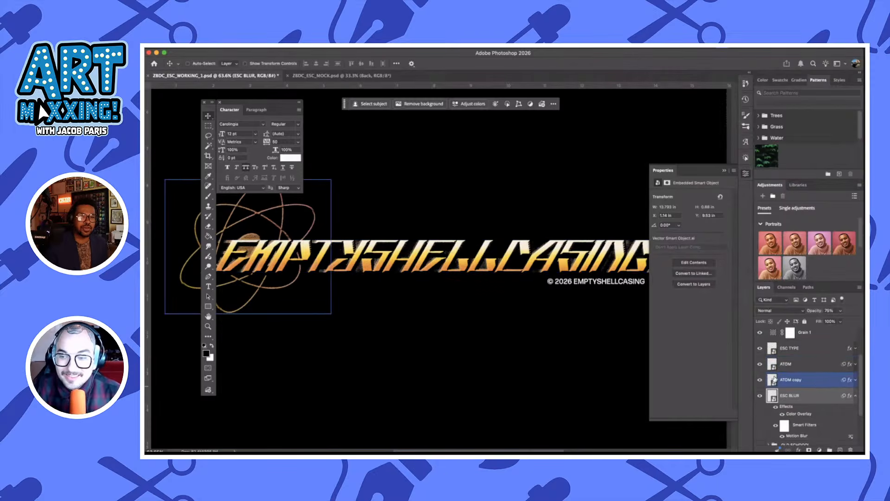
{"action": "double_click", "coordinate": [820, 380]}
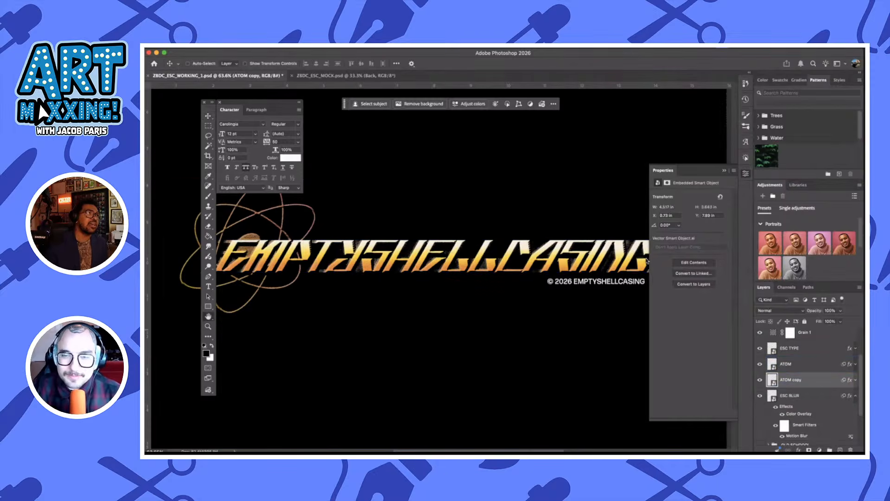
{"action": "left_click", "coordinate": [493, 325]}
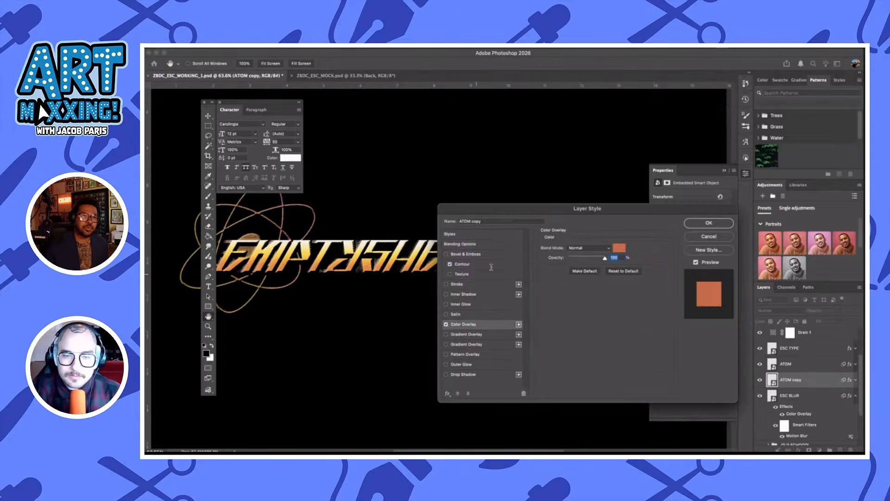
{"action": "left_click", "coordinate": [452, 265]}
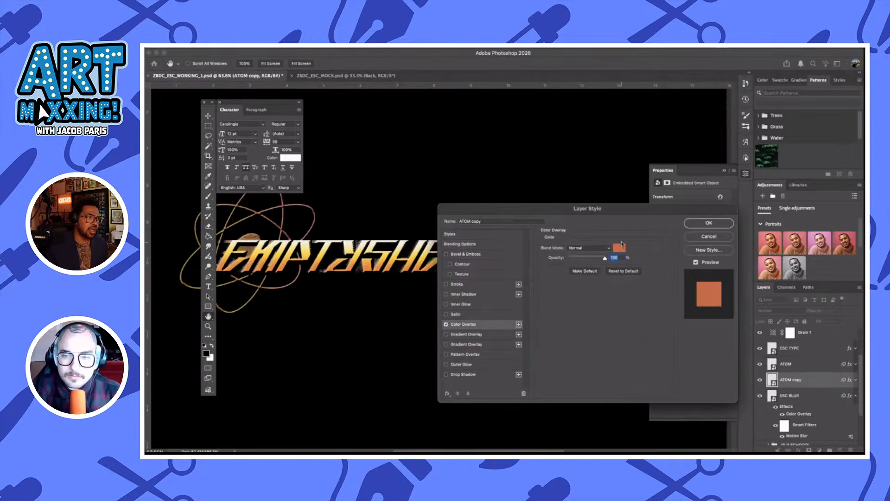
{"action": "left_click", "coordinate": [621, 248]}
{"action": "left_click", "coordinate": [662, 275]}
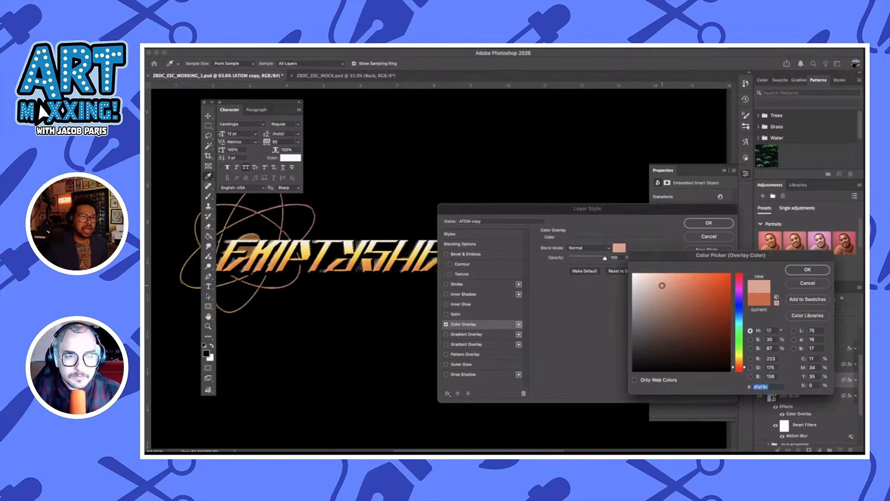
{"action": "left_click_drag", "start_coordinate": [654, 293], "coordinate": [657, 279]}
{"action": "left_click", "coordinate": [807, 269]}
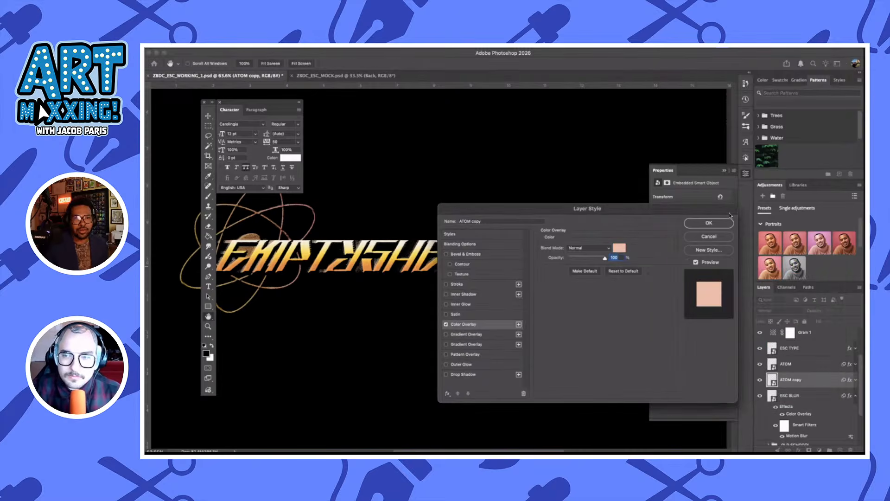
{"action": "left_click", "coordinate": [716, 222]}
Add a Gradient Map adjustment layer directly above the Threshold 1 layer
{"action": "scroll", "coordinate": [526, 193], "scroll_direction": "left", "scroll_amount": 3}
{"action": "scroll", "coordinate": [526, 194], "scroll_direction": "right", "scroll_amount": 2}
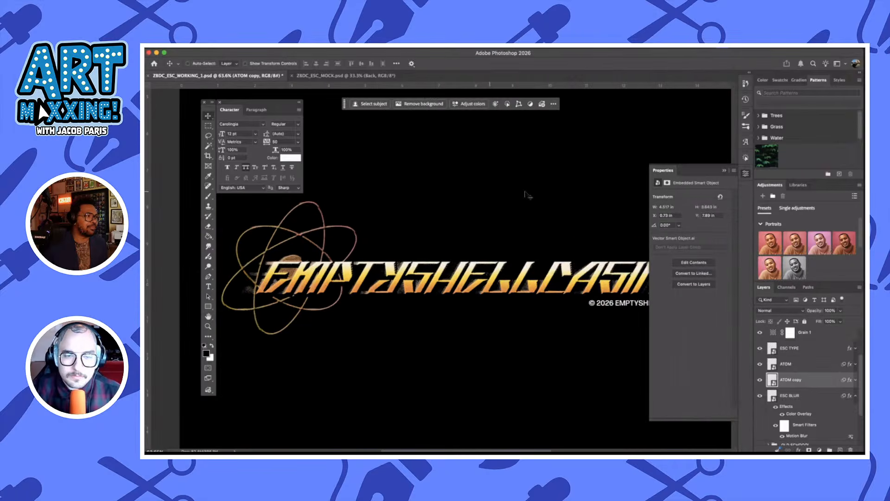
{"action": "scroll", "coordinate": [816, 399], "scroll_direction": "up", "scroll_amount": 2}
{"action": "left_click", "coordinate": [829, 364]}
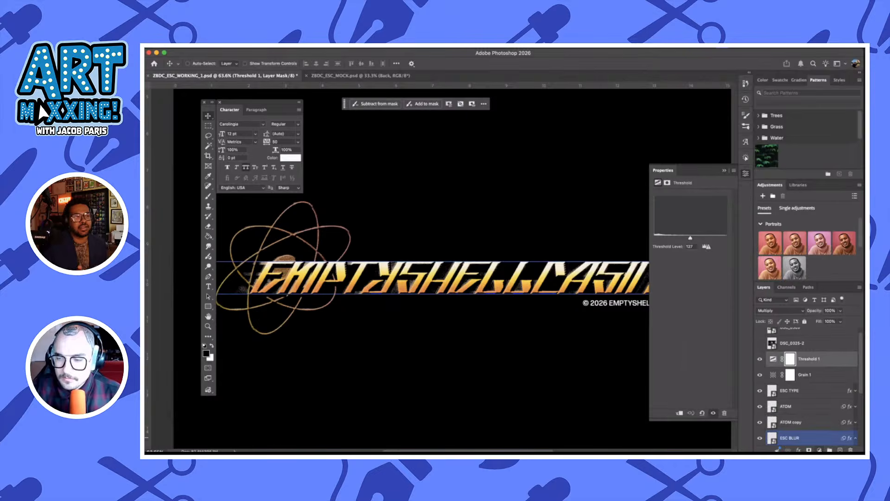
{"action": "left_click", "coordinate": [820, 449]}
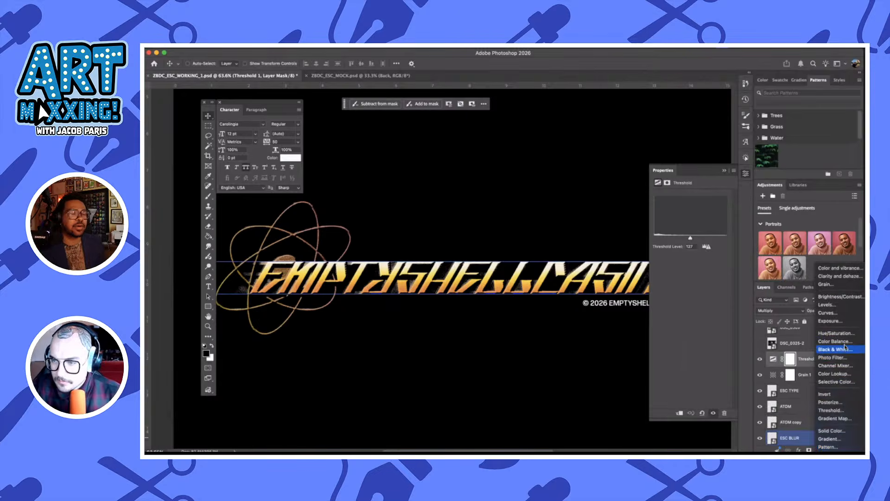
{"action": "left_click", "coordinate": [837, 418]}
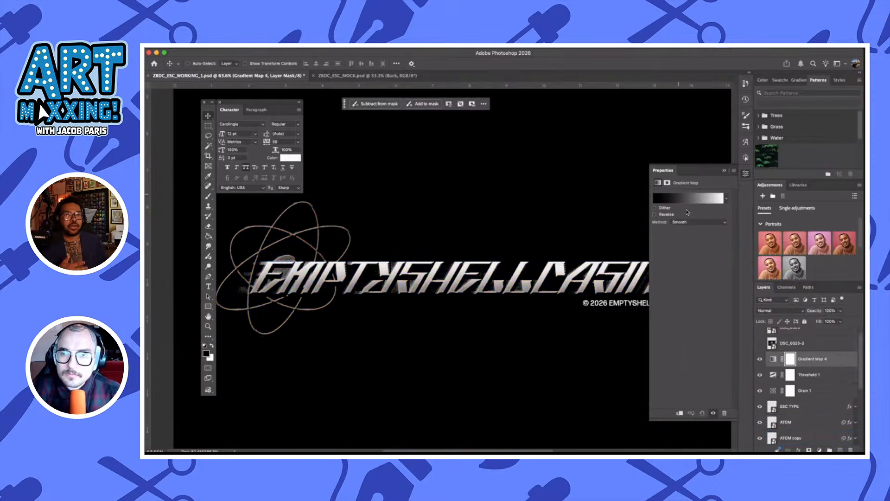
Open the gradient map's gradient for editing, expand the Texturelabs_5_Color_Gradients presets, and uncover more of the artwork
{"action": "left_click", "coordinate": [682, 200]}
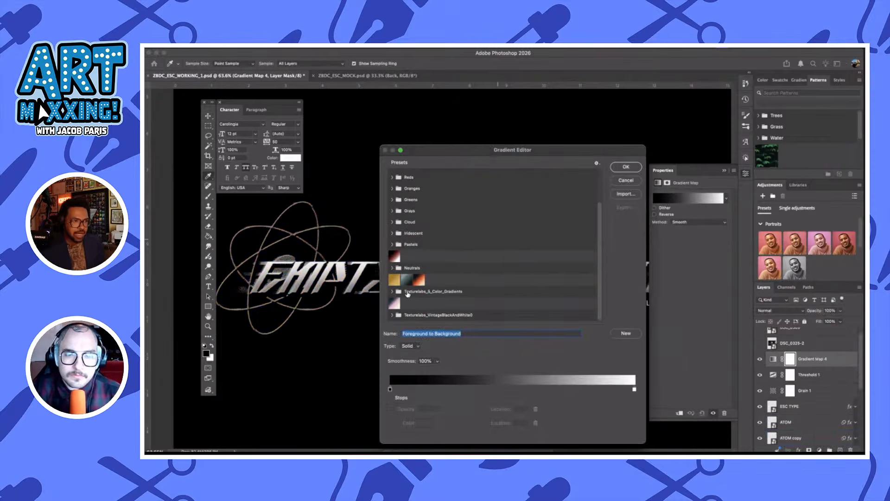
{"action": "left_click", "coordinate": [393, 292]}
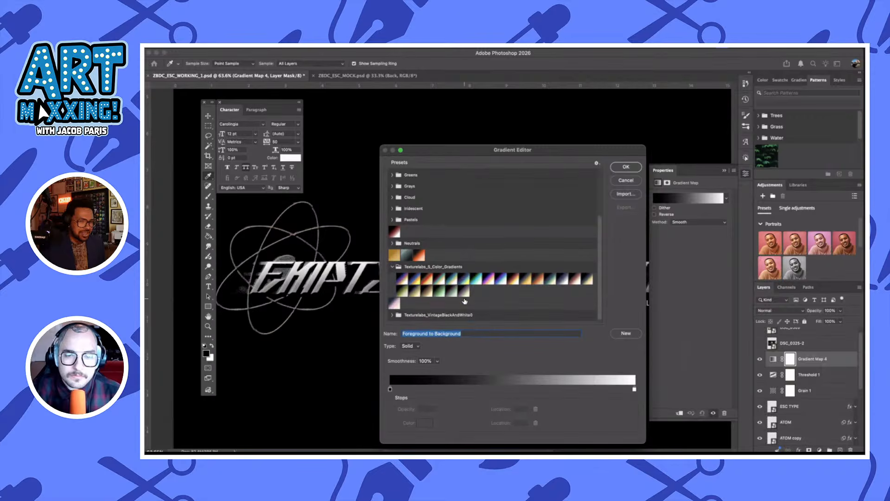
{"action": "left_click_drag", "start_coordinate": [452, 153], "coordinate": [608, 152]}
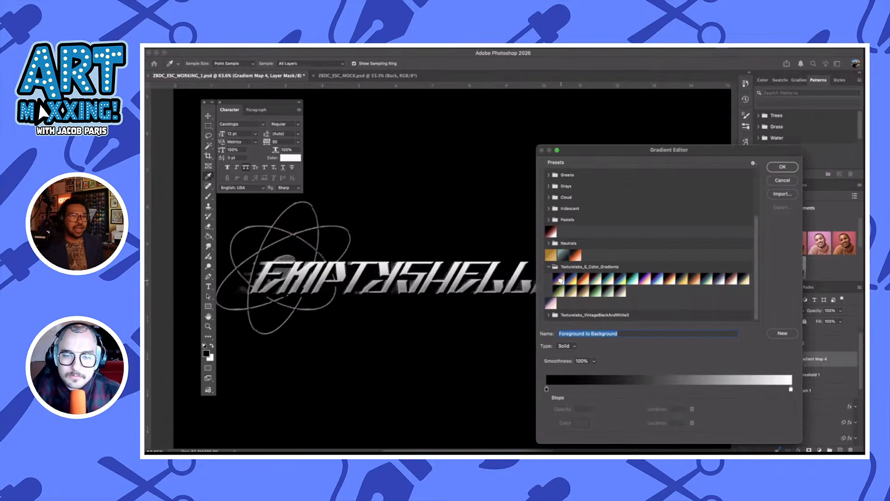
Try various Texturelabs 5-Color Gradient presets on the gradient map, including numbers 2, 3, 10, 12, 15, 19 and 21
{"action": "left_click", "coordinate": [560, 279]}
{"action": "left_click", "coordinate": [571, 279]}
{"action": "left_click", "coordinate": [583, 279]}
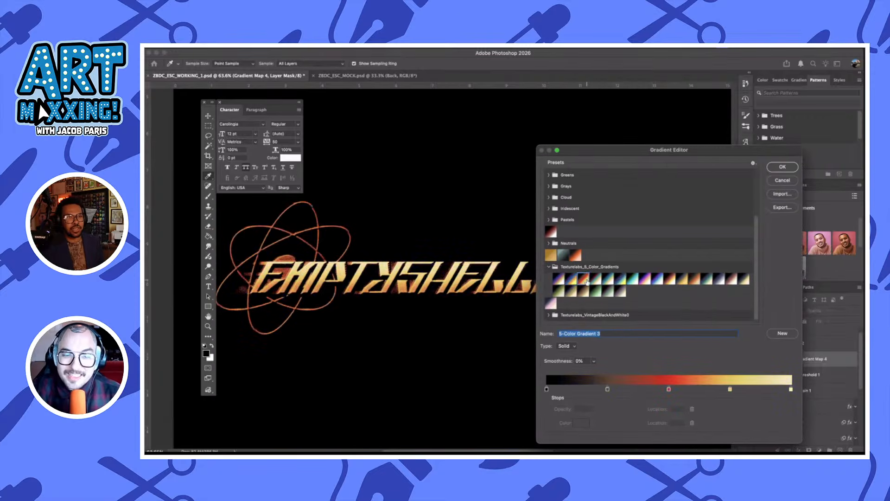
{"action": "left_click", "coordinate": [596, 279]}
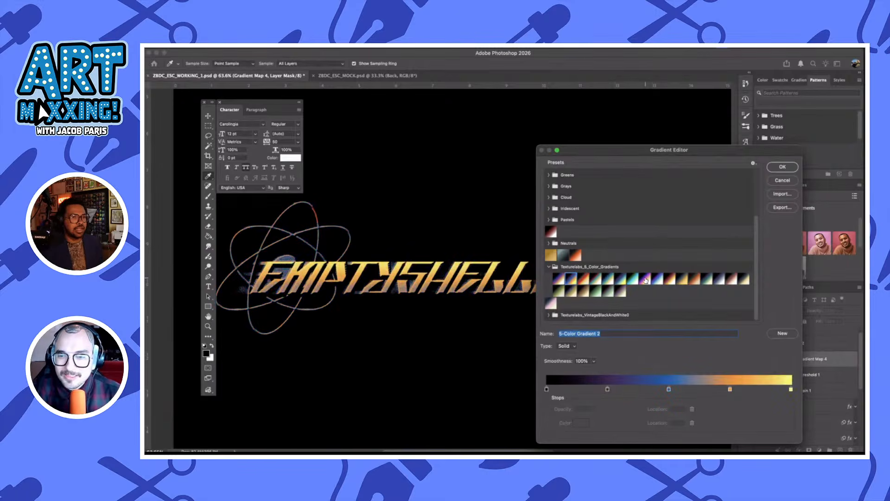
{"action": "left_click", "coordinate": [645, 279]}
{"action": "left_click", "coordinate": [671, 280]}
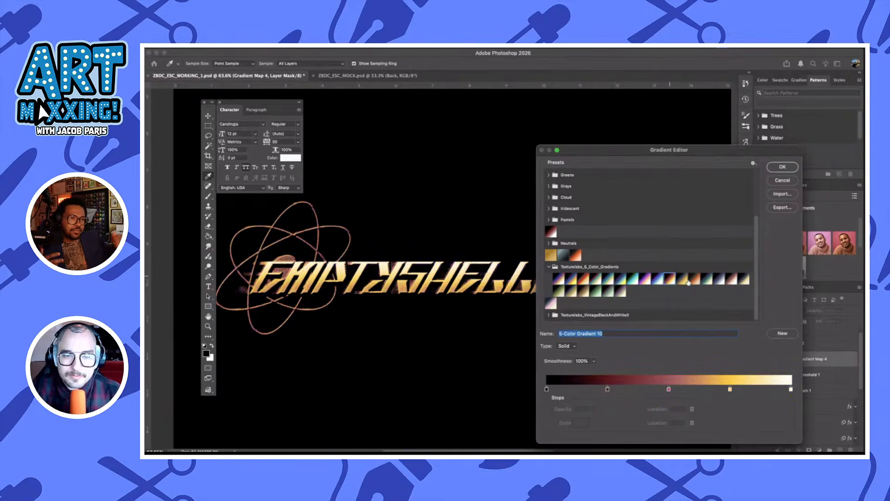
{"action": "left_click", "coordinate": [693, 279]}
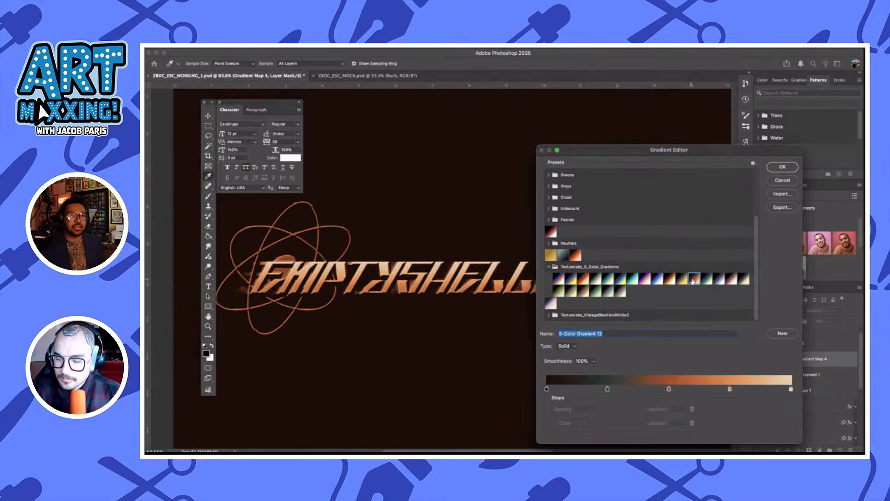
{"action": "left_click", "coordinate": [719, 279]}
{"action": "left_click", "coordinate": [731, 278]}
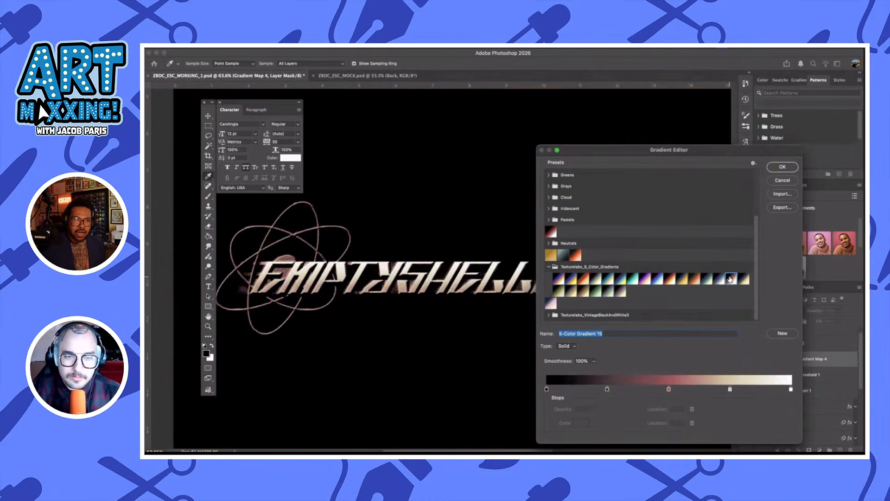
{"action": "left_click", "coordinate": [694, 279]}
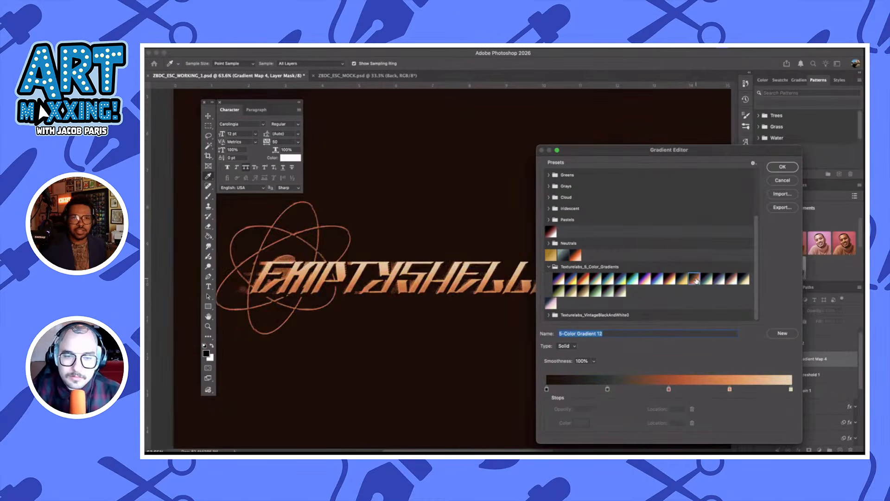
{"action": "left_click", "coordinate": [609, 290]}
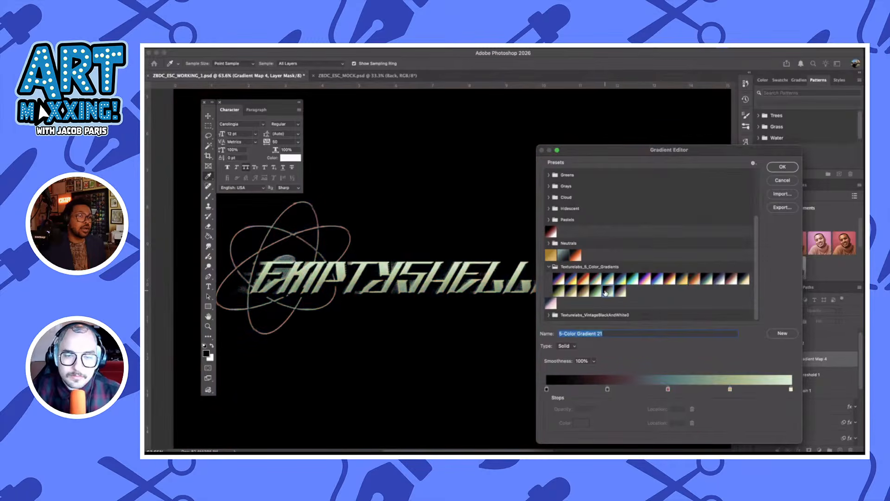
{"action": "left_click", "coordinate": [596, 291]}
{"action": "left_click", "coordinate": [583, 291]}
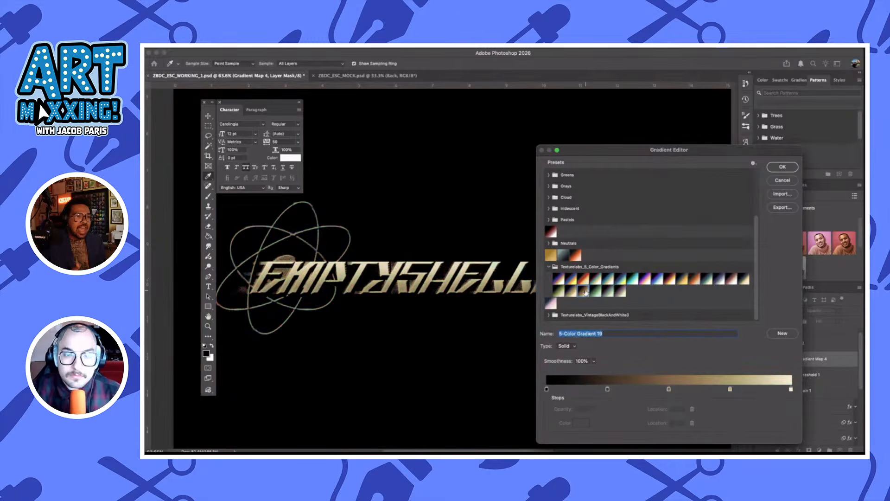
{"action": "left_click", "coordinate": [573, 290]}
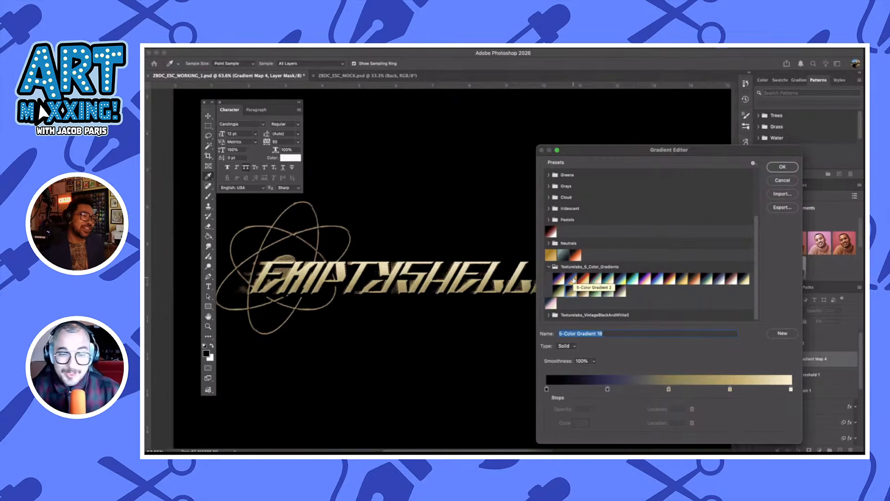
Choose the 5-Color Gradient 1 preset for the gradient map and apply it
{"action": "left_click", "coordinate": [574, 279]}
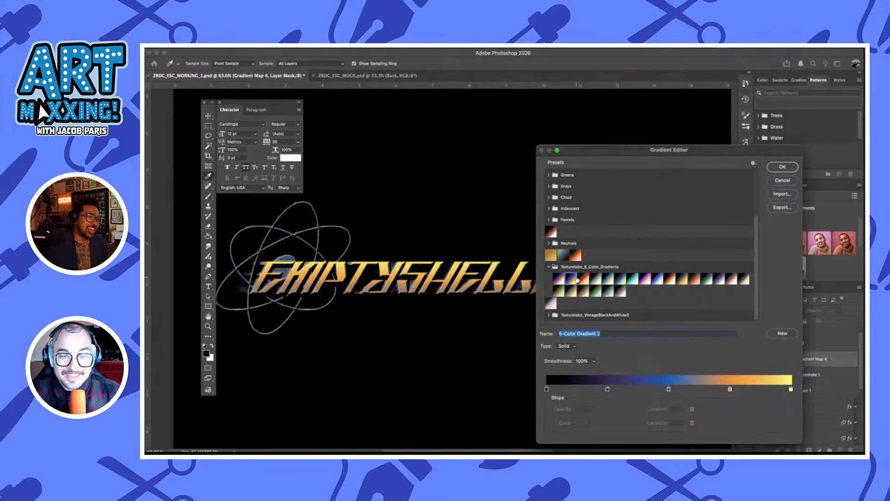
{"action": "left_click", "coordinate": [556, 278]}
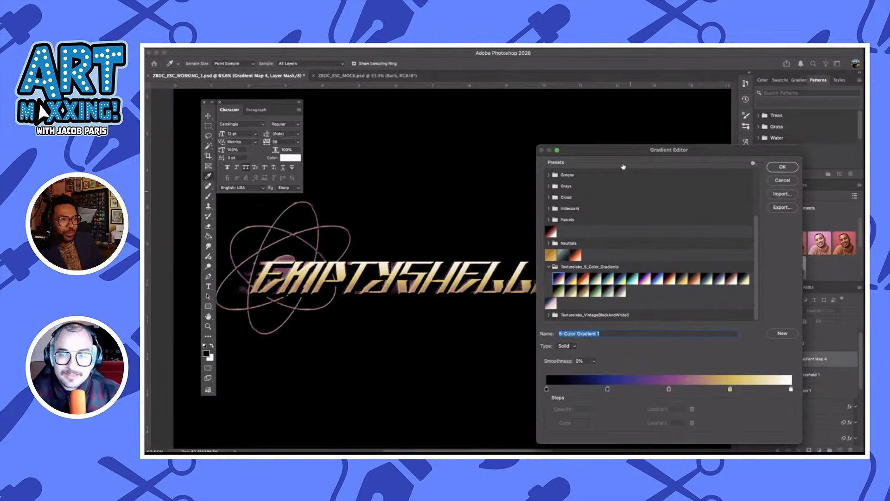
{"action": "left_click_drag", "start_coordinate": [611, 148], "coordinate": [464, 107]}
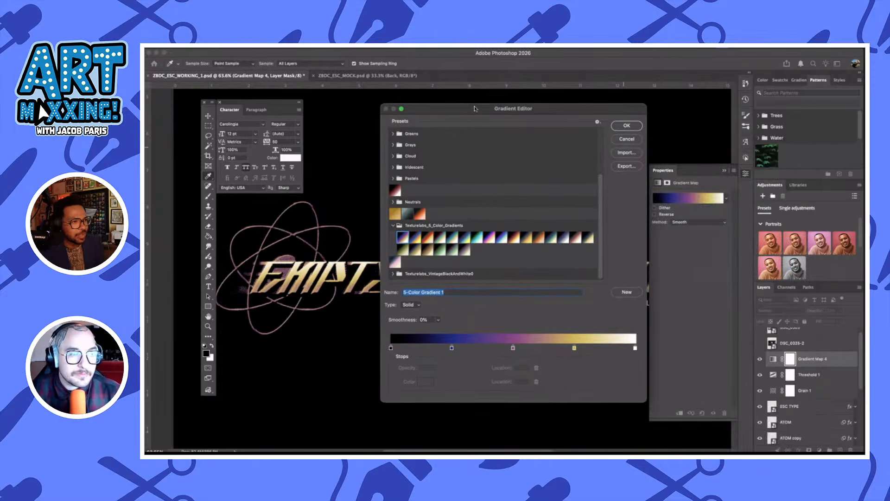
{"action": "left_click", "coordinate": [636, 127]}
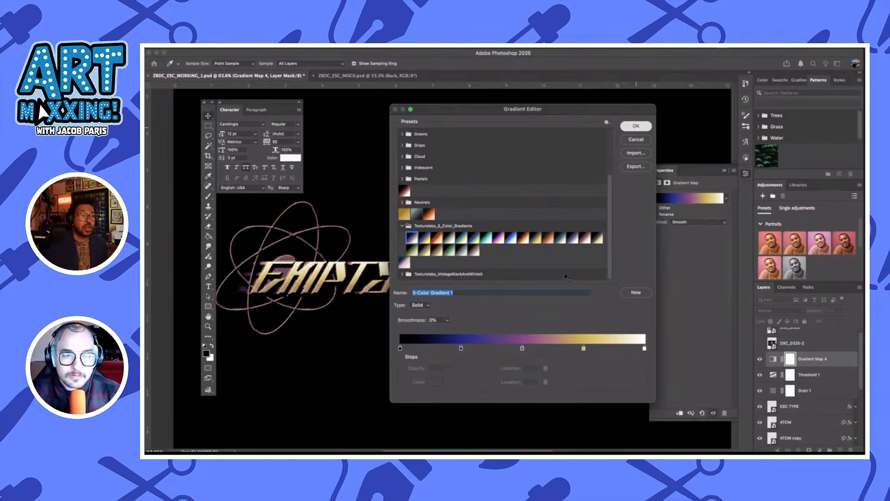
Set the Gradient Map 4 layer's blend mode to Color Dodge
{"action": "scroll", "coordinate": [487, 289], "scroll_direction": "right", "scroll_amount": 2}
{"action": "scroll", "coordinate": [486, 291], "scroll_direction": "up", "scroll_amount": 1}
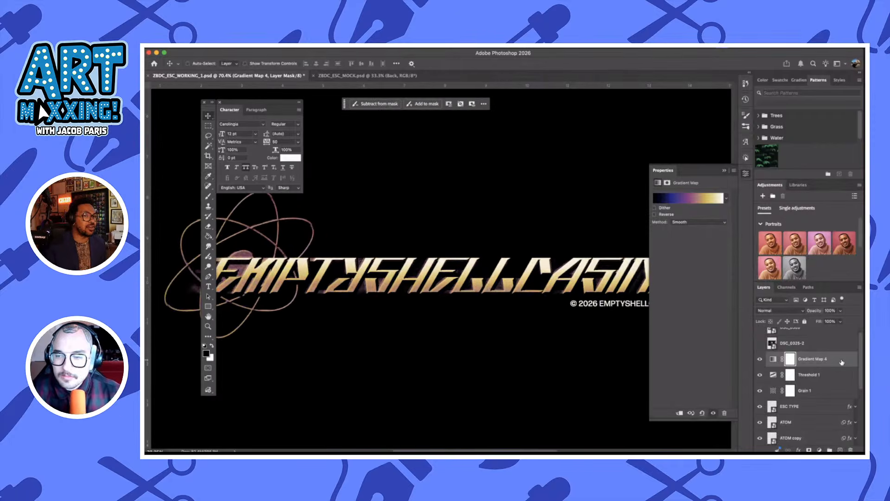
{"action": "left_click", "coordinate": [787, 314]}
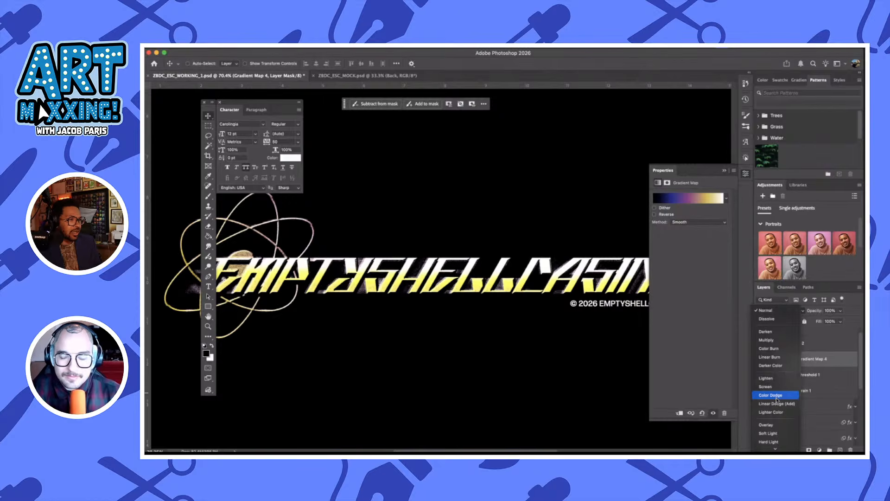
{"action": "left_click", "coordinate": [777, 396]}
Examine the color-dodged lettering and atom symbol across the lockup, both up close and from farther out
{"action": "scroll", "coordinate": [499, 340], "scroll_direction": "left", "scroll_amount": 3}
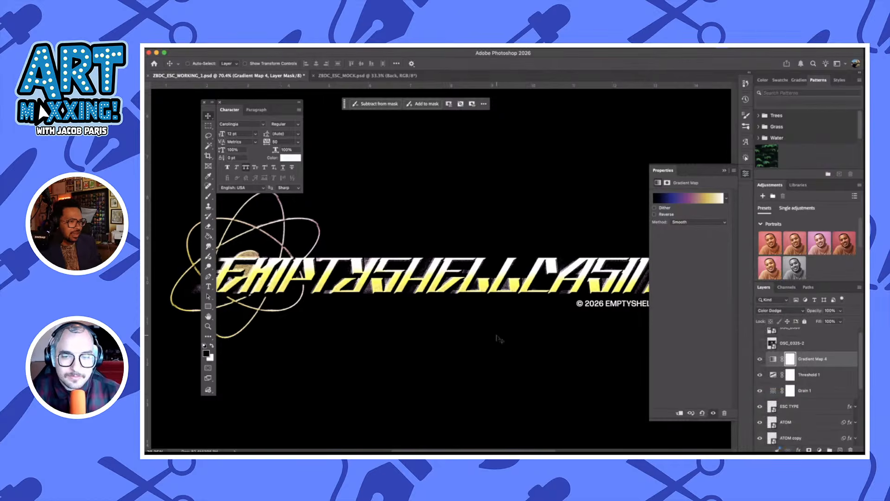
{"action": "scroll", "coordinate": [499, 339], "scroll_direction": "down", "scroll_amount": 3}
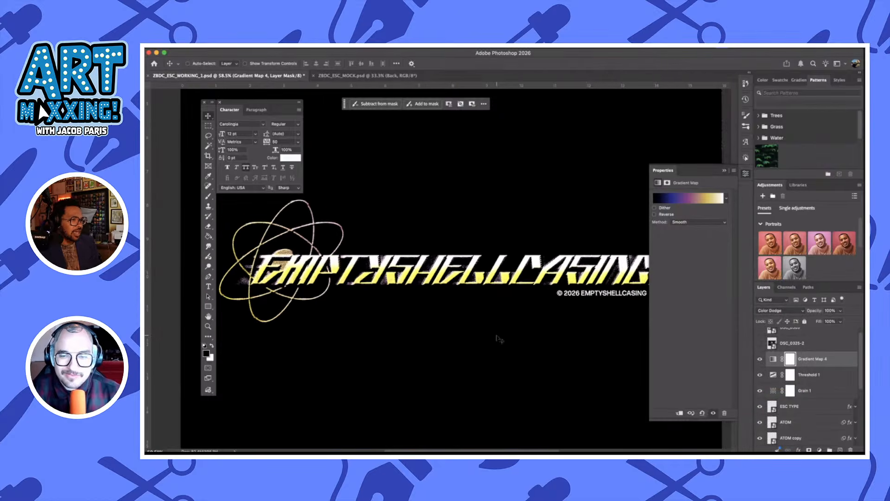
{"action": "scroll", "coordinate": [499, 339], "scroll_direction": "right", "scroll_amount": 2}
{"action": "scroll", "coordinate": [475, 252], "scroll_direction": "up", "scroll_amount": 3}
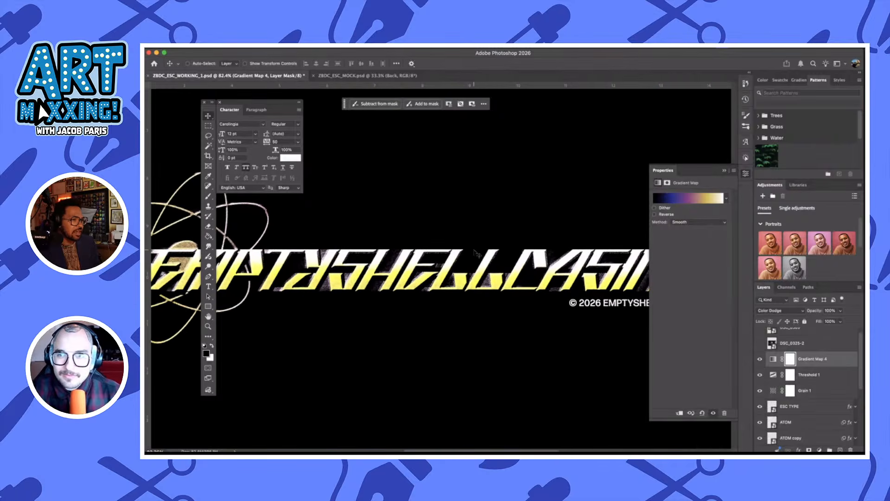
{"action": "scroll", "coordinate": [484, 319], "scroll_direction": "left", "scroll_amount": 6}
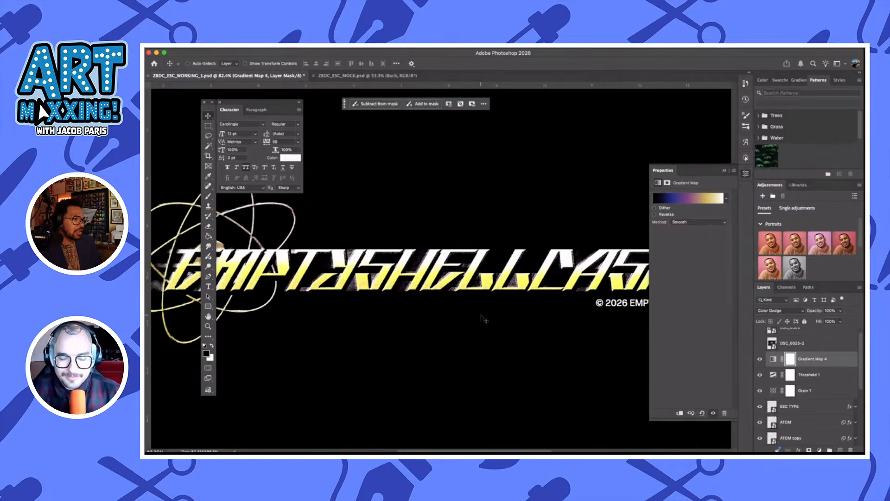
{"action": "scroll", "coordinate": [483, 319], "scroll_direction": "right", "scroll_amount": 3}
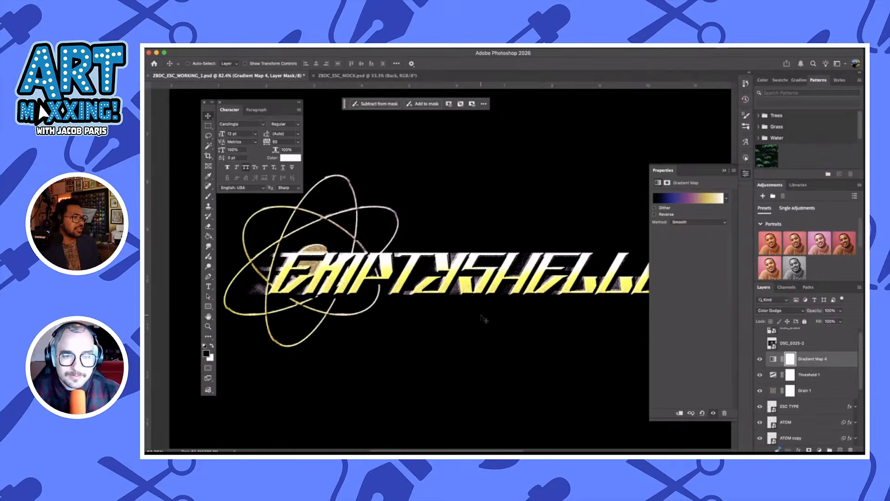
{"action": "scroll", "coordinate": [484, 319], "scroll_direction": "down", "scroll_amount": 3}
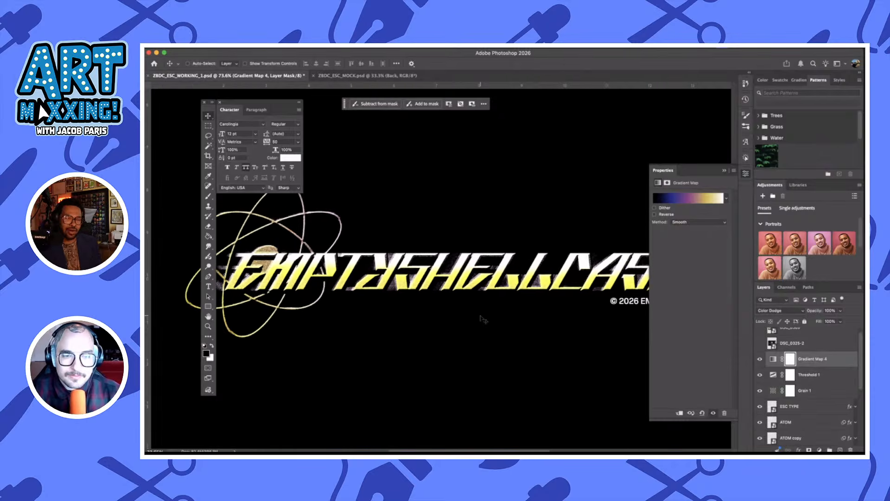
{"action": "scroll", "coordinate": [478, 311], "scroll_direction": "up", "scroll_amount": 5}
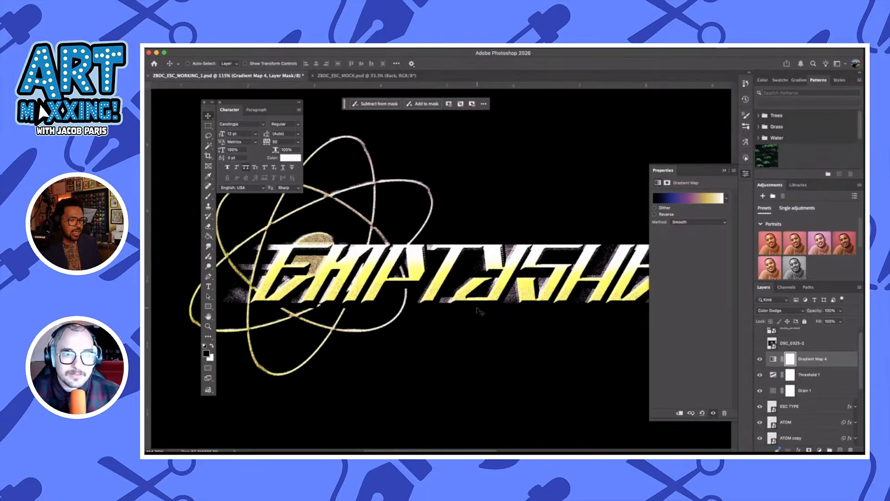
{"action": "scroll", "coordinate": [480, 310], "scroll_direction": "right", "scroll_amount": 5}
{"action": "scroll", "coordinate": [480, 311], "scroll_direction": "down", "scroll_amount": 1}
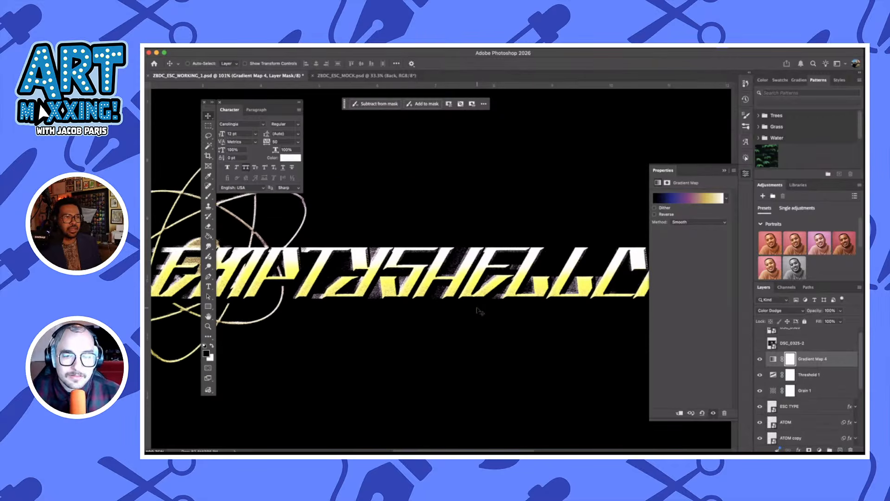
Select the ESC TYPE, ATOM, ATOM copy and ESC BLUR layers together and move them into the FRONT COMP group
{"action": "left_click", "coordinate": [814, 381]}
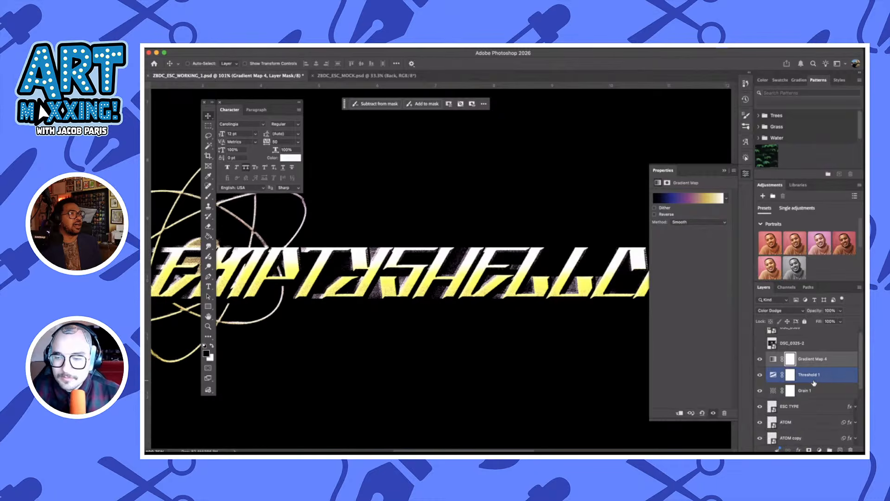
{"action": "left_click", "coordinate": [819, 392]}
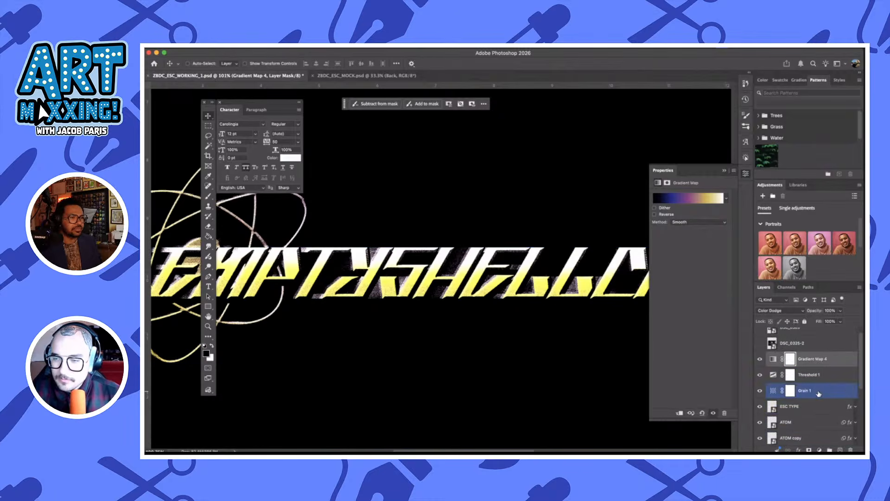
{"action": "scroll", "coordinate": [819, 393], "scroll_direction": "down", "scroll_amount": 3}
{"action": "left_click", "coordinate": [818, 342]}
{"action": "left_click", "coordinate": [814, 408]}
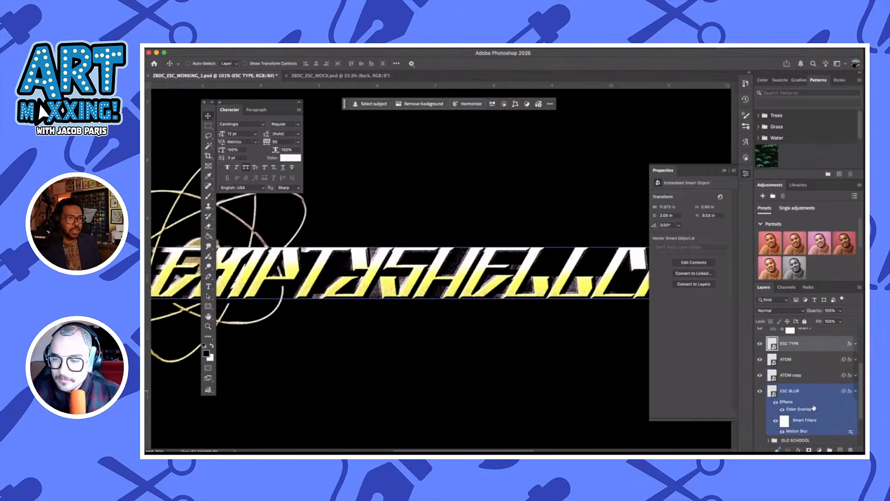
{"action": "left_click", "coordinate": [813, 399], "text": "shift"}
{"action": "scroll", "coordinate": [813, 399], "scroll_direction": "down", "scroll_amount": 3}
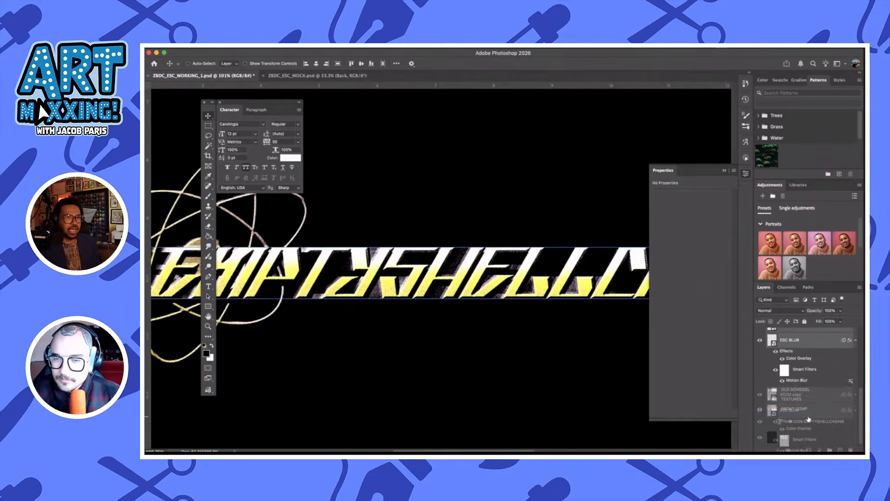
{"action": "scroll", "coordinate": [808, 419], "scroll_direction": "up", "scroll_amount": 3}
{"action": "scroll", "coordinate": [761, 371], "scroll_direction": "up", "scroll_amount": 3}
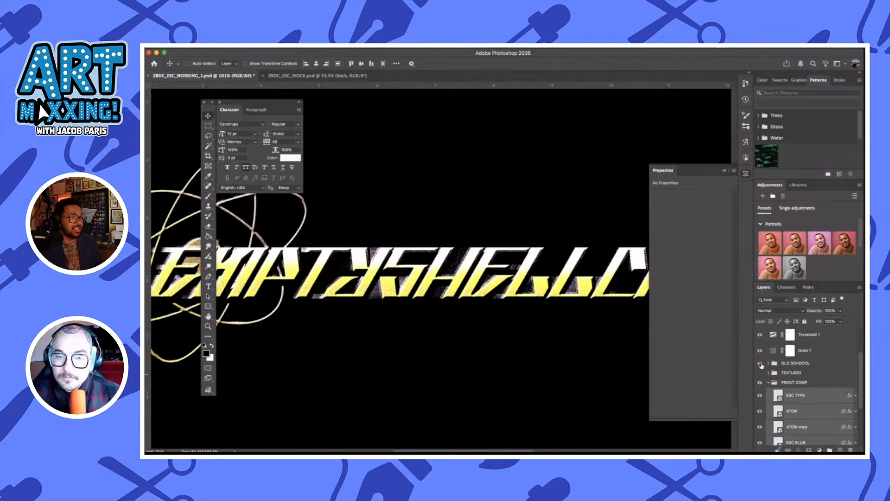
Hide the OLD SCHOOOL group and show the TEXTURES group over the logo artwork
{"action": "left_click", "coordinate": [760, 364]}
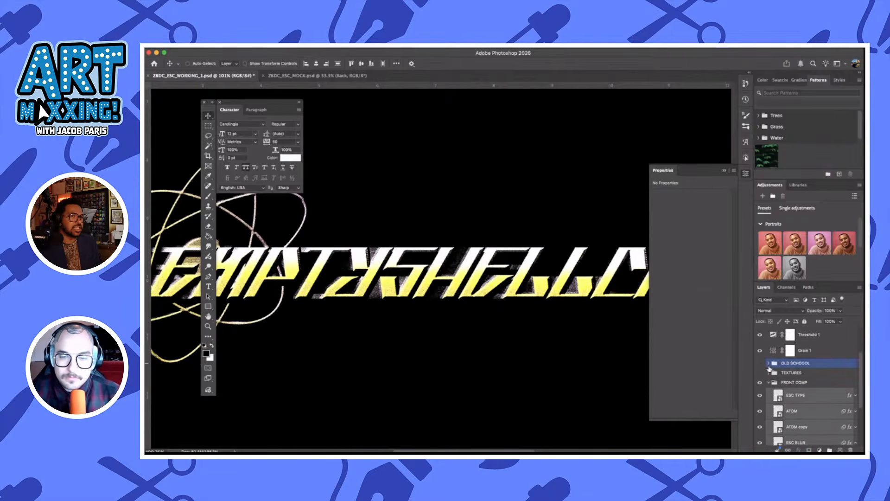
{"action": "left_click", "coordinate": [763, 374]}
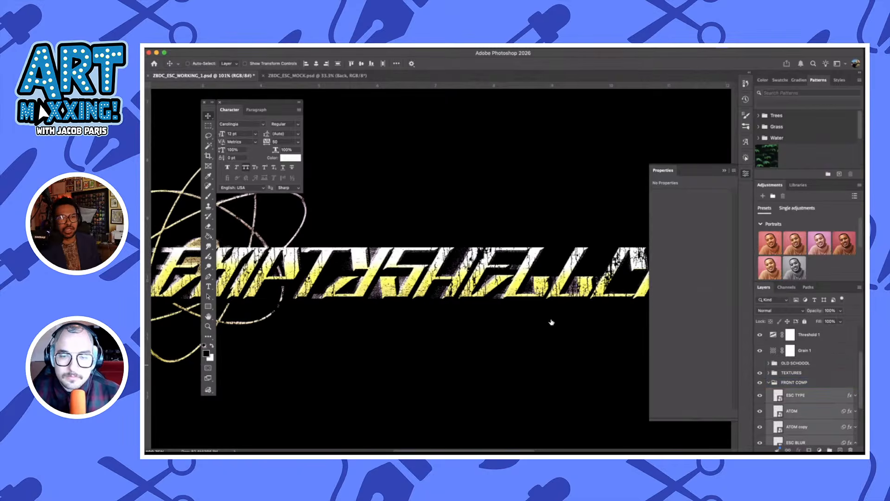
{"action": "scroll", "coordinate": [493, 303], "scroll_direction": "down", "scroll_amount": 5}
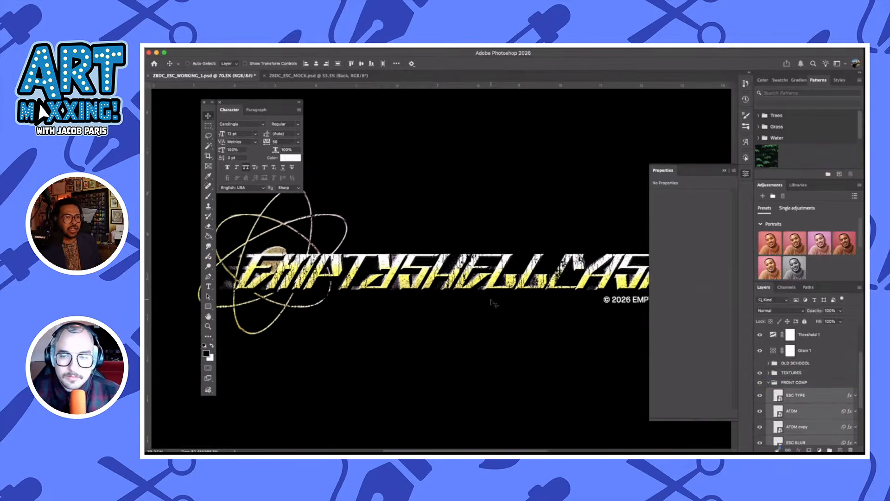
{"action": "scroll", "coordinate": [494, 303], "scroll_direction": "down", "scroll_amount": 3}
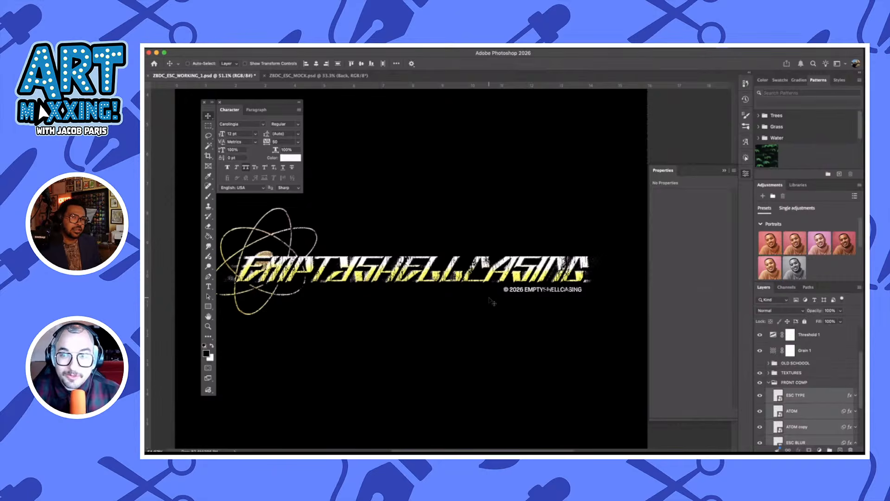
Expand the TEXTURES group and inspect the PLASTISOL texture layer inside it
{"action": "left_click", "coordinate": [772, 384]}
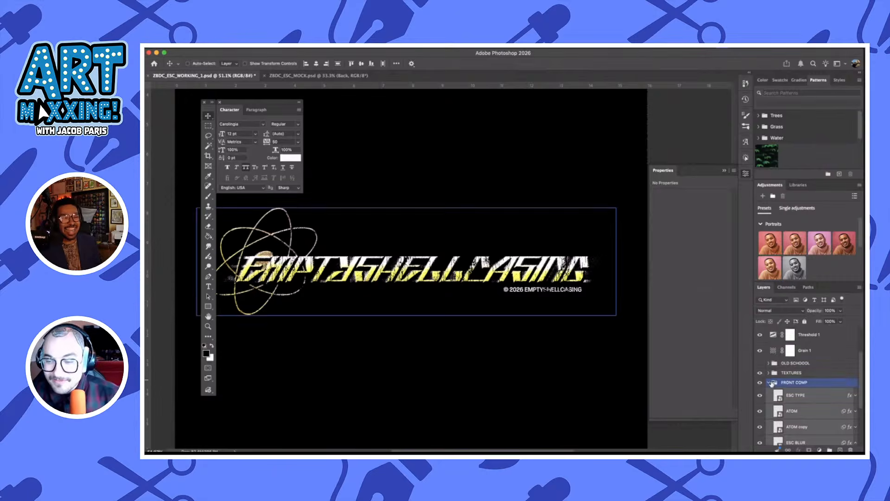
{"action": "left_click", "coordinate": [771, 374]}
{"action": "left_click", "coordinate": [770, 373]}
{"action": "left_click", "coordinate": [819, 388]}
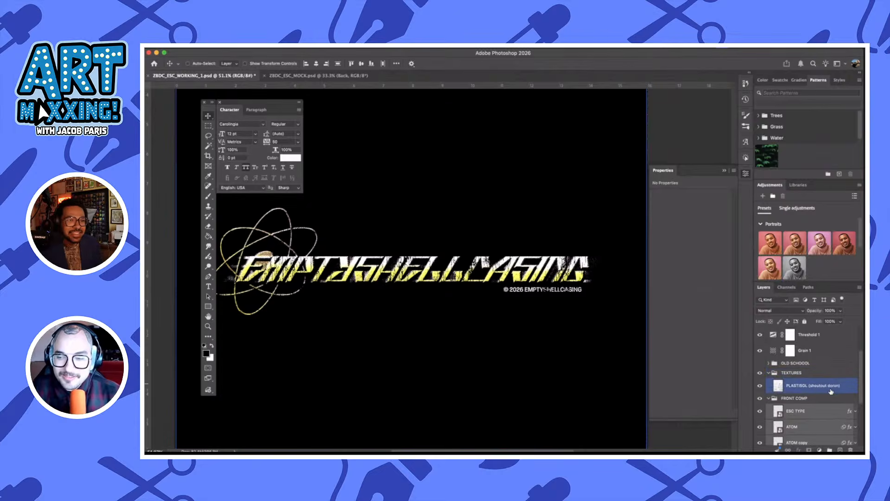
{"action": "left_click", "coordinate": [807, 376]}
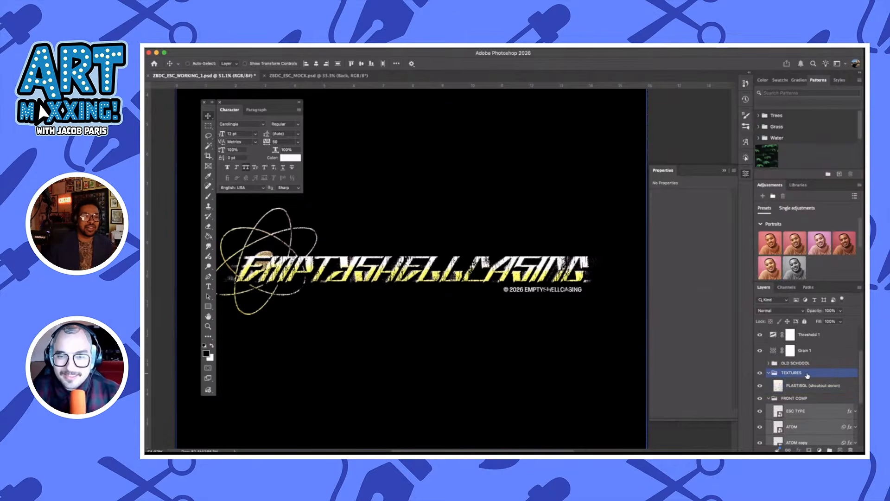
{"action": "scroll", "coordinate": [483, 231], "scroll_direction": "left", "scroll_amount": 2}
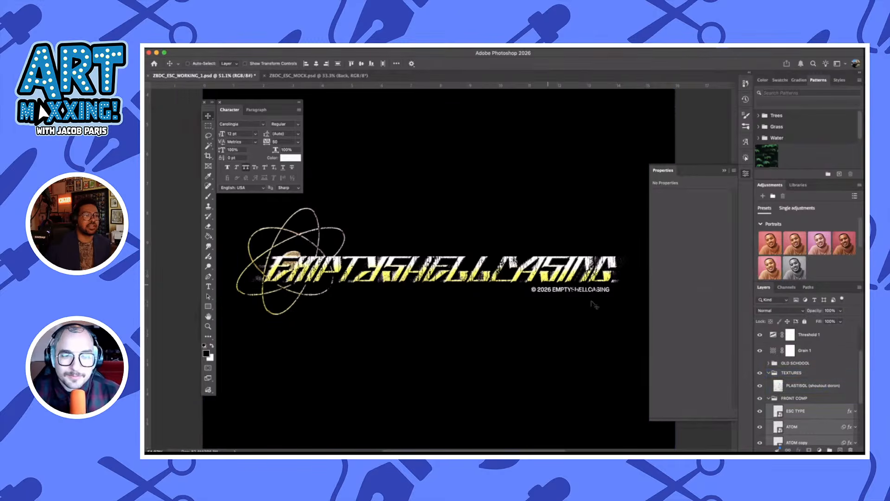
{"action": "scroll", "coordinate": [595, 304], "scroll_direction": "down", "scroll_amount": 2}
{"action": "scroll", "coordinate": [595, 305], "scroll_direction": "up", "scroll_amount": 3}
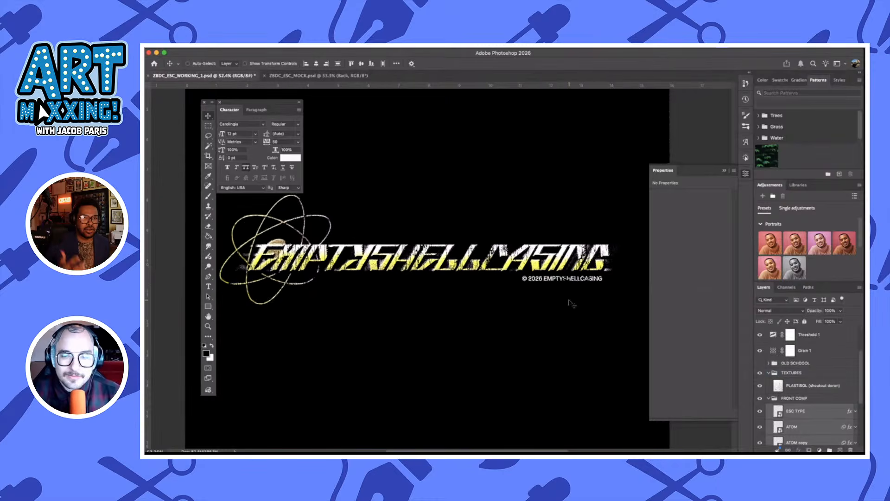
{"action": "scroll", "coordinate": [572, 303], "scroll_direction": "down", "scroll_amount": 2}
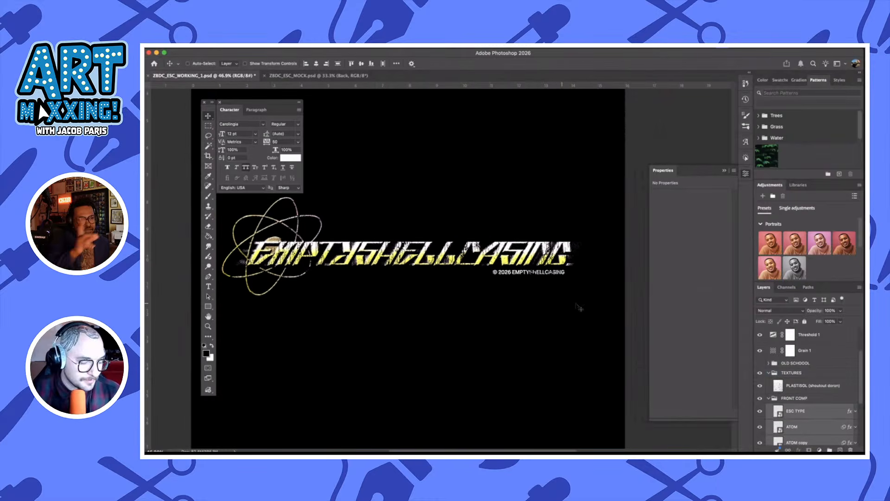
{"action": "scroll", "coordinate": [784, 385], "scroll_direction": "up", "scroll_amount": 2}
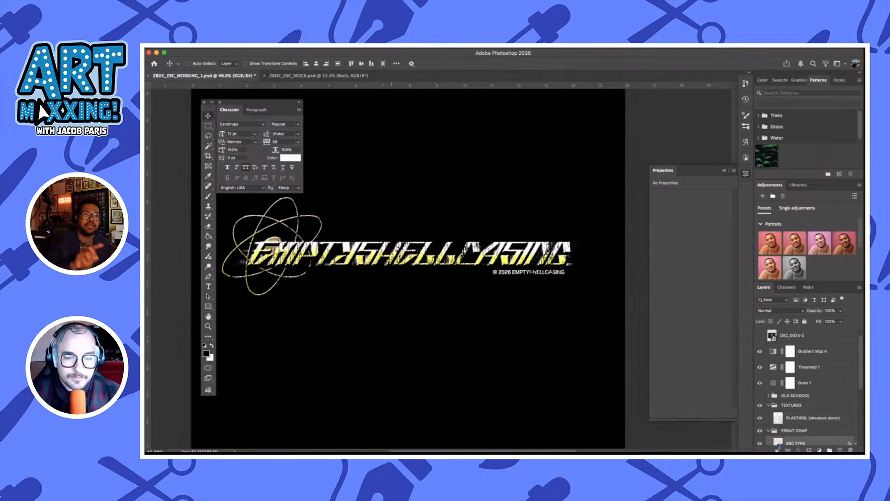
Switch to Illustrator and examine the album-art and logo references on the 01 - MOODBOARD artboard, both up close and as a whole
{"action": "mouse_move", "coordinate": [393, 444]}
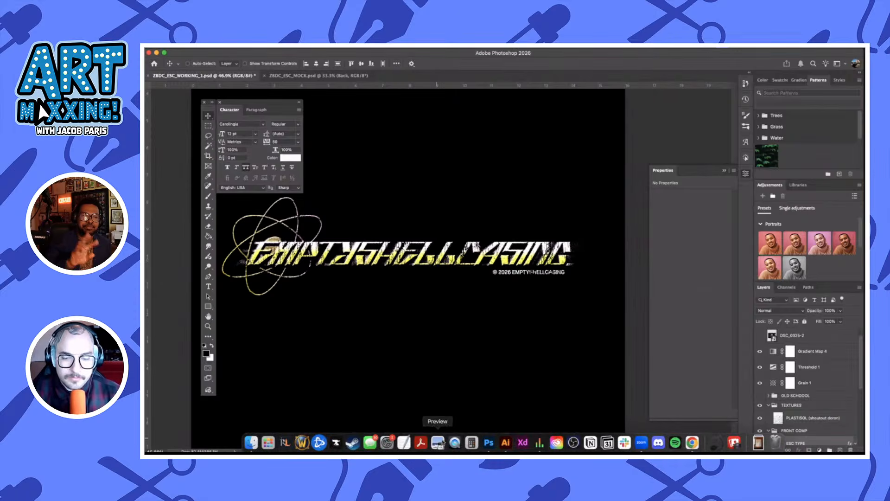
{"action": "left_click", "coordinate": [510, 446]}
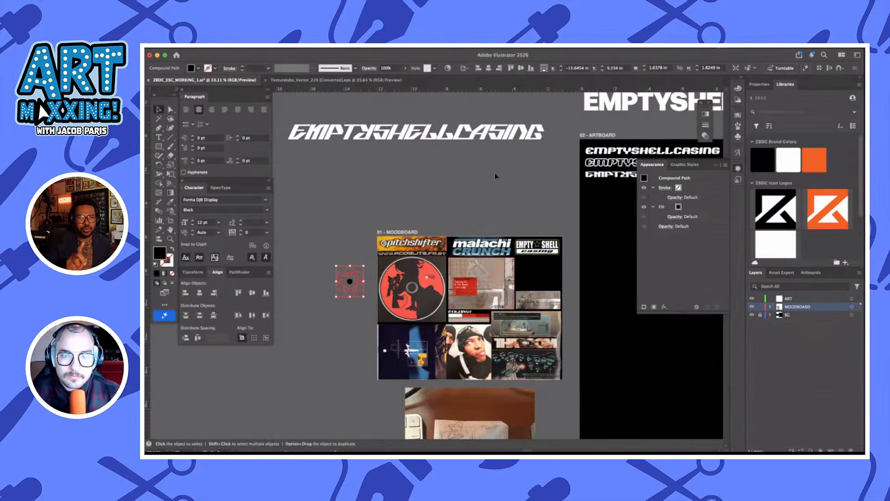
{"action": "left_click", "coordinate": [496, 215]}
{"action": "scroll", "coordinate": [496, 216], "scroll_direction": "up", "scroll_amount": 5}
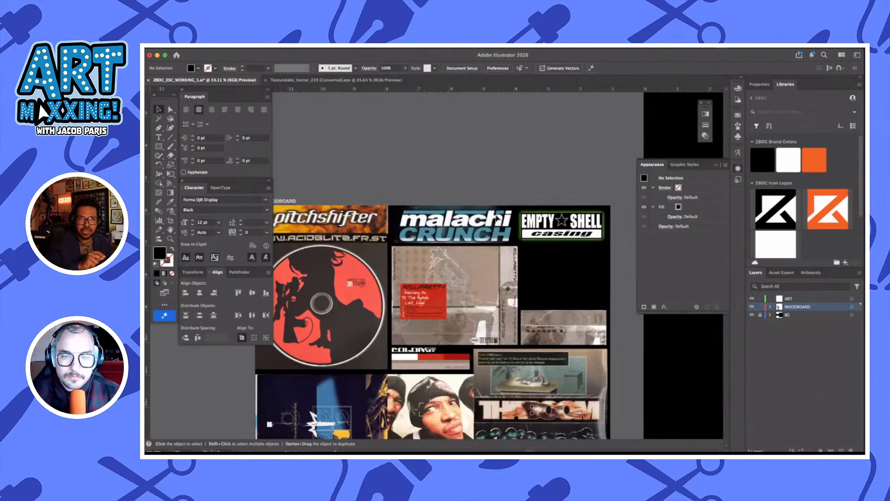
{"action": "scroll", "coordinate": [496, 218], "scroll_direction": "down", "scroll_amount": 3}
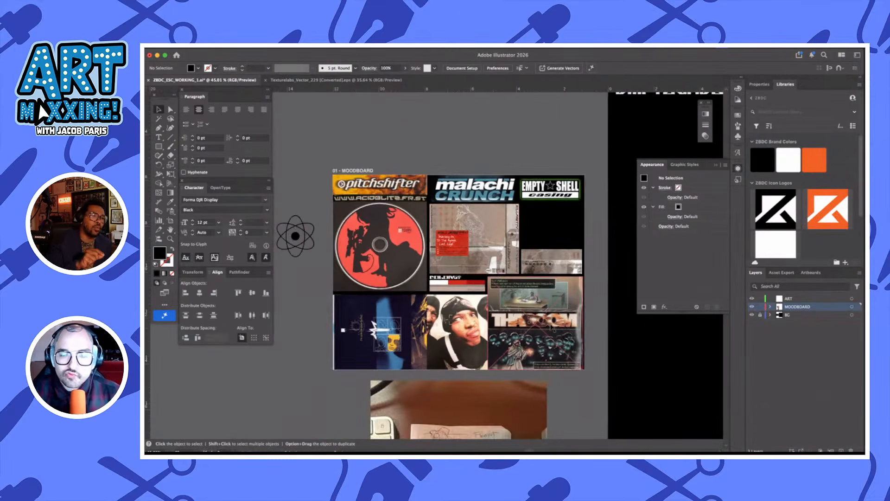
{"action": "scroll", "coordinate": [411, 204], "scroll_direction": "up", "scroll_amount": 5}
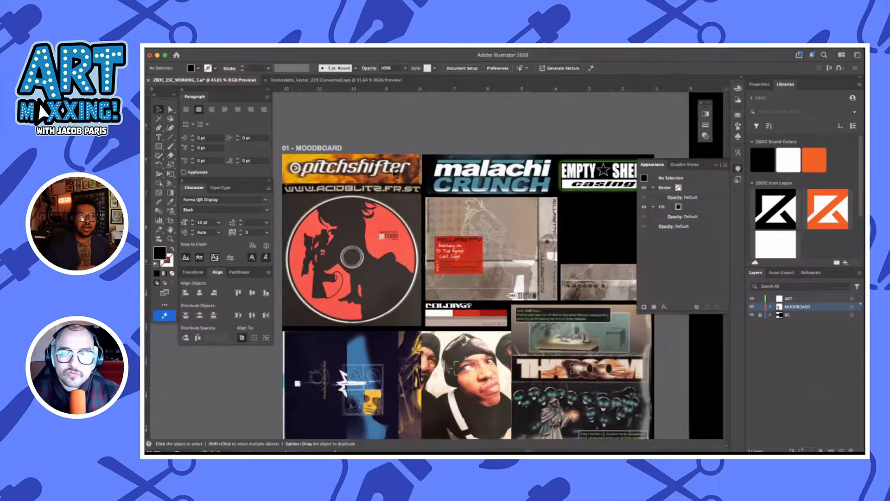
{"action": "scroll", "coordinate": [378, 146], "scroll_direction": "left", "scroll_amount": 3}
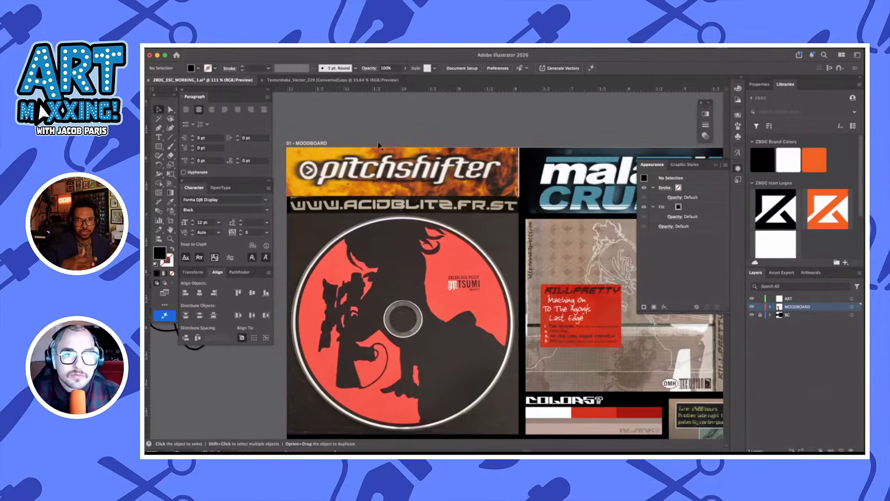
{"action": "scroll", "coordinate": [525, 167], "scroll_direction": "right", "scroll_amount": 5}
{"action": "scroll", "coordinate": [525, 167], "scroll_direction": "right", "scroll_amount": 4}
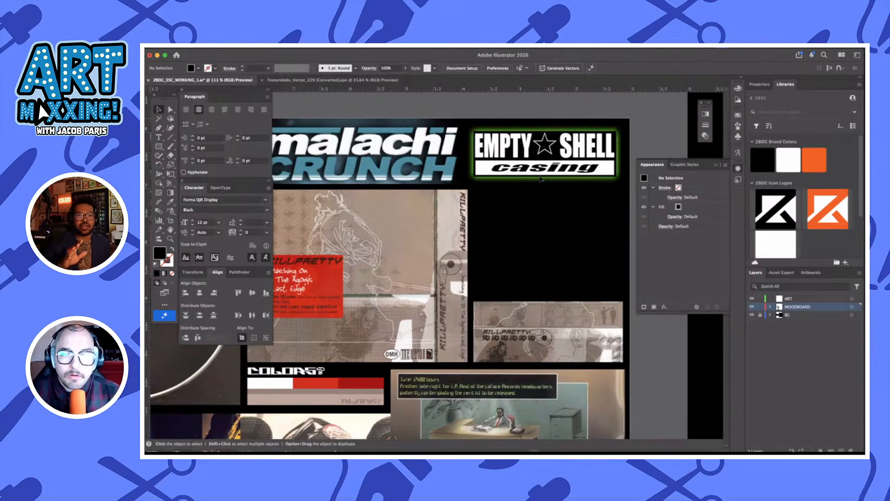
{"action": "scroll", "coordinate": [466, 226], "scroll_direction": "left", "scroll_amount": 5}
{"action": "scroll", "coordinate": [466, 226], "scroll_direction": "down", "scroll_amount": 2}
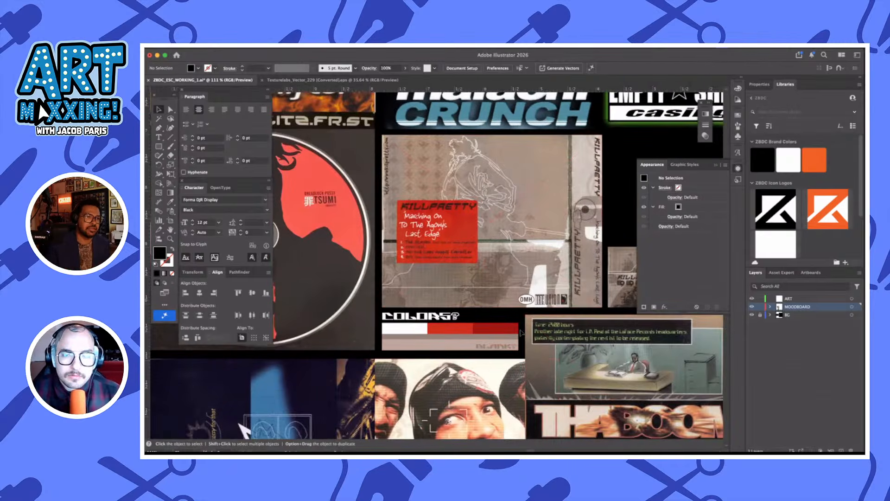
{"action": "scroll", "coordinate": [521, 332], "scroll_direction": "left", "scroll_amount": 3}
{"action": "scroll", "coordinate": [521, 333], "scroll_direction": "up", "scroll_amount": 2}
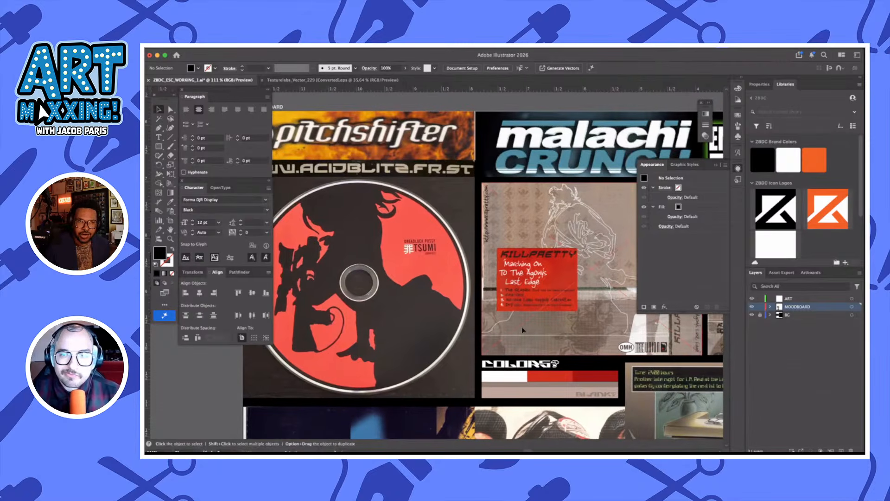
{"action": "scroll", "coordinate": [599, 257], "scroll_direction": "down", "scroll_amount": 2}
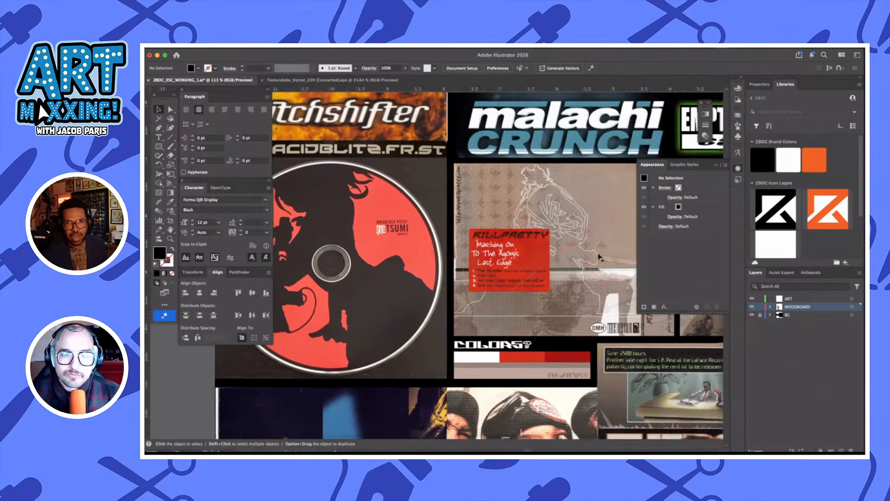
{"action": "scroll", "coordinate": [549, 274], "scroll_direction": "down", "scroll_amount": 5}
{"action": "scroll", "coordinate": [549, 274], "scroll_direction": "right", "scroll_amount": 1}
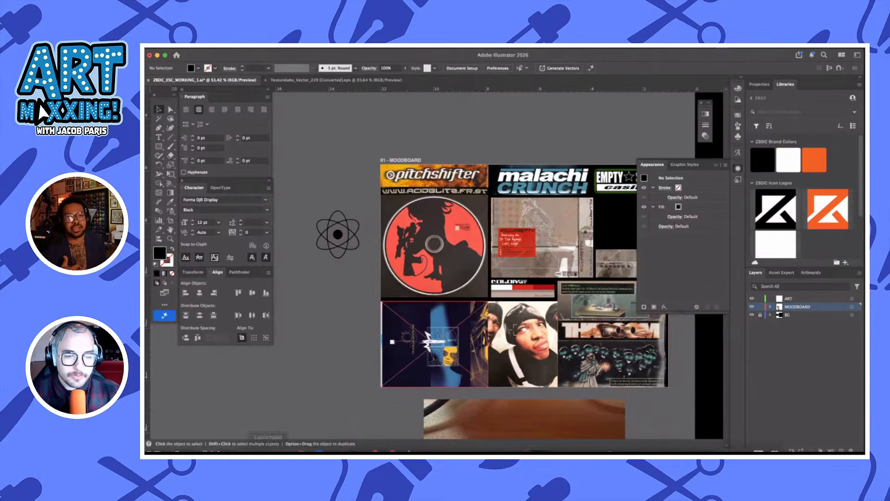
Switch back to Photoshop, preview the DSC_0325-2 photo and hide it again, and show and select the DSC_0369 photo layer instead
{"action": "mouse_move", "coordinate": [406, 448]}
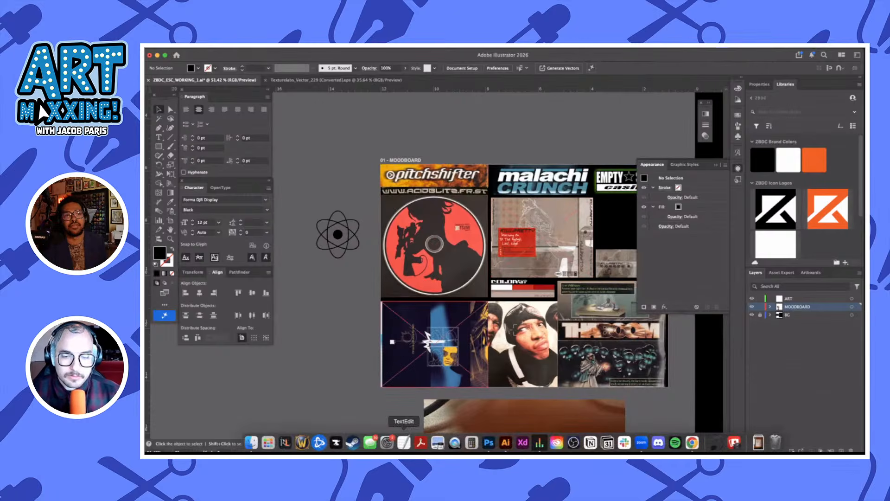
{"action": "left_click", "coordinate": [489, 443]}
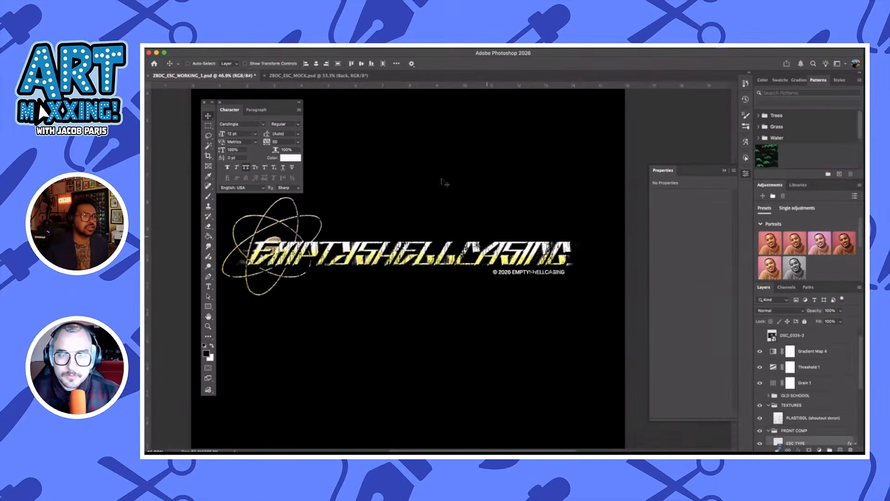
{"action": "scroll", "coordinate": [429, 171], "scroll_direction": "down", "scroll_amount": 1}
{"action": "scroll", "coordinate": [808, 392], "scroll_direction": "up", "scroll_amount": 2}
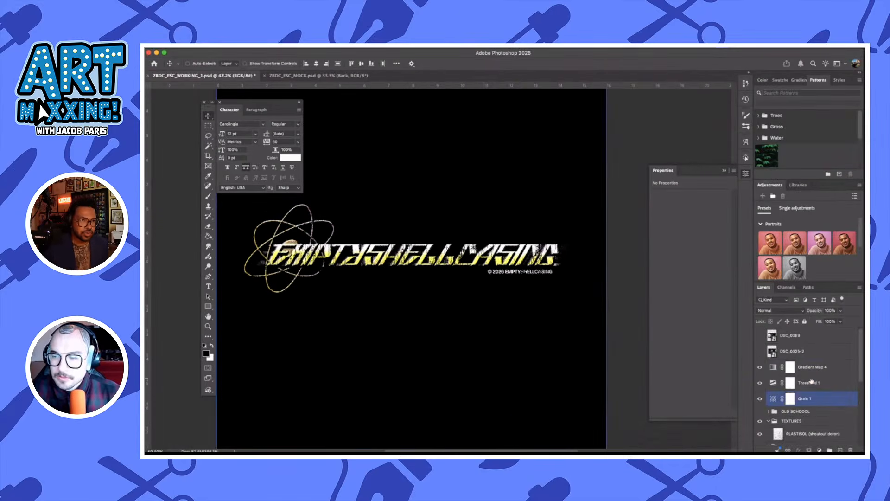
{"action": "left_click", "coordinate": [760, 351]}
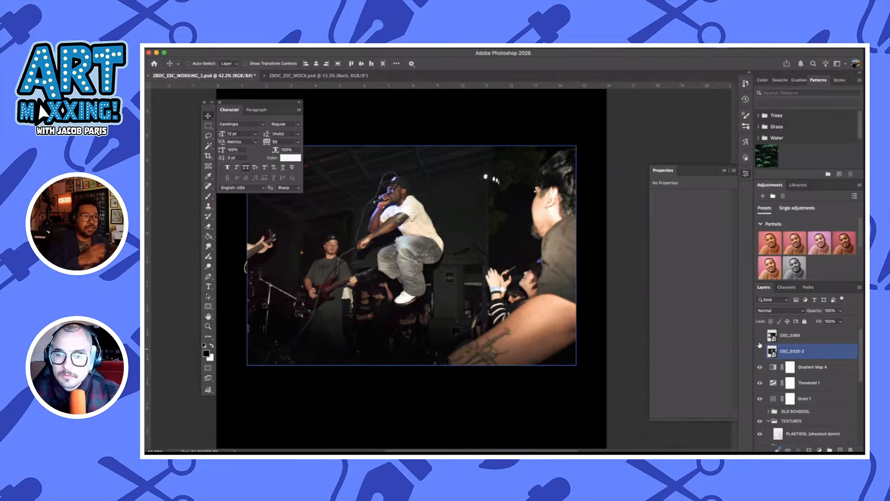
{"action": "left_click", "coordinate": [760, 351]}
{"action": "left_click", "coordinate": [760, 336]}
{"action": "left_click", "coordinate": [813, 340]}
{"action": "scroll", "coordinate": [538, 282], "scroll_direction": "up", "scroll_amount": 5}
{"action": "scroll", "coordinate": [538, 282], "scroll_direction": "left", "scroll_amount": 2}
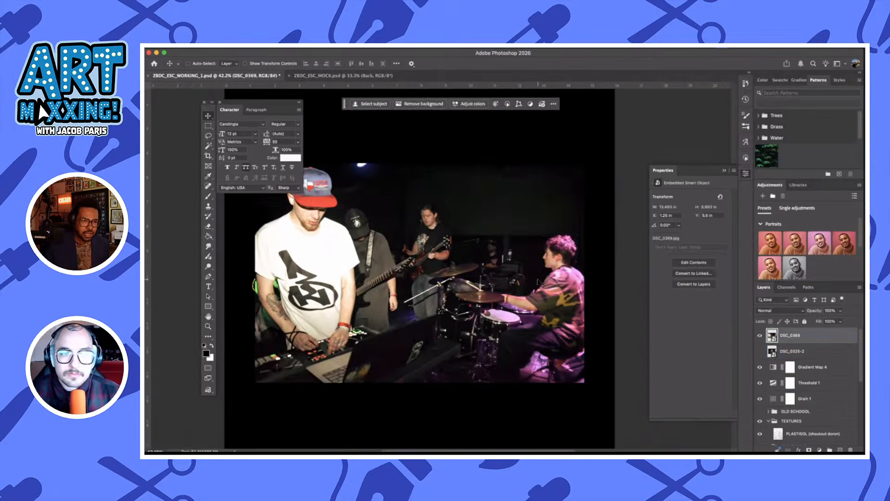
{"action": "scroll", "coordinate": [539, 282], "scroll_direction": "down", "scroll_amount": 3}
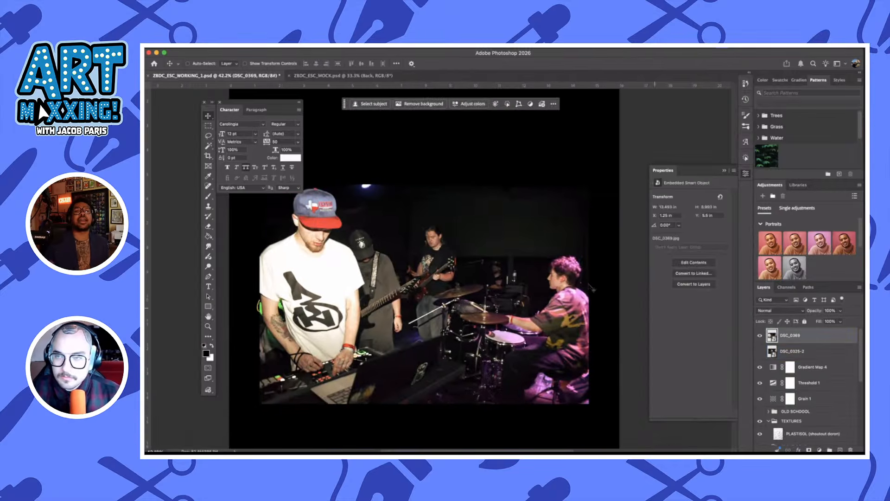
Remove the background from the DSC_0369 photo and compare the masked cutout with the original
{"action": "key", "text": "w"}
{"action": "scroll", "coordinate": [511, 252], "scroll_direction": "down", "scroll_amount": 3}
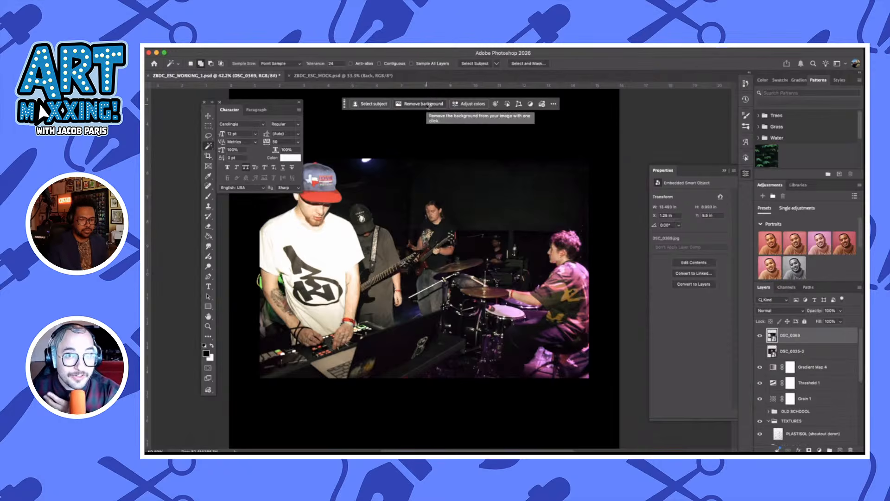
{"action": "left_click", "coordinate": [427, 105]}
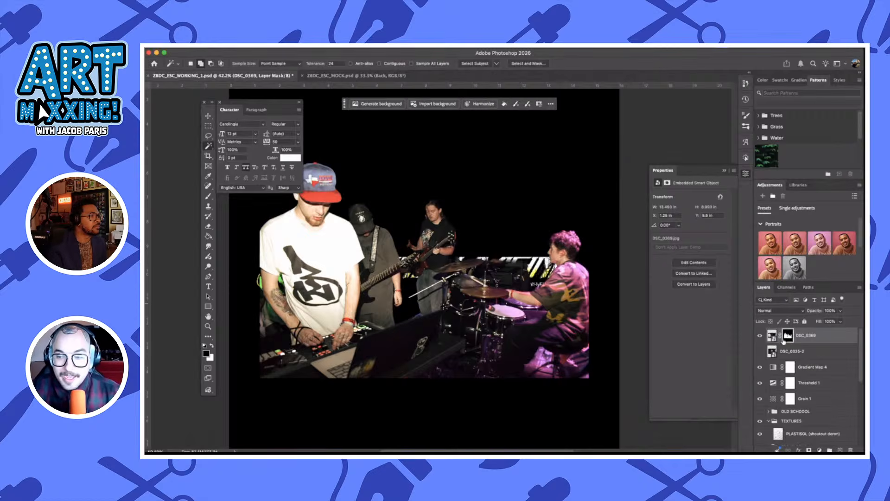
{"action": "key", "text": "cmd+z"}
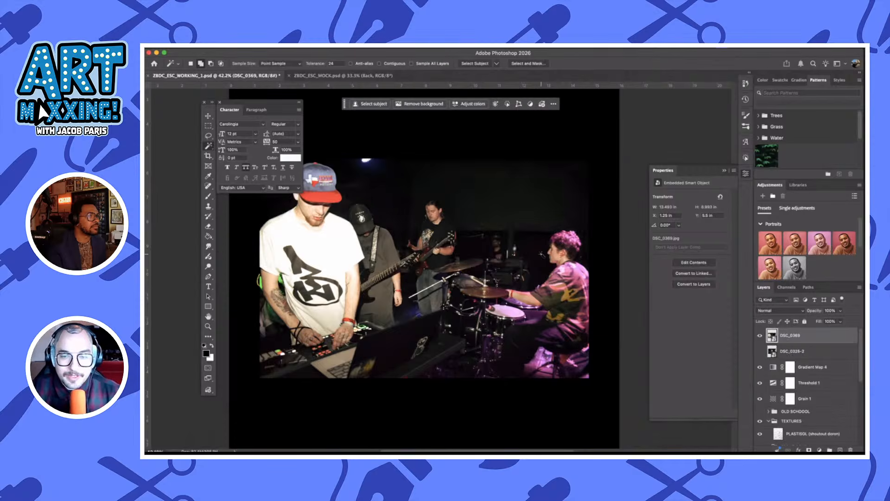
{"action": "key", "text": "cmd+shift+z"}
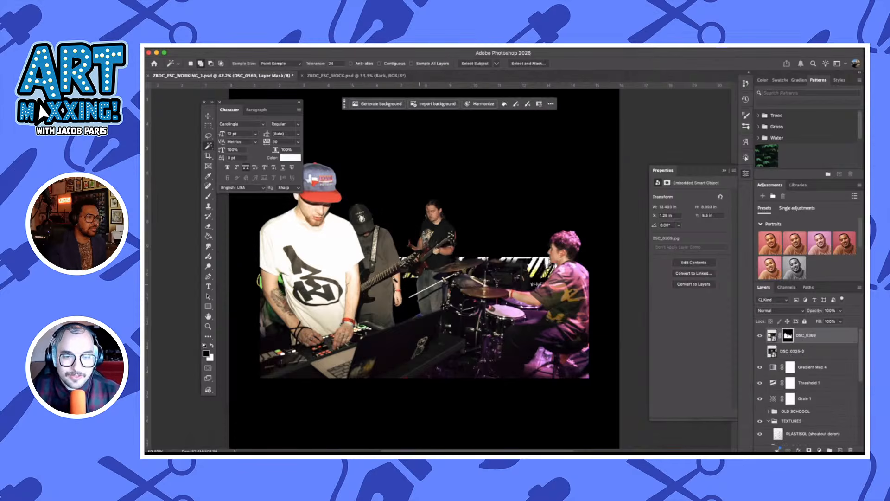
Lasso the leftover background above the drum cymbal and hide it with a black fill on the DSC_0369 layer mask
{"action": "scroll", "coordinate": [397, 279], "scroll_direction": "up", "scroll_amount": 5}
{"action": "scroll", "coordinate": [538, 287], "scroll_direction": "right", "scroll_amount": 2}
{"action": "scroll", "coordinate": [539, 287], "scroll_direction": "down", "scroll_amount": 2}
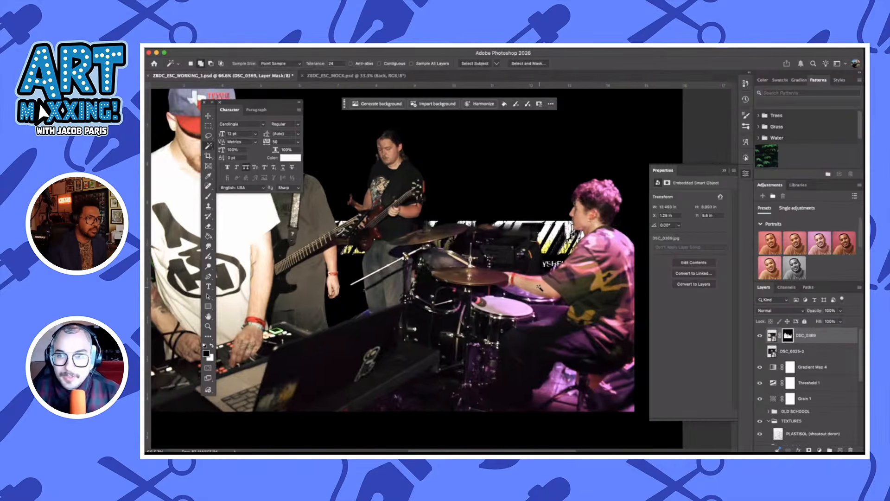
{"action": "scroll", "coordinate": [540, 287], "scroll_direction": "right", "scroll_amount": 2}
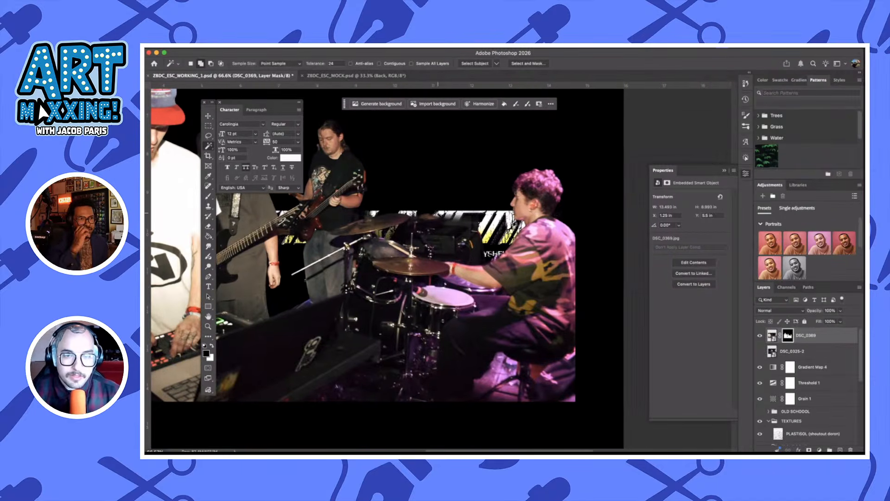
{"action": "scroll", "coordinate": [439, 214], "scroll_direction": "up", "scroll_amount": 3}
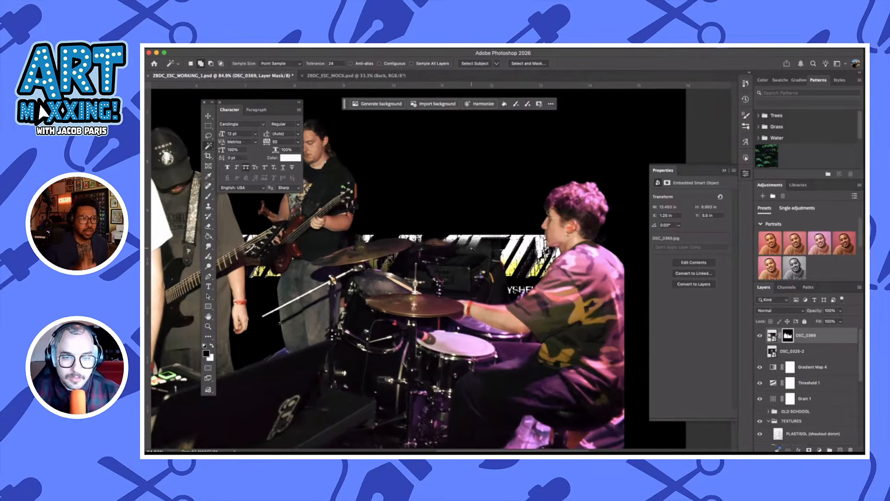
{"action": "key", "text": "l"}
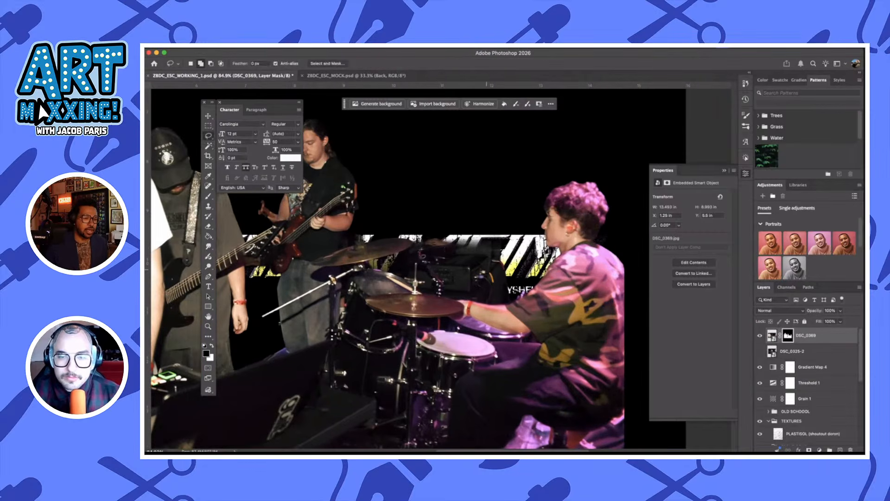
{"action": "mouse_move", "coordinate": [433, 247]}
{"action": "left_mouse_down"}
{"action": "mouse_move", "coordinate": [474, 251]}
{"action": "mouse_move", "coordinate": [425, 246]}
{"action": "mouse_move", "coordinate": [464, 232]}
{"action": "left_mouse_up"}
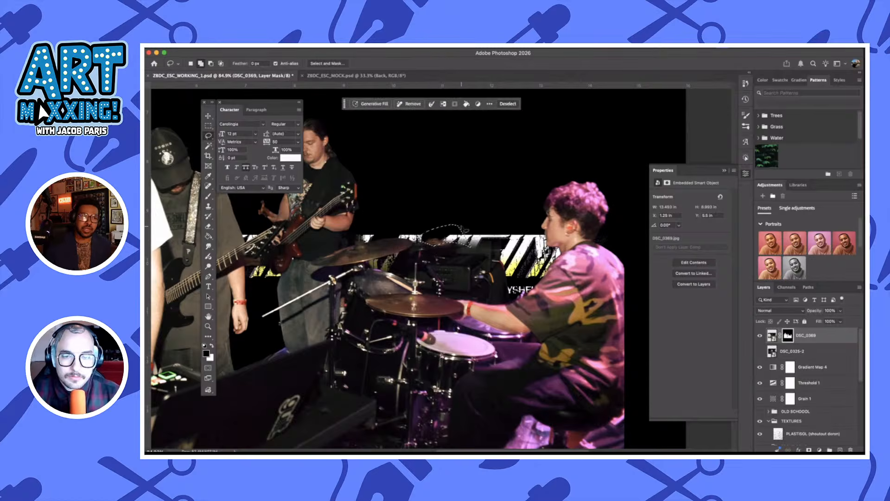
{"action": "key", "text": "alt+BackSpace"}
{"action": "key", "text": "super+d"}
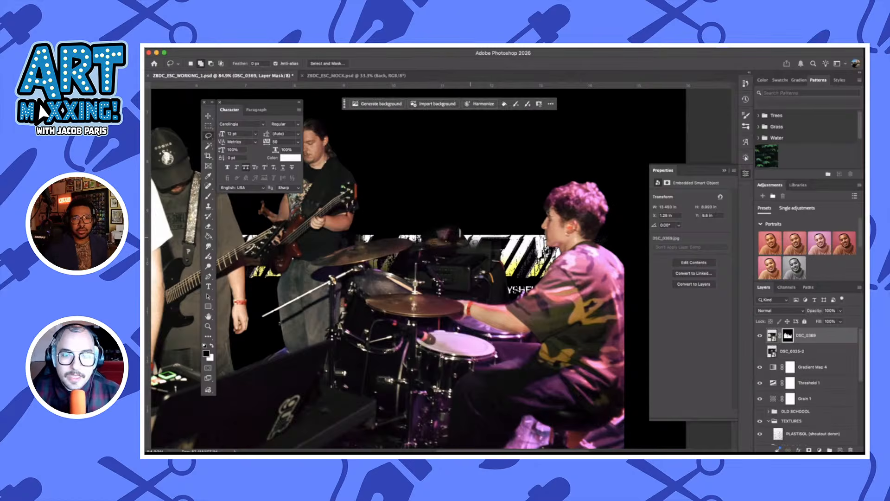
{"action": "key", "text": "super+z"}
{"action": "key", "text": "super+z"}
{"action": "key", "text": "x"}
{"action": "key", "text": "alt+BackSpace"}
{"action": "key", "text": "super+d"}
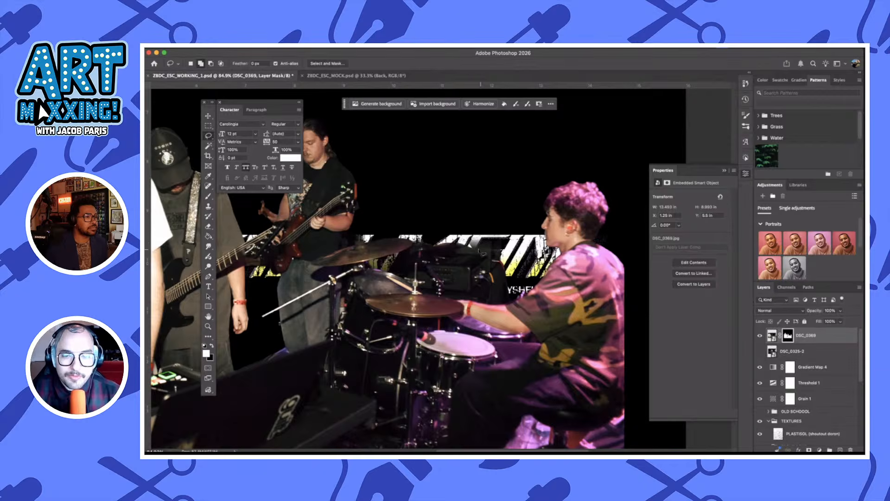
Lasso the background patch above the back of the drum kit and hide it on the DSC_0369 layer mask
{"action": "mouse_move", "coordinate": [473, 252]}
{"action": "left_mouse_down"}
{"action": "mouse_move", "coordinate": [438, 247]}
{"action": "mouse_move", "coordinate": [457, 233]}
{"action": "mouse_move", "coordinate": [466, 248]}
{"action": "mouse_move", "coordinate": [458, 249]}
{"action": "mouse_move", "coordinate": [484, 253]}
{"action": "mouse_move", "coordinate": [493, 273]}
{"action": "mouse_move", "coordinate": [518, 258]}
{"action": "mouse_move", "coordinate": [497, 222]}
{"action": "left_mouse_up"}
{"action": "key", "text": "alt+BackSpace"}
{"action": "key", "text": "super+d"}
{"action": "key", "text": "super+BackSpace"}
{"action": "key", "text": "super+d"}
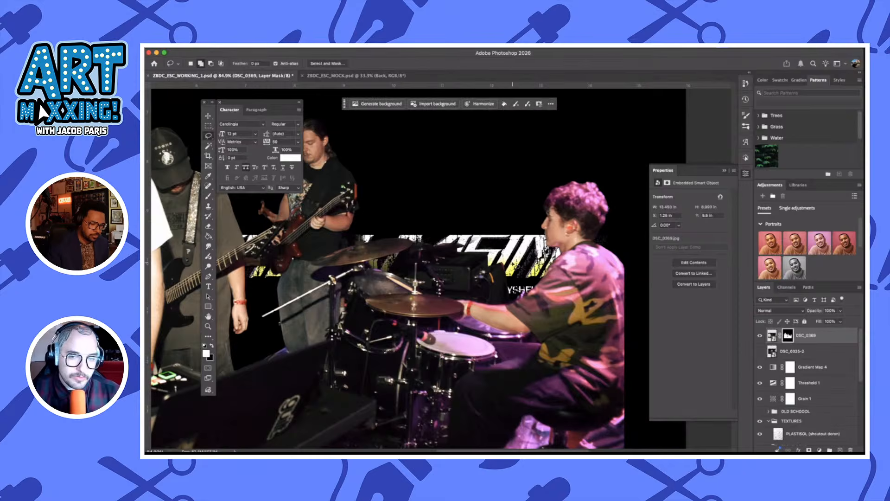
Lasso the remaining background between the drum kit and the drummer and clear it from the DSC_0369 cutout
{"action": "mouse_move", "coordinate": [513, 263]}
{"action": "left_mouse_down"}
{"action": "mouse_move", "coordinate": [498, 235]}
{"action": "mouse_move", "coordinate": [455, 218]}
{"action": "mouse_move", "coordinate": [480, 198]}
{"action": "mouse_move", "coordinate": [496, 241]}
{"action": "mouse_move", "coordinate": [491, 221]}
{"action": "left_mouse_up"}
{"action": "key", "text": "super+BackSpace"}
{"action": "key", "text": "super+d"}
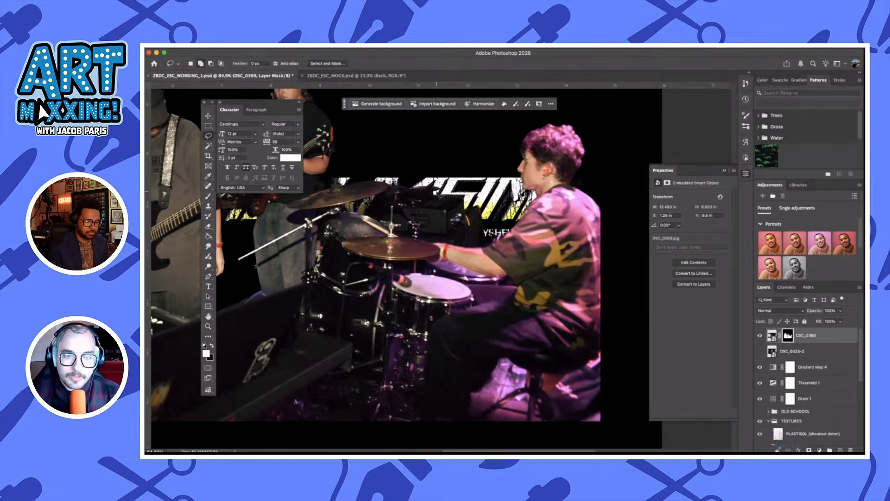
{"action": "left_click_drag", "start_coordinate": [440, 194], "coordinate": [529, 164]}
{"action": "left_click_drag", "start_coordinate": [557, 257], "coordinate": [411, 303]}
{"action": "scroll", "coordinate": [412, 304], "scroll_direction": "down", "scroll_amount": 3}
{"action": "mouse_move", "coordinate": [404, 444]}
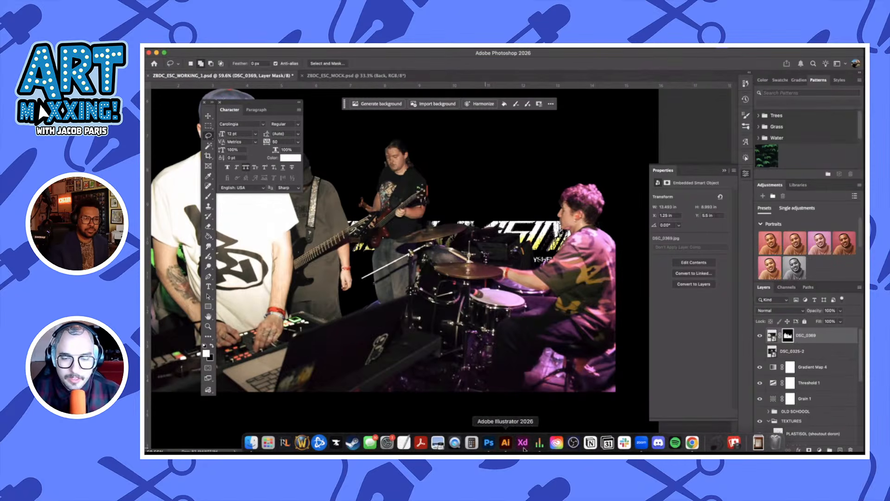
Switch to Illustrator and examine the moodboard references, focusing on the KILLPRETTY album layout with its line-art figure and the artwork around it
{"action": "left_click", "coordinate": [506, 443]}
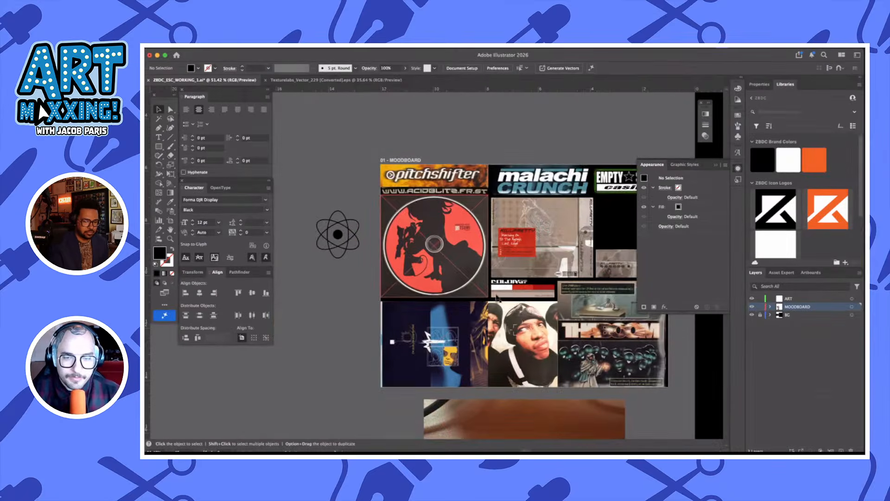
{"action": "scroll", "coordinate": [546, 331], "scroll_direction": "right", "scroll_amount": 2}
{"action": "scroll", "coordinate": [546, 332], "scroll_direction": "down", "scroll_amount": 3}
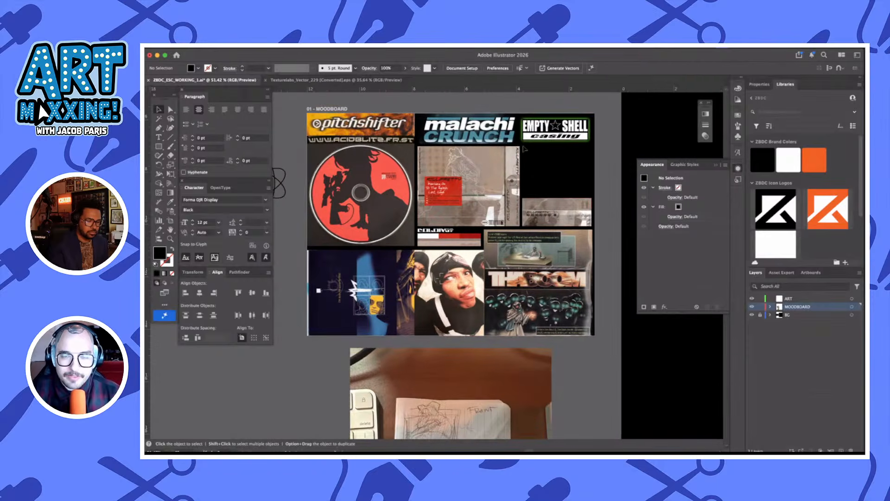
{"action": "scroll", "coordinate": [520, 153], "scroll_direction": "up", "scroll_amount": 4}
{"action": "scroll", "coordinate": [520, 153], "scroll_direction": "up", "scroll_amount": 3}
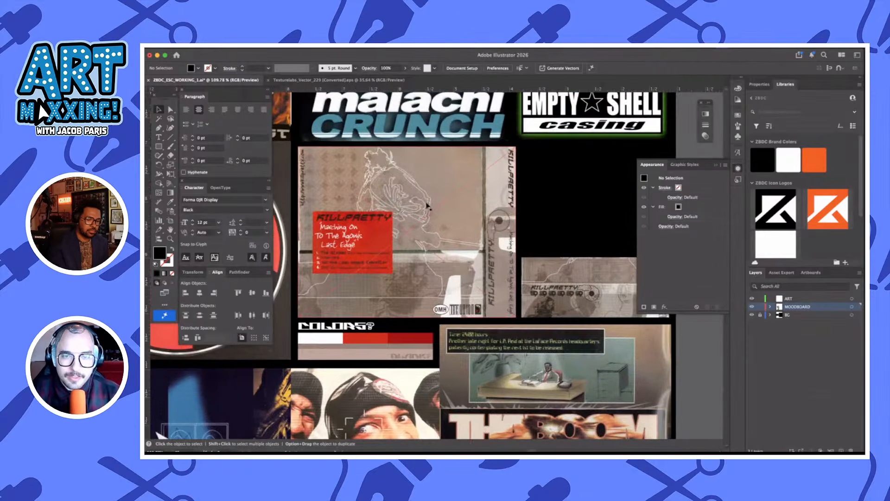
{"action": "scroll", "coordinate": [543, 279], "scroll_direction": "down", "scroll_amount": 2}
{"action": "scroll", "coordinate": [542, 278], "scroll_direction": "right", "scroll_amount": 2}
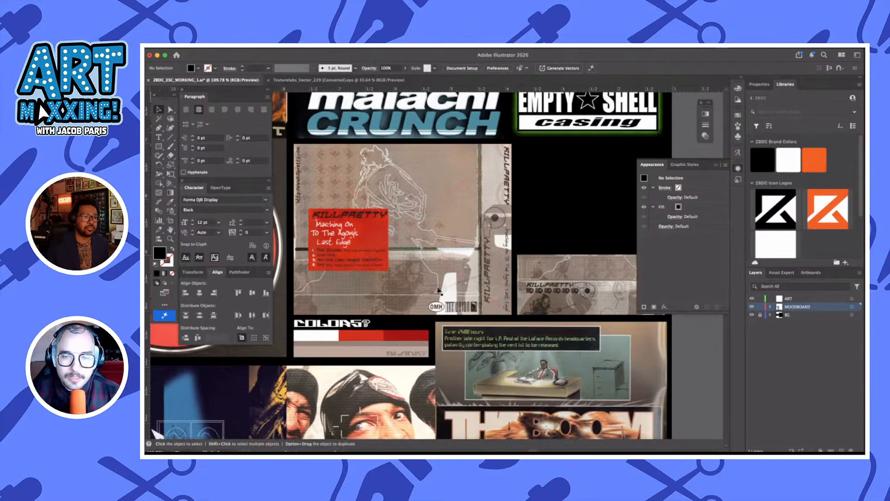
{"action": "scroll", "coordinate": [545, 280], "scroll_direction": "right", "scroll_amount": 2}
{"action": "scroll", "coordinate": [533, 269], "scroll_direction": "down", "scroll_amount": 2}
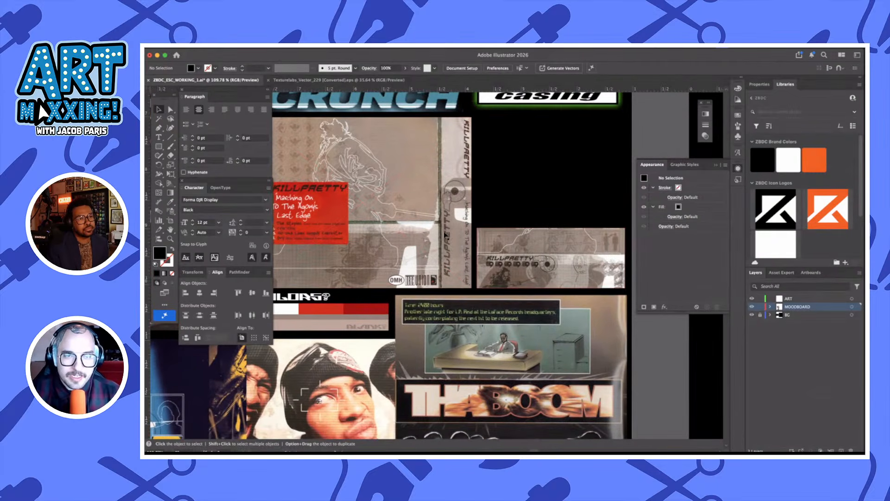
{"action": "scroll", "coordinate": [410, 212], "scroll_direction": "down", "scroll_amount": 3}
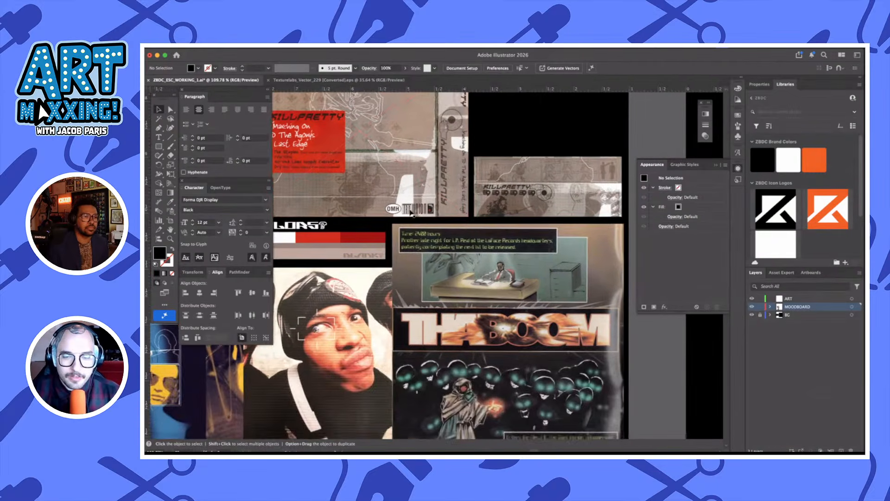
{"action": "scroll", "coordinate": [410, 213], "scroll_direction": "down", "scroll_amount": 3}
{"action": "scroll", "coordinate": [410, 213], "scroll_direction": "up", "scroll_amount": 3}
{"action": "scroll", "coordinate": [411, 213], "scroll_direction": "up", "scroll_amount": 6}
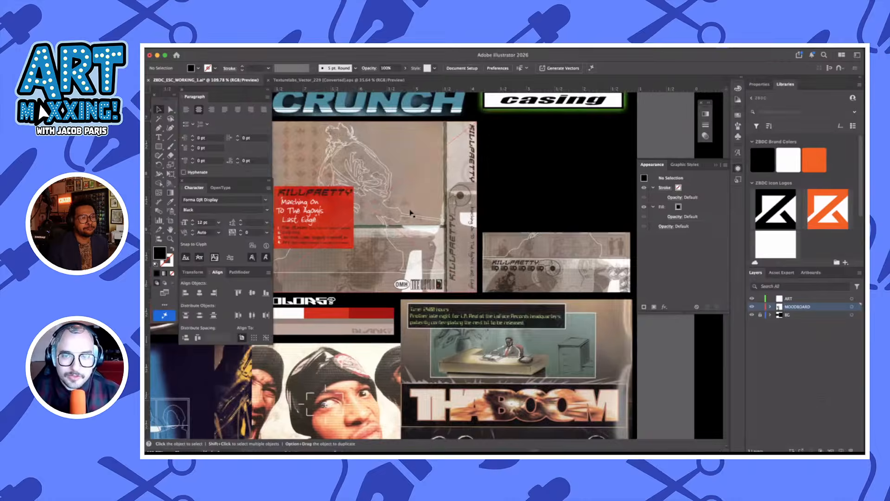
{"action": "scroll", "coordinate": [411, 213], "scroll_direction": "down", "scroll_amount": 3}
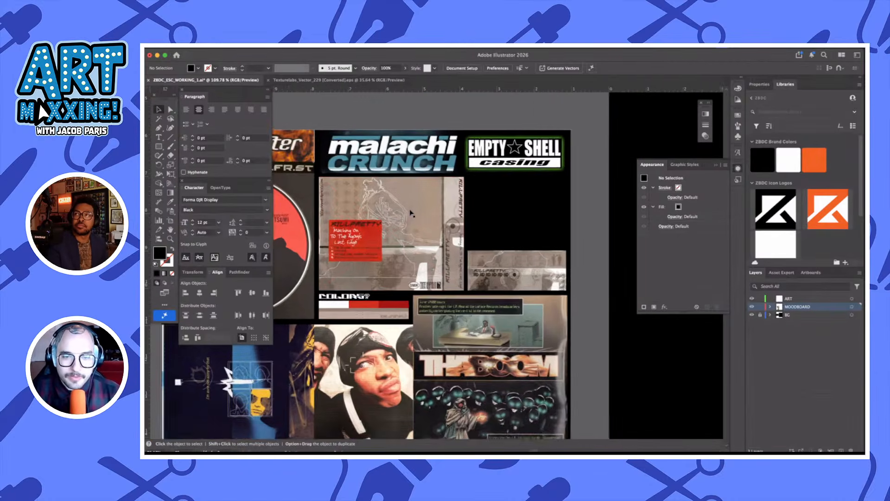
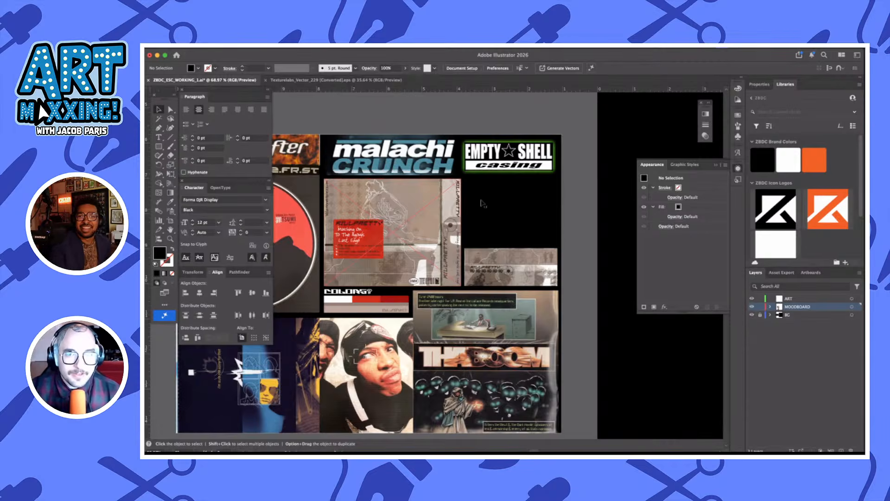
Switch back to Photoshop and make the DSC_0369 layer mask active for editing
{"action": "left_click", "coordinate": [499, 203]}
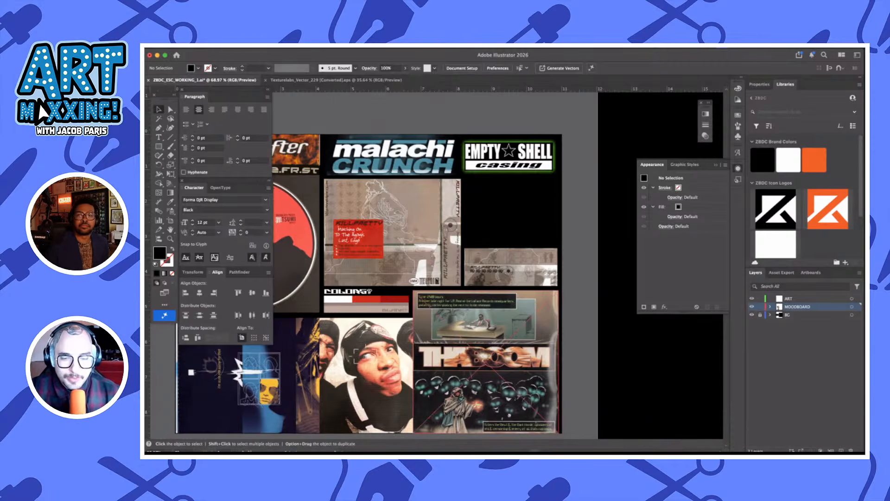
{"action": "mouse_move", "coordinate": [408, 450]}
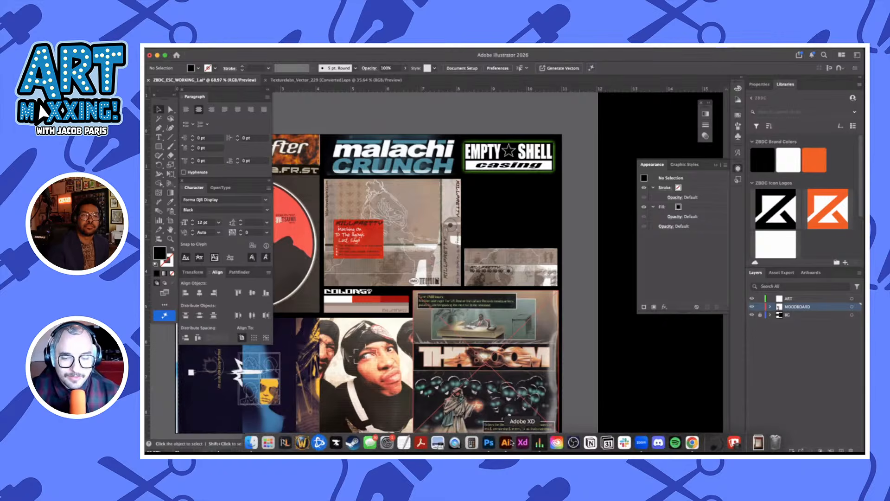
{"action": "left_click", "coordinate": [489, 442]}
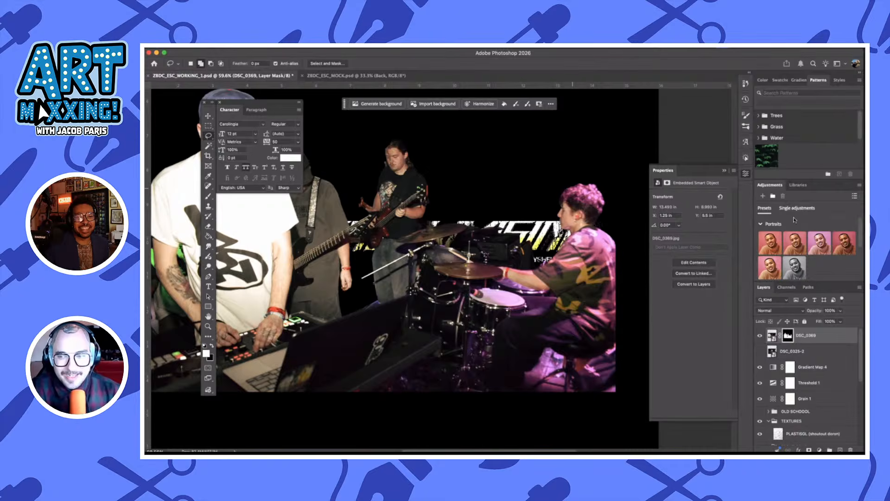
{"action": "left_click", "coordinate": [773, 336]}
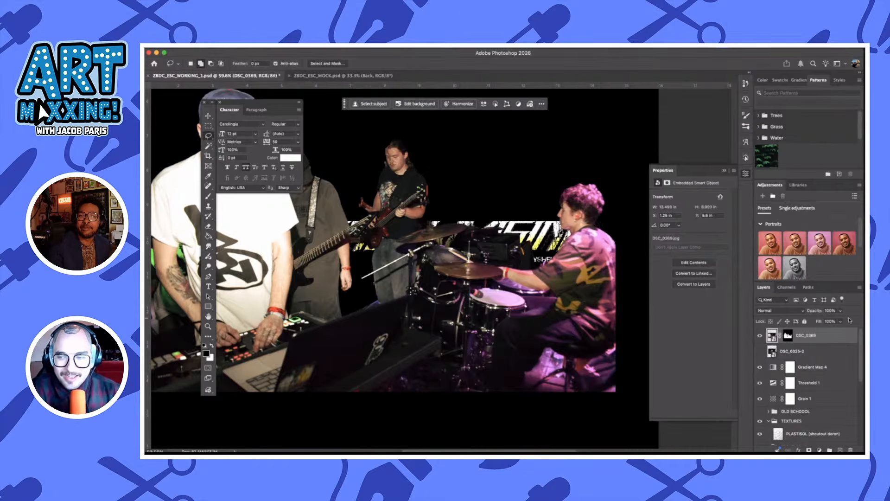
{"action": "left_click", "coordinate": [789, 333]}
Try to lasso a tiny background patch behind the upper cymbal on the DSC_0369 mask
{"action": "scroll", "coordinate": [564, 181], "scroll_direction": "up", "scroll_amount": 7}
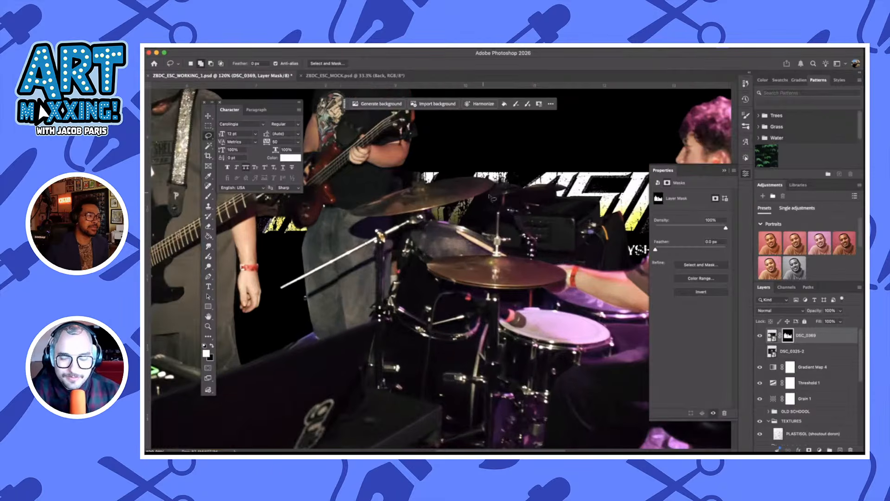
{"action": "mouse_move", "coordinate": [490, 195]}
{"action": "left_mouse_down"}
{"action": "mouse_move", "coordinate": [436, 218]}
{"action": "mouse_move", "coordinate": [480, 230]}
{"action": "mouse_move", "coordinate": [500, 222]}
{"action": "mouse_move", "coordinate": [492, 190]}
{"action": "left_mouse_up"}
{"action": "key", "text": "super+z"}
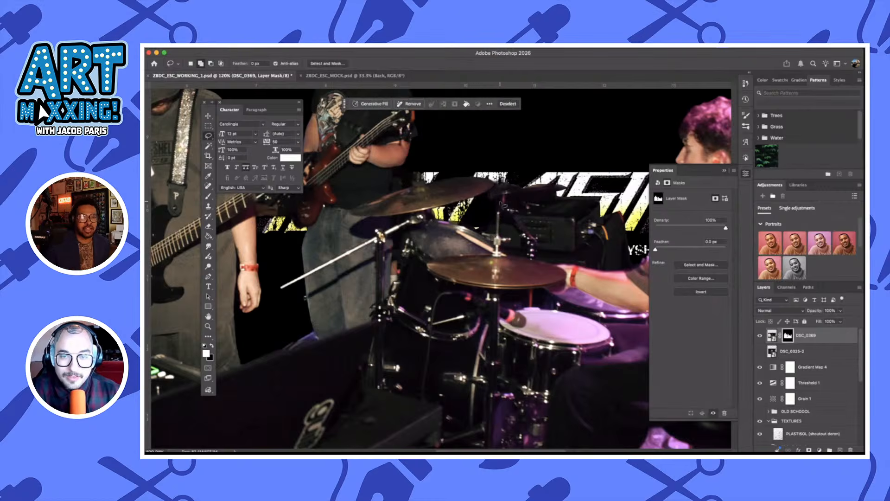
Lasso the background beside the tattooed forearm of the front performer in the white shirt and clear it from the DSC_0369 mask
{"action": "scroll", "coordinate": [531, 222], "scroll_direction": "down", "scroll_amount": 1}
{"action": "scroll", "coordinate": [531, 221], "scroll_direction": "down", "scroll_amount": 5}
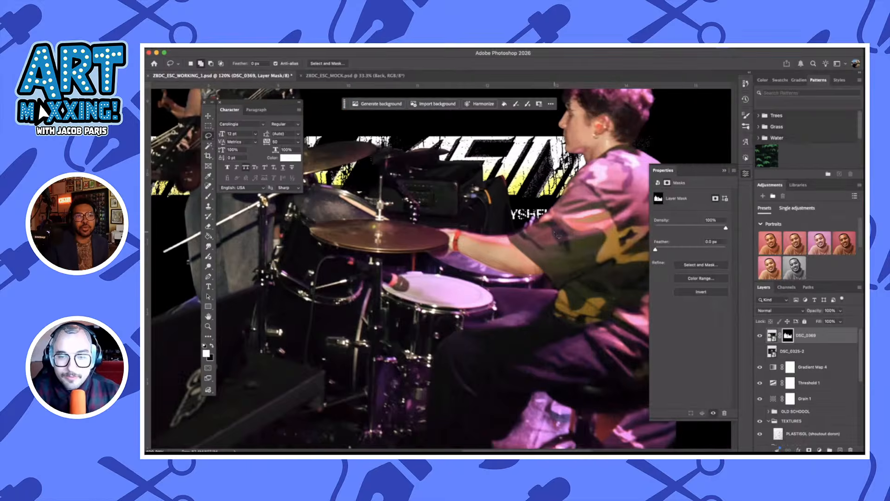
{"action": "scroll", "coordinate": [555, 233], "scroll_direction": "down", "scroll_amount": 4}
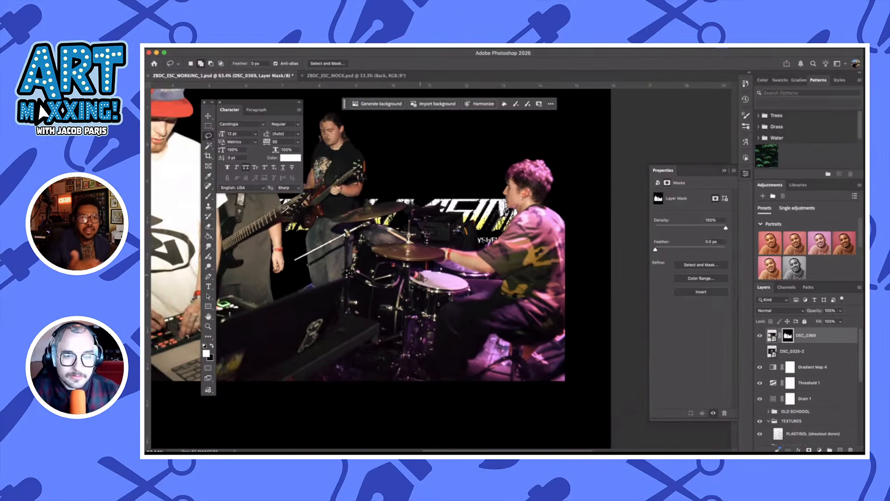
{"action": "scroll", "coordinate": [421, 277], "scroll_direction": "left", "scroll_amount": 5}
{"action": "scroll", "coordinate": [421, 277], "scroll_direction": "right", "scroll_amount": 3}
{"action": "scroll", "coordinate": [421, 277], "scroll_direction": "left", "scroll_amount": 3}
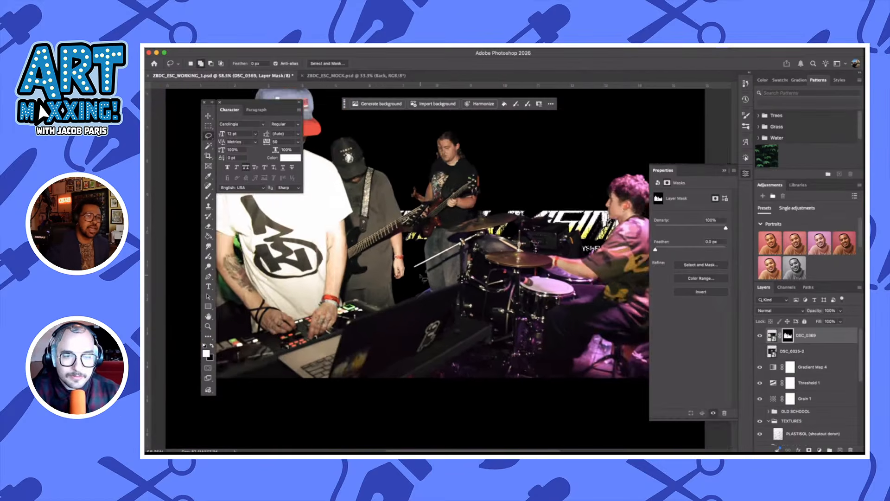
{"action": "scroll", "coordinate": [323, 265], "scroll_direction": "down", "scroll_amount": 3}
{"action": "scroll", "coordinate": [324, 265], "scroll_direction": "left", "scroll_amount": 5}
{"action": "scroll", "coordinate": [324, 264], "scroll_direction": "up", "scroll_amount": 4}
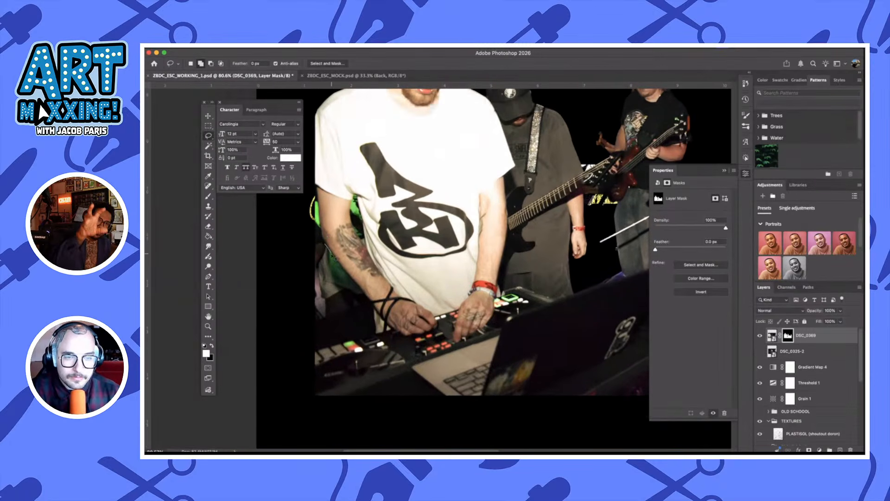
{"action": "mouse_move", "coordinate": [340, 264]}
{"action": "left_mouse_down"}
{"action": "mouse_move", "coordinate": [373, 304]}
{"action": "mouse_move", "coordinate": [379, 335]}
{"action": "mouse_move", "coordinate": [309, 353]}
{"action": "mouse_move", "coordinate": [280, 332]}
{"action": "mouse_move", "coordinate": [267, 274]}
{"action": "left_mouse_up"}
{"action": "key", "text": "BackSpace"}
{"action": "key", "text": "super+d"}
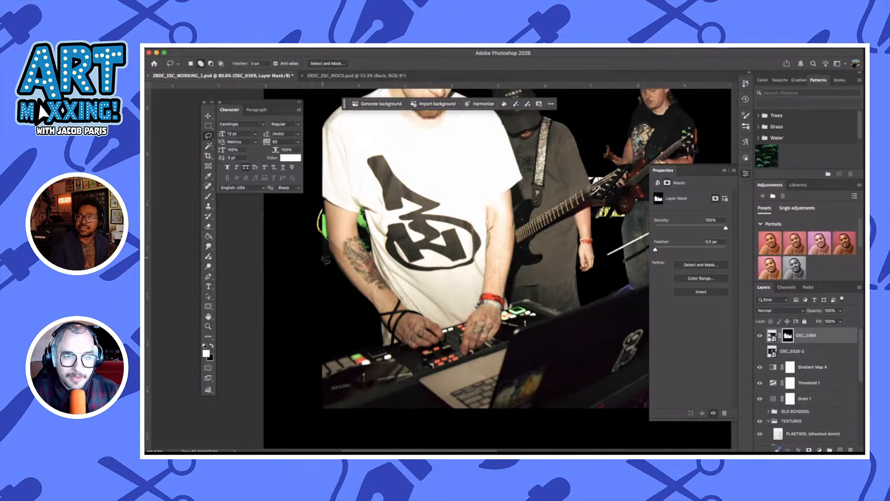
Lasso the remaining background around the same performer's elbow and hide it on the layer mask
{"action": "scroll", "coordinate": [329, 262], "scroll_direction": "up", "scroll_amount": 1}
{"action": "mouse_move", "coordinate": [334, 260]}
{"action": "left_mouse_down"}
{"action": "mouse_move", "coordinate": [323, 200]}
{"action": "mouse_move", "coordinate": [327, 293]}
{"action": "mouse_move", "coordinate": [265, 210]}
{"action": "left_mouse_up"}
{"action": "key", "text": "super+d"}
Lasso the small background patch between the back cymbal and the amplifier and hide it on the DSC_0369 mask
{"action": "scroll", "coordinate": [422, 185], "scroll_direction": "up", "scroll_amount": 3}
{"action": "scroll", "coordinate": [422, 185], "scroll_direction": "right", "scroll_amount": 10}
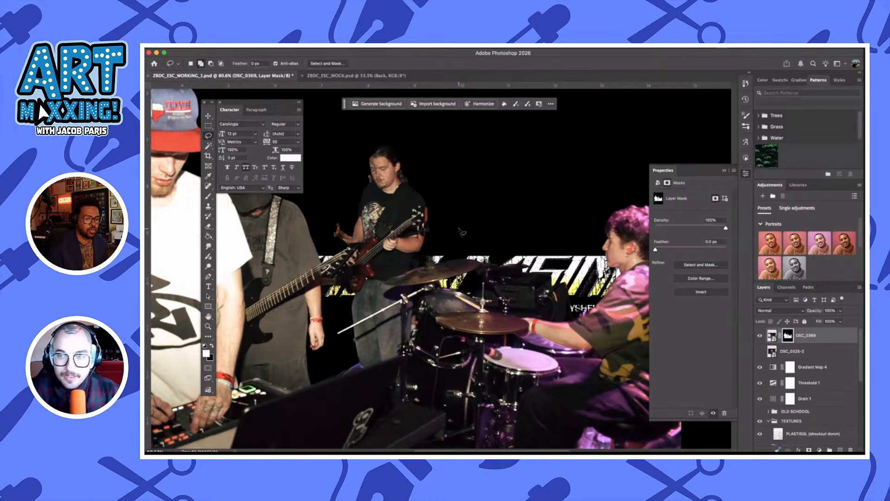
{"action": "scroll", "coordinate": [497, 249], "scroll_direction": "right", "scroll_amount": 5}
{"action": "scroll", "coordinate": [497, 249], "scroll_direction": "down", "scroll_amount": 2}
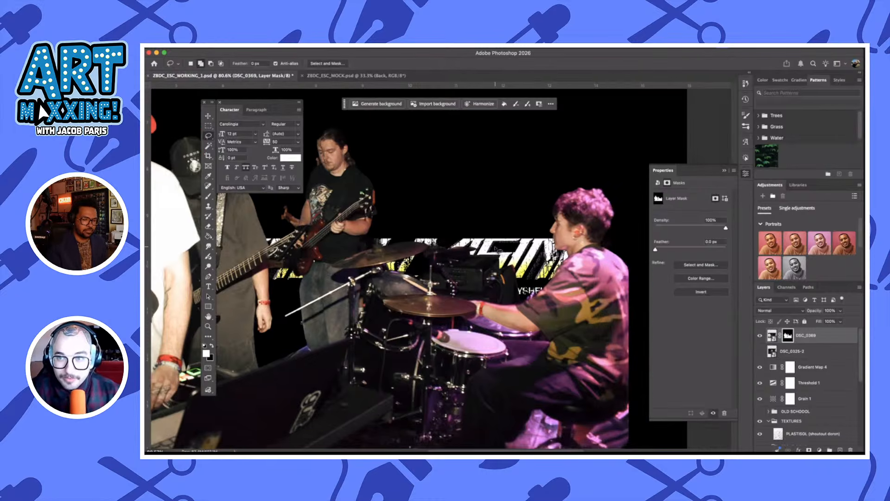
{"action": "scroll", "coordinate": [498, 249], "scroll_direction": "right", "scroll_amount": 1}
{"action": "scroll", "coordinate": [498, 249], "scroll_direction": "down", "scroll_amount": 1}
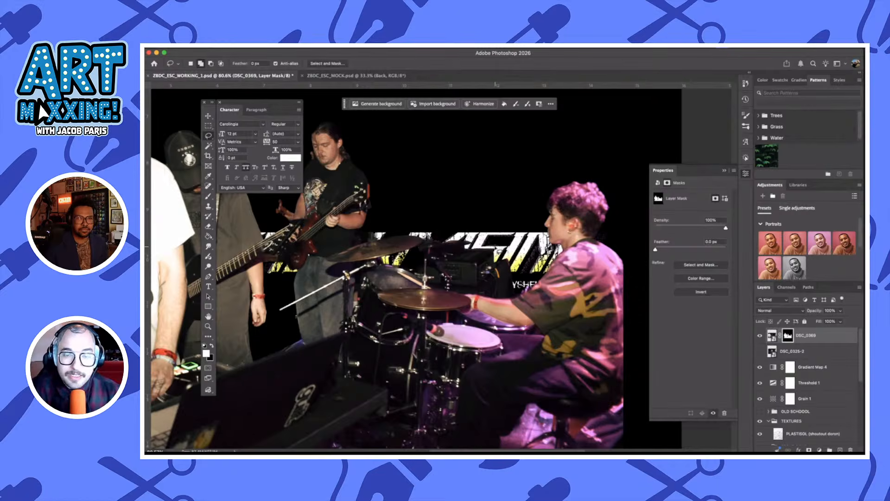
{"action": "scroll", "coordinate": [497, 249], "scroll_direction": "down", "scroll_amount": 5}
{"action": "scroll", "coordinate": [497, 249], "scroll_direction": "right", "scroll_amount": 1}
{"action": "scroll", "coordinate": [503, 232], "scroll_direction": "up", "scroll_amount": 2}
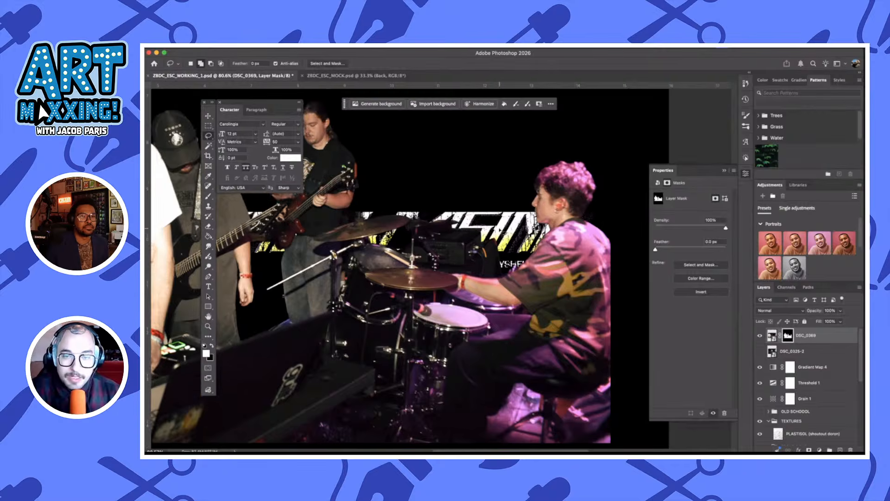
{"action": "scroll", "coordinate": [452, 231], "scroll_direction": "up", "scroll_amount": 2}
{"action": "scroll", "coordinate": [452, 230], "scroll_direction": "up", "scroll_amount": 3}
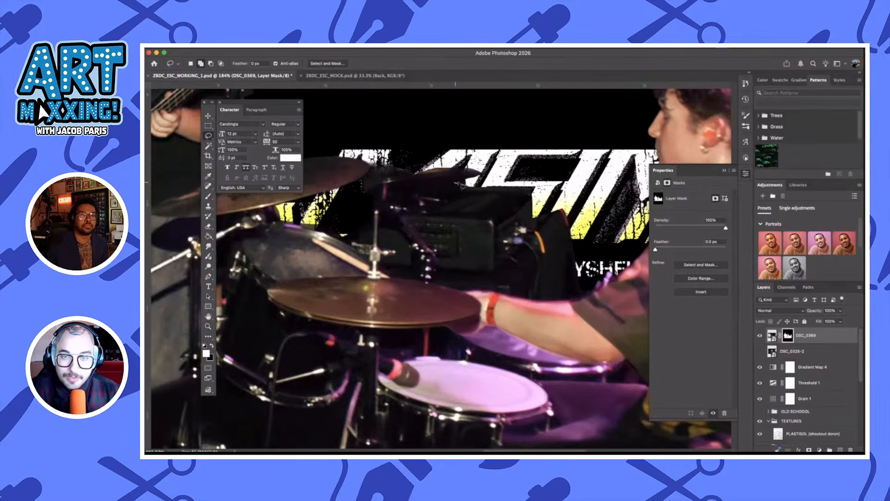
{"action": "mouse_move", "coordinate": [456, 183]}
{"action": "left_mouse_down"}
{"action": "mouse_move", "coordinate": [479, 184]}
{"action": "mouse_move", "coordinate": [450, 187]}
{"action": "mouse_move", "coordinate": [475, 191]}
{"action": "left_mouse_up"}
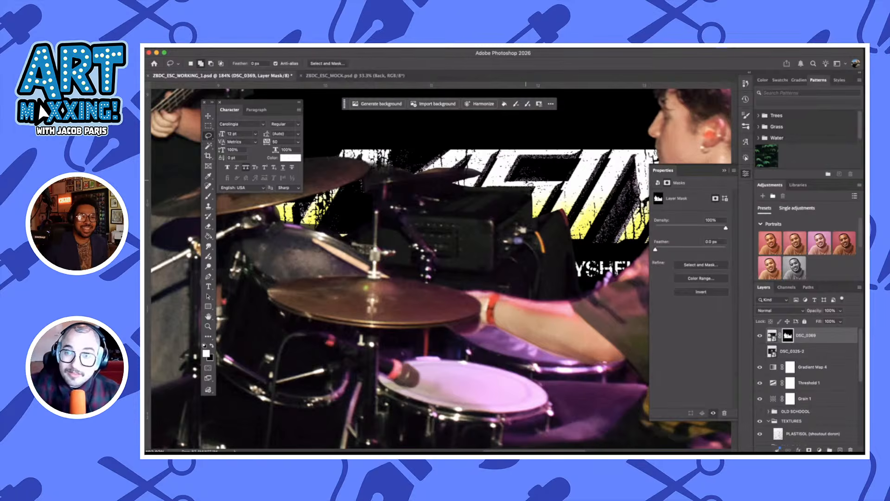
Lasso the background sliver between the upper cymbal and the drum hardware and clear it from the mask
{"action": "scroll", "coordinate": [530, 185], "scroll_direction": "right", "scroll_amount": 3}
{"action": "scroll", "coordinate": [530, 185], "scroll_direction": "down", "scroll_amount": 1}
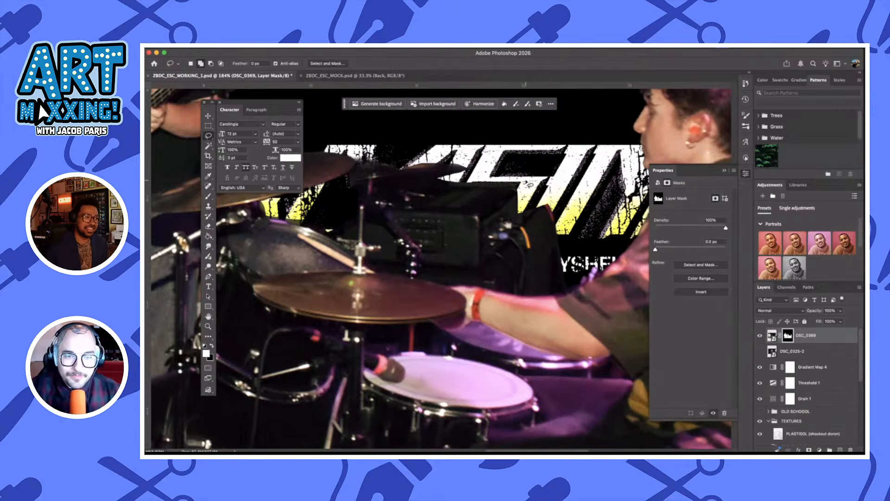
{"action": "left_click", "coordinate": [328, 225]}
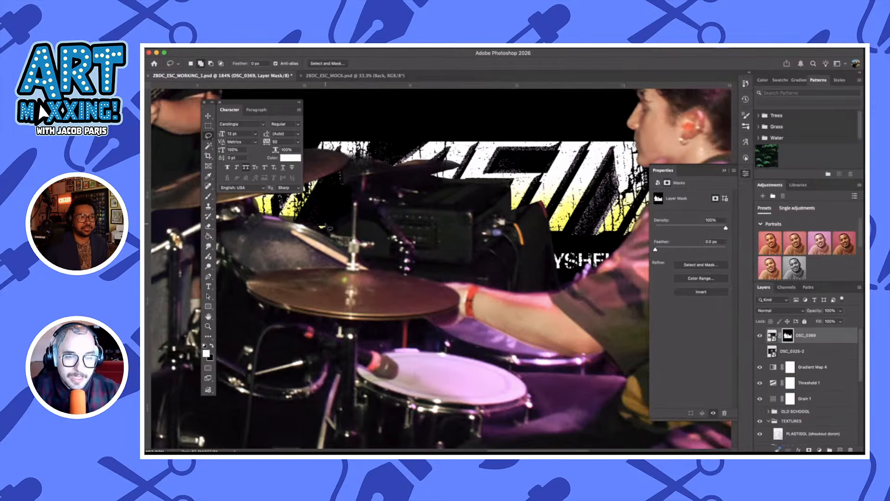
{"action": "mouse_move", "coordinate": [326, 225]}
{"action": "left_mouse_down"}
{"action": "mouse_move", "coordinate": [269, 217]}
{"action": "mouse_move", "coordinate": [269, 203]}
{"action": "mouse_move", "coordinate": [304, 215]}
{"action": "mouse_move", "coordinate": [307, 233]}
{"action": "mouse_move", "coordinate": [305, 224]}
{"action": "mouse_move", "coordinate": [334, 232]}
{"action": "left_mouse_up"}
{"action": "key", "text": "Delete"}
{"action": "key", "text": "super+d"}
Lasso the background gap between the drummer's legs and the stool and clear it from the DSC_0369 mask
{"action": "scroll", "coordinate": [304, 214], "scroll_direction": "left", "scroll_amount": 6}
{"action": "scroll", "coordinate": [304, 215], "scroll_direction": "up", "scroll_amount": 3}
{"action": "scroll", "coordinate": [304, 215], "scroll_direction": "left", "scroll_amount": 1}
{"action": "scroll", "coordinate": [334, 231], "scroll_direction": "left", "scroll_amount": 5}
{"action": "scroll", "coordinate": [335, 232], "scroll_direction": "down", "scroll_amount": 4}
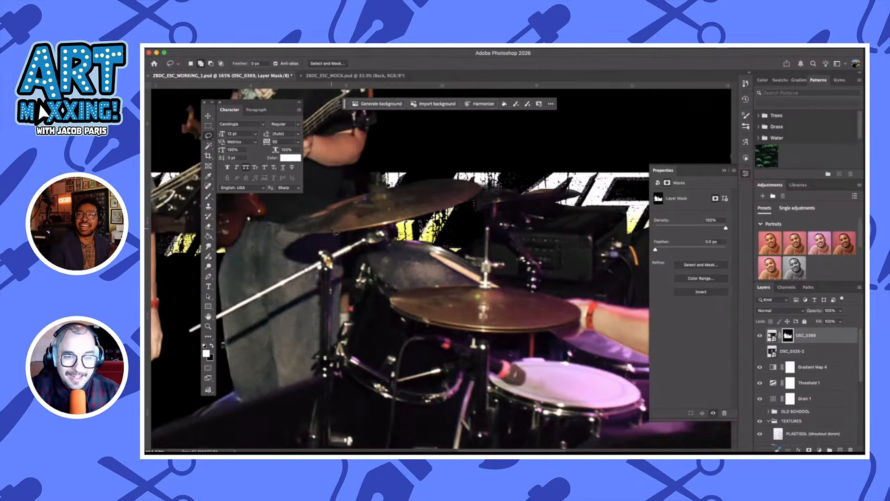
{"action": "scroll", "coordinate": [357, 282], "scroll_direction": "down", "scroll_amount": 5}
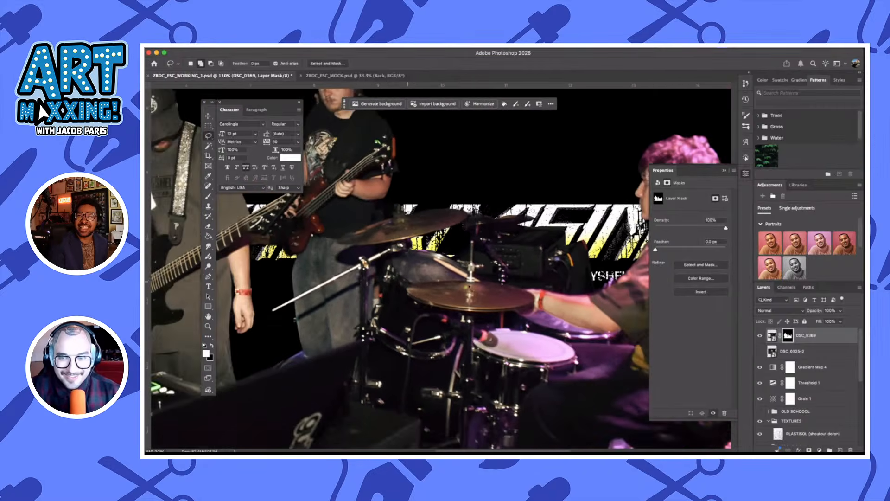
{"action": "scroll", "coordinate": [471, 288], "scroll_direction": "down", "scroll_amount": 3}
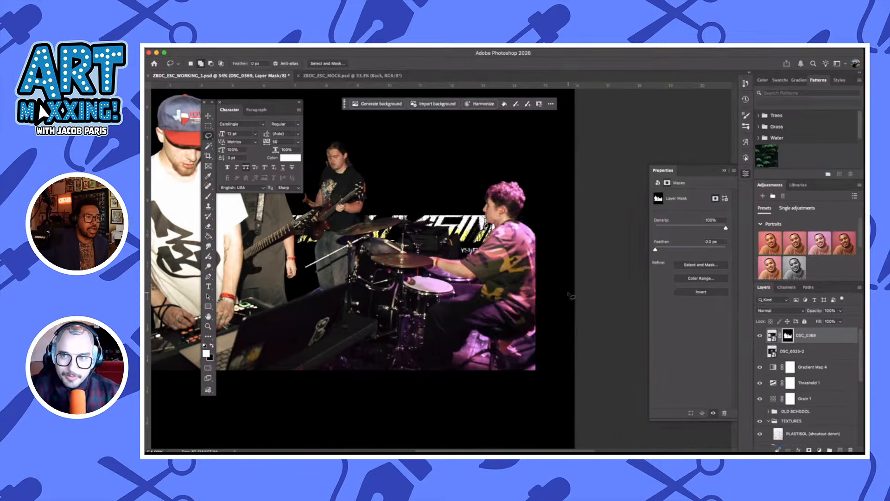
{"action": "scroll", "coordinate": [571, 296], "scroll_direction": "up", "scroll_amount": 4}
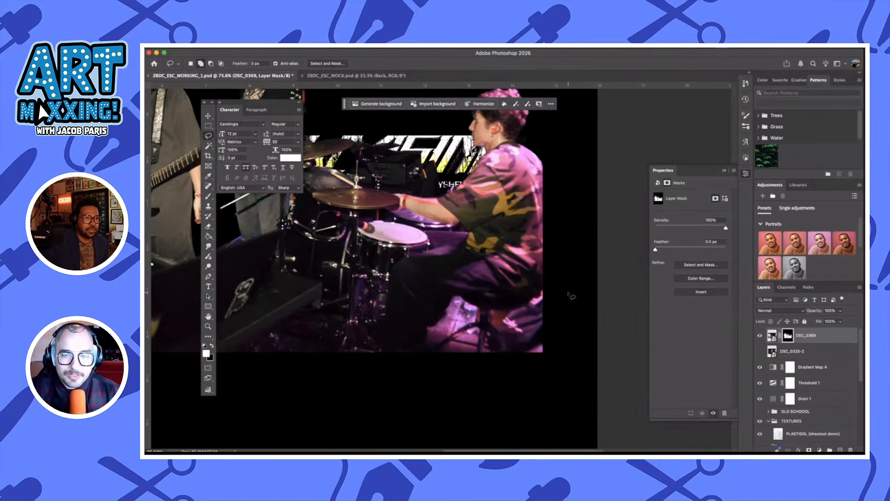
{"action": "mouse_move", "coordinate": [480, 307]}
{"action": "left_mouse_down"}
{"action": "mouse_move", "coordinate": [457, 326]}
{"action": "mouse_move", "coordinate": [435, 354]}
{"action": "mouse_move", "coordinate": [423, 350]}
{"action": "mouse_move", "coordinate": [426, 327]}
{"action": "mouse_move", "coordinate": [443, 318]}
{"action": "mouse_move", "coordinate": [452, 296]}
{"action": "mouse_move", "coordinate": [526, 312]}
{"action": "mouse_move", "coordinate": [548, 294]}
{"action": "mouse_move", "coordinate": [591, 344]}
{"action": "mouse_move", "coordinate": [563, 387]}
{"action": "mouse_move", "coordinate": [514, 373]}
{"action": "mouse_move", "coordinate": [490, 309]}
{"action": "left_mouse_up"}
{"action": "key", "text": "BackSpace"}
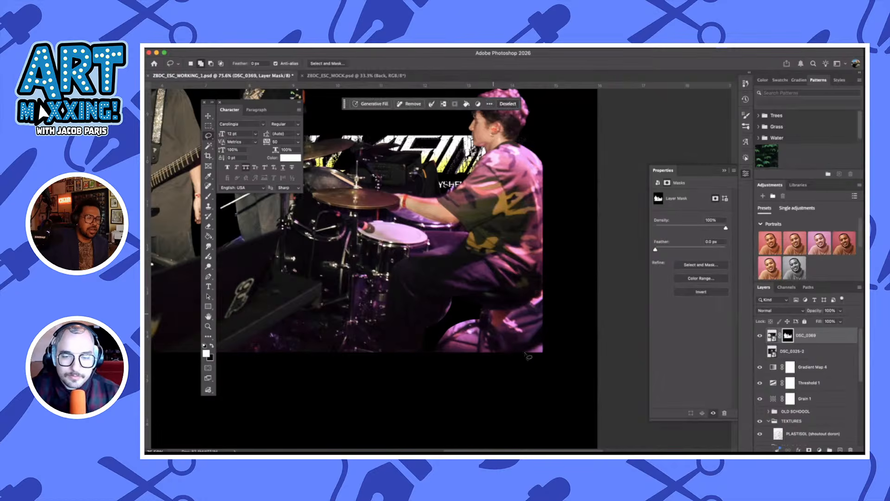
{"action": "key", "text": "super+BackSpace"}
{"action": "key", "text": "super+d"}
Lasso the purple background below the seat around the stool legs and hide it on the layer mask
{"action": "mouse_move", "coordinate": [496, 358]}
{"action": "left_mouse_down"}
{"action": "mouse_move", "coordinate": [487, 333]}
{"action": "mouse_move", "coordinate": [479, 368]}
{"action": "mouse_move", "coordinate": [478, 333]}
{"action": "mouse_move", "coordinate": [465, 330]}
{"action": "mouse_move", "coordinate": [446, 344]}
{"action": "mouse_move", "coordinate": [437, 366]}
{"action": "mouse_move", "coordinate": [479, 371]}
{"action": "left_mouse_up"}
{"action": "key", "text": "super+BackSpace"}
{"action": "key", "text": "super+d"}
{"action": "key", "text": "super+BackSpace"}
{"action": "key", "text": "super+d"}
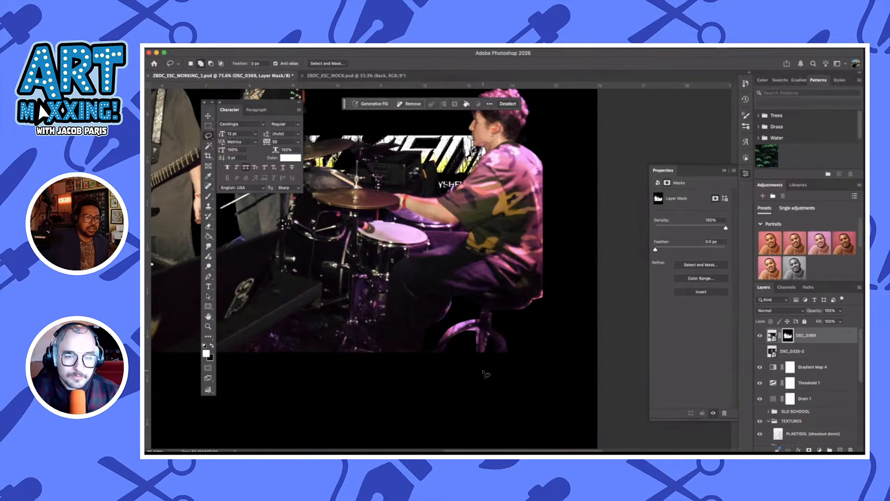
Open the layer style options for DSC_0369 and enable a Color Overlay to check the cutout silhouette
{"action": "scroll", "coordinate": [483, 372], "scroll_direction": "up", "scroll_amount": 5}
{"action": "scroll", "coordinate": [485, 374], "scroll_direction": "down", "scroll_amount": 5}
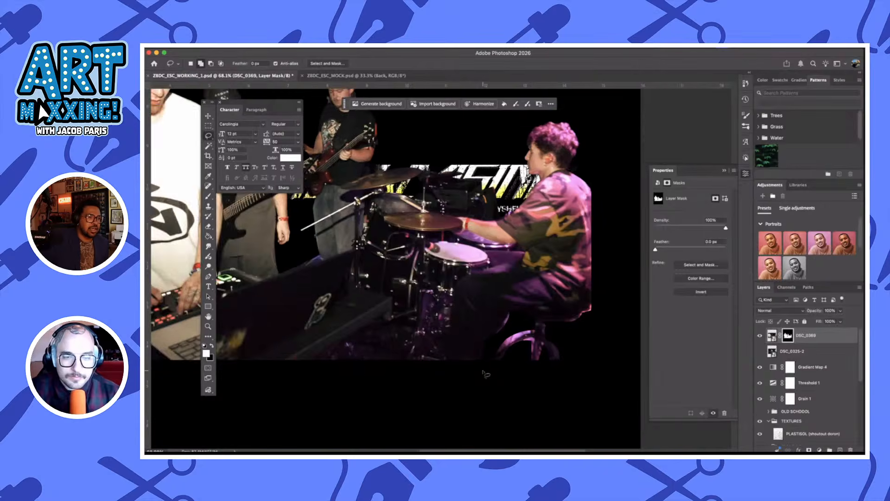
{"action": "scroll", "coordinate": [484, 373], "scroll_direction": "up", "scroll_amount": 2}
{"action": "scroll", "coordinate": [484, 373], "scroll_direction": "left", "scroll_amount": 2}
{"action": "scroll", "coordinate": [519, 373], "scroll_direction": "down", "scroll_amount": 2}
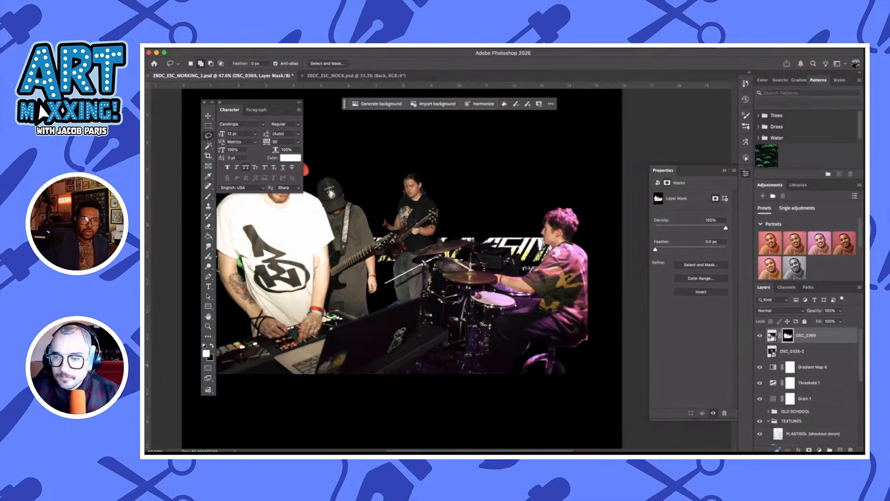
{"action": "scroll", "coordinate": [557, 343], "scroll_direction": "right", "scroll_amount": 2}
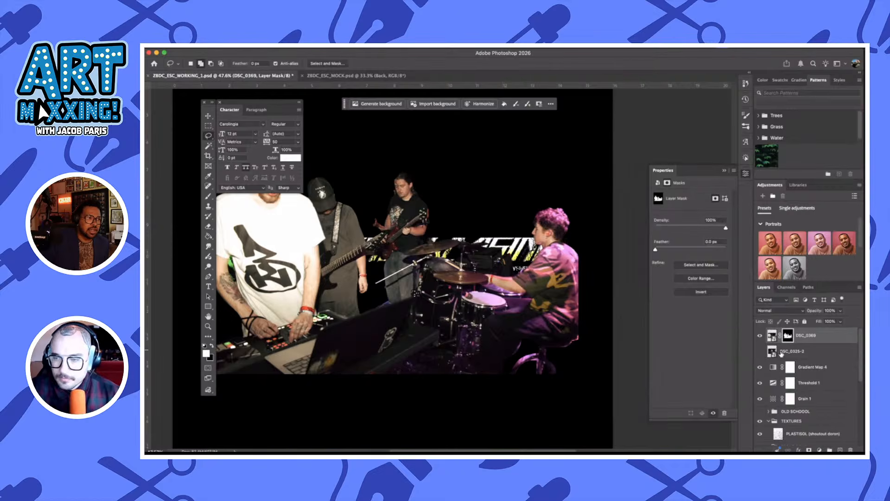
{"action": "left_click", "coordinate": [831, 342]}
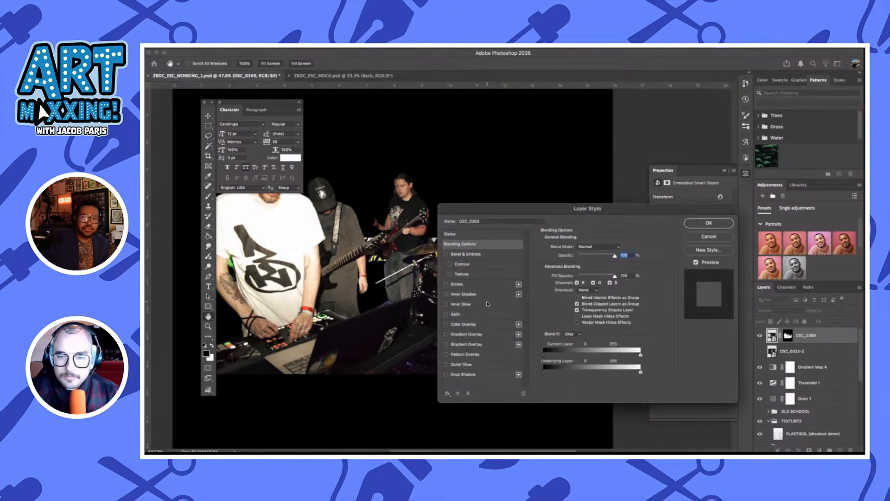
{"action": "left_click", "coordinate": [447, 325]}
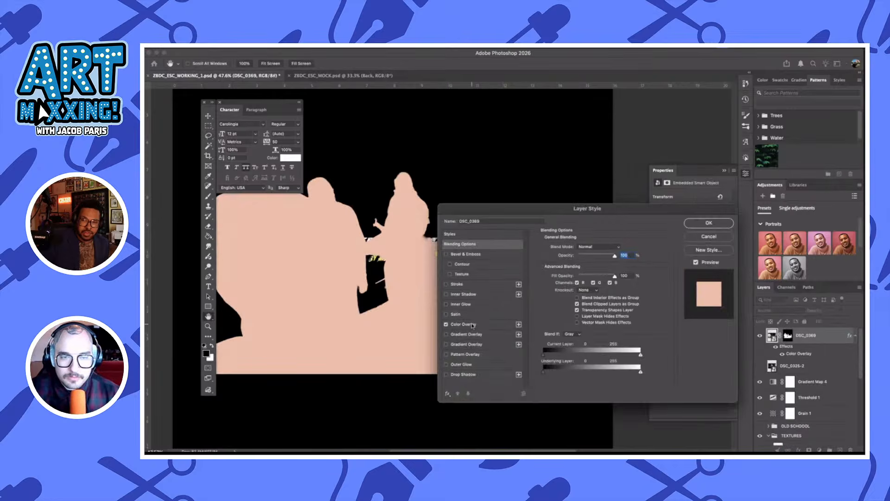
Set the DSC_0369 Color Overlay colour to black (000000)
{"action": "left_click_drag", "start_coordinate": [509, 210], "coordinate": [574, 211]}
{"action": "scroll", "coordinate": [338, 251], "scroll_direction": "left", "scroll_amount": 5}
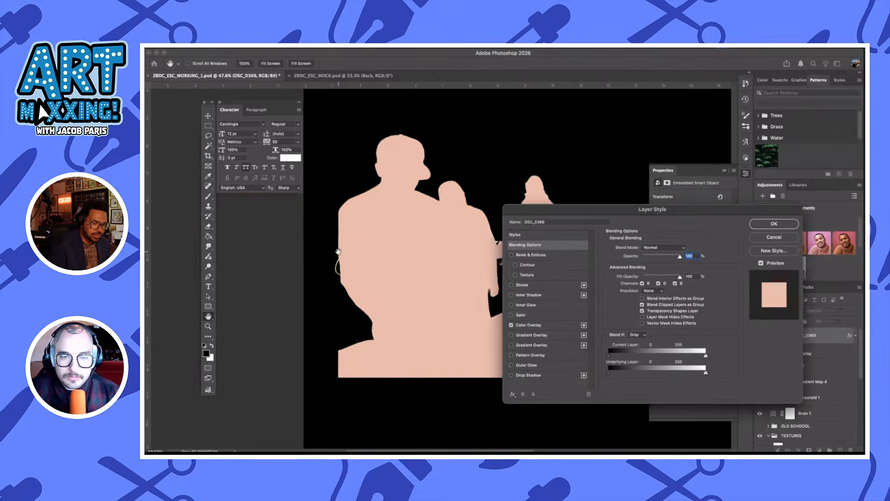
{"action": "scroll", "coordinate": [338, 252], "scroll_direction": "right", "scroll_amount": 3}
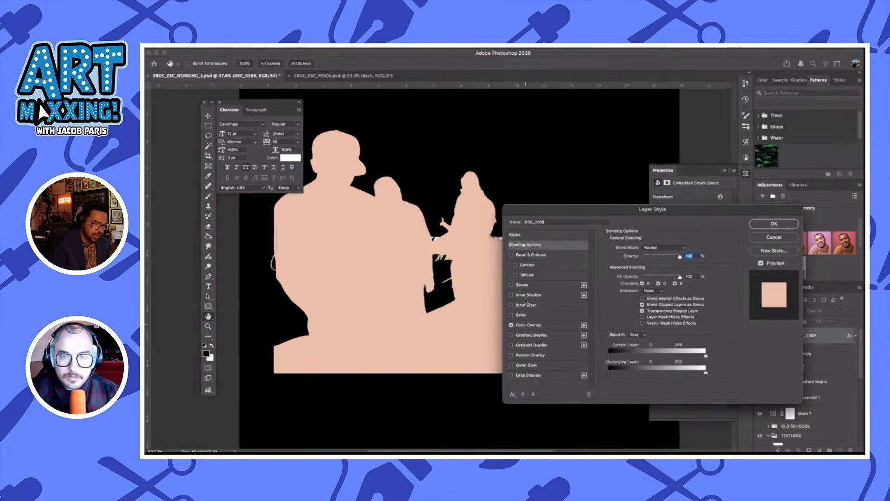
{"action": "left_click", "coordinate": [545, 326]}
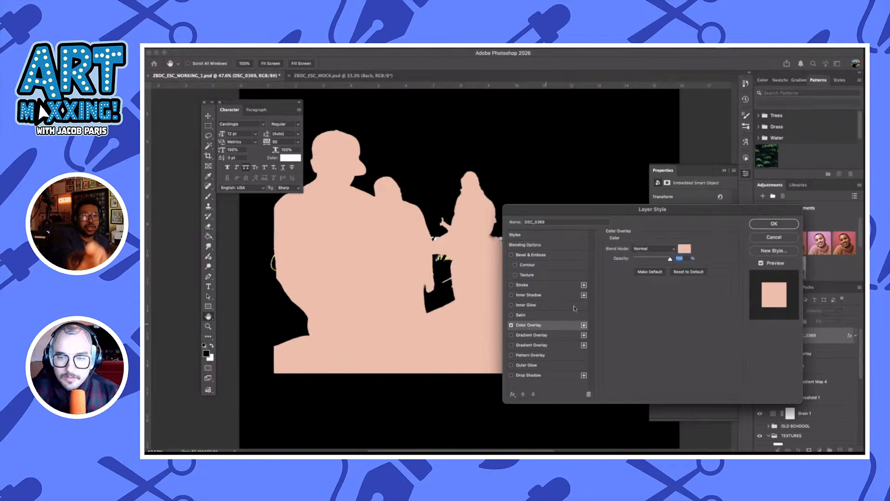
{"action": "left_click", "coordinate": [684, 249]}
{"action": "left_click_drag", "start_coordinate": [651, 314], "coordinate": [633, 371]}
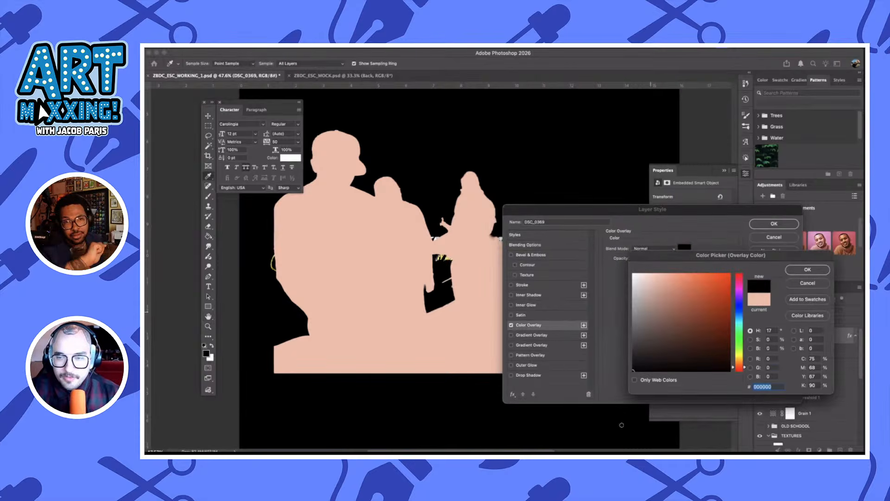
{"action": "left_click", "coordinate": [807, 270]}
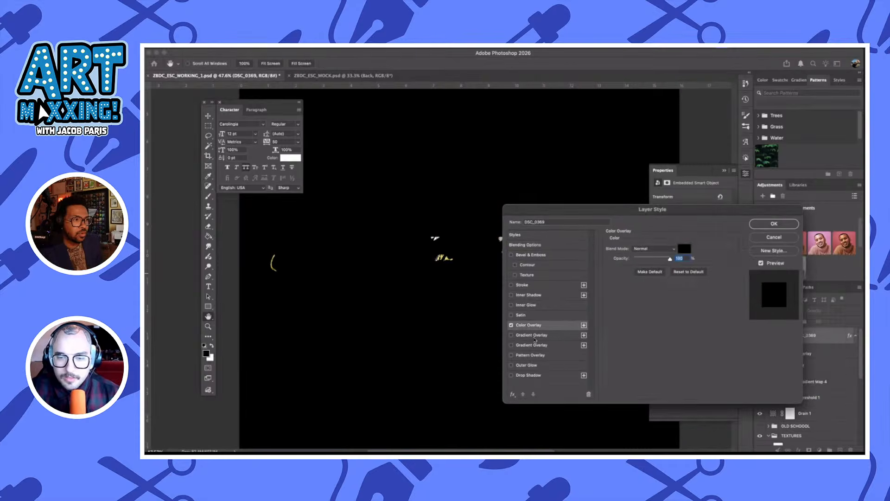
Add a white outside Stroke effect to DSC_0369 and apply the layer style
{"action": "left_click", "coordinate": [523, 285]}
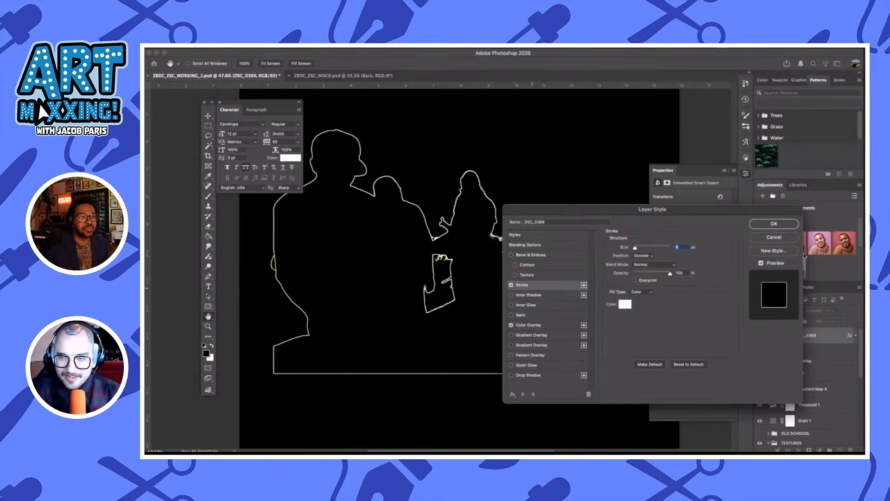
{"action": "key", "text": "Return"}
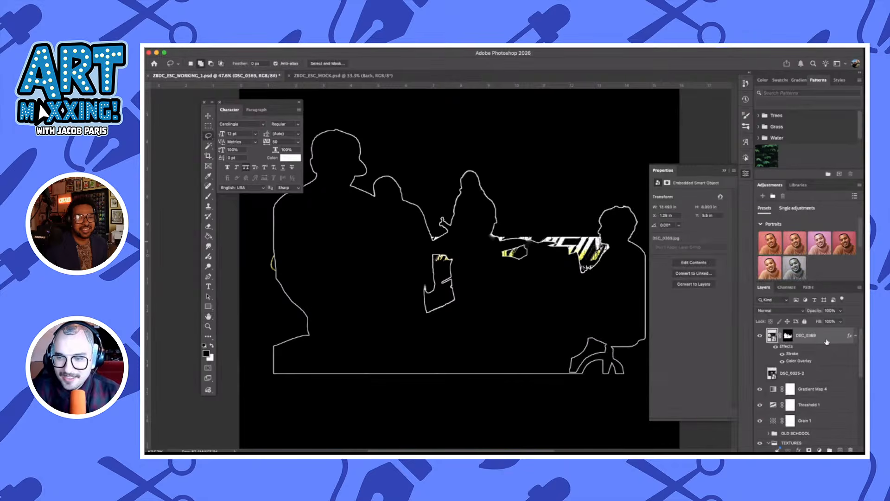
Move the DSC_0369 layer below ESC BLUR and place the © 2026 EMPTYSHELLCASING text layer directly above it
{"action": "left_click_drag", "start_coordinate": [825, 340], "coordinate": [807, 433]}
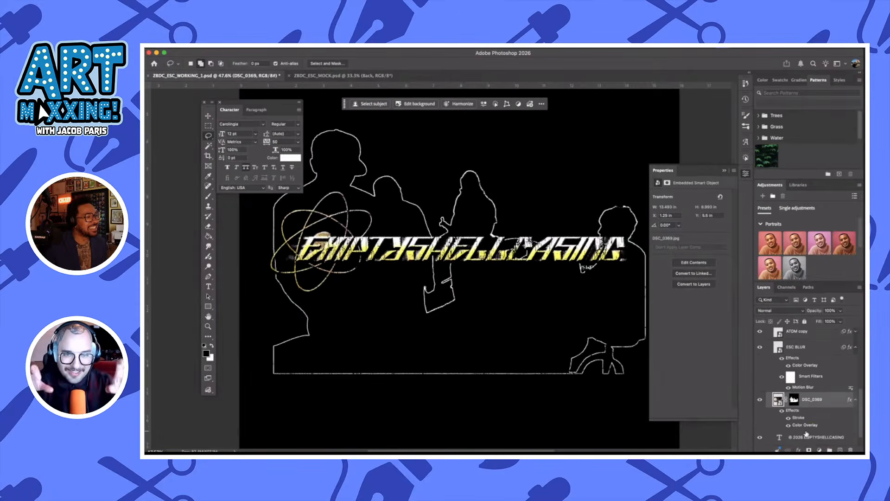
{"action": "scroll", "coordinate": [816, 409], "scroll_direction": "down", "scroll_amount": 1}
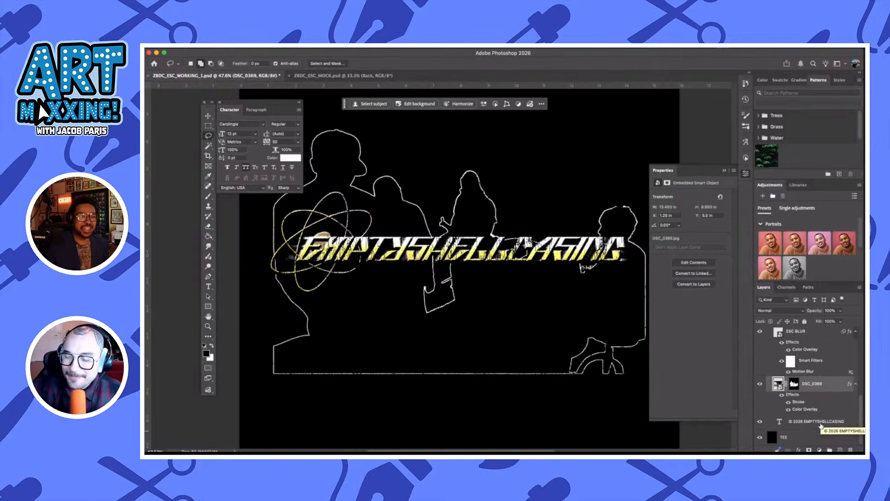
{"action": "left_click_drag", "start_coordinate": [821, 425], "coordinate": [819, 386]}
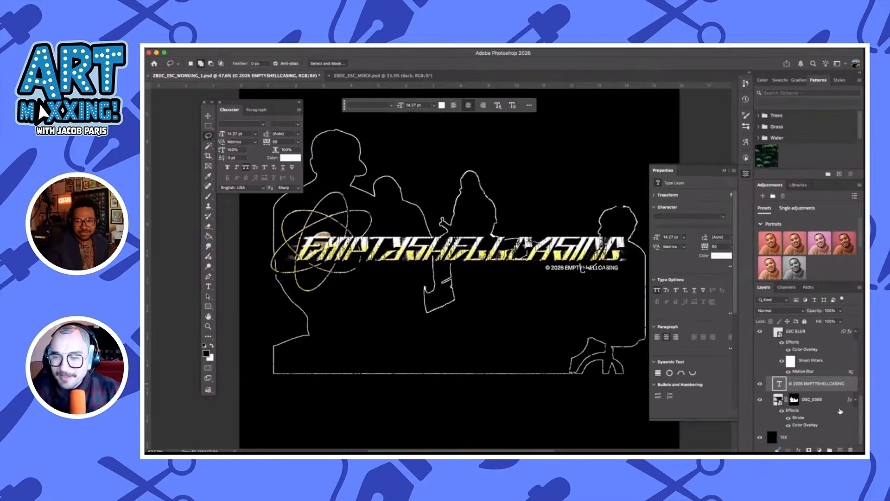
Scale the DSC_0369 silhouette to about 54% and position it behind the right-hand part of the EMPTYSHELLCASING logo
{"action": "left_click", "coordinate": [824, 400]}
{"action": "key", "text": "super+t"}
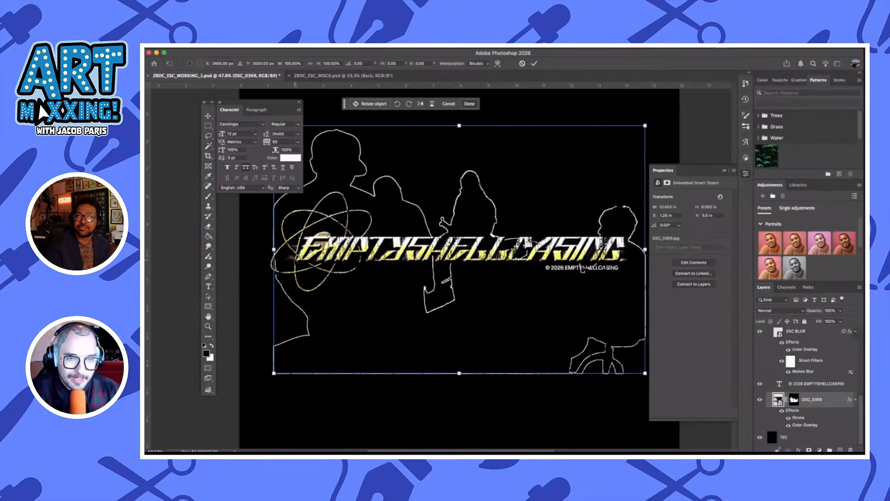
{"action": "left_click_drag", "start_coordinate": [273, 250], "coordinate": [435, 251]}
{"action": "left_click_drag", "start_coordinate": [569, 295], "coordinate": [513, 265]}
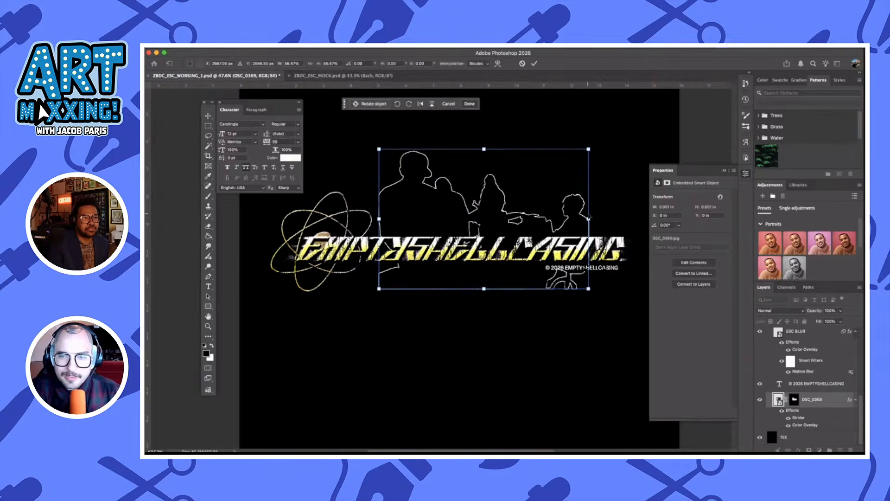
{"action": "left_click_drag", "start_coordinate": [589, 217], "coordinate": [618, 218]}
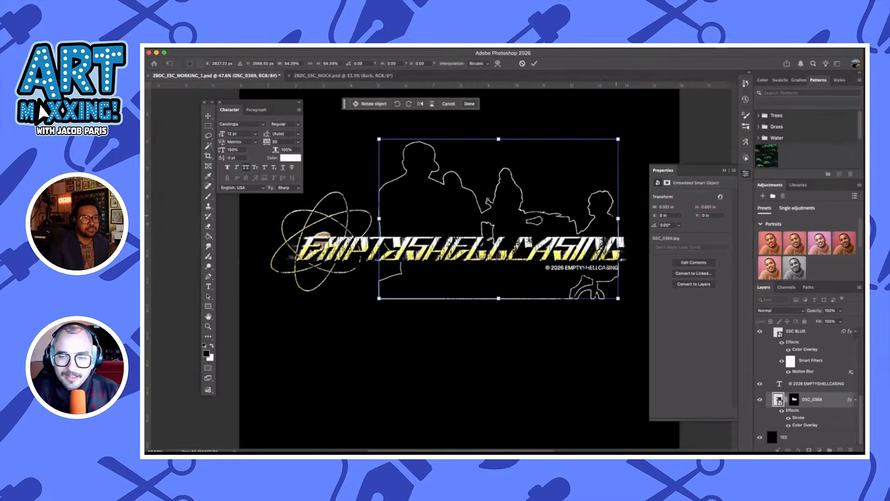
{"action": "left_click_drag", "start_coordinate": [573, 280], "coordinate": [573, 274]}
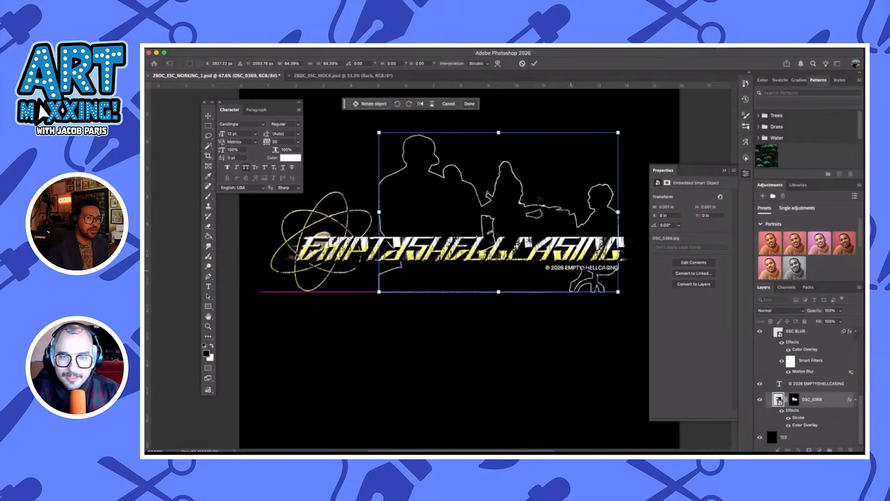
{"action": "left_click_drag", "start_coordinate": [499, 138], "coordinate": [499, 158]}
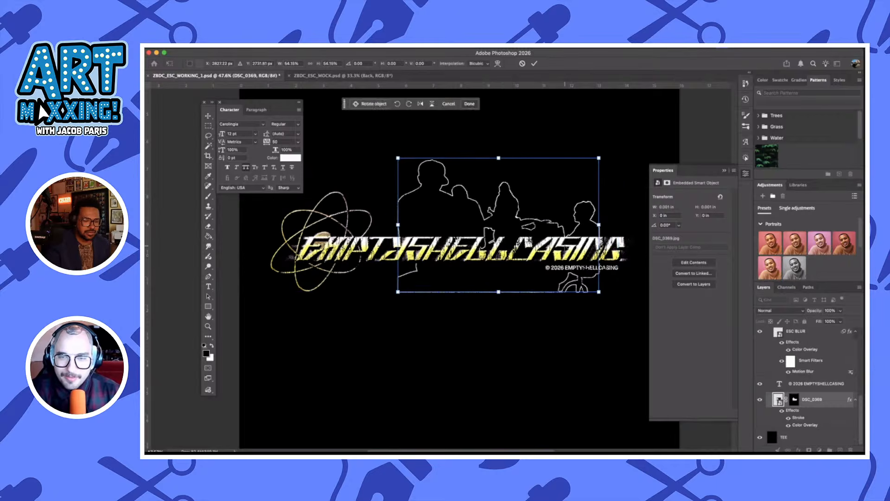
{"action": "left_click_drag", "start_coordinate": [586, 241], "coordinate": [586, 229]}
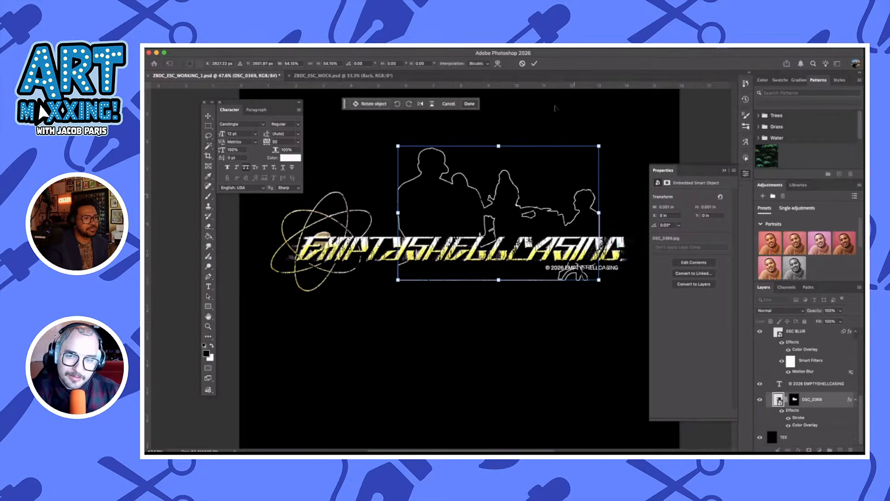
{"action": "left_click", "coordinate": [535, 64]}
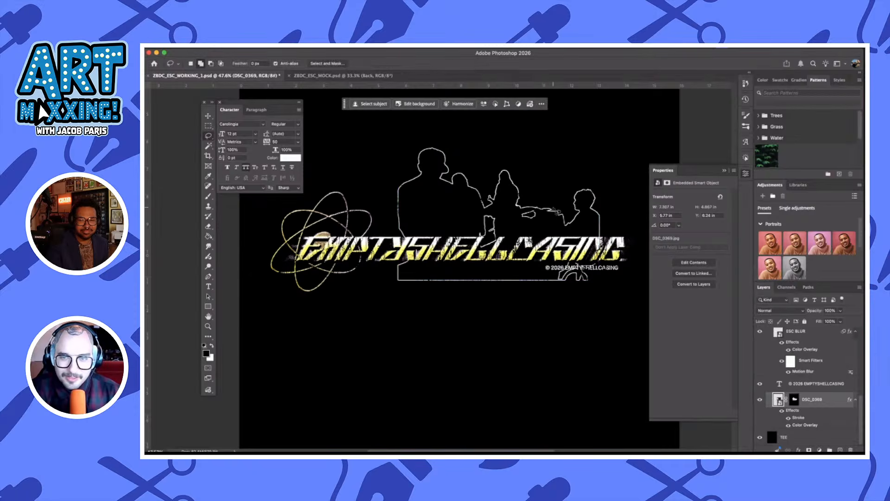
Hide the DSC_0369 layer effects and make its layer mask active for editing near the front man's arm
{"action": "scroll", "coordinate": [557, 212], "scroll_direction": "up", "scroll_amount": 3}
{"action": "scroll", "coordinate": [557, 211], "scroll_direction": "right", "scroll_amount": 3}
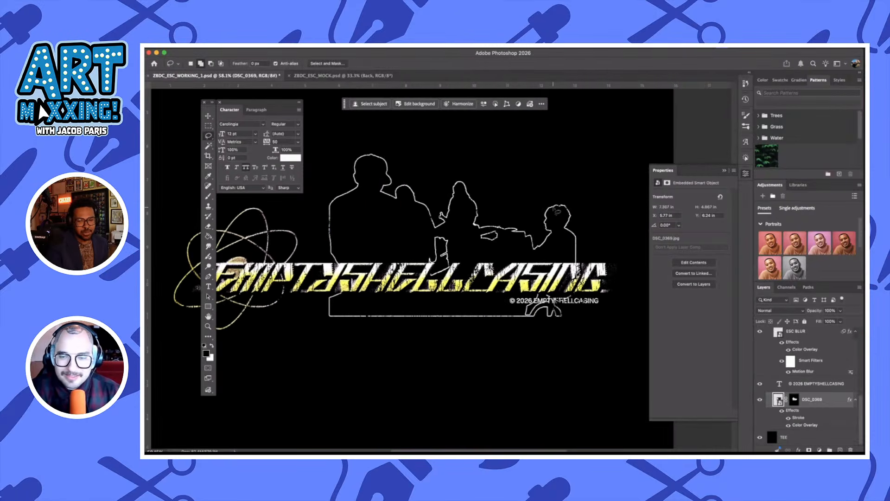
{"action": "scroll", "coordinate": [557, 211], "scroll_direction": "down", "scroll_amount": 2}
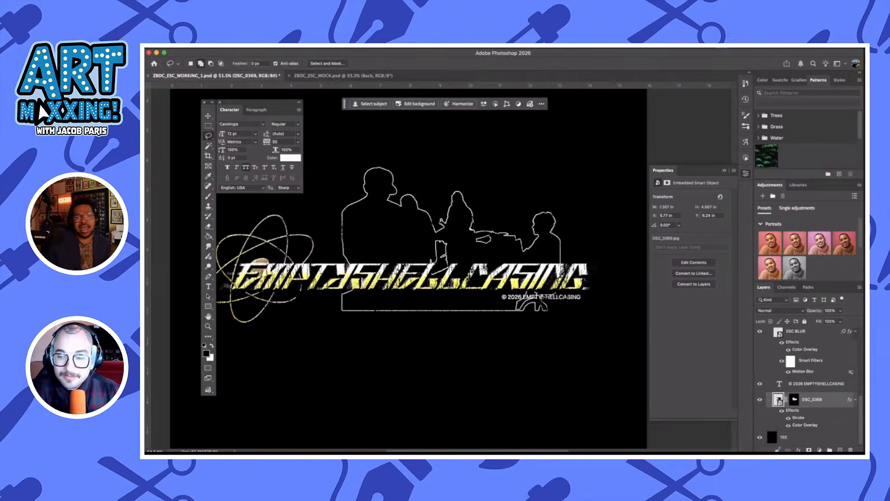
{"action": "left_click", "coordinate": [782, 411]}
{"action": "scroll", "coordinate": [351, 241], "scroll_direction": "up", "scroll_amount": 8}
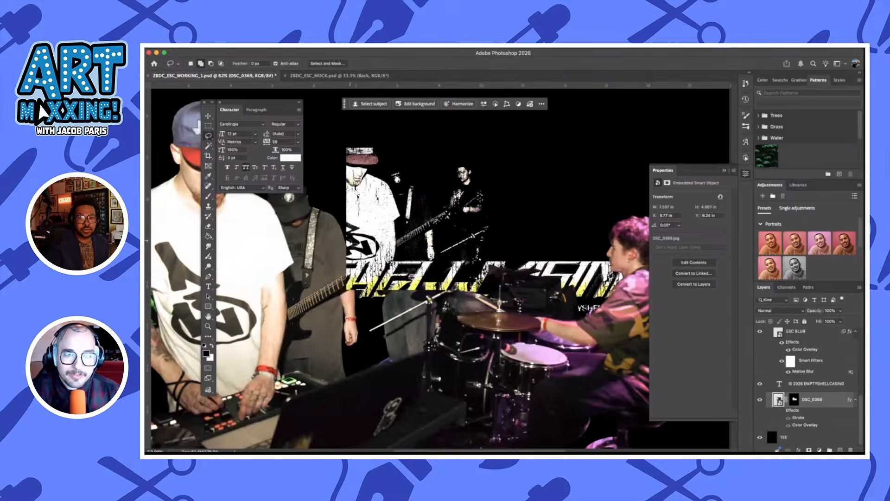
{"action": "scroll", "coordinate": [350, 240], "scroll_direction": "left", "scroll_amount": 1}
{"action": "scroll", "coordinate": [351, 241], "scroll_direction": "up", "scroll_amount": 3}
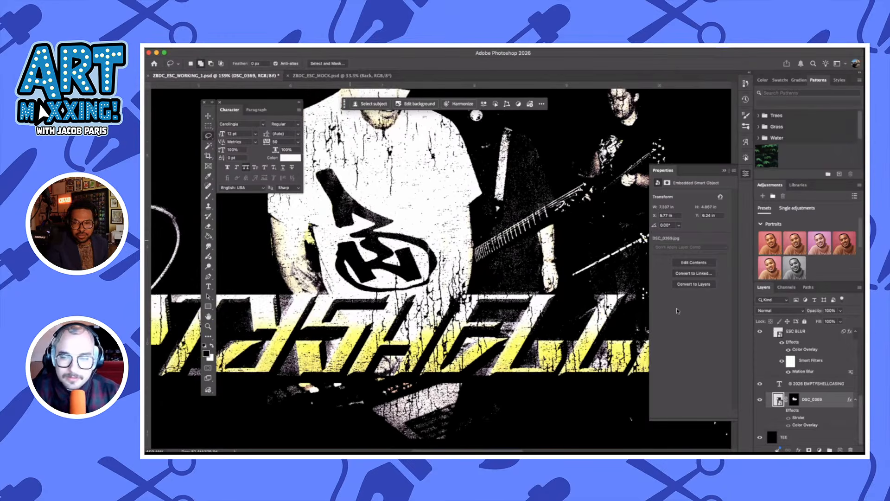
{"action": "left_click", "coordinate": [794, 402]}
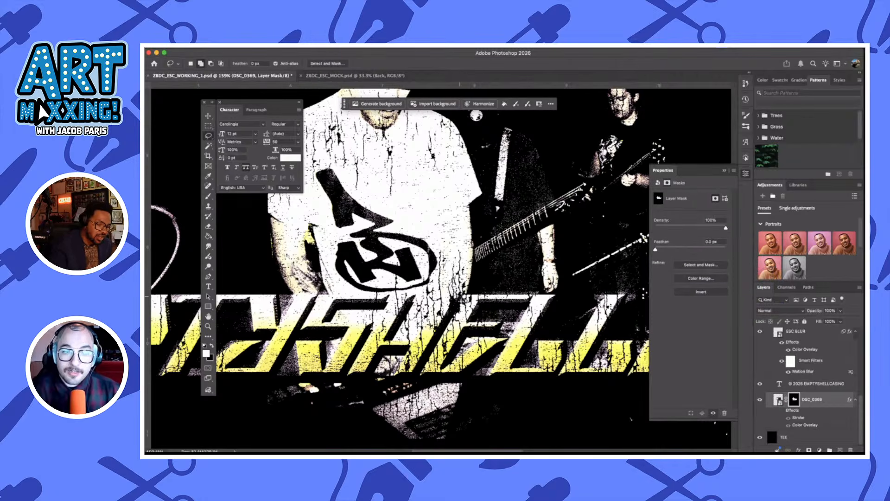
{"action": "scroll", "coordinate": [318, 263], "scroll_direction": "left", "scroll_amount": 1}
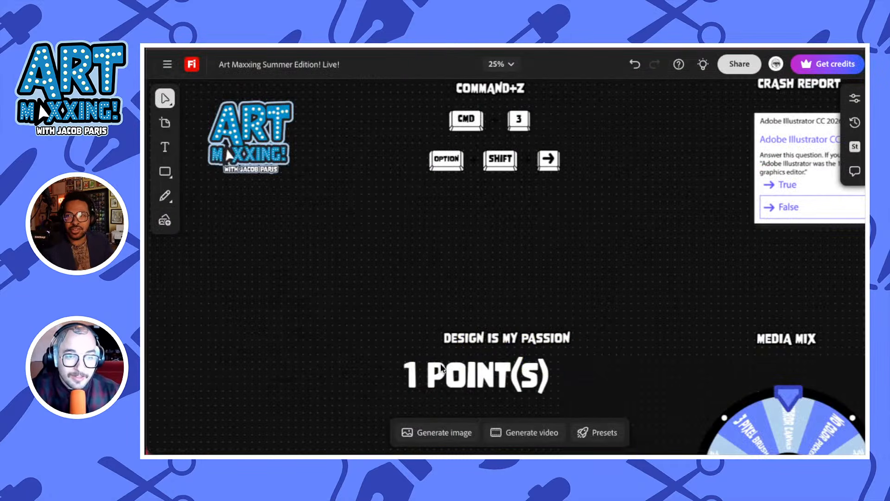
Switch to the Firefly board and change the score text to 2 POINT(S)
{"action": "double_click", "coordinate": [419, 375]}
{"action": "left_click_drag", "start_coordinate": [428, 375], "coordinate": [387, 373]}
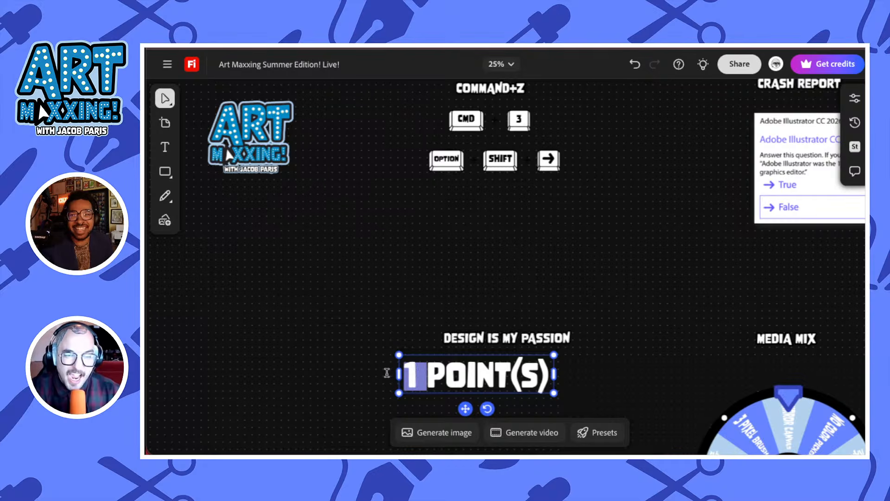
{"action": "type", "text": "2"}
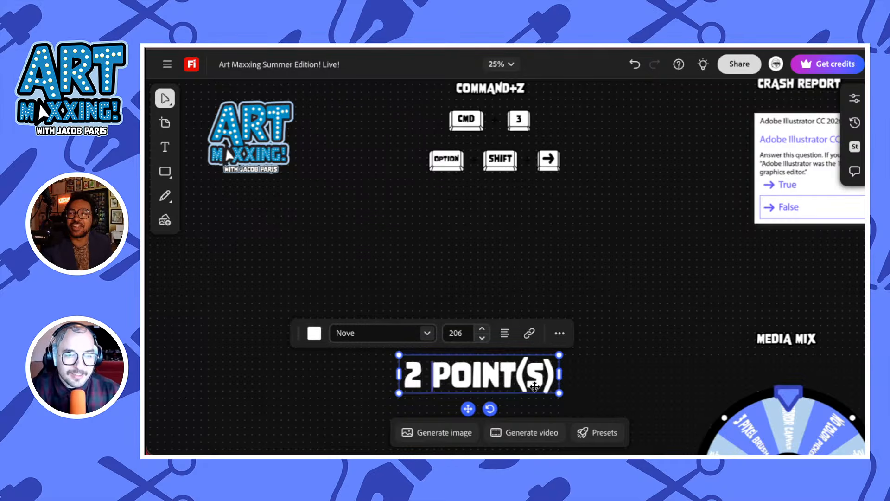
{"action": "key", "text": "Escape"}
{"action": "left_click", "coordinate": [398, 282]}
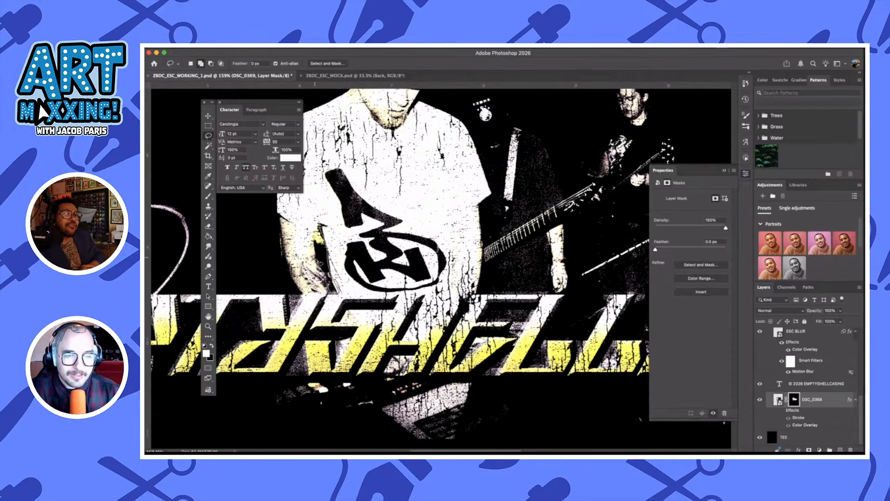
Back in Photoshop, lasso the gap between the front man's arm and shirt and hide it on the DSC_0369 mask
{"action": "left_click_drag", "start_coordinate": [318, 255], "coordinate": [318, 233]}
{"action": "key", "text": "super+BackSpace"}
{"action": "key", "text": "super+d"}
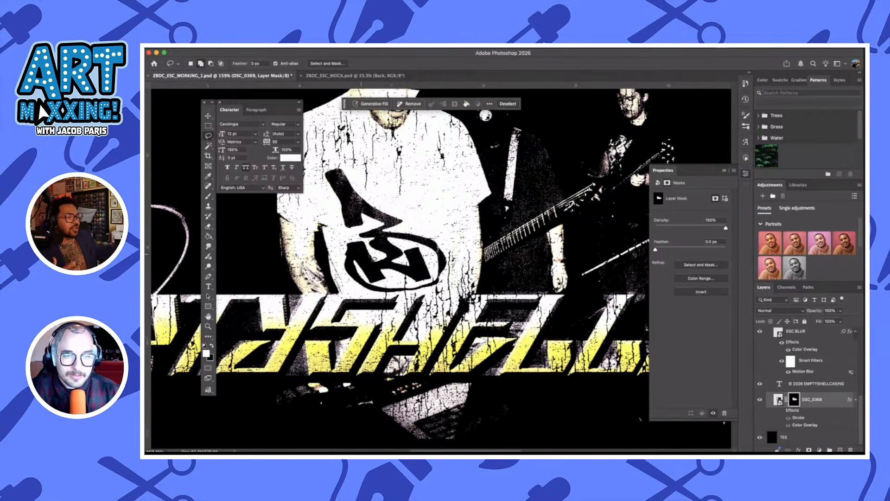
Turn the DSC_0369 Stroke and Color Overlay effects back on
{"action": "scroll", "coordinate": [488, 262], "scroll_direction": "right", "scroll_amount": 3}
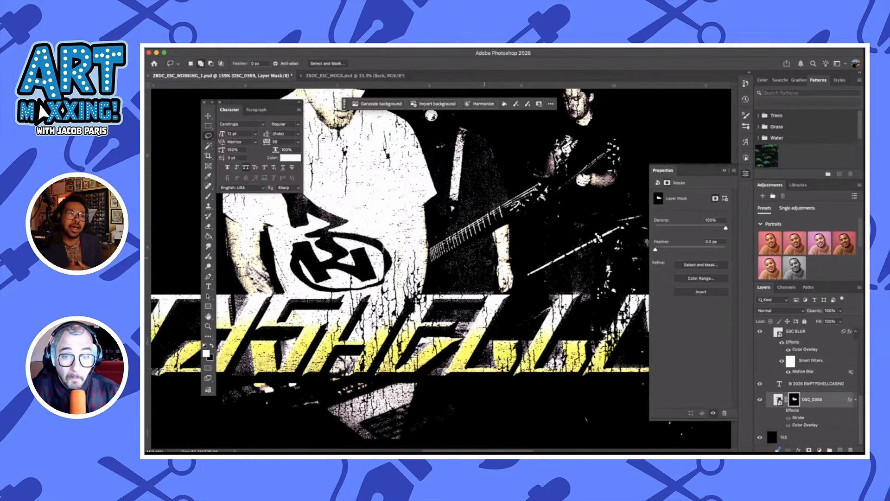
{"action": "scroll", "coordinate": [488, 262], "scroll_direction": "down", "scroll_amount": 1}
{"action": "scroll", "coordinate": [484, 262], "scroll_direction": "down", "scroll_amount": 5}
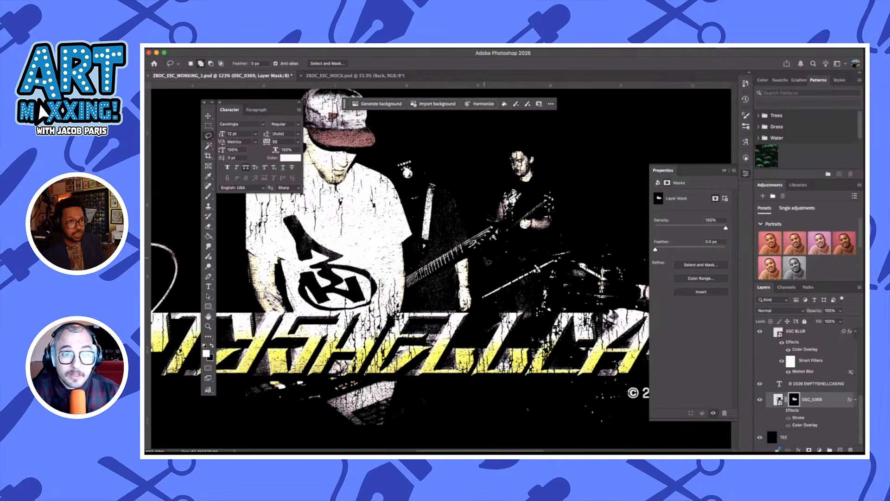
{"action": "scroll", "coordinate": [511, 257], "scroll_direction": "down", "scroll_amount": 2}
{"action": "scroll", "coordinate": [510, 257], "scroll_direction": "right", "scroll_amount": 1}
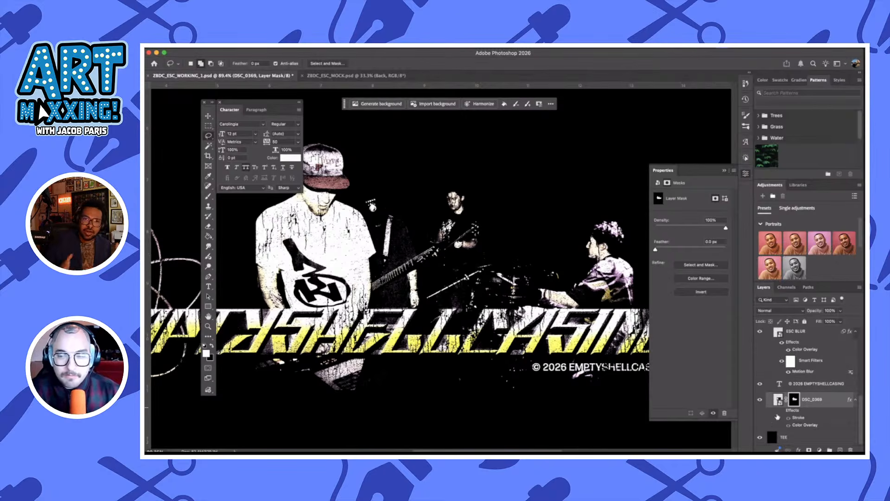
{"action": "left_click", "coordinate": [783, 411]}
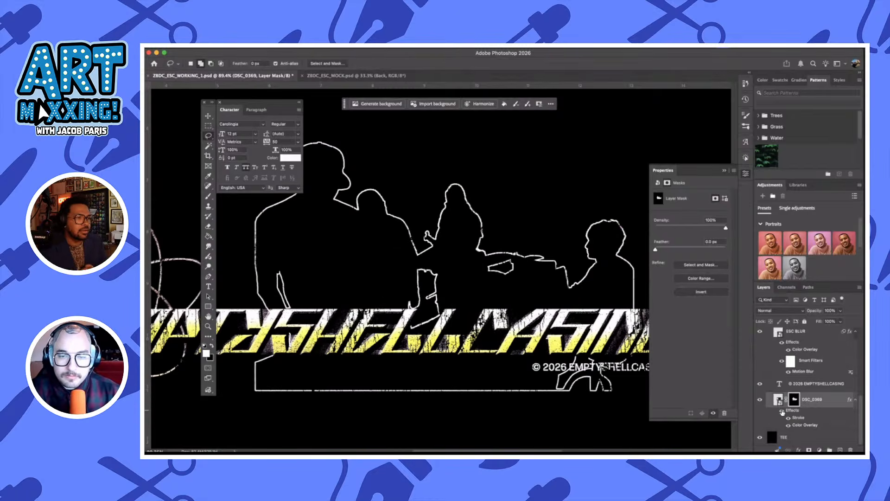
{"action": "scroll", "coordinate": [490, 283], "scroll_direction": "down", "scroll_amount": 3}
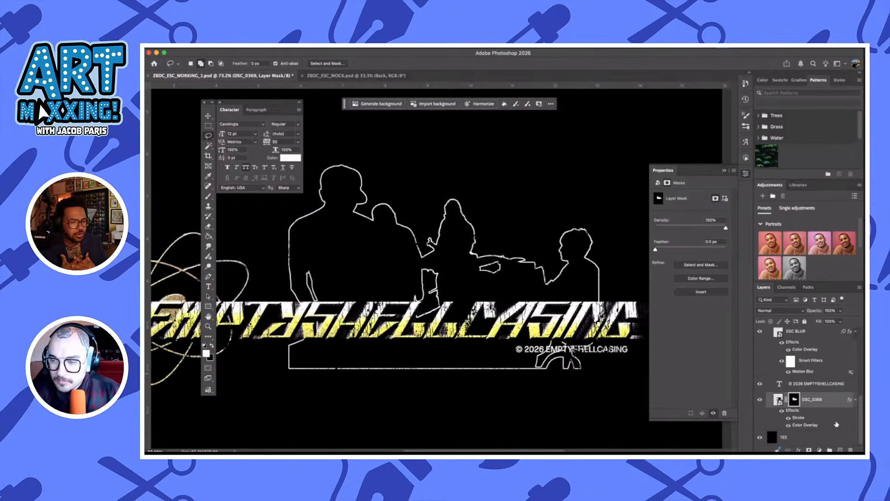
On a new layer above DSC_0369, fill an area about 8.8 × 2.4 in with black over the silhouette's lower outline, and save the document
{"action": "left_click", "coordinate": [841, 450]}
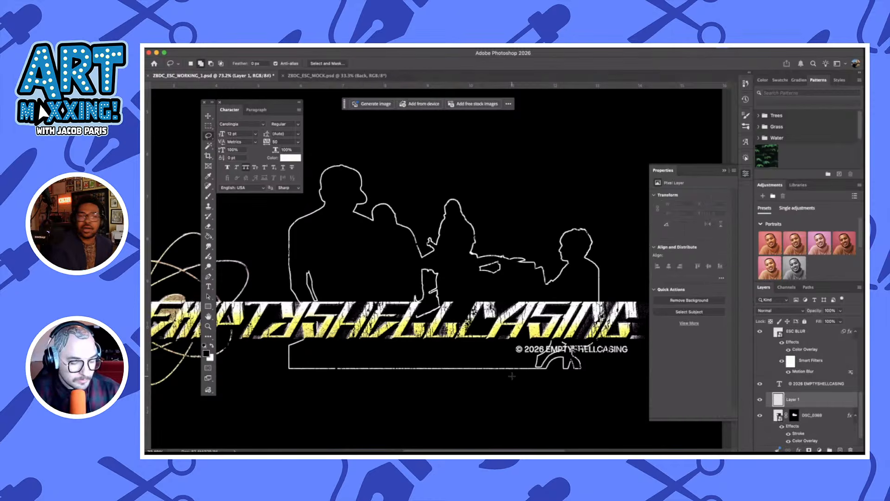
{"action": "key", "text": "m"}
{"action": "scroll", "coordinate": [512, 376], "scroll_direction": "right", "scroll_amount": 1}
{"action": "mouse_move", "coordinate": [615, 410]}
{"action": "left_mouse_down"}
{"action": "mouse_move", "coordinate": [220, 296]}
{"action": "mouse_move", "coordinate": [240, 307]}
{"action": "left_mouse_up"}
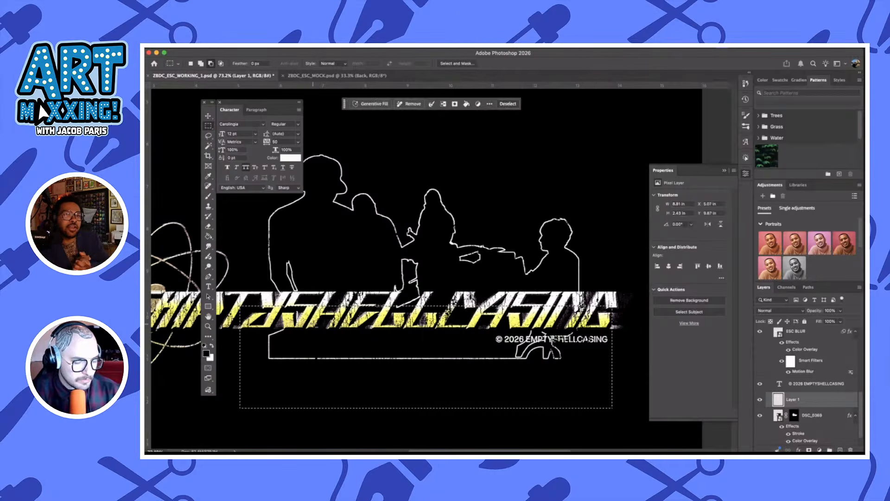
{"action": "key", "text": "g"}
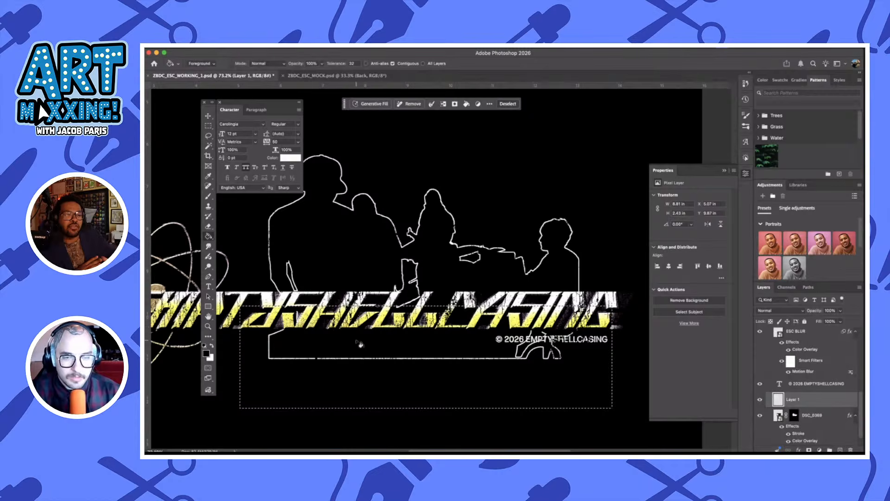
{"action": "left_click", "coordinate": [371, 348]}
{"action": "key", "text": "ctrl+d"}
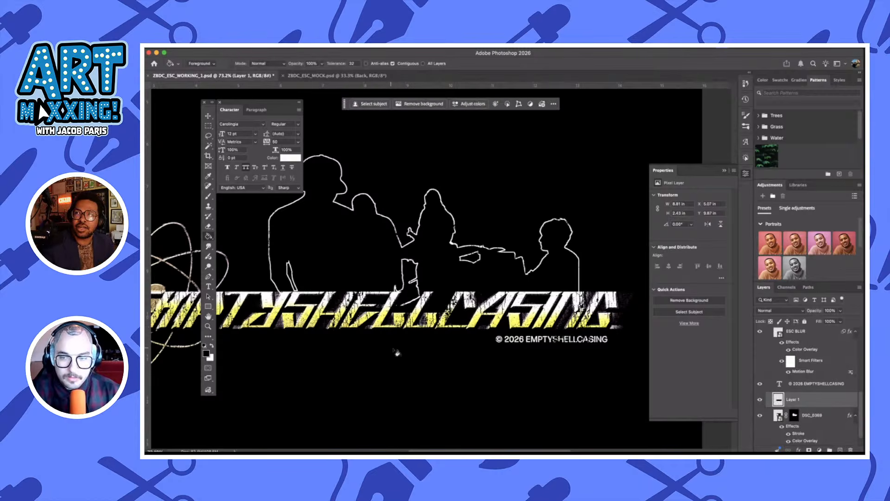
{"action": "scroll", "coordinate": [433, 357], "scroll_direction": "down", "scroll_amount": 2}
{"action": "key", "text": "cmd+s"}
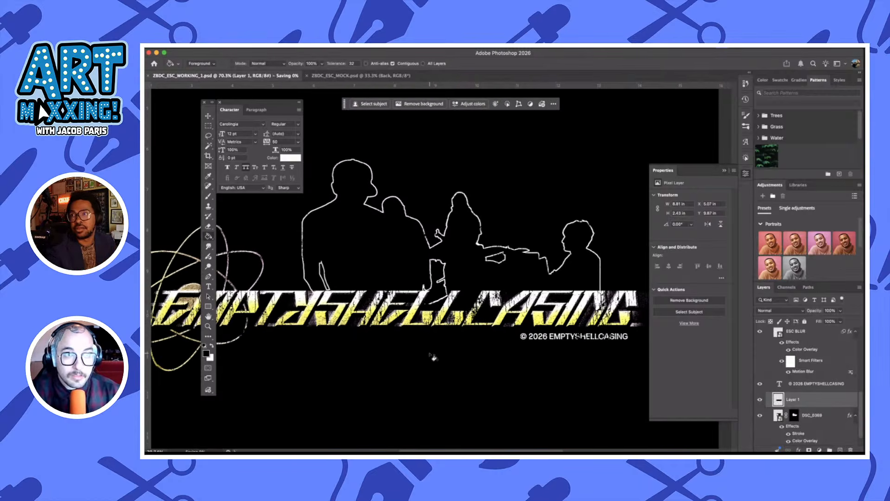
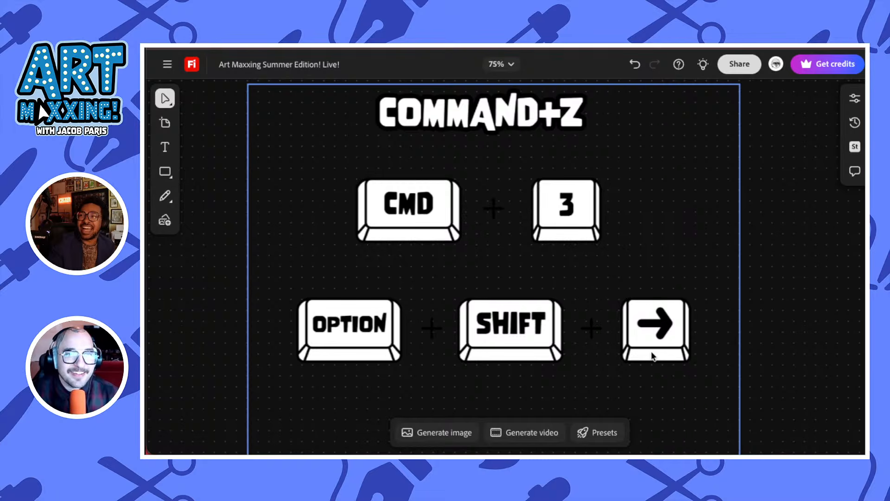
On the Firefly board, change the score text to 3 POINT(S)
{"action": "key", "text": "space"}
{"action": "left_click_drag", "start_coordinate": [746, 239], "coordinate": [729, 90]}
{"action": "left_click_drag", "start_coordinate": [738, 334], "coordinate": [717, 88]}
{"action": "left_click_drag", "start_coordinate": [680, 338], "coordinate": [658, 256]}
{"action": "double_click", "coordinate": [234, 240]}
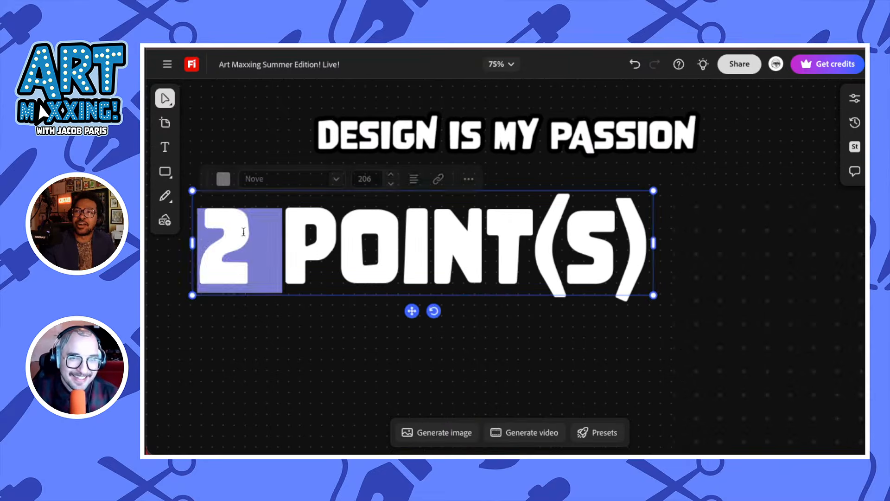
{"action": "type", "text": "3"}
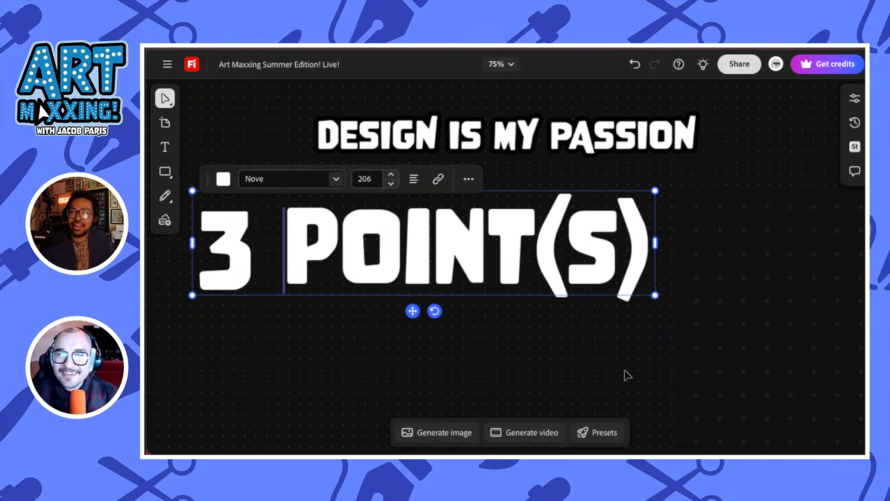
{"action": "key", "text": "Escape"}
Find the wheel video under MEDIA MIX on the board, play it to spin the wheel and pause it
{"action": "key", "text": "space"}
{"action": "left_click_drag", "start_coordinate": [670, 220], "coordinate": [556, 390]}
{"action": "left_click_drag", "start_coordinate": [593, 237], "coordinate": [364, 382]}
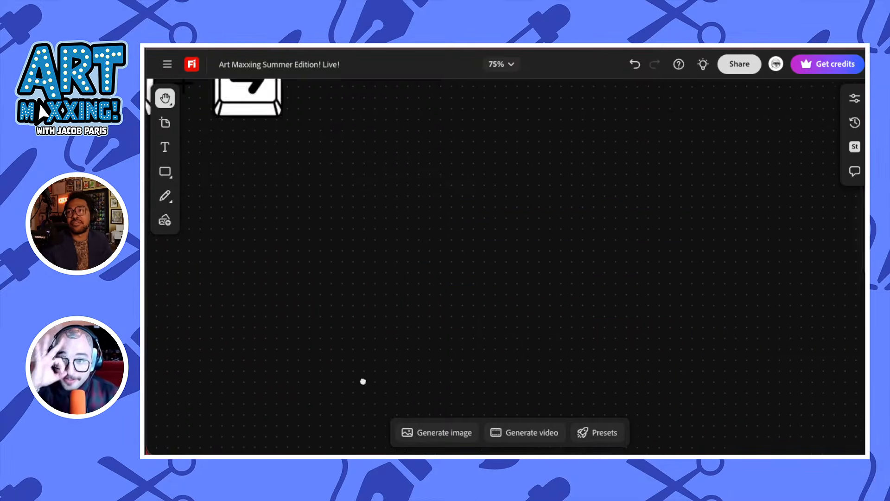
{"action": "left_click_drag", "start_coordinate": [624, 206], "coordinate": [296, 352]}
{"action": "scroll", "coordinate": [295, 352], "scroll_direction": "down", "scroll_amount": 10}
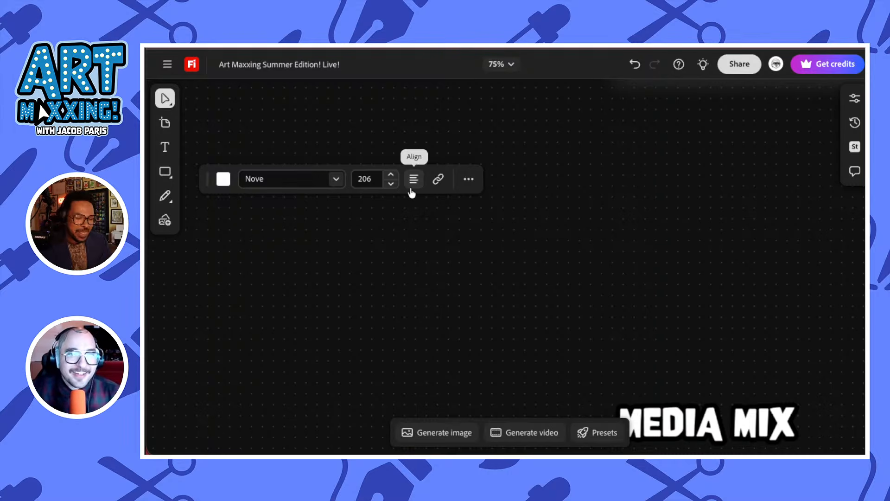
{"action": "key", "text": "ctrl+minus"}
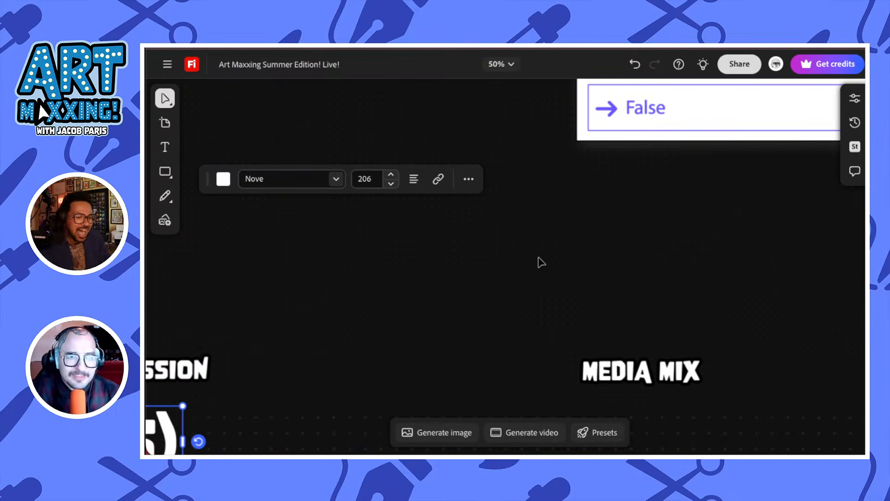
{"action": "key", "text": "ctrl+minus"}
{"action": "key", "text": "space"}
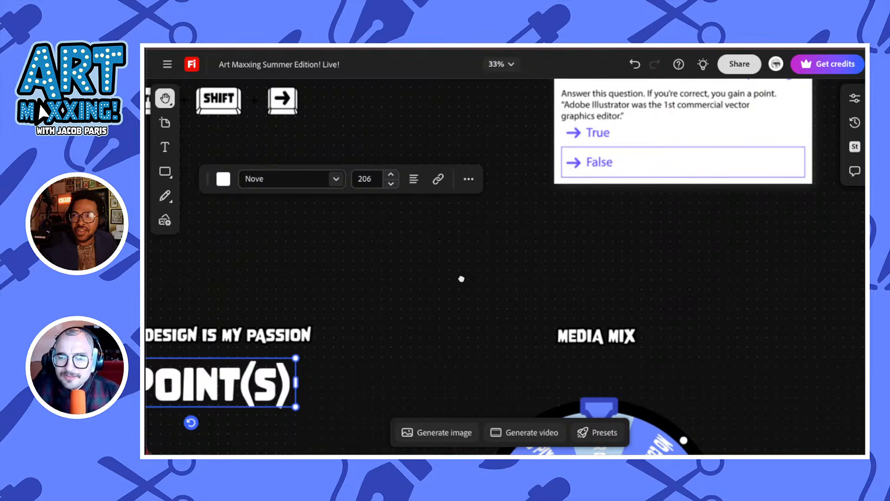
{"action": "scroll", "coordinate": [461, 279], "scroll_direction": "down", "scroll_amount": 5}
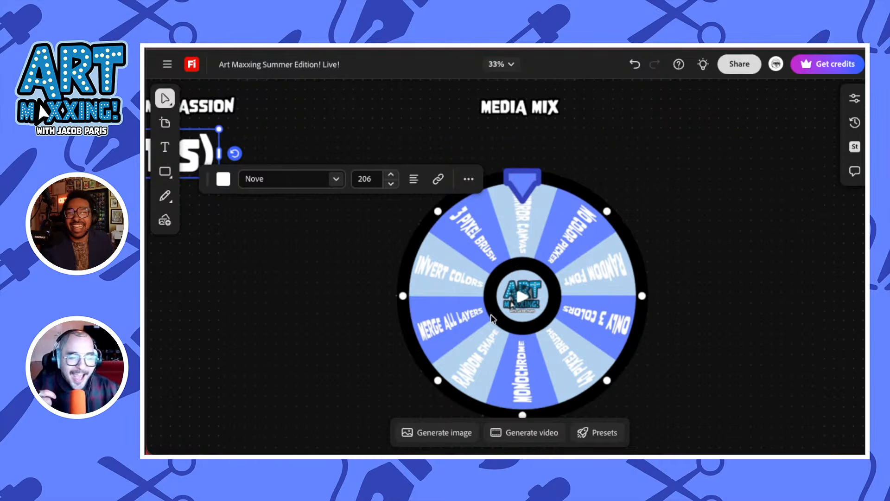
{"action": "scroll", "coordinate": [209, 338], "scroll_direction": "down", "scroll_amount": 2}
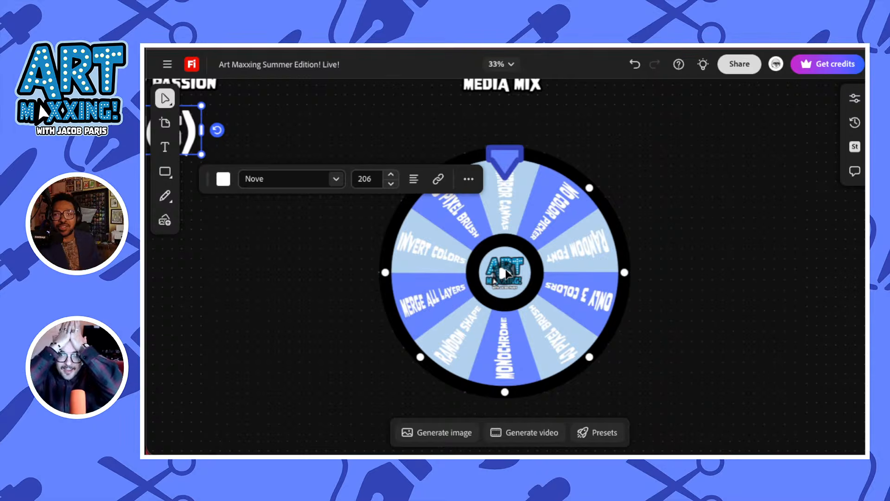
{"action": "left_click", "coordinate": [505, 274]}
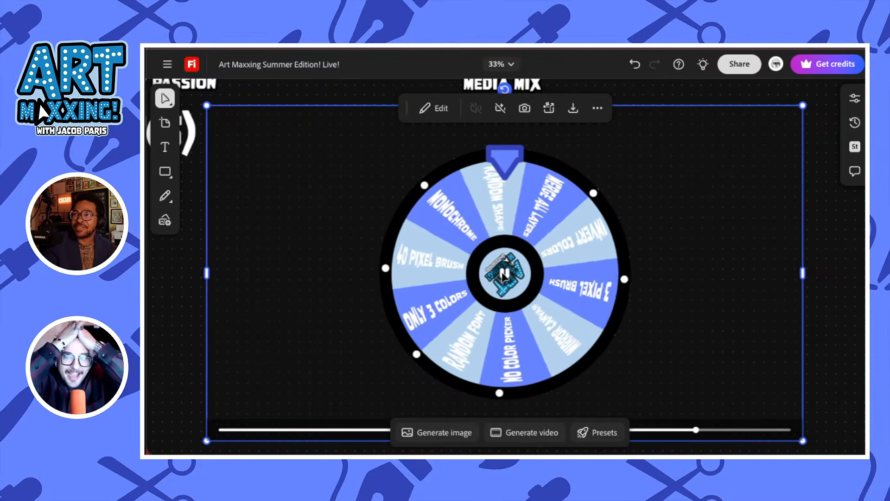
{"action": "left_click", "coordinate": [505, 275]}
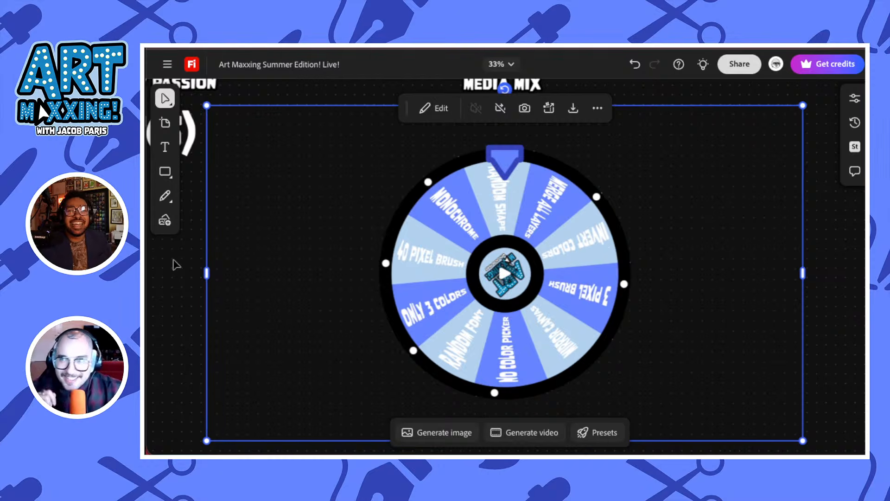
Return to the score text under DESIGN IS MY PASSION and change its number to 4
{"action": "key", "text": "h"}
{"action": "left_click_drag", "start_coordinate": [173, 261], "coordinate": [469, 277]}
{"action": "left_click_drag", "start_coordinate": [317, 280], "coordinate": [408, 385]}
{"action": "key", "text": "v"}
{"action": "key", "text": "space"}
{"action": "left_click", "coordinate": [330, 238]}
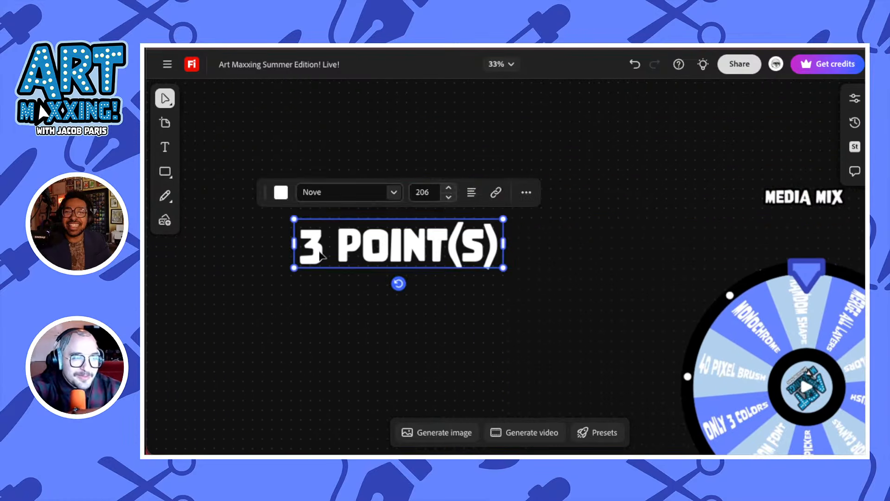
{"action": "double_click", "coordinate": [319, 252]}
{"action": "double_click", "coordinate": [319, 251]}
{"action": "type", "text": "4"}
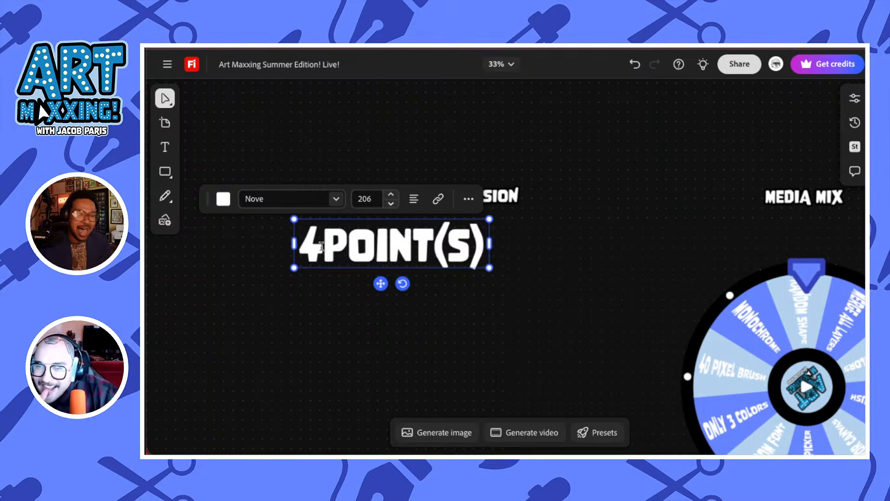
{"action": "key", "text": "Escape"}
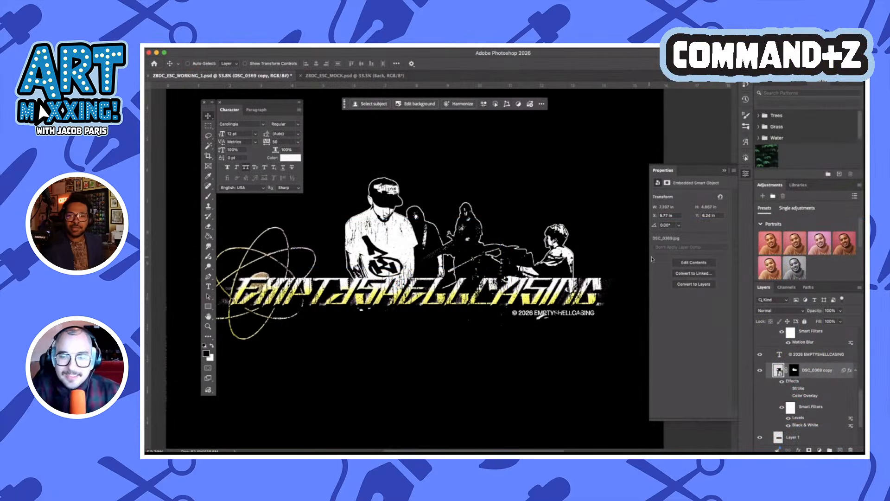
Back in Photoshop, hide and show the ESC TYPE layer in FRONT COMP, and open its layer style settings
{"action": "scroll", "coordinate": [442, 255], "scroll_direction": "down", "scroll_amount": 2}
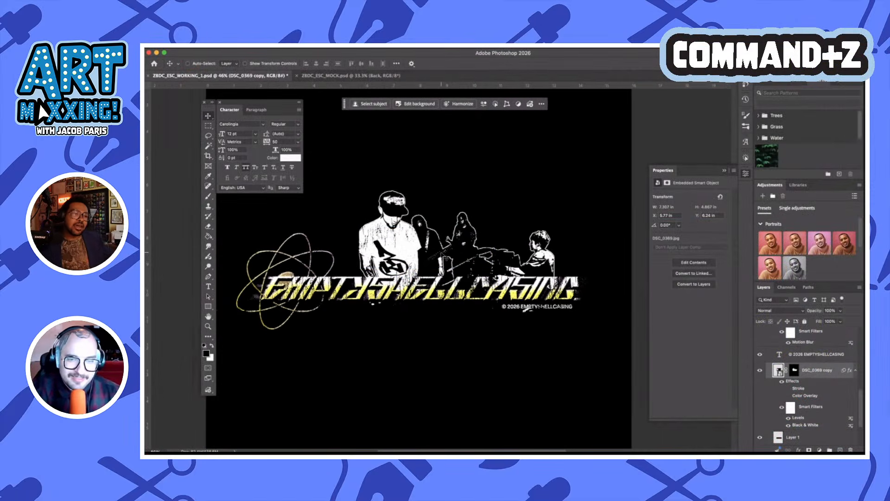
{"action": "scroll", "coordinate": [810, 368], "scroll_direction": "up", "scroll_amount": 3}
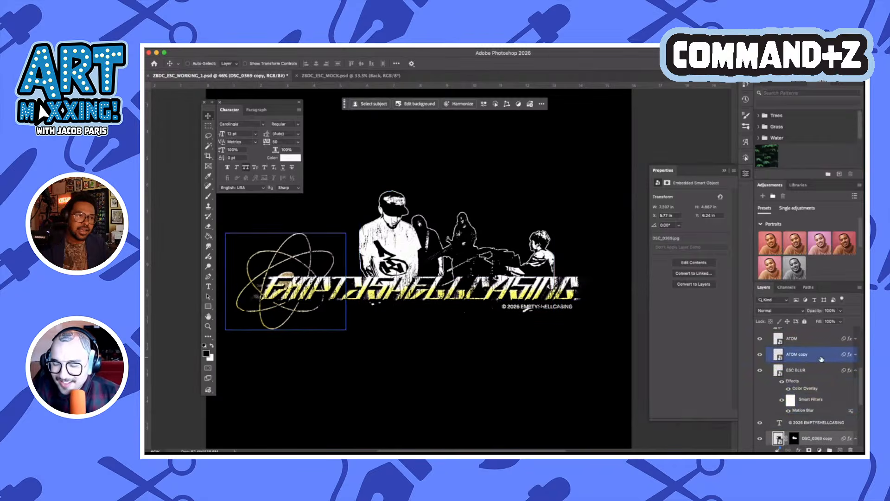
{"action": "left_click", "coordinate": [820, 346]}
{"action": "scroll", "coordinate": [821, 360], "scroll_direction": "up", "scroll_amount": 1}
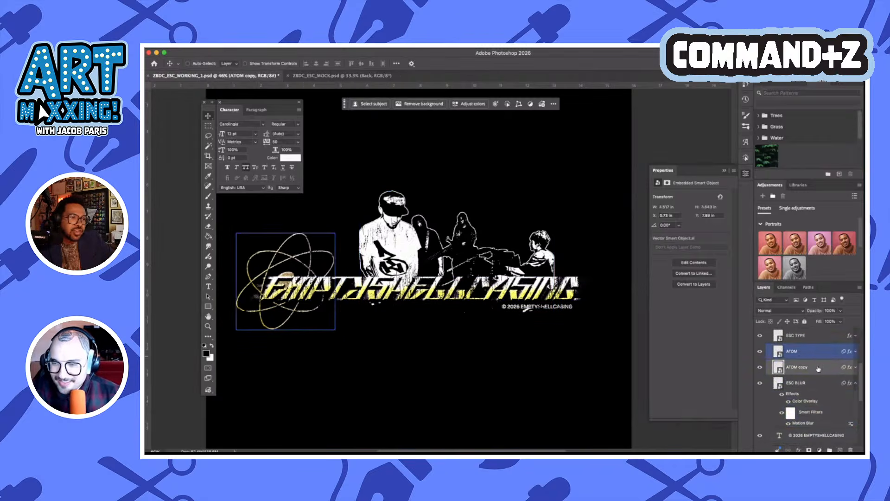
{"action": "scroll", "coordinate": [772, 350], "scroll_direction": "up", "scroll_amount": 1}
{"action": "left_click", "coordinate": [760, 346]}
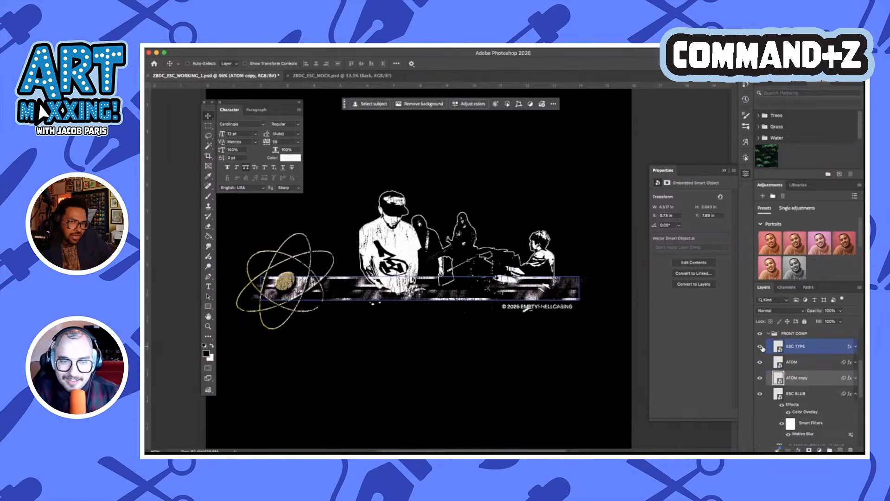
{"action": "left_click", "coordinate": [761, 347]}
{"action": "left_click", "coordinate": [826, 353]}
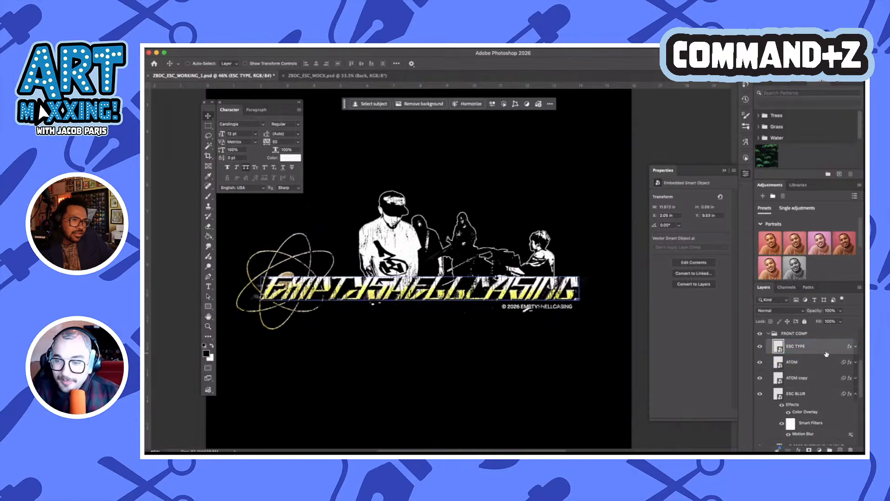
{"action": "double_click", "coordinate": [825, 349]}
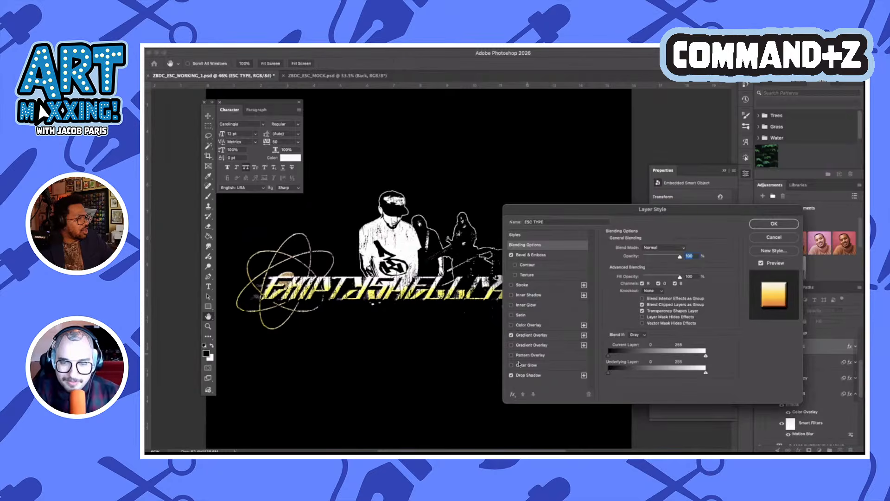
Try a black (000000) Outer Glow with 0% spread on ESC TYPE, and turn the effect off again
{"action": "left_click", "coordinate": [511, 366]}
{"action": "left_click", "coordinate": [543, 369]}
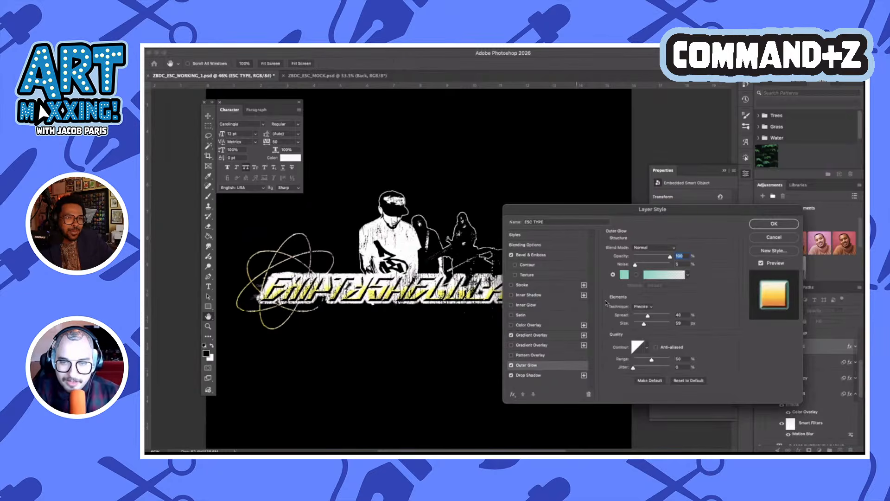
{"action": "left_click", "coordinate": [626, 278]}
{"action": "type", "text": "000000"}
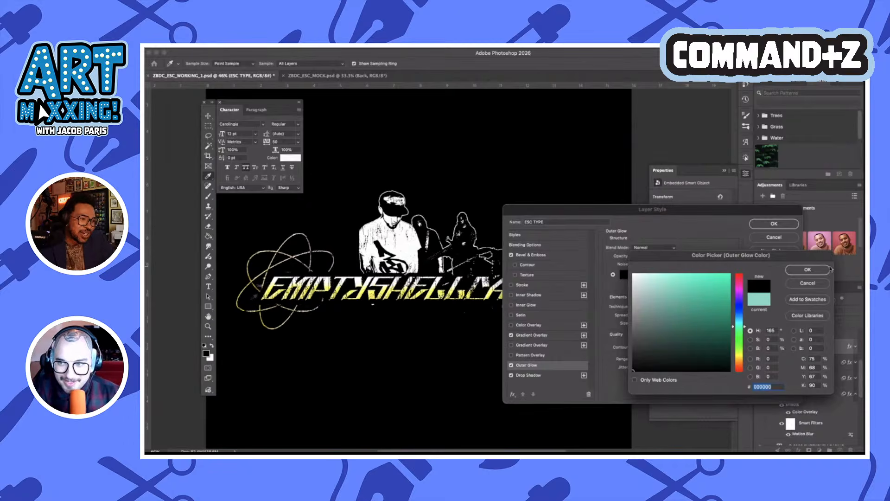
{"action": "left_click", "coordinate": [808, 269]}
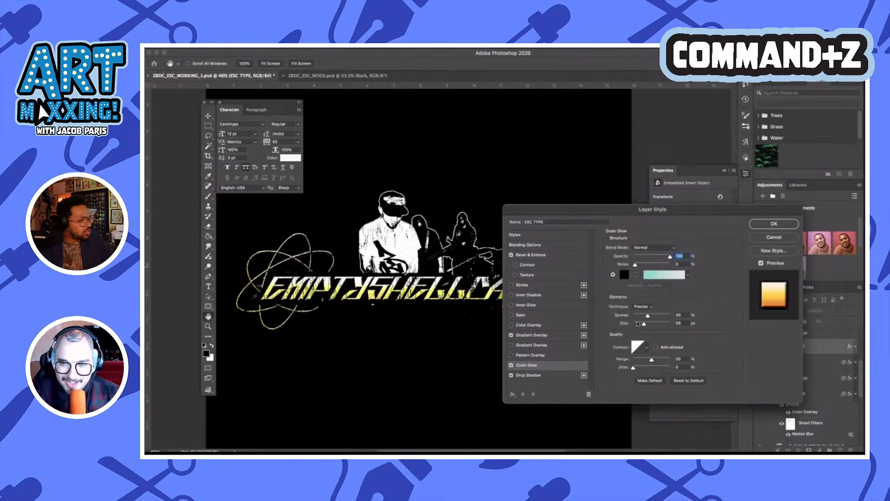
{"action": "left_click_drag", "start_coordinate": [648, 316], "coordinate": [615, 316]}
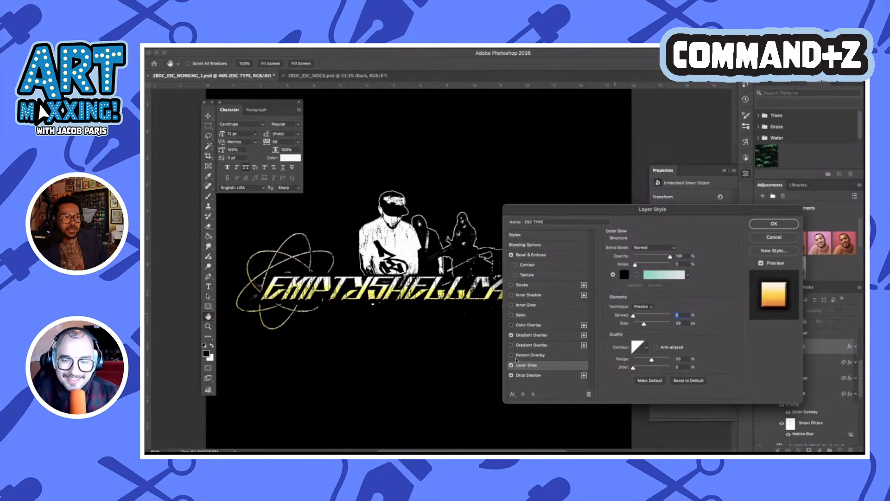
{"action": "left_click", "coordinate": [511, 365]}
Add a second Drop Shadow to ESC TYPE with an angle of -76°, 0% spread and 24 px size, and apply the layer style
{"action": "left_click", "coordinate": [584, 376]}
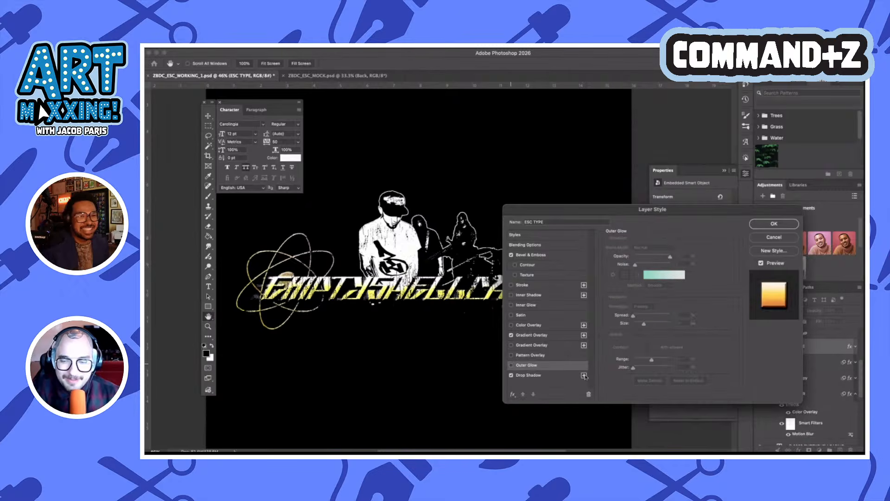
{"action": "left_click", "coordinate": [559, 387]}
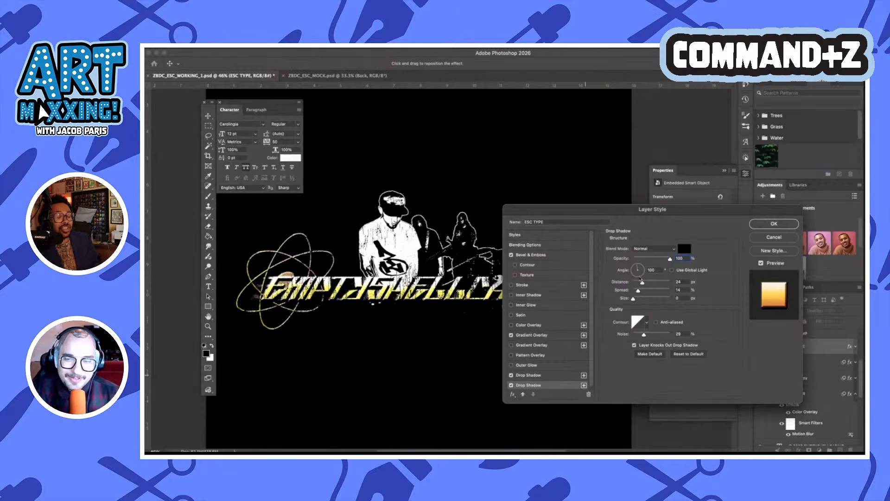
{"action": "left_click", "coordinate": [639, 278]}
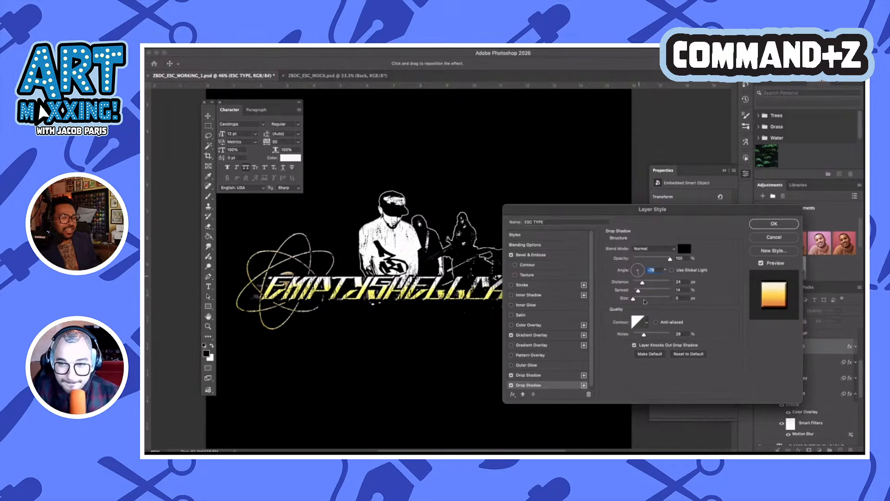
{"action": "mouse_move", "coordinate": [633, 298]}
{"action": "left_mouse_down"}
{"action": "mouse_move", "coordinate": [642, 299]}
{"action": "mouse_move", "coordinate": [622, 291]}
{"action": "mouse_move", "coordinate": [639, 300]}
{"action": "left_mouse_up"}
{"action": "left_click", "coordinate": [639, 299]}
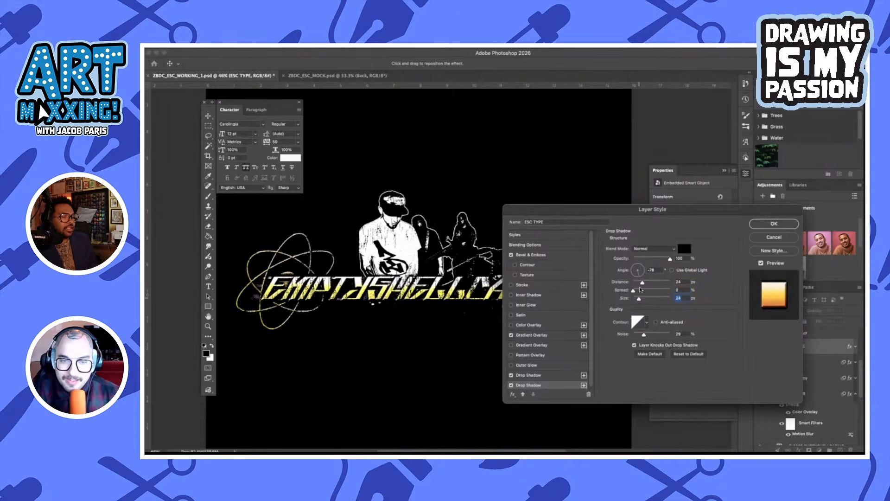
{"action": "left_click", "coordinate": [773, 224]}
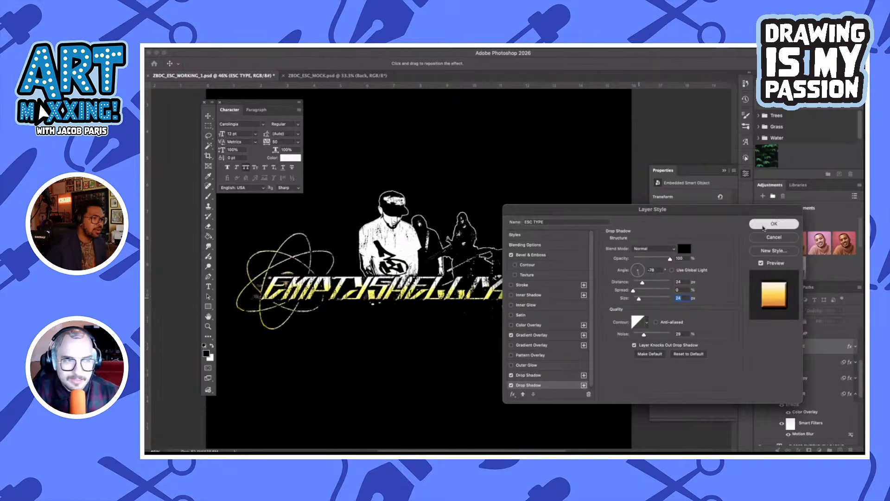
{"action": "scroll", "coordinate": [351, 249], "scroll_direction": "down", "scroll_amount": 2}
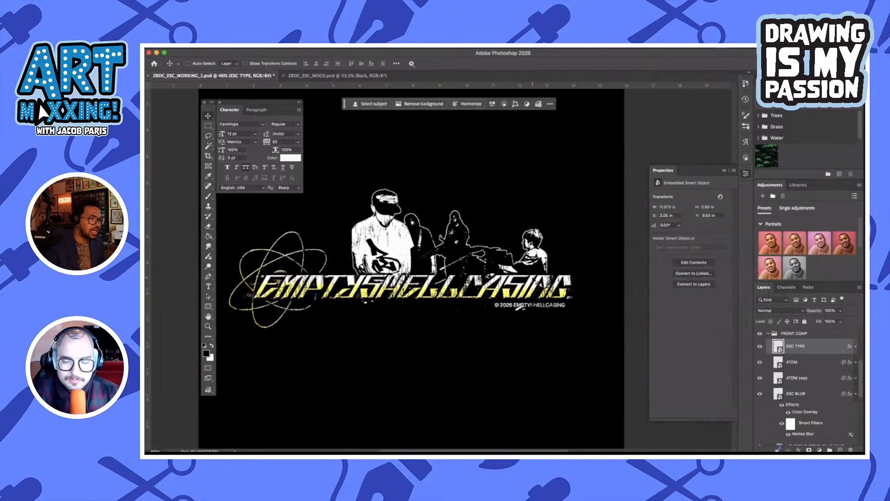
{"action": "scroll", "coordinate": [442, 269], "scroll_direction": "up", "scroll_amount": 2}
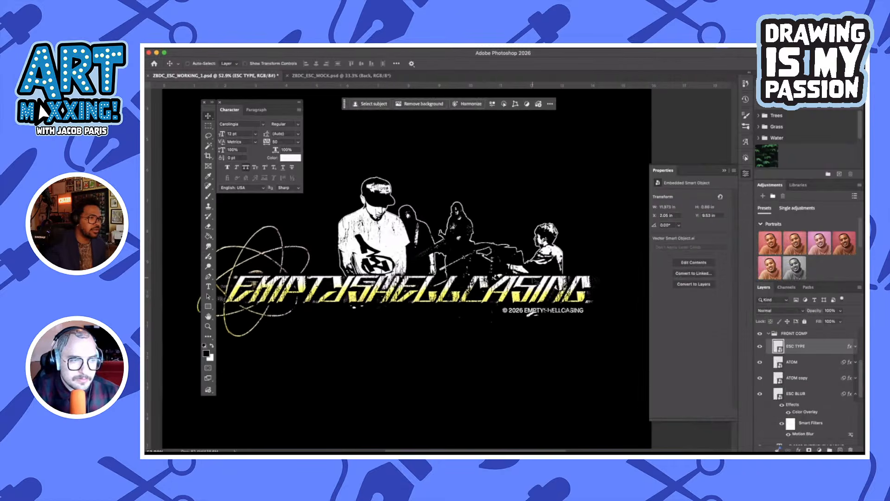
{"action": "scroll", "coordinate": [532, 278], "scroll_direction": "left", "scroll_amount": 2}
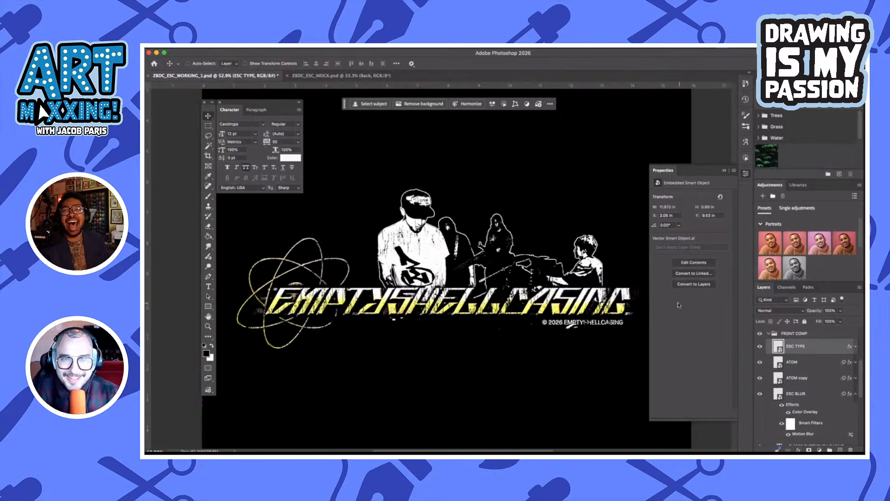
{"action": "scroll", "coordinate": [518, 273], "scroll_direction": "right", "scroll_amount": 2}
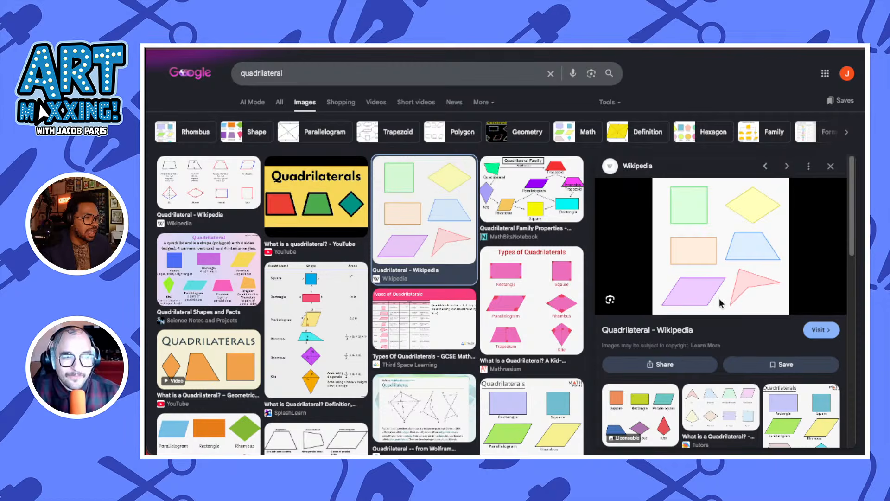
Switch to Google Images in the browser and extend the quadrilateral search to "quadrilateral triangle"
{"action": "left_click", "coordinate": [295, 74]}
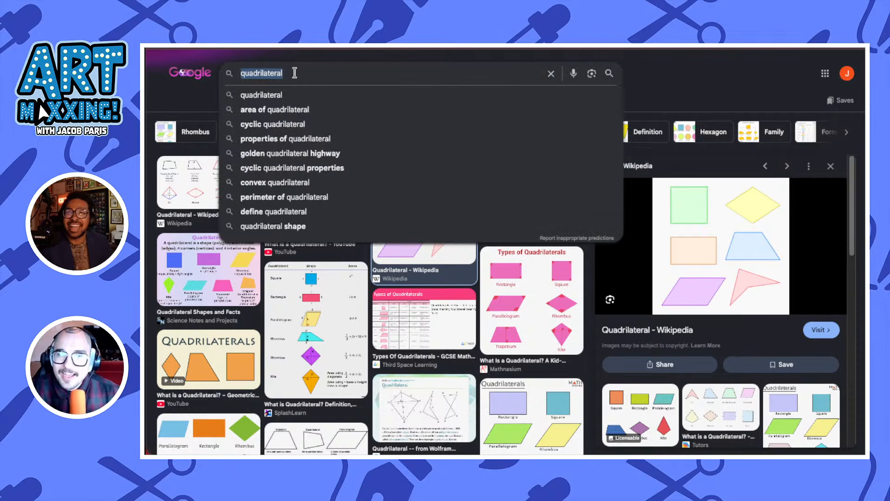
{"action": "left_click", "coordinate": [298, 73]}
{"action": "type", "text": "triangle"}
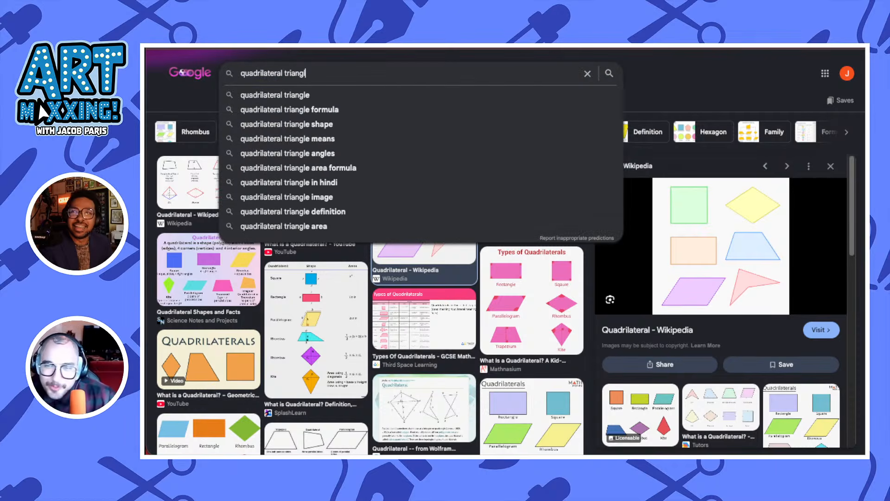
{"action": "key", "text": "Return"}
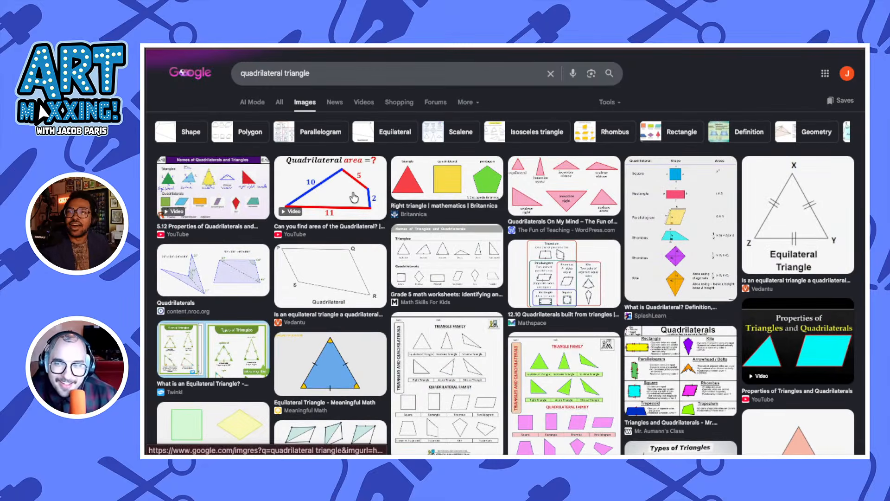
Open the "Quadrilateral area =?" image result with sides 10, 5, 2 and 11 in the preview
{"action": "left_click", "coordinate": [334, 189]}
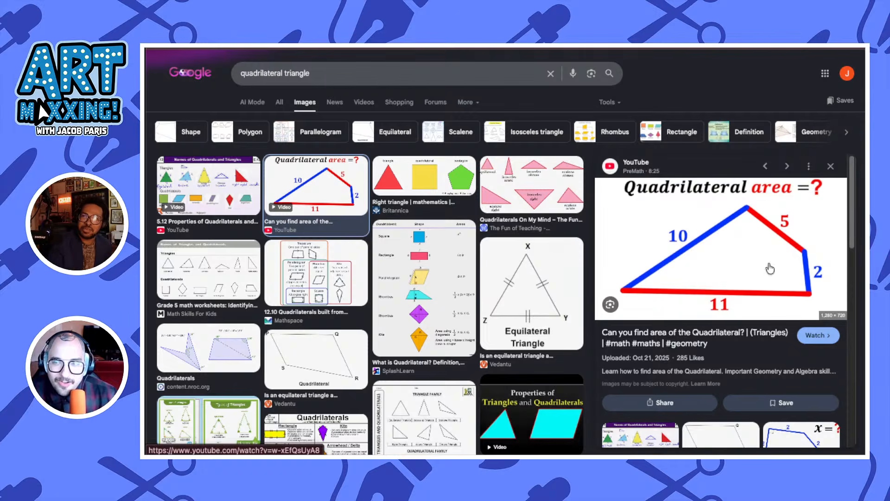
{"action": "scroll", "coordinate": [236, 200], "scroll_direction": "down", "scroll_amount": 1}
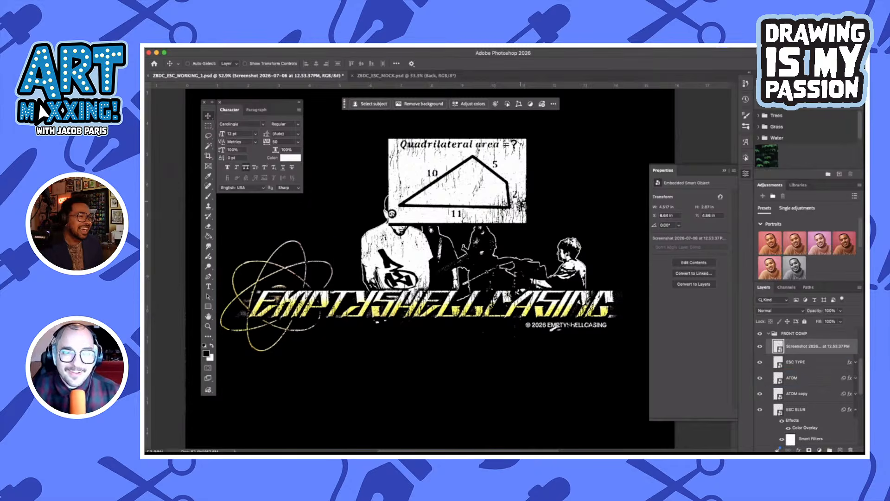
In Photoshop, trace a closed Polygonal Lasso selection around the quadrilateral in the screenshot placed in FRONT COMP
{"action": "key", "text": "p"}
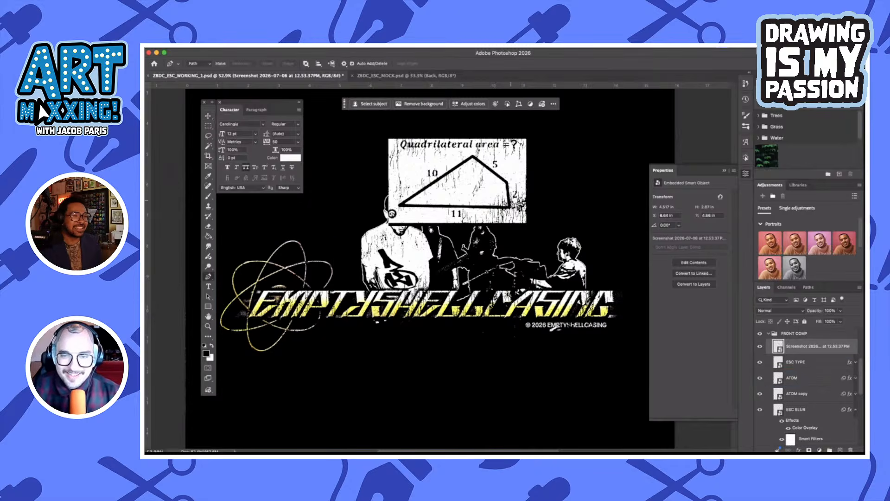
{"action": "key", "text": "l"}
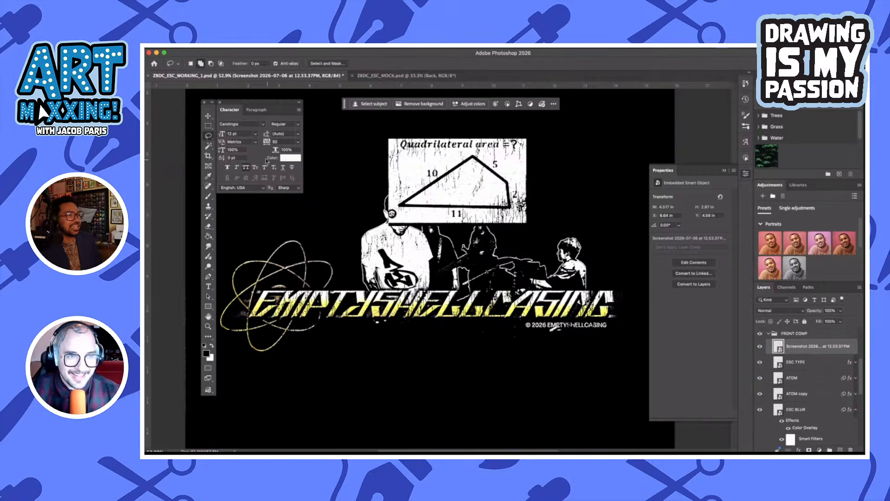
{"action": "left_click_drag", "start_coordinate": [208, 137], "coordinate": [242, 143]}
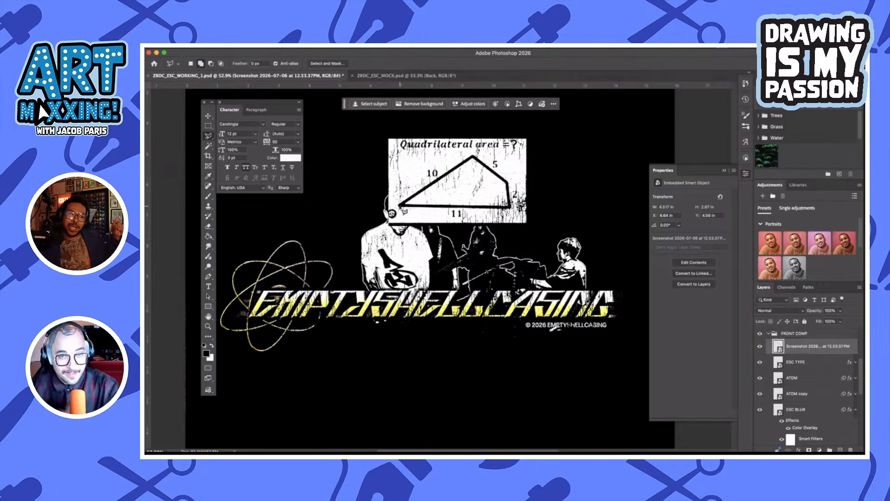
{"action": "left_click", "coordinate": [401, 208]}
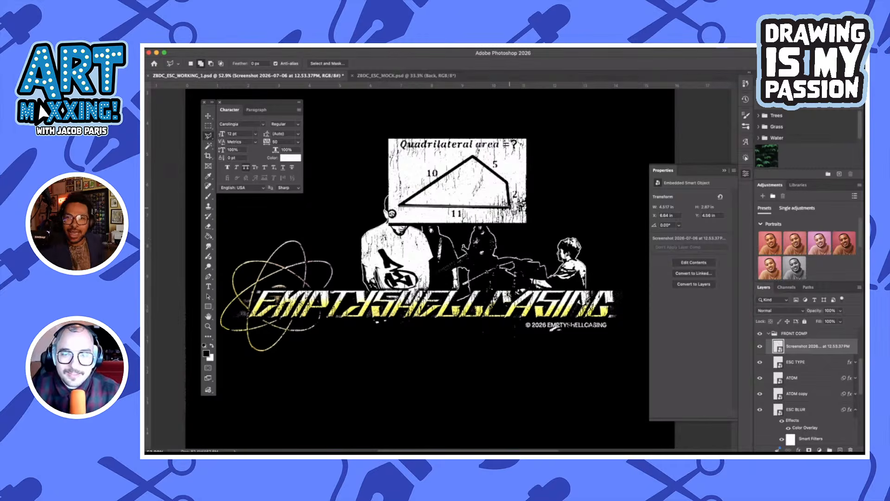
{"action": "left_click", "coordinate": [511, 205]}
{"action": "left_click", "coordinate": [508, 184]}
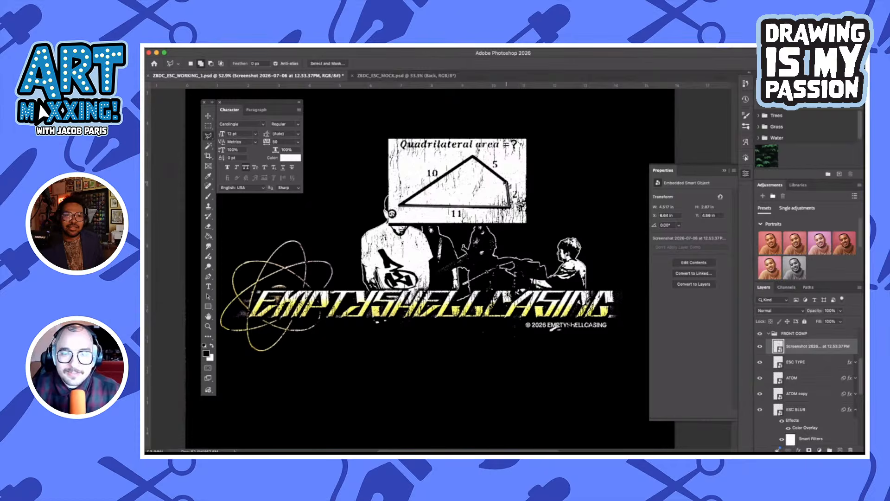
{"action": "left_click", "coordinate": [474, 157]}
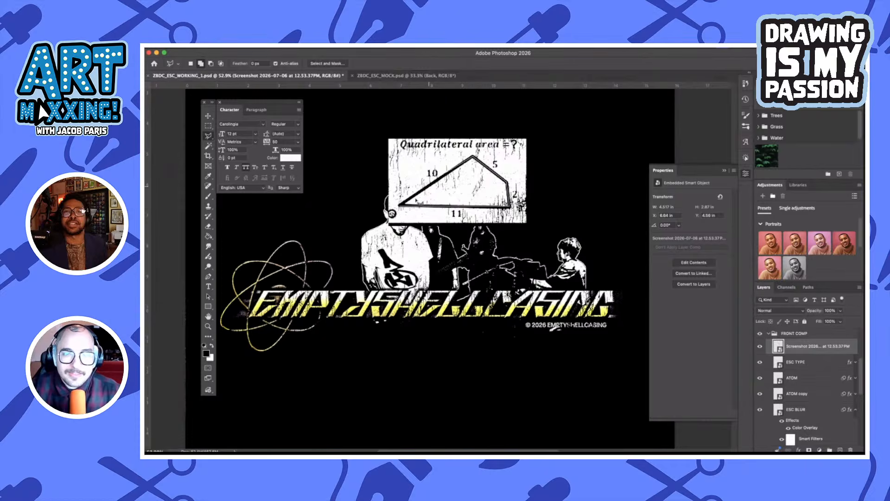
{"action": "left_click", "coordinate": [401, 209]}
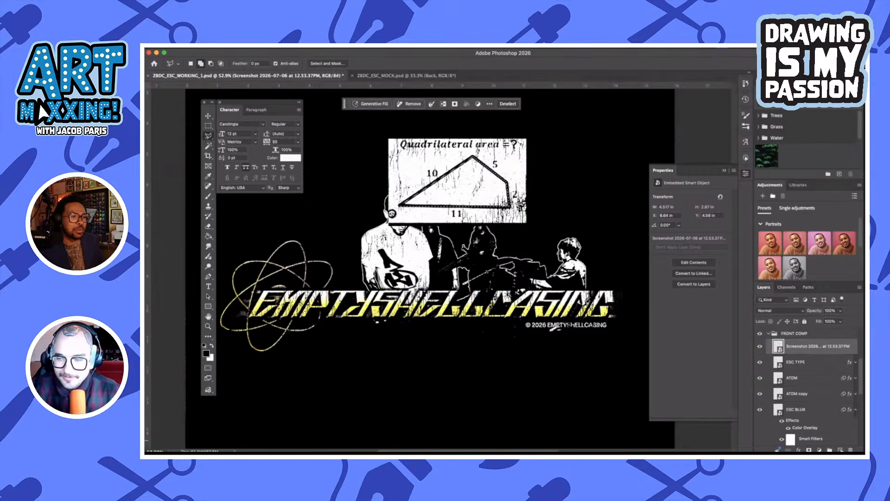
Add a new layer directly above DSC_0369, fill the quadrilateral selection on it with the black foreground colour, and deselect
{"action": "scroll", "coordinate": [831, 410], "scroll_direction": "down", "scroll_amount": 5}
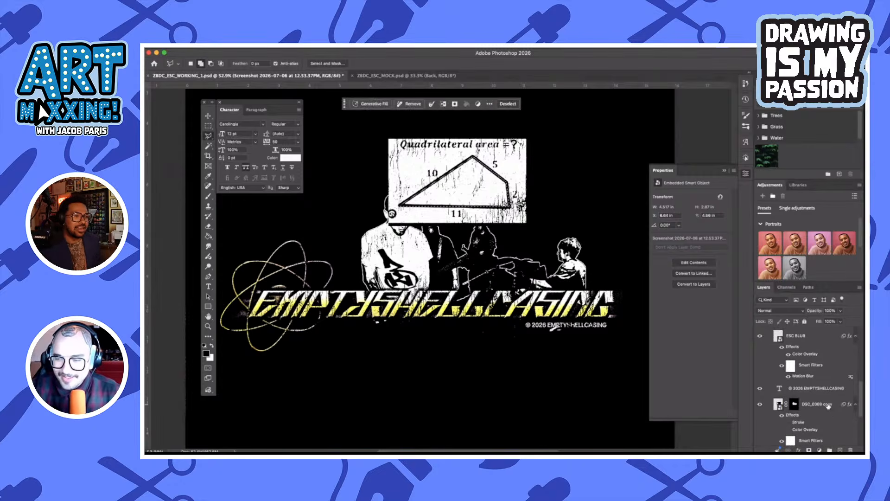
{"action": "left_click", "coordinate": [829, 406]}
{"action": "key", "text": "ctrl+j"}
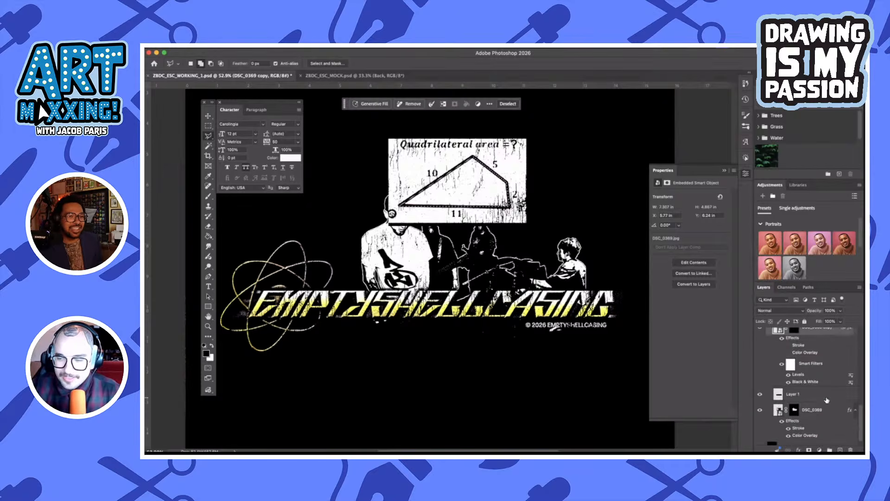
{"action": "scroll", "coordinate": [828, 411], "scroll_direction": "down", "scroll_amount": 1}
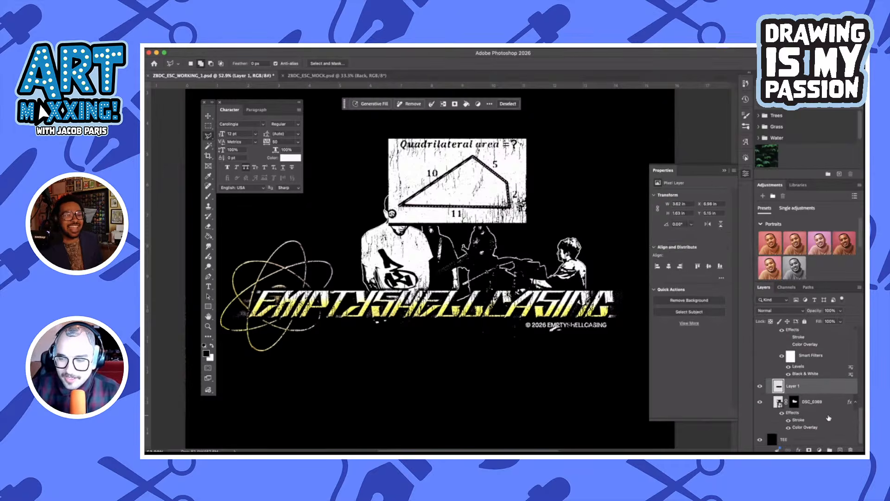
{"action": "left_click", "coordinate": [825, 404]}
{"action": "key", "text": "ctrl+j"}
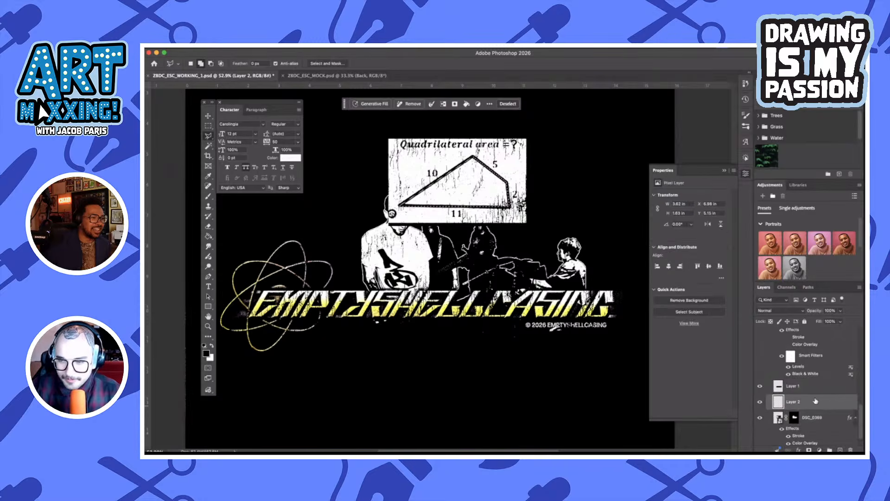
{"action": "key", "text": "g"}
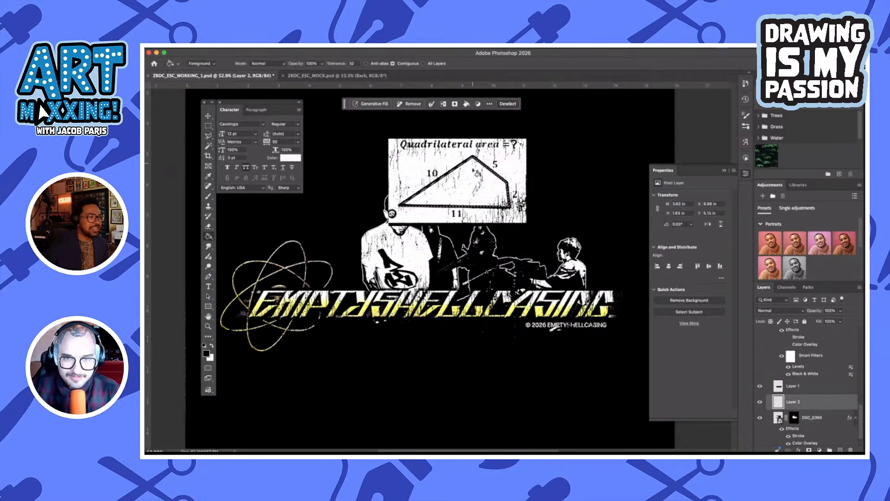
{"action": "left_click", "coordinate": [478, 181]}
{"action": "key", "text": "ctrl+d"}
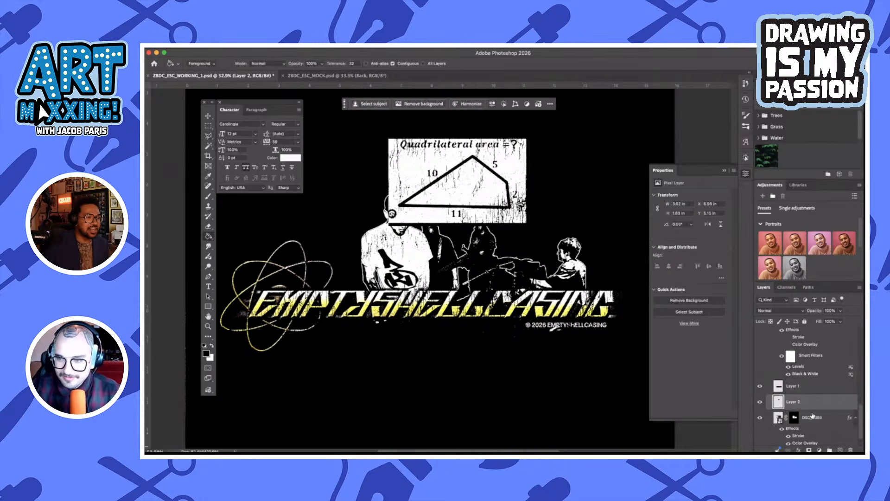
Hide the quadrilateral screenshot layer at the top of the FRONT COMP group
{"action": "scroll", "coordinate": [786, 386], "scroll_direction": "up", "scroll_amount": 3}
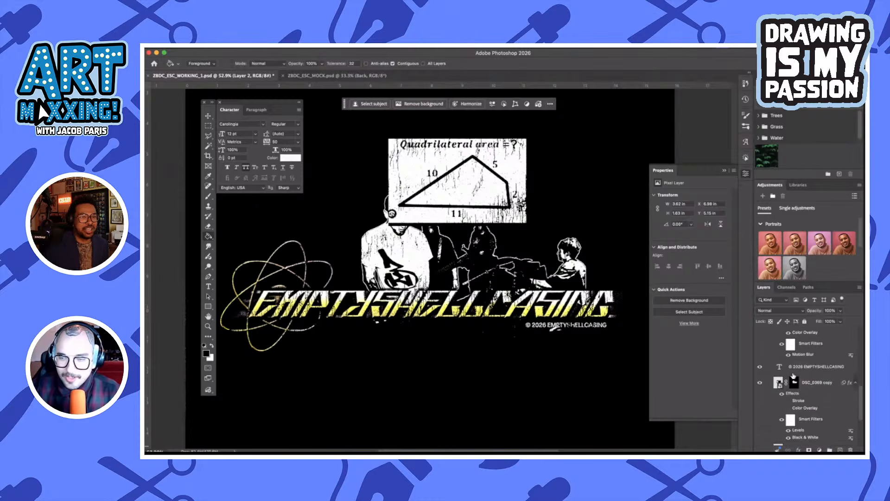
{"action": "scroll", "coordinate": [805, 365], "scroll_direction": "up", "scroll_amount": 3}
{"action": "scroll", "coordinate": [806, 365], "scroll_direction": "up", "scroll_amount": 6}
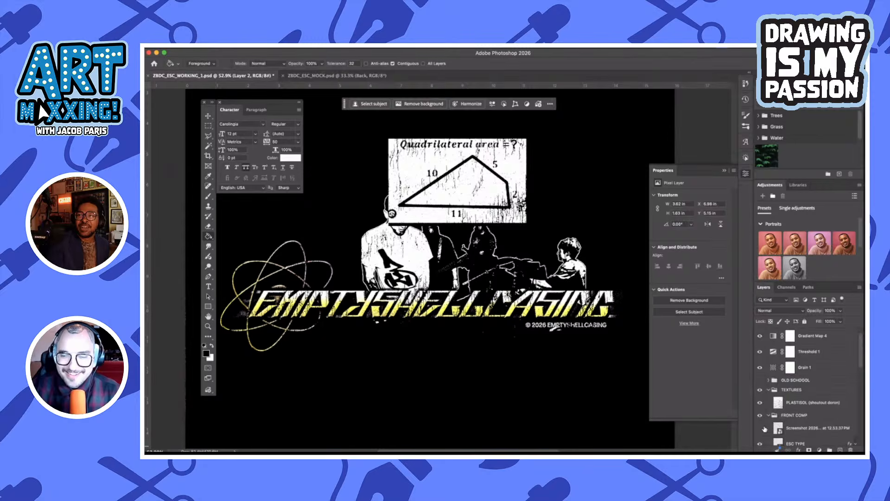
{"action": "left_click", "coordinate": [763, 429]}
Add a Stroke effect to Layer 2, the filled quadrilateral, and apply the layer style
{"action": "scroll", "coordinate": [834, 420], "scroll_direction": "down", "scroll_amount": 6}
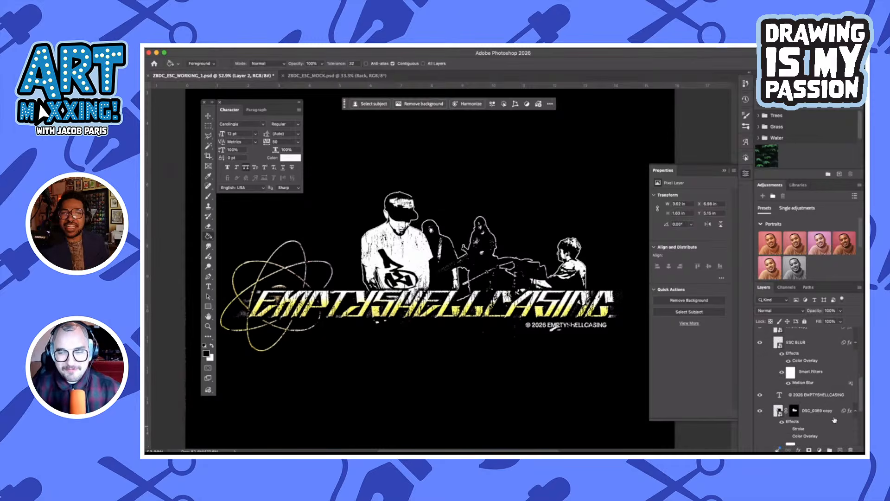
{"action": "scroll", "coordinate": [833, 413], "scroll_direction": "down", "scroll_amount": 5}
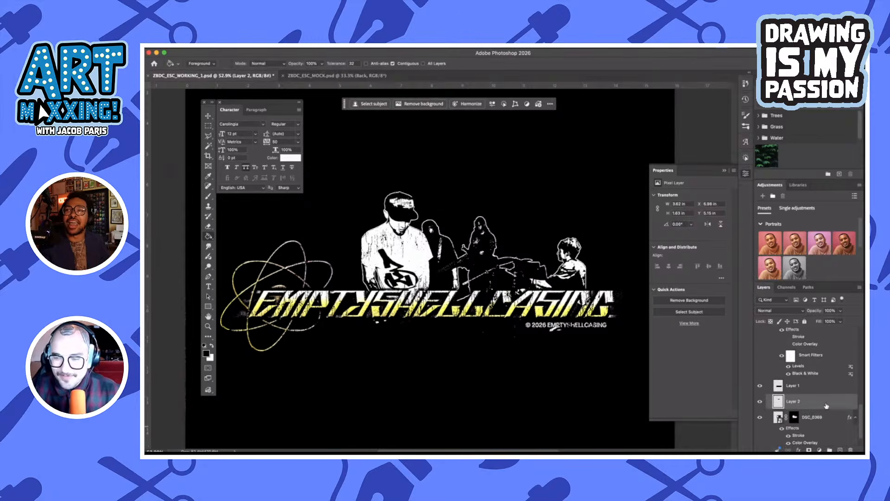
{"action": "double_click", "coordinate": [827, 404]}
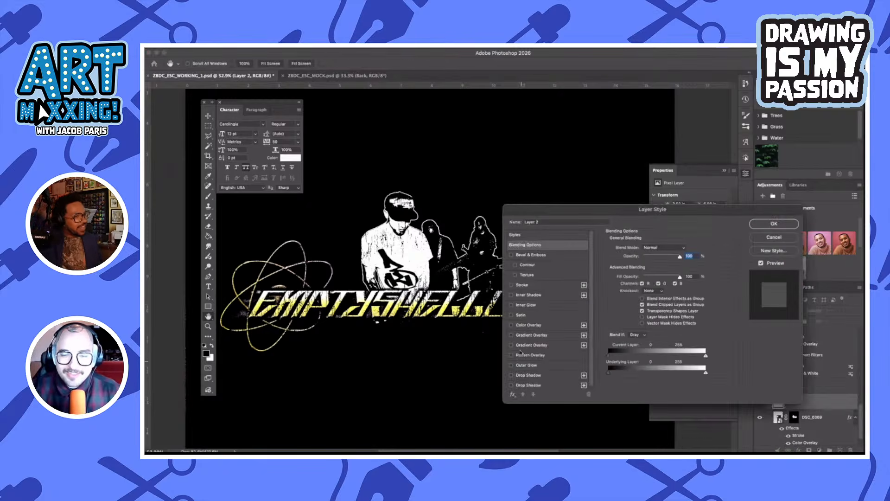
{"action": "left_click", "coordinate": [512, 285]}
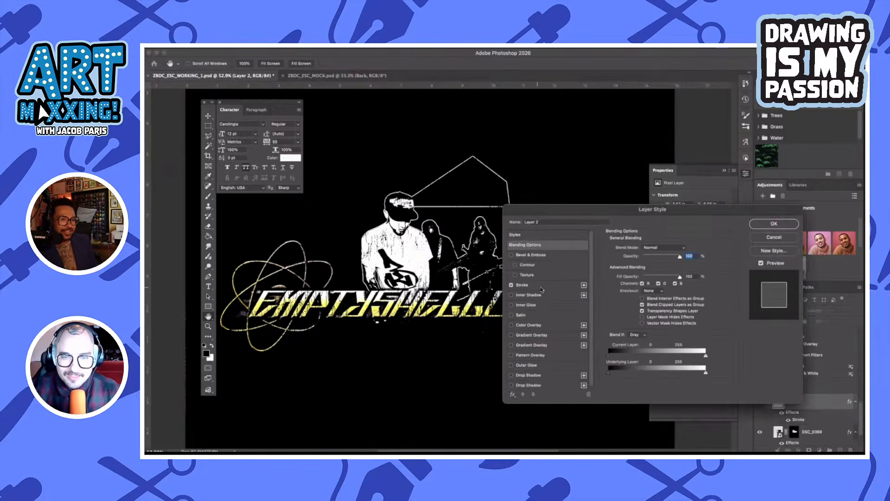
{"action": "left_click", "coordinate": [534, 285]}
{"action": "left_click", "coordinate": [774, 223]}
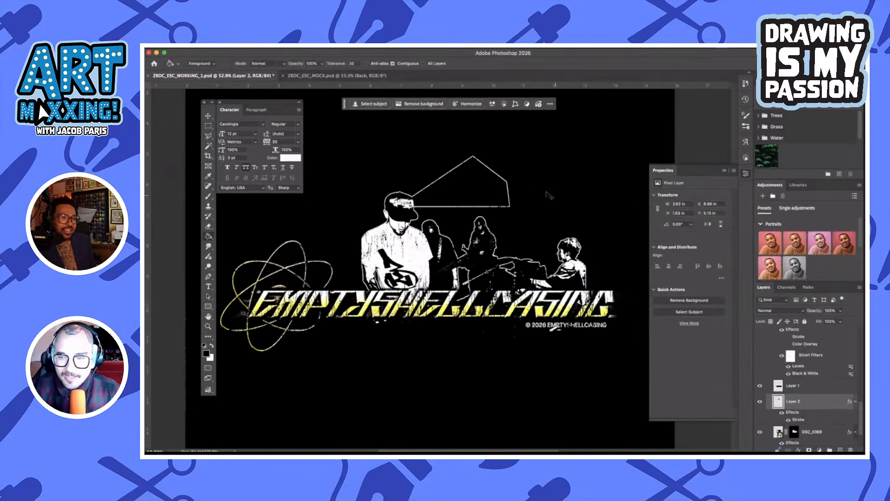
Flip the quadrilateral horizontally, scale it to about 216%, and position it behind the band above the EMPTYSHELLCASING lettering
{"action": "key", "text": "super+t"}
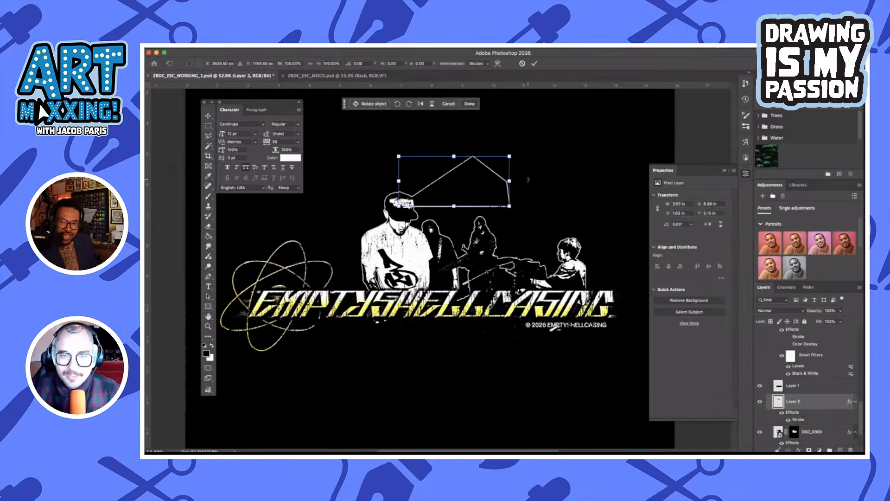
{"action": "left_click", "coordinate": [420, 103]}
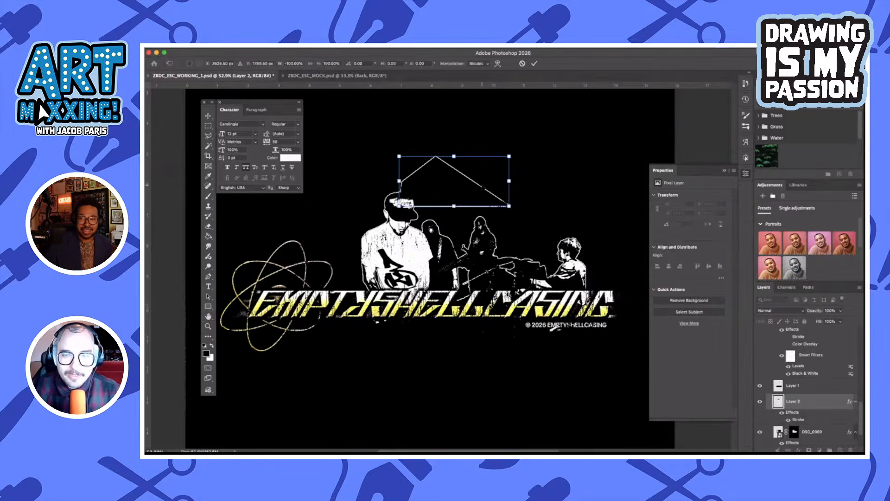
{"action": "left_click_drag", "start_coordinate": [482, 178], "coordinate": [549, 256]}
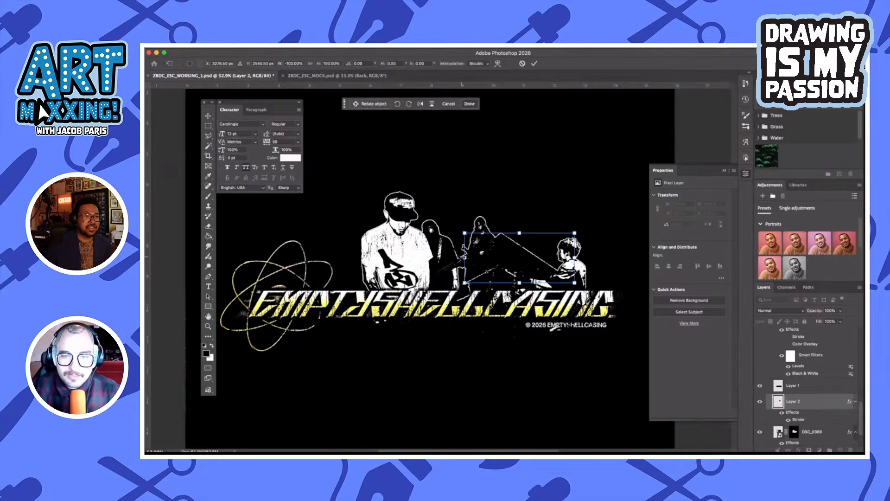
{"action": "left_click_drag", "start_coordinate": [463, 259], "coordinate": [343, 246]}
{"action": "mouse_move", "coordinate": [530, 238]}
{"action": "left_mouse_down"}
{"action": "mouse_move", "coordinate": [540, 239]}
{"action": "mouse_move", "coordinate": [530, 240]}
{"action": "left_mouse_up"}
{"action": "mouse_move", "coordinate": [574, 258]}
{"action": "left_mouse_down"}
{"action": "mouse_move", "coordinate": [593, 258]}
{"action": "mouse_move", "coordinate": [585, 258]}
{"action": "left_mouse_up"}
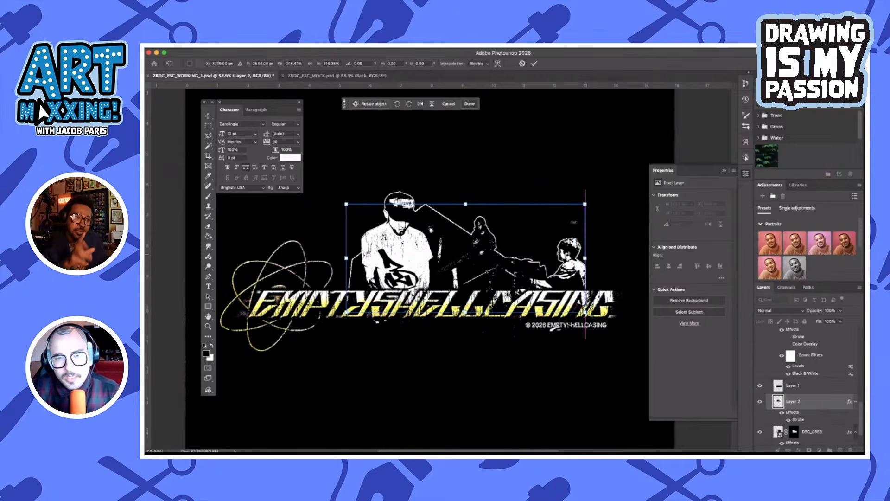
{"action": "left_click", "coordinate": [534, 63]}
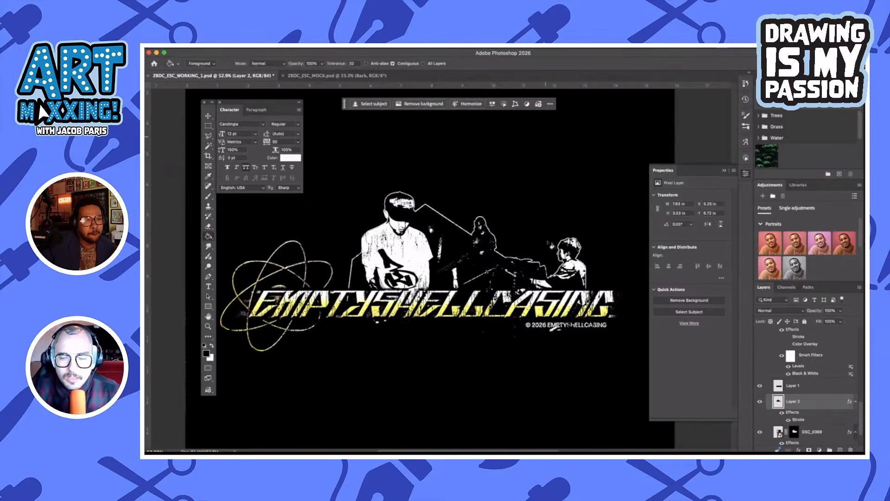
Hide and show Layer 2 to compare the band's outline with and without the quadrilateral, and collapse the effects list of DSC_0369
{"action": "scroll", "coordinate": [810, 420], "scroll_direction": "down", "scroll_amount": 2}
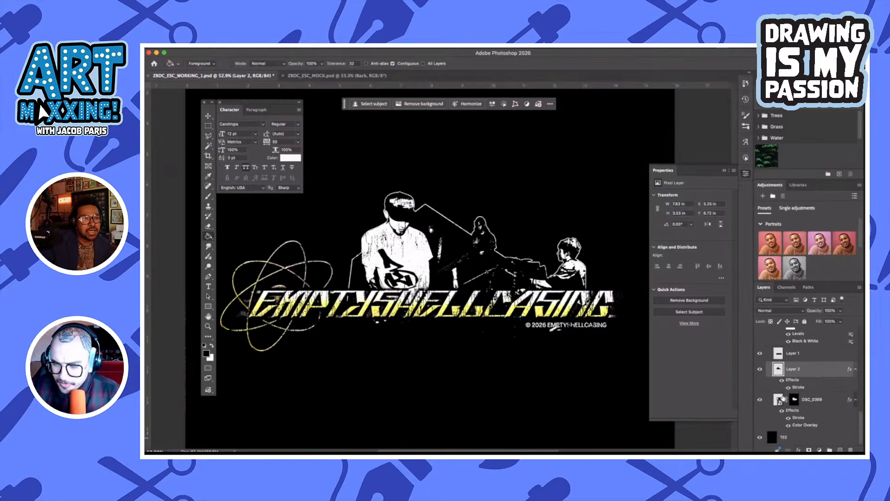
{"action": "scroll", "coordinate": [492, 226], "scroll_direction": "up", "scroll_amount": 2}
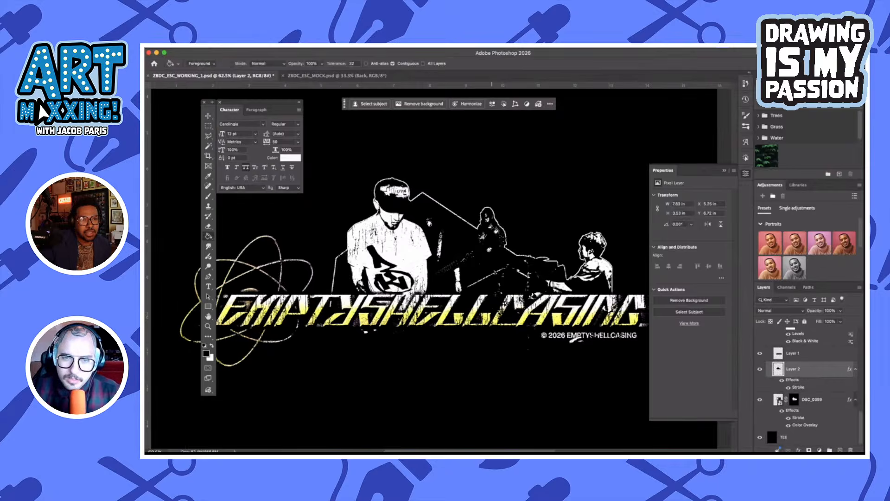
{"action": "scroll", "coordinate": [493, 226], "scroll_direction": "up", "scroll_amount": 4}
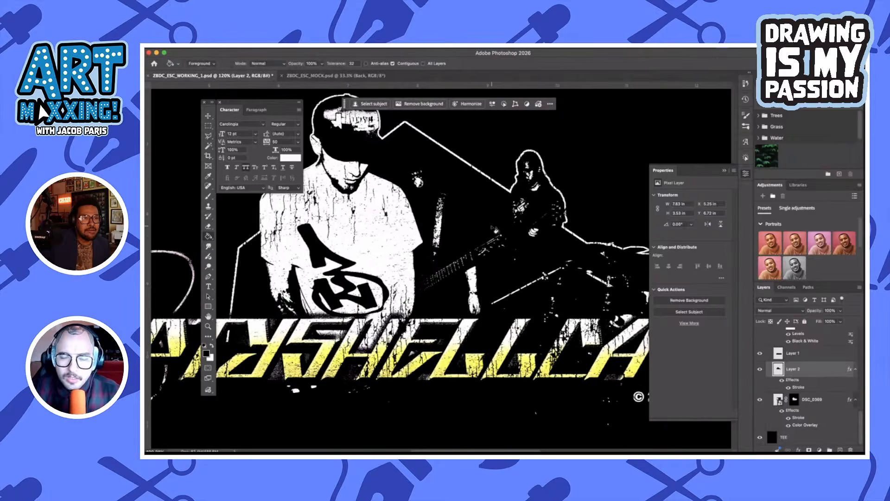
{"action": "scroll", "coordinate": [492, 226], "scroll_direction": "left", "scroll_amount": 3}
{"action": "scroll", "coordinate": [493, 225], "scroll_direction": "up", "scroll_amount": 2}
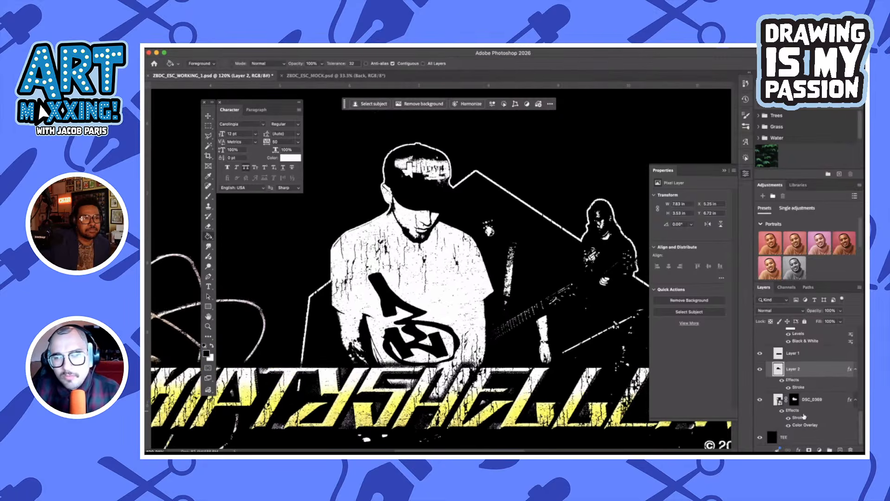
{"action": "left_click", "coordinate": [761, 369]}
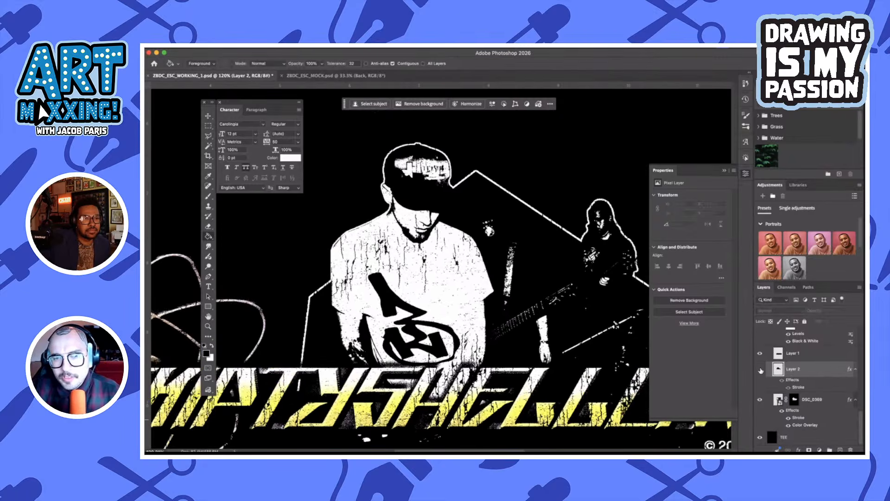
{"action": "left_click", "coordinate": [828, 402]}
{"action": "left_click", "coordinate": [856, 401]}
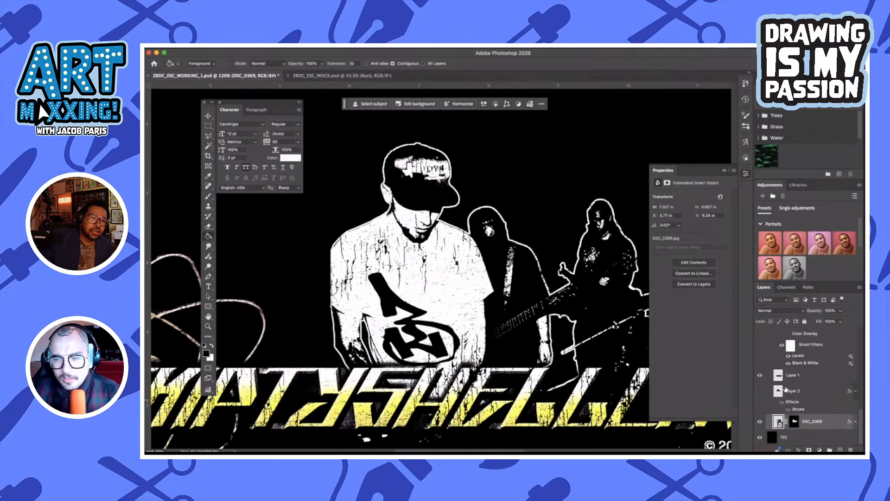
{"action": "left_click", "coordinate": [761, 392]}
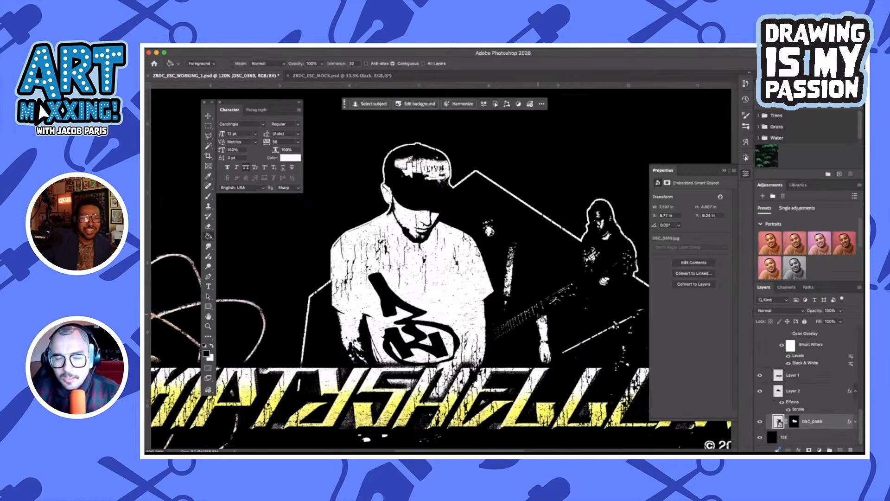
{"action": "scroll", "coordinate": [542, 317], "scroll_direction": "right", "scroll_amount": 4}
{"action": "scroll", "coordinate": [541, 317], "scroll_direction": "down", "scroll_amount": 3}
{"action": "scroll", "coordinate": [542, 318], "scroll_direction": "down", "scroll_amount": 4}
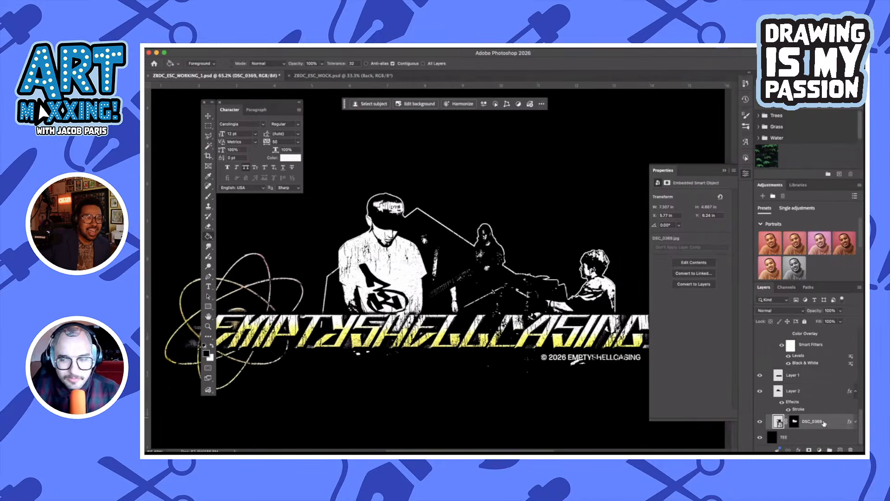
{"action": "left_click", "coordinate": [821, 397]}
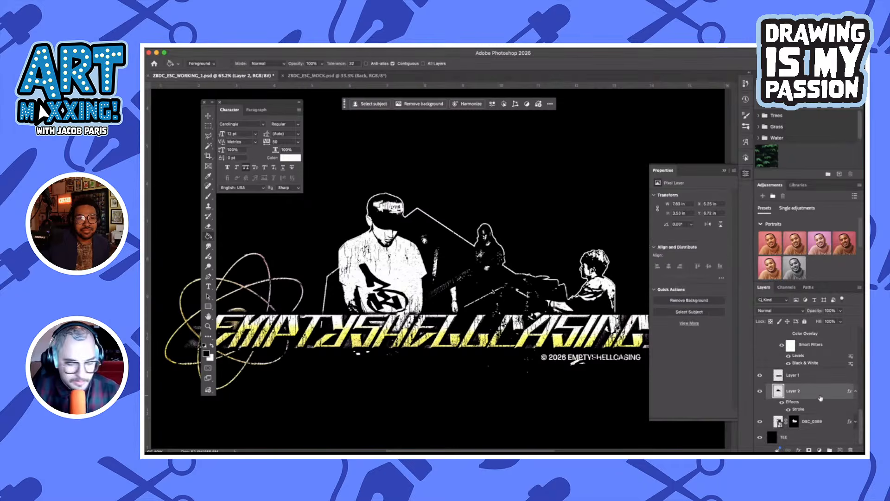
{"action": "scroll", "coordinate": [821, 397], "scroll_direction": "up", "scroll_amount": 1}
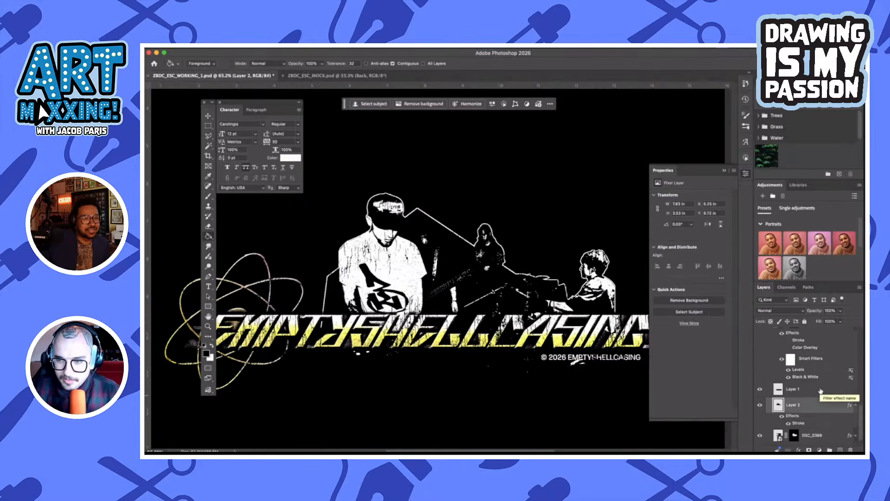
{"action": "left_click", "coordinate": [778, 404], "text": "ctrl"}
{"action": "scroll", "coordinate": [794, 374], "scroll_direction": "up", "scroll_amount": 4}
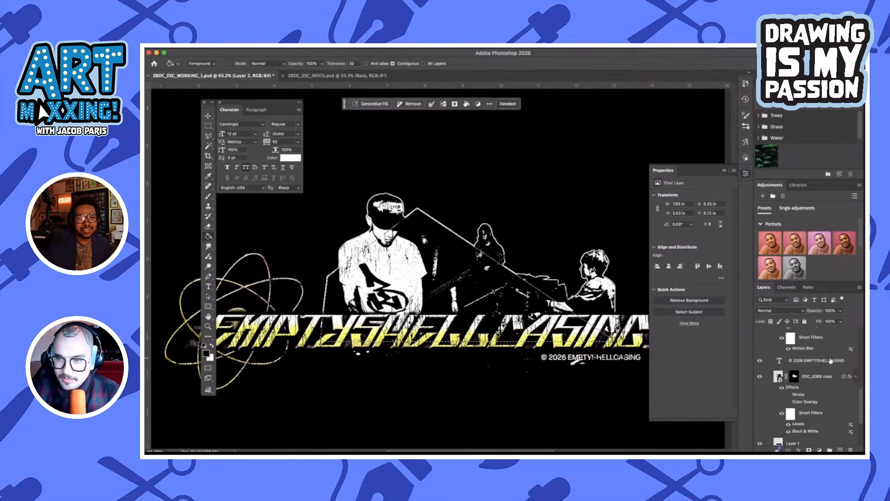
{"action": "left_click", "coordinate": [794, 375]}
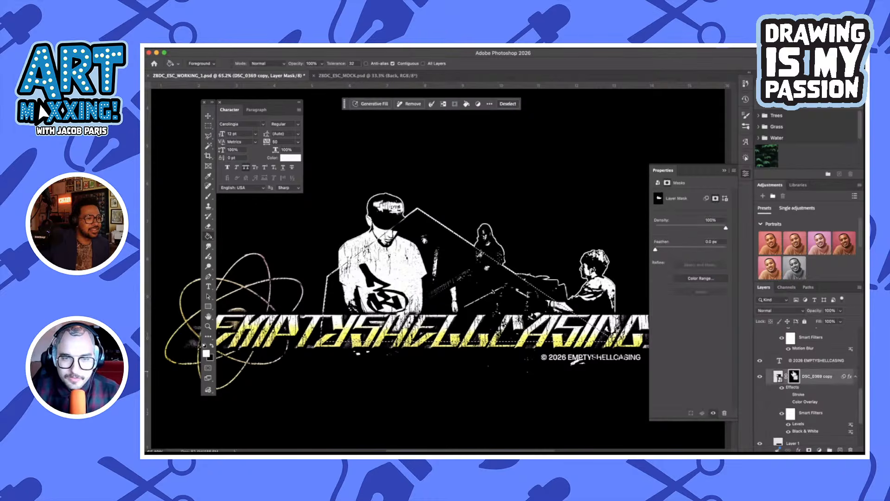
{"action": "key", "text": "x"}
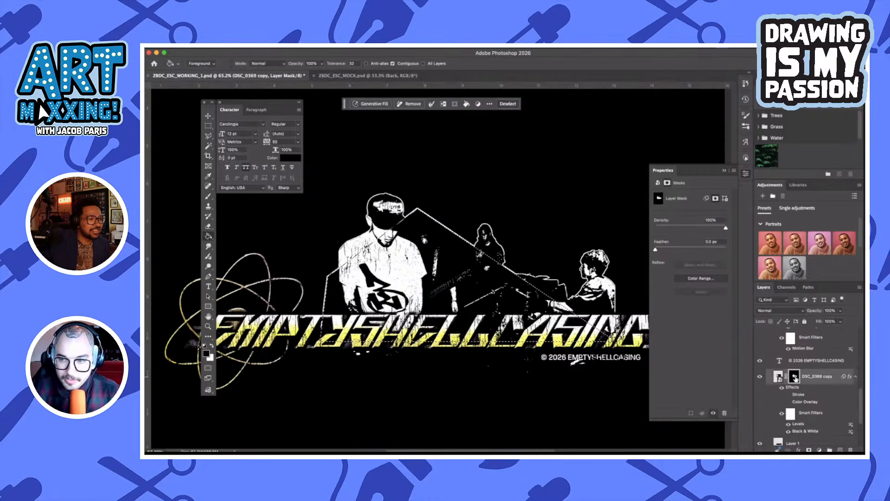
{"action": "key", "text": "super+d"}
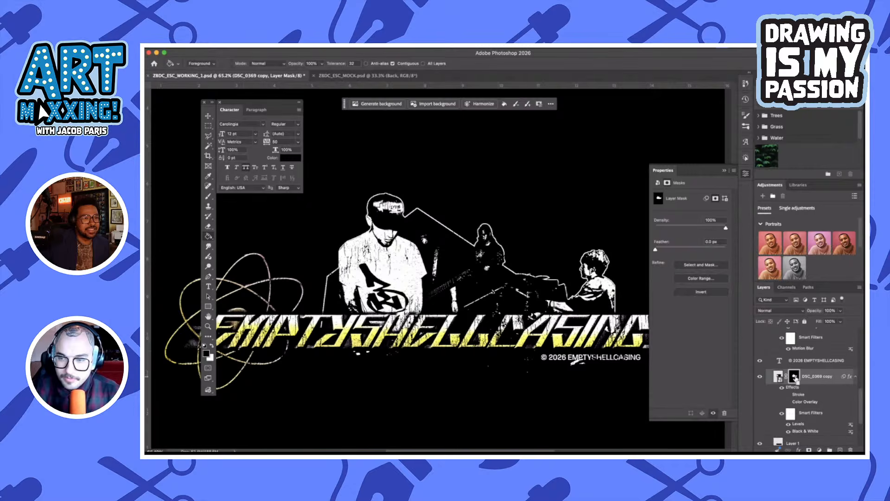
{"action": "left_click", "coordinate": [796, 378], "text": "super"}
{"action": "key", "text": "super+d"}
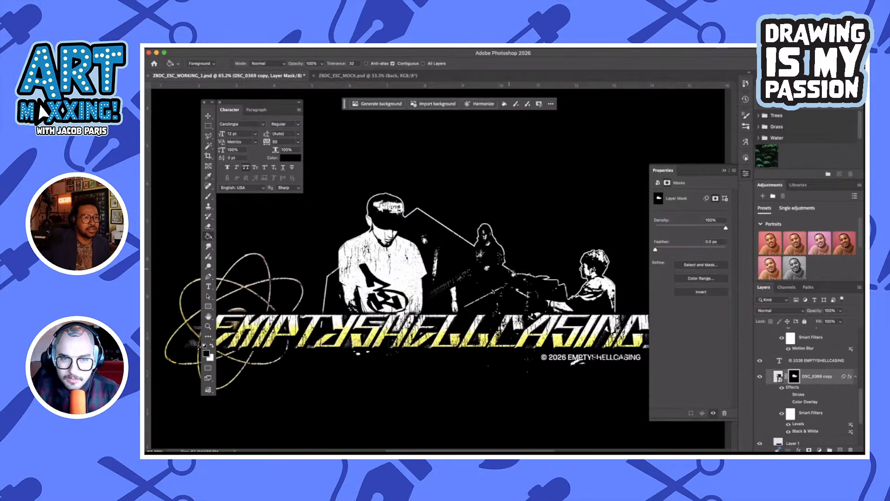
Adjust the Levels smart filter of DSC_0369 copy, setting the black input level to 88 and the white input level to 194
{"action": "double_click", "coordinate": [807, 425]}
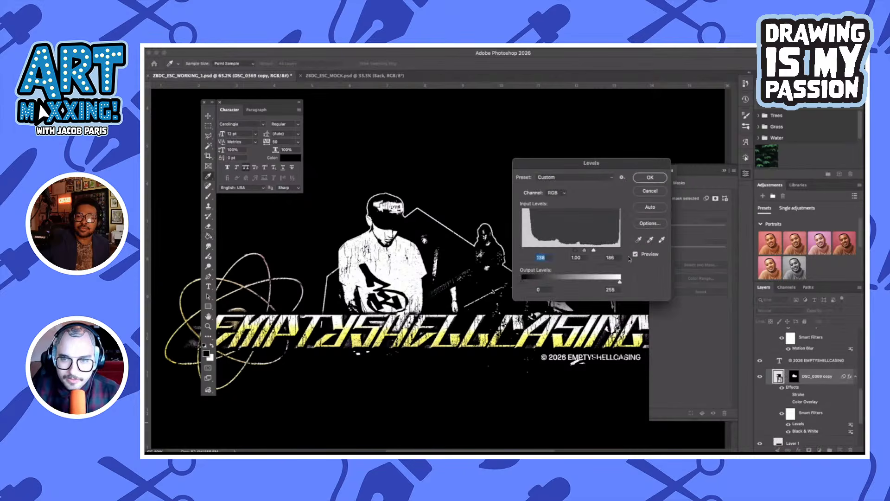
{"action": "left_click_drag", "start_coordinate": [594, 251], "coordinate": [617, 251]}
{"action": "left_click", "coordinate": [596, 251]}
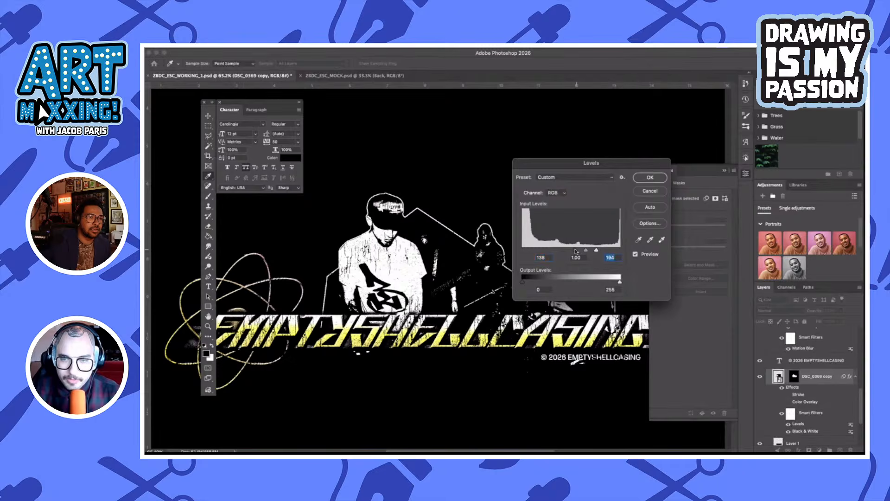
{"action": "mouse_move", "coordinate": [568, 250]}
{"action": "left_mouse_down"}
{"action": "mouse_move", "coordinate": [545, 250]}
{"action": "mouse_move", "coordinate": [557, 250]}
{"action": "left_mouse_up"}
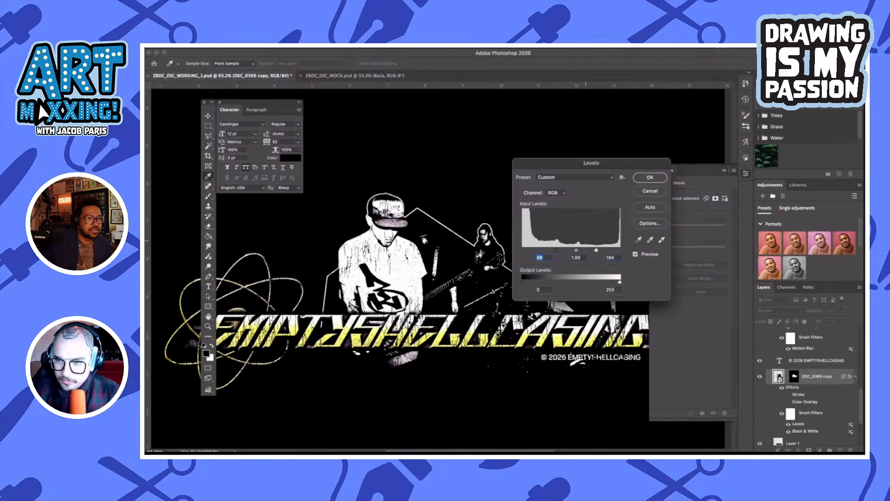
{"action": "left_click", "coordinate": [652, 177]}
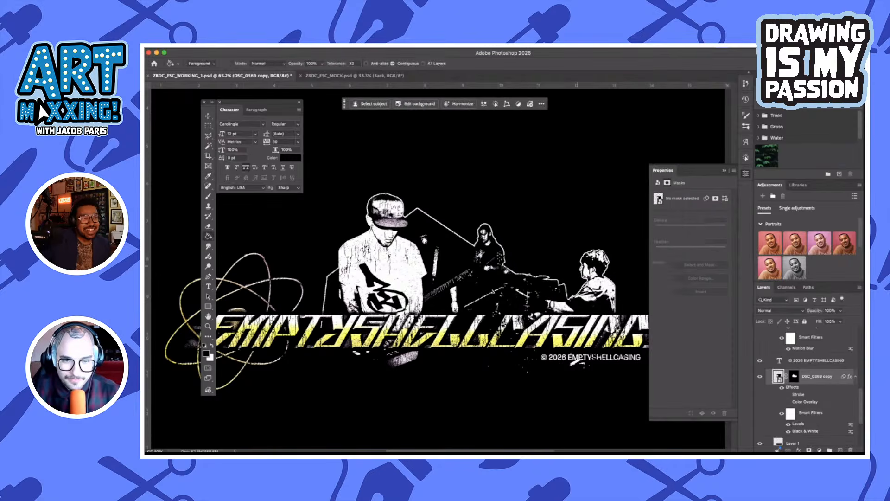
{"action": "key", "text": "super+plus"}
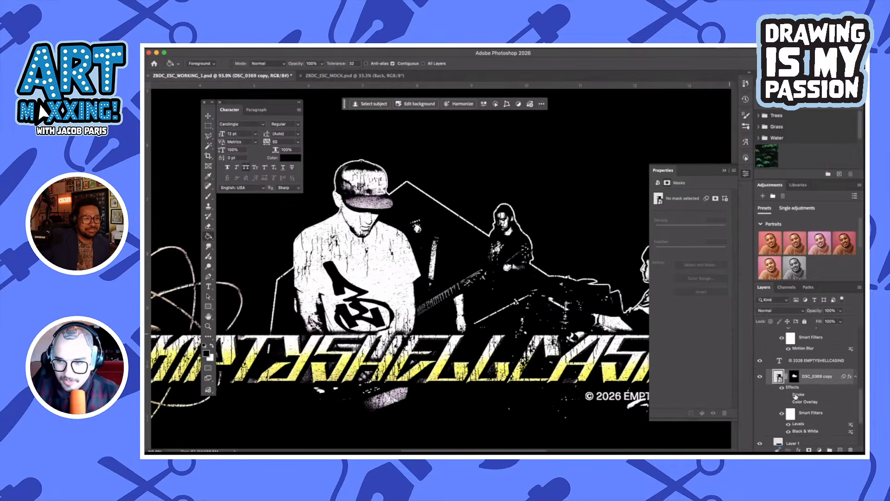
{"action": "double_click", "coordinate": [801, 424]}
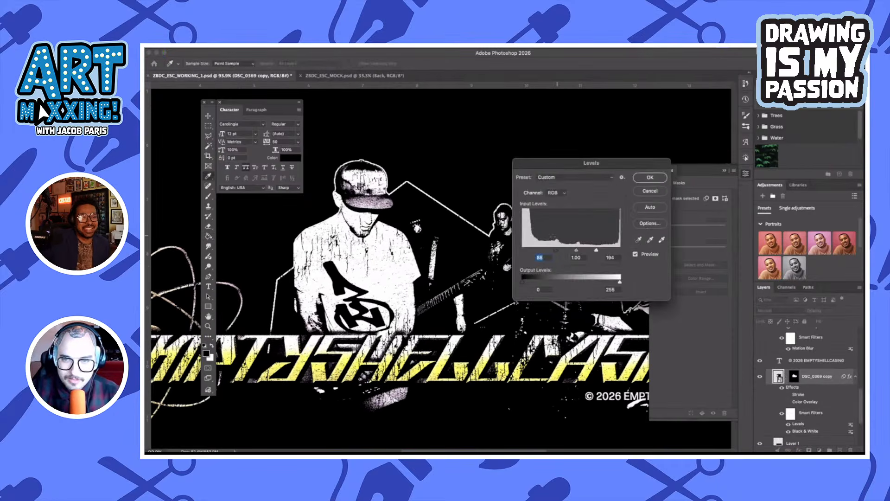
{"action": "left_click_drag", "start_coordinate": [544, 252], "coordinate": [522, 248]}
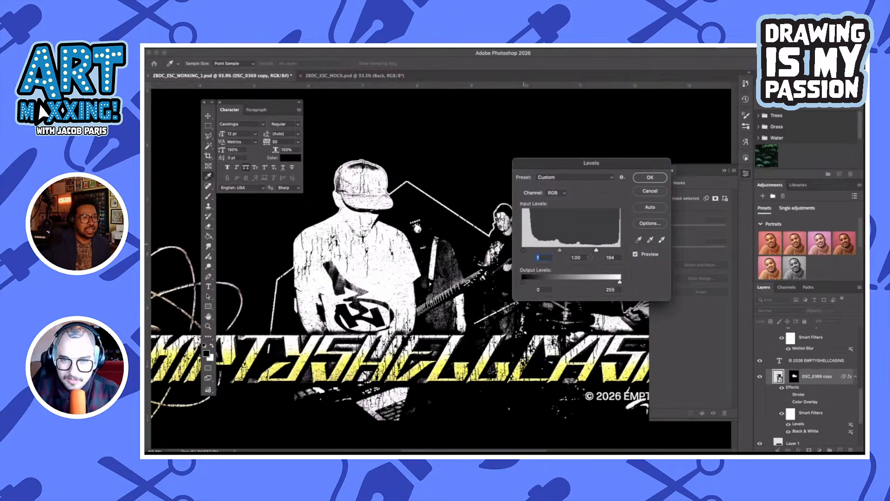
{"action": "left_click_drag", "start_coordinate": [596, 251], "coordinate": [551, 251]}
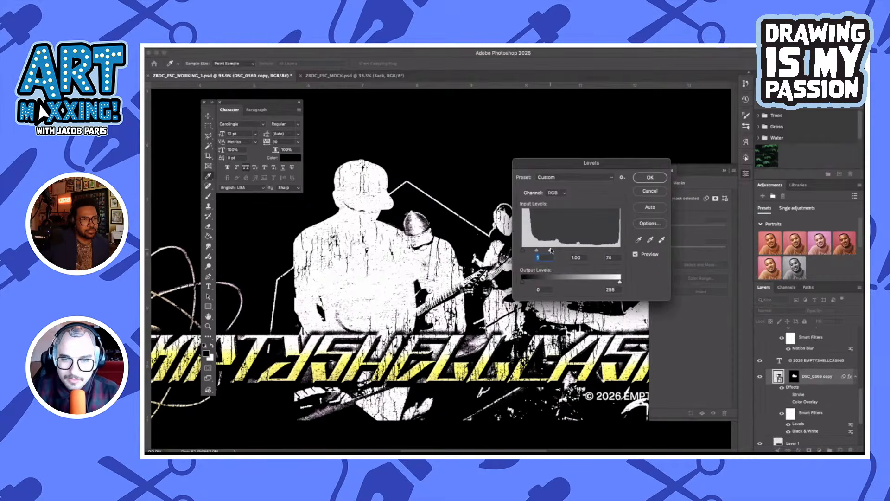
{"action": "left_click", "coordinate": [643, 192]}
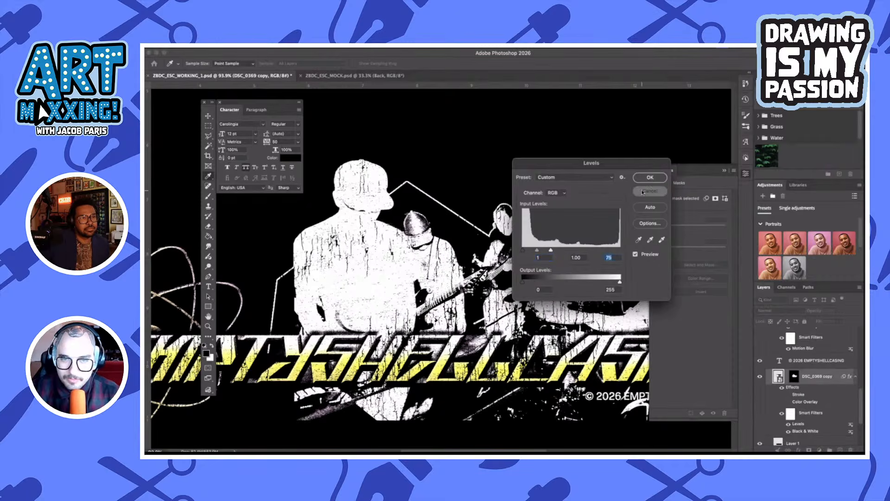
Open the contents of the DSC_0369 copy smart object to view the original band photo, and close it again
{"action": "double_click", "coordinate": [779, 376]}
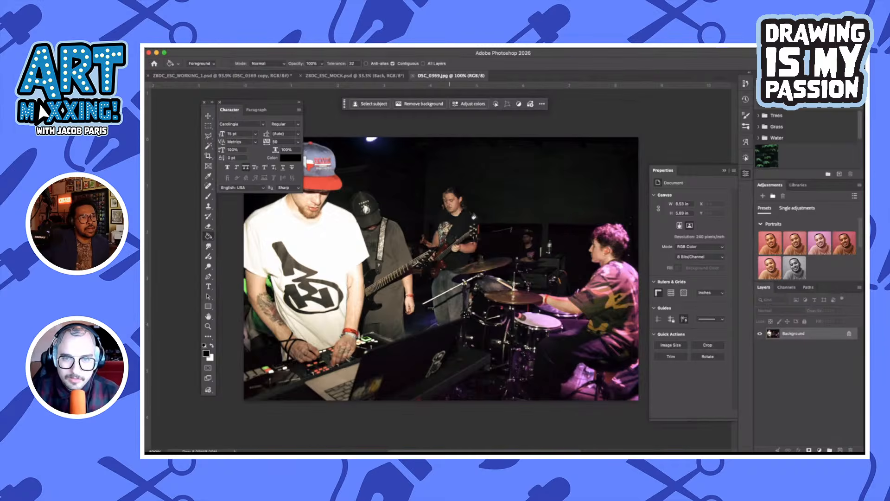
{"action": "key", "text": "super+w"}
{"action": "key", "text": "super+equal"}
{"action": "key", "text": "super+equal"}
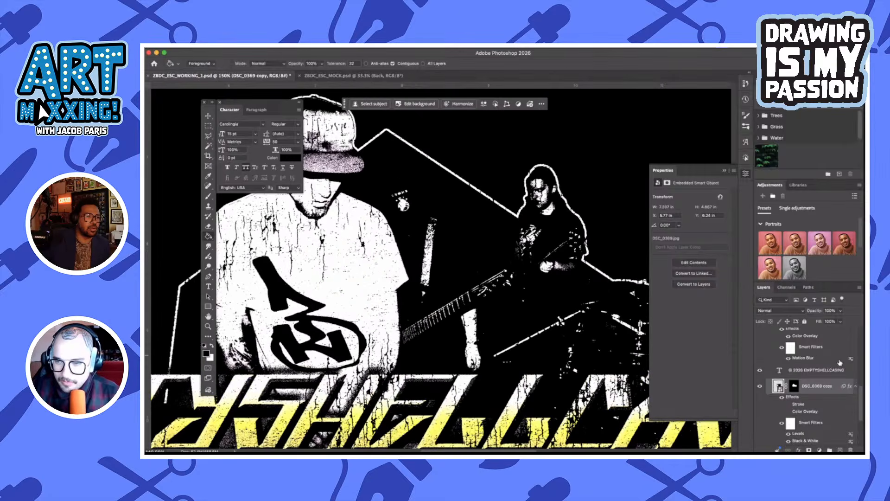
Set the threshold level of the Threshold 1 adjustment layer to 130
{"action": "scroll", "coordinate": [819, 378], "scroll_direction": "down", "scroll_amount": 3}
{"action": "scroll", "coordinate": [813, 405], "scroll_direction": "down", "scroll_amount": 3}
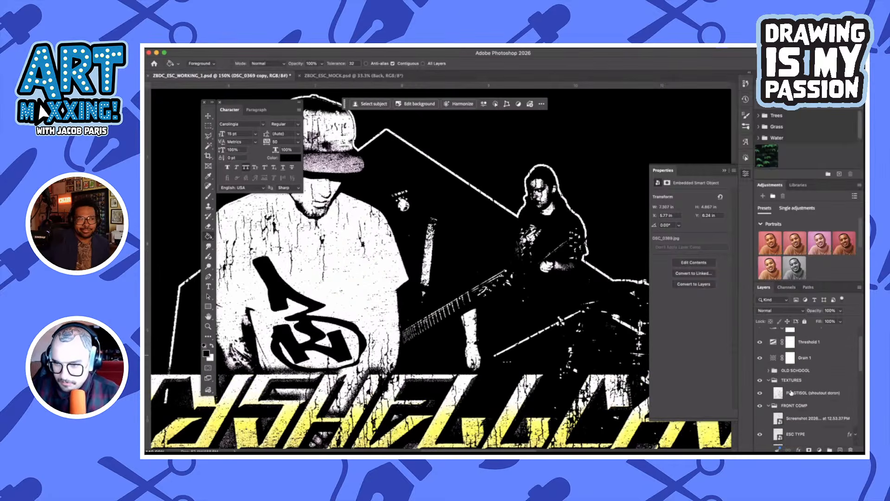
{"action": "scroll", "coordinate": [806, 397], "scroll_direction": "up", "scroll_amount": 3}
{"action": "left_click", "coordinate": [828, 369]}
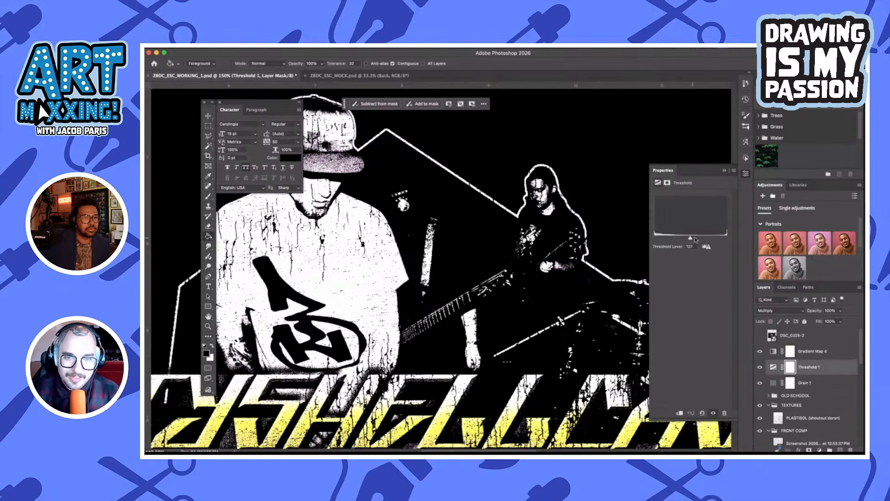
{"action": "left_click_drag", "start_coordinate": [695, 239], "coordinate": [692, 239]}
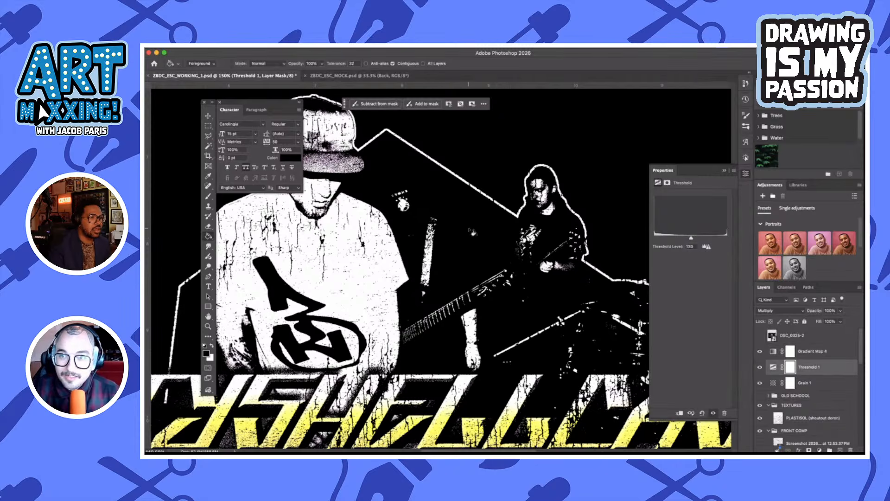
{"action": "scroll", "coordinate": [472, 231], "scroll_direction": "down", "scroll_amount": 5}
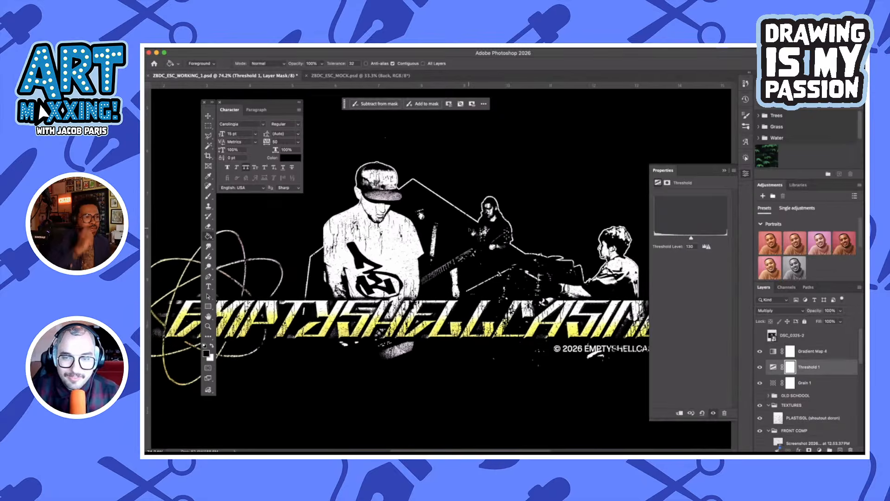
{"action": "scroll", "coordinate": [473, 232], "scroll_direction": "down", "scroll_amount": 3}
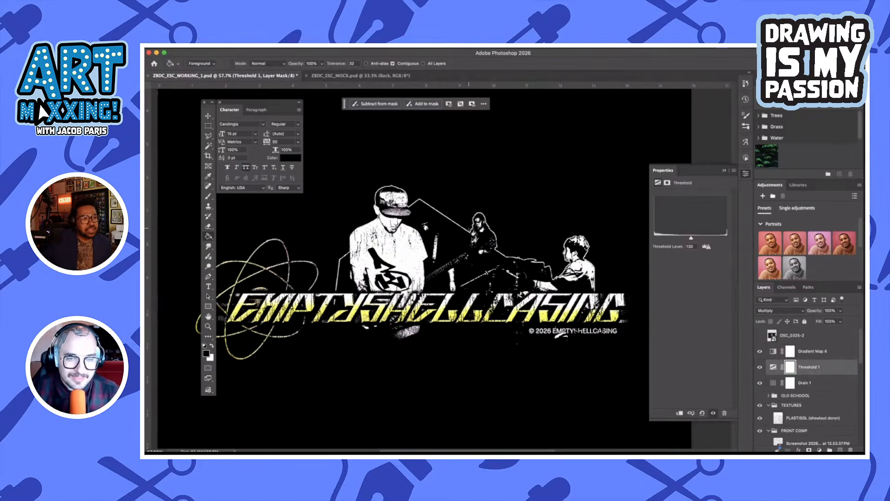
{"action": "scroll", "coordinate": [820, 373], "scroll_direction": "down", "scroll_amount": 10}
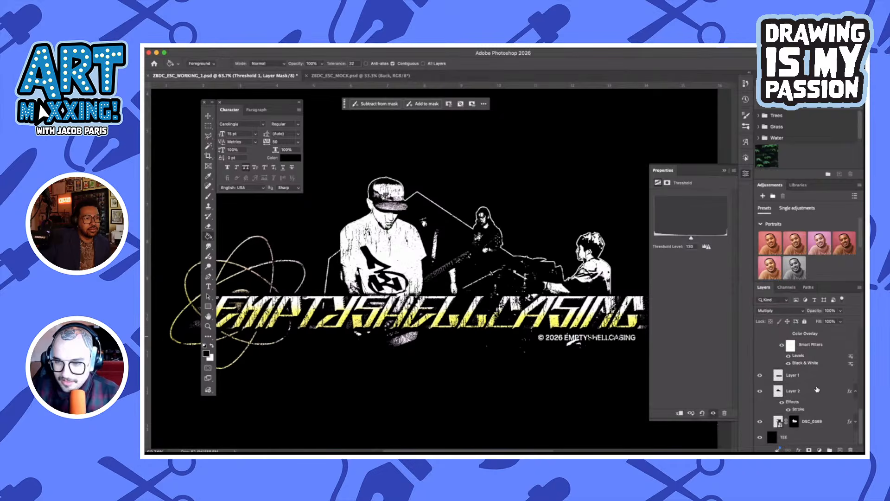
{"action": "left_click", "coordinate": [817, 389]}
{"action": "key", "text": "ctrl+t"}
{"action": "left_click_drag", "start_coordinate": [458, 232], "coordinate": [461, 197]}
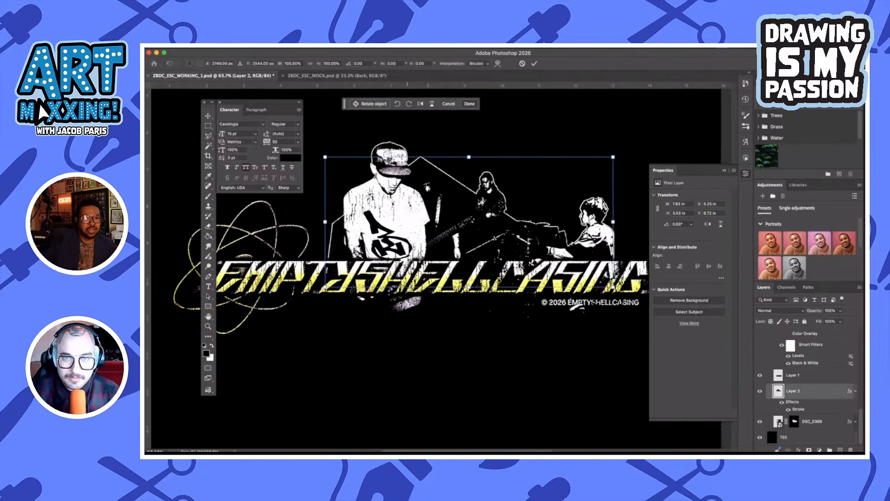
{"action": "left_click", "coordinate": [522, 64]}
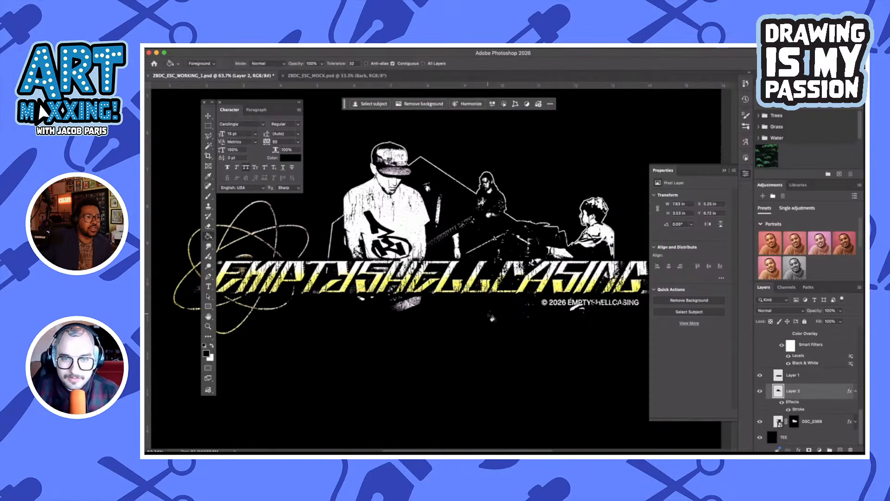
{"action": "key", "text": "super+minus"}
{"action": "scroll", "coordinate": [492, 318], "scroll_direction": "down", "scroll_amount": 1}
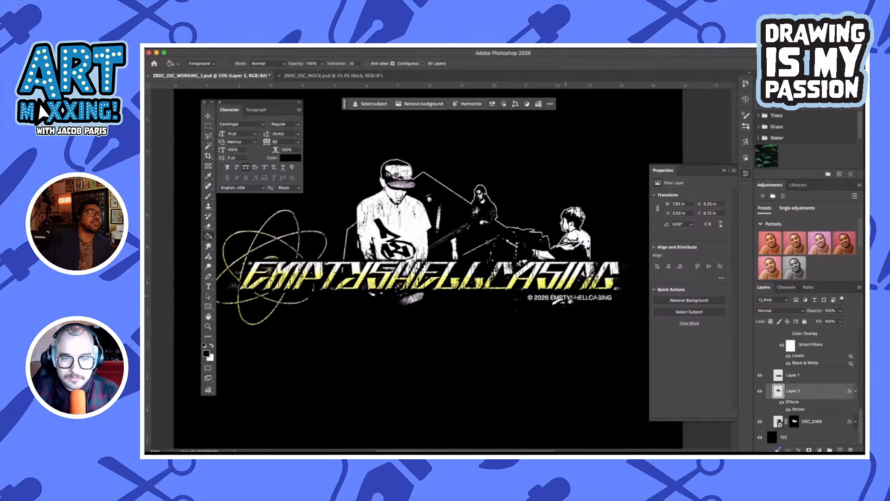
{"action": "scroll", "coordinate": [572, 301], "scroll_direction": "left", "scroll_amount": 3}
{"action": "key", "text": "v"}
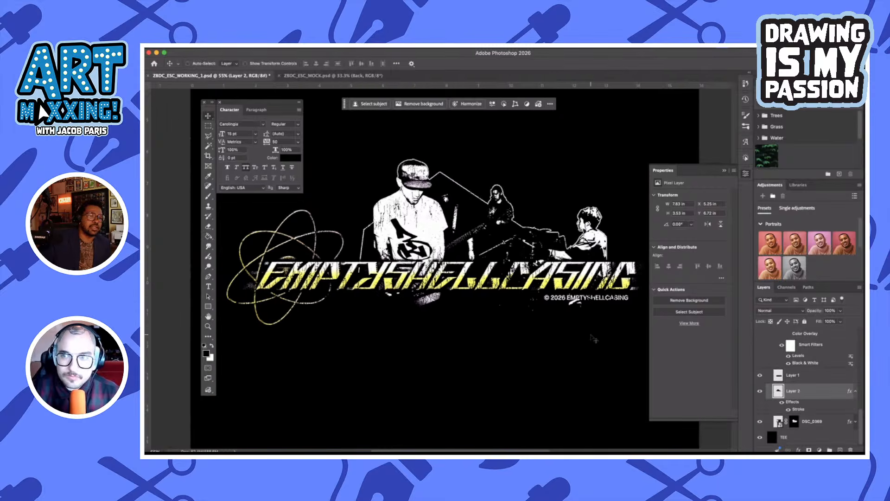
{"action": "scroll", "coordinate": [593, 339], "scroll_direction": "down", "scroll_amount": 2}
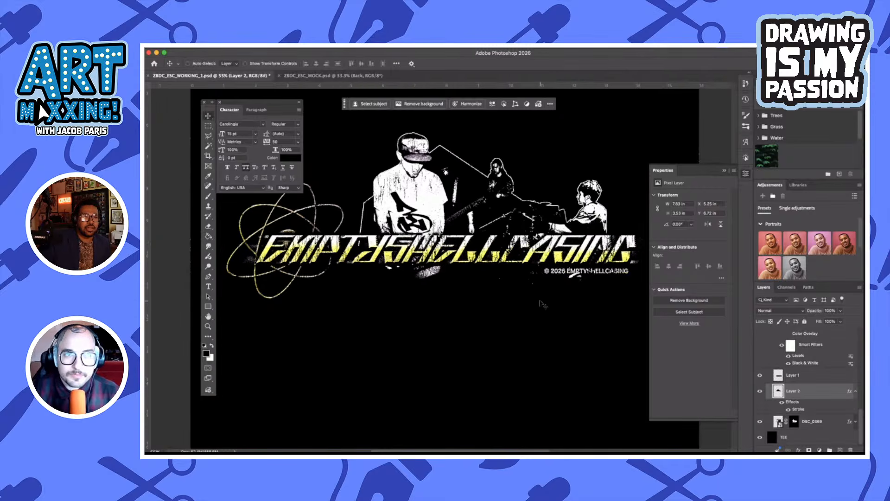
{"action": "left_click", "coordinate": [829, 363]}
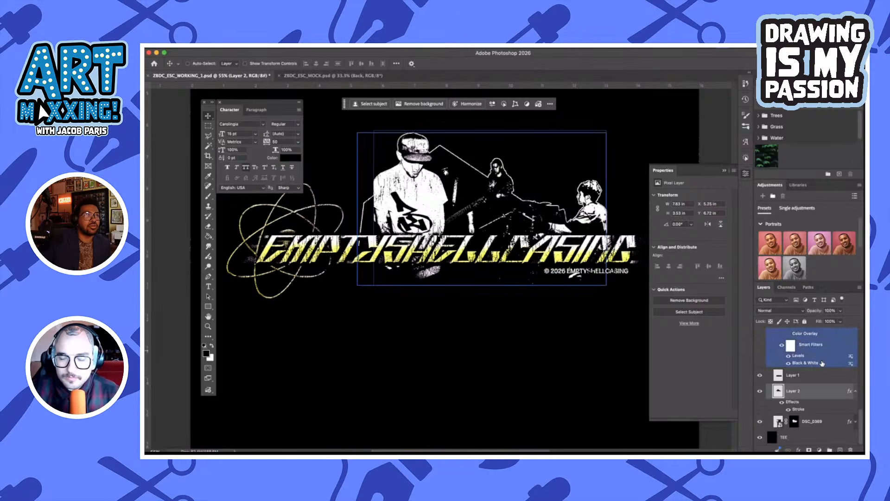
Duplicate the Gradient Map 4 adjustment layer directly above the original
{"action": "scroll", "coordinate": [822, 364], "scroll_direction": "up", "scroll_amount": 5}
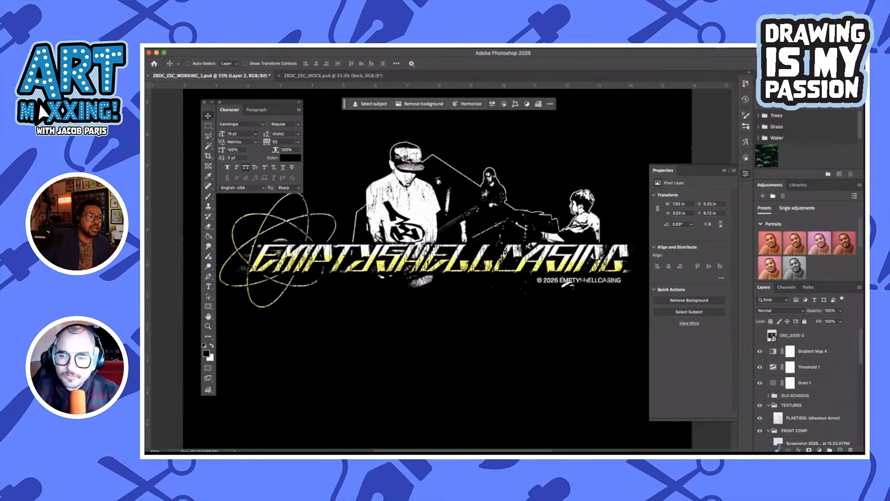
{"action": "left_click", "coordinate": [829, 356]}
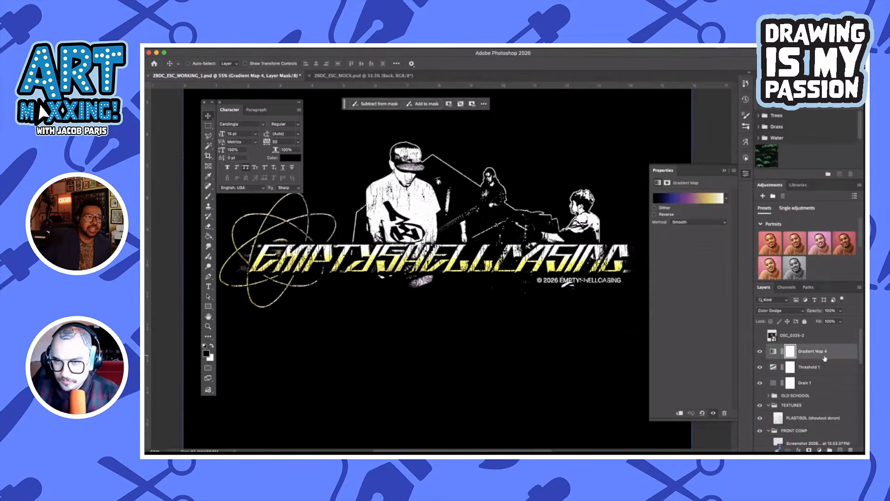
{"action": "left_click_drag", "start_coordinate": [825, 355], "coordinate": [829, 342]}
{"action": "left_click", "coordinate": [774, 353]}
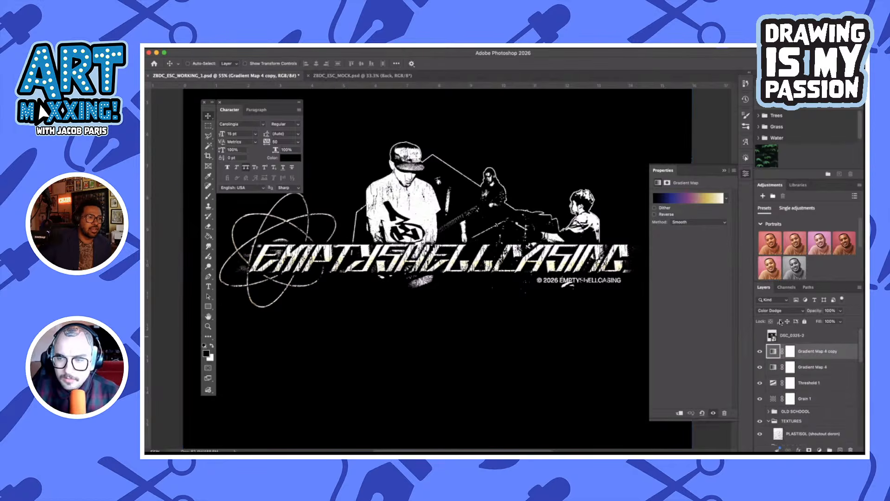
Set the Gradient Map 4 copy layer's blend mode to Normal and try Texturelabs_5_Color_Gradients presets on it, including 5-Color Gradient 6
{"action": "left_click", "coordinate": [779, 310]}
{"action": "left_click", "coordinate": [781, 227]}
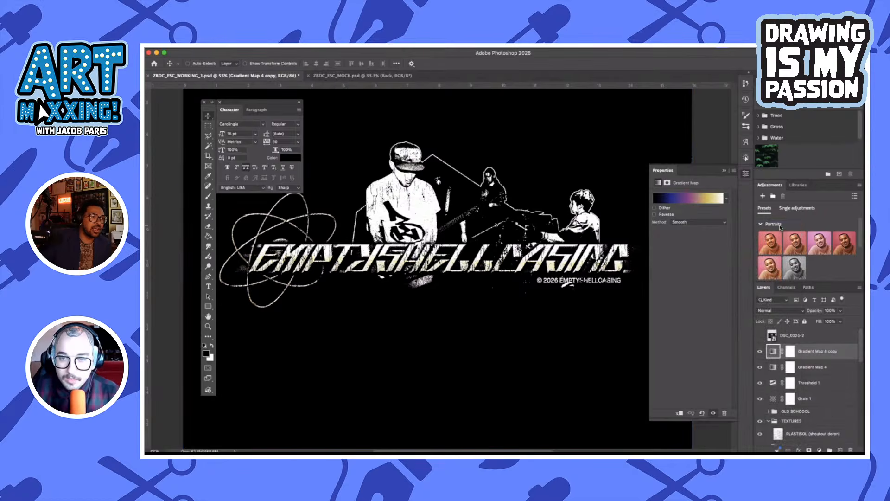
{"action": "left_click", "coordinate": [688, 198]}
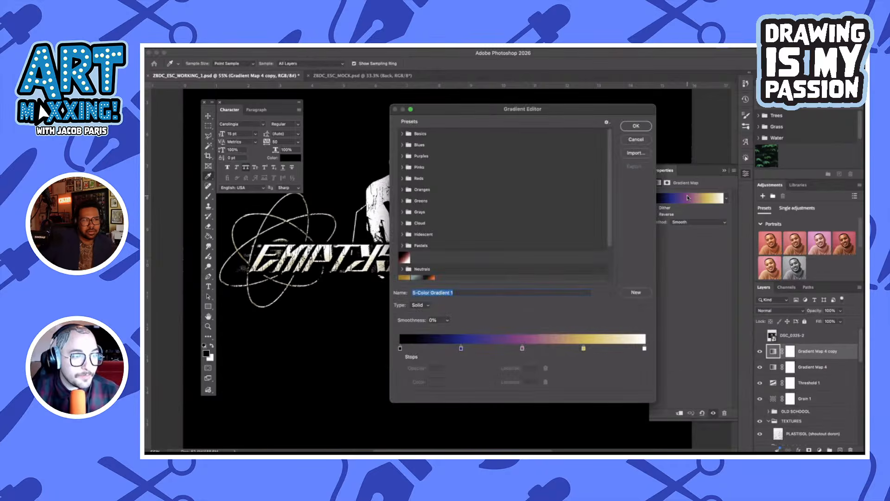
{"action": "scroll", "coordinate": [442, 197], "scroll_direction": "down", "scroll_amount": 3}
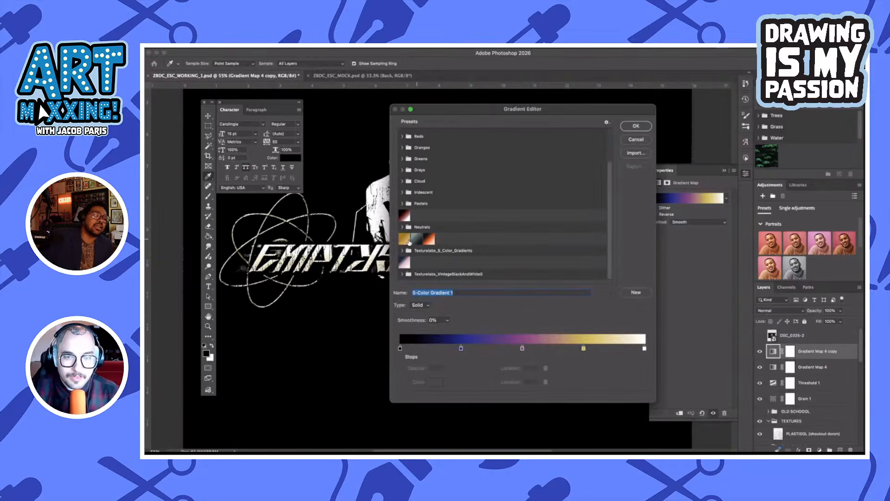
{"action": "left_click", "coordinate": [403, 250]}
{"action": "left_click", "coordinate": [438, 263]}
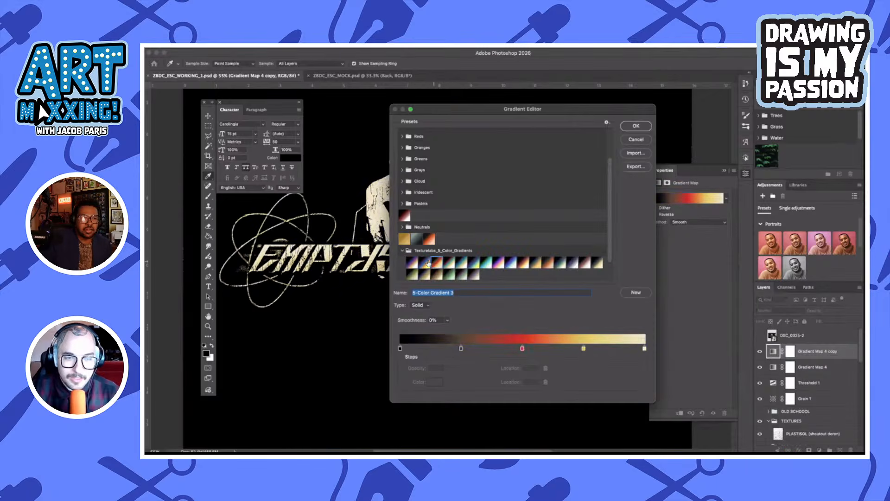
{"action": "left_click", "coordinate": [427, 263]}
{"action": "left_click", "coordinate": [451, 267]}
{"action": "left_click", "coordinate": [463, 265]}
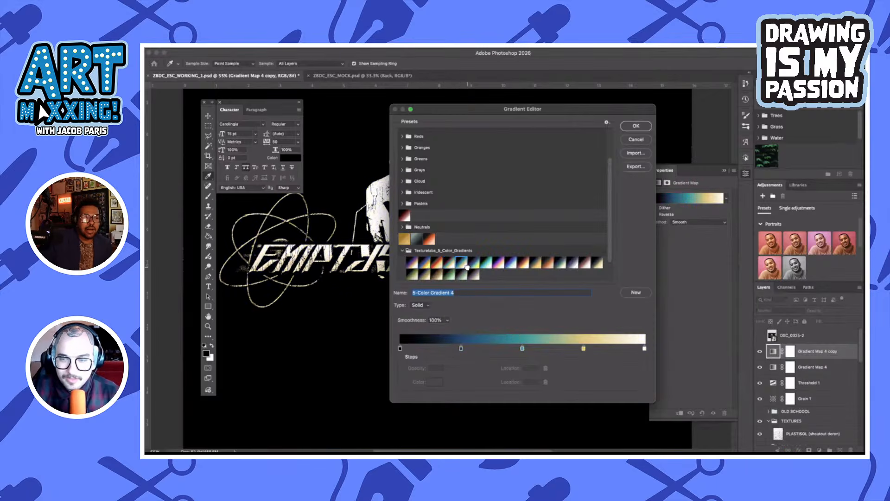
{"action": "left_click", "coordinate": [475, 263]}
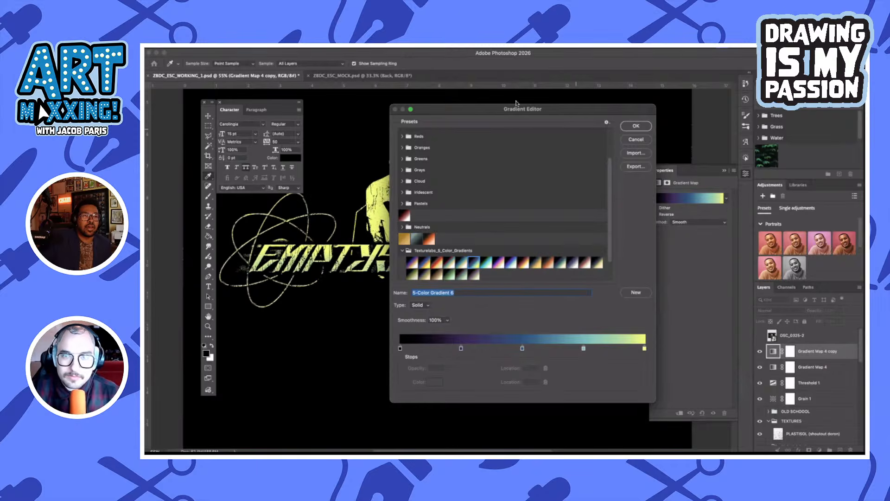
Uncover the artwork behind the Gradient Editor and try further five-colour presets, settling on 5-Color Gradient 11
{"action": "left_click_drag", "start_coordinate": [510, 113], "coordinate": [633, 130]}
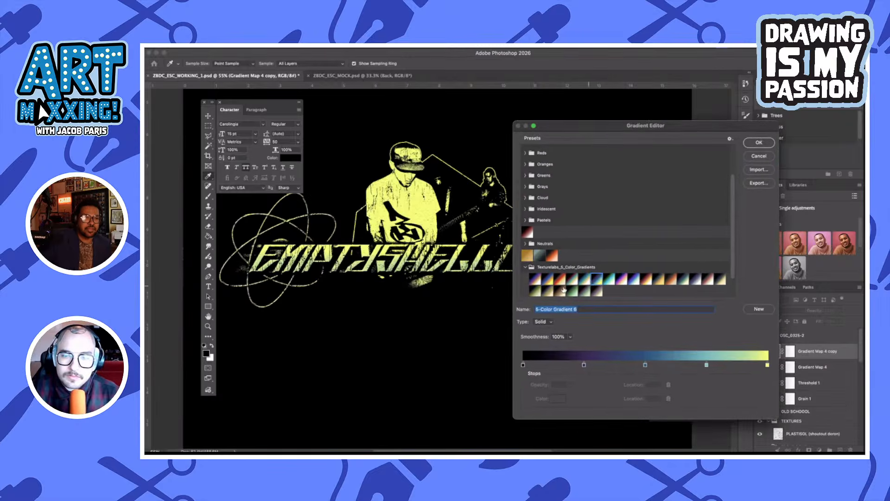
{"action": "left_click", "coordinate": [546, 288]}
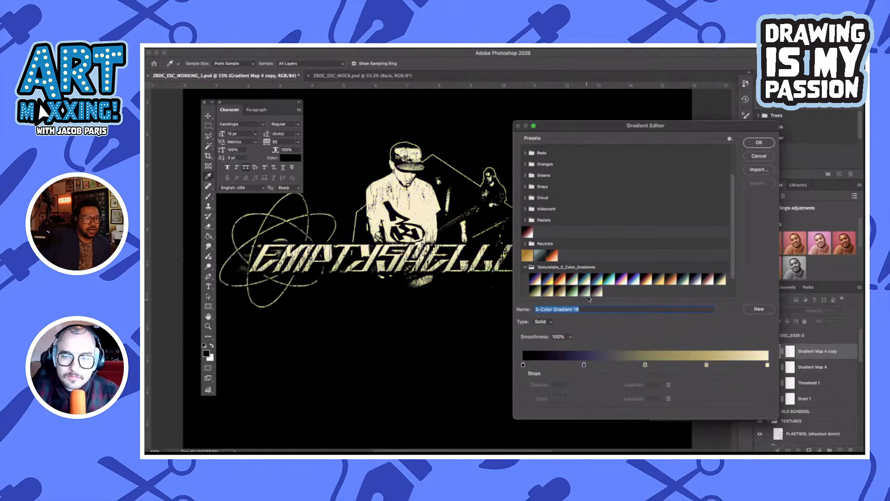
{"action": "left_click", "coordinate": [597, 292]}
{"action": "left_click", "coordinate": [601, 280]}
{"action": "left_click", "coordinate": [609, 279]}
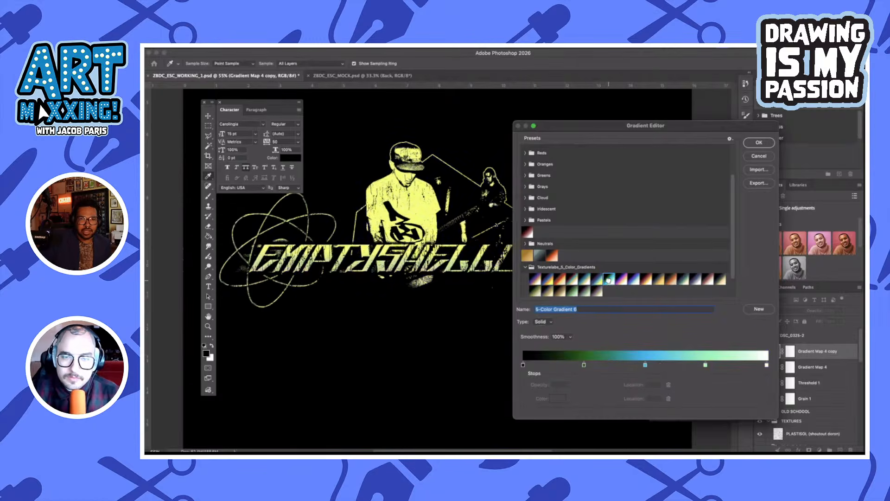
{"action": "left_click", "coordinate": [622, 281]}
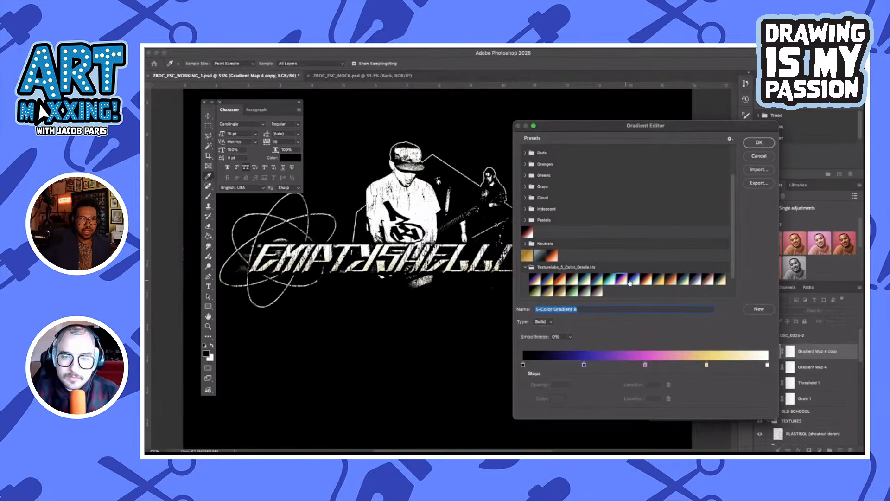
{"action": "left_click", "coordinate": [651, 278]}
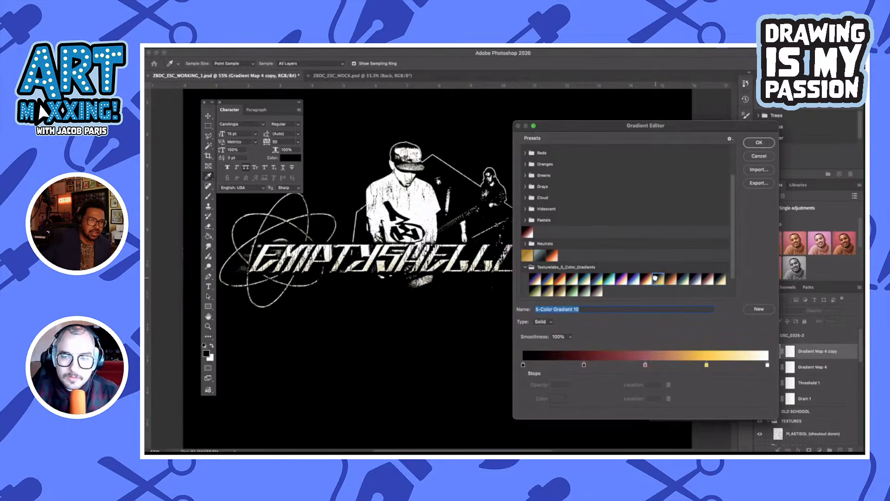
{"action": "left_click", "coordinate": [655, 279]}
{"action": "left_click", "coordinate": [668, 282]}
{"action": "left_click", "coordinate": [655, 282]}
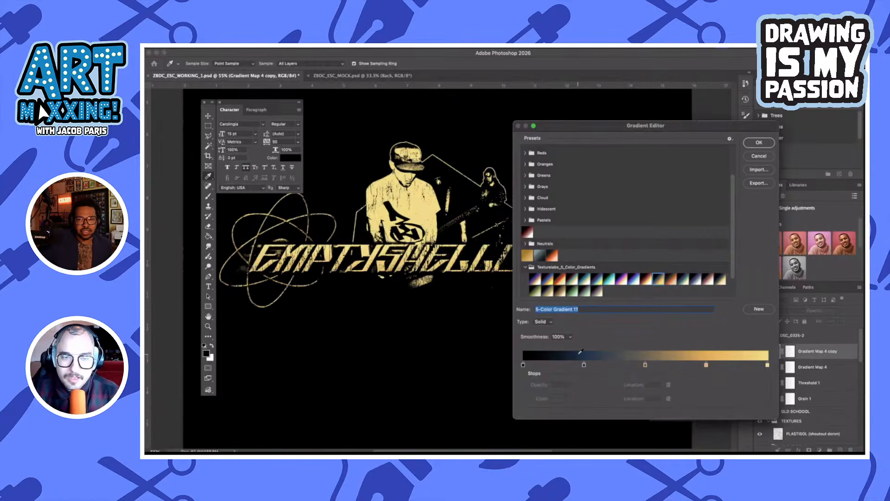
Try shifting the gradient's middle colour stops to locations 15, 28 and 44 and removing the end stop, and discard the gradient edits
{"action": "double_click", "coordinate": [583, 365]}
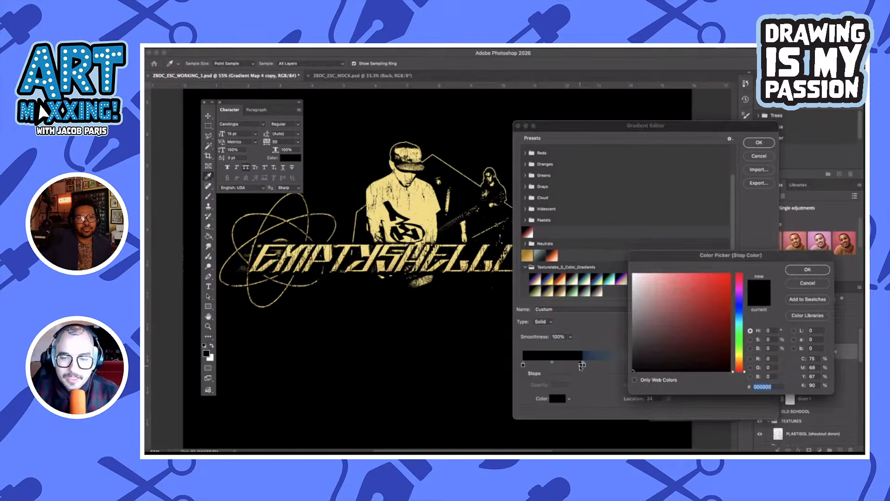
{"action": "left_click", "coordinate": [817, 284]}
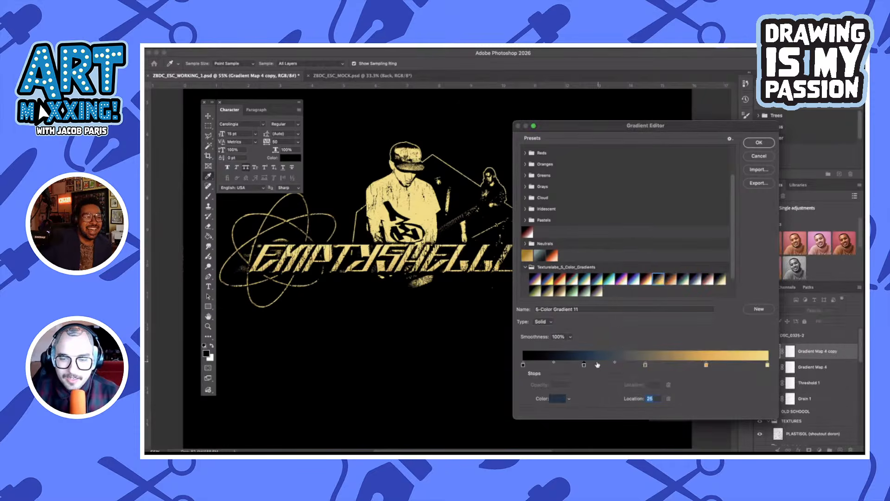
{"action": "left_click_drag", "start_coordinate": [585, 366], "coordinate": [560, 365]}
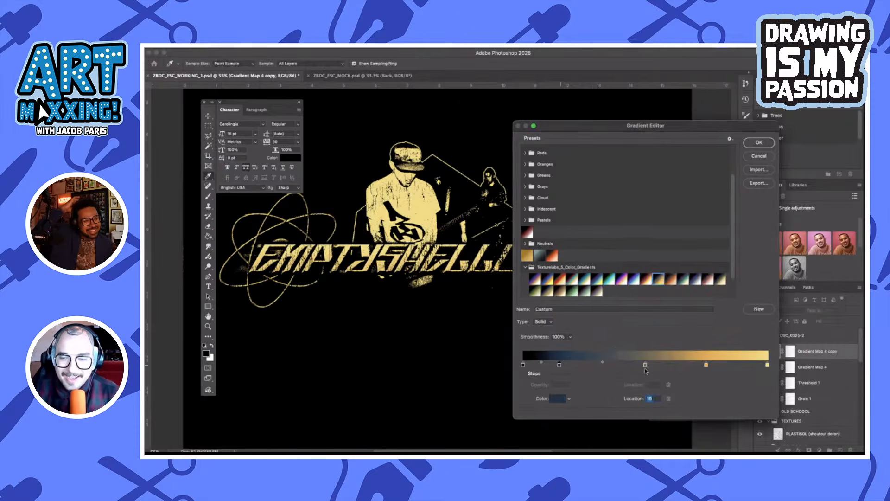
{"action": "left_click_drag", "start_coordinate": [645, 366], "coordinate": [596, 366]}
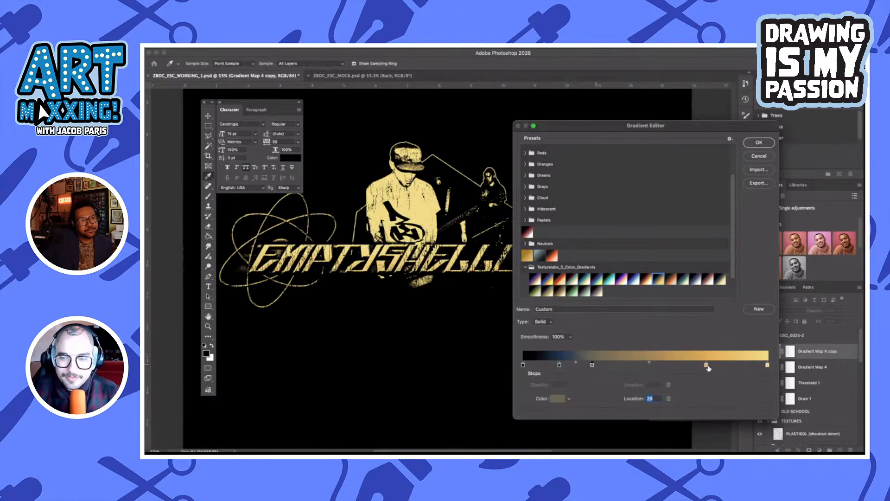
{"action": "left_click_drag", "start_coordinate": [707, 366], "coordinate": [630, 366]}
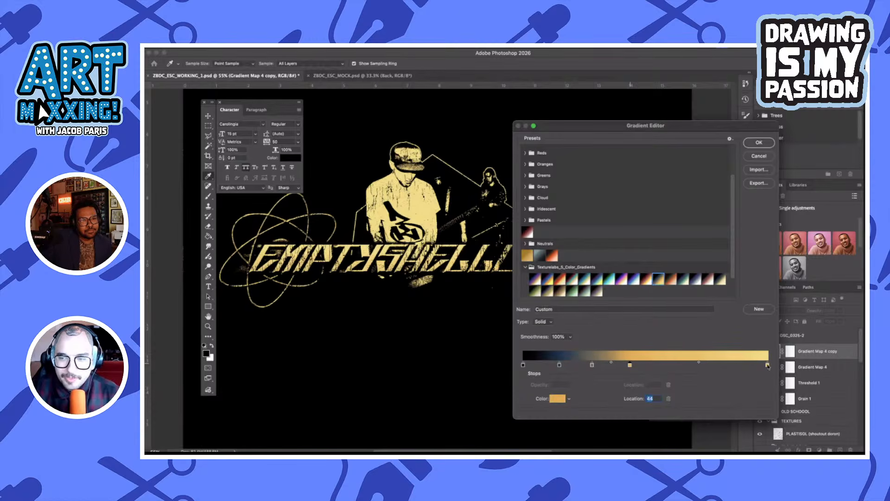
{"action": "left_click_drag", "start_coordinate": [767, 366], "coordinate": [742, 392]}
{"action": "left_click_drag", "start_coordinate": [629, 125], "coordinate": [470, 125]}
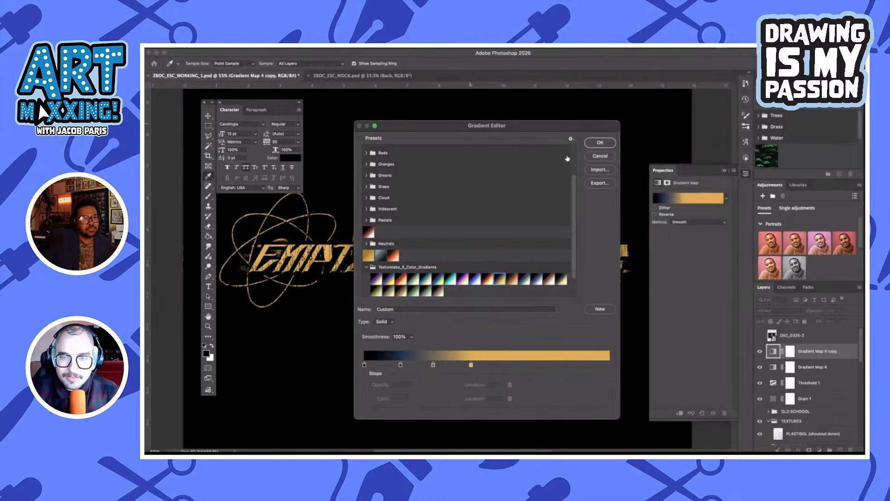
{"action": "left_click", "coordinate": [598, 158]}
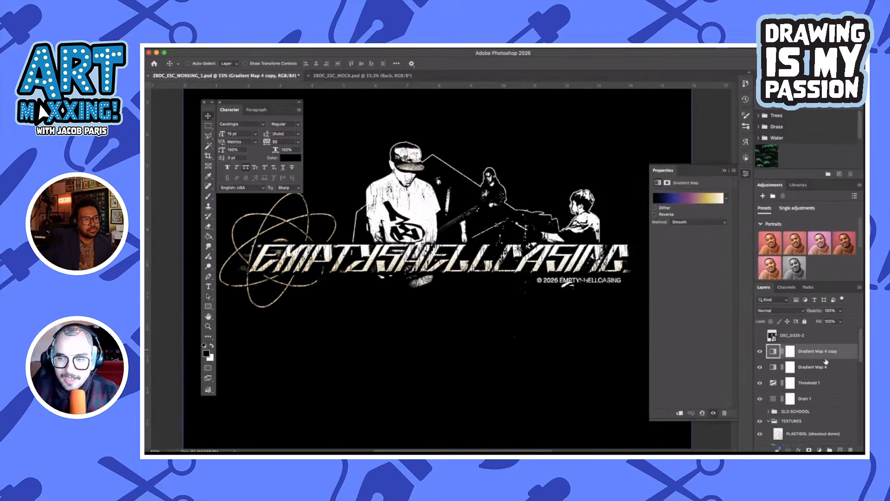
Delete the Gradient Map 4 copy adjustment layer
{"action": "left_click", "coordinate": [833, 381]}
{"action": "left_click", "coordinate": [820, 356]}
{"action": "key", "text": "BackSpace"}
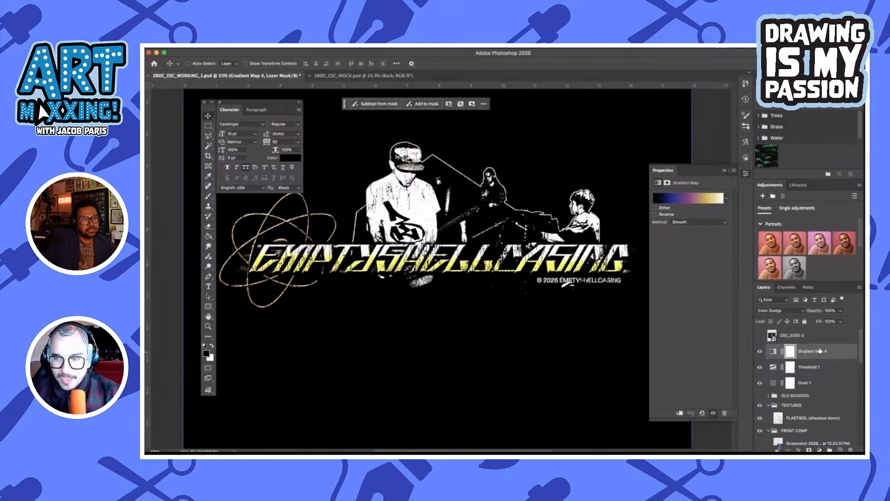
Compare the artwork with and without Gradient Map 4, and set that layer's blend mode to Overlay
{"action": "left_click", "coordinate": [760, 353]}
{"action": "scroll", "coordinate": [490, 254], "scroll_direction": "up", "scroll_amount": 2}
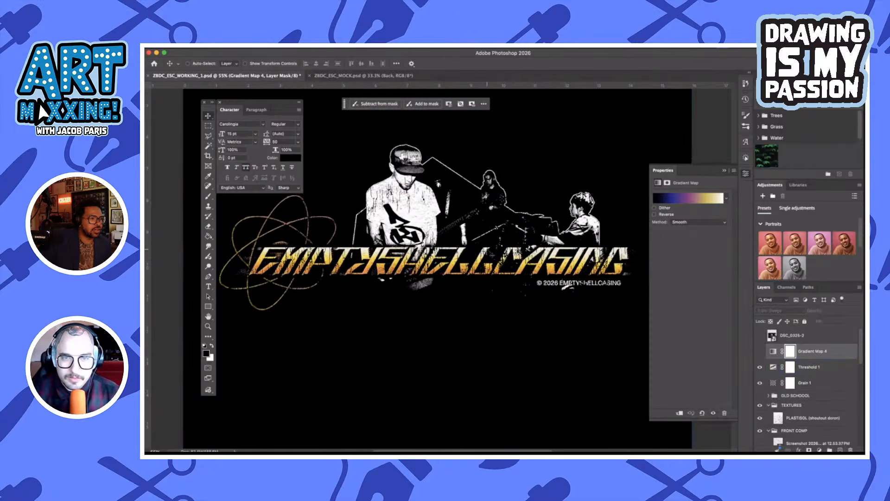
{"action": "left_click", "coordinate": [760, 351]}
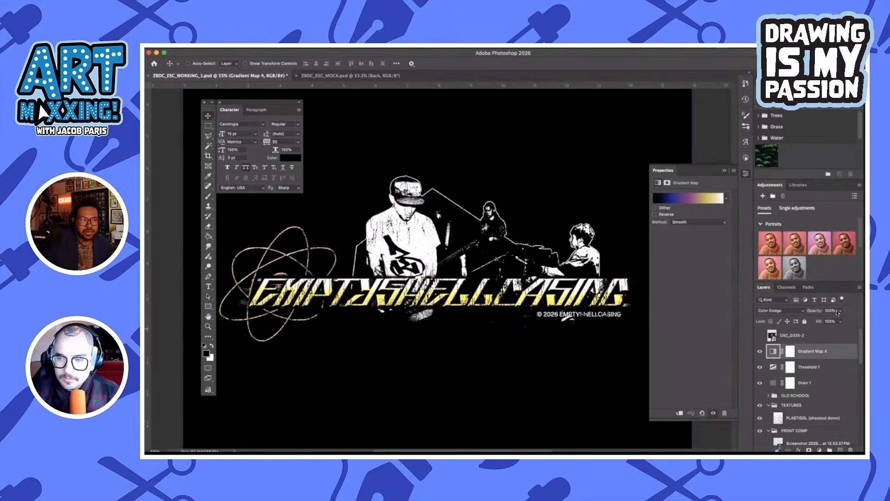
{"action": "left_click", "coordinate": [771, 310]}
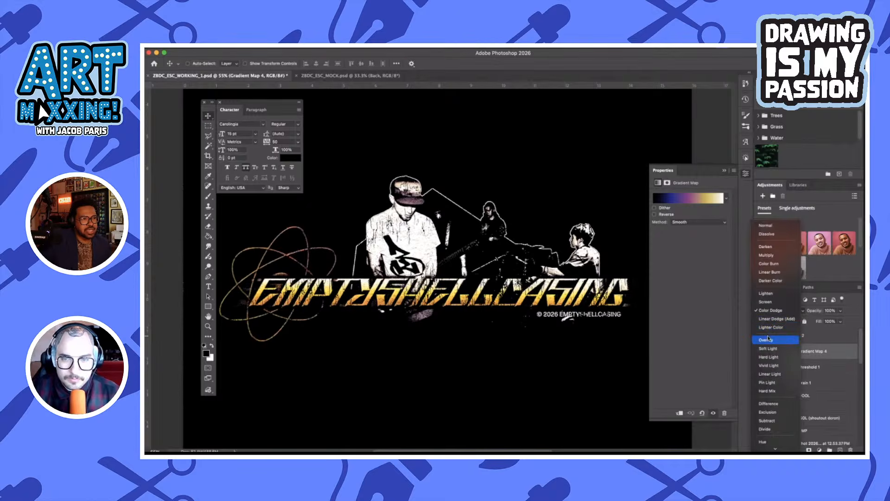
{"action": "left_click", "coordinate": [768, 339]}
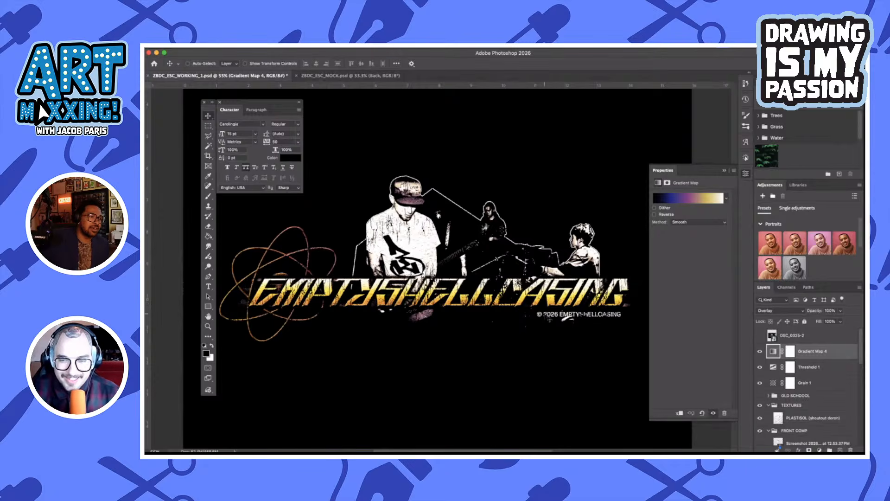
Examine the recoloured lockup on the canvas and look through the layers of the TEXTURES and FRONT COMP groups
{"action": "scroll", "coordinate": [545, 314], "scroll_direction": "down", "scroll_amount": 1}
{"action": "scroll", "coordinate": [548, 319], "scroll_direction": "up", "scroll_amount": 2}
{"action": "scroll", "coordinate": [548, 319], "scroll_direction": "left", "scroll_amount": 1}
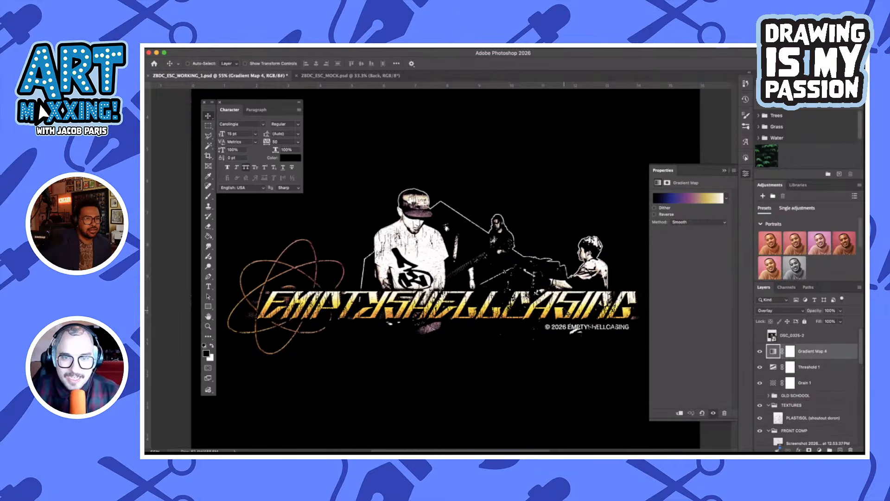
{"action": "scroll", "coordinate": [826, 376], "scroll_direction": "down", "scroll_amount": 2}
{"action": "left_click", "coordinate": [815, 373]}
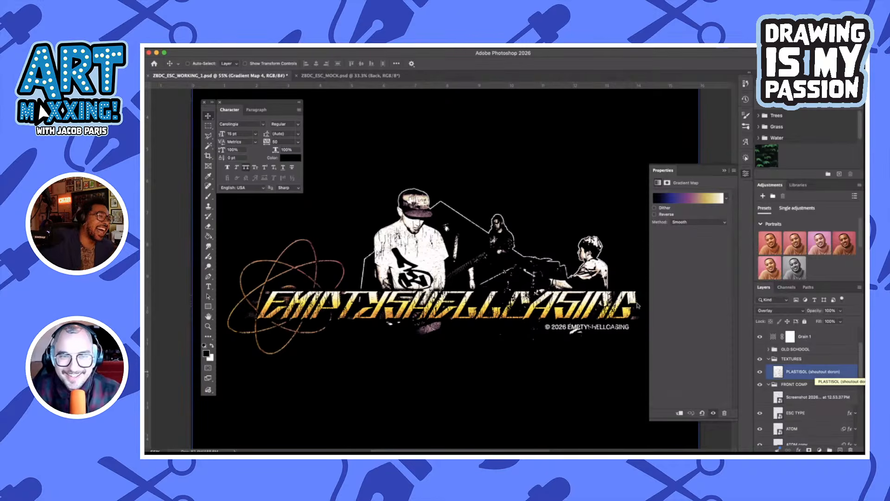
{"action": "left_click", "coordinate": [816, 385]}
{"action": "scroll", "coordinate": [817, 397], "scroll_direction": "down", "scroll_amount": 7}
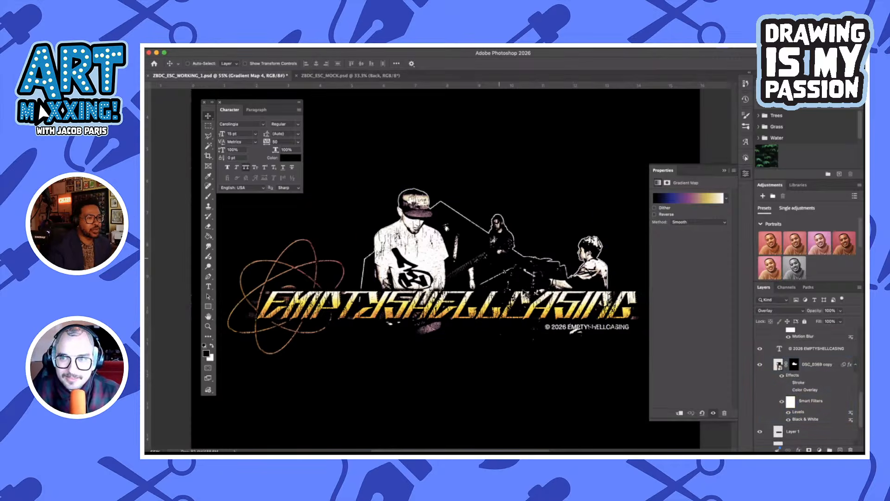
{"action": "scroll", "coordinate": [797, 398], "scroll_direction": "up", "scroll_amount": 2}
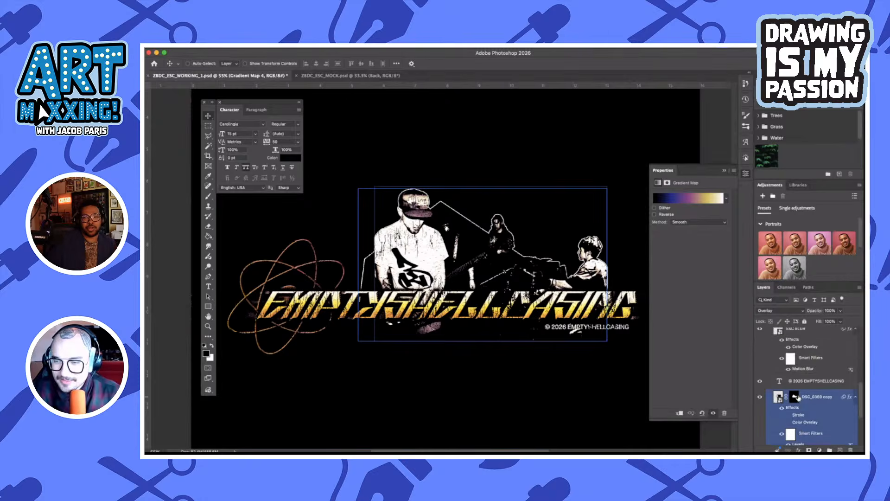
{"action": "scroll", "coordinate": [797, 394], "scroll_direction": "up", "scroll_amount": 1}
{"action": "scroll", "coordinate": [462, 305], "scroll_direction": "down", "scroll_amount": 3}
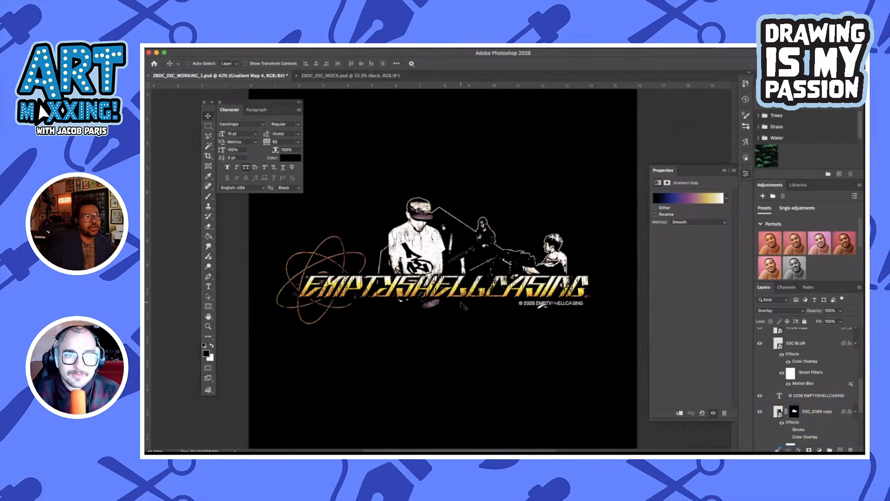
{"action": "scroll", "coordinate": [462, 305], "scroll_direction": "down", "scroll_amount": 5}
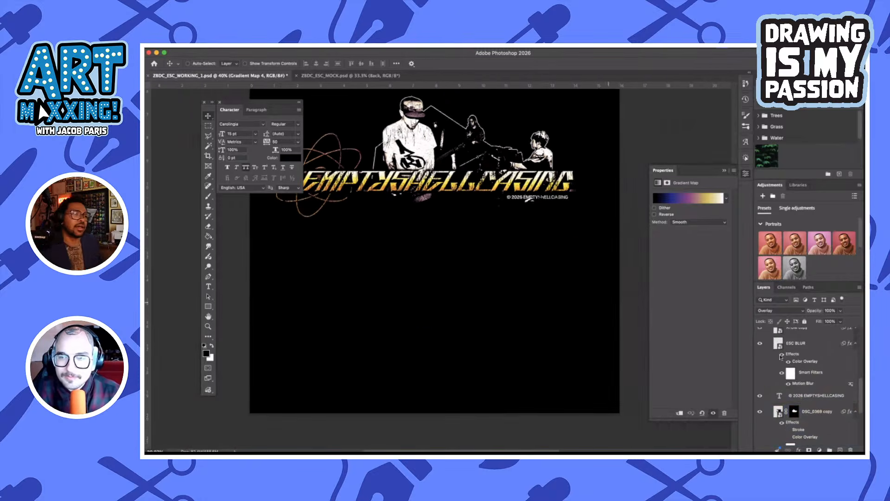
{"action": "scroll", "coordinate": [781, 357], "scroll_direction": "up", "scroll_amount": 4}
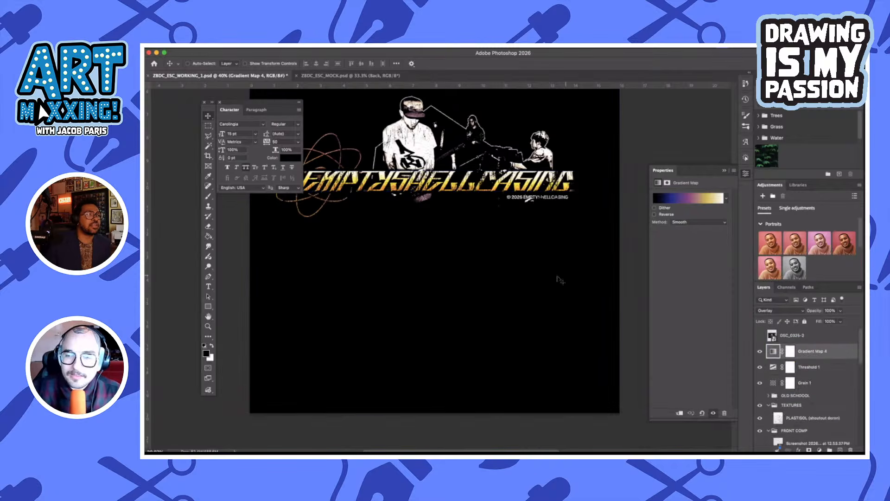
Show the DSC_0325-2 concert photo, placed lower on the canvas at about Y 7.79 in, and remove its background
{"action": "mouse_move", "coordinate": [370, 442]}
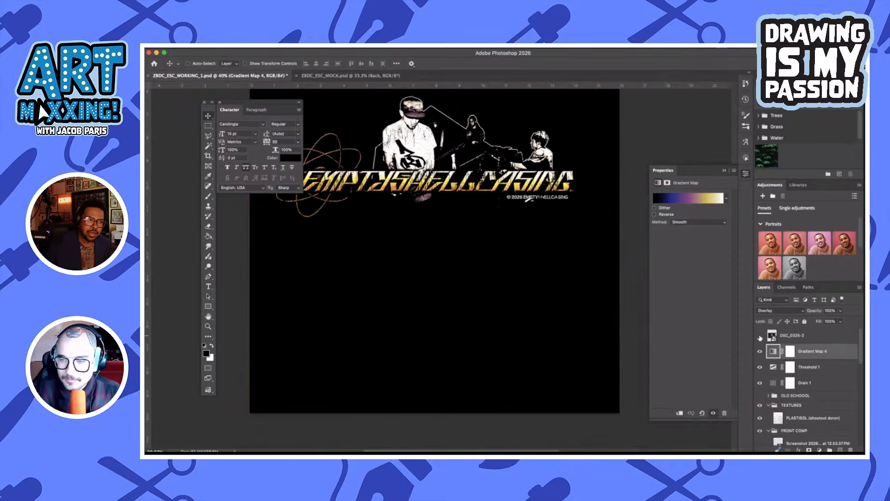
{"action": "left_click", "coordinate": [799, 341]}
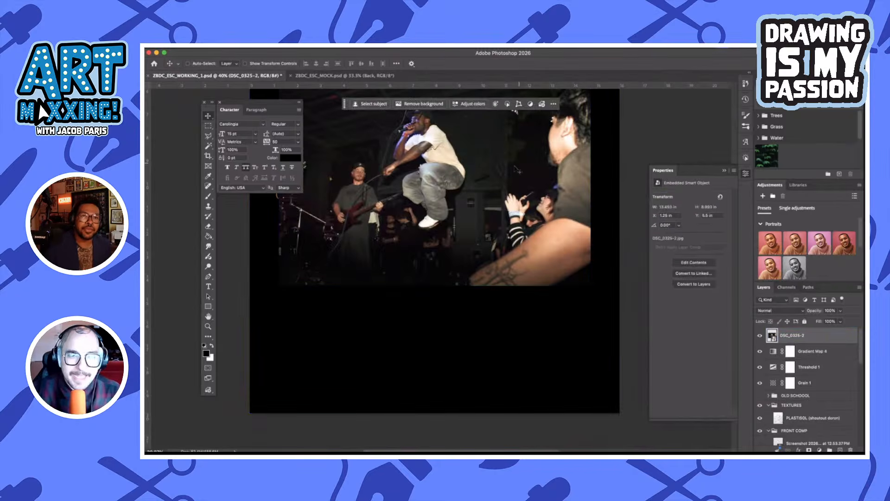
{"action": "left_click_drag", "start_coordinate": [487, 171], "coordinate": [487, 224]}
{"action": "scroll", "coordinate": [489, 226], "scroll_direction": "up", "scroll_amount": 4}
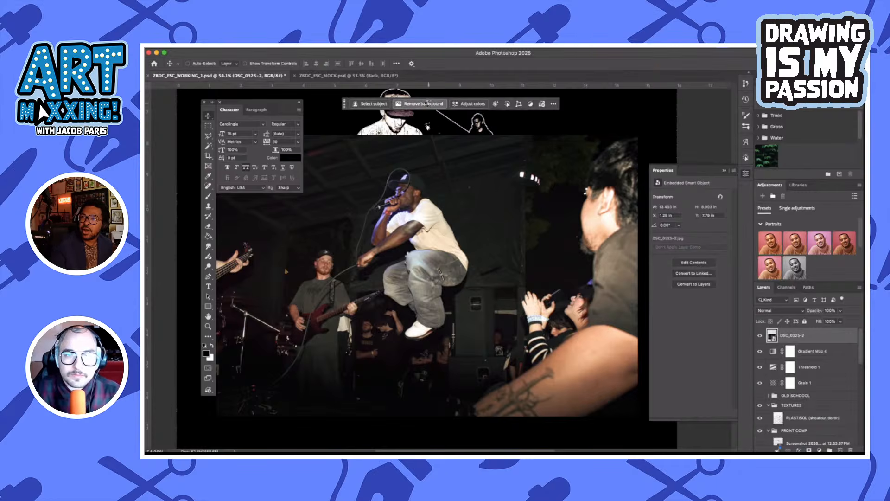
{"action": "left_click", "coordinate": [429, 104]}
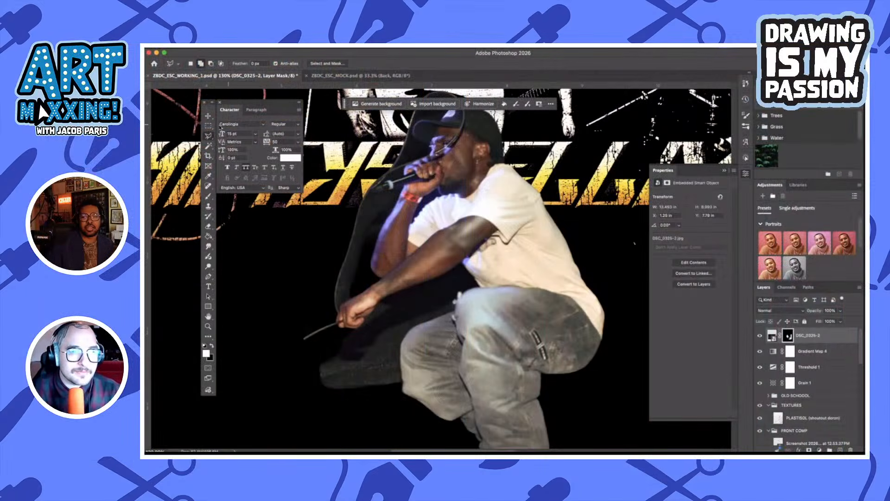
Outline the leftover dark background between the singer's outstretched arm and knees with the Lasso tool
{"action": "left_click", "coordinate": [208, 137]}
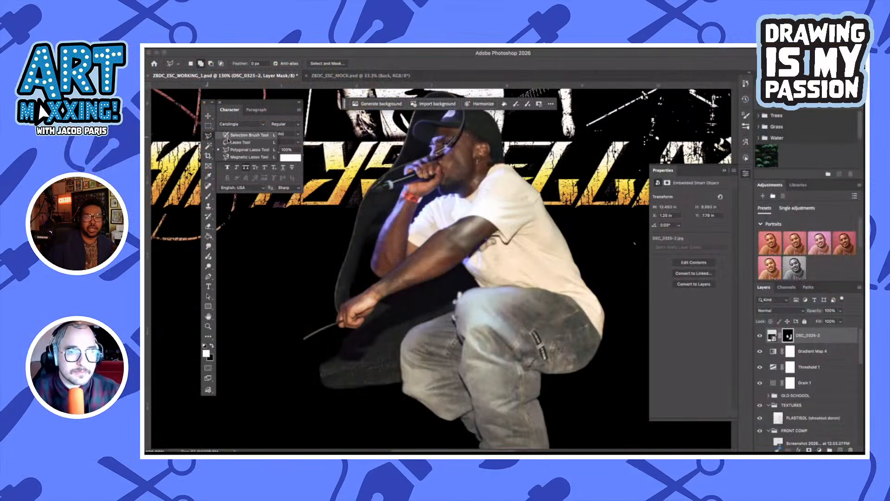
{"action": "left_click", "coordinate": [230, 135]}
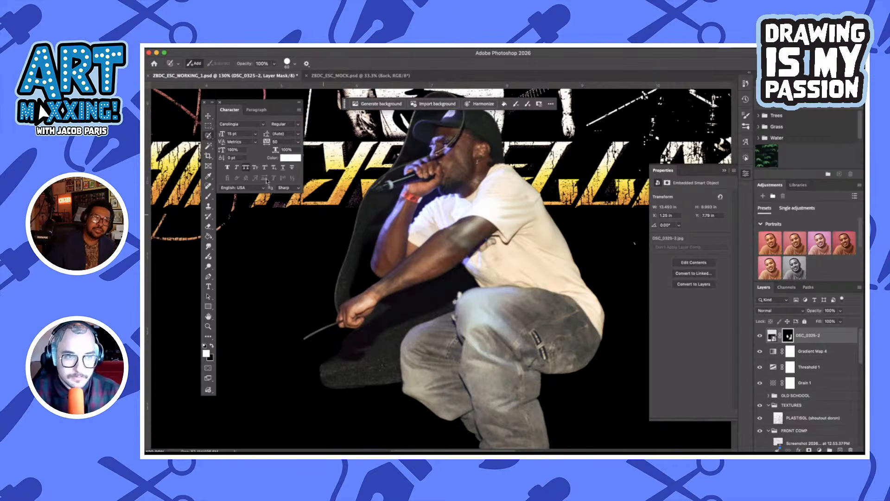
{"action": "left_click", "coordinate": [209, 136]}
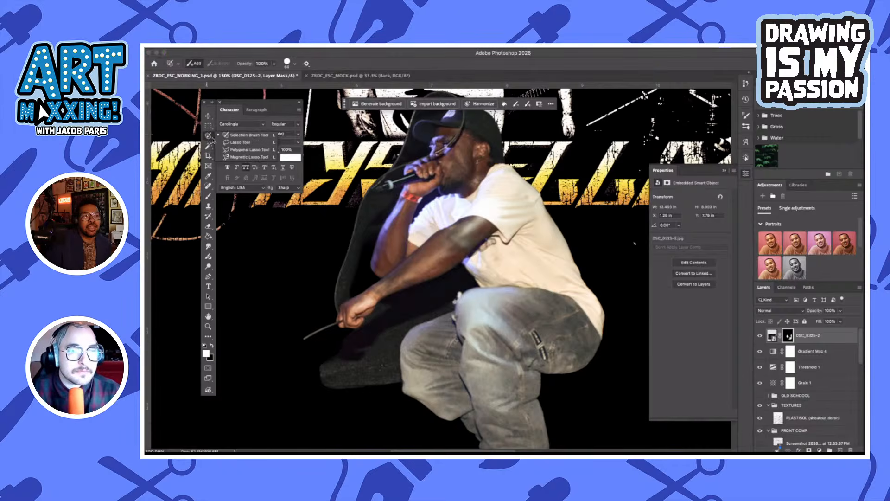
{"action": "left_click", "coordinate": [240, 141]}
{"action": "scroll", "coordinate": [476, 301], "scroll_direction": "down", "scroll_amount": 2}
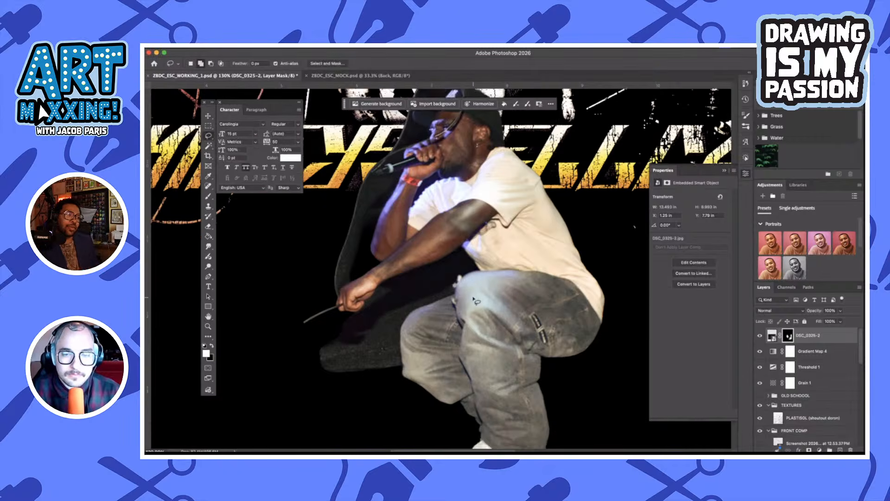
{"action": "scroll", "coordinate": [474, 299], "scroll_direction": "down", "scroll_amount": 1}
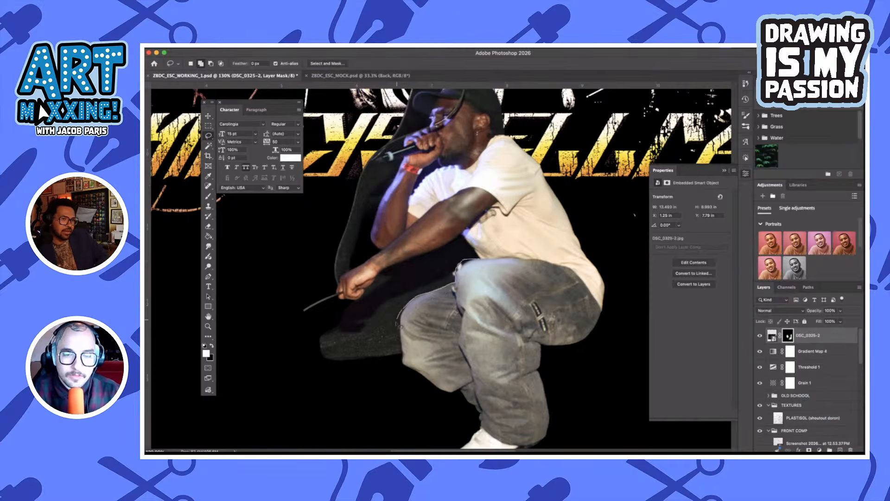
{"action": "mouse_move", "coordinate": [398, 348]}
{"action": "left_mouse_down"}
{"action": "mouse_move", "coordinate": [366, 371]}
{"action": "mouse_move", "coordinate": [352, 344]}
{"action": "mouse_move", "coordinate": [433, 261]}
{"action": "mouse_move", "coordinate": [482, 243]}
{"action": "mouse_move", "coordinate": [474, 251]}
{"action": "left_mouse_up"}
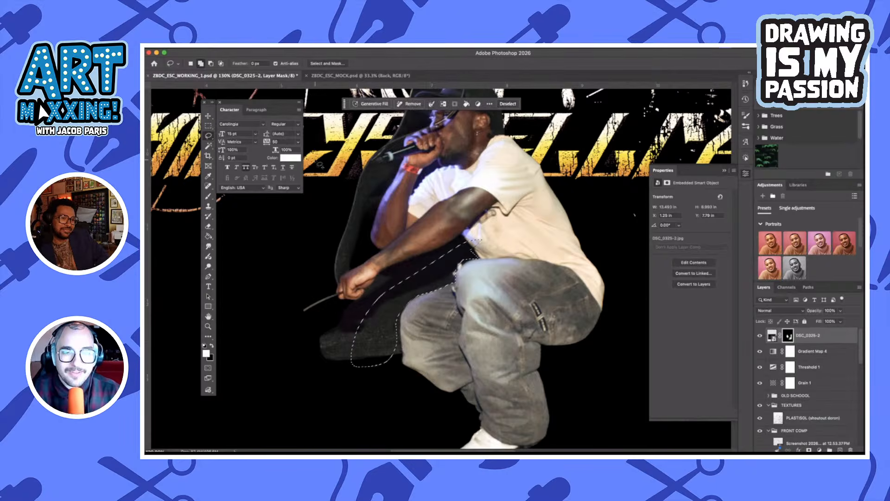
Refine the lasso selection where the shirt hem meets the raised knee, subtracting and adding small areas
{"action": "left_click", "coordinate": [211, 63]}
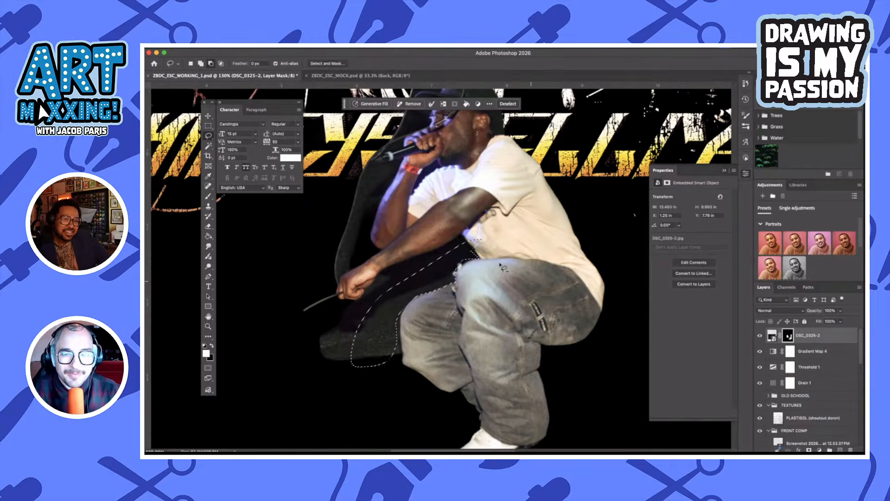
{"action": "mouse_move", "coordinate": [481, 240]}
{"action": "left_mouse_down"}
{"action": "mouse_move", "coordinate": [478, 251]}
{"action": "mouse_move", "coordinate": [480, 234]}
{"action": "mouse_move", "coordinate": [471, 246]}
{"action": "left_mouse_up"}
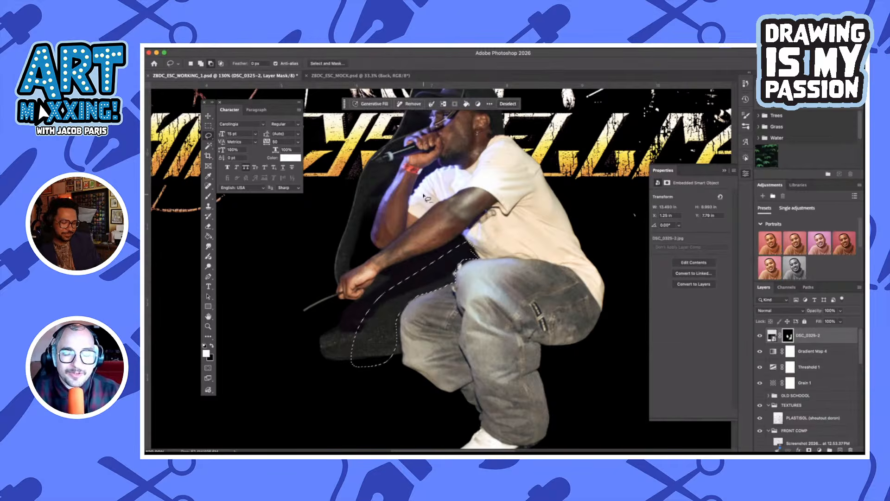
{"action": "left_click", "coordinate": [222, 64]}
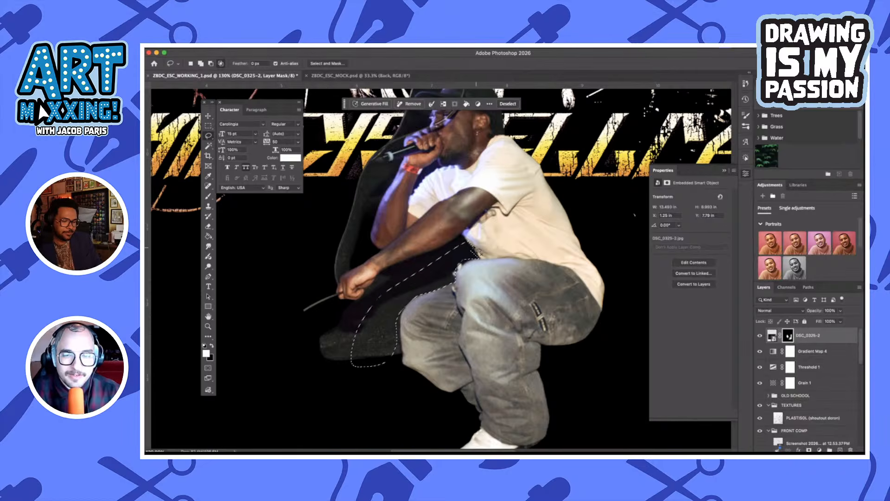
{"action": "left_click", "coordinate": [201, 64]}
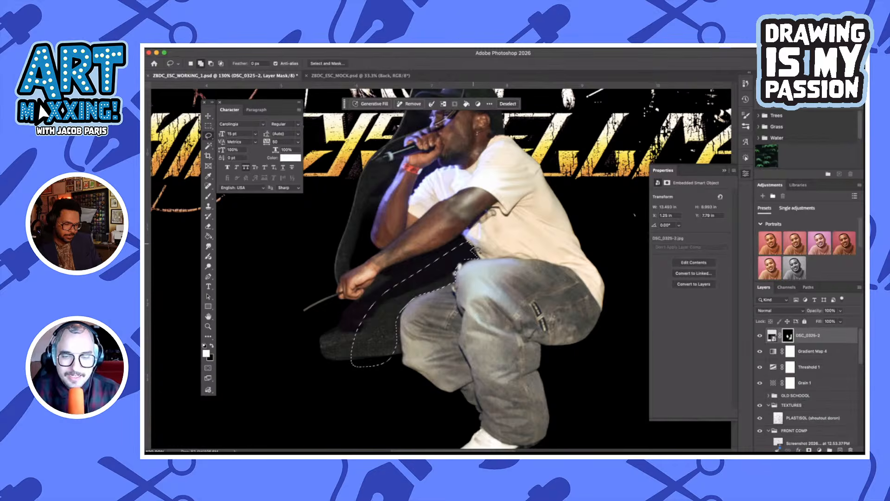
{"action": "mouse_move", "coordinate": [474, 247]}
{"action": "left_mouse_down"}
{"action": "mouse_move", "coordinate": [481, 259]}
{"action": "mouse_move", "coordinate": [450, 271]}
{"action": "left_mouse_up"}
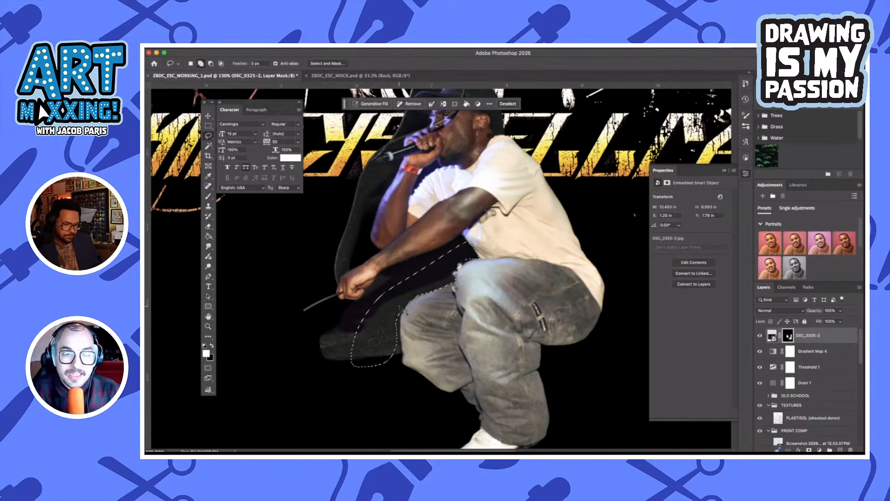
Extend the selection over the dark patch below the outstretched hand and trim it along the forearm, hand and jeans
{"action": "mouse_move", "coordinate": [407, 311]}
{"action": "left_mouse_down"}
{"action": "mouse_move", "coordinate": [400, 363]}
{"action": "mouse_move", "coordinate": [369, 367]}
{"action": "mouse_move", "coordinate": [405, 362]}
{"action": "mouse_move", "coordinate": [408, 307]}
{"action": "mouse_move", "coordinate": [400, 304]}
{"action": "mouse_move", "coordinate": [389, 386]}
{"action": "mouse_move", "coordinate": [327, 380]}
{"action": "mouse_move", "coordinate": [315, 353]}
{"action": "mouse_move", "coordinate": [393, 308]}
{"action": "mouse_move", "coordinate": [405, 291]}
{"action": "mouse_move", "coordinate": [433, 291]}
{"action": "mouse_move", "coordinate": [440, 294]}
{"action": "mouse_move", "coordinate": [409, 333]}
{"action": "mouse_move", "coordinate": [413, 385]}
{"action": "left_mouse_up"}
{"action": "left_click_drag", "start_coordinate": [429, 228], "coordinate": [447, 319]}
{"action": "left_click_drag", "start_coordinate": [447, 319], "coordinate": [485, 323]}
{"action": "mouse_move", "coordinate": [540, 371]}
{"action": "left_mouse_down"}
{"action": "mouse_move", "coordinate": [489, 278]}
{"action": "mouse_move", "coordinate": [365, 338]}
{"action": "mouse_move", "coordinate": [466, 333]}
{"action": "mouse_move", "coordinate": [489, 309]}
{"action": "left_mouse_up"}
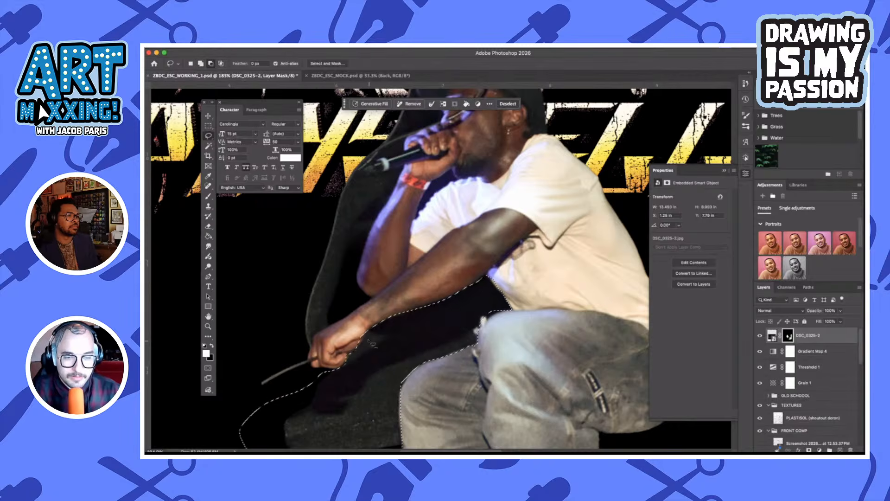
{"action": "mouse_move", "coordinate": [366, 338]}
{"action": "left_mouse_down"}
{"action": "mouse_move", "coordinate": [363, 353]}
{"action": "mouse_move", "coordinate": [332, 361]}
{"action": "mouse_move", "coordinate": [352, 351]}
{"action": "left_mouse_up"}
{"action": "left_click_drag", "start_coordinate": [382, 276], "coordinate": [402, 296]}
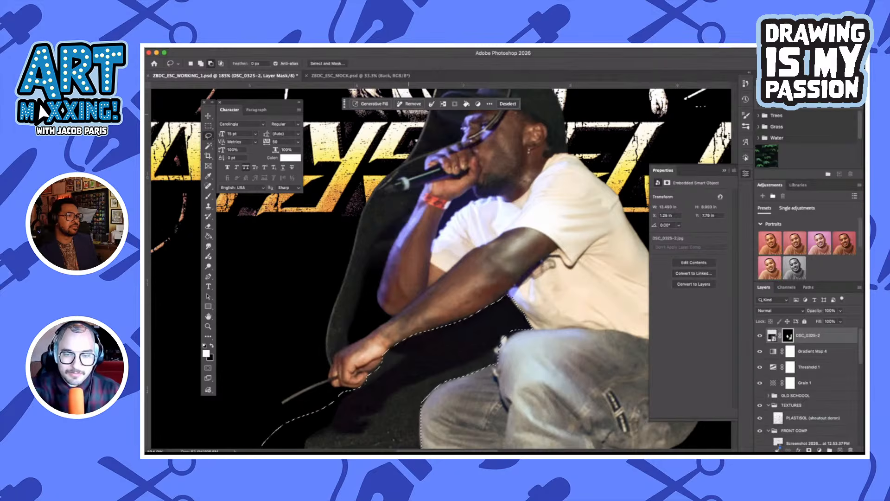
Add the gap between the raised wrist and the shirt collar to the selection, mask out the selected background and deselect
{"action": "scroll", "coordinate": [497, 135], "scroll_direction": "down", "scroll_amount": 3}
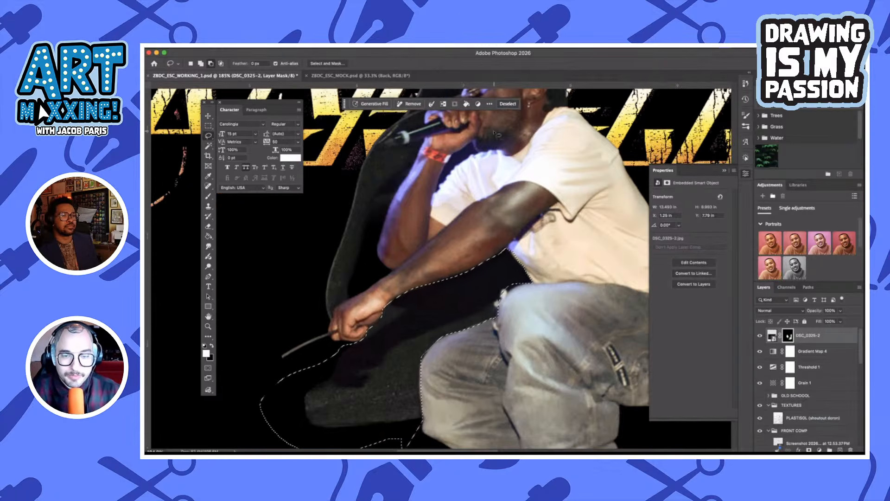
{"action": "scroll", "coordinate": [527, 180], "scroll_direction": "up", "scroll_amount": 2}
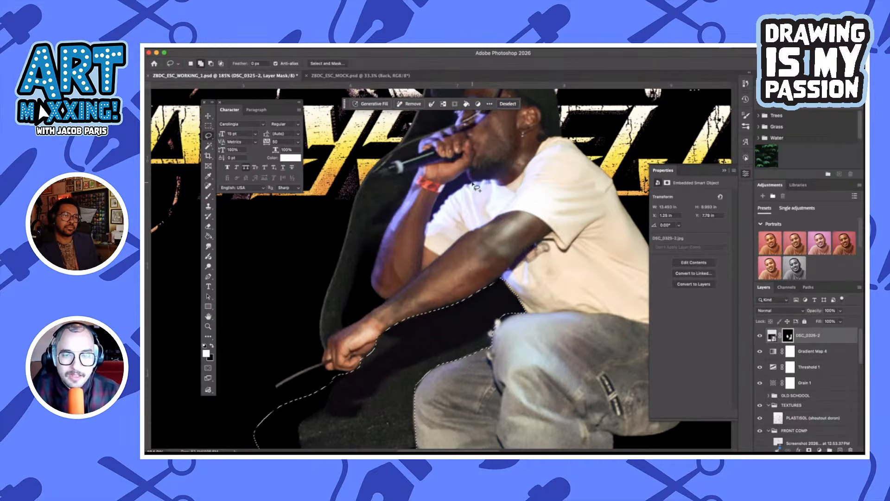
{"action": "mouse_move", "coordinate": [473, 183]}
{"action": "left_mouse_down"}
{"action": "mouse_move", "coordinate": [467, 173]}
{"action": "mouse_move", "coordinate": [435, 225]}
{"action": "mouse_move", "coordinate": [439, 204]}
{"action": "mouse_move", "coordinate": [467, 175]}
{"action": "left_mouse_up"}
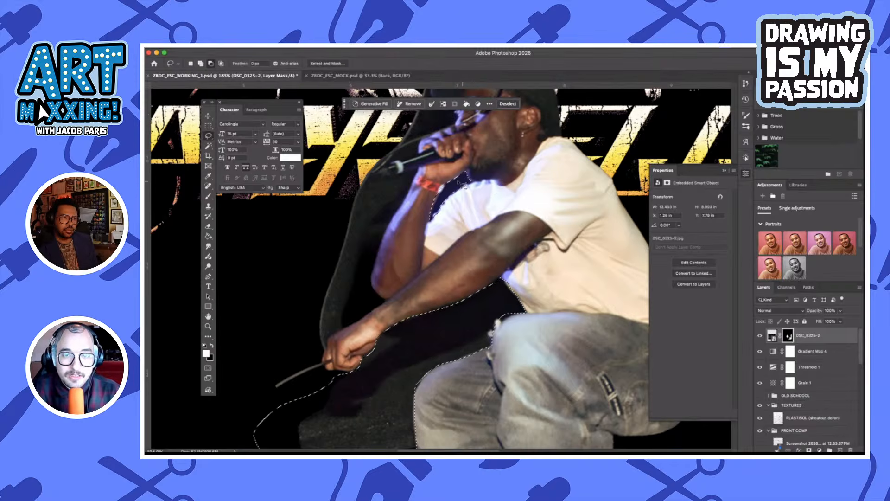
{"action": "mouse_move", "coordinate": [447, 181]}
{"action": "left_mouse_down"}
{"action": "mouse_move", "coordinate": [426, 227]}
{"action": "mouse_move", "coordinate": [432, 174]}
{"action": "left_mouse_up"}
{"action": "key", "text": "BackSpace"}
{"action": "key", "text": "super+d"}
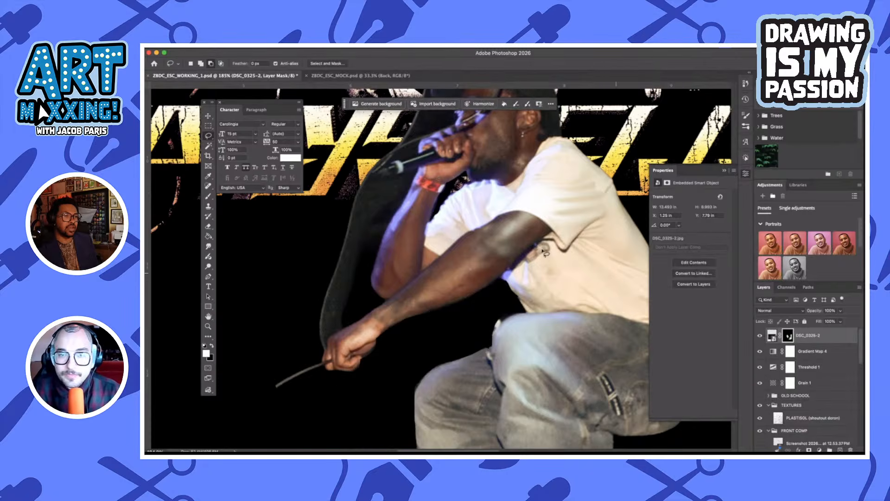
Lasso the leftover background between the cap brim and the microphone, mask it out and deselect
{"action": "scroll", "coordinate": [457, 214], "scroll_direction": "up", "scroll_amount": 2}
{"action": "scroll", "coordinate": [448, 204], "scroll_direction": "left", "scroll_amount": 1}
{"action": "scroll", "coordinate": [424, 190], "scroll_direction": "up", "scroll_amount": 2}
{"action": "scroll", "coordinate": [425, 190], "scroll_direction": "right", "scroll_amount": 1}
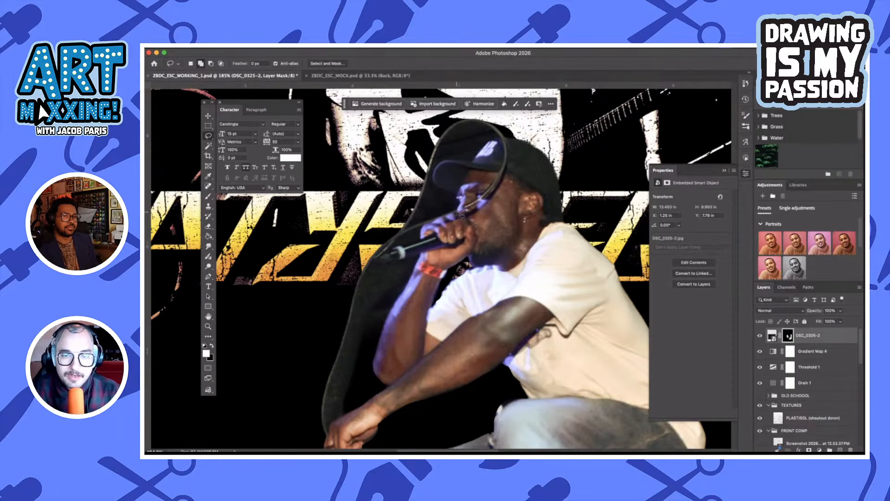
{"action": "left_click_drag", "start_coordinate": [458, 211], "coordinate": [438, 219]}
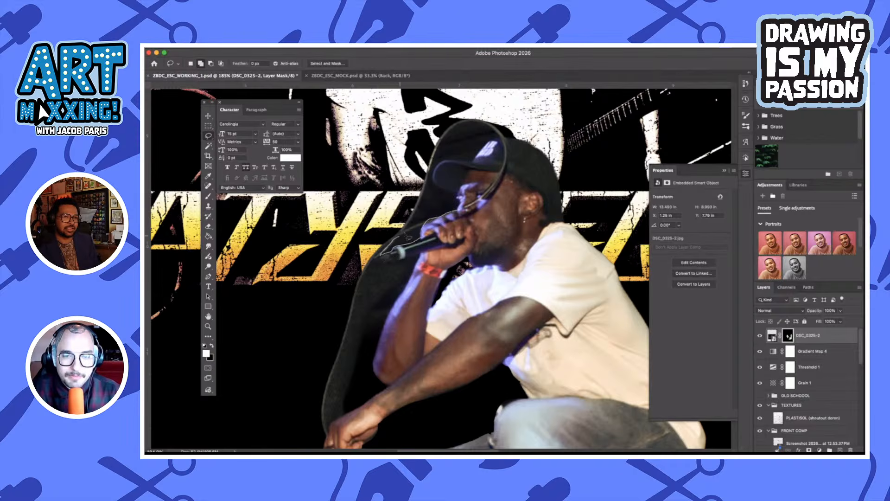
{"action": "left_click_drag", "start_coordinate": [405, 236], "coordinate": [445, 213]}
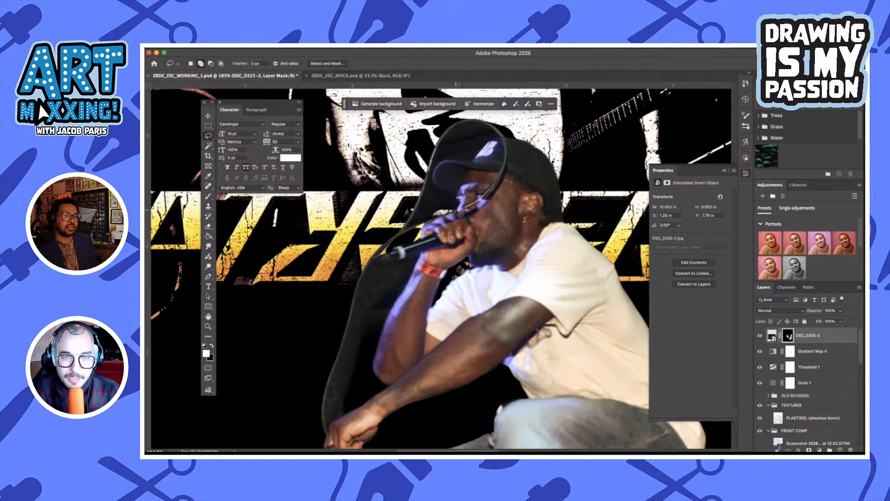
{"action": "mouse_move", "coordinate": [458, 213]}
{"action": "left_mouse_down"}
{"action": "mouse_move", "coordinate": [440, 195]}
{"action": "mouse_move", "coordinate": [433, 178]}
{"action": "mouse_move", "coordinate": [446, 165]}
{"action": "mouse_move", "coordinate": [474, 165]}
{"action": "mouse_move", "coordinate": [411, 163]}
{"action": "mouse_move", "coordinate": [395, 244]}
{"action": "mouse_move", "coordinate": [459, 203]}
{"action": "left_mouse_up"}
{"action": "key", "text": "super+BackSpace"}
{"action": "key", "text": "super+d"}
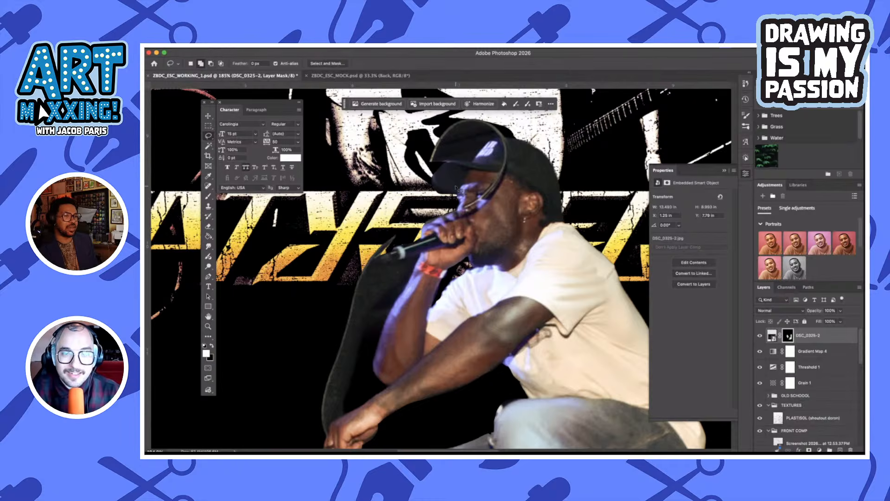
Lasso the dark background remnant above the singer's cap, mask it out and deselect
{"action": "scroll", "coordinate": [456, 187], "scroll_direction": "up", "scroll_amount": 3}
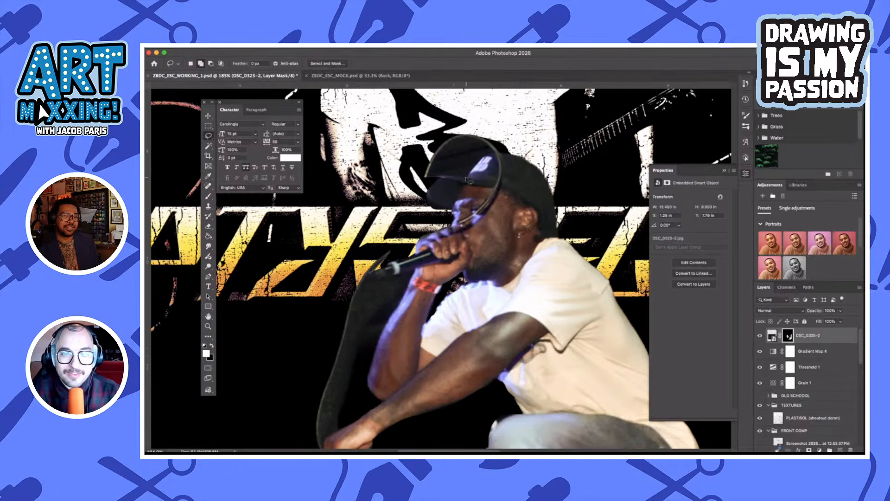
{"action": "mouse_move", "coordinate": [470, 180]}
{"action": "left_mouse_down"}
{"action": "mouse_move", "coordinate": [425, 178]}
{"action": "mouse_move", "coordinate": [392, 158]}
{"action": "mouse_move", "coordinate": [434, 112]}
{"action": "mouse_move", "coordinate": [537, 121]}
{"action": "mouse_move", "coordinate": [517, 154]}
{"action": "mouse_move", "coordinate": [484, 154]}
{"action": "mouse_move", "coordinate": [467, 179]}
{"action": "left_mouse_up"}
{"action": "key", "text": "Delete"}
{"action": "key", "text": "ctrl+d"}
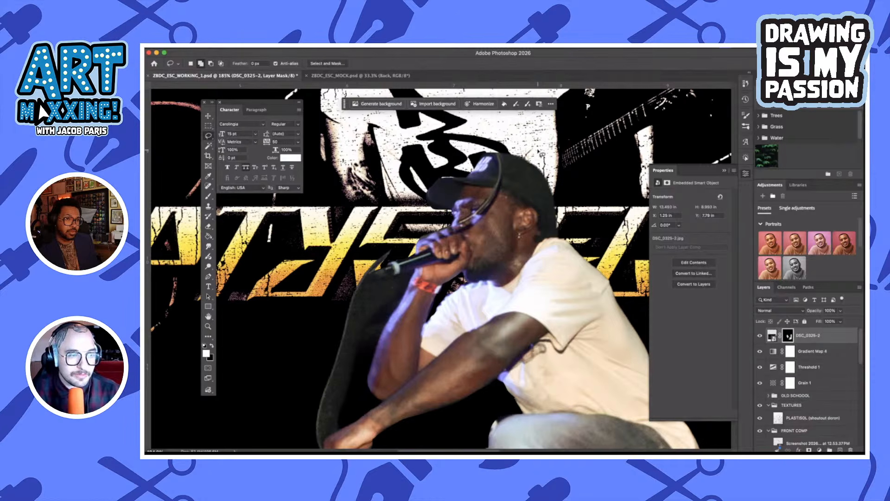
Lasso the small leftover wedge of background above the microphone, mask it out and deselect
{"action": "scroll", "coordinate": [450, 265], "scroll_direction": "down", "scroll_amount": 3}
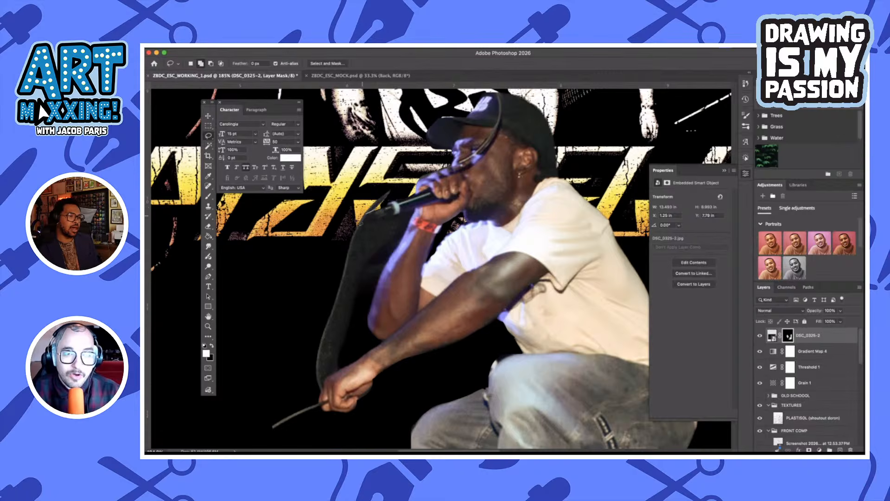
{"action": "mouse_move", "coordinate": [398, 192]}
{"action": "left_mouse_down"}
{"action": "mouse_move", "coordinate": [385, 207]}
{"action": "mouse_move", "coordinate": [393, 181]}
{"action": "left_mouse_up"}
{"action": "key", "text": "super+BackSpace"}
{"action": "key", "text": "super+d"}
{"action": "scroll", "coordinate": [395, 195], "scroll_direction": "down", "scroll_amount": 1}
{"action": "scroll", "coordinate": [394, 194], "scroll_direction": "right", "scroll_amount": 1}
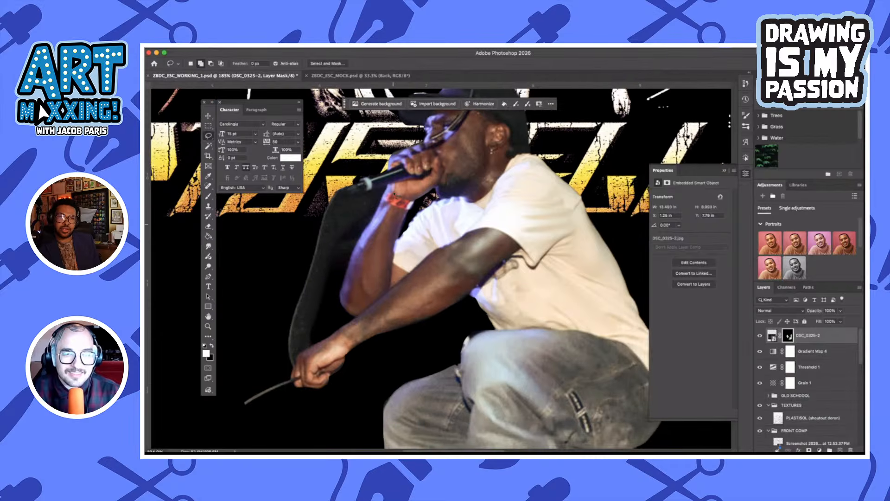
Mask out the dark background below the microphone and beside the raised forearm, following the microphone's edge
{"action": "left_click_drag", "start_coordinate": [389, 188], "coordinate": [366, 228]}
{"action": "key", "text": "super+BackSpace"}
{"action": "key", "text": "super+d"}
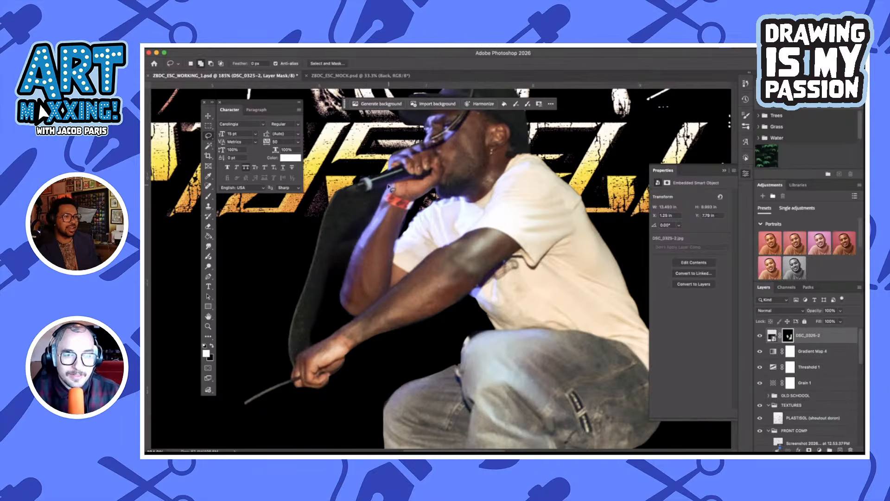
{"action": "mouse_move", "coordinate": [389, 187]}
{"action": "left_mouse_down"}
{"action": "mouse_move", "coordinate": [362, 239]}
{"action": "mouse_move", "coordinate": [296, 267]}
{"action": "mouse_move", "coordinate": [265, 250]}
{"action": "mouse_move", "coordinate": [320, 209]}
{"action": "mouse_move", "coordinate": [384, 188]}
{"action": "left_mouse_up"}
{"action": "key", "text": "super+BackSpace"}
{"action": "key", "text": "super+d"}
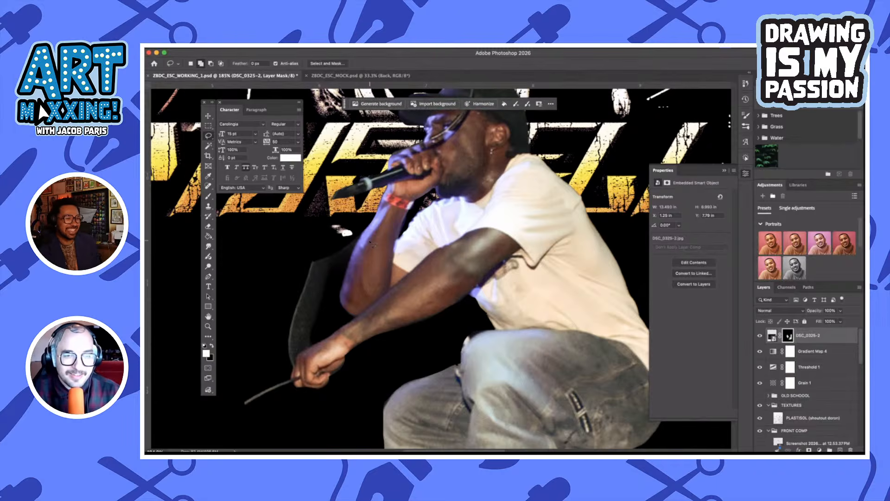
Lasso the leftover background strip alongside the raised elbow, mask it out and deselect
{"action": "scroll", "coordinate": [366, 196], "scroll_direction": "down", "scroll_amount": 3}
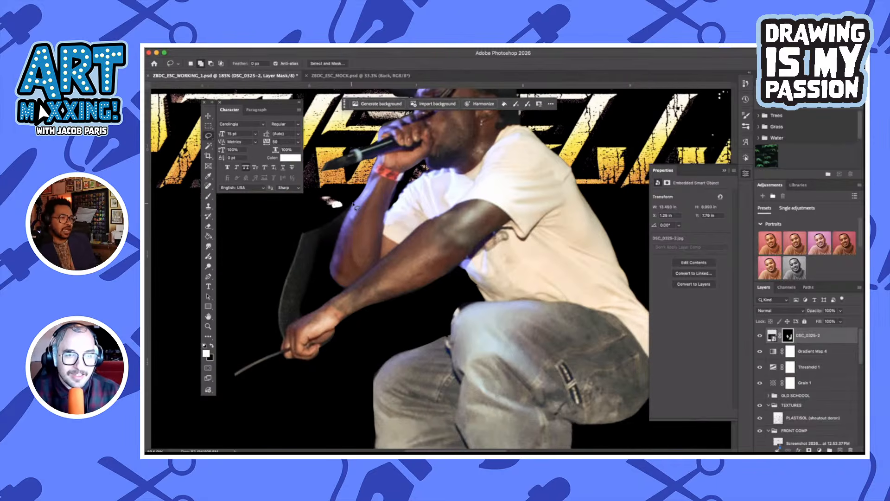
{"action": "left_click_drag", "start_coordinate": [353, 204], "coordinate": [351, 210]}
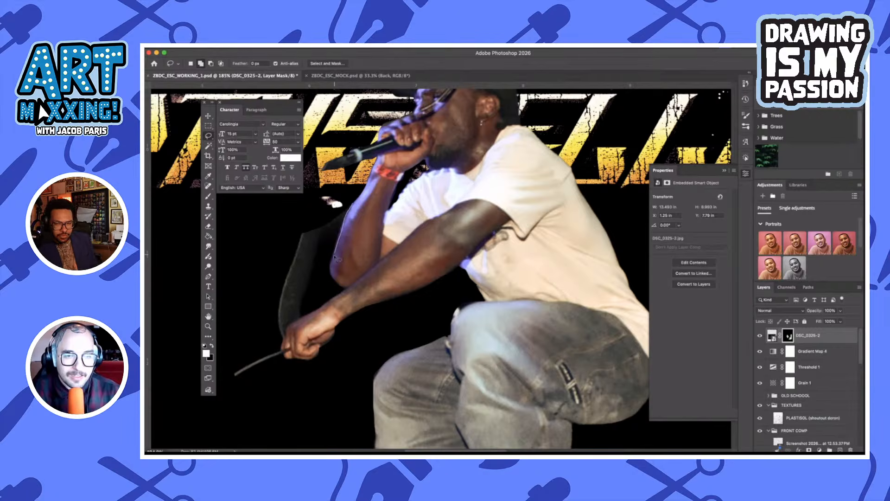
{"action": "mouse_move", "coordinate": [336, 276]}
{"action": "left_mouse_down"}
{"action": "mouse_move", "coordinate": [279, 289]}
{"action": "mouse_move", "coordinate": [239, 277]}
{"action": "mouse_move", "coordinate": [286, 206]}
{"action": "left_mouse_up"}
{"action": "key", "text": "super+BackSpace"}
{"action": "key", "text": "super+d"}
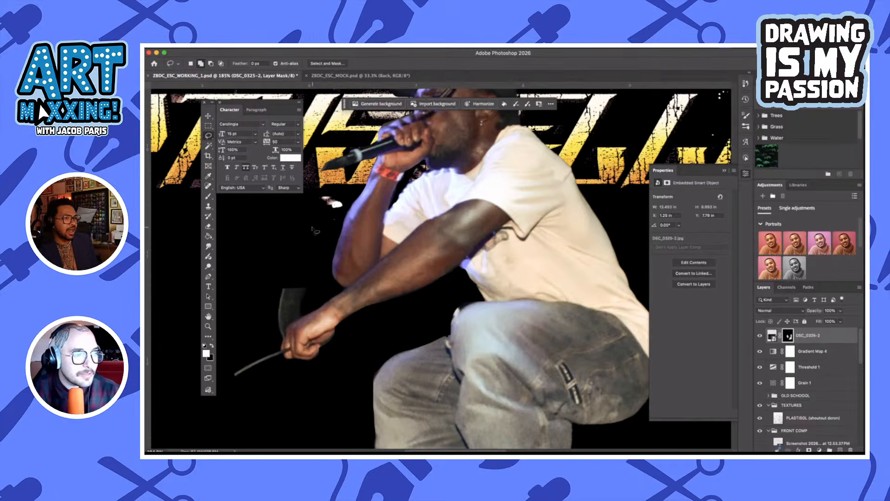
Lasso the last background remnant above the outstretched hand, mask it out, deselect and check the whole cut-out
{"action": "scroll", "coordinate": [312, 228], "scroll_direction": "down", "scroll_amount": 3}
{"action": "scroll", "coordinate": [312, 228], "scroll_direction": "up", "scroll_amount": 3}
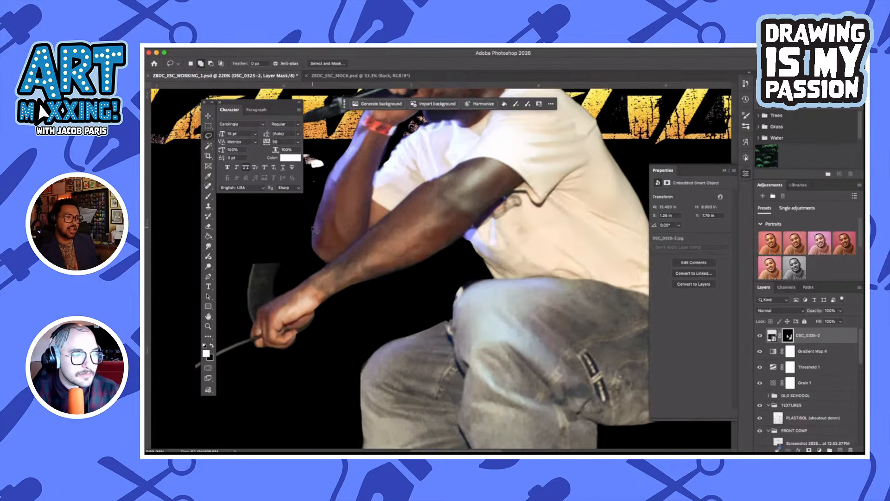
{"action": "scroll", "coordinate": [312, 228], "scroll_direction": "down", "scroll_amount": 2}
{"action": "scroll", "coordinate": [318, 229], "scroll_direction": "left", "scroll_amount": 2}
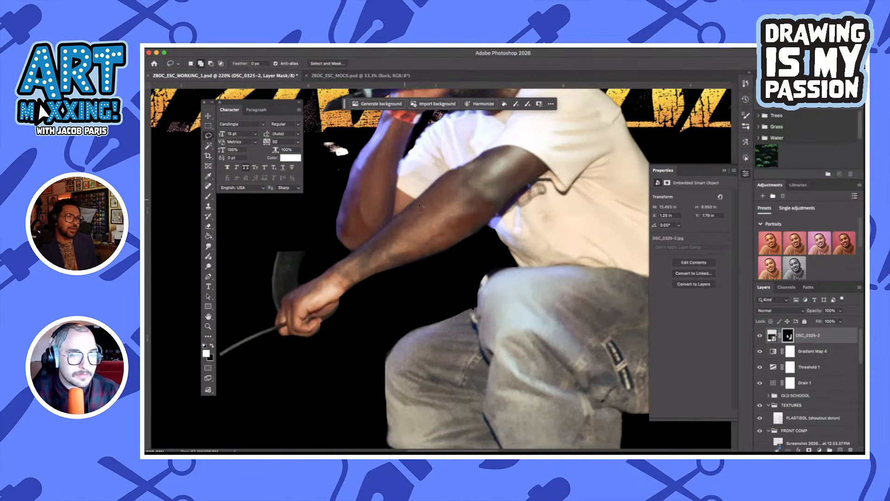
{"action": "left_click_drag", "start_coordinate": [352, 252], "coordinate": [339, 260]}
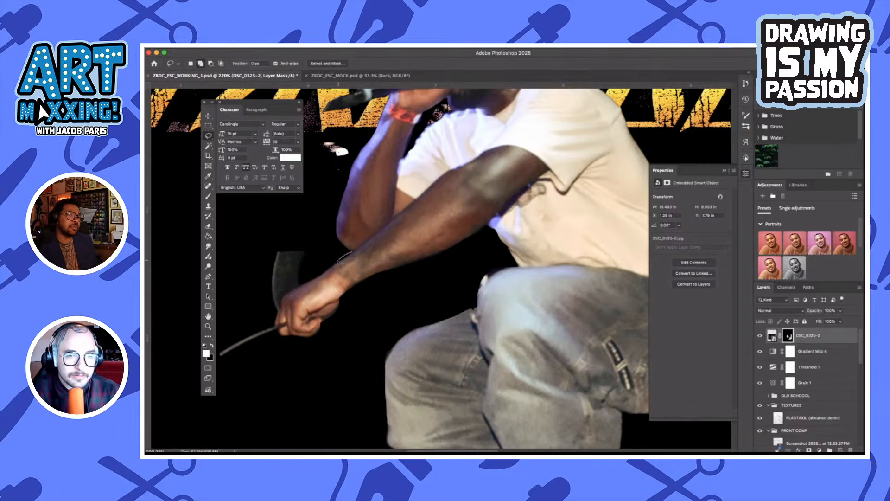
{"action": "mouse_move", "coordinate": [296, 289]}
{"action": "left_mouse_down"}
{"action": "mouse_move", "coordinate": [273, 318]}
{"action": "mouse_move", "coordinate": [259, 257]}
{"action": "mouse_move", "coordinate": [285, 246]}
{"action": "mouse_move", "coordinate": [350, 254]}
{"action": "left_mouse_up"}
{"action": "key", "text": "super+BackSpace"}
{"action": "key", "text": "super+d"}
{"action": "key", "text": "super+minus"}
{"action": "scroll", "coordinate": [338, 314], "scroll_direction": "down", "scroll_amount": 3}
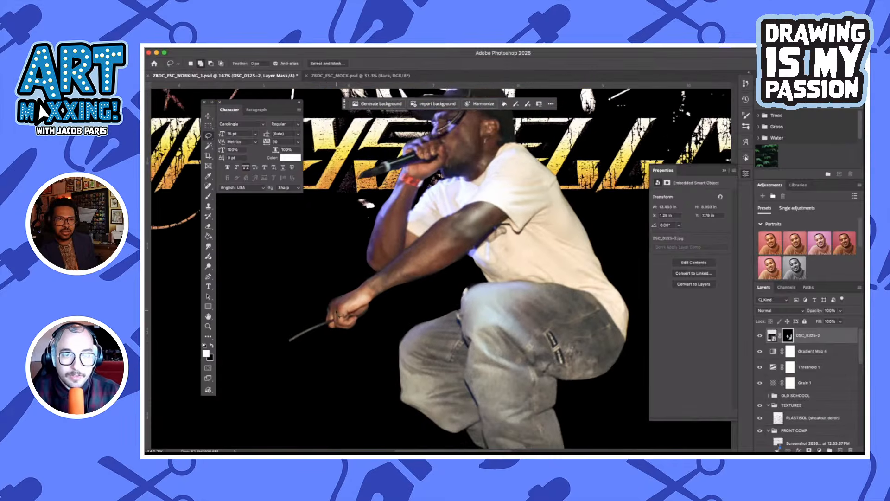
{"action": "scroll", "coordinate": [339, 314], "scroll_direction": "up", "scroll_amount": 5}
{"action": "scroll", "coordinate": [310, 346], "scroll_direction": "down", "scroll_amount": 3}
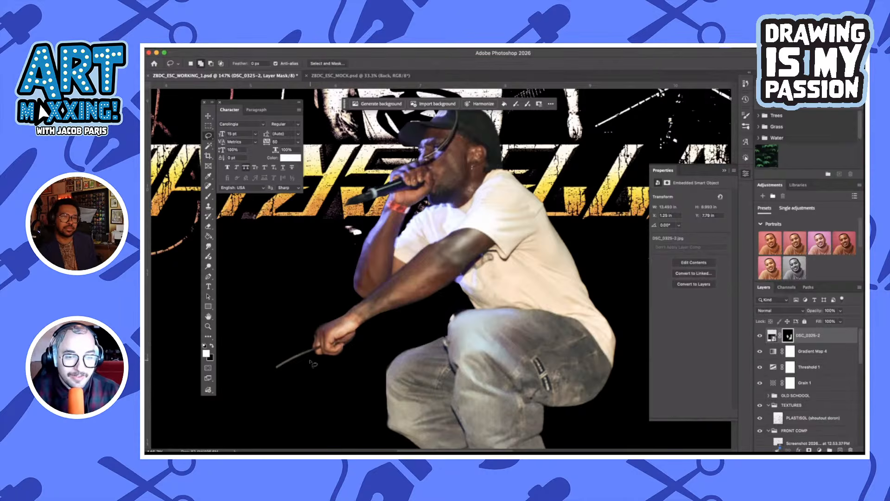
Lasso the thin cable extending from the outstretched hand, mask it out and deselect
{"action": "scroll", "coordinate": [313, 364], "scroll_direction": "up", "scroll_amount": 4}
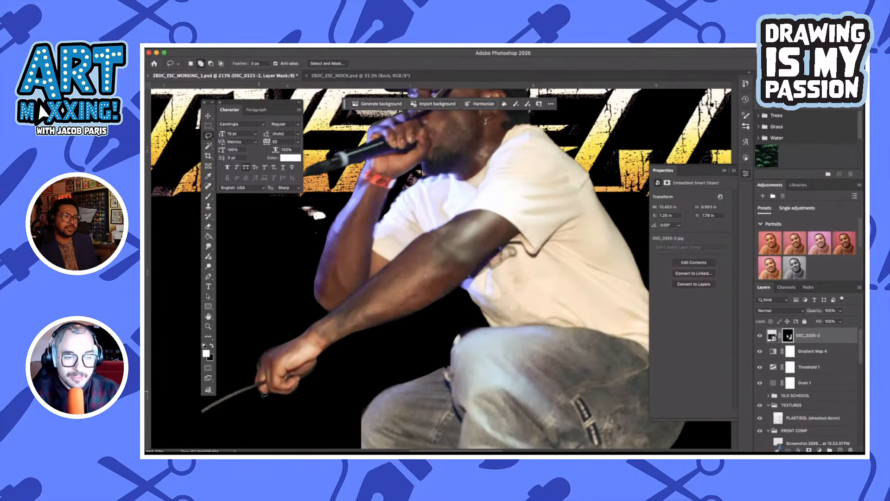
{"action": "mouse_move", "coordinate": [264, 394]}
{"action": "left_mouse_down"}
{"action": "mouse_move", "coordinate": [250, 371]}
{"action": "mouse_move", "coordinate": [189, 430]}
{"action": "mouse_move", "coordinate": [255, 421]}
{"action": "left_mouse_up"}
{"action": "key", "text": "BackSpace"}
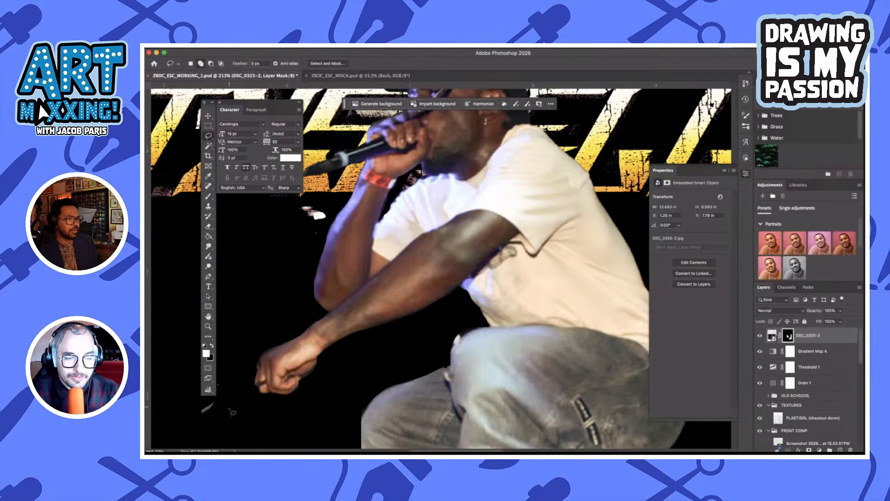
{"action": "key", "text": "super+d"}
{"action": "scroll", "coordinate": [428, 269], "scroll_direction": "down", "scroll_amount": 5}
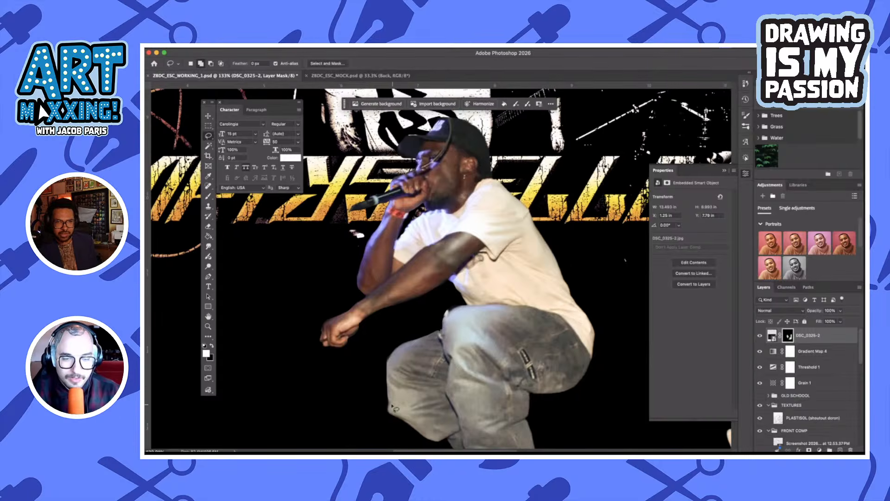
Lasso the clipped trouser edge at the singer's front knee, restore it in the layer mask and deselect
{"action": "mouse_move", "coordinate": [395, 410]}
{"action": "left_mouse_down"}
{"action": "mouse_move", "coordinate": [385, 367]}
{"action": "mouse_move", "coordinate": [417, 350]}
{"action": "left_mouse_up"}
{"action": "key", "text": "x"}
{"action": "key", "text": "BackSpace"}
{"action": "key", "text": "super+d"}
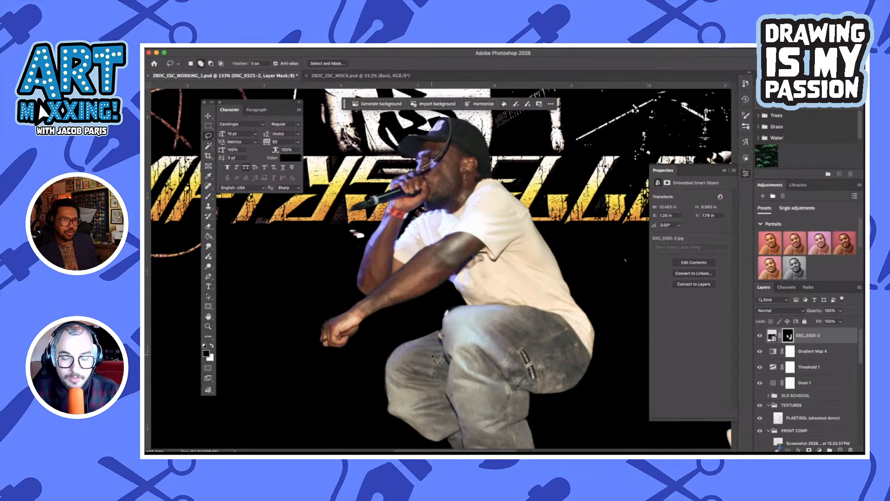
{"action": "scroll", "coordinate": [432, 358], "scroll_direction": "down", "scroll_amount": 4}
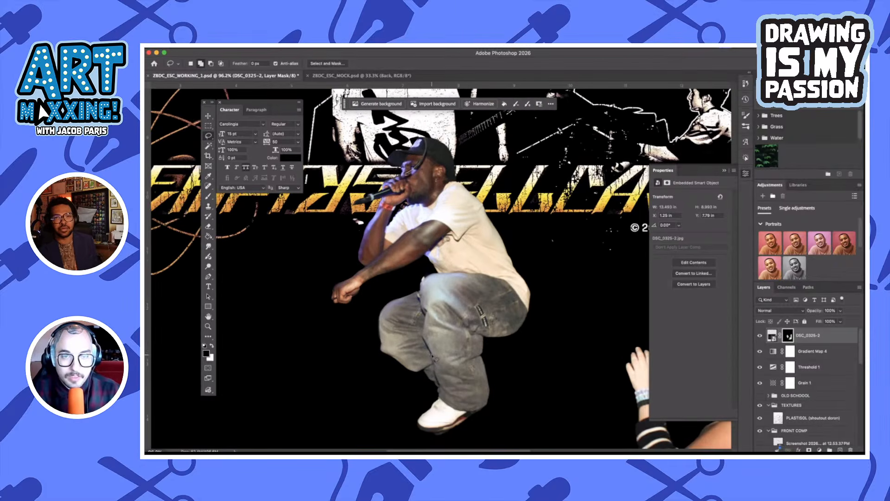
{"action": "scroll", "coordinate": [441, 266], "scroll_direction": "down", "scroll_amount": 2}
With the Polygonal Lasso, outline the strip along the microphone's underside, mask it out and deselect
{"action": "scroll", "coordinate": [352, 123], "scroll_direction": "up", "scroll_amount": 5}
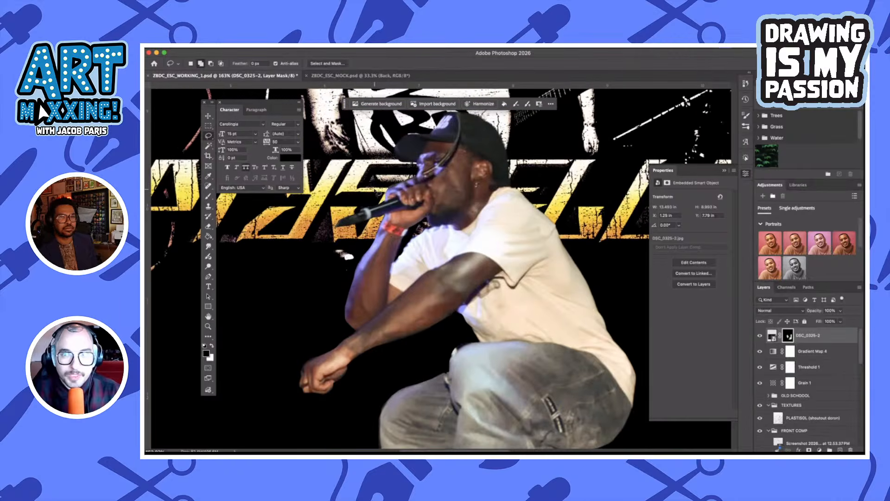
{"action": "scroll", "coordinate": [395, 214], "scroll_direction": "up", "scroll_amount": 3}
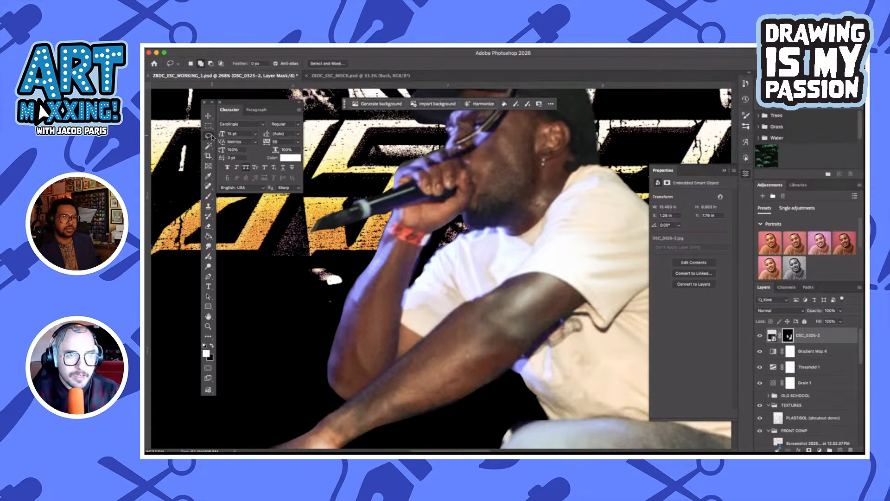
{"action": "right_click", "coordinate": [211, 137]}
{"action": "left_click", "coordinate": [244, 151]}
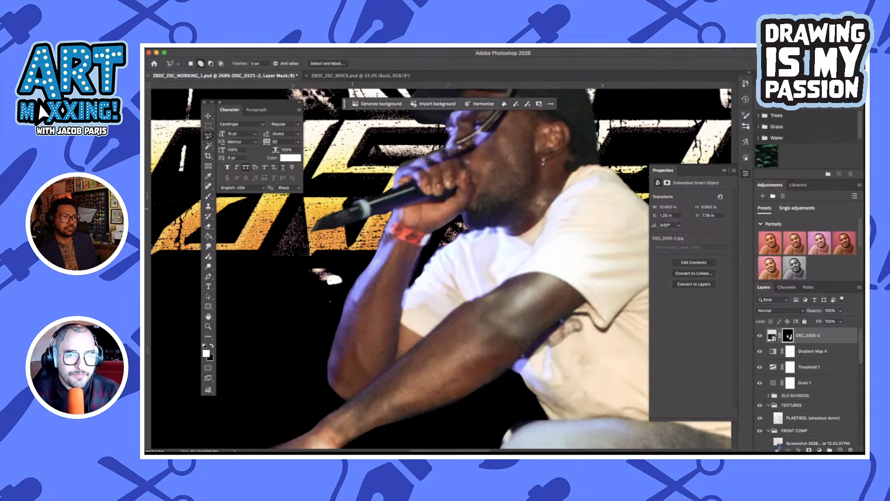
{"action": "left_click", "coordinate": [392, 211]}
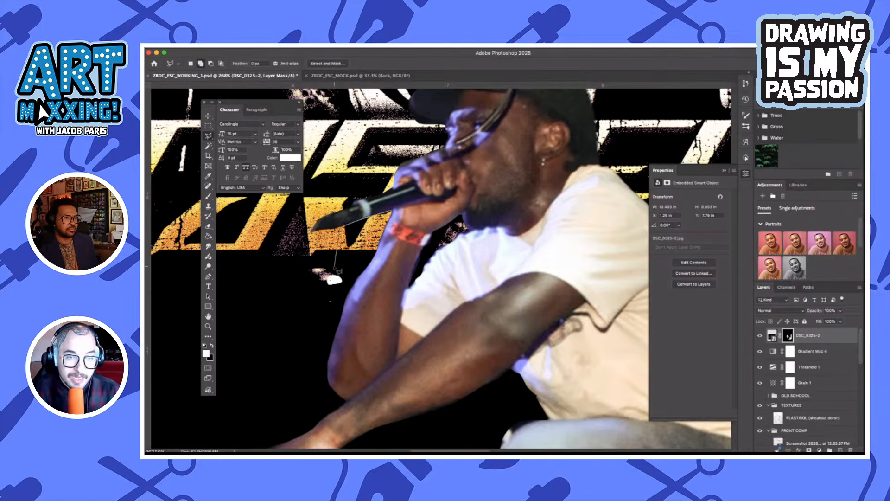
{"action": "left_click", "coordinate": [334, 266]}
{"action": "double_click", "coordinate": [390, 225]}
{"action": "key", "text": "super+BackSpace"}
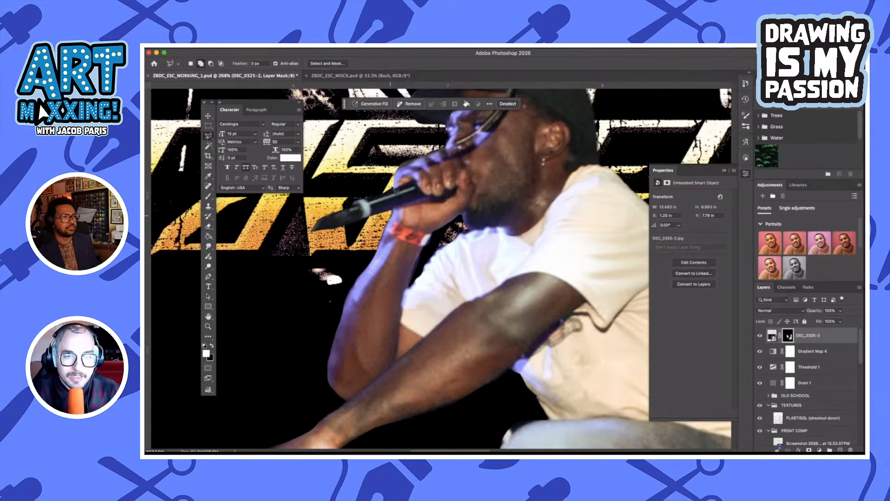
{"action": "key", "text": "super+d"}
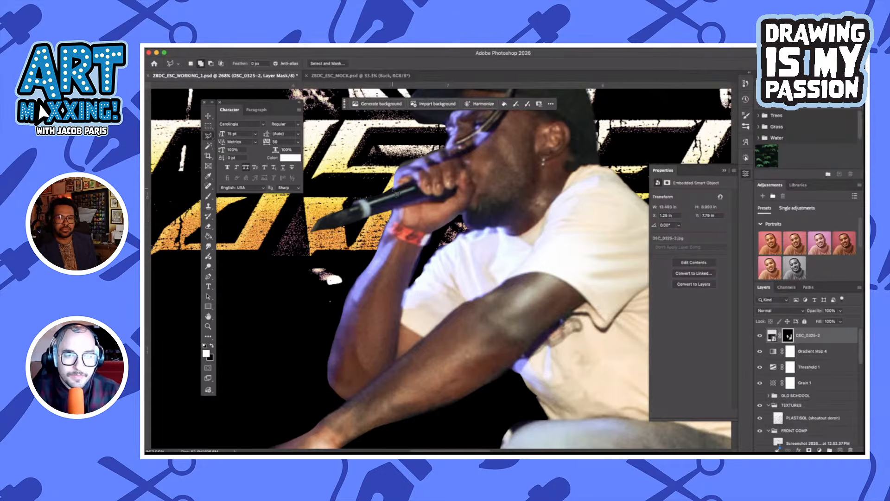
Outline the strip along the microphone's upper edge with straight segments, mask it out and deselect
{"action": "left_click", "coordinate": [398, 196]}
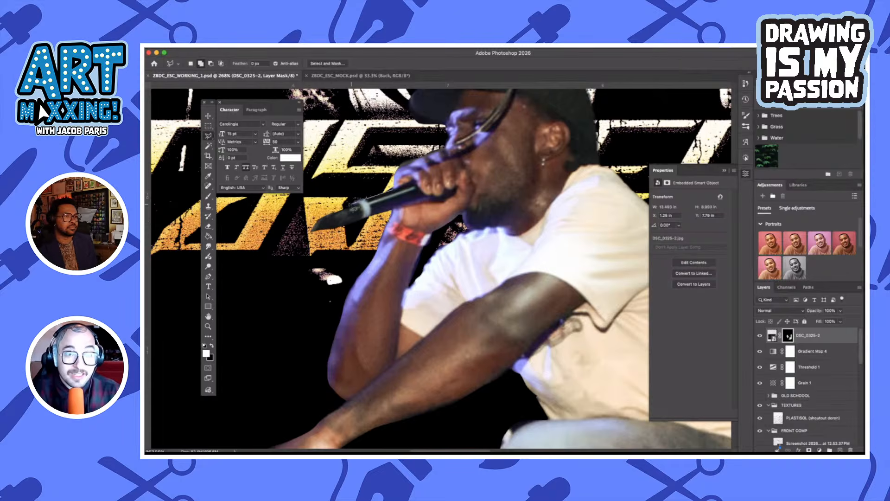
{"action": "left_click", "coordinate": [349, 203]}
{"action": "left_click", "coordinate": [348, 193]}
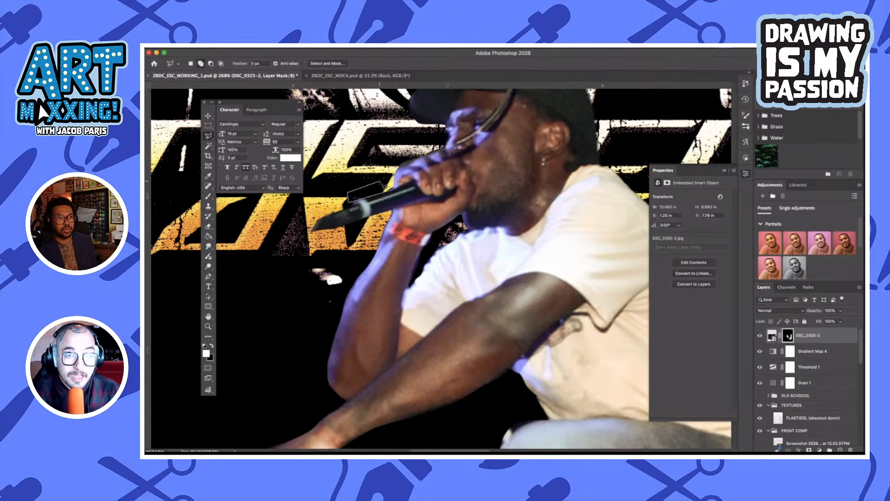
{"action": "double_click", "coordinate": [383, 183]}
{"action": "key", "text": "super+BackSpace"}
{"action": "key", "text": "super+d"}
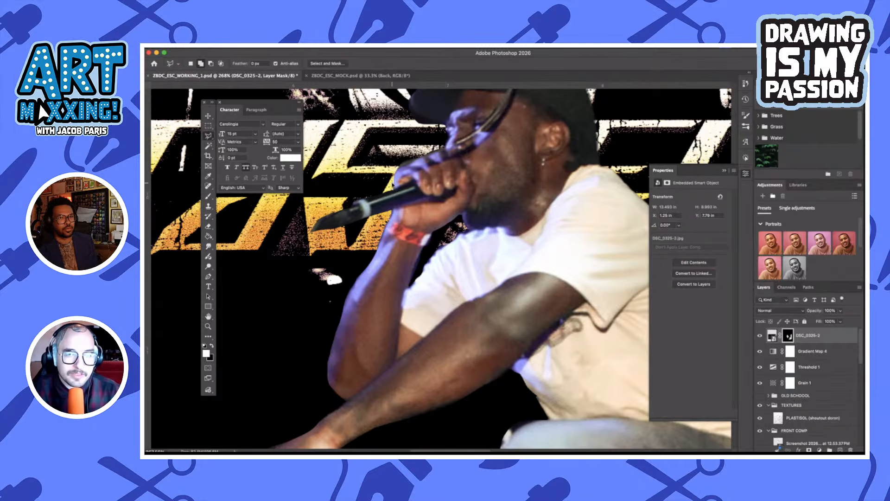
{"action": "left_click", "coordinate": [392, 185]}
{"action": "key", "text": "super+d"}
{"action": "scroll", "coordinate": [403, 239], "scroll_direction": "down", "scroll_amount": 5}
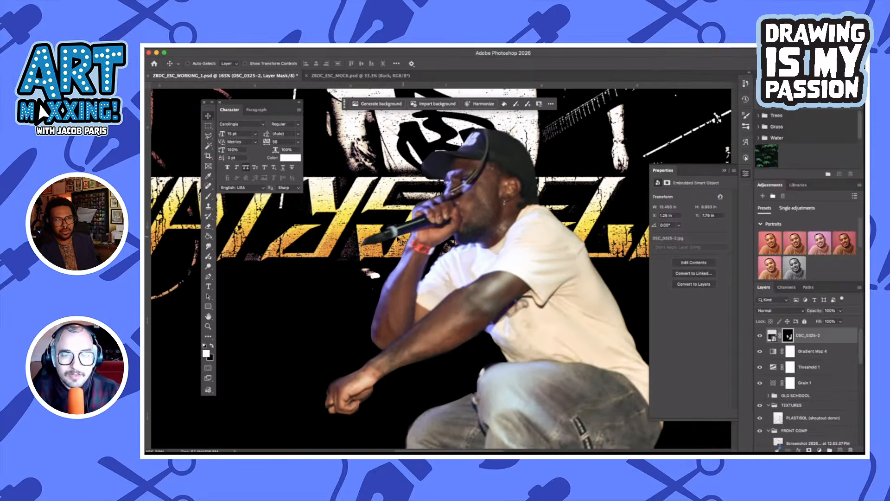
Move the singer cut-out down so it sits below the EMPTYSHELLCASING lettering
{"action": "key", "text": "v"}
{"action": "scroll", "coordinate": [398, 238], "scroll_direction": "down", "scroll_amount": 8}
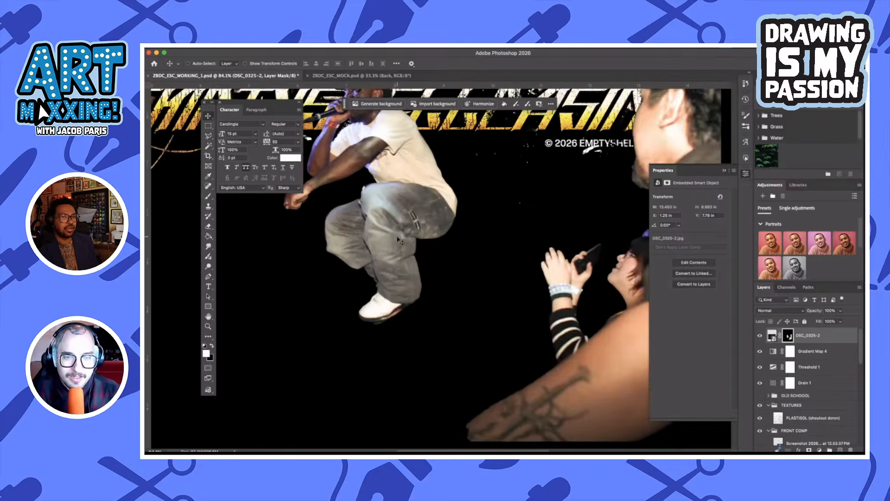
{"action": "left_click_drag", "start_coordinate": [417, 213], "coordinate": [400, 286]}
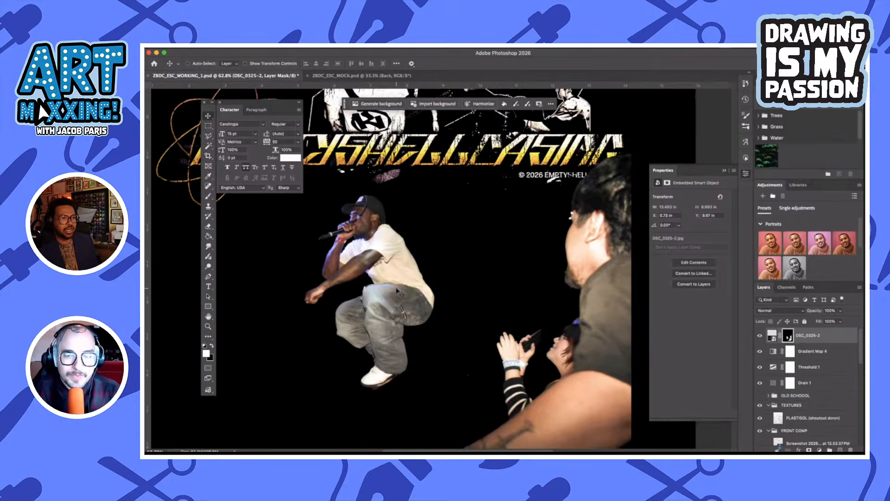
Outline the remaining crowd members beside the singer with the Polygonal Lasso, mask them out and deselect
{"action": "scroll", "coordinate": [466, 274], "scroll_direction": "down", "scroll_amount": 3}
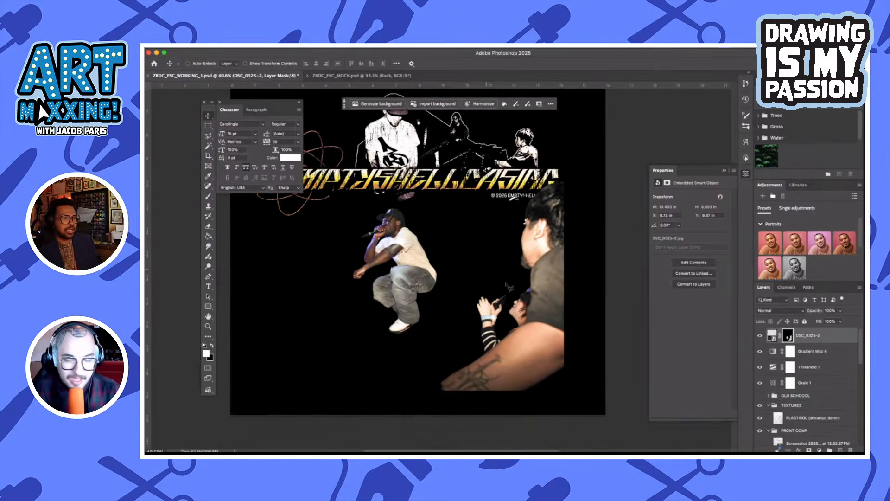
{"action": "key", "text": "l"}
{"action": "left_click_drag", "start_coordinate": [482, 217], "coordinate": [444, 325]}
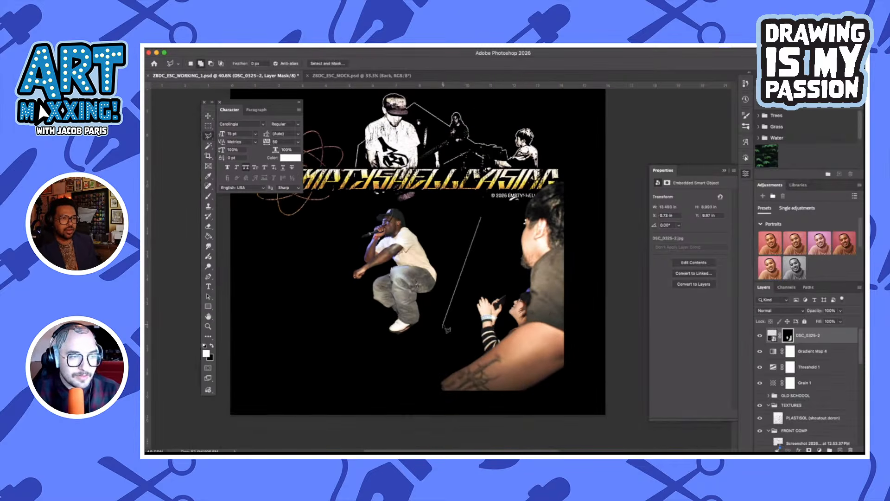
{"action": "mouse_move", "coordinate": [412, 389]}
{"action": "left_mouse_down"}
{"action": "mouse_move", "coordinate": [422, 412]}
{"action": "mouse_move", "coordinate": [620, 405]}
{"action": "mouse_move", "coordinate": [612, 169]}
{"action": "mouse_move", "coordinate": [599, 144]}
{"action": "left_mouse_up"}
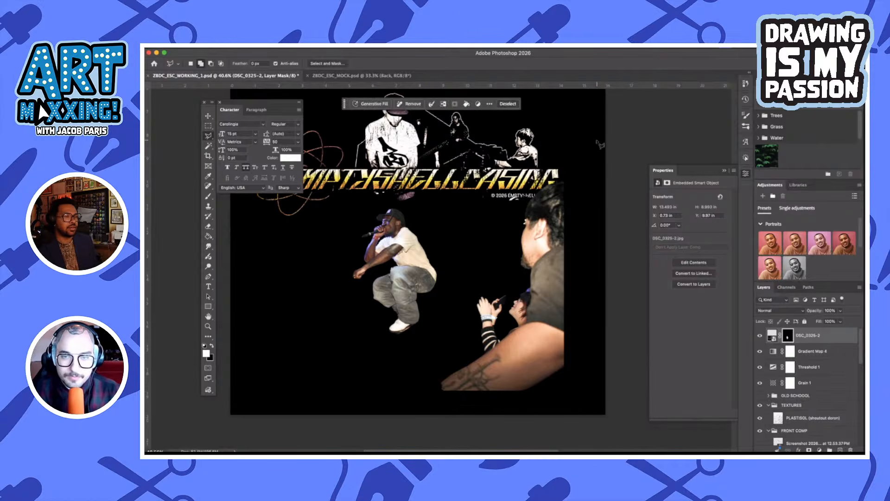
{"action": "key", "text": "Delete"}
{"action": "key", "text": "super+d"}
Convert the masked DSC_0325-2 layer to a new smart object and fit the artwork in view
{"action": "key", "text": "super+equal"}
{"action": "scroll", "coordinate": [504, 271], "scroll_direction": "up", "scroll_amount": 2}
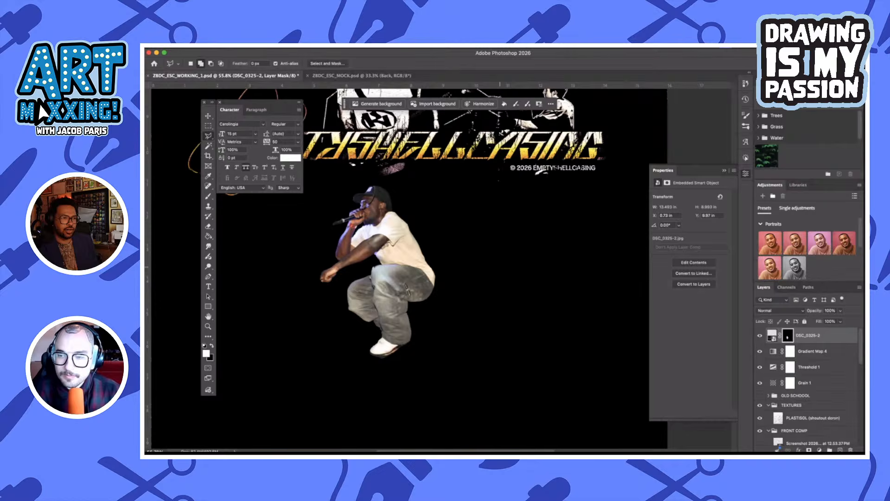
{"action": "right_click", "coordinate": [828, 339]}
{"action": "left_click", "coordinate": [821, 340]}
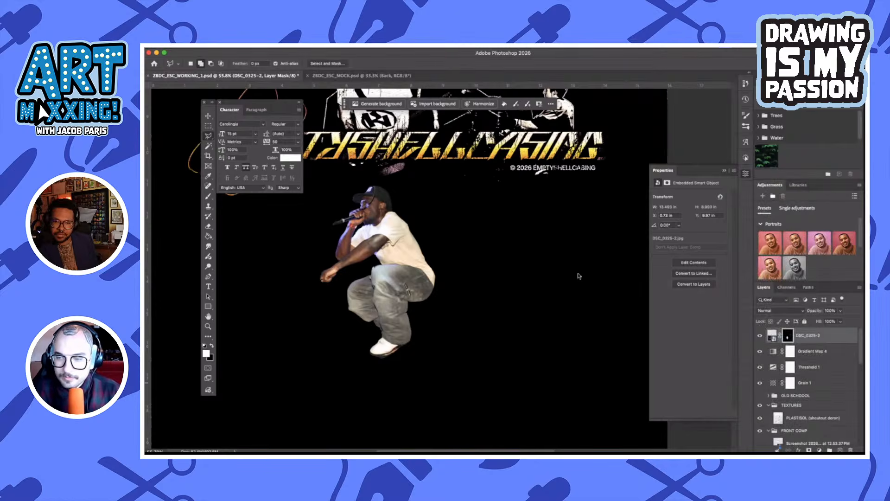
{"action": "key", "text": "super+0"}
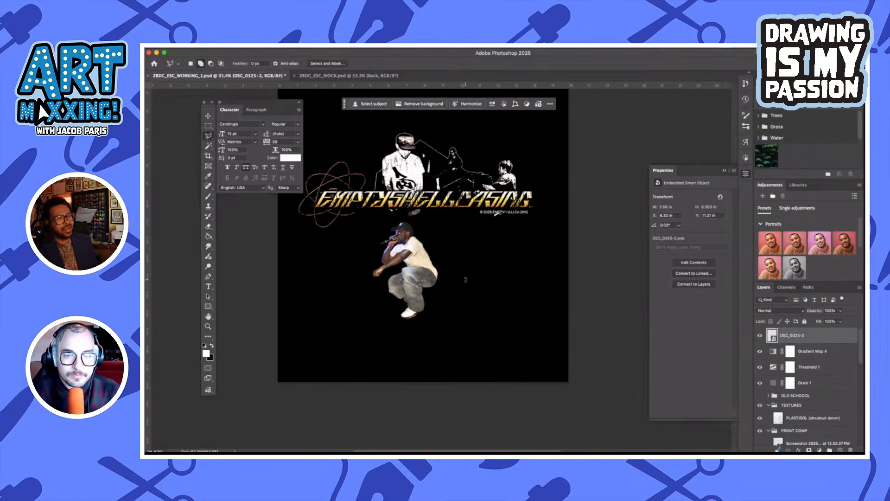
Scale the singer cut-out to about 169% and position it overlapping the middle of the lettering
{"action": "key", "text": "super+t"}
{"action": "left_click_drag", "start_coordinate": [441, 274], "coordinate": [486, 284]}
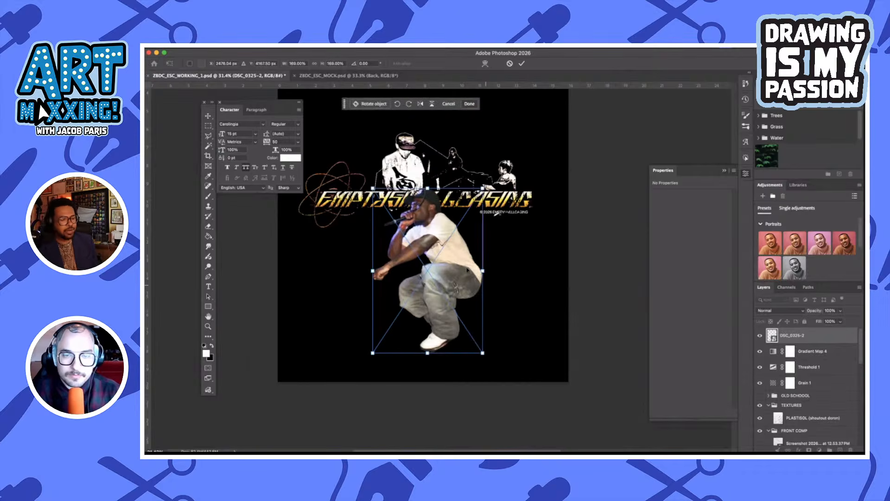
{"action": "left_click", "coordinate": [522, 64]}
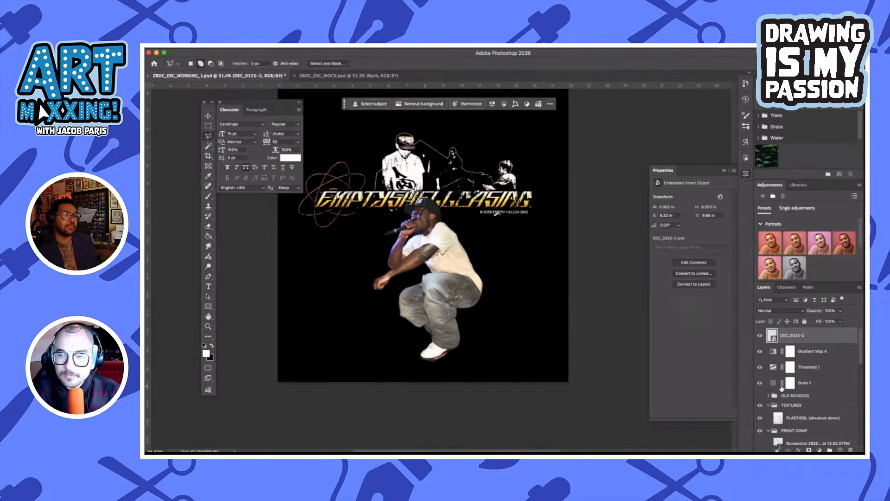
Collapse the TEXTURES and FRONT COMP groups and move Gradient Map 4, Threshold 1 and Grain 1 below the OLD SCHOOL group
{"action": "scroll", "coordinate": [823, 368], "scroll_direction": "down", "scroll_amount": 2}
{"action": "scroll", "coordinate": [817, 373], "scroll_direction": "up", "scroll_amount": 2}
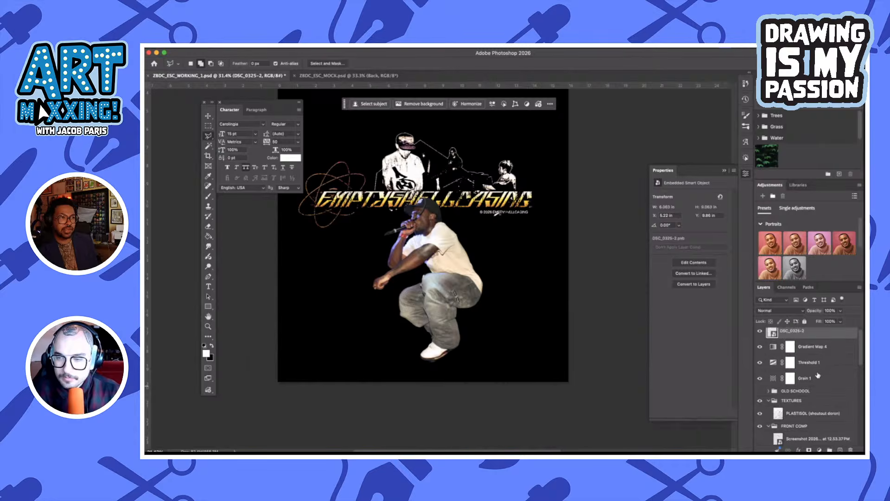
{"action": "left_click", "coordinate": [819, 378]}
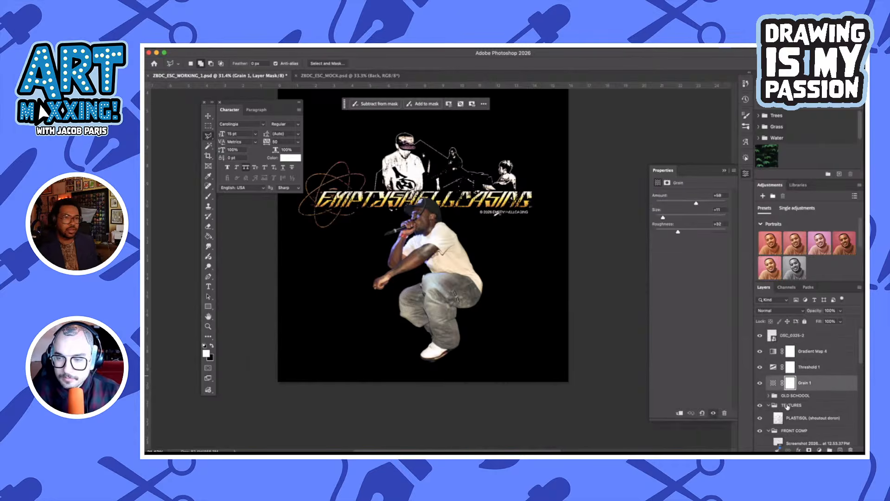
{"action": "left_click", "coordinate": [760, 396]}
{"action": "left_click", "coordinate": [760, 396]}
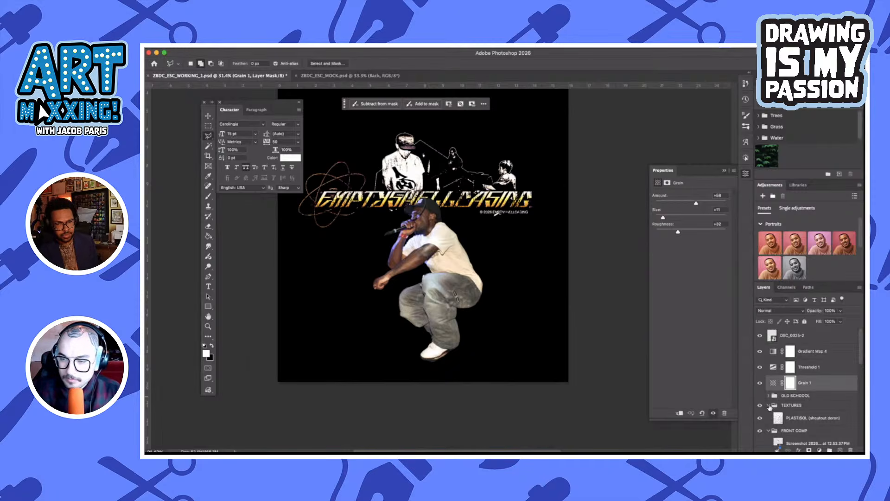
{"action": "left_click", "coordinate": [769, 405]}
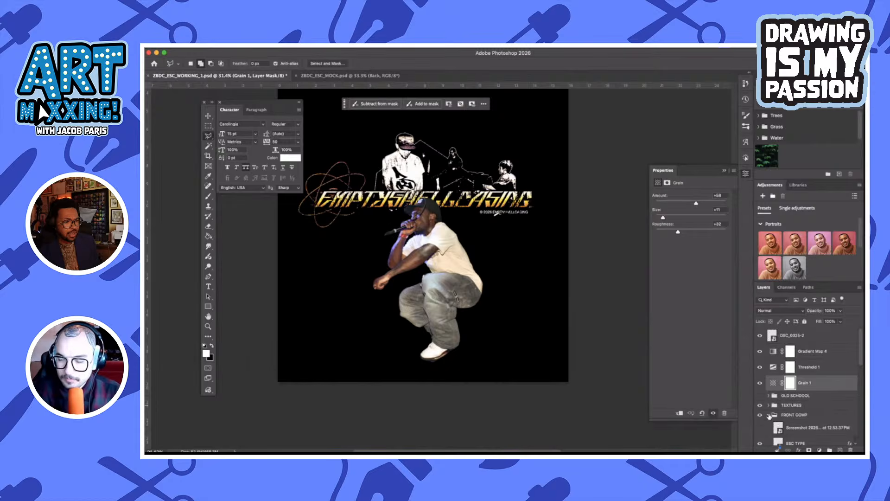
{"action": "left_click", "coordinate": [769, 415]}
{"action": "left_click", "coordinate": [822, 356], "text": "shift"}
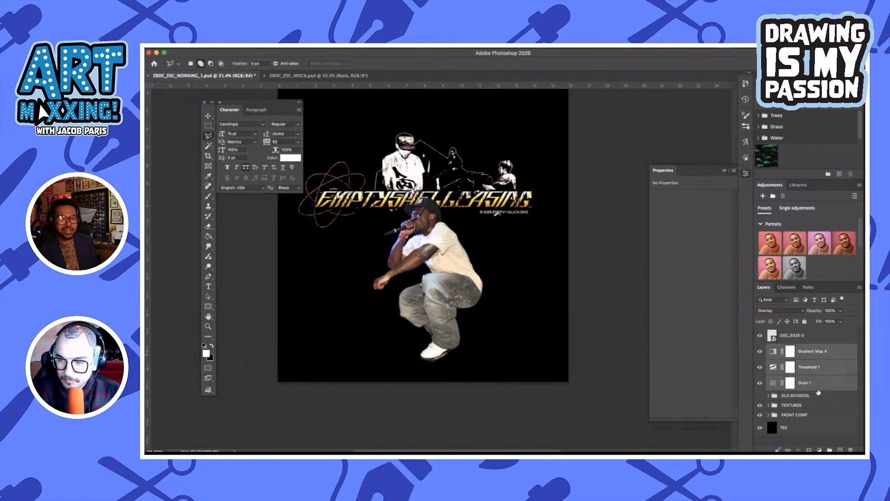
{"action": "left_click_drag", "start_coordinate": [819, 392], "coordinate": [815, 401]}
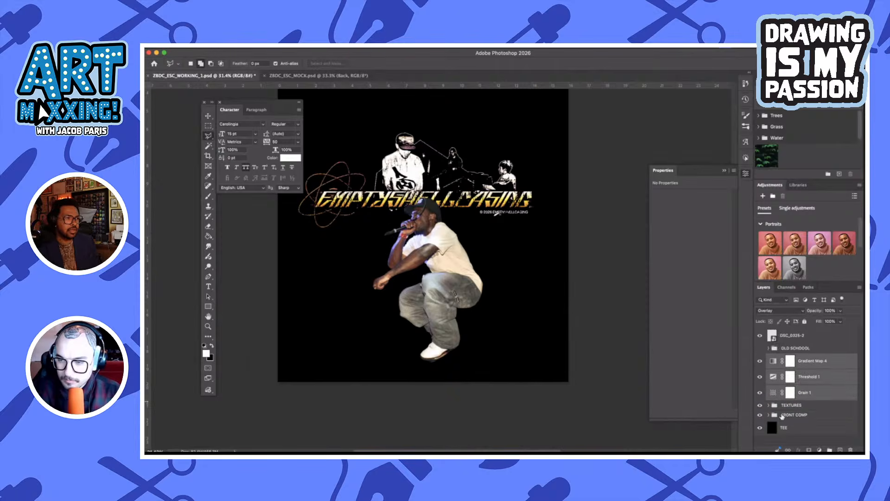
Duplicate the FRONT COMP group, keep it collapsed and hide the lower original
{"action": "left_click", "coordinate": [770, 415]}
{"action": "scroll", "coordinate": [791, 413], "scroll_direction": "down", "scroll_amount": 3}
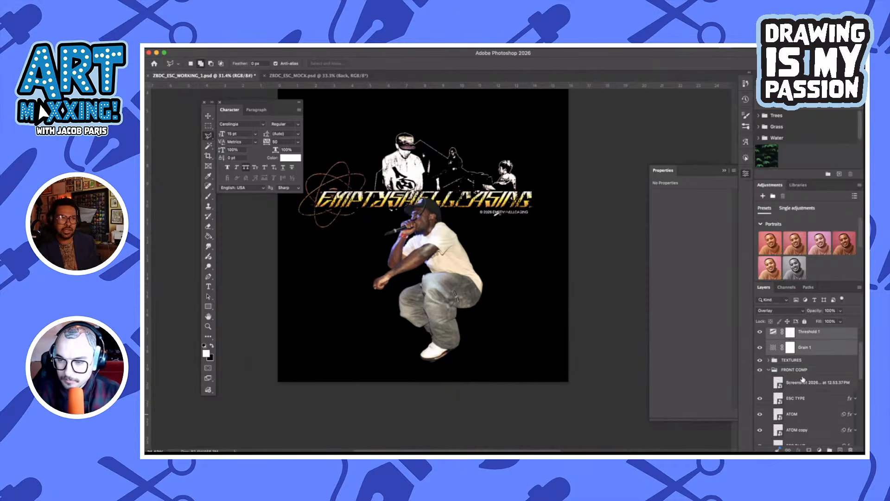
{"action": "left_click", "coordinate": [814, 371]}
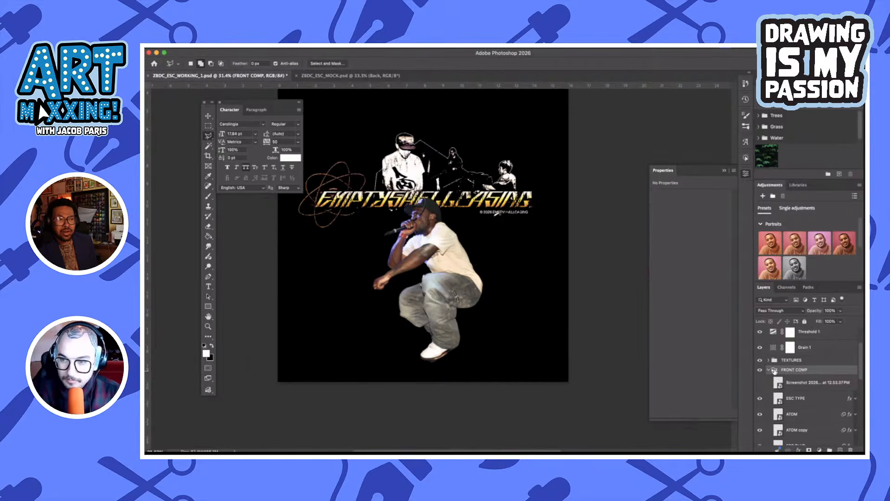
{"action": "scroll", "coordinate": [768, 371], "scroll_direction": "up", "scroll_amount": 3}
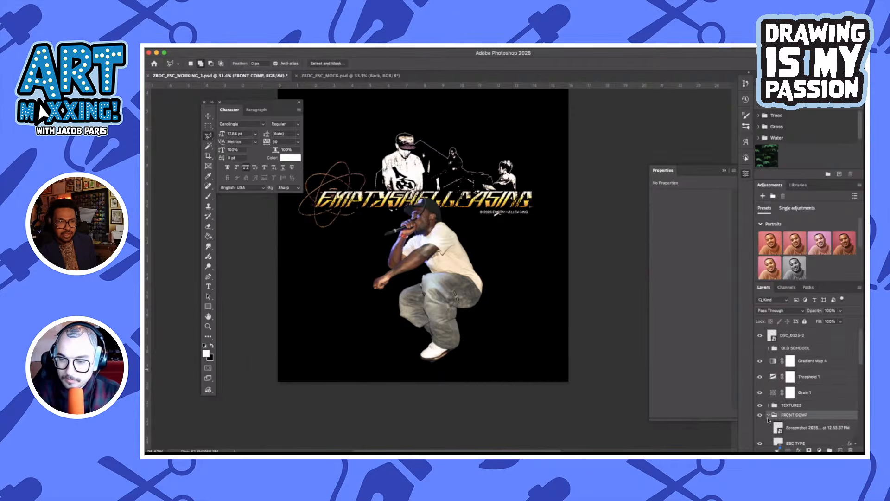
{"action": "left_click", "coordinate": [769, 415]}
{"action": "left_click", "coordinate": [760, 425]}
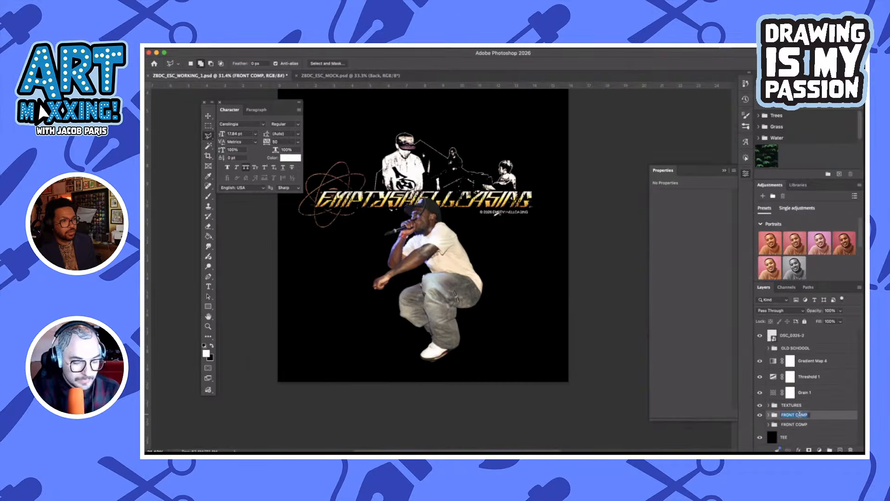
Rename the upper, visible FRONT COMP group as FRONT
{"action": "type", "text": "BACK"}
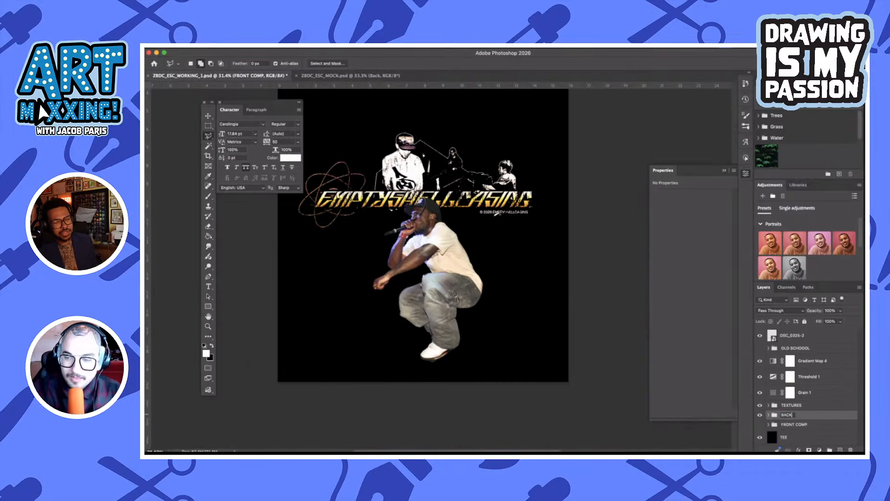
{"action": "key", "text": "BackSpace"}
{"action": "key", "text": "BackSpace"}
{"action": "key", "text": "BackSpace"}
{"action": "key", "text": "BackSpace"}
{"action": "type", "text": "FRONT"}
{"action": "key", "text": "Return"}
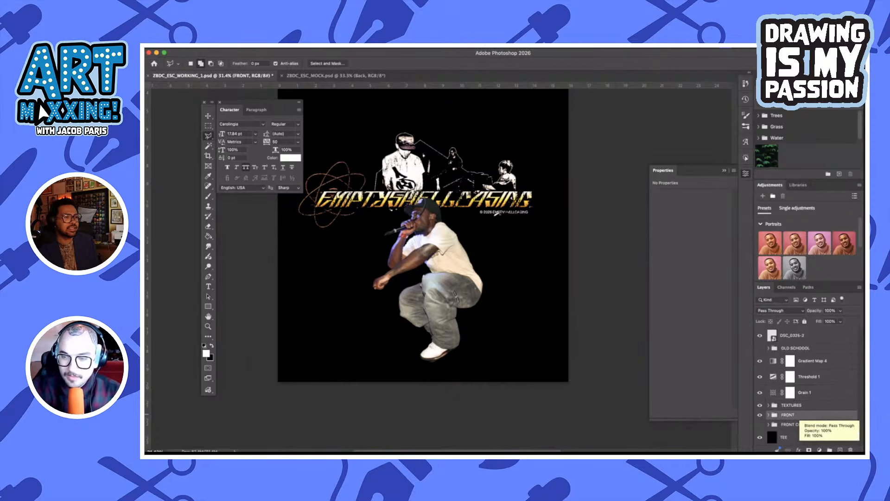
Rename the hidden lower FRONT COMP group as BACK
{"action": "double_click", "coordinate": [794, 425]}
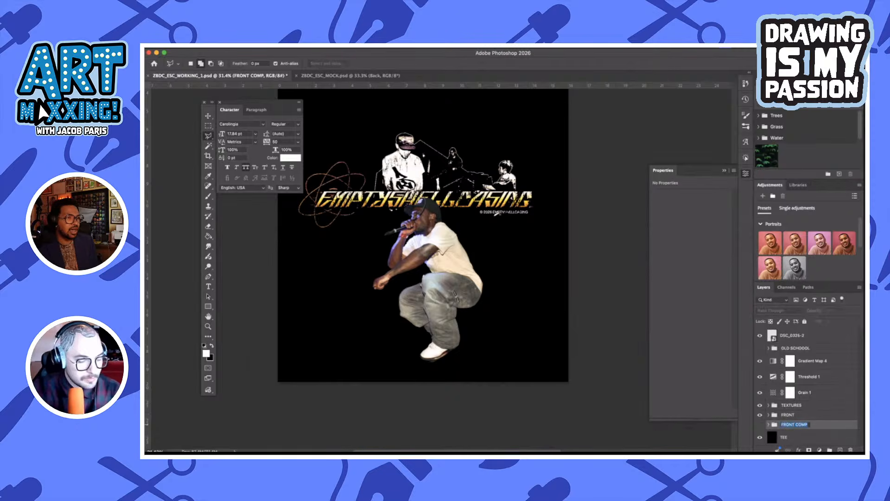
{"action": "type", "text": "ABA"}
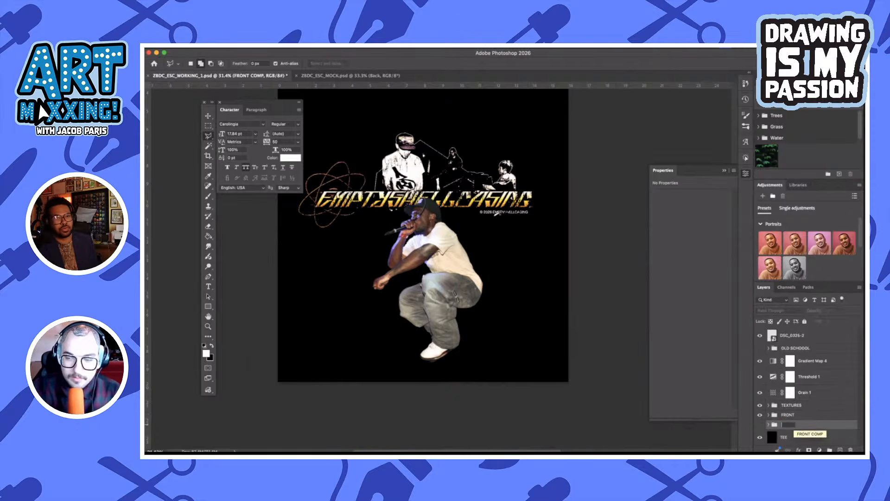
{"action": "type", "text": "K"}
{"action": "key", "text": "Return"}
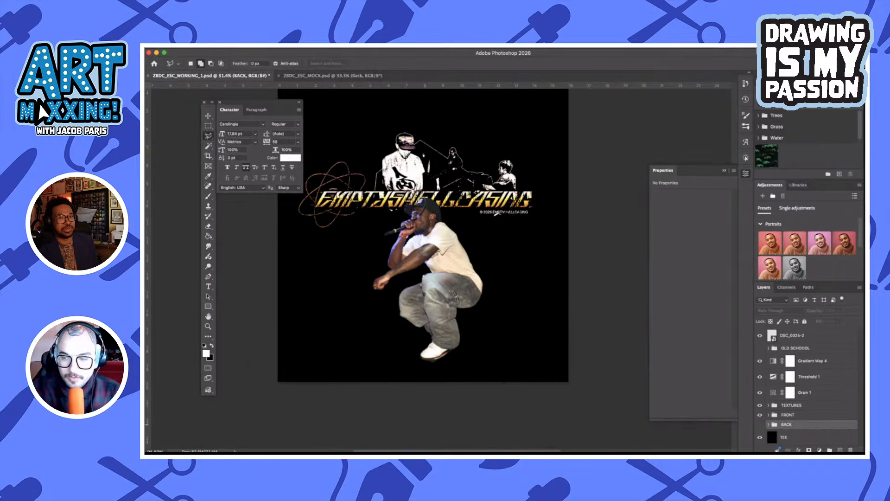
Make the BACK group visible and check its layers
{"action": "left_click", "coordinate": [768, 425]}
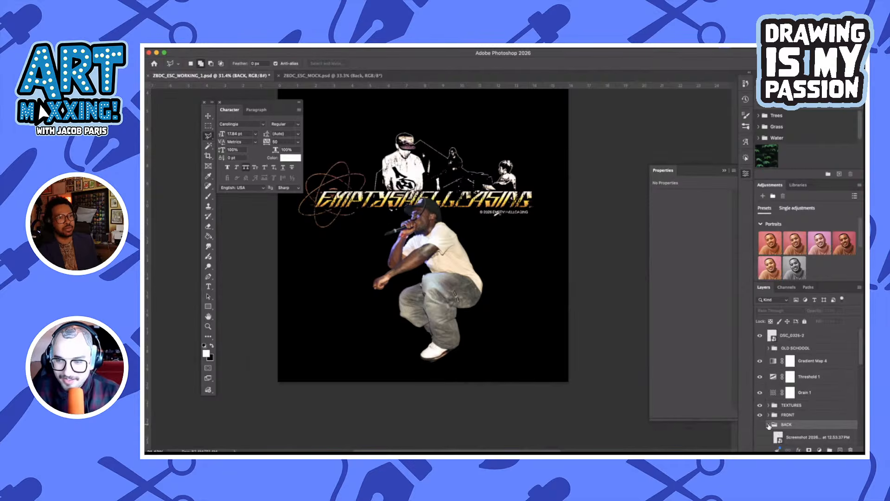
{"action": "scroll", "coordinate": [769, 426], "scroll_direction": "down", "scroll_amount": 1}
{"action": "left_click", "coordinate": [760, 433]}
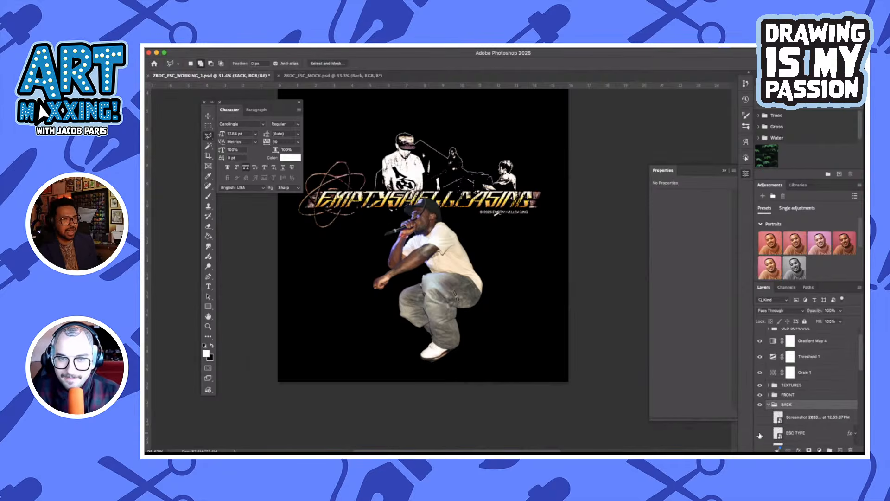
{"action": "left_click", "coordinate": [770, 405]}
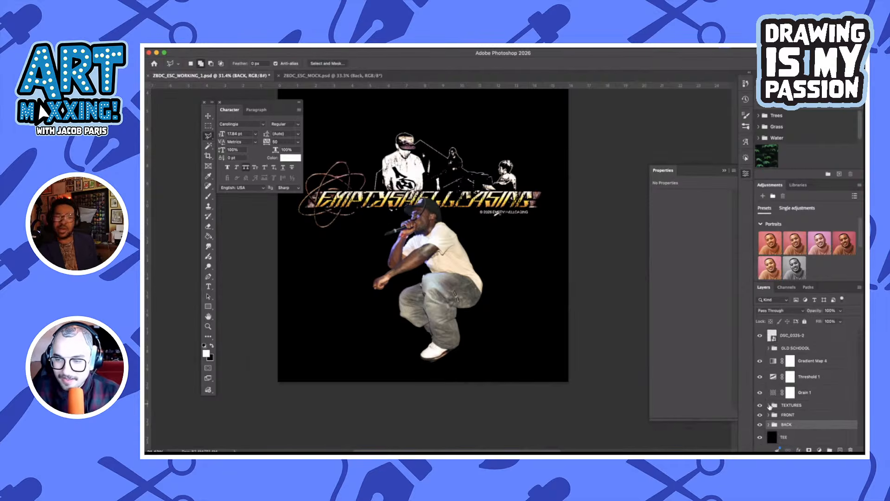
Delete the Screenshot, ESC TYPE, ATOM, ATOM copy and ESC BLUR layers from the FRONT group
{"action": "left_click", "coordinate": [769, 415]}
{"action": "scroll", "coordinate": [783, 380], "scroll_direction": "down", "scroll_amount": 4}
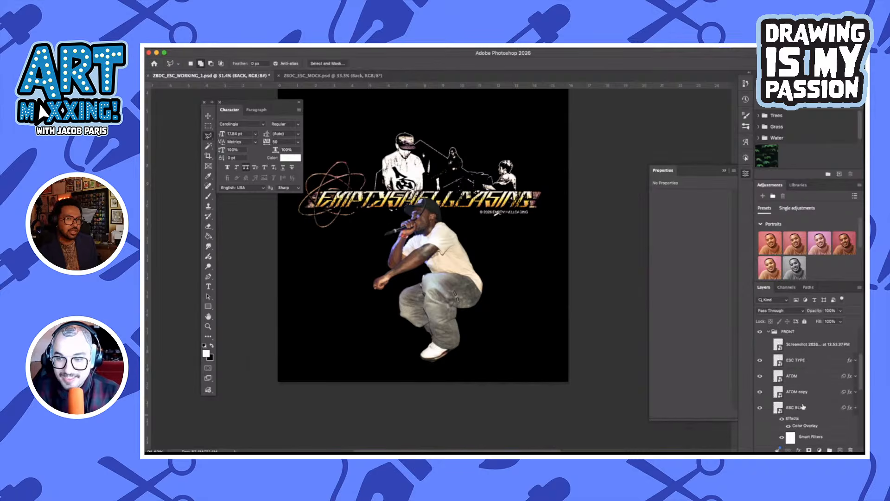
{"action": "left_click", "coordinate": [805, 344]}
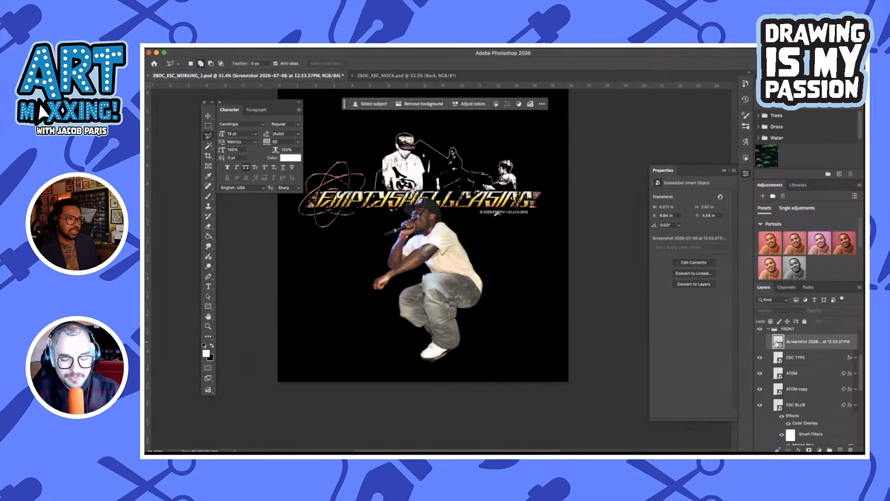
{"action": "key", "text": "BackSpace"}
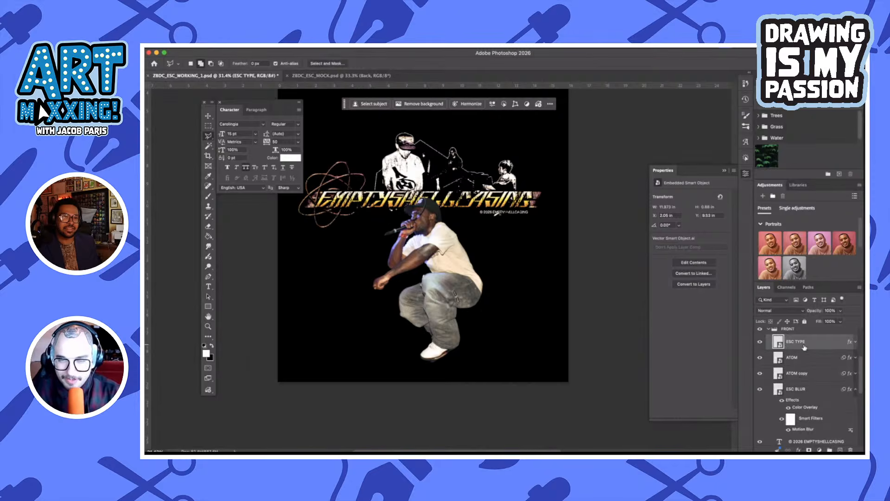
{"action": "key", "text": "BackSpace"}
{"action": "key", "text": "BackSpace"}
{"action": "key", "text": "BackSpace"}
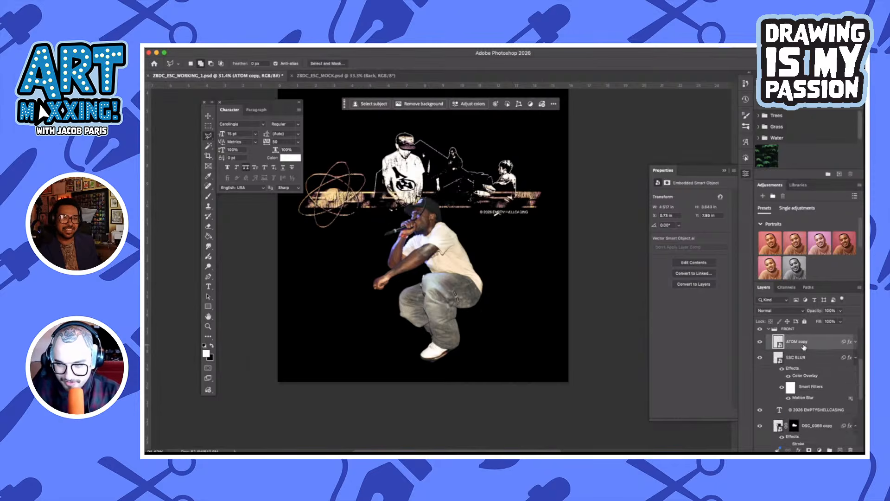
{"action": "key", "text": "BackSpace"}
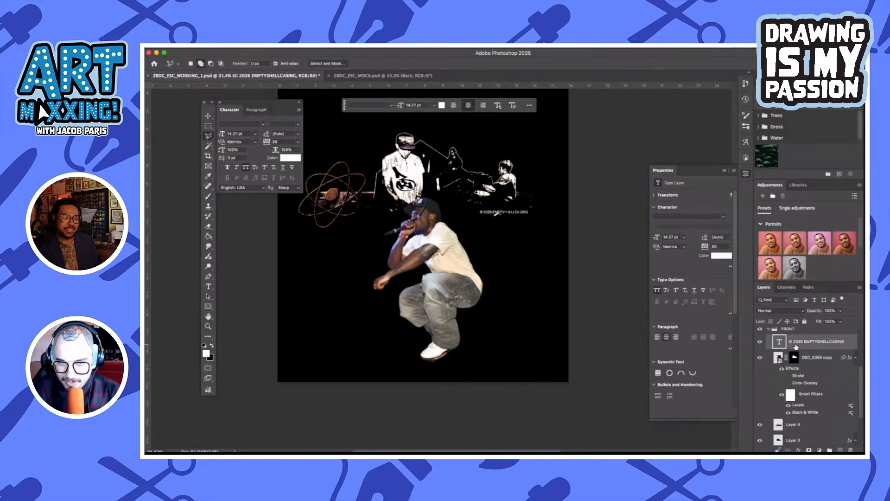
Hide the © 2026 EMPTYSHELLCASING text layer and delete DSC_0369 copy and Layer 4 from the FRONT group
{"action": "left_click", "coordinate": [760, 342]}
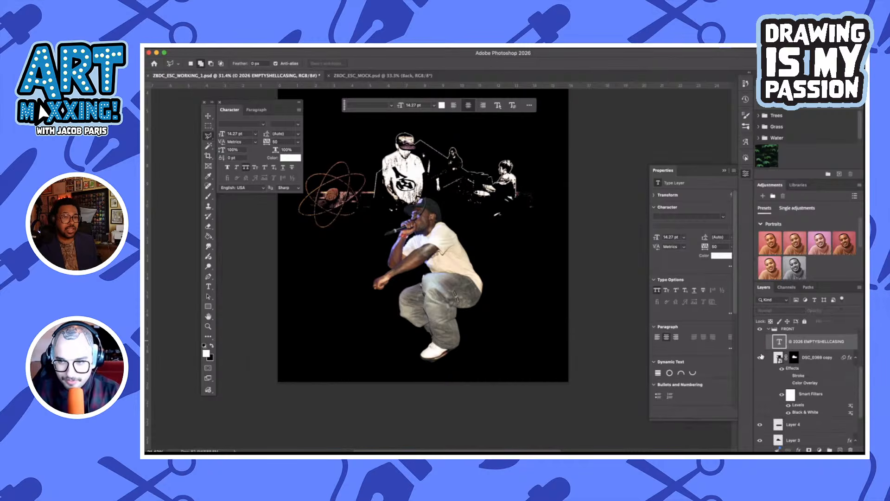
{"action": "left_click", "coordinate": [764, 360]}
{"action": "key", "text": "BackSpace"}
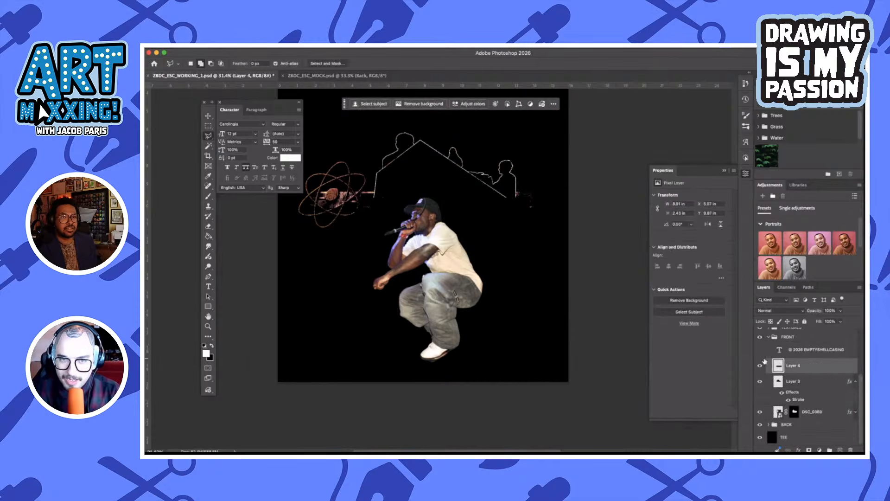
{"action": "key", "text": "BackSpace"}
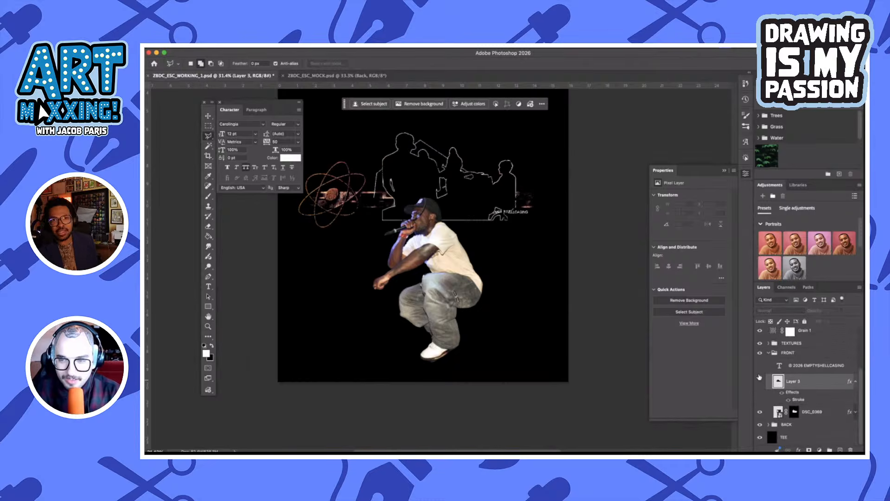
Hide Layer 3, DSC_0369 and the BACK group, and move DSC_0369 to the top of the FRONT group
{"action": "left_click", "coordinate": [760, 378]}
{"action": "left_click", "coordinate": [760, 378]}
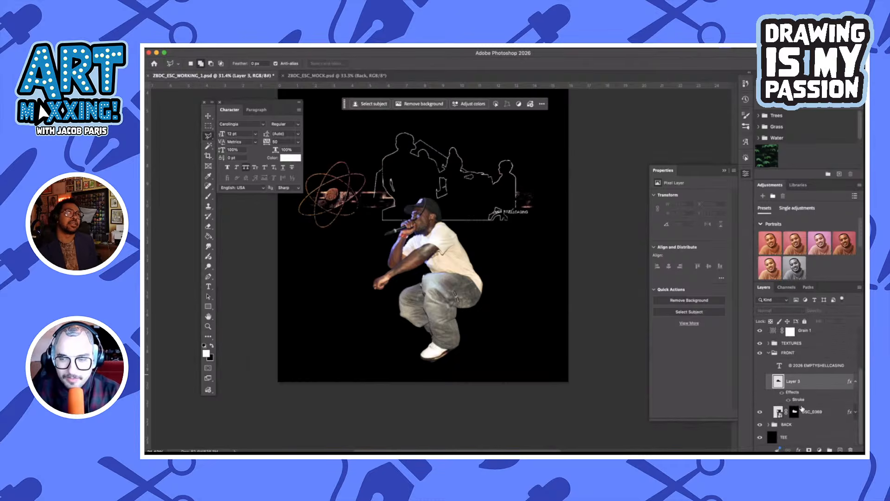
{"action": "left_click", "coordinate": [760, 412]}
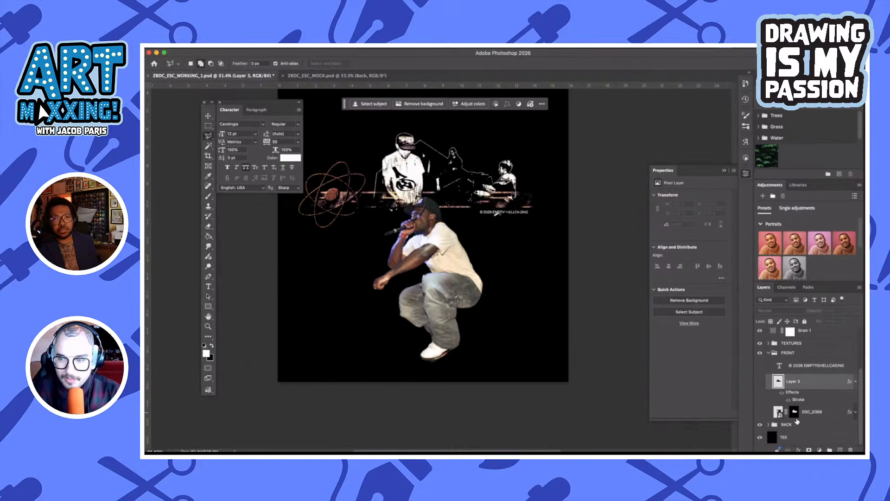
{"action": "scroll", "coordinate": [800, 421], "scroll_direction": "up", "scroll_amount": 1}
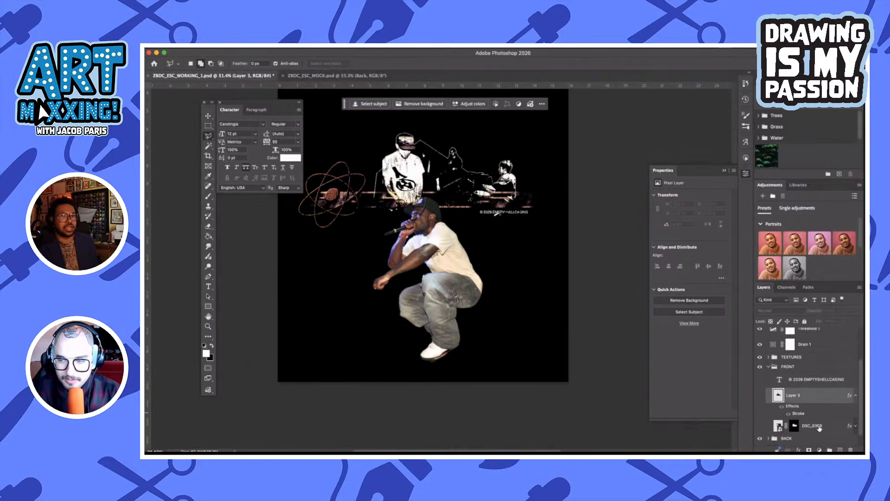
{"action": "left_click", "coordinate": [760, 440]}
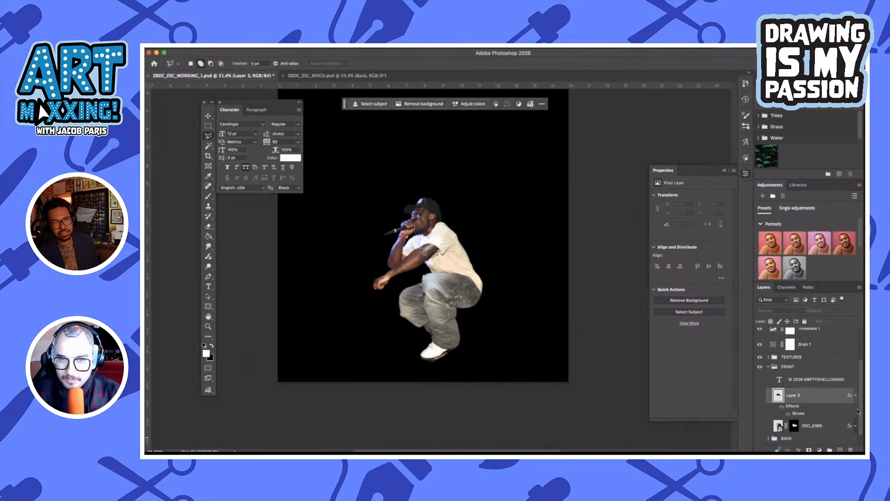
{"action": "left_click_drag", "start_coordinate": [823, 426], "coordinate": [824, 373]}
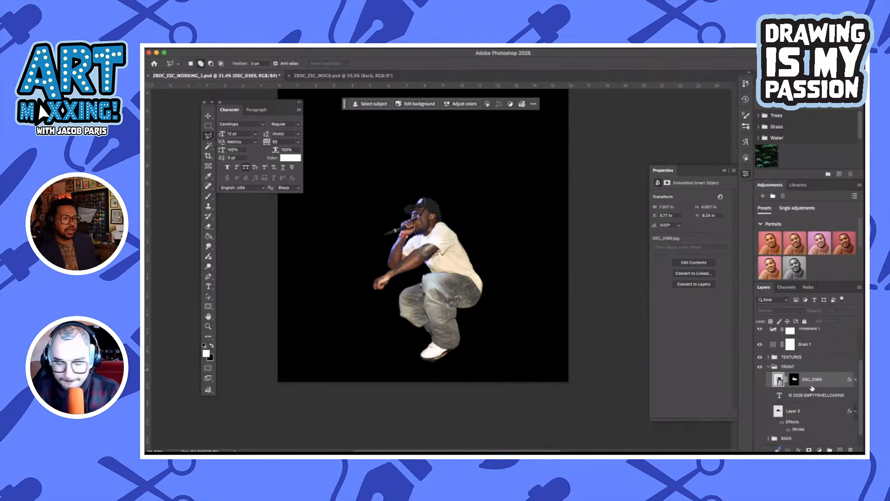
Place DSC_0325-2 at the top of the FRONT group and shift the singer up to about Y 5.47 in
{"action": "scroll", "coordinate": [812, 387], "scroll_direction": "up", "scroll_amount": 4}
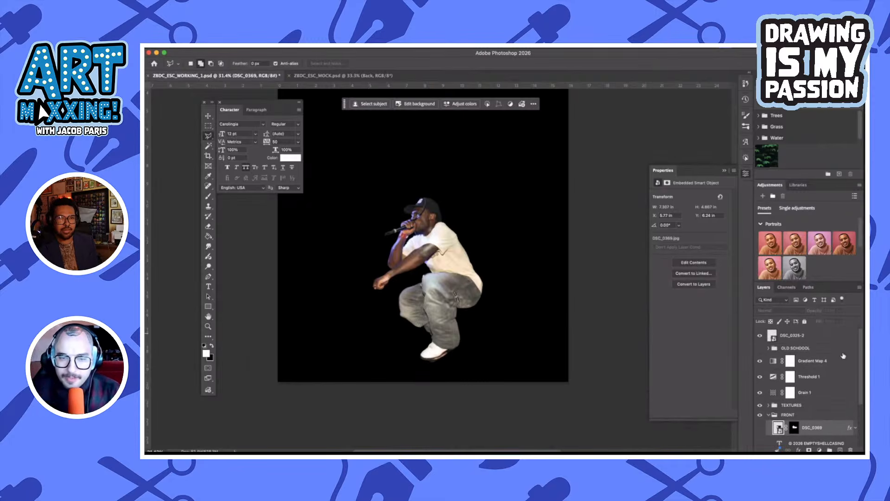
{"action": "left_click_drag", "start_coordinate": [827, 335], "coordinate": [799, 420]}
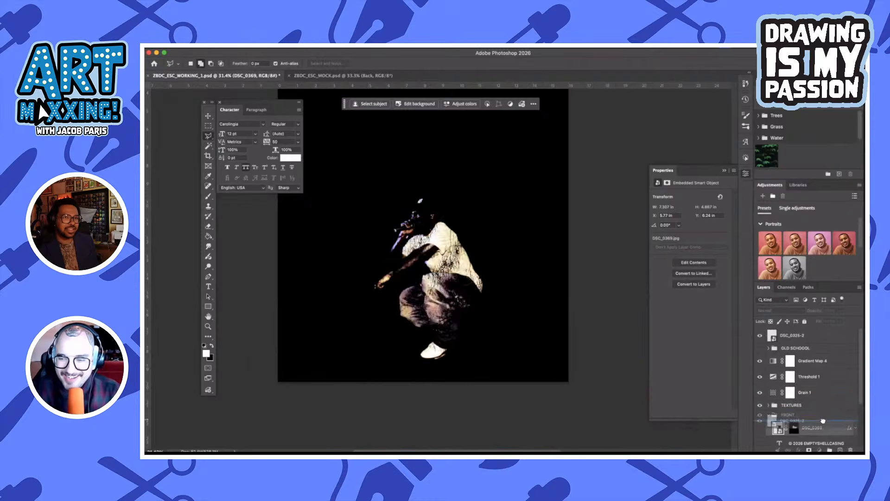
{"action": "key", "text": "v"}
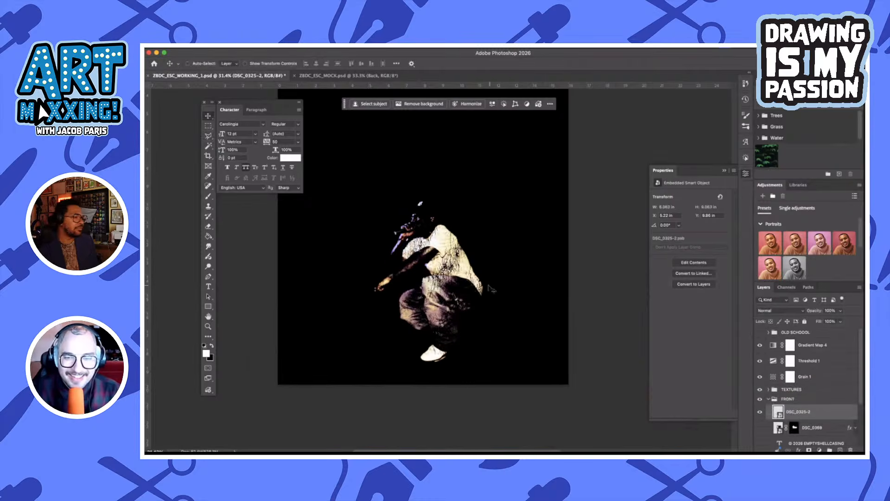
{"action": "left_click_drag", "start_coordinate": [491, 287], "coordinate": [488, 228]}
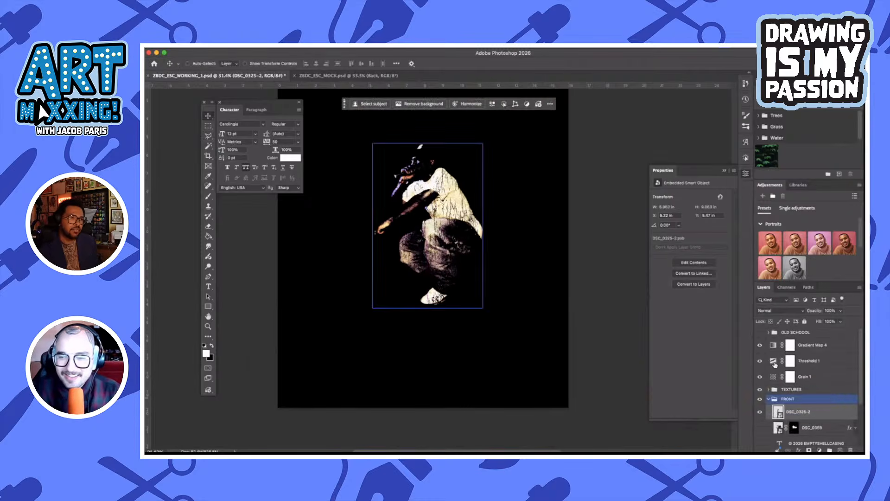
Hide the Gradient Map 4 adjustment and the TEXTURES group
{"action": "left_click", "coordinate": [766, 347]}
{"action": "left_click", "coordinate": [760, 345]}
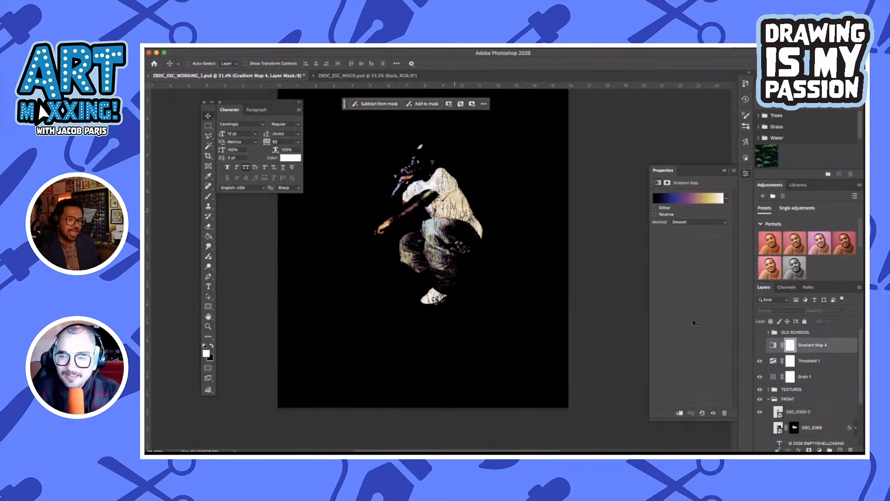
{"action": "scroll", "coordinate": [461, 220], "scroll_direction": "up", "scroll_amount": 3}
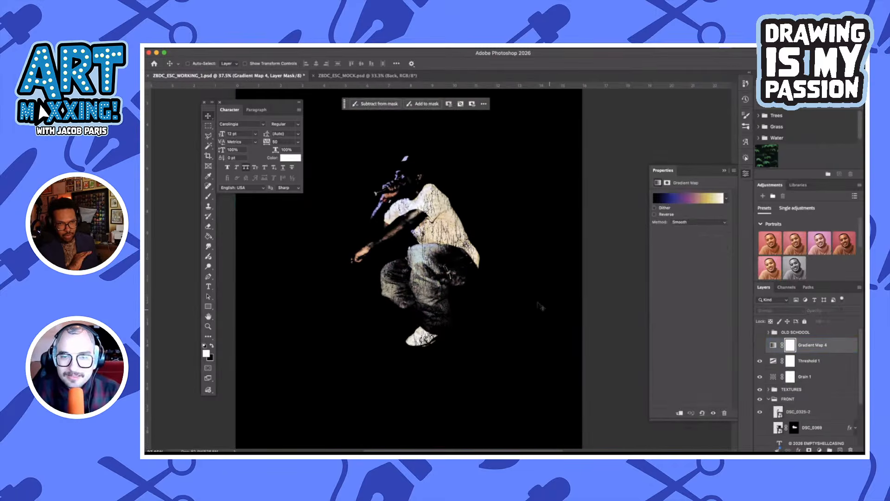
{"action": "scroll", "coordinate": [807, 378], "scroll_direction": "down", "scroll_amount": 3}
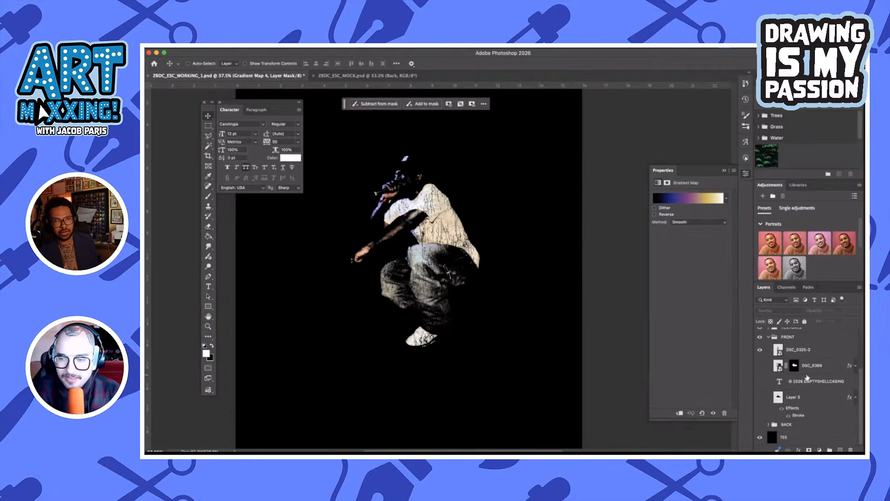
{"action": "scroll", "coordinate": [807, 377], "scroll_direction": "up", "scroll_amount": 1}
{"action": "left_click", "coordinate": [761, 352]}
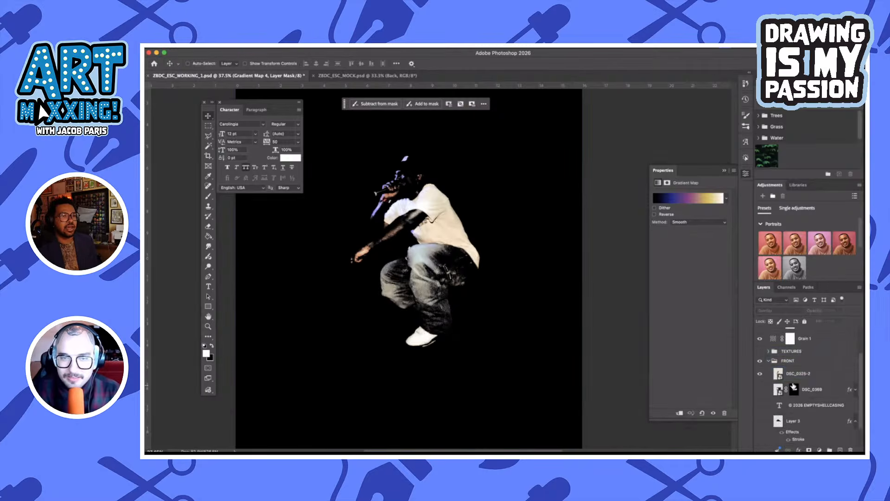
Apply a Color Overlay in white (ffffff) with Normal blend mode to the DSC_0325-2 layer
{"action": "left_click", "coordinate": [811, 374]}
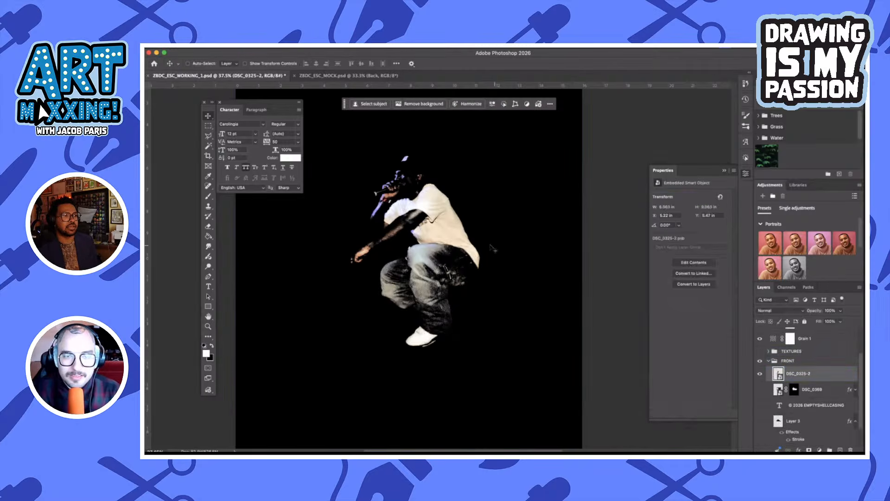
{"action": "double_click", "coordinate": [833, 375]}
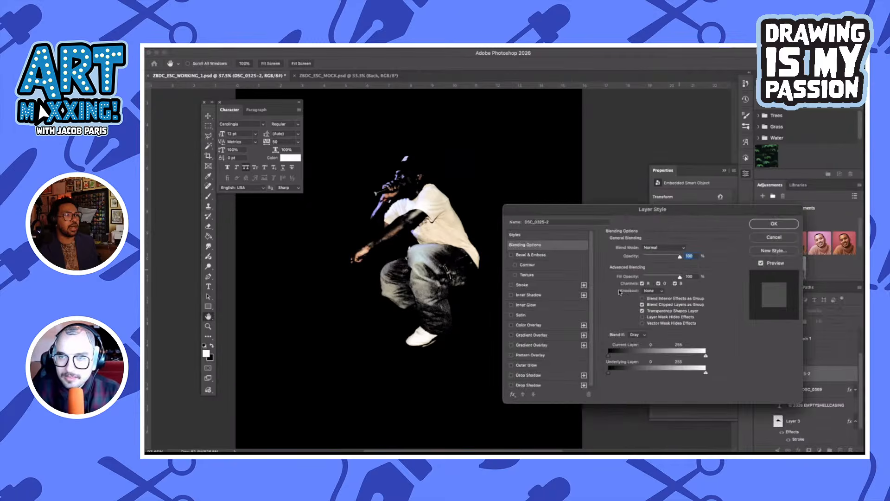
{"action": "left_click", "coordinate": [539, 316]}
{"action": "left_click", "coordinate": [512, 315]}
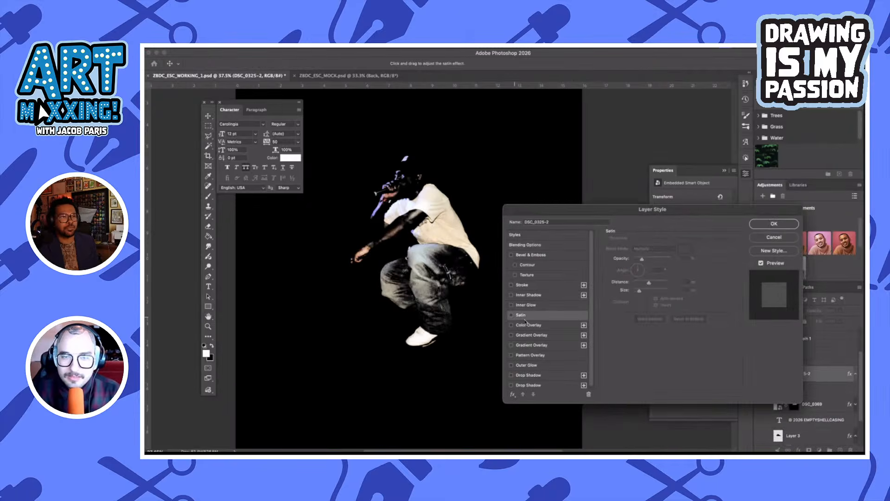
{"action": "left_click", "coordinate": [526, 324]}
{"action": "left_click", "coordinate": [684, 248]}
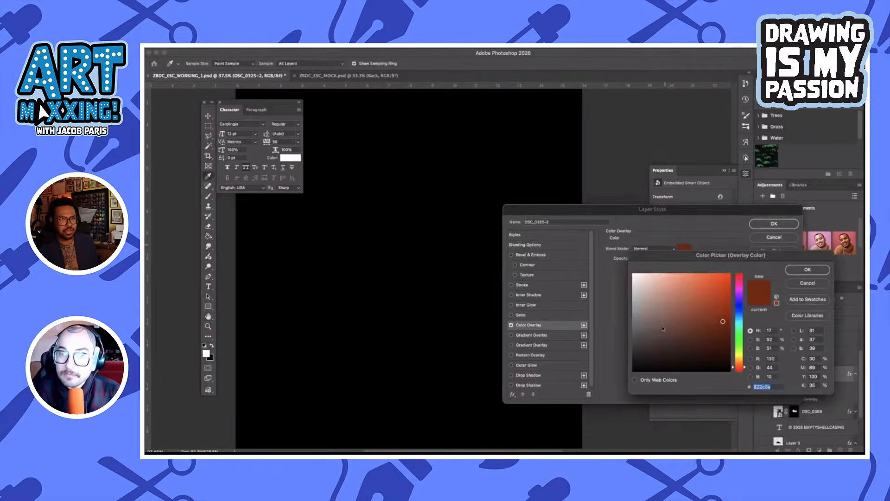
{"action": "type", "text": "ffffff"}
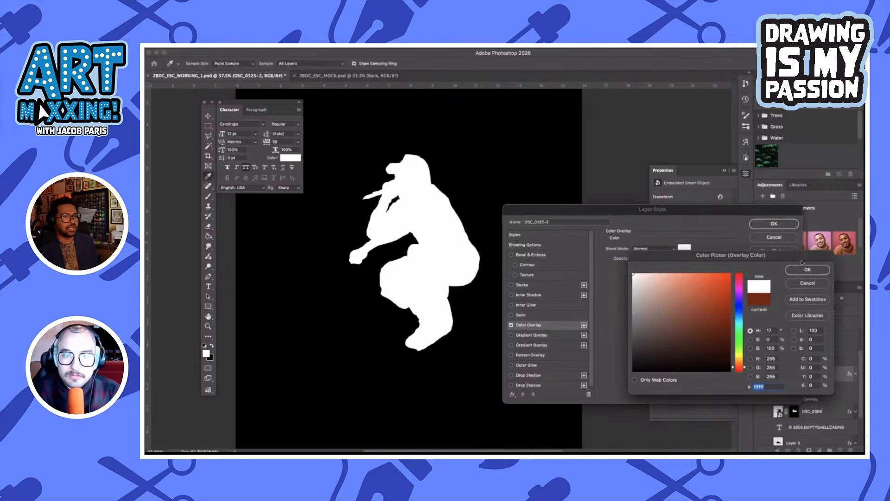
{"action": "left_click", "coordinate": [808, 268]}
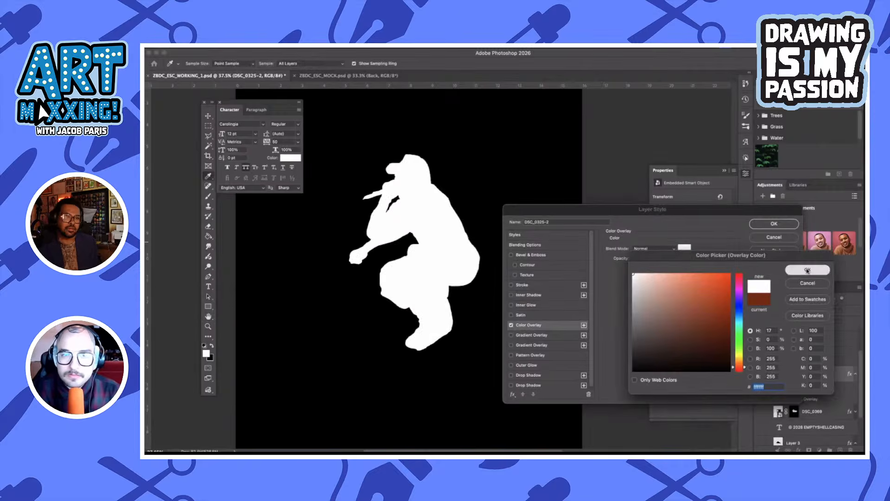
{"action": "left_click", "coordinate": [770, 225]}
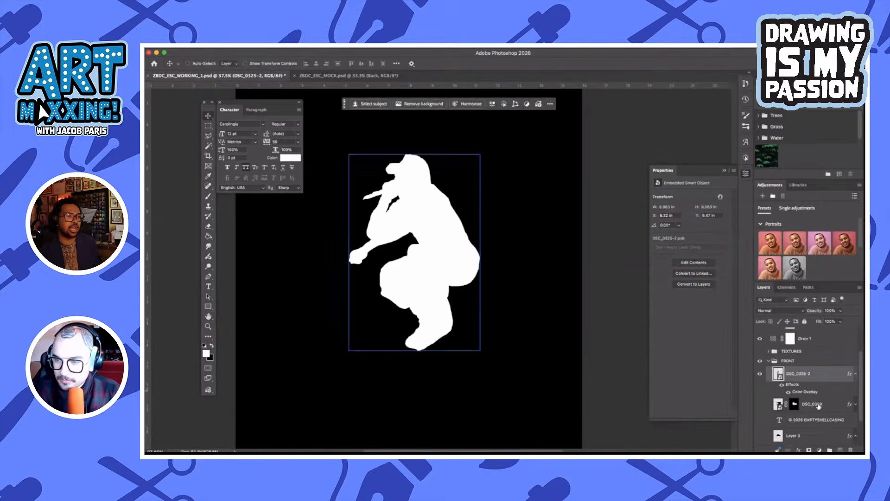
{"action": "scroll", "coordinate": [490, 273], "scroll_direction": "up", "scroll_amount": 1}
{"action": "scroll", "coordinate": [490, 274], "scroll_direction": "up", "scroll_amount": 1}
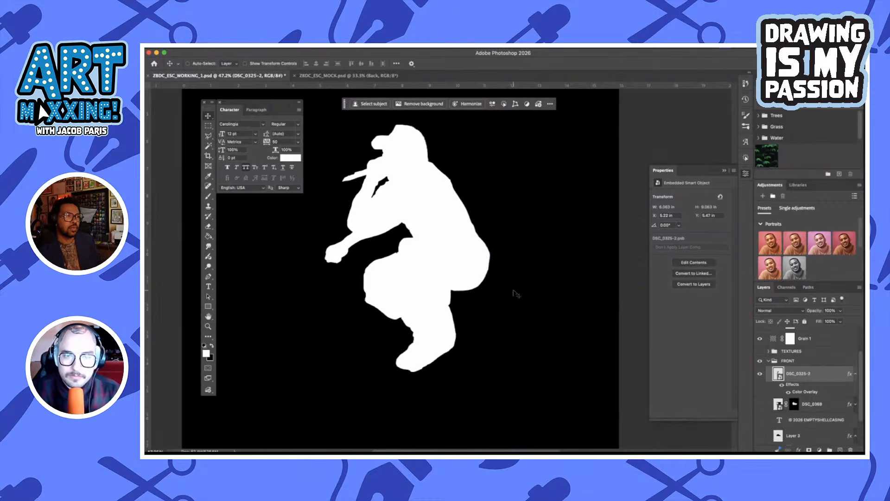
{"action": "scroll", "coordinate": [515, 293], "scroll_direction": "down", "scroll_amount": 2}
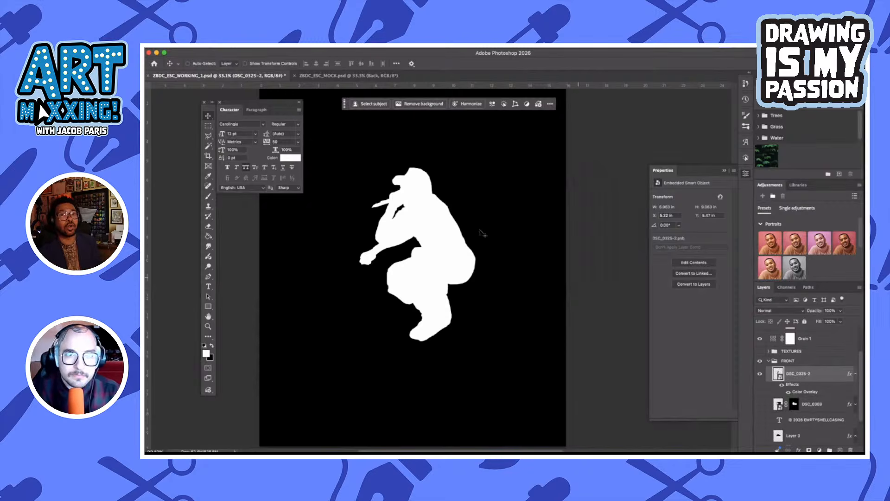
{"action": "left_click", "coordinate": [314, 46]}
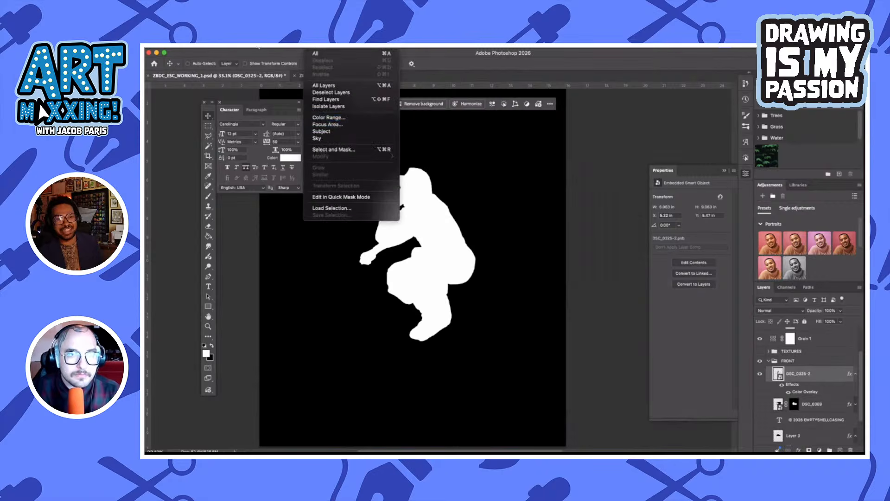
{"action": "mouse_move", "coordinate": [247, 50]}
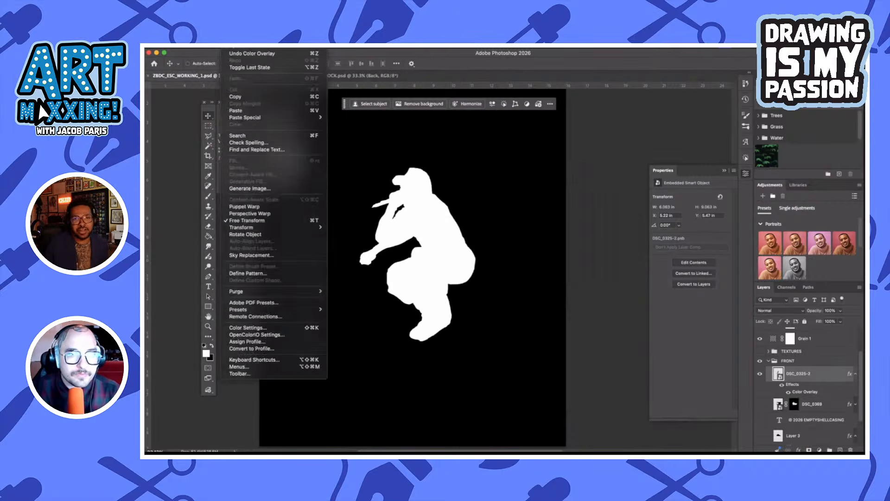
{"action": "left_click", "coordinate": [625, 309]}
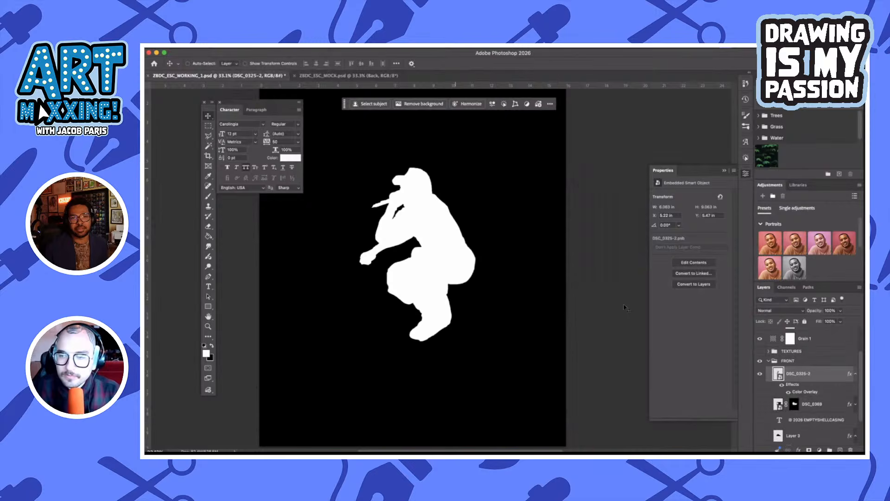
Select the white silhouette with Color Range, using inverted Shadows with Fuzziness 0% and Range 0
{"action": "left_click", "coordinate": [312, 48]}
{"action": "left_click", "coordinate": [338, 117]}
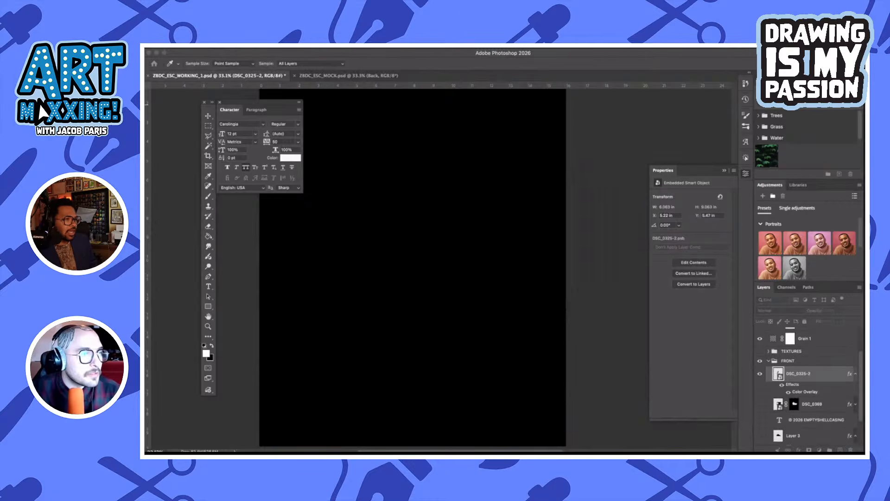
{"action": "left_click_drag", "start_coordinate": [281, 150], "coordinate": [504, 162]}
{"action": "left_click", "coordinate": [531, 176]}
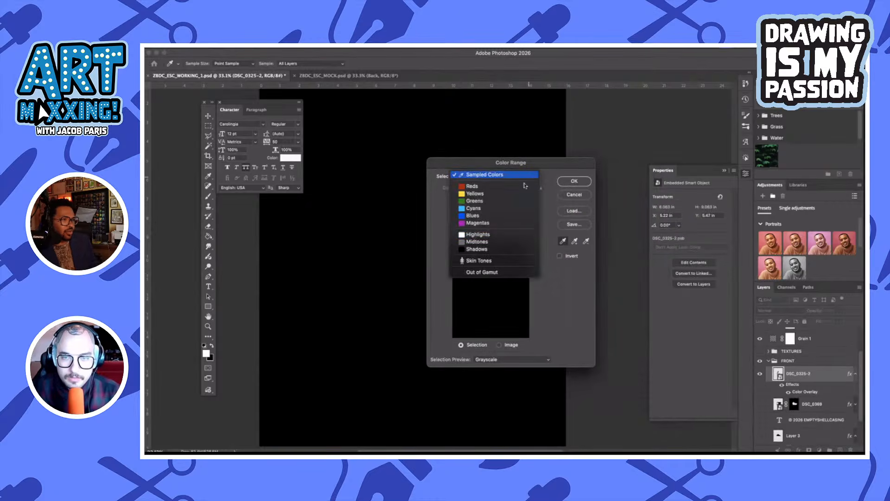
{"action": "left_click", "coordinate": [493, 249]}
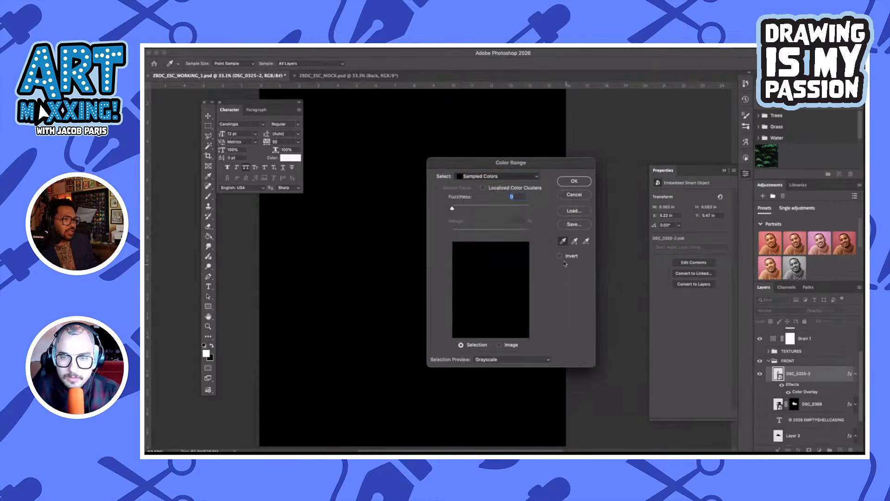
{"action": "left_click_drag", "start_coordinate": [467, 208], "coordinate": [420, 209]}
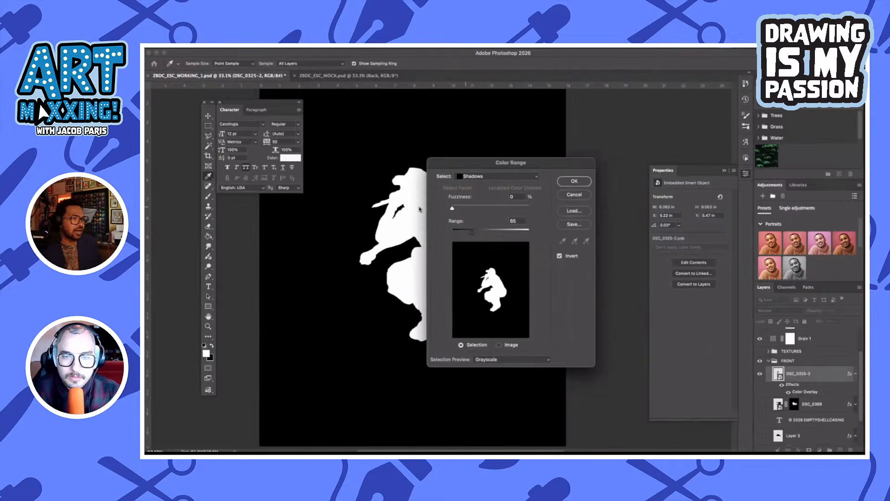
{"action": "left_click_drag", "start_coordinate": [472, 235], "coordinate": [396, 235]}
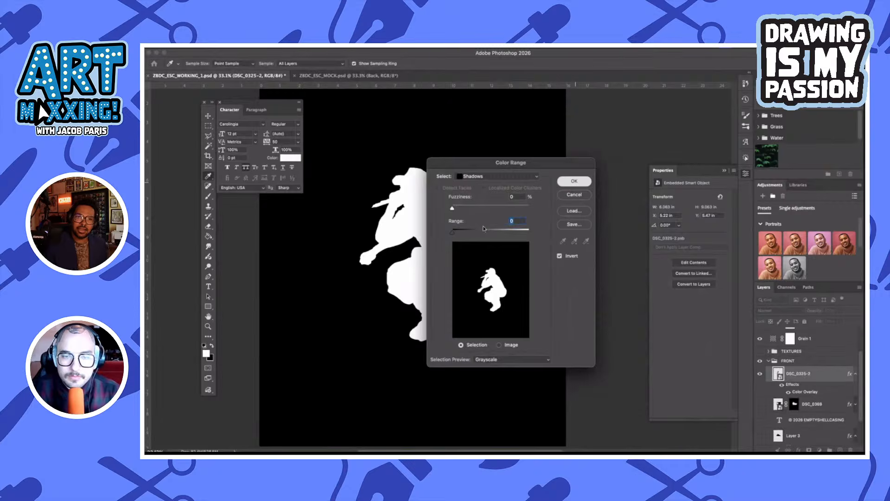
{"action": "key", "text": "Return"}
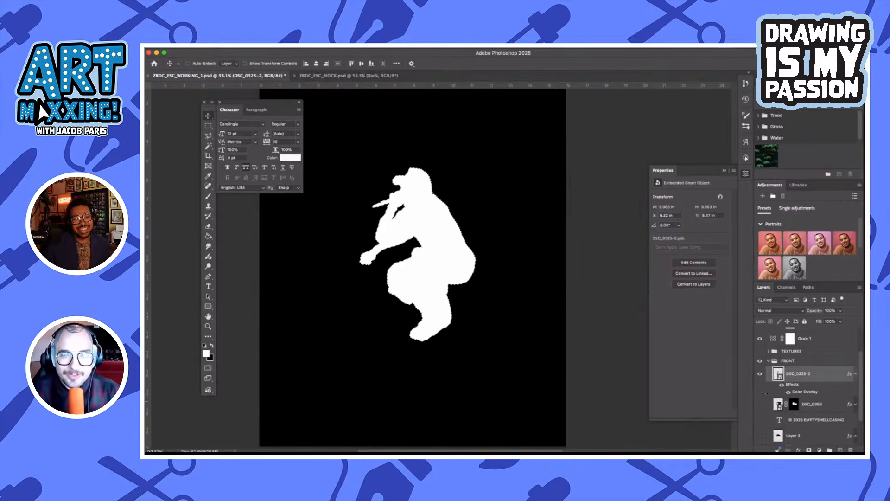
Make a work path from the silhouette selection and export it for Illustrator as ZBDC_ESC_JUMP.ai in the EMPTYSHELLCASING folder
{"action": "left_click", "coordinate": [810, 288]}
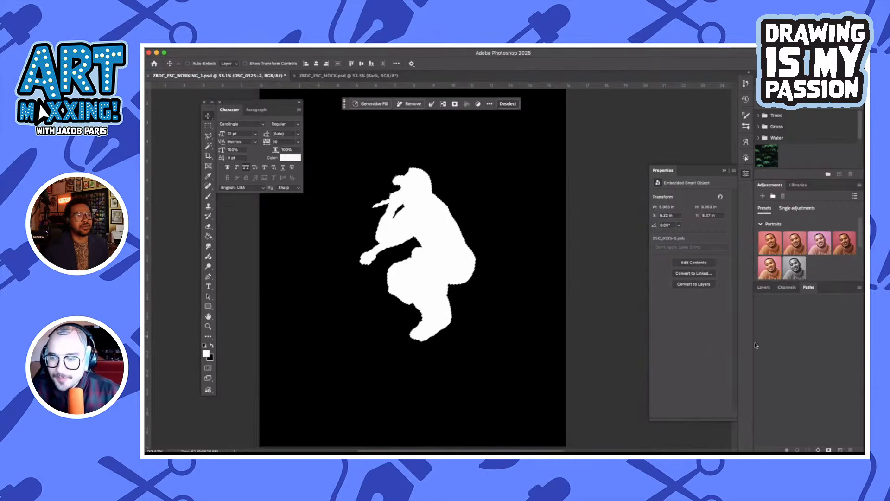
{"action": "left_click", "coordinate": [818, 450]}
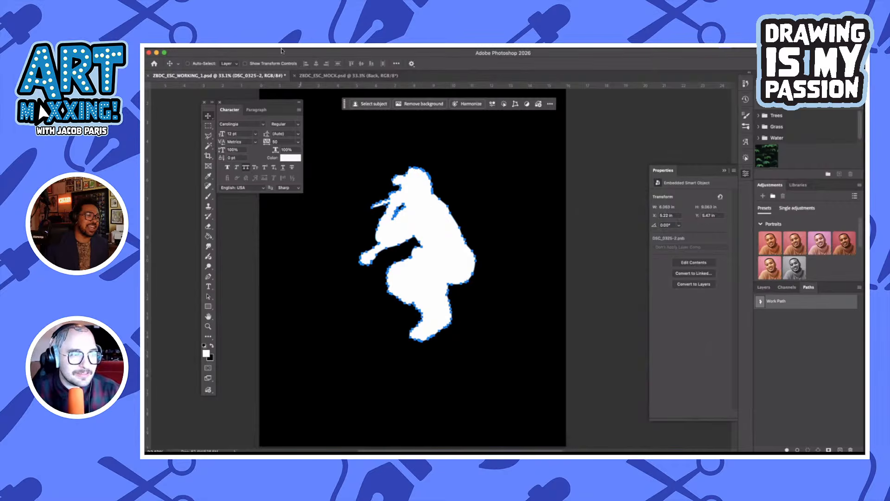
{"action": "left_click", "coordinate": [276, 49]}
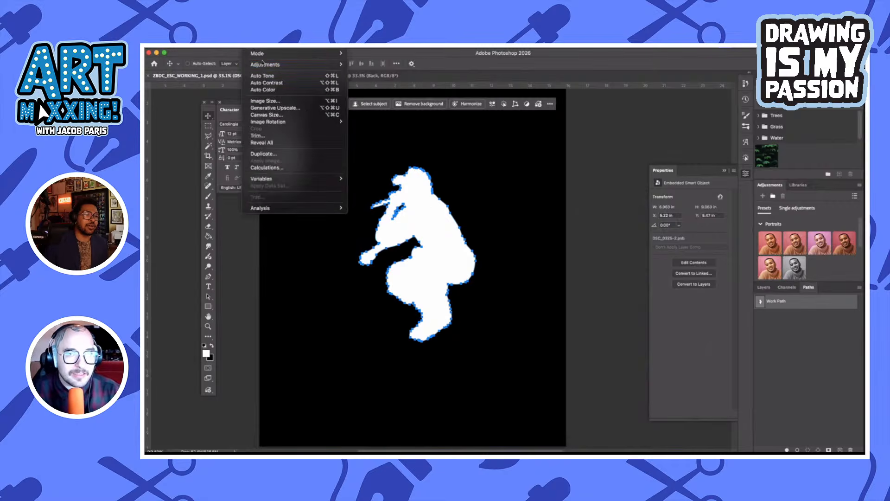
{"action": "mouse_move", "coordinate": [265, 66]}
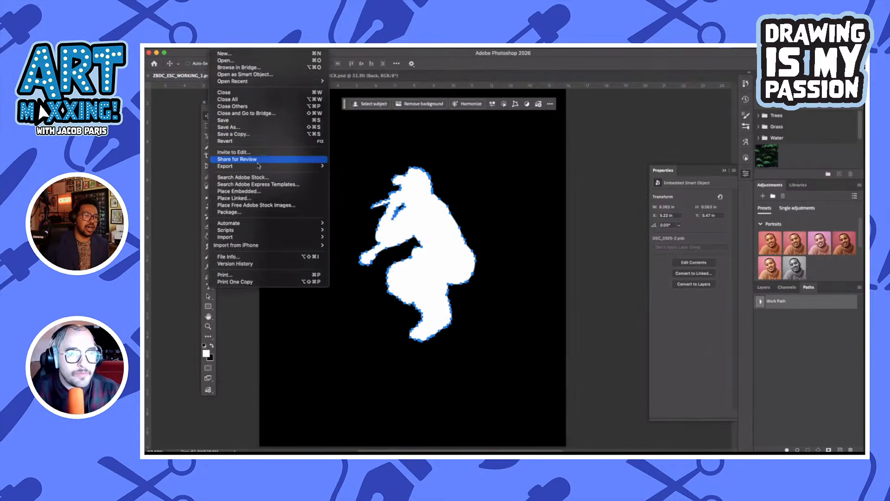
{"action": "mouse_move", "coordinate": [312, 167]}
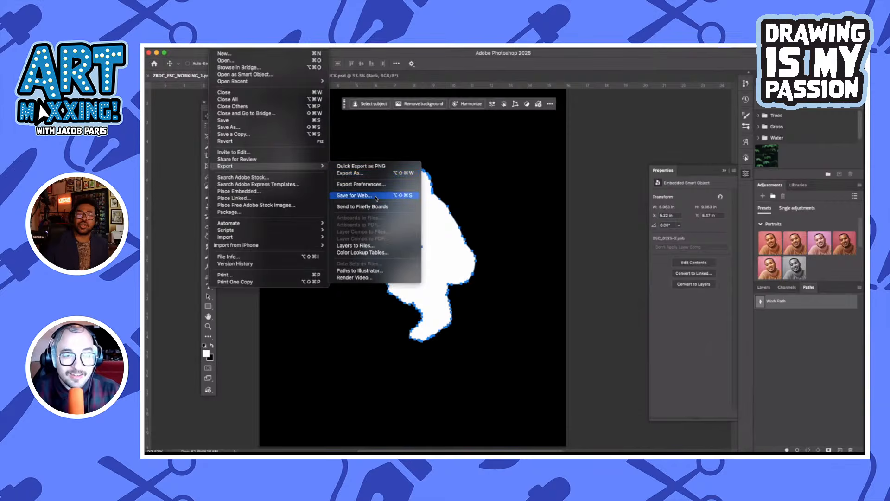
{"action": "left_click", "coordinate": [377, 270]}
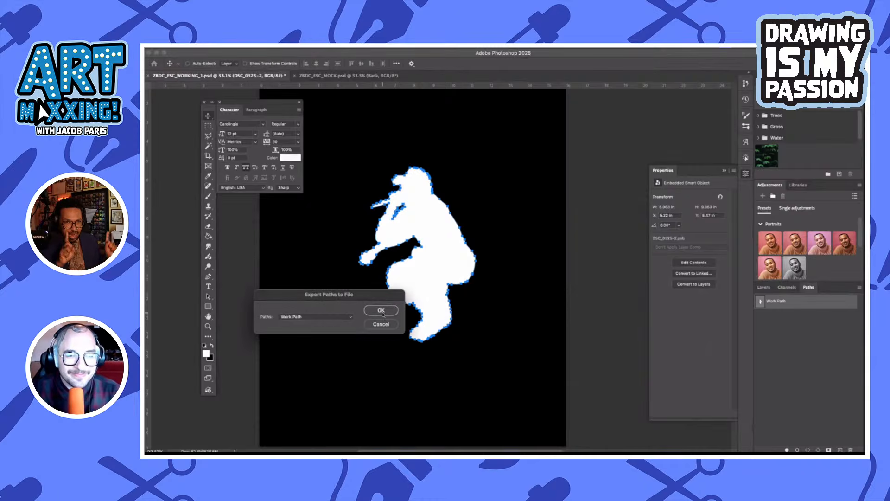
{"action": "left_click", "coordinate": [381, 311]}
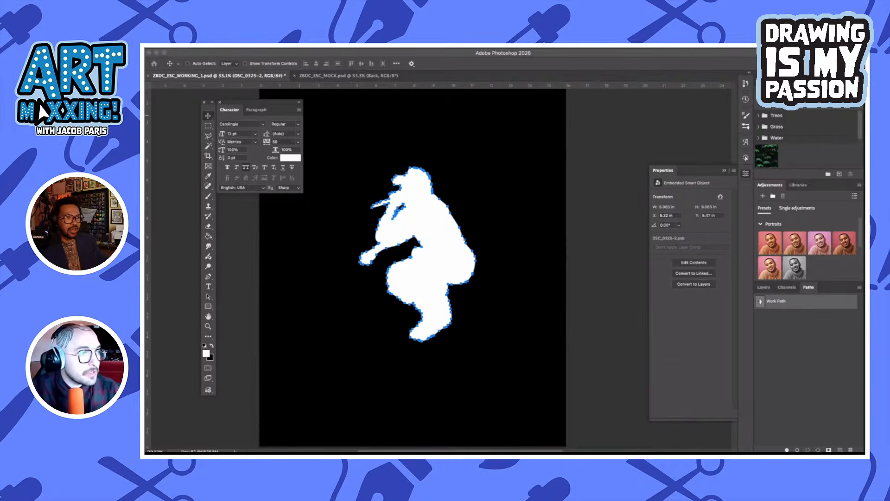
{"action": "left_click_drag", "start_coordinate": [145, 153], "coordinate": [464, 114]}
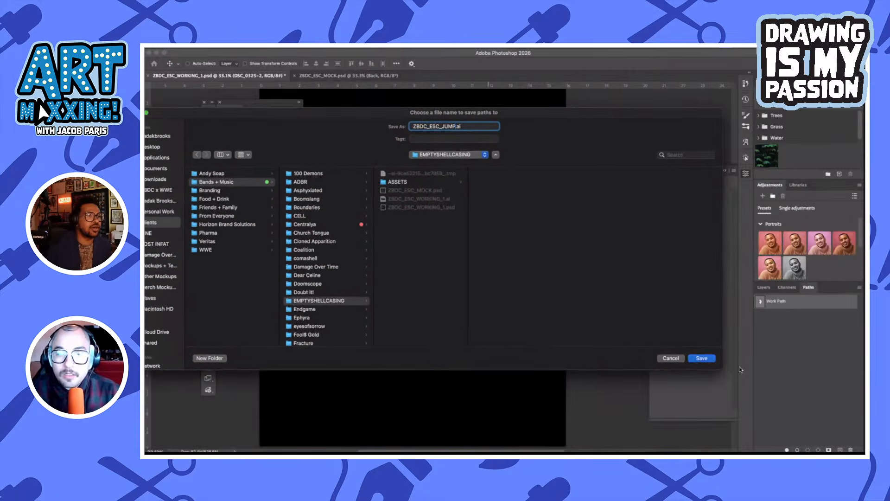
{"action": "left_click", "coordinate": [702, 359]}
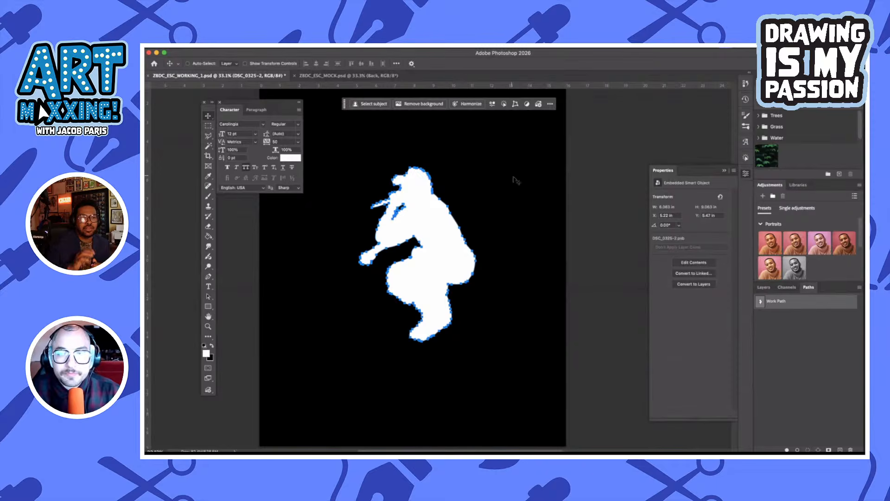
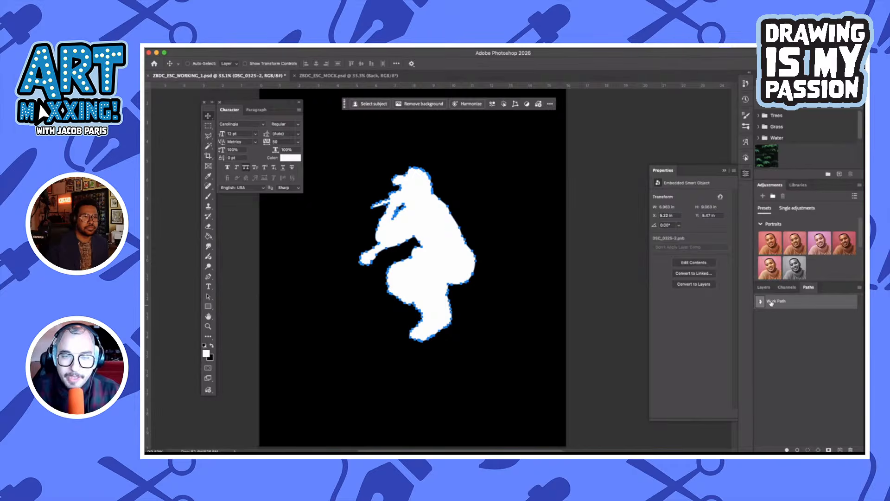
Export the figure's Work Path to Illustrator as ZBDC_ESC_JUMP.ai
{"action": "left_click", "coordinate": [210, 50]}
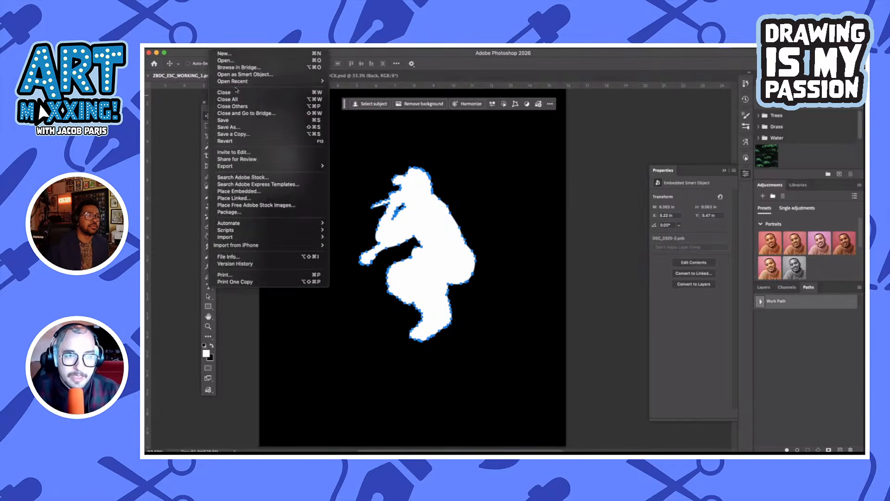
{"action": "mouse_move", "coordinate": [271, 167]}
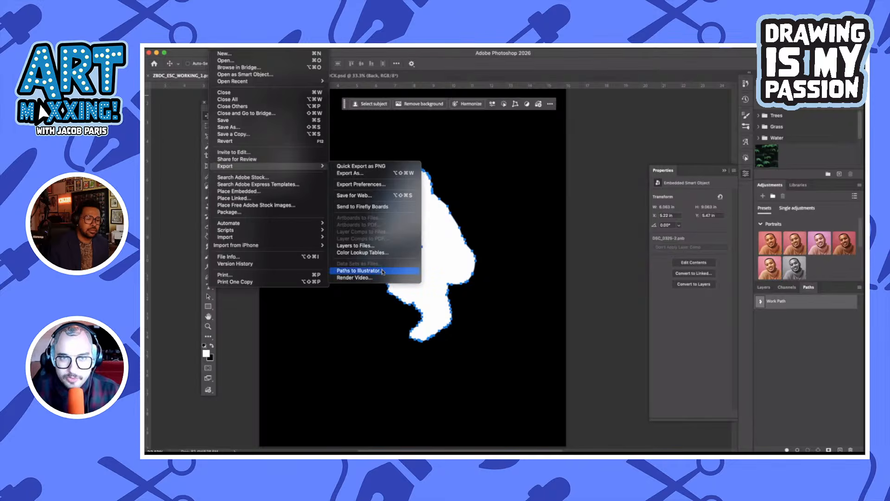
{"action": "left_click", "coordinate": [608, 330]}
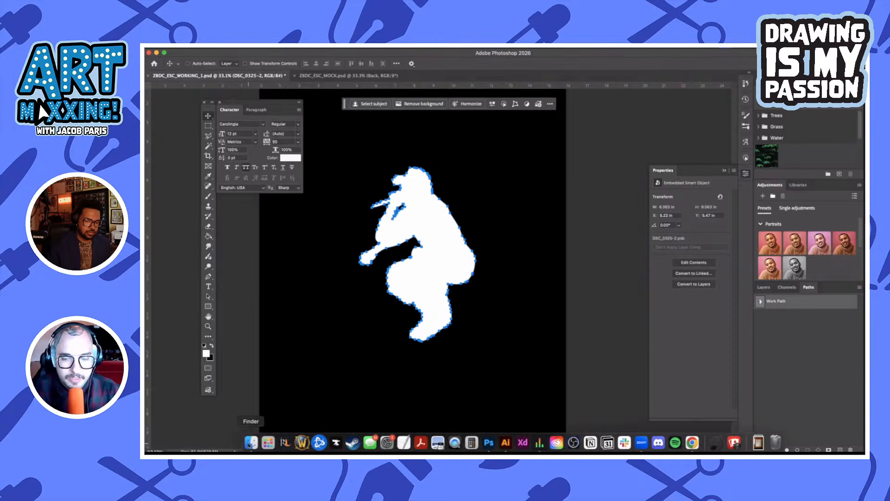
Open ZBDC_ESC_JUMP.ai from the EMPTYSHELLCASING folder in Illustrator, creating artboards for Legacy Artboard only, without Crop Area(s)
{"action": "left_click", "coordinate": [251, 442]}
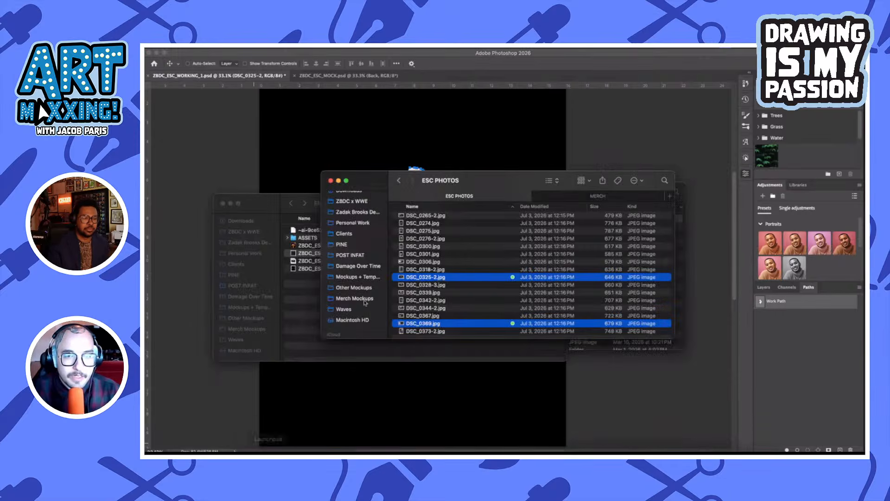
{"action": "left_click", "coordinate": [314, 301]}
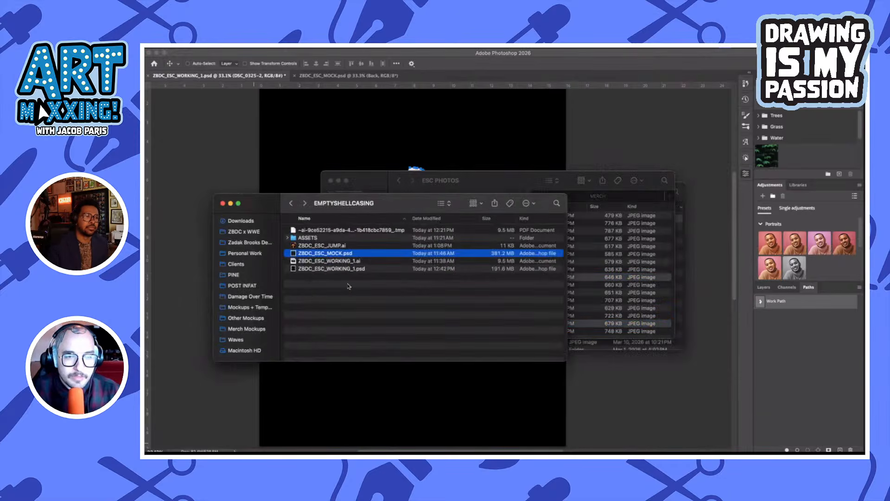
{"action": "double_click", "coordinate": [360, 246]}
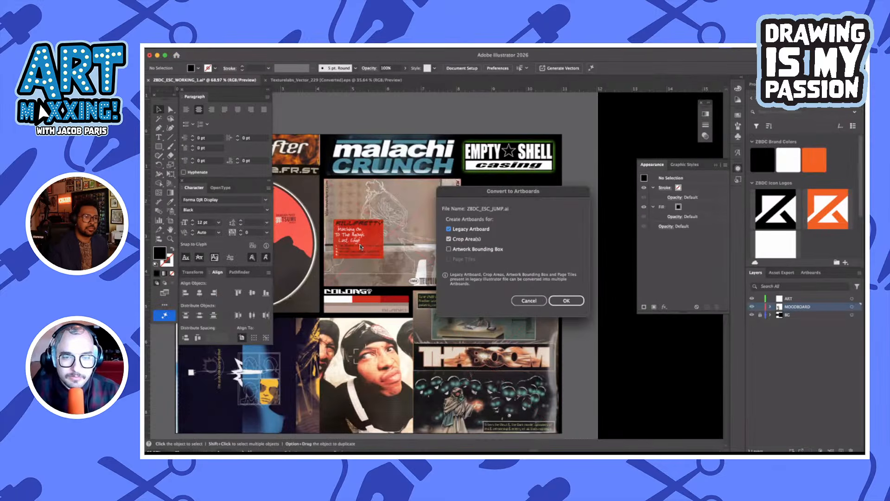
{"action": "left_click", "coordinate": [449, 238]}
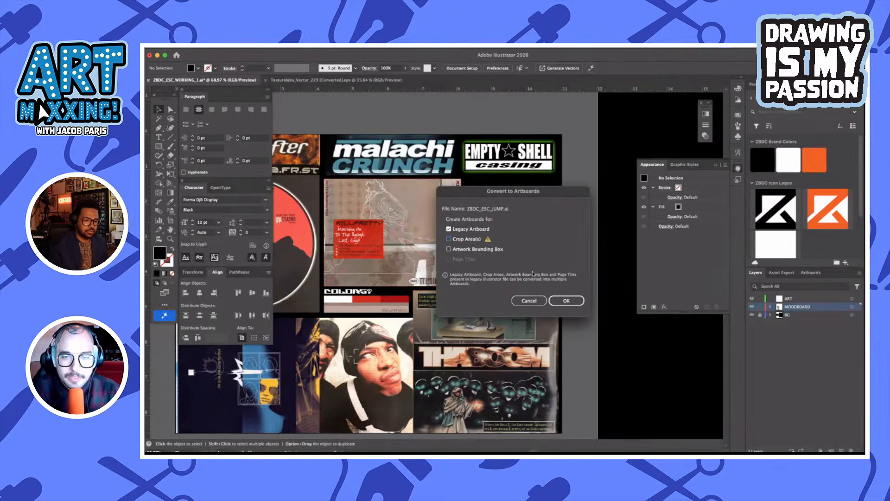
{"action": "left_click", "coordinate": [563, 301]}
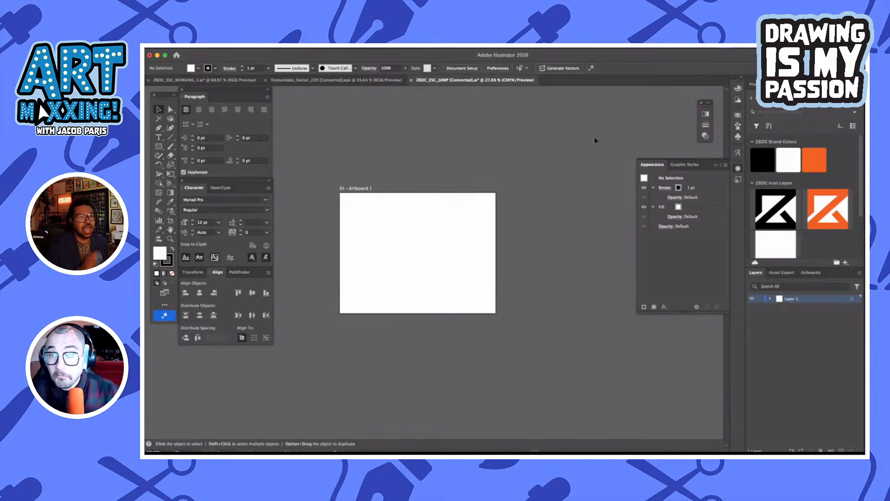
Select the imported figure outline and fill the compound path with red from the recent colors
{"action": "key", "text": "super+a"}
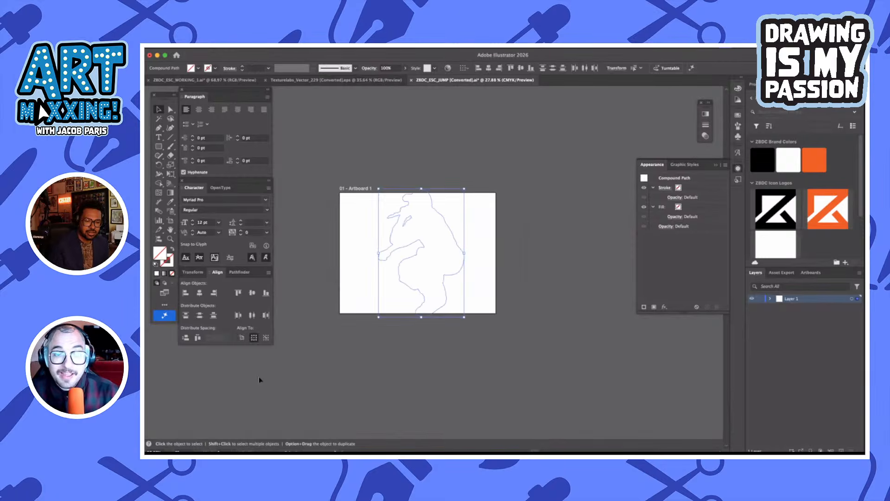
{"action": "key", "text": "a"}
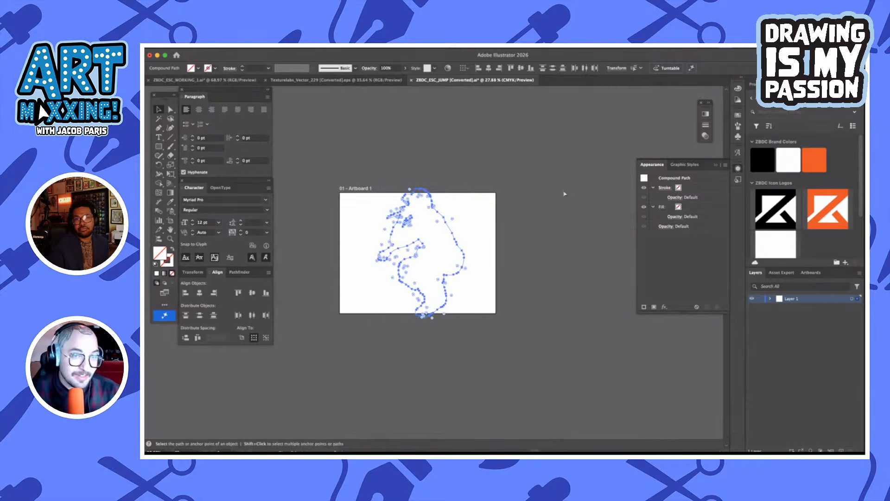
{"action": "left_click", "coordinate": [197, 69]}
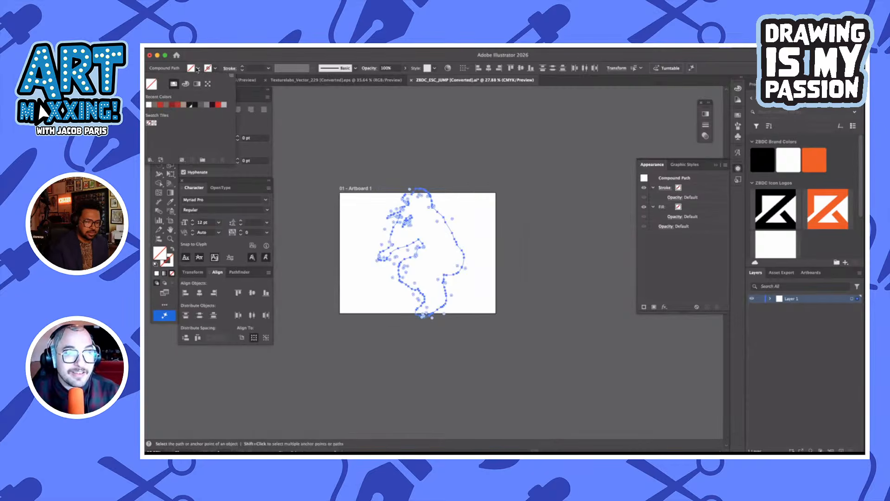
{"action": "left_click", "coordinate": [160, 105]}
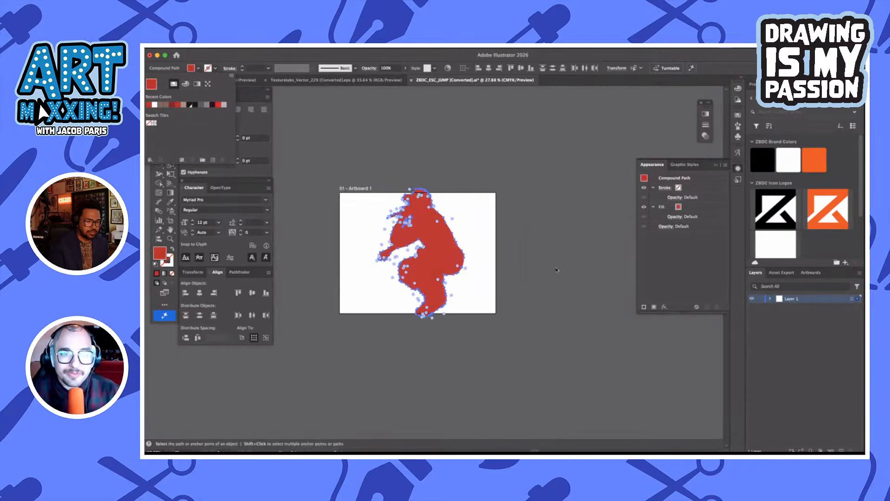
{"action": "key", "text": "v"}
{"action": "scroll", "coordinate": [439, 238], "scroll_direction": "up", "scroll_amount": 5}
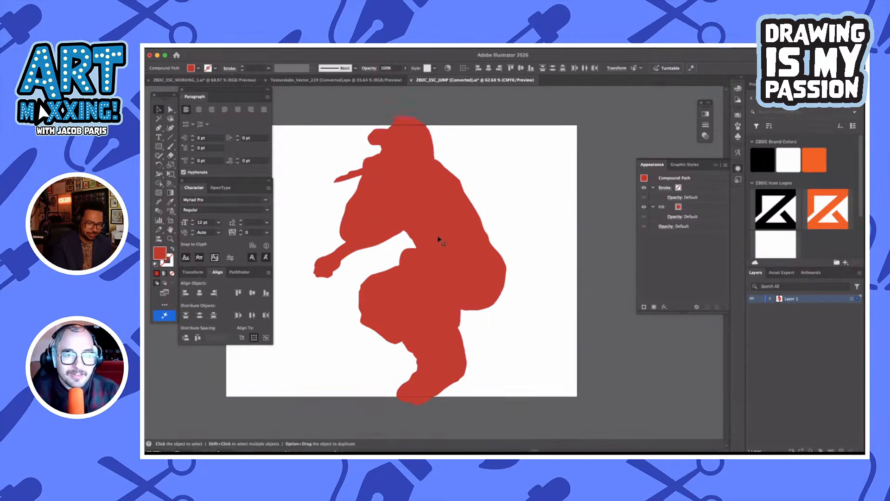
{"action": "scroll", "coordinate": [439, 238], "scroll_direction": "down", "scroll_amount": 1}
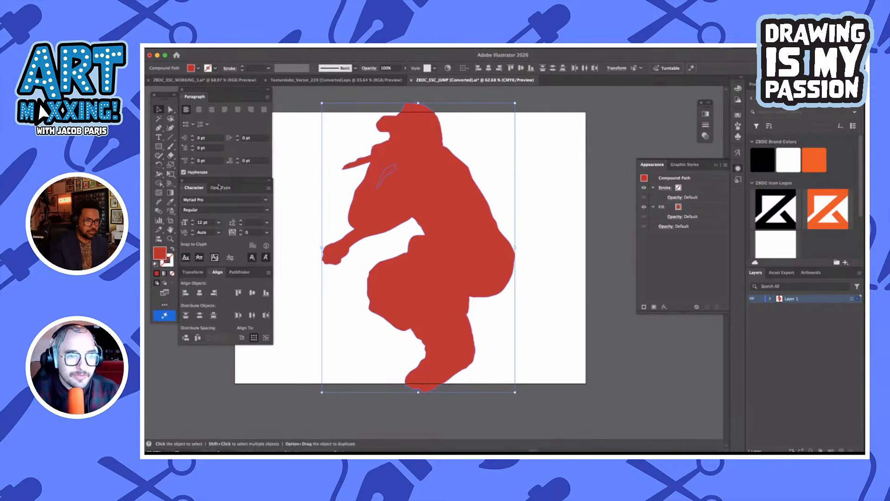
Apply the Pathfinder Exclude shape mode to the red silhouette to cut out the gap inside the arm
{"action": "left_click", "coordinate": [243, 272]}
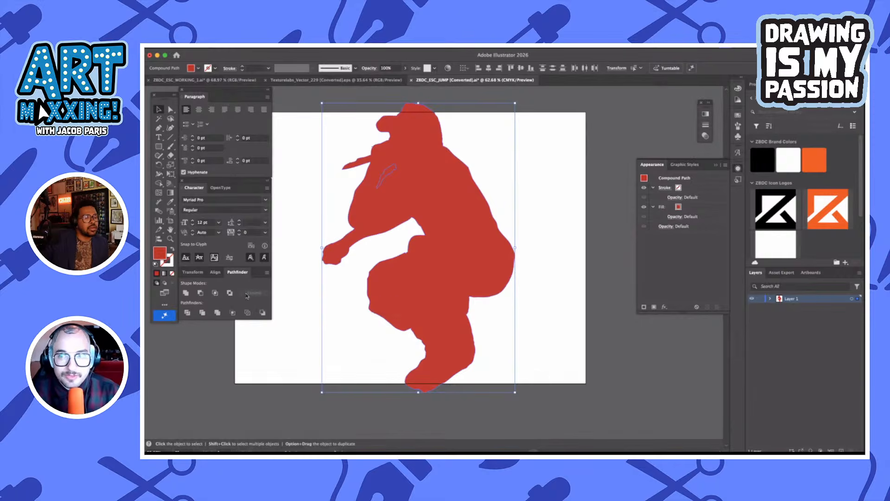
{"action": "left_click", "coordinate": [230, 293]}
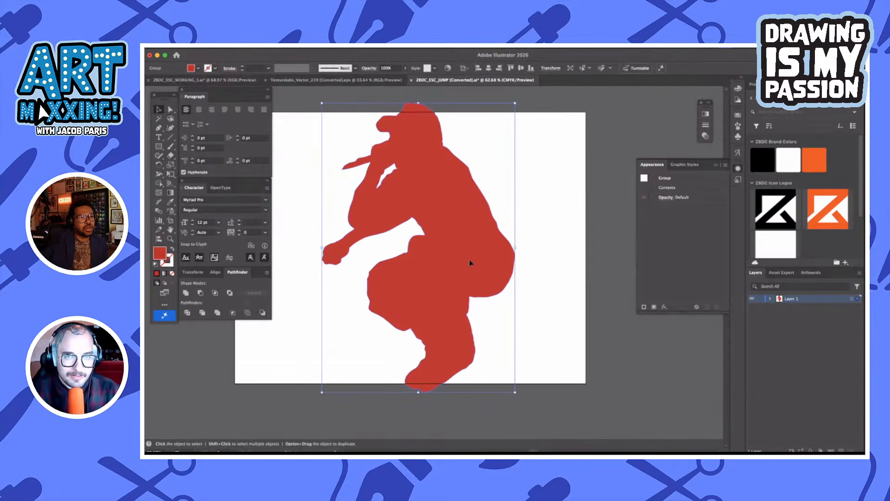
{"action": "key", "text": "a"}
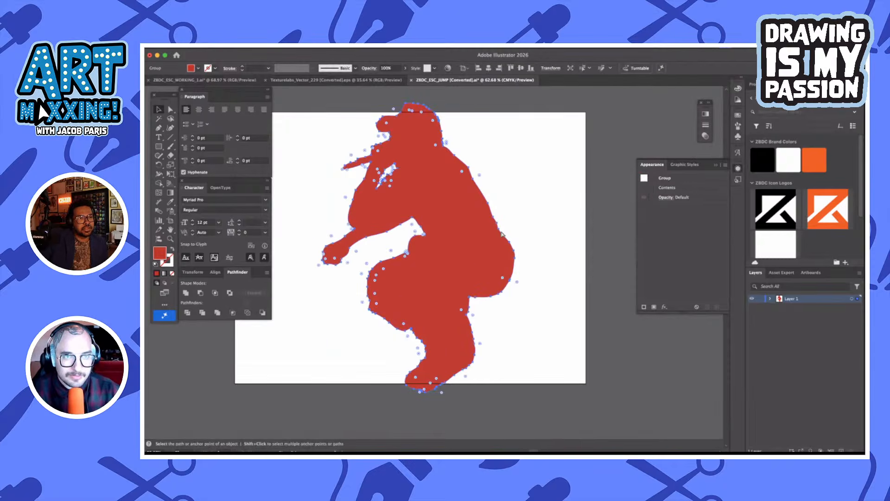
Copy the red silhouette into ZBDC_ESC_WORKING_1.ai and place it on the black artboard below the EMPTYSHELLCASING lettering
{"action": "left_click", "coordinate": [229, 80]}
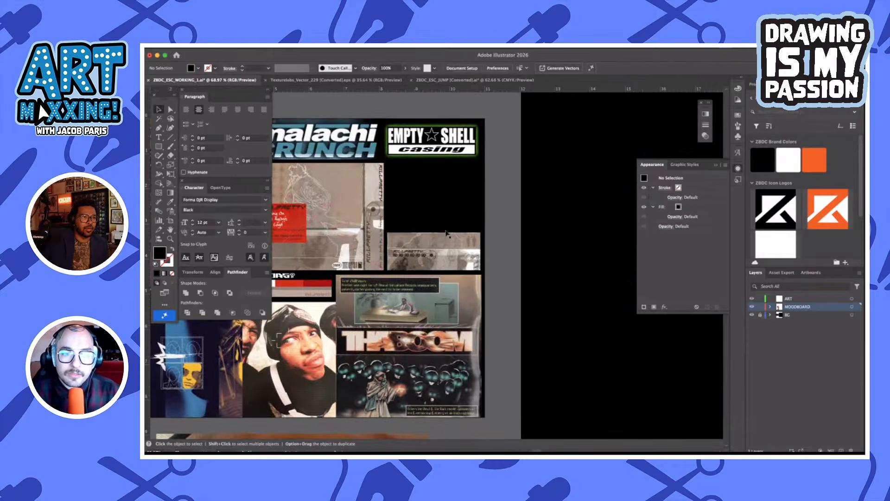
{"action": "scroll", "coordinate": [447, 234], "scroll_direction": "right", "scroll_amount": 5}
{"action": "scroll", "coordinate": [448, 234], "scroll_direction": "down", "scroll_amount": 5}
{"action": "scroll", "coordinate": [447, 233], "scroll_direction": "right", "scroll_amount": 4}
{"action": "scroll", "coordinate": [447, 233], "scroll_direction": "up", "scroll_amount": 2}
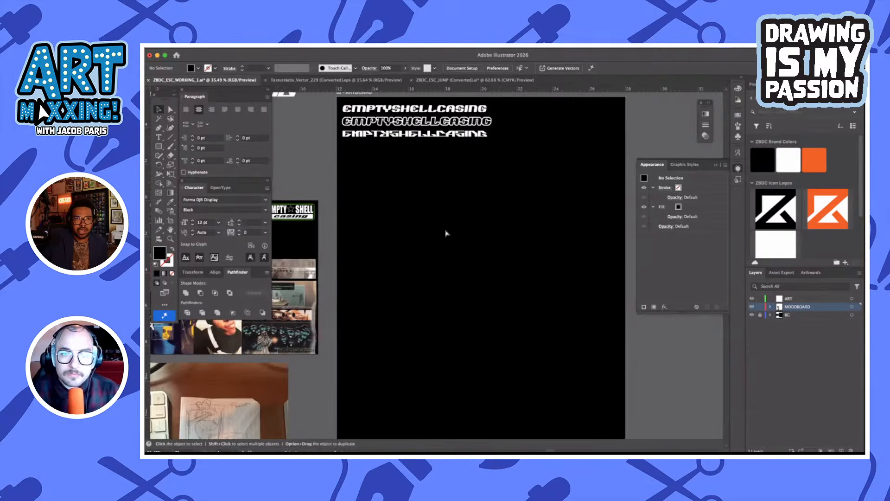
{"action": "key", "text": "super+v"}
{"action": "scroll", "coordinate": [464, 241], "scroll_direction": "down", "scroll_amount": 3}
{"action": "scroll", "coordinate": [464, 241], "scroll_direction": "right", "scroll_amount": 2}
{"action": "left_click", "coordinate": [497, 248]}
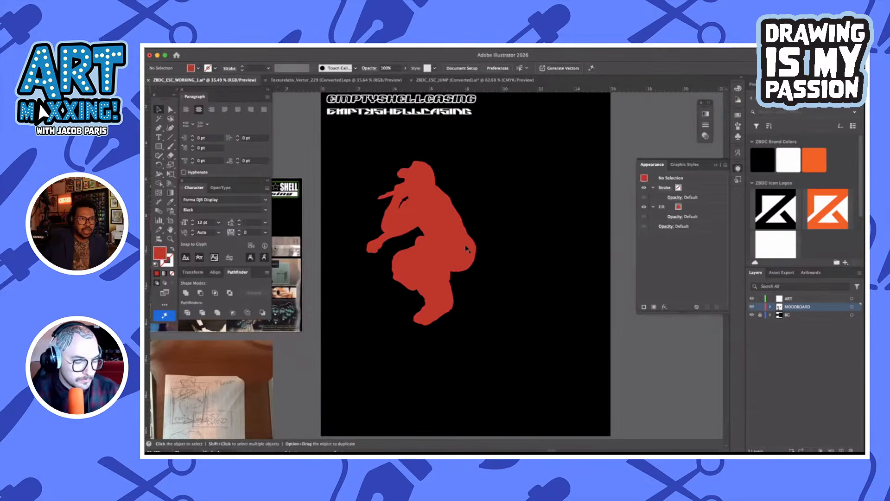
Draw a red square beside the silhouette and move it over the figure so the head and foot extend past its edges
{"action": "key", "text": "m"}
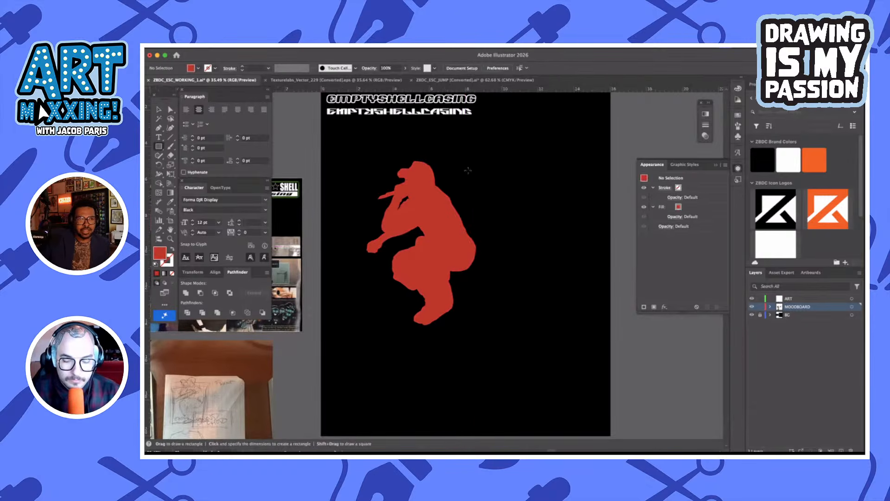
{"action": "left_click_drag", "start_coordinate": [468, 170], "coordinate": [610, 312]}
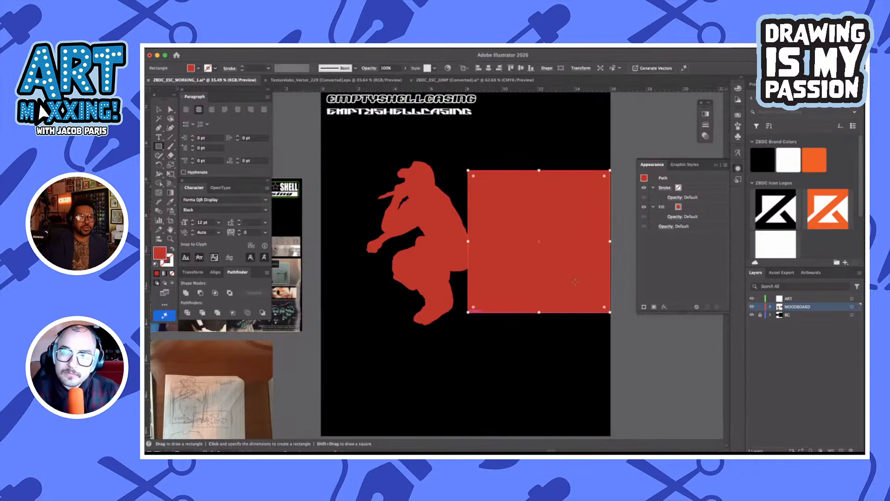
{"action": "key", "text": "v"}
{"action": "left_click_drag", "start_coordinate": [566, 283], "coordinate": [439, 283]}
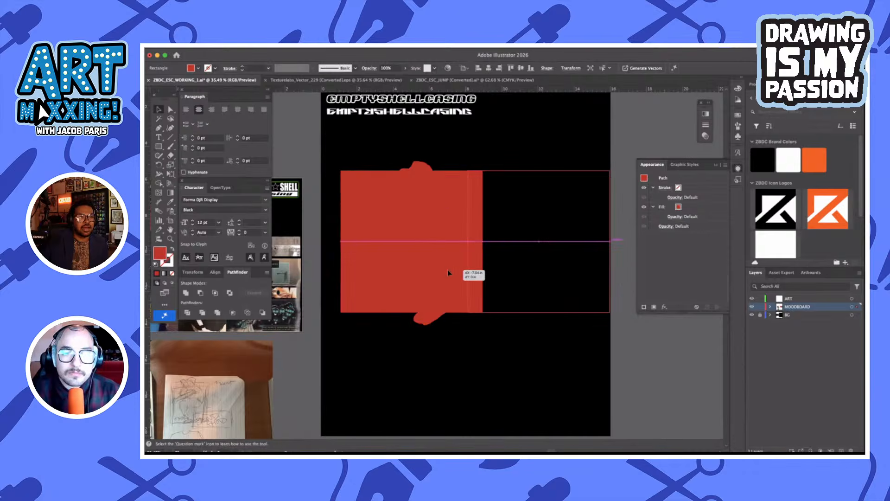
Bring the silhouette in front of the red square and fill it with black
{"action": "left_click", "coordinate": [422, 320]}
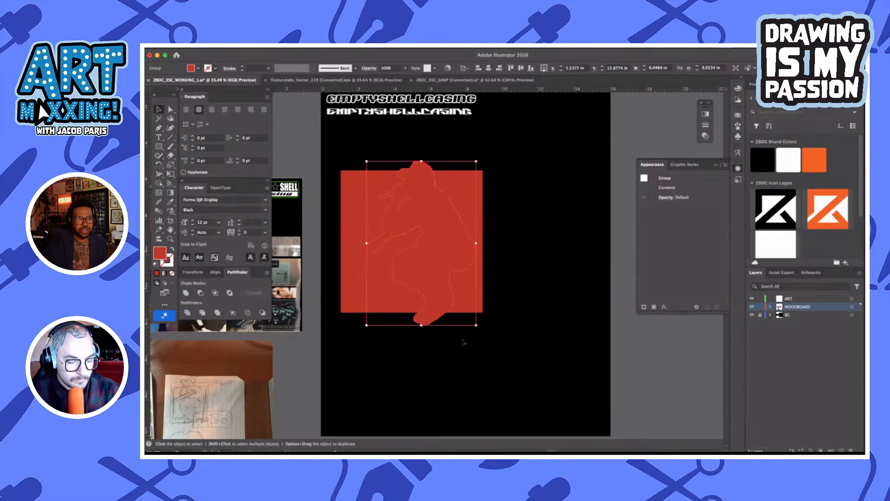
{"action": "key", "text": "super+shift+bracketright"}
{"action": "left_click", "coordinate": [494, 280]}
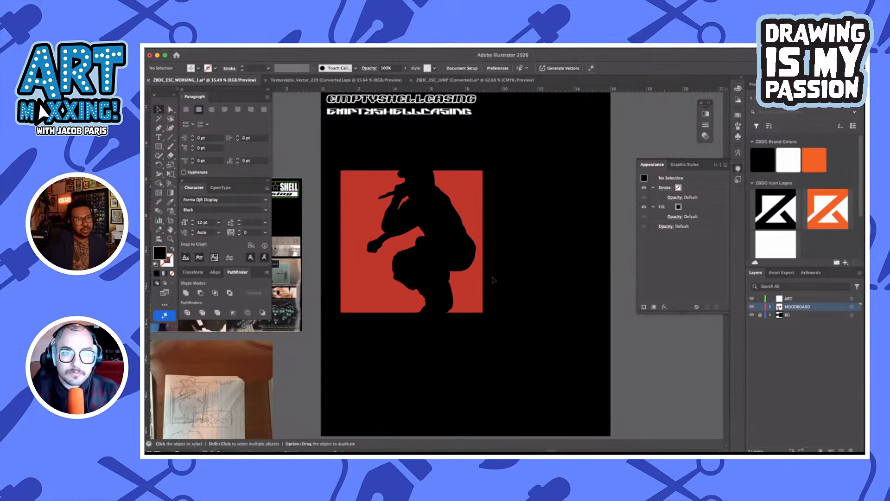
Shift the black silhouette slightly to the left within the red square
{"action": "scroll", "coordinate": [493, 279], "scroll_direction": "left", "scroll_amount": 2}
{"action": "left_click_drag", "start_coordinate": [483, 260], "coordinate": [472, 261]}
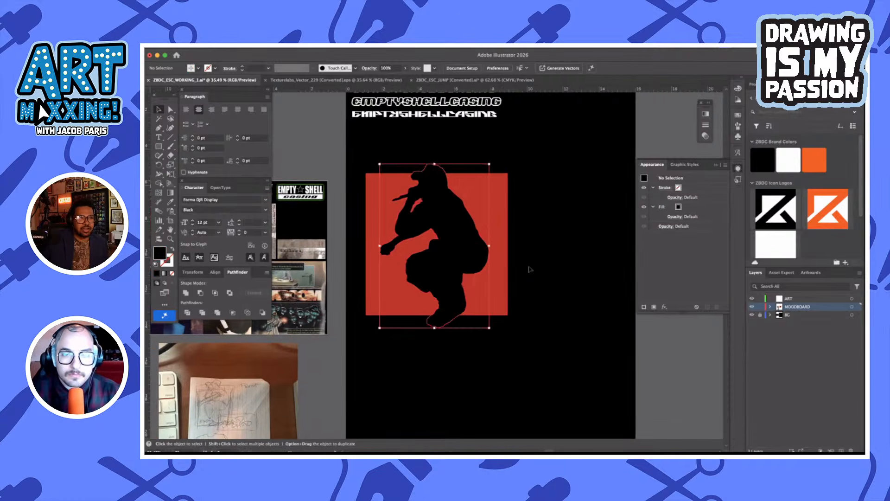
{"action": "left_click", "coordinate": [523, 263]}
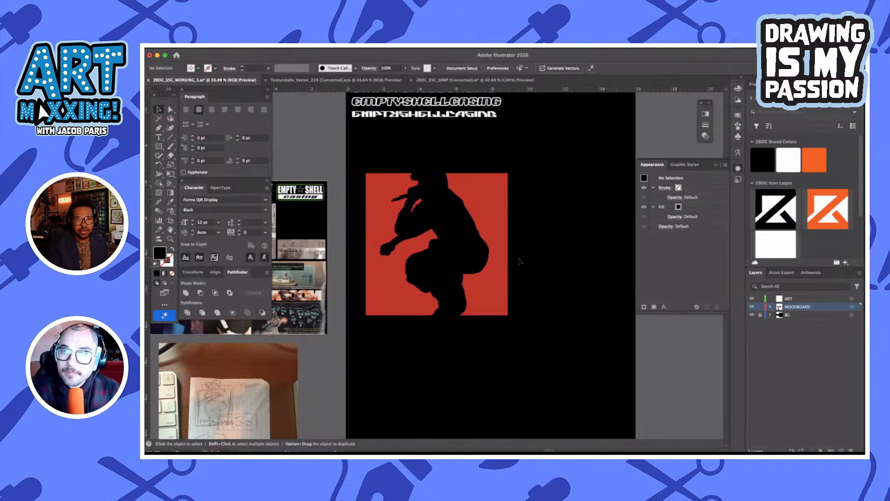
Start an unfilled black-stroked microphone cable path with the Pen tool, curving from the microphone tip behind the forearm to the lower hand
{"action": "scroll", "coordinate": [519, 261], "scroll_direction": "down", "scroll_amount": 3}
{"action": "scroll", "coordinate": [519, 262], "scroll_direction": "left", "scroll_amount": 2}
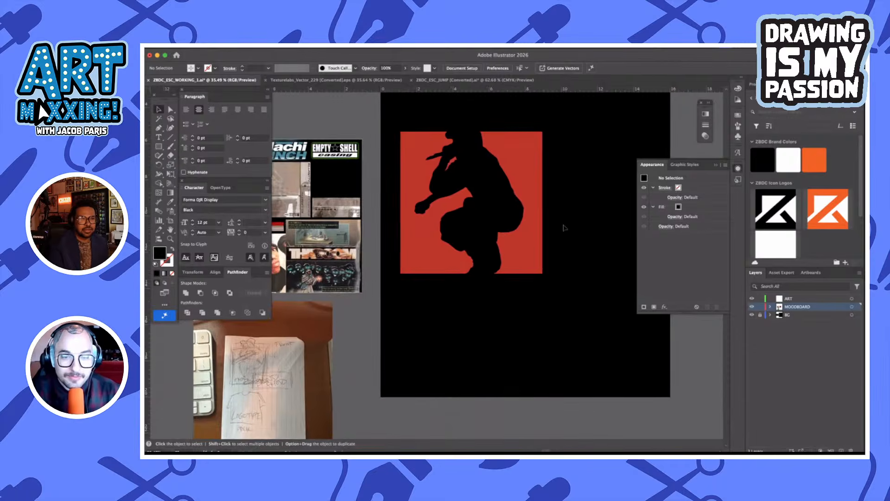
{"action": "scroll", "coordinate": [563, 228], "scroll_direction": "up", "scroll_amount": 2, "text": "alt"}
{"action": "key", "text": "p"}
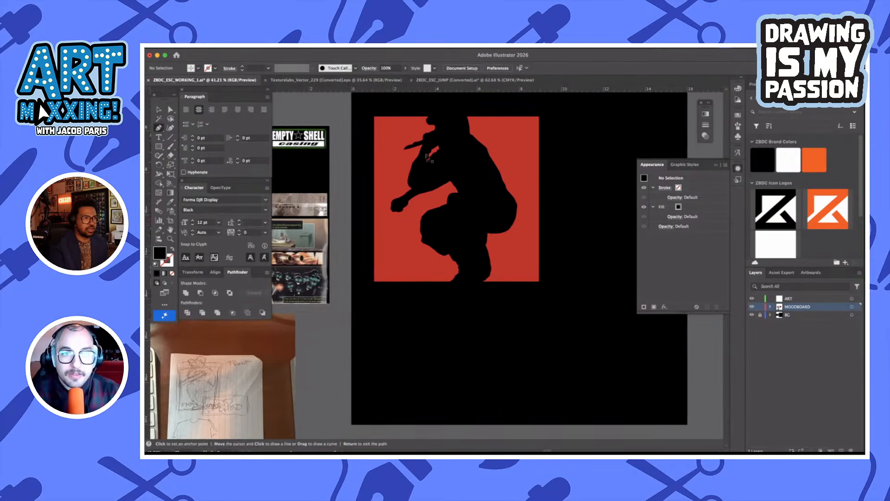
{"action": "scroll", "coordinate": [408, 150], "scroll_direction": "up", "scroll_amount": 3, "text": "alt"}
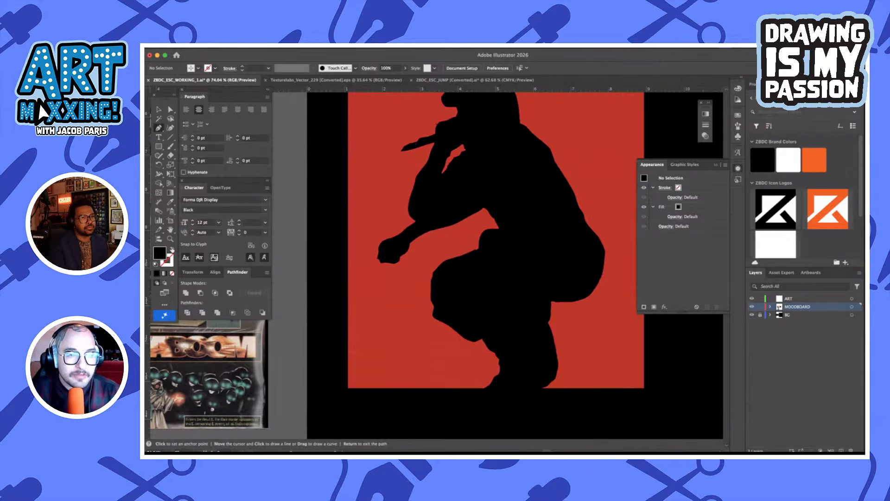
{"action": "key", "text": "shift+x"}
{"action": "scroll", "coordinate": [500, 155], "scroll_direction": "down", "scroll_amount": 3, "text": "alt"}
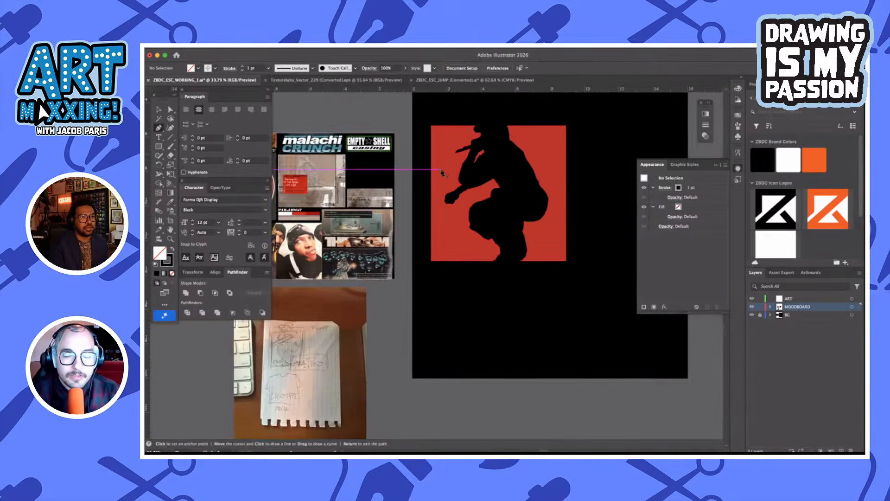
{"action": "scroll", "coordinate": [474, 158], "scroll_direction": "up", "scroll_amount": 3, "text": "alt"}
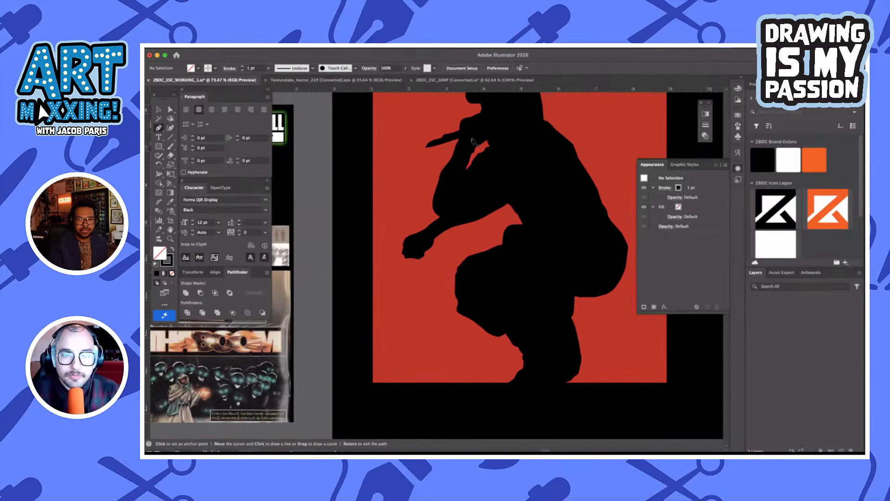
{"action": "left_click", "coordinate": [432, 150]}
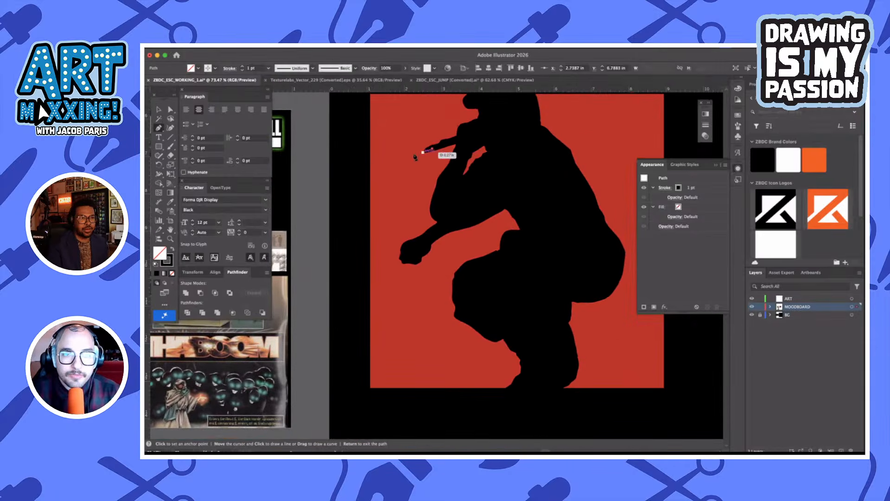
{"action": "left_click", "coordinate": [399, 176]}
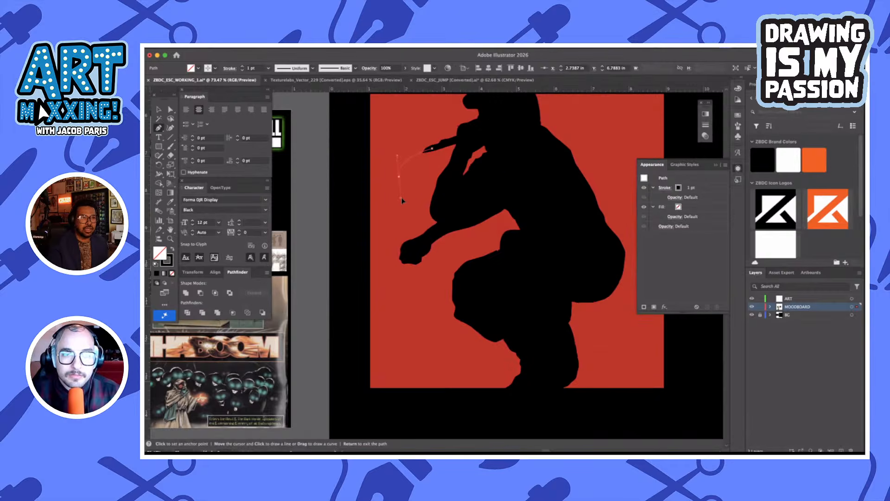
{"action": "left_click_drag", "start_coordinate": [402, 199], "coordinate": [402, 200]}
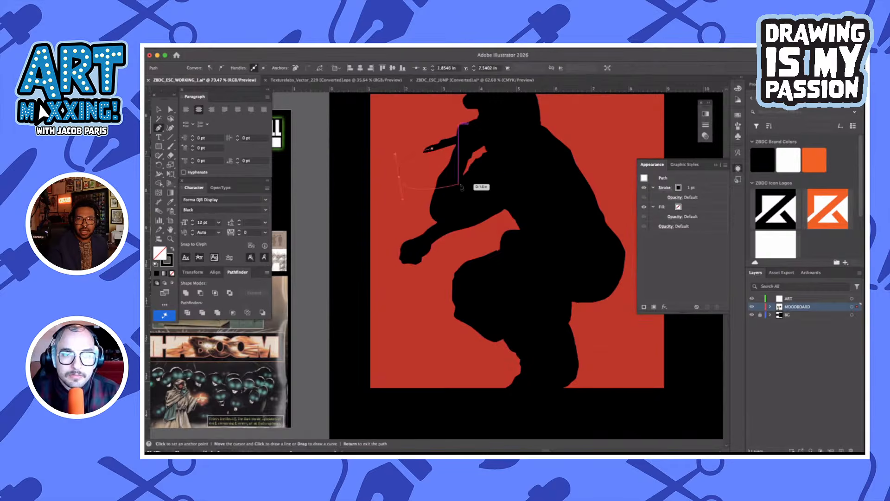
{"action": "left_click_drag", "start_coordinate": [477, 189], "coordinate": [498, 201]}
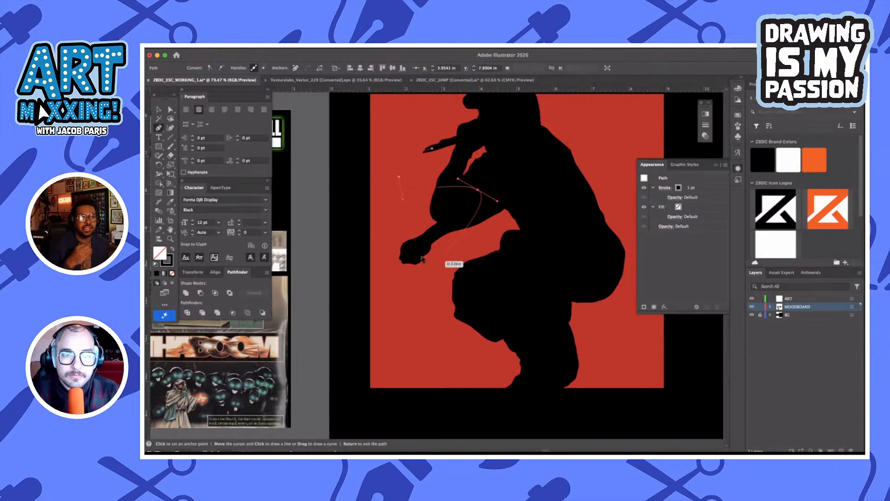
{"action": "left_click_drag", "start_coordinate": [419, 253], "coordinate": [360, 229]}
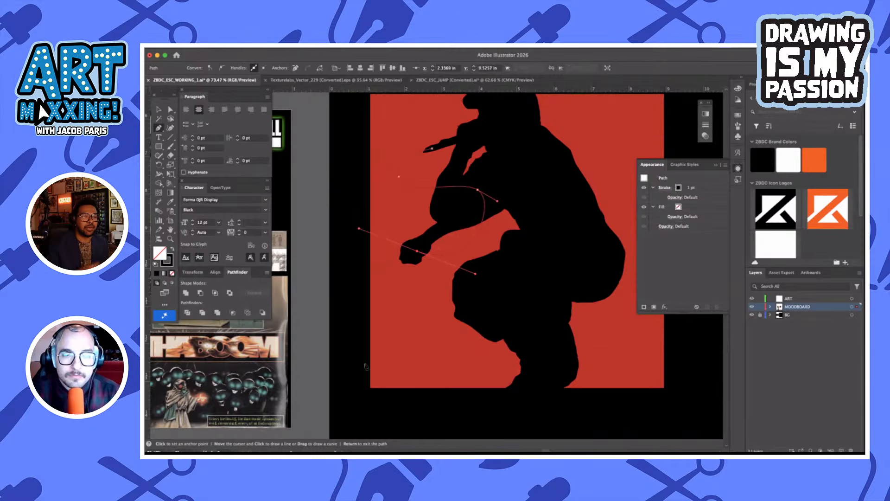
Continue the cable path in a hanging loop beside the lower hand and back across it toward the knee
{"action": "left_click", "coordinate": [382, 302]}
{"action": "left_click_drag", "start_coordinate": [383, 314], "coordinate": [394, 313]}
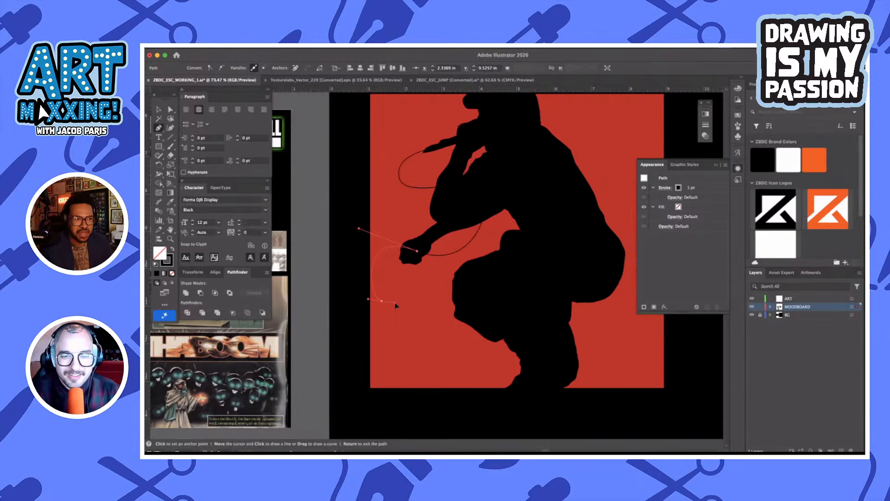
{"action": "left_click_drag", "start_coordinate": [398, 310], "coordinate": [399, 310]}
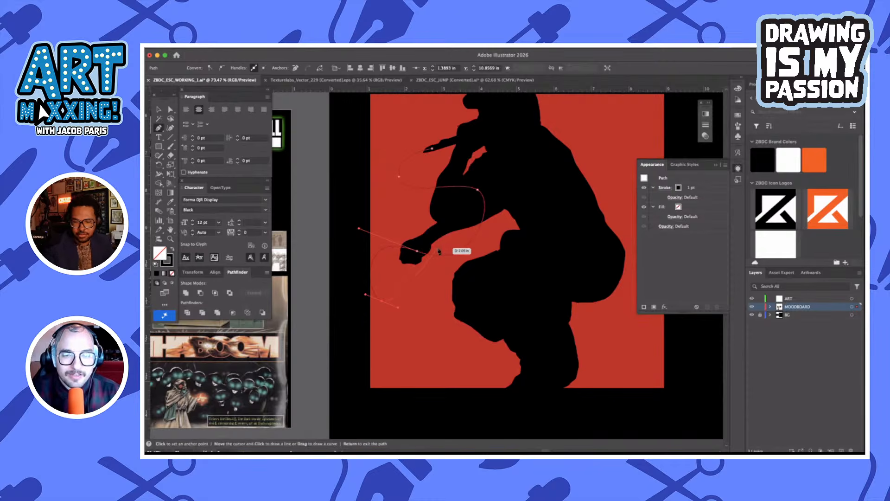
{"action": "left_click_drag", "start_coordinate": [439, 251], "coordinate": [486, 248]}
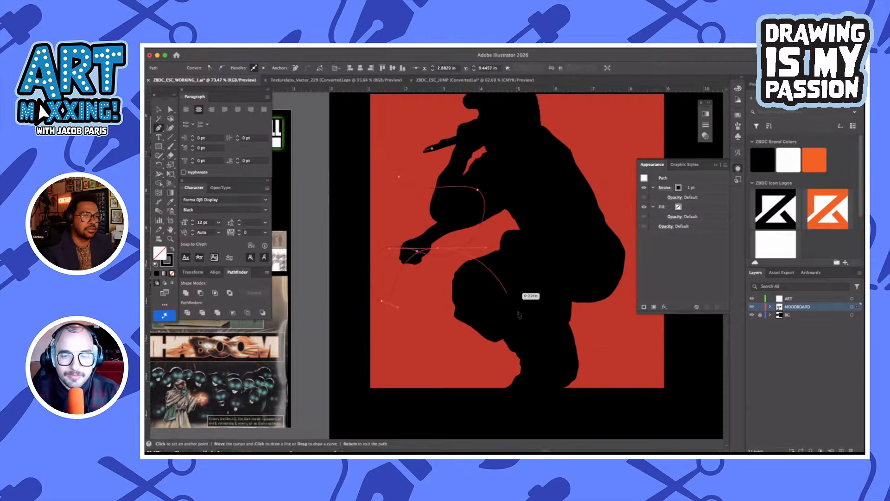
Extend the cable path across the leg and out behind the foot, ending it just below the red square's lower edge
{"action": "left_click_drag", "start_coordinate": [517, 312], "coordinate": [542, 330]}
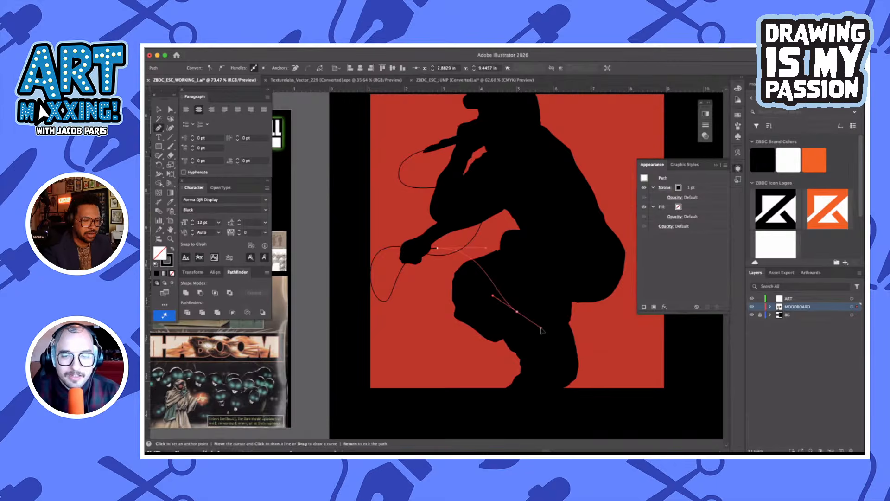
{"action": "left_click_drag", "start_coordinate": [588, 350], "coordinate": [596, 373]}
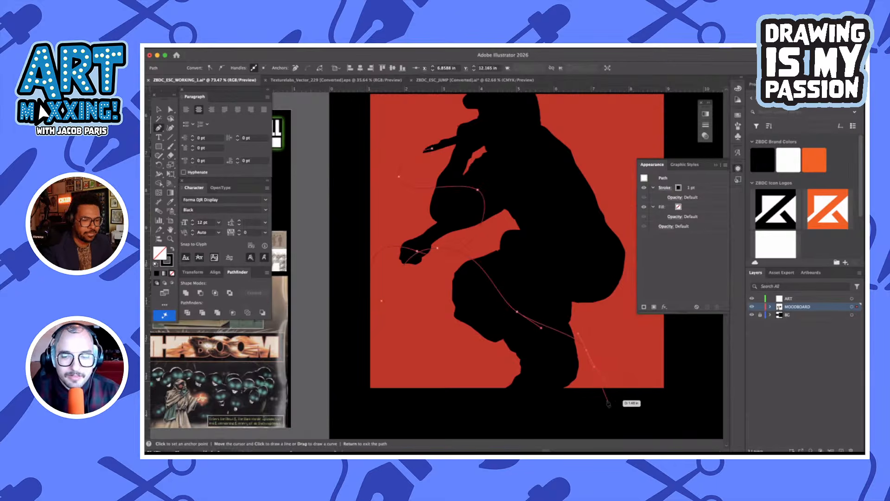
{"action": "left_click_drag", "start_coordinate": [604, 399], "coordinate": [618, 414]}
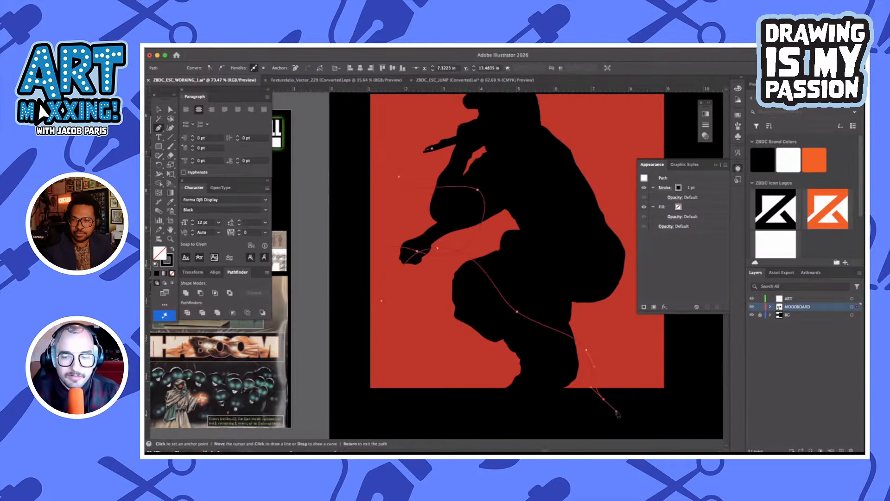
{"action": "key", "text": "v"}
{"action": "left_click", "coordinate": [634, 413]}
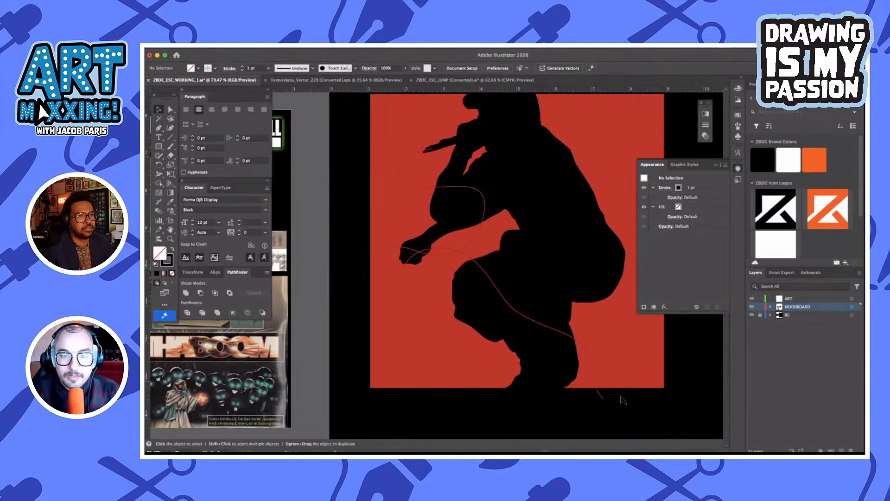
Set the microphone cable's stroke weight to 3 pt
{"action": "scroll", "coordinate": [497, 397], "scroll_direction": "right", "scroll_amount": 1}
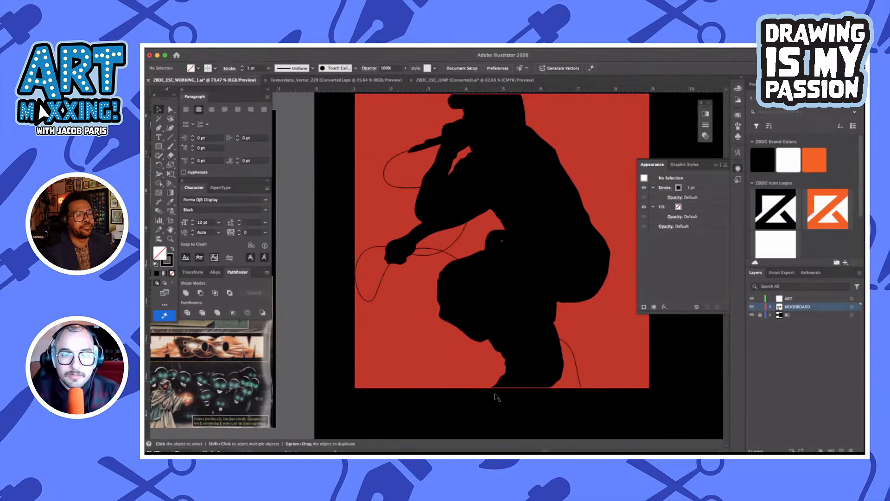
{"action": "left_click", "coordinate": [381, 283]}
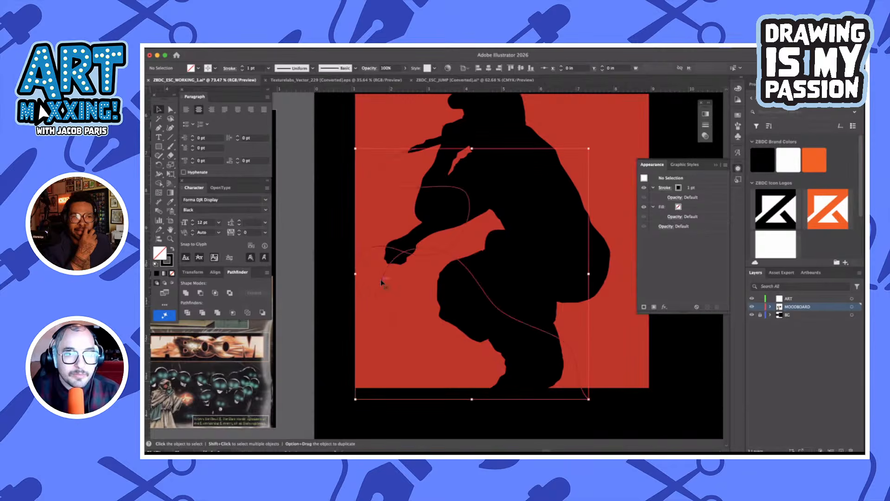
{"action": "left_click", "coordinate": [241, 68]}
{"action": "key", "text": "slash"}
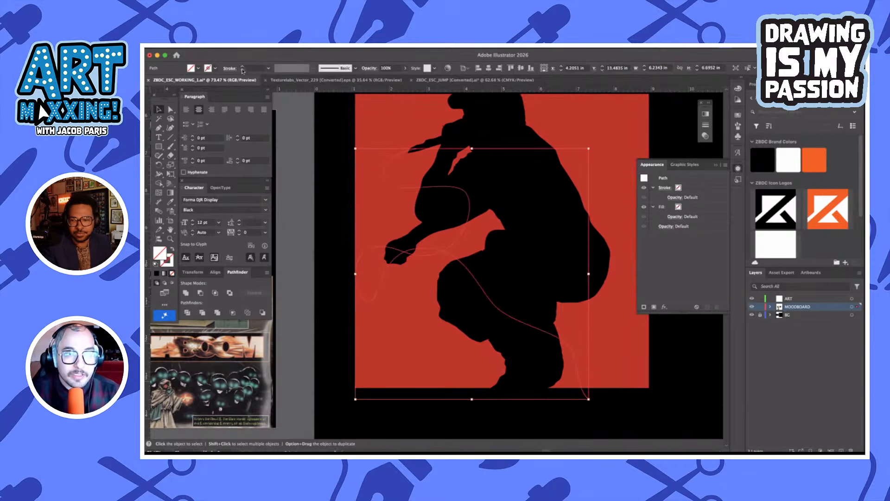
{"action": "left_click", "coordinate": [241, 68]}
{"action": "left_click", "coordinate": [242, 67]}
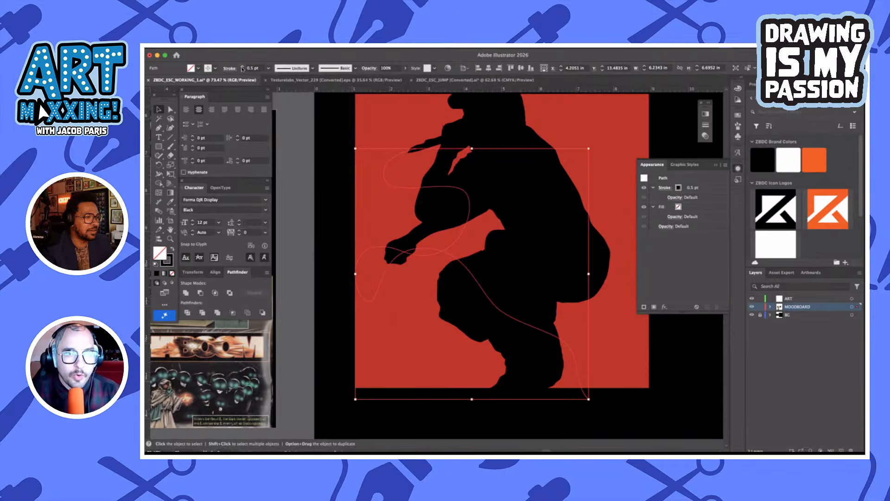
{"action": "left_click", "coordinate": [241, 67]}
{"action": "left_click", "coordinate": [242, 69]}
{"action": "left_click", "coordinate": [242, 68]}
{"action": "left_click", "coordinate": [242, 68]}
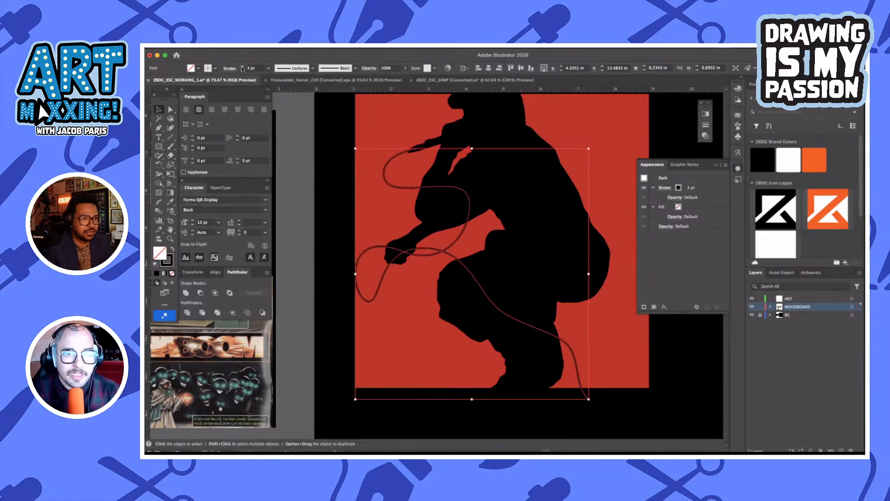
{"action": "left_click", "coordinate": [332, 189]}
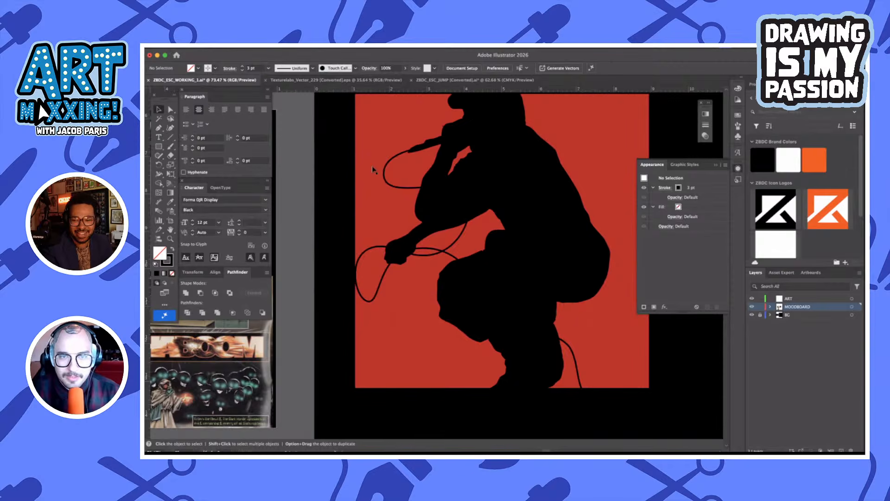
Examine the silhouette's outline up close around the hands, cap and back
{"action": "scroll", "coordinate": [415, 151], "scroll_direction": "up", "scroll_amount": 3}
{"action": "scroll", "coordinate": [414, 152], "scroll_direction": "up", "scroll_amount": 3}
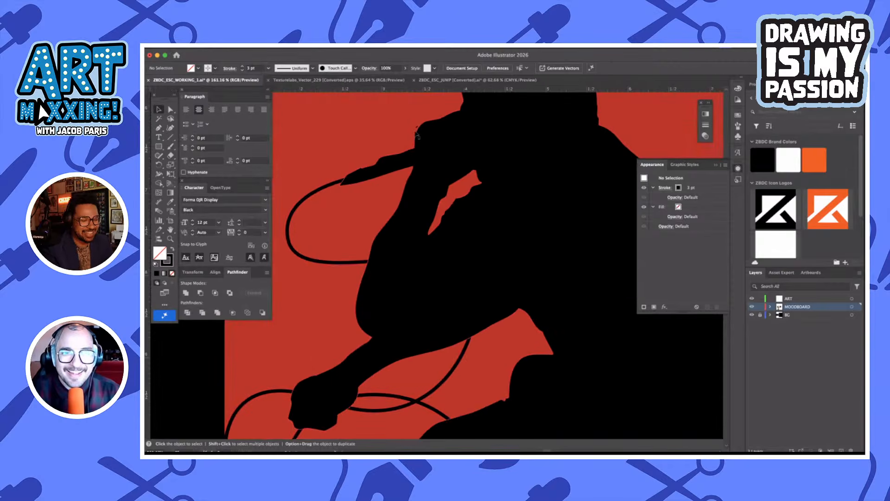
{"action": "key", "text": "a"}
{"action": "key", "text": "shift+x"}
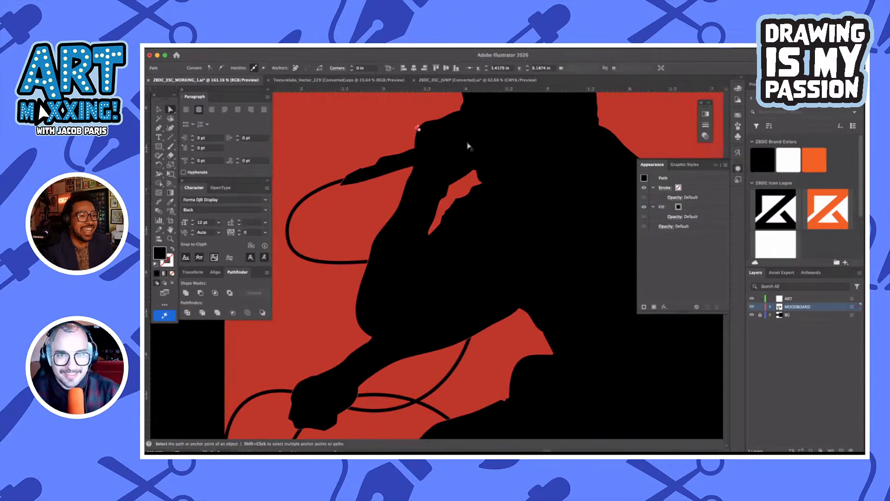
{"action": "scroll", "coordinate": [495, 147], "scroll_direction": "up", "scroll_amount": 5}
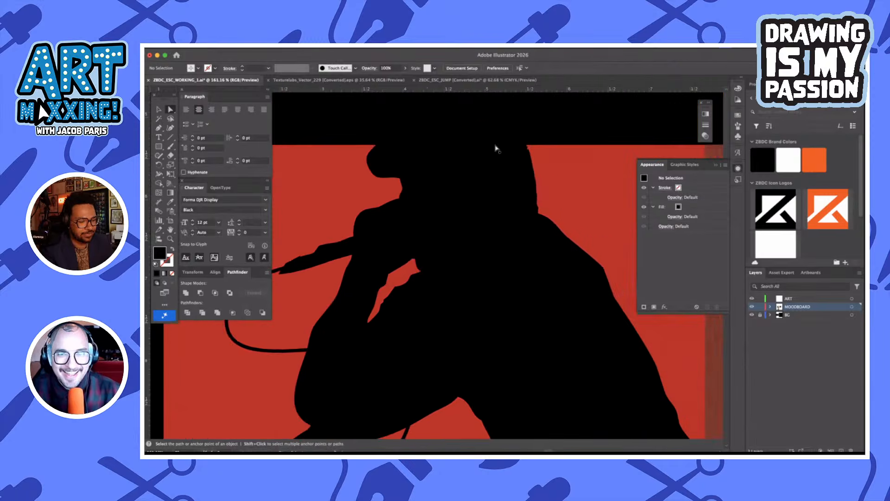
{"action": "scroll", "coordinate": [519, 251], "scroll_direction": "down", "scroll_amount": 5}
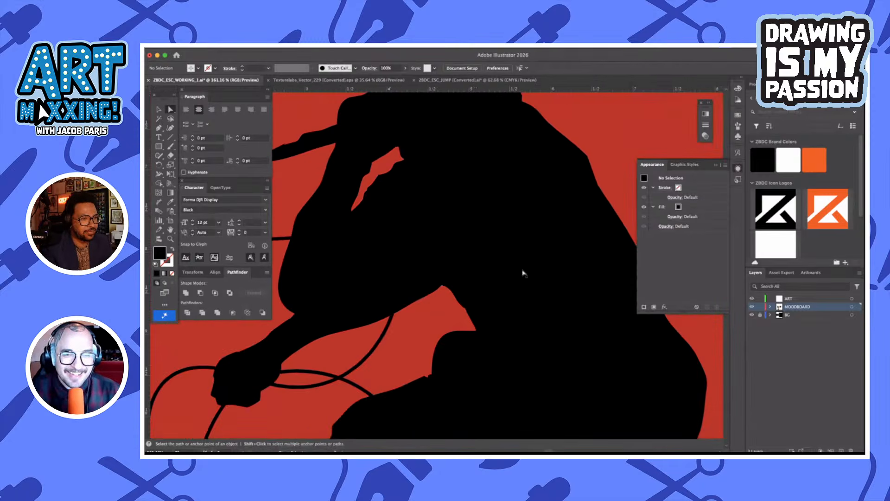
{"action": "key", "text": "v"}
{"action": "scroll", "coordinate": [498, 280], "scroll_direction": "down", "scroll_amount": 5}
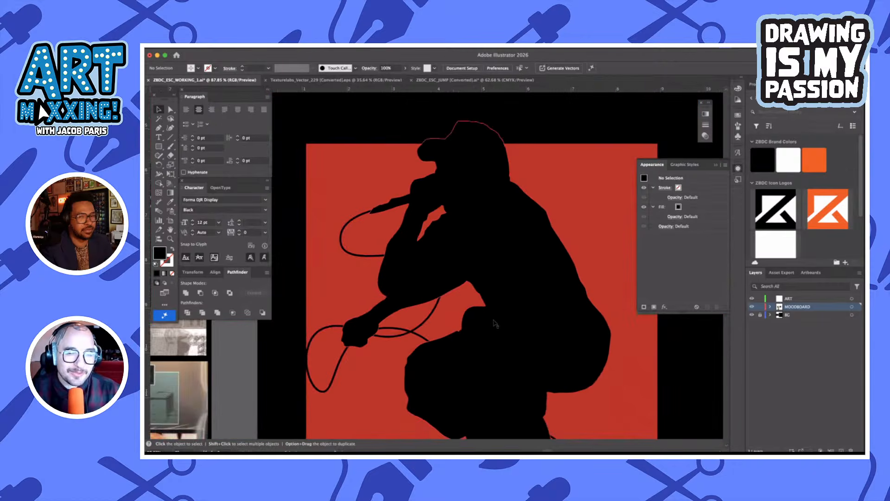
{"action": "scroll", "coordinate": [497, 278], "scroll_direction": "down", "scroll_amount": 2}
{"action": "scroll", "coordinate": [487, 185], "scroll_direction": "up", "scroll_amount": 2}
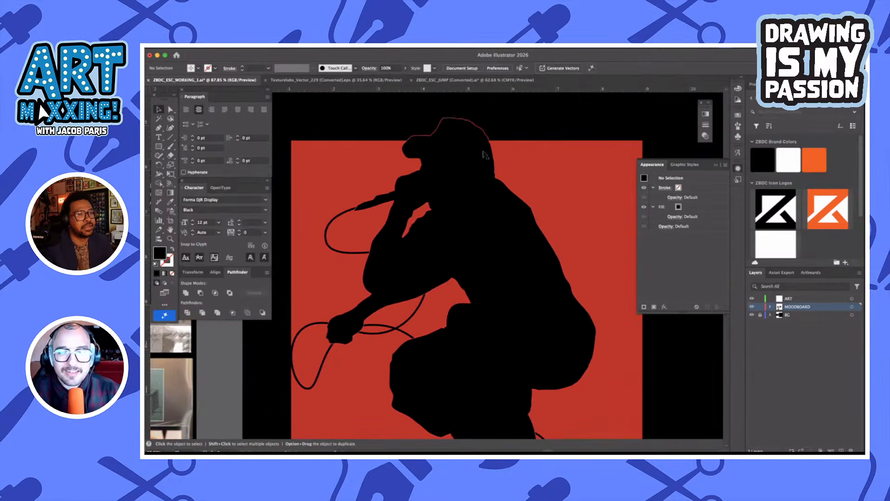
Smooth the silhouette's outline over the crown of the cap with the Smooth tool
{"action": "left_click", "coordinate": [484, 155]}
{"action": "scroll", "coordinate": [497, 142], "scroll_direction": "up", "scroll_amount": 5}
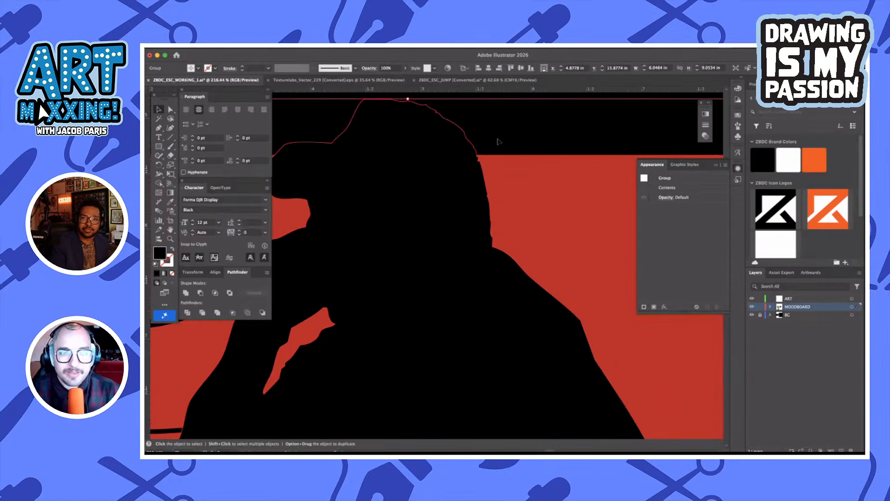
{"action": "scroll", "coordinate": [490, 144], "scroll_direction": "up", "scroll_amount": 2}
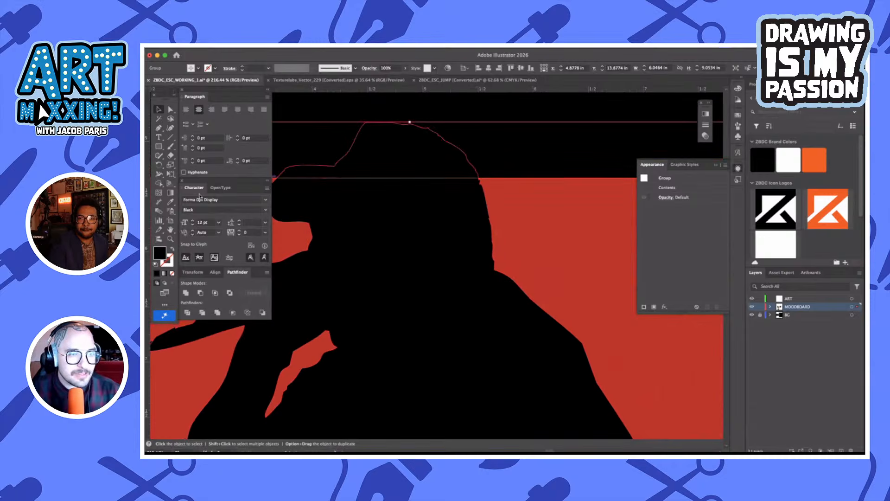
{"action": "left_click", "coordinate": [172, 152]}
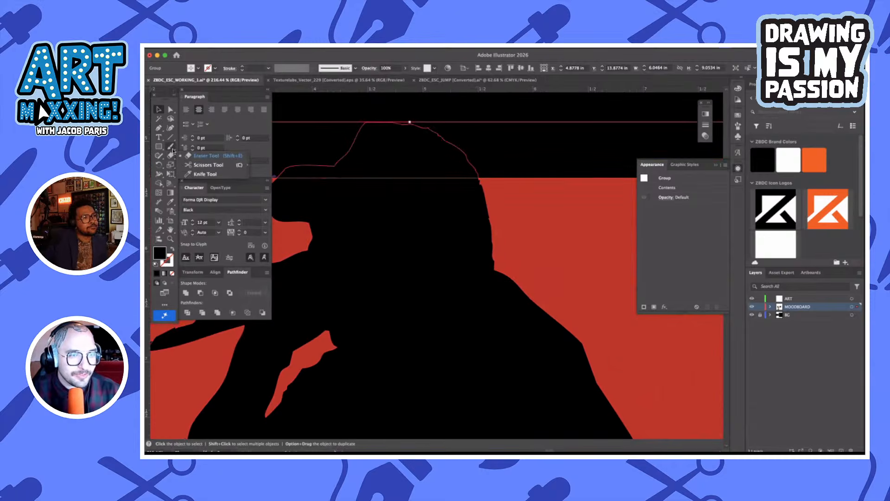
{"action": "left_click", "coordinate": [171, 146]}
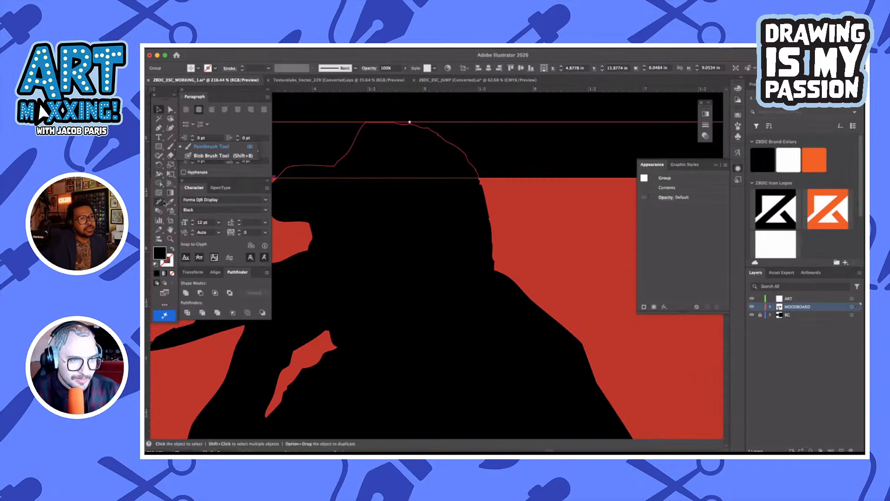
{"action": "left_click", "coordinate": [160, 230]}
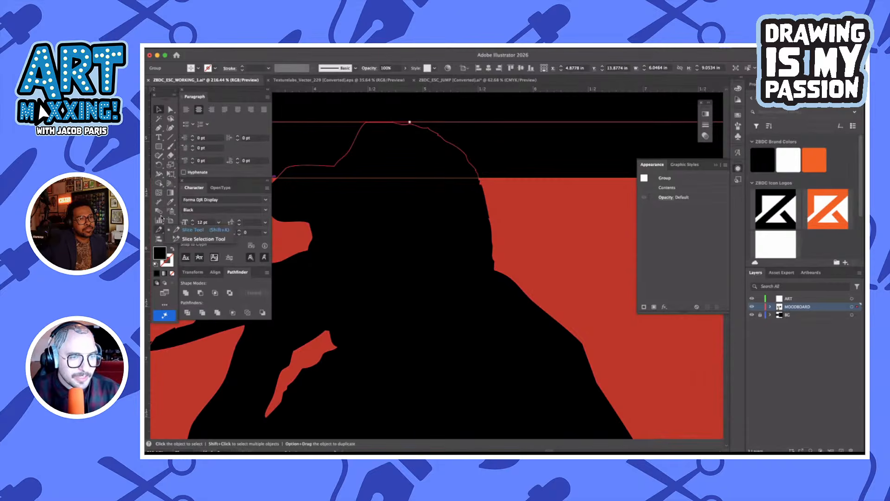
{"action": "left_click", "coordinate": [159, 156]}
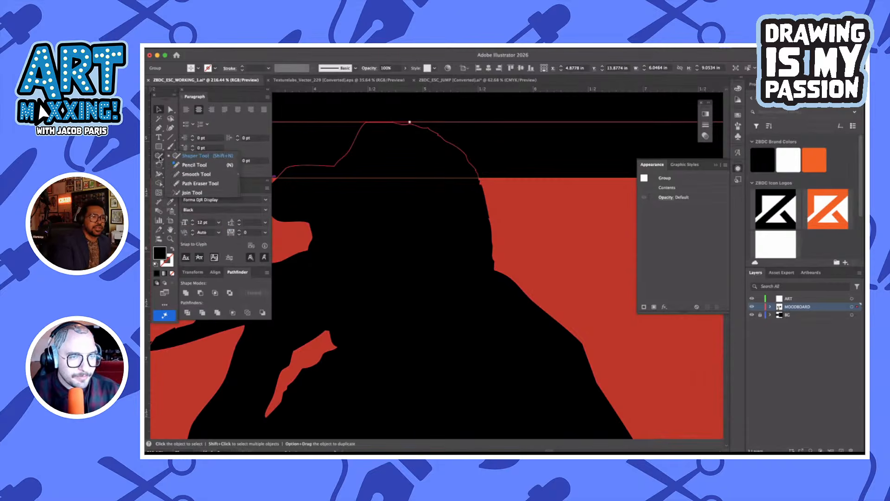
{"action": "left_click", "coordinate": [197, 174]}
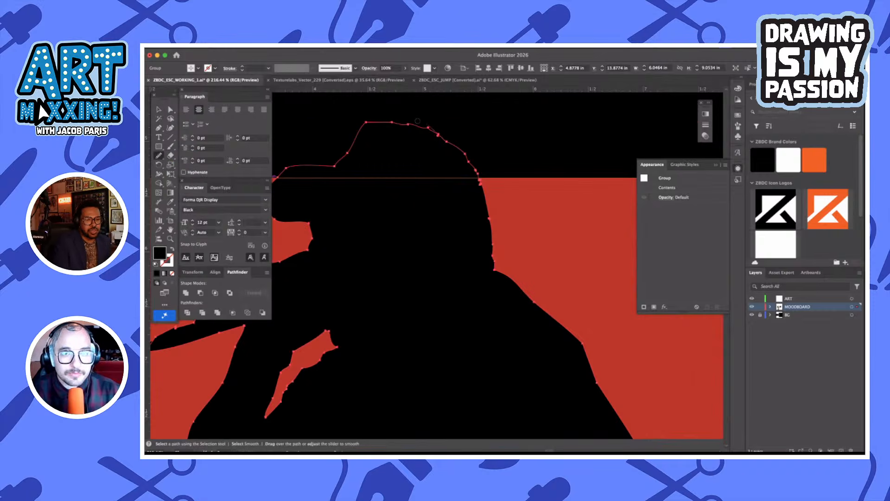
{"action": "mouse_move", "coordinate": [418, 121]}
{"action": "left_mouse_down"}
{"action": "mouse_move", "coordinate": [365, 115]}
{"action": "mouse_move", "coordinate": [354, 143]}
{"action": "left_mouse_up"}
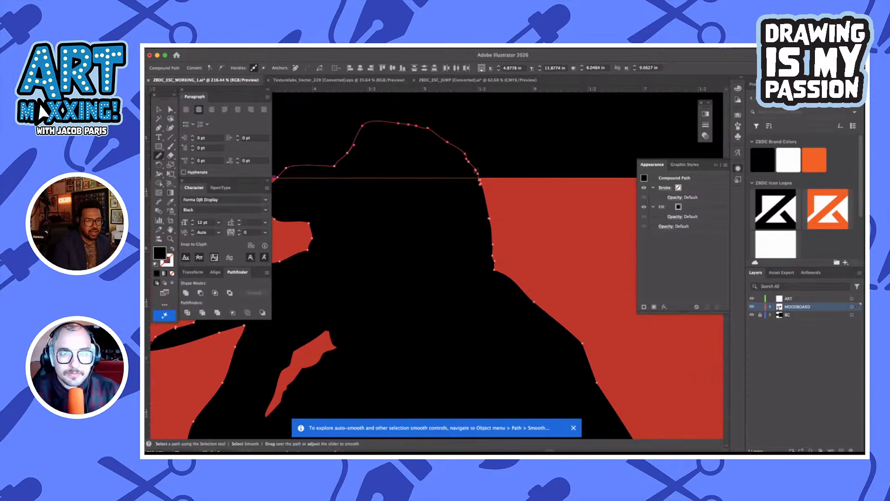
Smooth the silhouette's outline from the back of the cap down to the neck and back up again
{"action": "left_click_drag", "start_coordinate": [478, 189], "coordinate": [494, 254]}
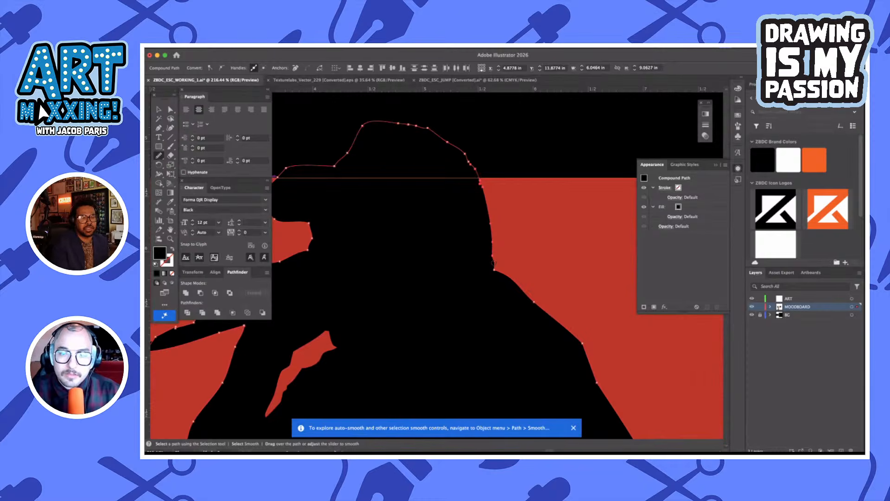
{"action": "left_click_drag", "start_coordinate": [493, 220], "coordinate": [474, 177]}
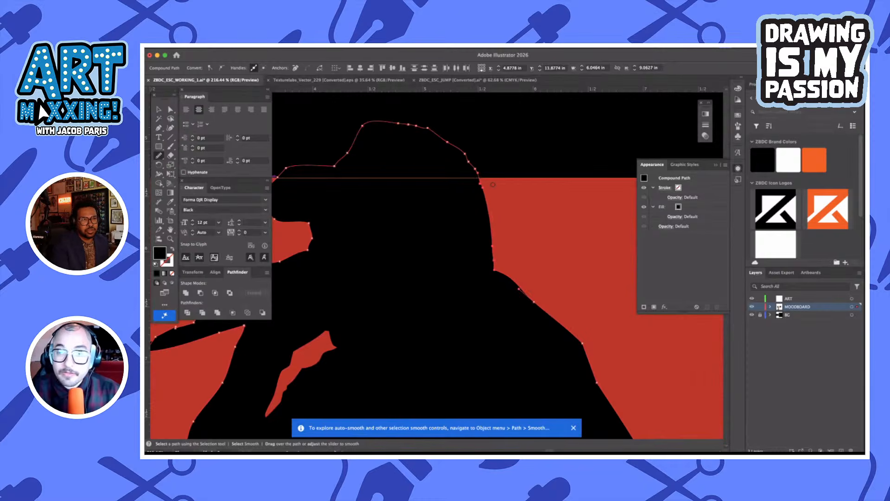
{"action": "scroll", "coordinate": [443, 181], "scroll_direction": "left", "scroll_amount": 1}
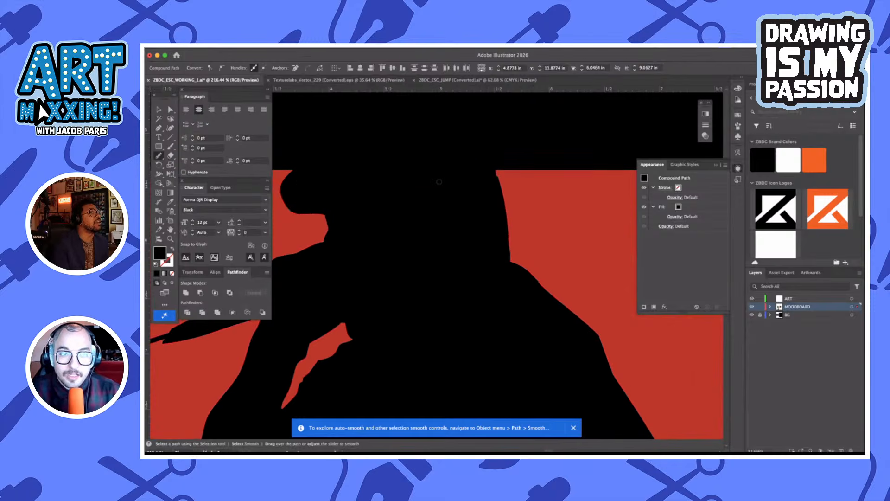
Undo the last outline change and delete the unneeded anchor point from the microphone's lower edge
{"action": "scroll", "coordinate": [338, 251], "scroll_direction": "down", "scroll_amount": 2}
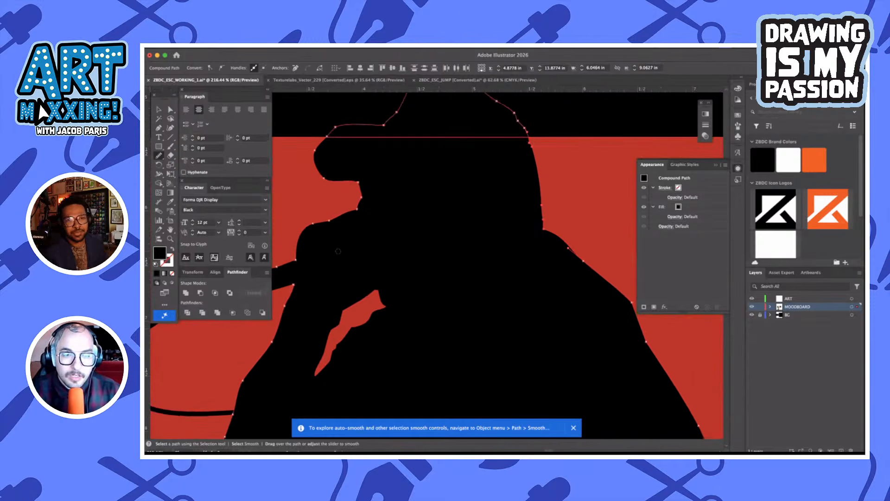
{"action": "scroll", "coordinate": [348, 264], "scroll_direction": "down", "scroll_amount": 3}
{"action": "scroll", "coordinate": [348, 263], "scroll_direction": "down", "scroll_amount": 2}
{"action": "scroll", "coordinate": [347, 263], "scroll_direction": "left", "scroll_amount": 2}
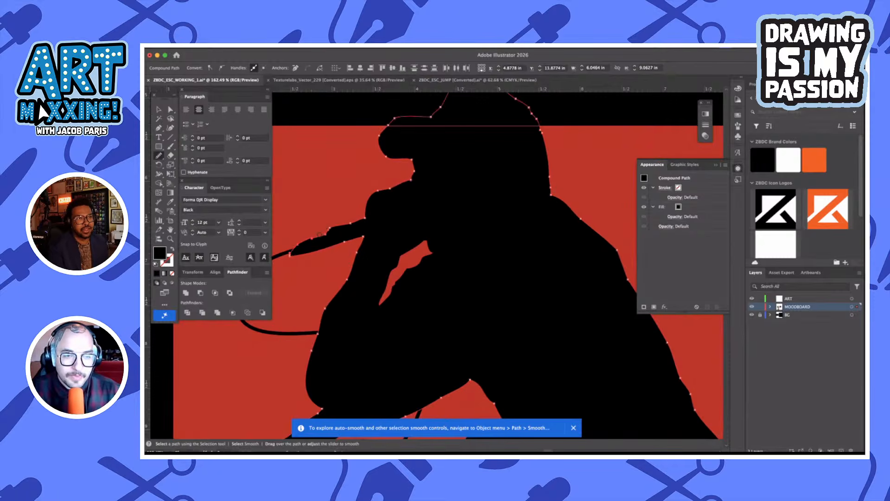
{"action": "key", "text": "super+z"}
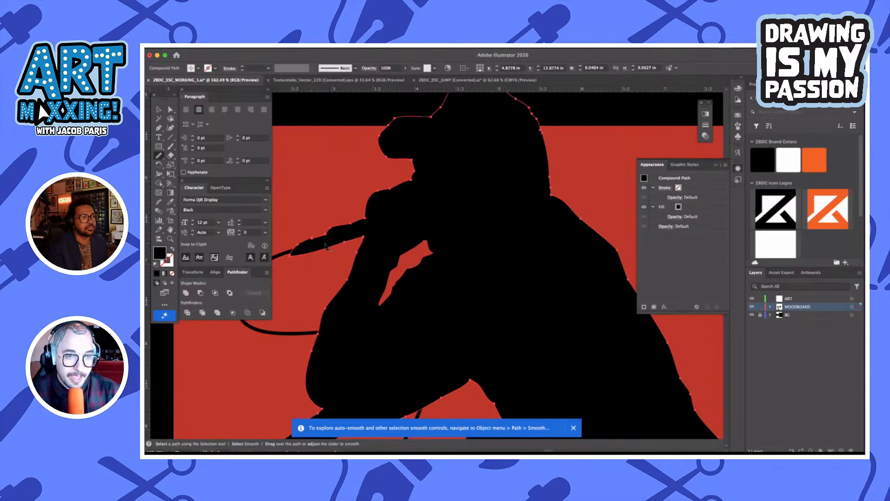
{"action": "key", "text": "minus"}
{"action": "scroll", "coordinate": [341, 276], "scroll_direction": "up", "scroll_amount": 3}
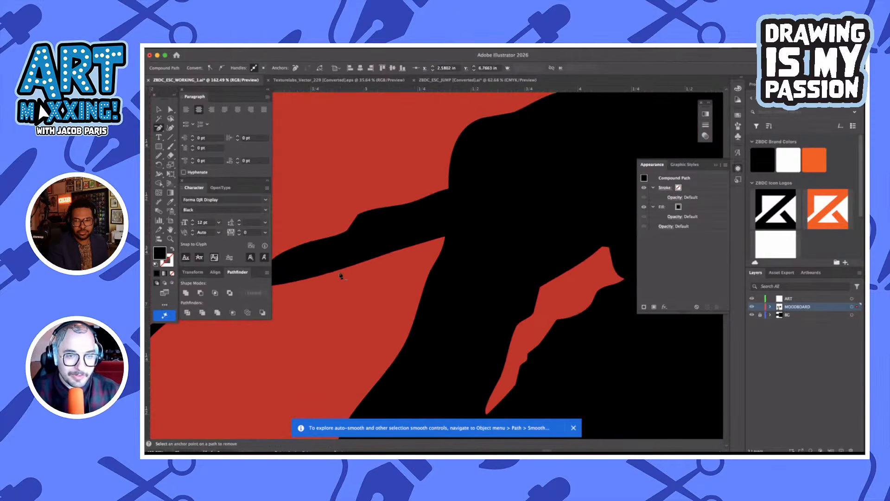
{"action": "scroll", "coordinate": [314, 245], "scroll_direction": "down", "scroll_amount": 2}
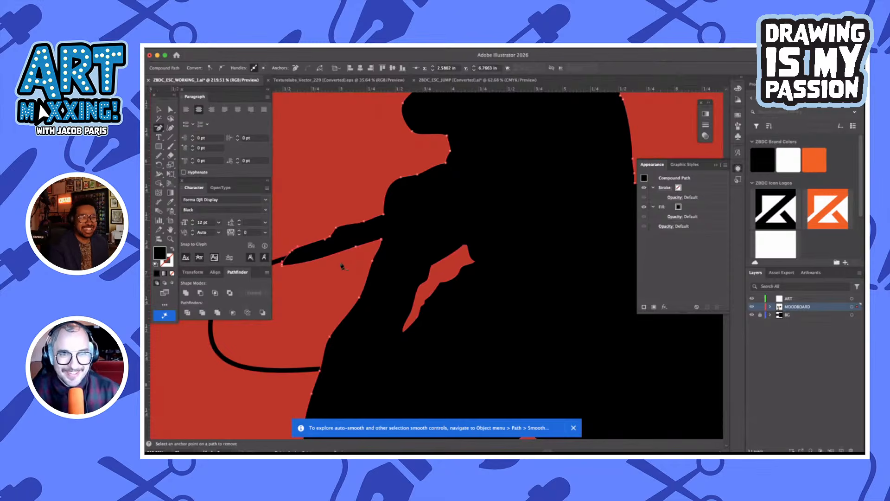
{"action": "scroll", "coordinate": [354, 262], "scroll_direction": "down", "scroll_amount": 5}
Scale the silhouette and microphone cable down slightly together, keeping the feet in place and bringing the cap closer to the square's upper edge
{"action": "key", "text": "v"}
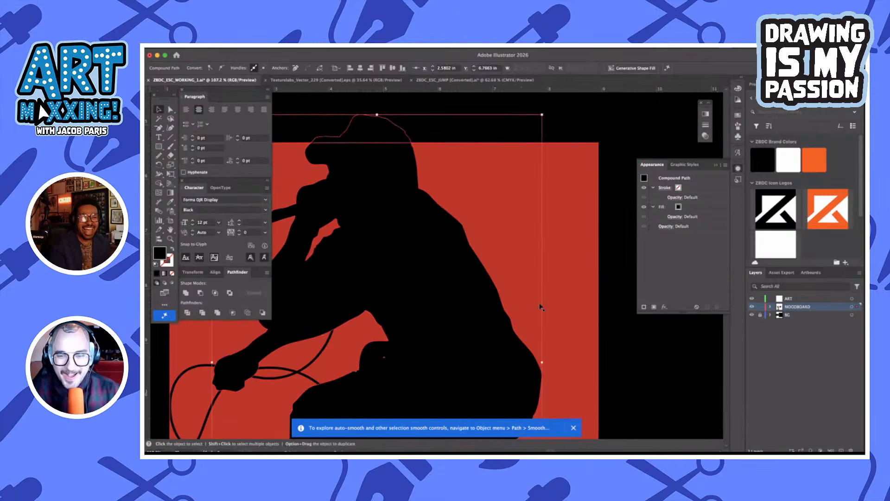
{"action": "scroll", "coordinate": [552, 337], "scroll_direction": "down", "scroll_amount": 3}
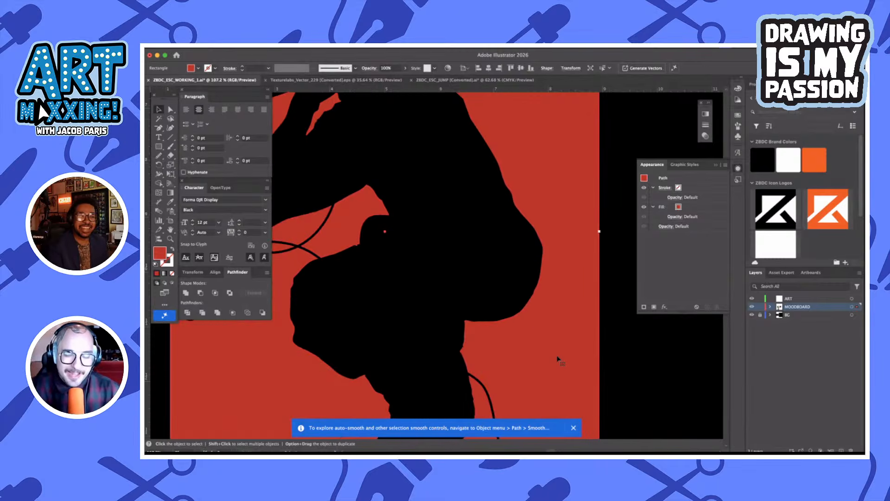
{"action": "scroll", "coordinate": [558, 359], "scroll_direction": "down", "scroll_amount": 2}
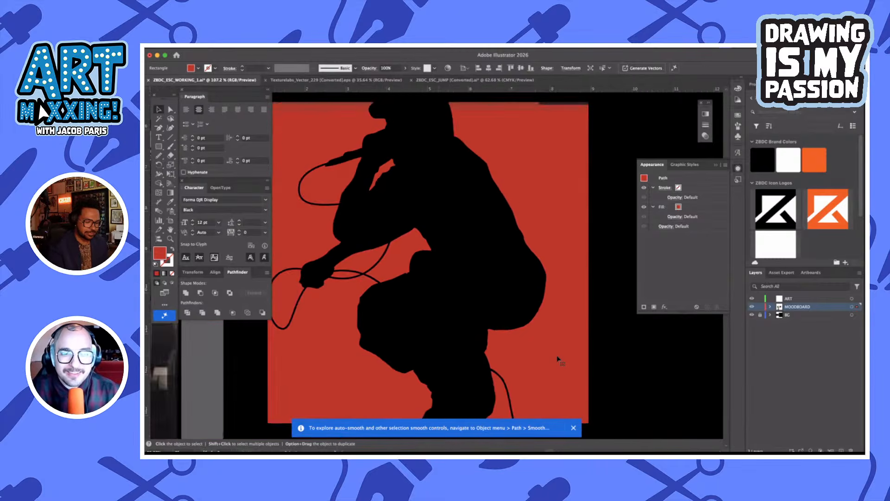
{"action": "left_click", "coordinate": [640, 350]}
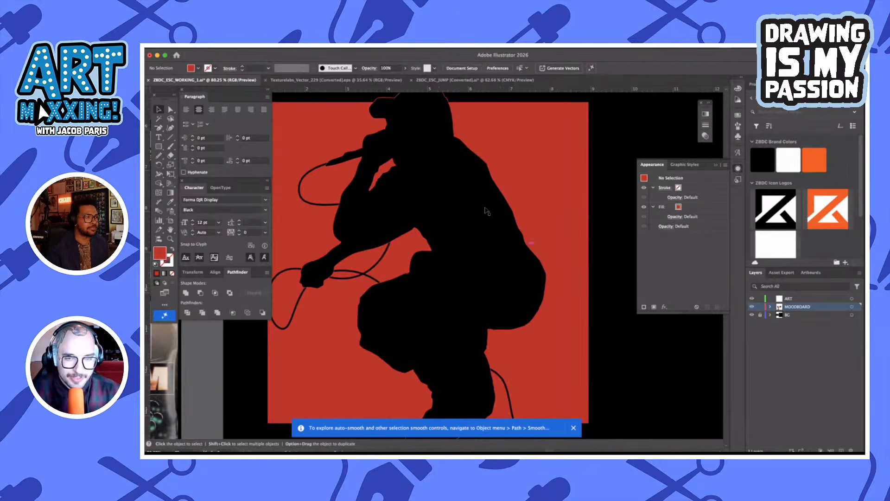
{"action": "left_click", "coordinate": [484, 238]}
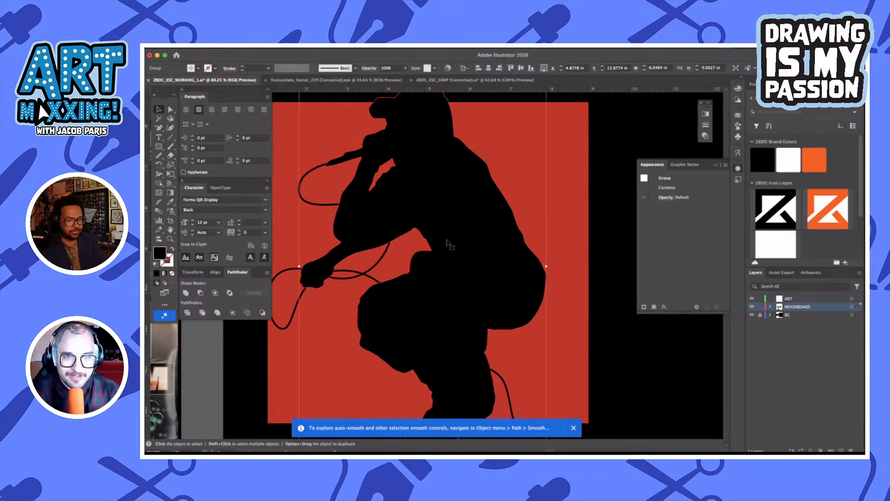
{"action": "left_click", "coordinate": [303, 297], "text": "shift"}
{"action": "scroll", "coordinate": [373, 250], "scroll_direction": "down", "scroll_amount": 1}
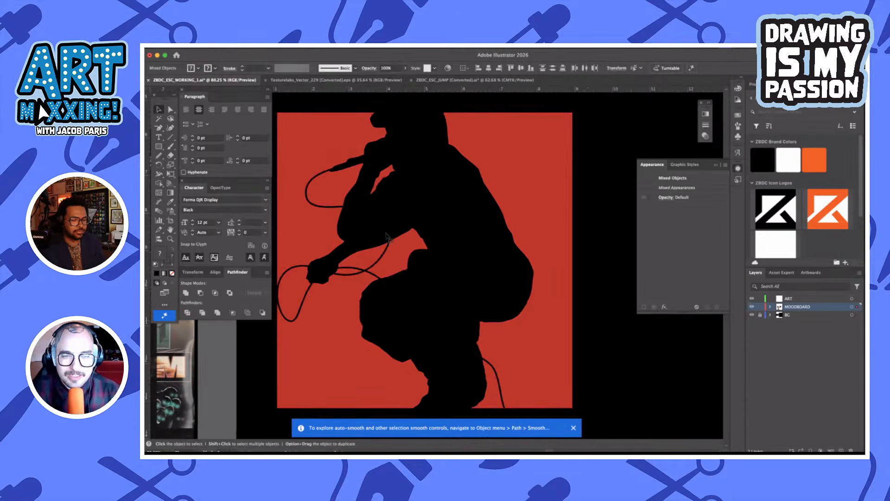
{"action": "scroll", "coordinate": [465, 133], "scroll_direction": "down", "scroll_amount": 3}
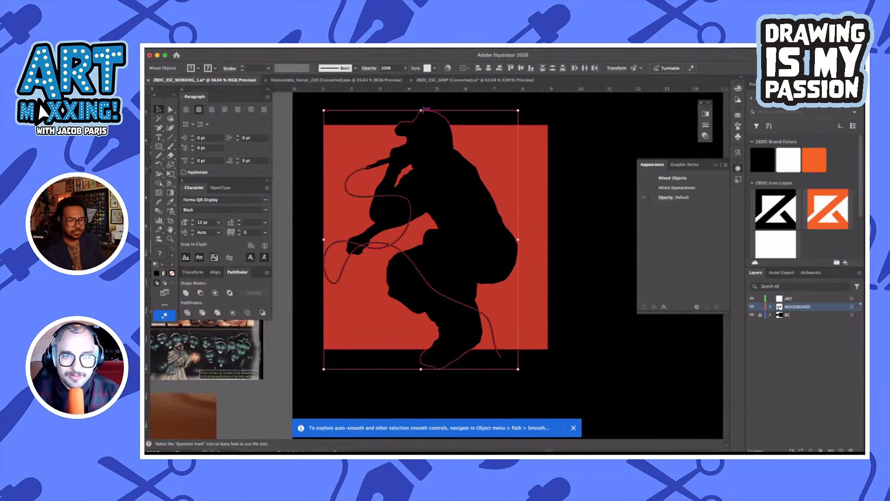
{"action": "left_click_drag", "start_coordinate": [422, 106], "coordinate": [424, 115]}
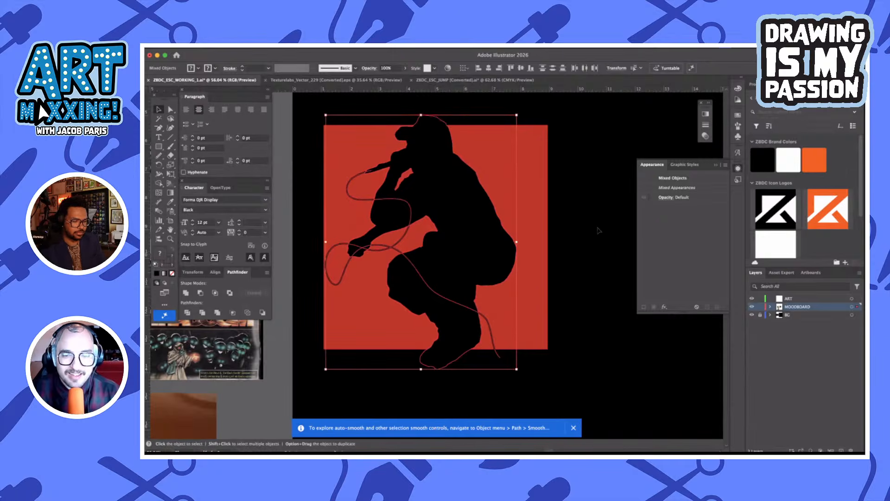
{"action": "left_click", "coordinate": [599, 241]}
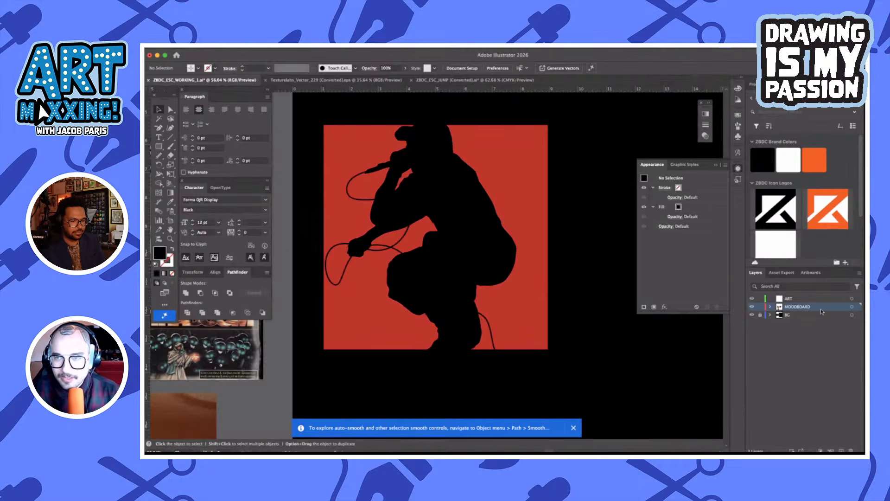
Move the silhouette, cable and red square in place from the MOODBOARD layer to the ART layer, and lock MOODBOARD
{"action": "scroll", "coordinate": [566, 333], "scroll_direction": "left", "scroll_amount": 5}
{"action": "scroll", "coordinate": [566, 332], "scroll_direction": "down", "scroll_amount": 3}
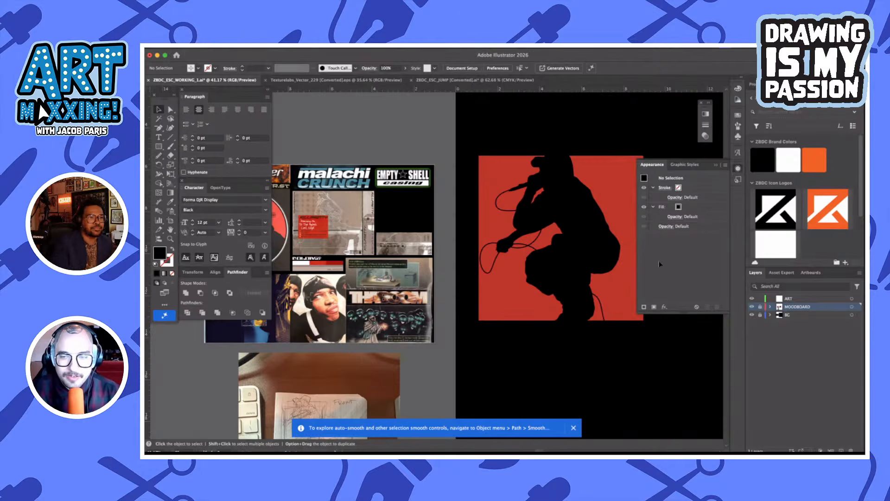
{"action": "scroll", "coordinate": [561, 332], "scroll_direction": "right", "scroll_amount": 2}
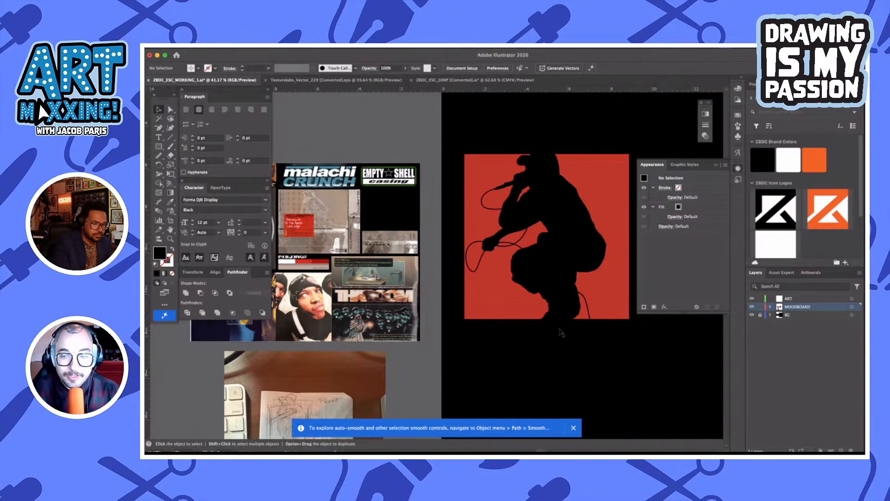
{"action": "left_click_drag", "start_coordinate": [613, 356], "coordinate": [509, 201]}
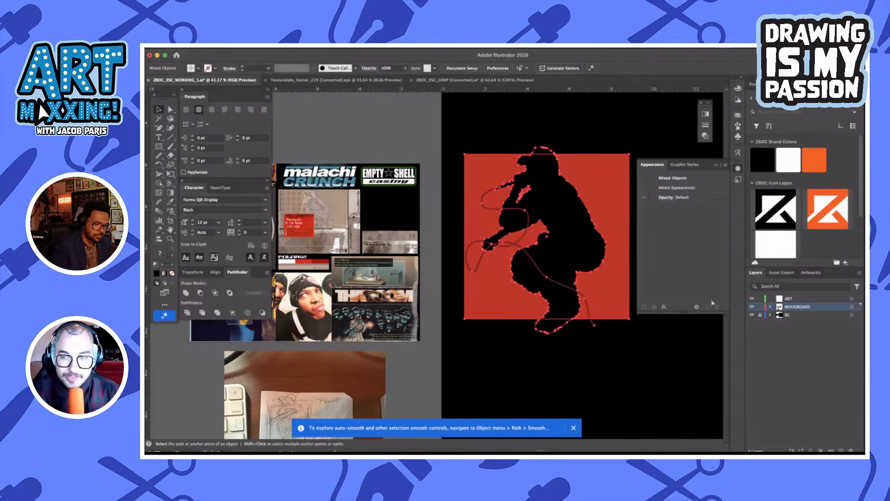
{"action": "key", "text": "super+x"}
{"action": "left_click", "coordinate": [783, 298]}
{"action": "key", "text": "super+f"}
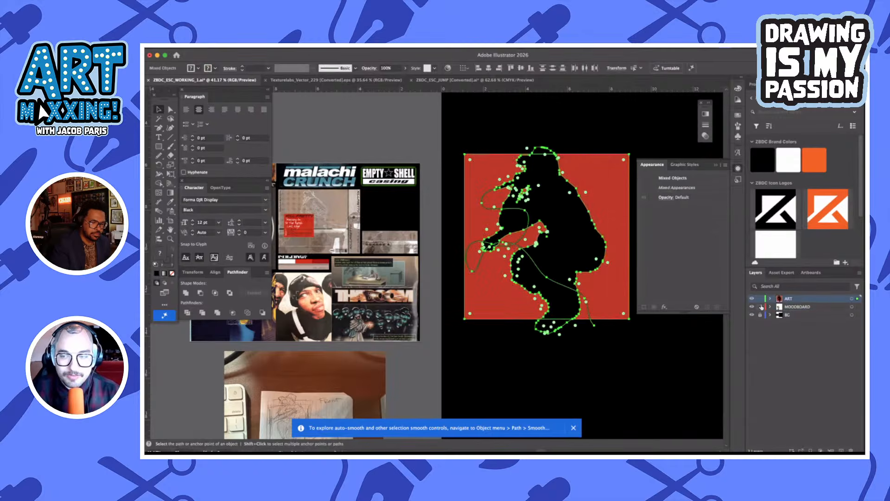
{"action": "left_click", "coordinate": [498, 353]}
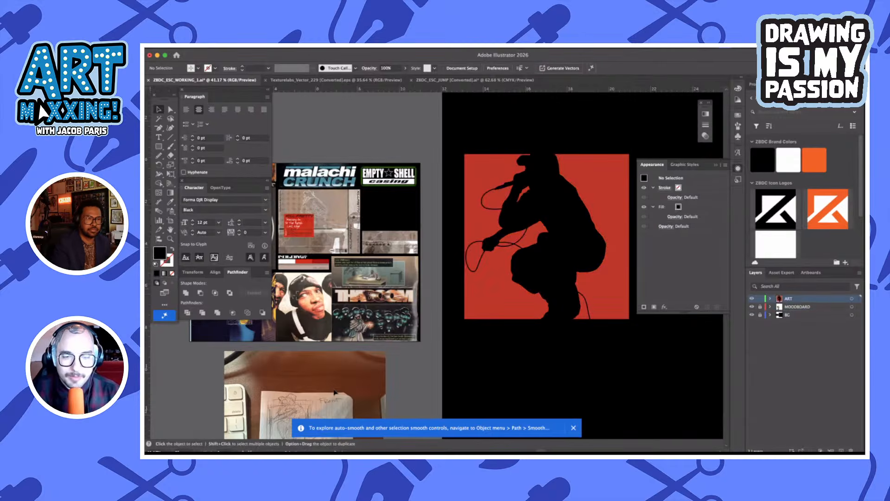
Examine the artboard's composition alongside the moodboard images and the pencil sketch
{"action": "scroll", "coordinate": [336, 393], "scroll_direction": "down", "scroll_amount": 5}
{"action": "scroll", "coordinate": [335, 393], "scroll_direction": "down", "scroll_amount": 2}
{"action": "scroll", "coordinate": [413, 192], "scroll_direction": "right", "scroll_amount": 4}
{"action": "scroll", "coordinate": [413, 192], "scroll_direction": "up", "scroll_amount": 4}
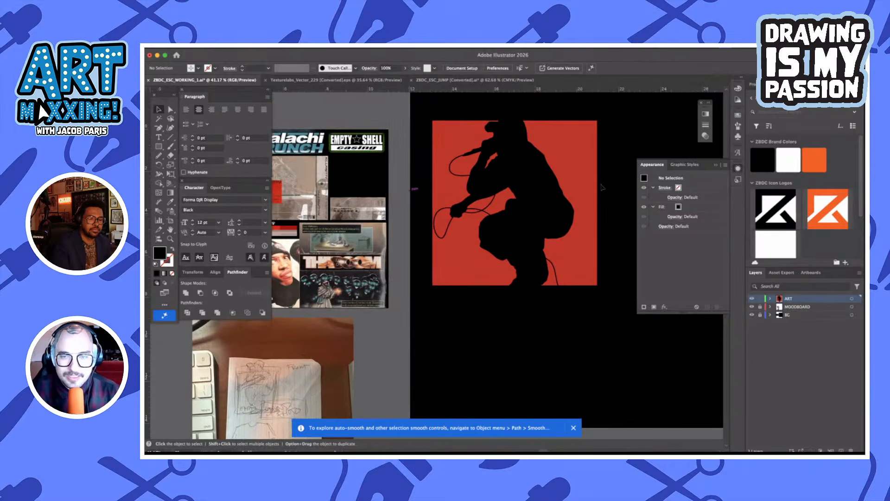
{"action": "scroll", "coordinate": [598, 185], "scroll_direction": "down", "scroll_amount": 3}
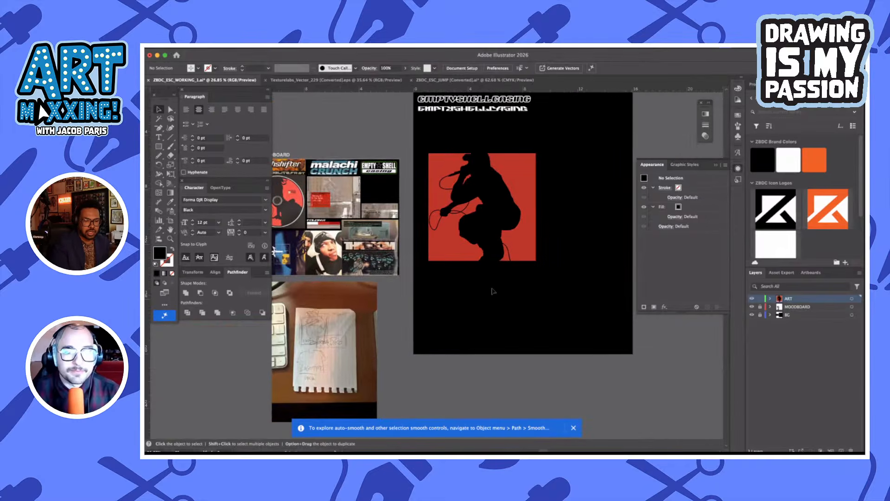
{"action": "scroll", "coordinate": [483, 289], "scroll_direction": "up", "scroll_amount": 3}
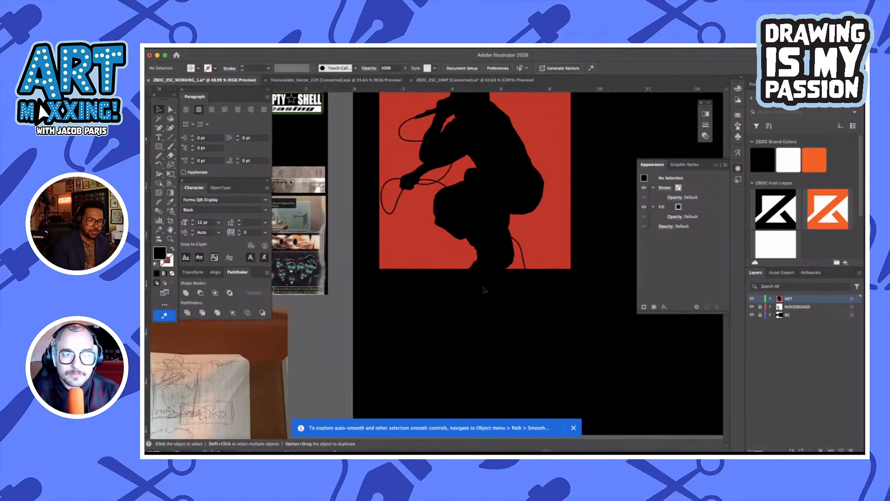
{"action": "scroll", "coordinate": [483, 290], "scroll_direction": "left", "scroll_amount": 4}
{"action": "scroll", "coordinate": [483, 290], "scroll_direction": "left", "scroll_amount": 2}
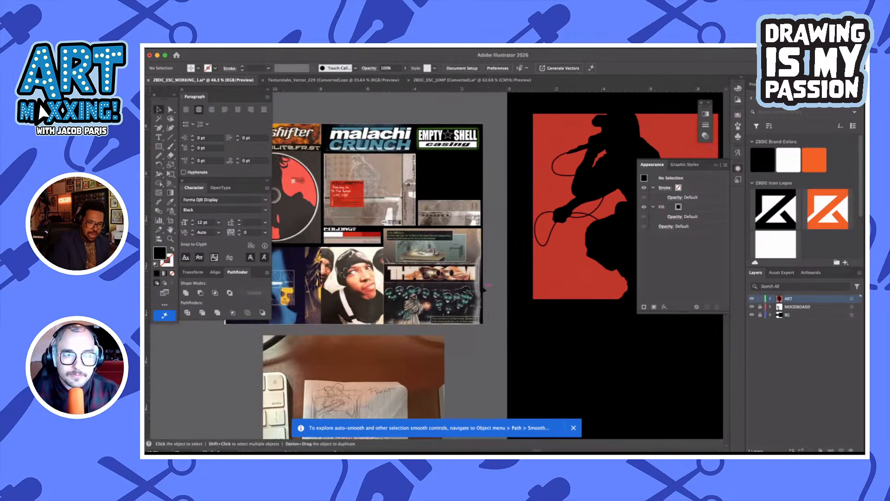
{"action": "scroll", "coordinate": [484, 290], "scroll_direction": "right", "scroll_amount": 6}
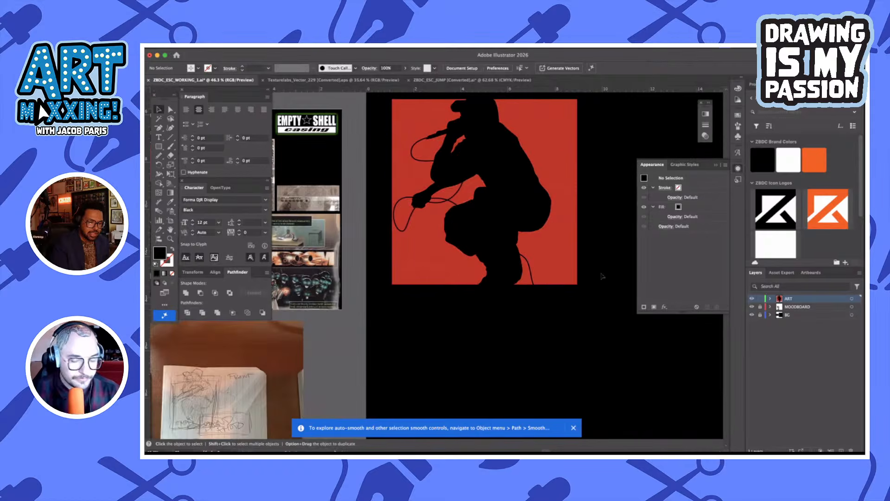
Add the text EMPTYSHELLCASING in Forma DJR Display Black, 12 pt, in the empty area beside the artboard
{"action": "key", "text": "t"}
{"action": "scroll", "coordinate": [603, 268], "scroll_direction": "right", "scroll_amount": 3}
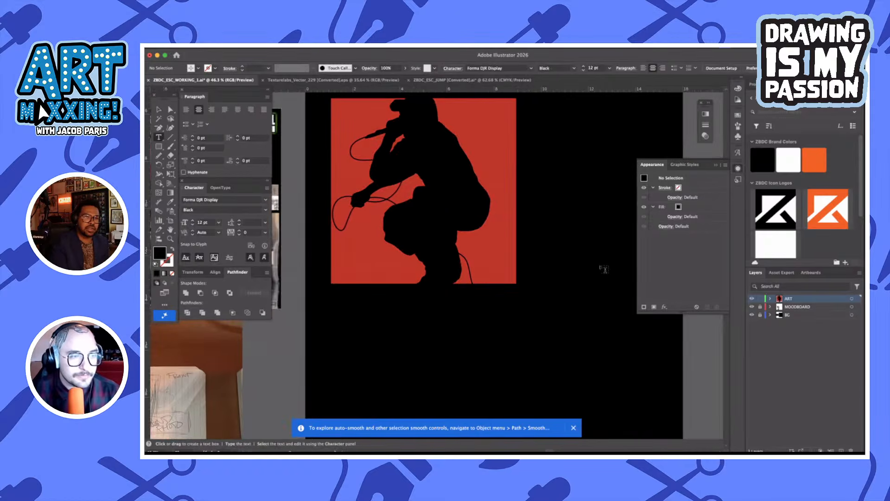
{"action": "scroll", "coordinate": [603, 267], "scroll_direction": "up", "scroll_amount": 5}
{"action": "scroll", "coordinate": [485, 149], "scroll_direction": "right", "scroll_amount": 5}
{"action": "scroll", "coordinate": [485, 149], "scroll_direction": "down", "scroll_amount": 1}
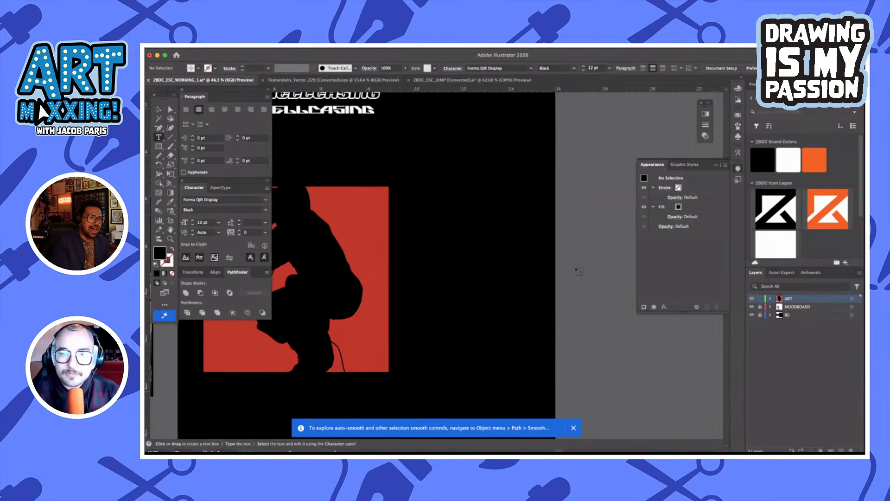
{"action": "left_click", "coordinate": [582, 275]}
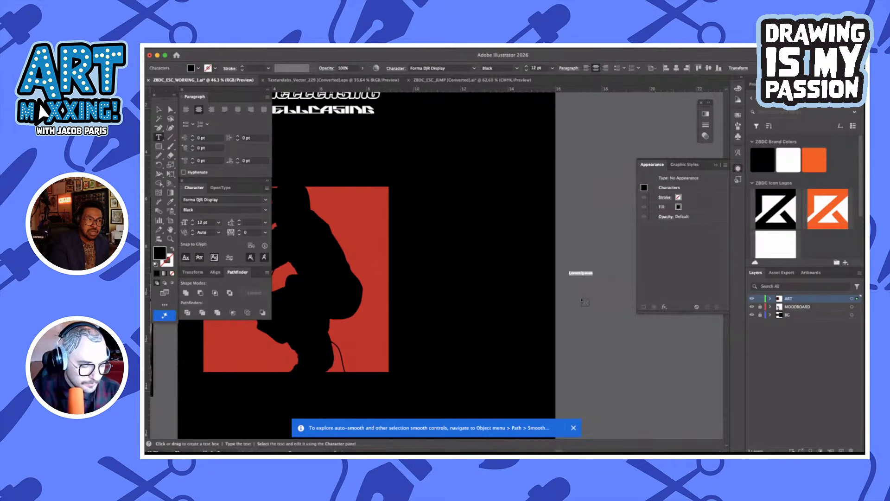
{"action": "type", "text": "EMPTYSHELL"}
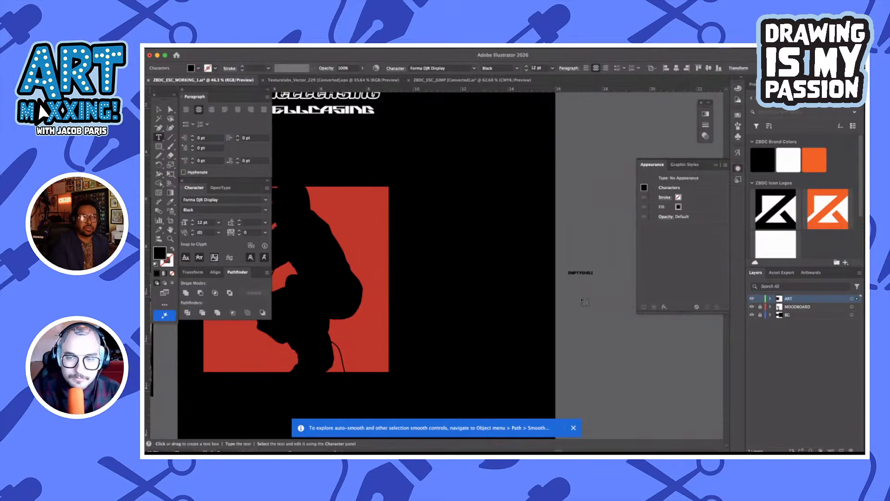
{"action": "type", "text": "CASING"}
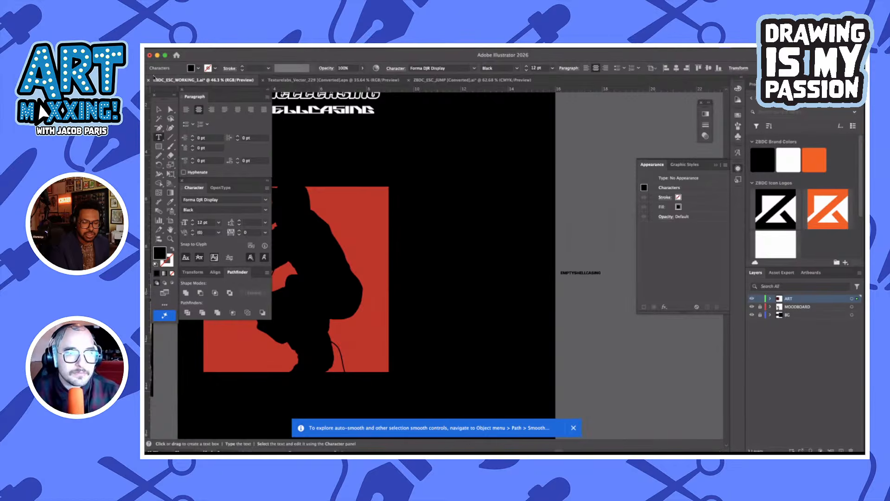
{"action": "left_click", "coordinate": [158, 109]}
{"action": "left_click", "coordinate": [610, 308]}
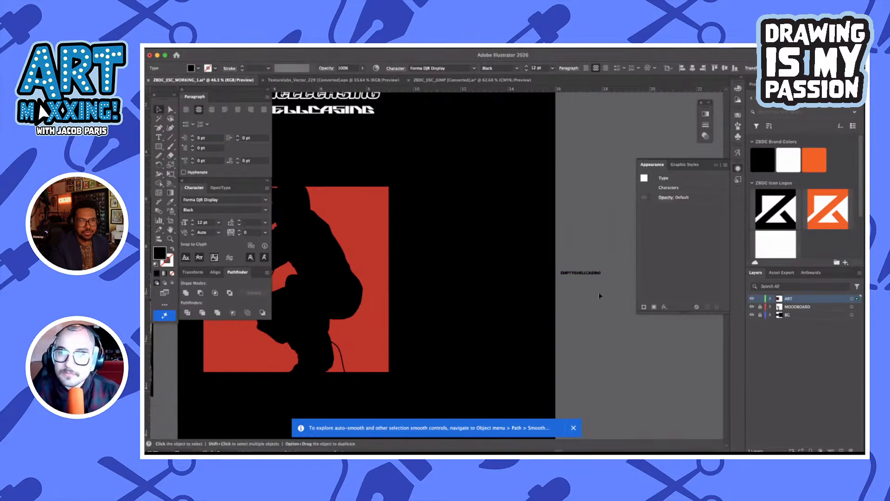
Move the EMPTYSHELLCASING text onto the red square, near its lower-left corner
{"action": "left_click_drag", "start_coordinate": [598, 279], "coordinate": [376, 342]}
{"action": "scroll", "coordinate": [376, 342], "scroll_direction": "up", "scroll_amount": 5}
{"action": "scroll", "coordinate": [378, 342], "scroll_direction": "down", "scroll_amount": 2}
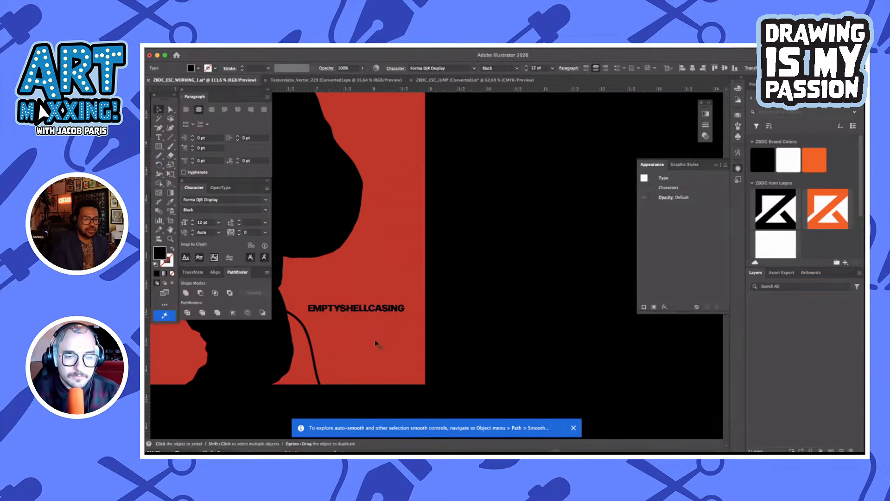
{"action": "scroll", "coordinate": [377, 342], "scroll_direction": "left", "scroll_amount": 3}
{"action": "scroll", "coordinate": [434, 311], "scroll_direction": "left", "scroll_amount": 5}
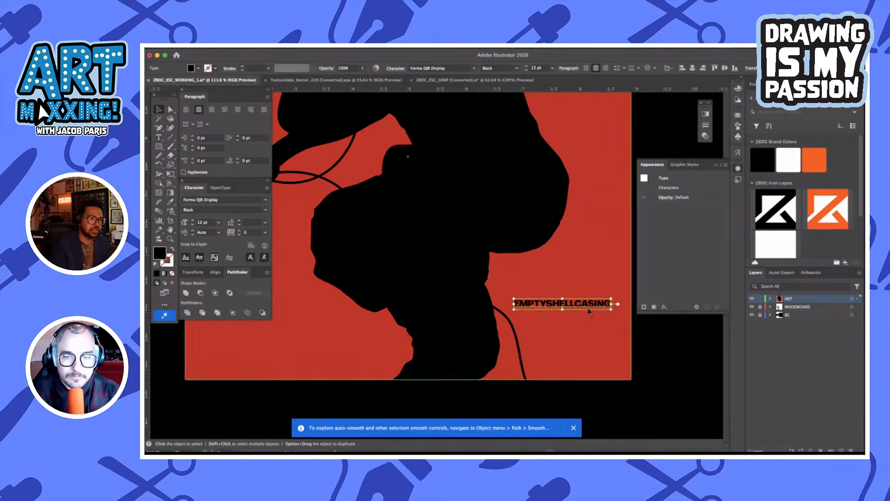
{"action": "left_click_drag", "start_coordinate": [589, 310], "coordinate": [278, 349]}
{"action": "scroll", "coordinate": [278, 350], "scroll_direction": "left", "scroll_amount": 2}
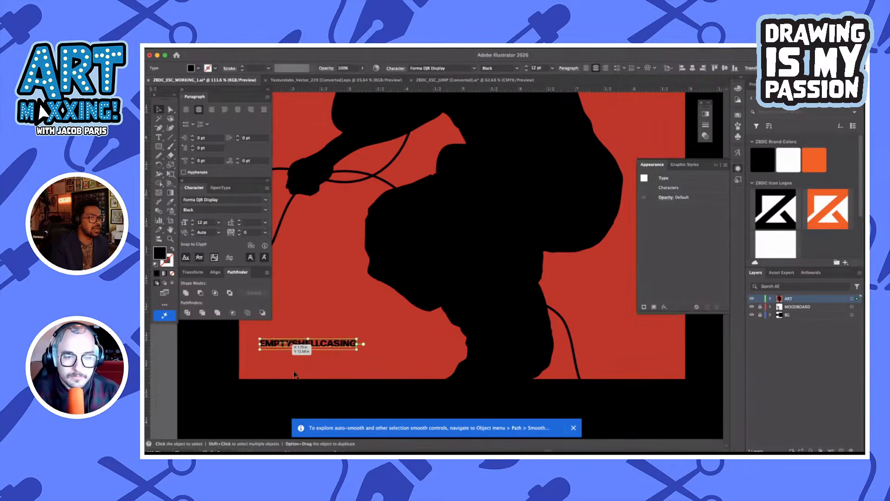
Enlarge the EMPTYSHELLCASING text to about 17 pt and place a duplicate directly beneath it
{"action": "left_click", "coordinate": [302, 374]}
{"action": "scroll", "coordinate": [303, 371], "scroll_direction": "left", "scroll_amount": 1}
{"action": "left_click_drag", "start_coordinate": [359, 347], "coordinate": [374, 358]}
{"action": "left_click", "coordinate": [374, 398]}
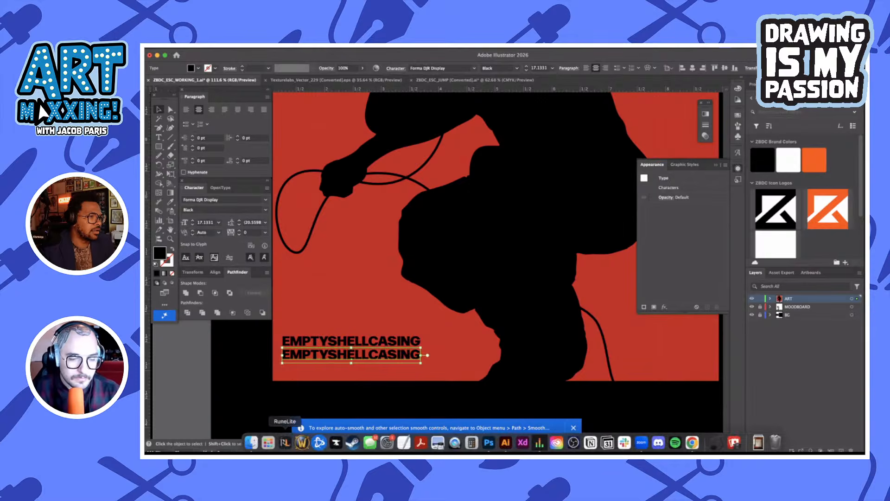
Switch to Finder and copy the name of the LESS THAN NOTHING folder inside ASSETS
{"action": "left_click", "coordinate": [256, 442]}
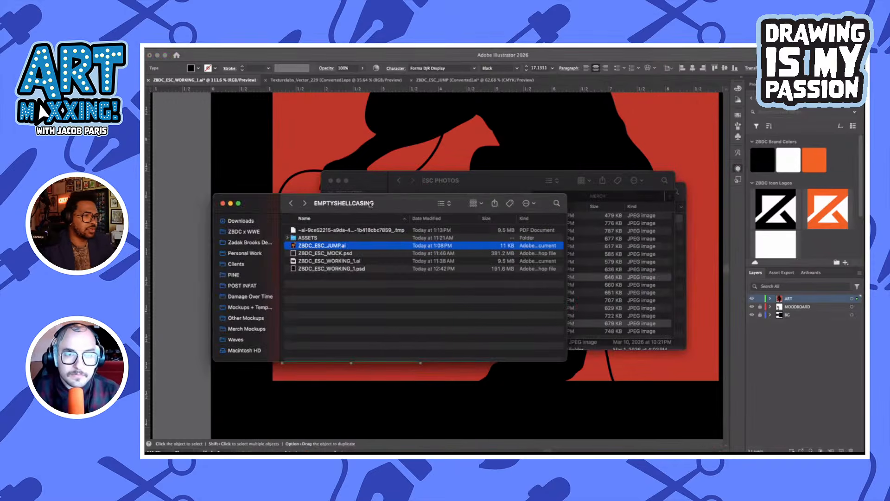
{"action": "left_click_drag", "start_coordinate": [369, 204], "coordinate": [417, 247]}
{"action": "left_click", "coordinate": [427, 194]}
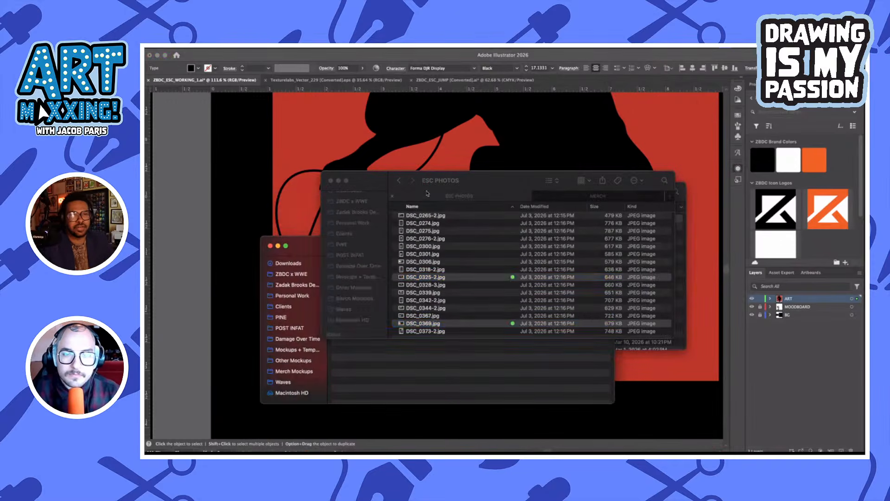
{"action": "left_click", "coordinate": [401, 183]}
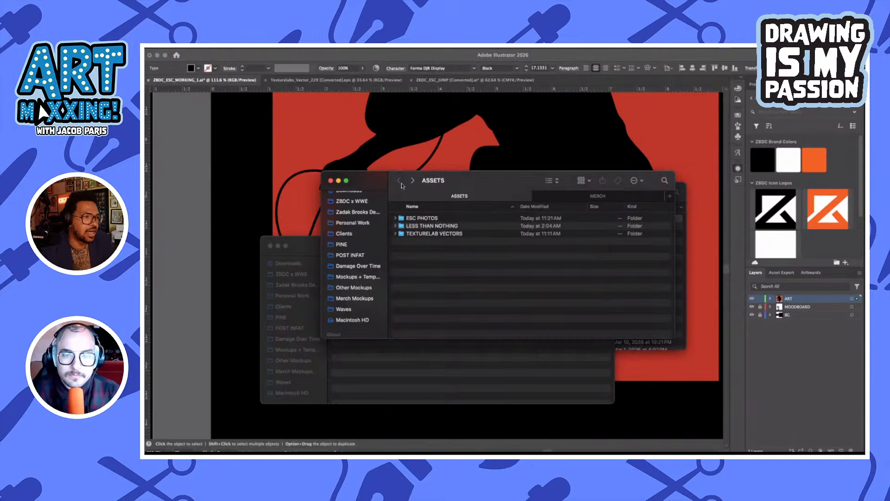
{"action": "left_click", "coordinate": [448, 227]}
{"action": "left_click", "coordinate": [445, 226]}
{"action": "key", "text": "super+c"}
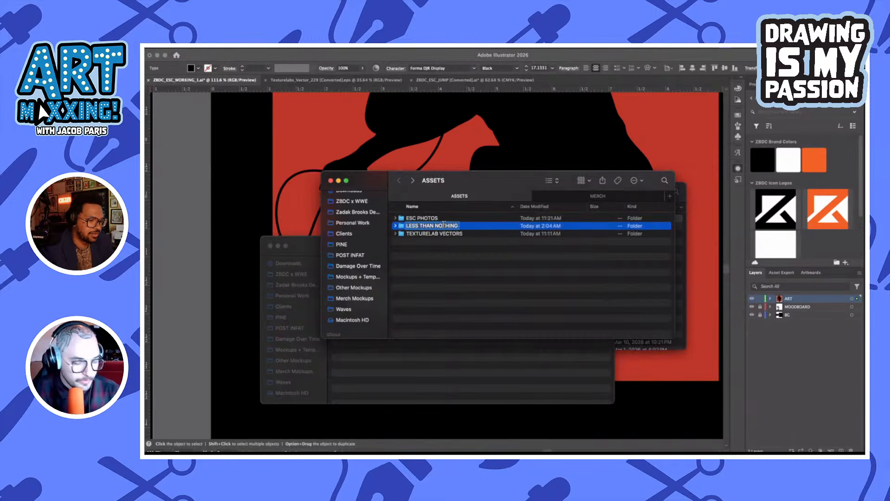
Back in Illustrator, replace the lower duplicate line with the copied title and remove its spaces so it reads LESSTHANNOTHING
{"action": "left_click", "coordinate": [276, 199]}
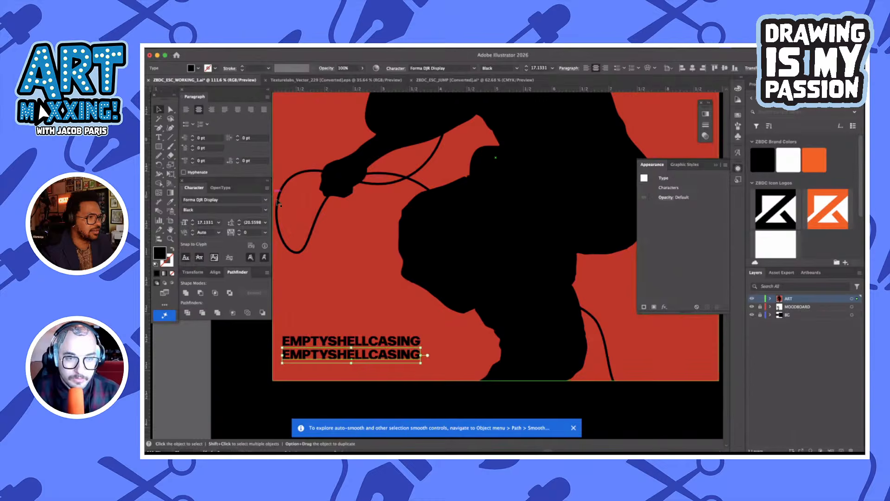
{"action": "double_click", "coordinate": [373, 354]}
{"action": "key", "text": "super+a"}
{"action": "key", "text": "super+v"}
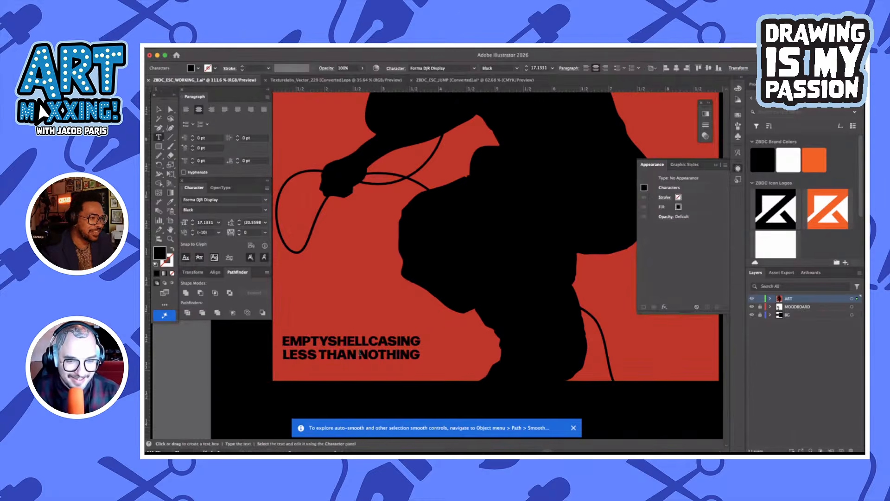
{"action": "left_click", "coordinate": [360, 354]}
{"action": "key", "text": "BackSpace"}
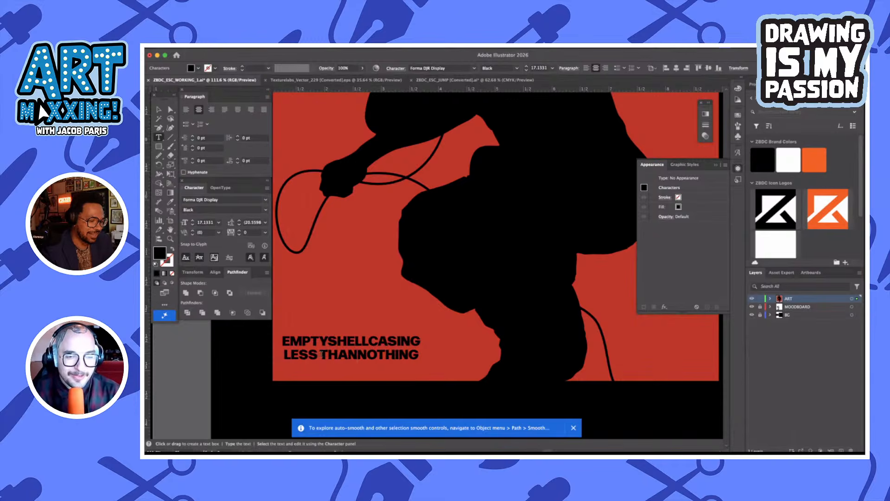
{"action": "left_click", "coordinate": [321, 354]}
{"action": "key", "text": "BackSpace"}
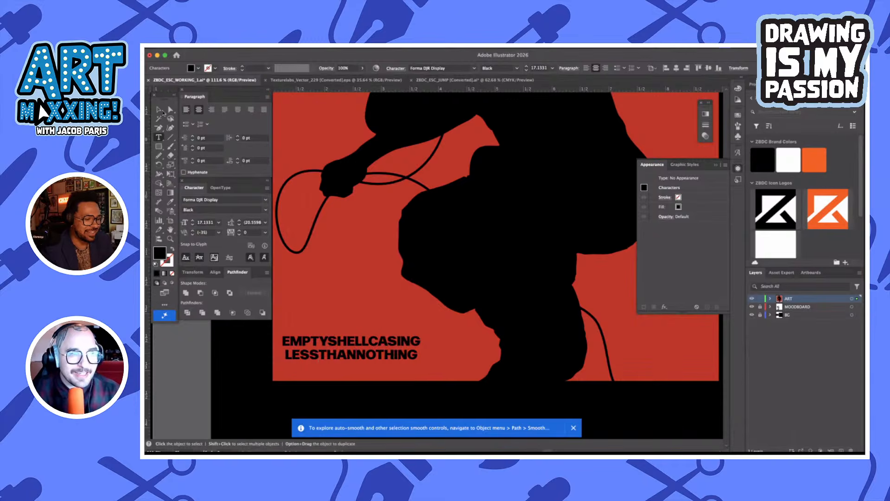
Set the LESSTHANNOTHING line to the Medium weight and give it a white fill
{"action": "left_click", "coordinate": [159, 110]}
{"action": "left_click", "coordinate": [266, 210]}
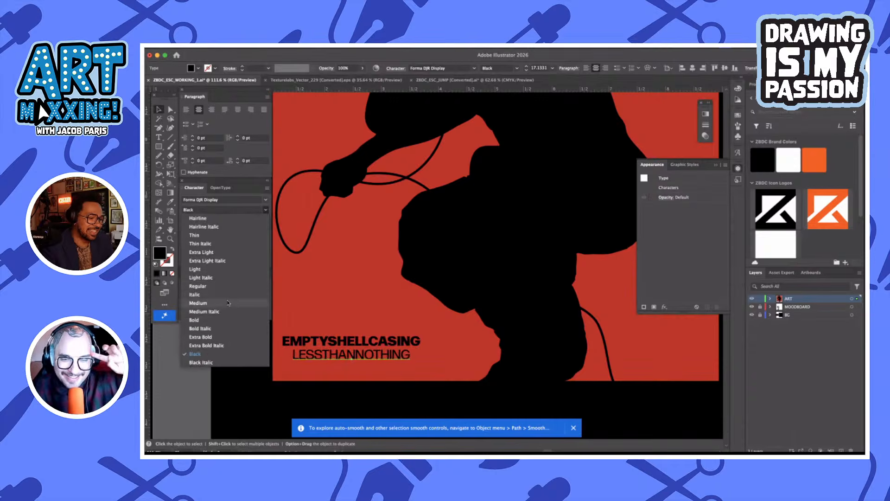
{"action": "left_click", "coordinate": [228, 303]}
{"action": "left_click", "coordinate": [198, 68]}
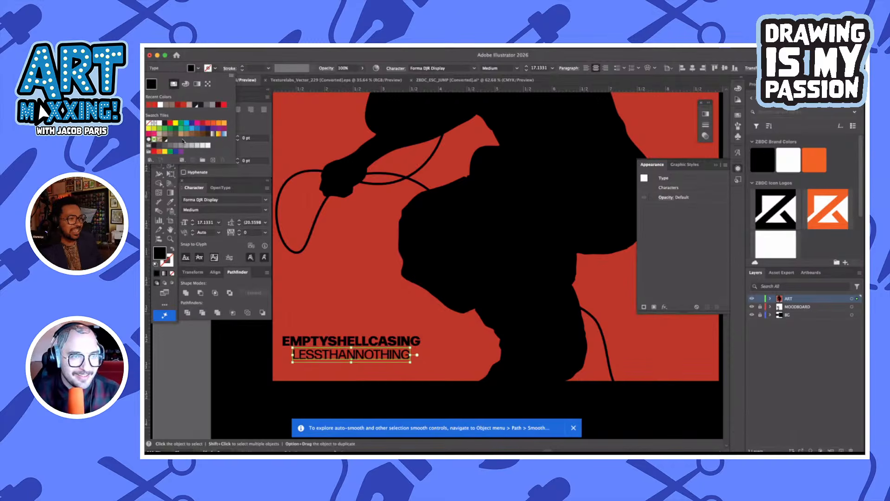
{"action": "left_click", "coordinate": [160, 105]}
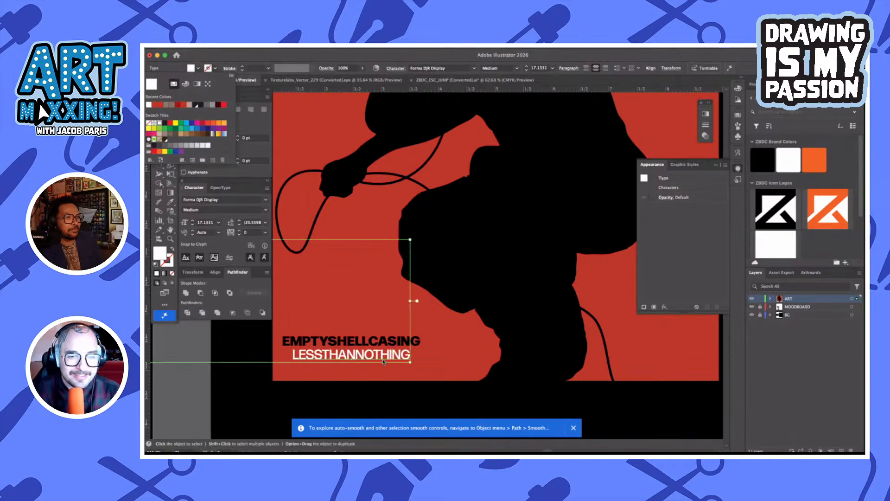
{"action": "left_click", "coordinate": [393, 399]}
{"action": "left_click", "coordinate": [394, 400]}
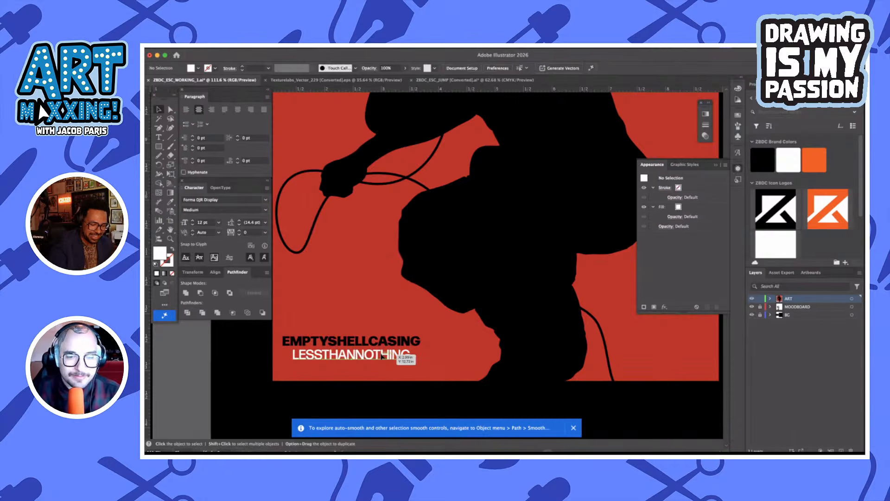
Scale the LESSTHANNOTHING line up to about 20.2 pt so both its ends align with the EMPTYSHELLCASING line above
{"action": "left_click", "coordinate": [383, 356]}
{"action": "scroll", "coordinate": [382, 356], "scroll_direction": "left", "scroll_amount": 2}
{"action": "scroll", "coordinate": [381, 356], "scroll_direction": "up", "scroll_amount": 5}
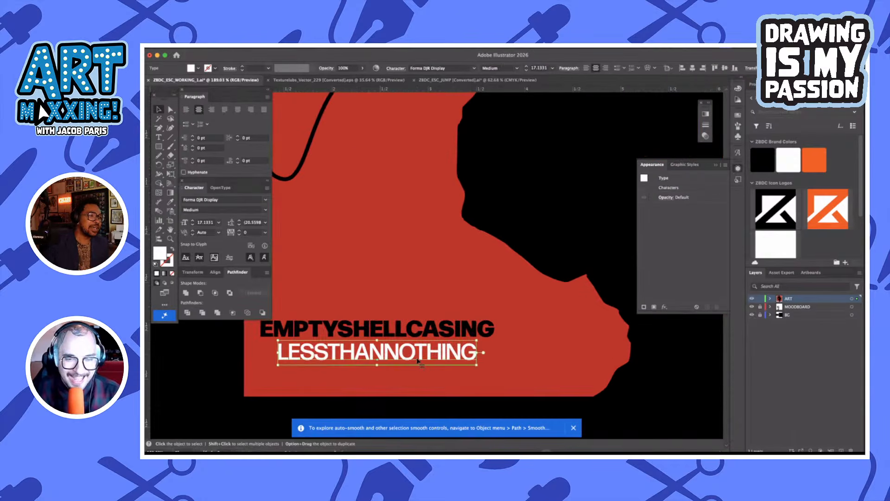
{"action": "left_click_drag", "start_coordinate": [419, 360], "coordinate": [495, 354]}
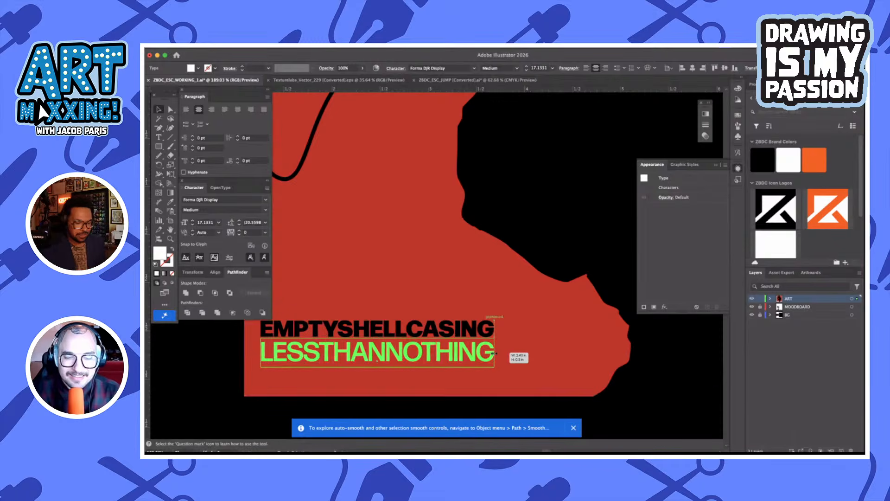
{"action": "scroll", "coordinate": [254, 353], "scroll_direction": "up", "scroll_amount": 3}
{"action": "scroll", "coordinate": [255, 354], "scroll_direction": "up", "scroll_amount": 4}
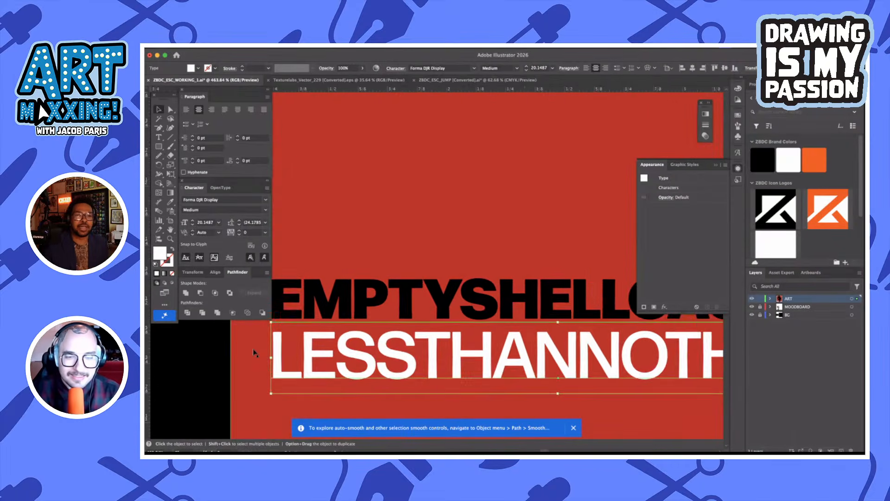
{"action": "left_click_drag", "start_coordinate": [318, 357], "coordinate": [315, 356]}
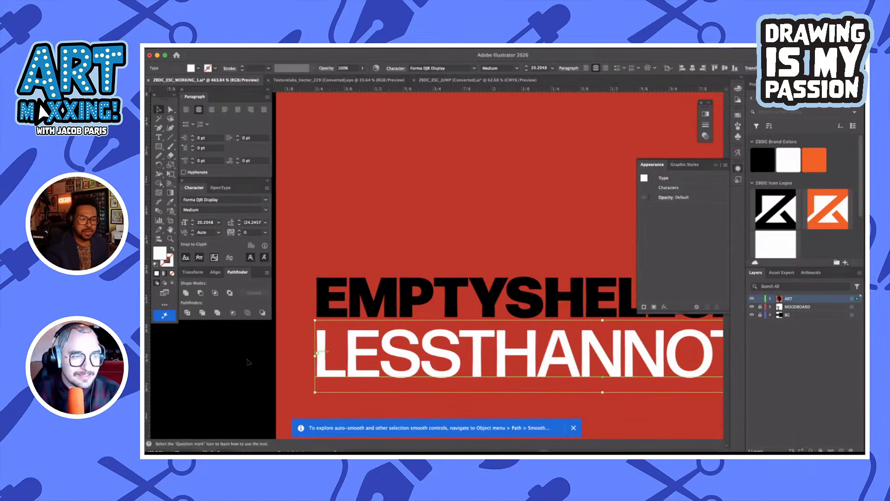
{"action": "left_click", "coordinate": [244, 362]}
Shift both text lines together slightly right and down, and nudge them to even their margins in the red square's lower-left corner
{"action": "scroll", "coordinate": [244, 362], "scroll_direction": "down", "scroll_amount": 5}
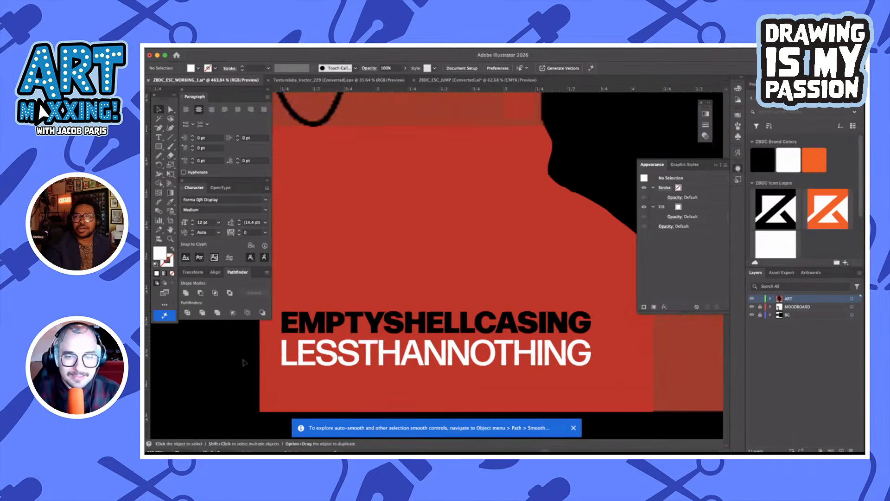
{"action": "scroll", "coordinate": [291, 357], "scroll_direction": "down", "scroll_amount": 5}
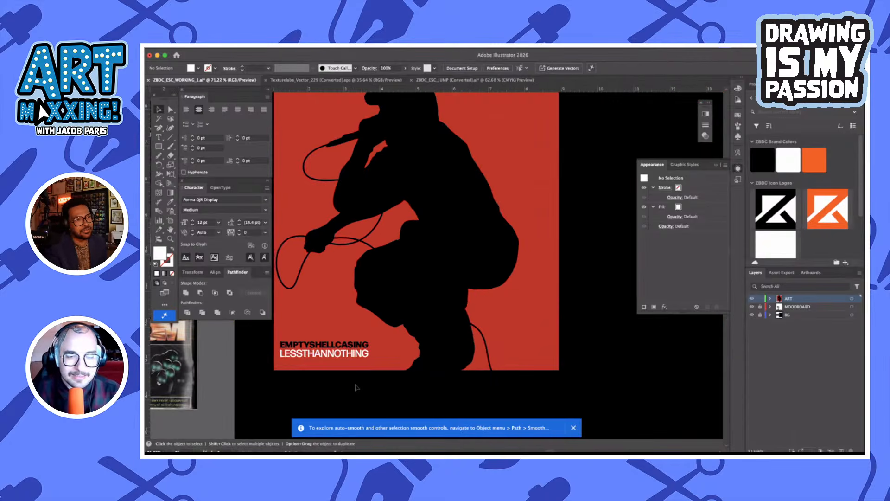
{"action": "scroll", "coordinate": [355, 387], "scroll_direction": "up", "scroll_amount": 2}
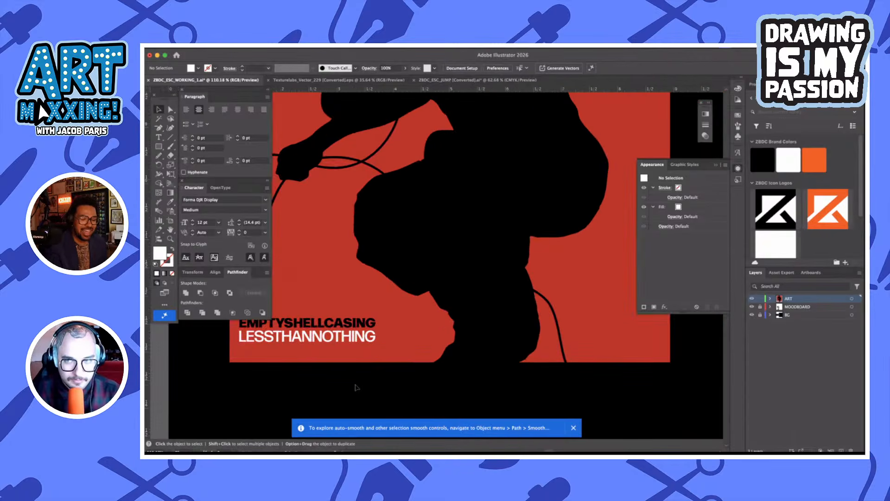
{"action": "scroll", "coordinate": [356, 387], "scroll_direction": "down", "scroll_amount": 2}
{"action": "scroll", "coordinate": [356, 387], "scroll_direction": "down", "scroll_amount": 1}
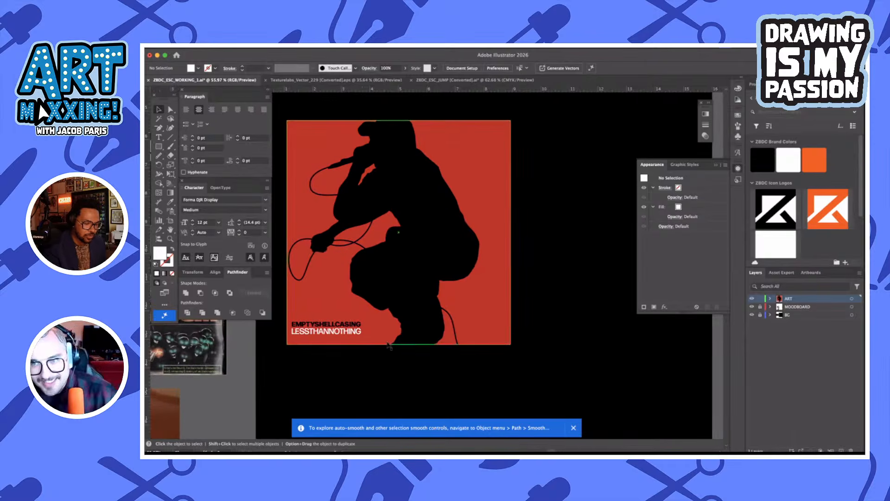
{"action": "scroll", "coordinate": [528, 292], "scroll_direction": "down", "scroll_amount": 1}
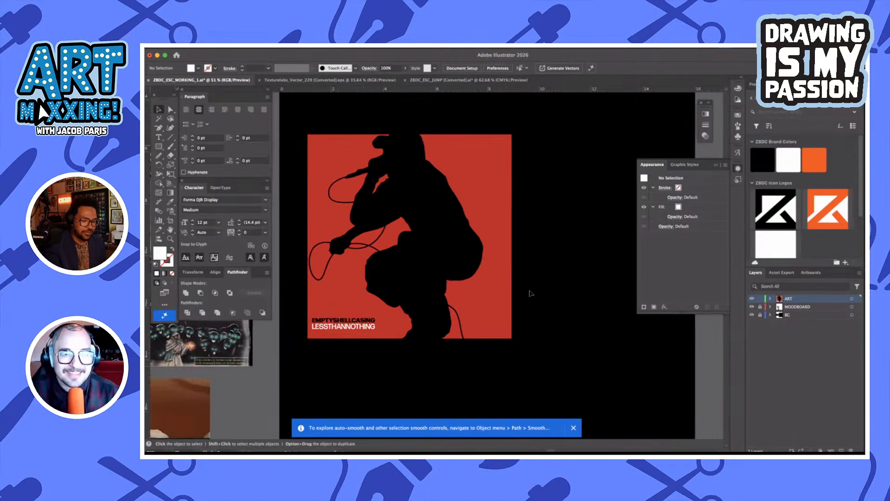
{"action": "scroll", "coordinate": [342, 331], "scroll_direction": "up", "scroll_amount": 2}
{"action": "left_click", "coordinate": [374, 310]}
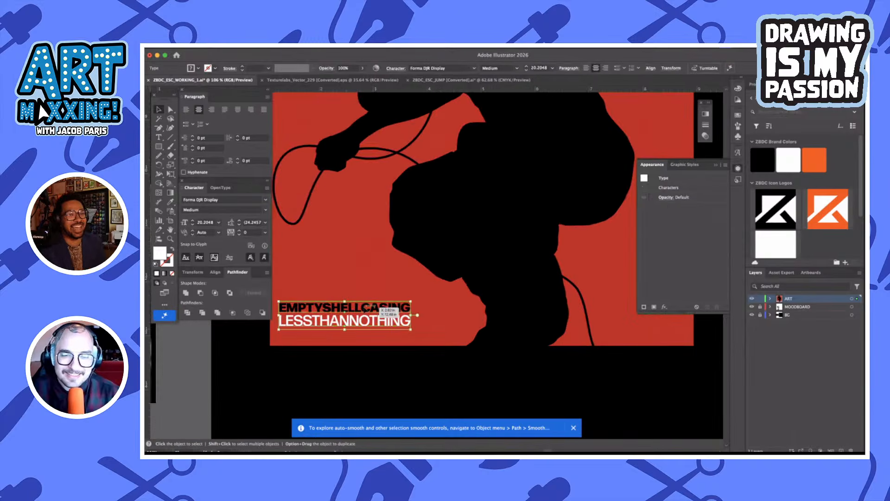
{"action": "left_click_drag", "start_coordinate": [374, 310], "coordinate": [384, 317]}
{"action": "key", "text": "Left"}
{"action": "key", "text": "Left"}
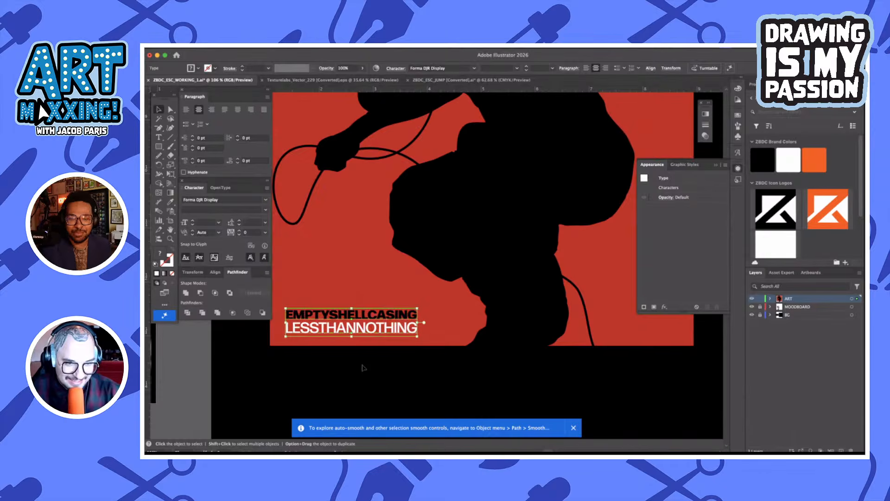
{"action": "key", "text": "Up"}
{"action": "key", "text": "Up"}
{"action": "left_click", "coordinate": [370, 372]}
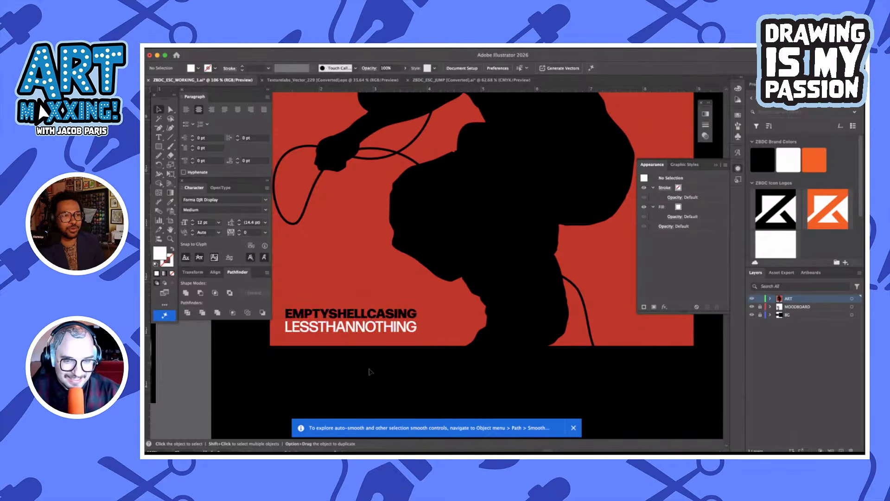
{"action": "scroll", "coordinate": [370, 371], "scroll_direction": "down", "scroll_amount": 3}
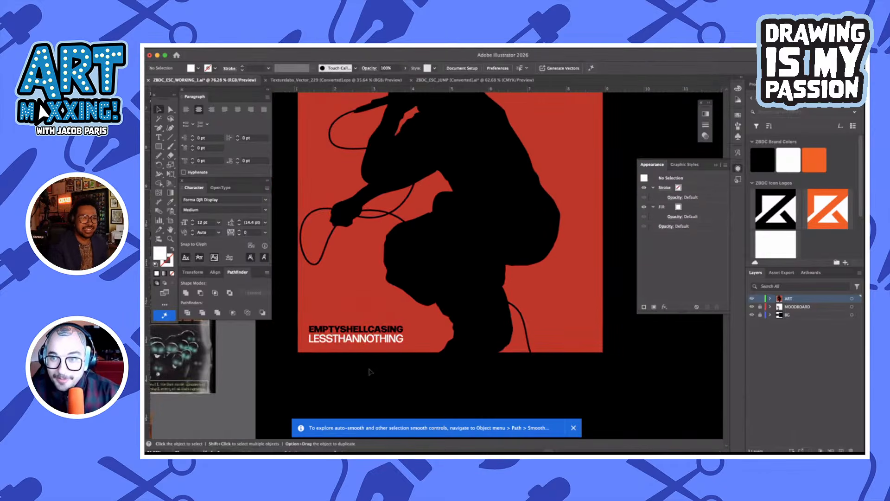
Compare the red square composition with the moodboard images to judge what the graphic still needs
{"action": "scroll", "coordinate": [622, 323], "scroll_direction": "right", "scroll_amount": 2}
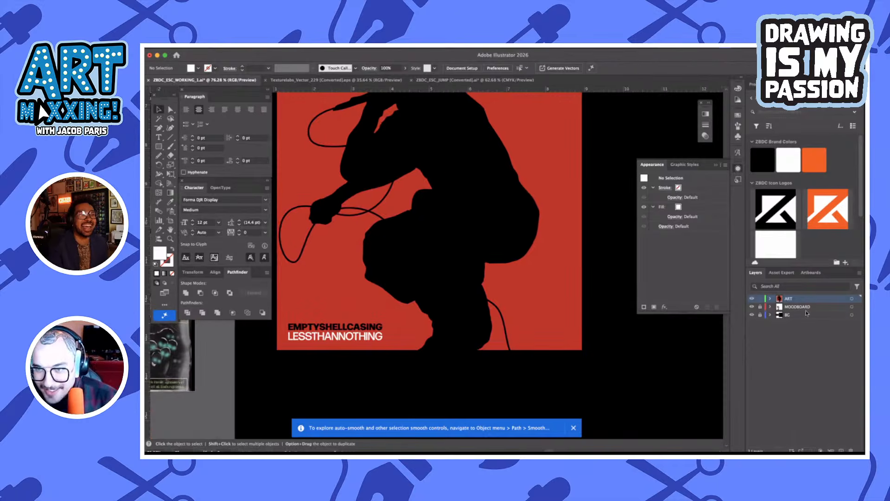
{"action": "scroll", "coordinate": [585, 272], "scroll_direction": "down", "scroll_amount": 3}
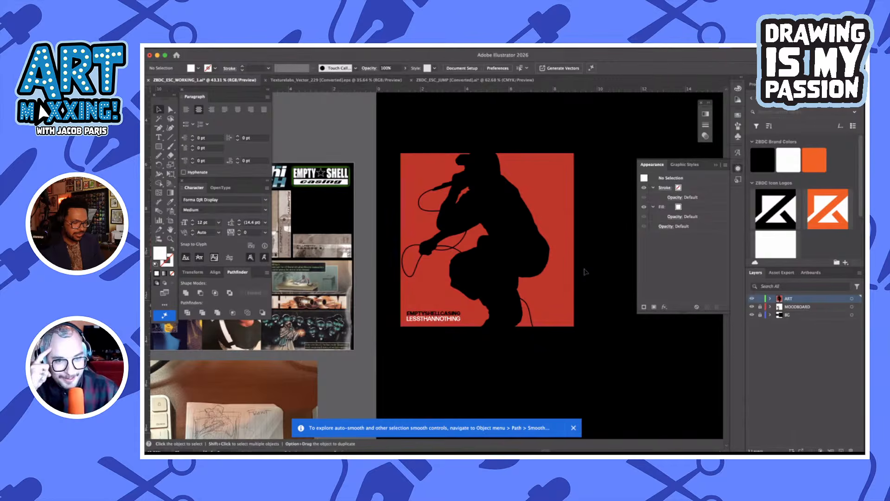
{"action": "scroll", "coordinate": [521, 378], "scroll_direction": "left", "scroll_amount": 3}
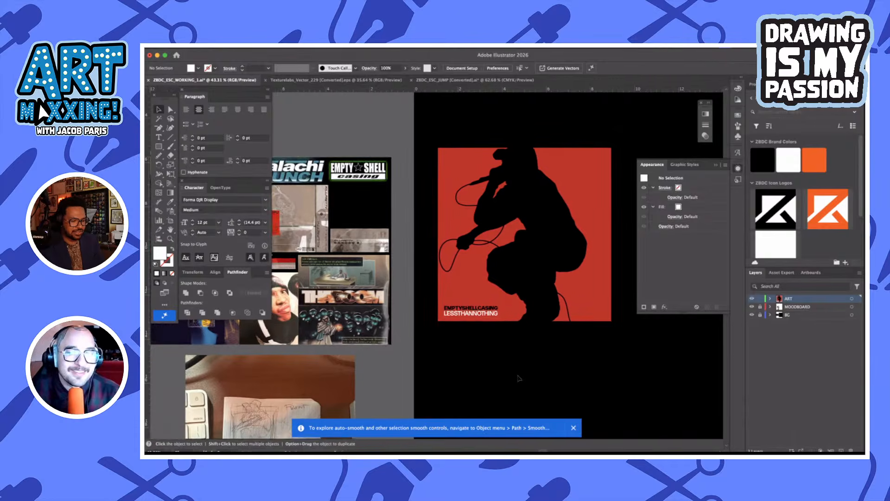
{"action": "scroll", "coordinate": [501, 381], "scroll_direction": "left", "scroll_amount": 3}
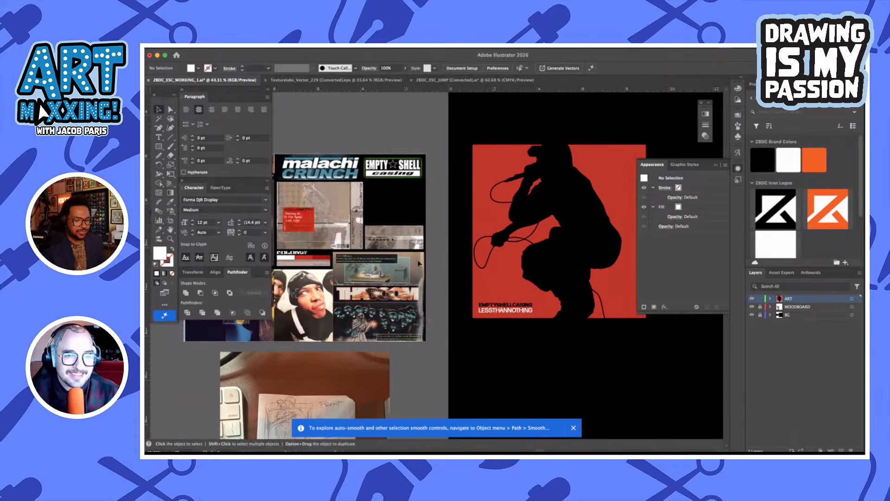
{"action": "scroll", "coordinate": [419, 263], "scroll_direction": "right", "scroll_amount": 2}
{"action": "scroll", "coordinate": [419, 263], "scroll_direction": "left", "scroll_amount": 2}
{"action": "scroll", "coordinate": [418, 263], "scroll_direction": "up", "scroll_amount": 2}
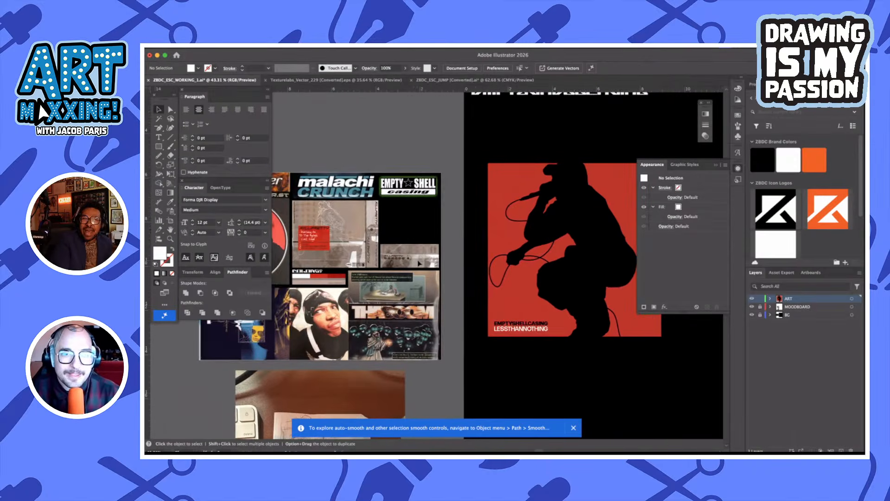
{"action": "scroll", "coordinate": [443, 277], "scroll_direction": "up", "scroll_amount": 5}
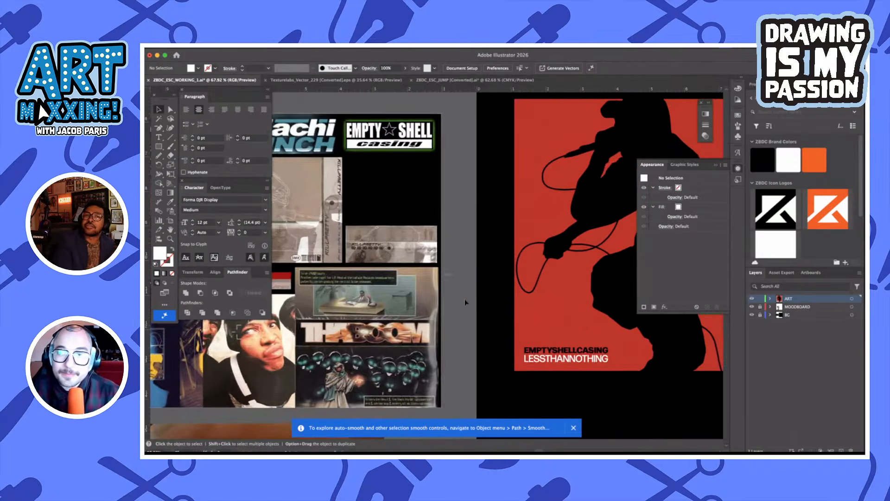
{"action": "scroll", "coordinate": [466, 302], "scroll_direction": "left", "scroll_amount": 4}
{"action": "scroll", "coordinate": [466, 302], "scroll_direction": "down", "scroll_amount": 1}
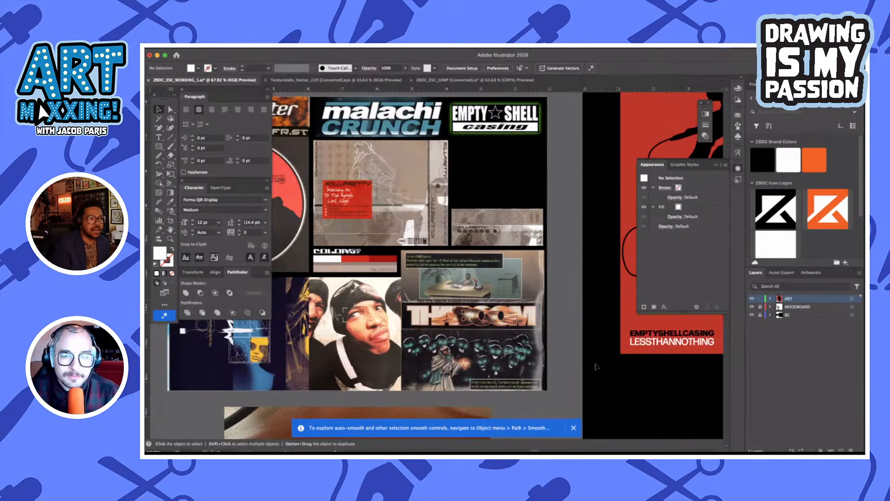
{"action": "scroll", "coordinate": [597, 366], "scroll_direction": "down", "scroll_amount": 5}
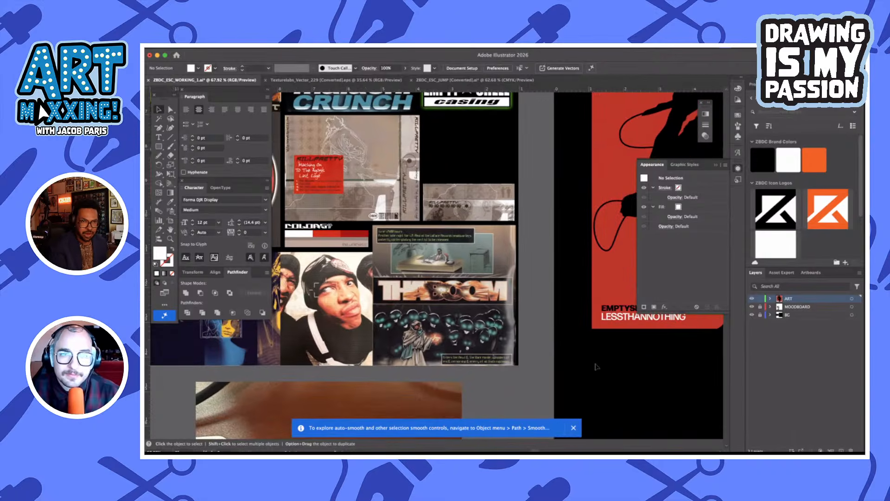
{"action": "scroll", "coordinate": [597, 367], "scroll_direction": "right", "scroll_amount": 9}
{"action": "scroll", "coordinate": [597, 367], "scroll_direction": "down", "scroll_amount": 3}
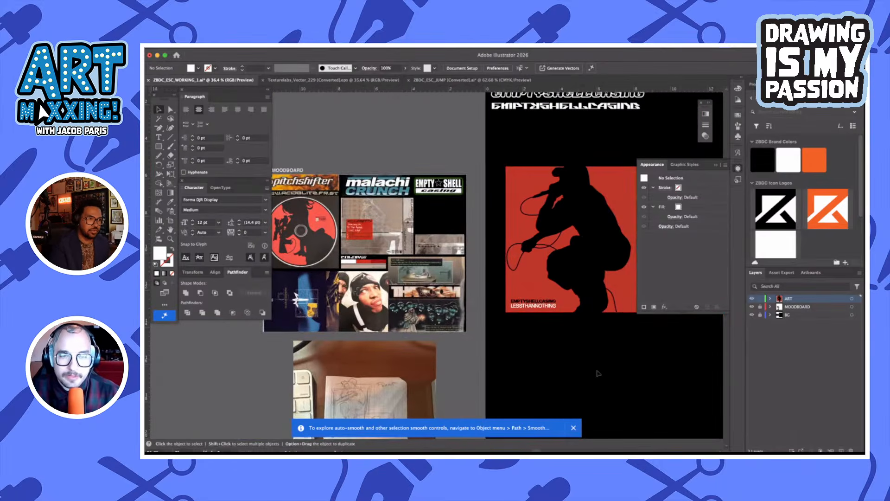
{"action": "scroll", "coordinate": [598, 370], "scroll_direction": "right", "scroll_amount": 2}
{"action": "scroll", "coordinate": [566, 330], "scroll_direction": "up", "scroll_amount": 3}
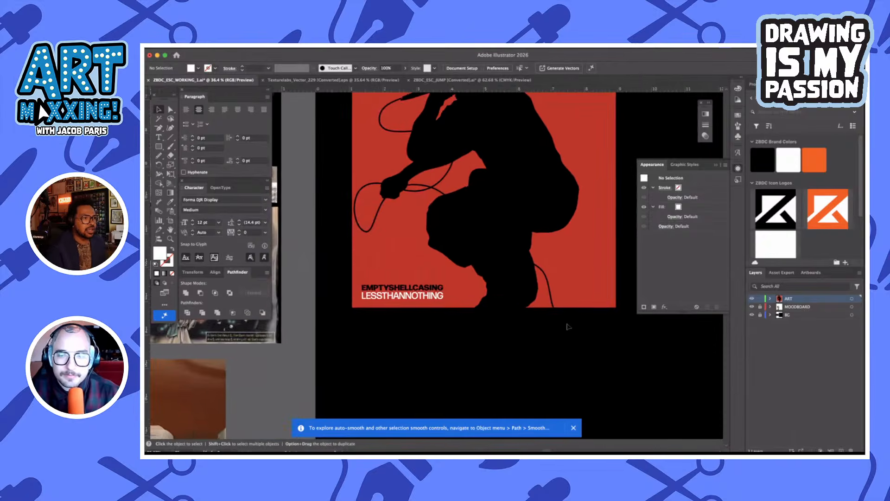
{"action": "scroll", "coordinate": [598, 263], "scroll_direction": "up", "scroll_amount": 3}
{"action": "scroll", "coordinate": [596, 274], "scroll_direction": "right", "scroll_amount": 1}
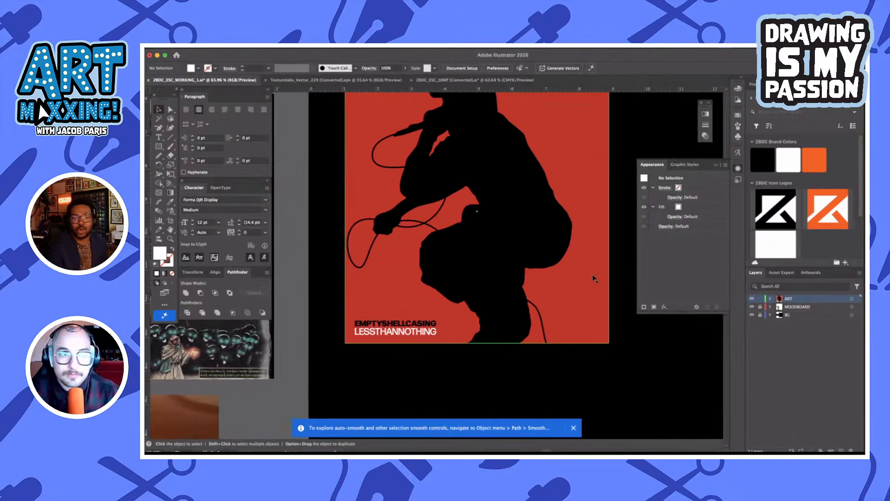
Duplicate the red square in place in front, swap its fill to a 1 pt stroke and colour the stroke white
{"action": "left_click", "coordinate": [594, 278]}
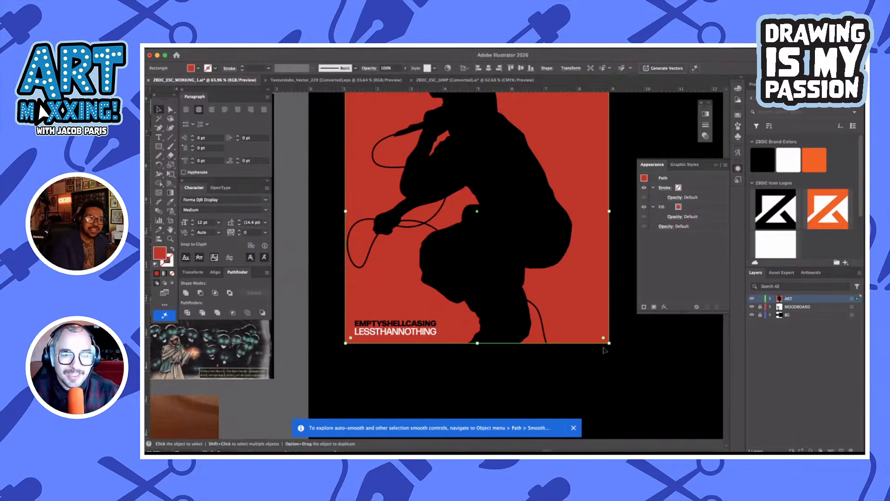
{"action": "scroll", "coordinate": [605, 350], "scroll_direction": "up", "scroll_amount": 2}
{"action": "scroll", "coordinate": [606, 350], "scroll_direction": "right", "scroll_amount": 1}
{"action": "key", "text": "super+c"}
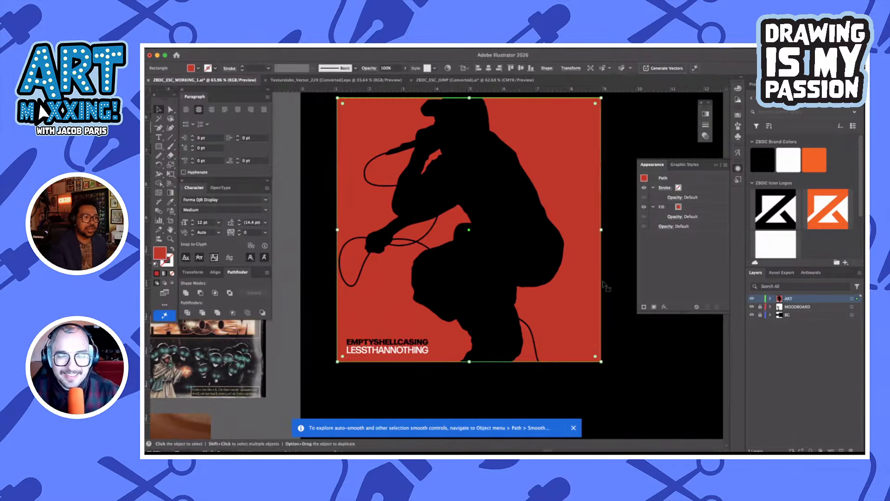
{"action": "key", "text": "super+f"}
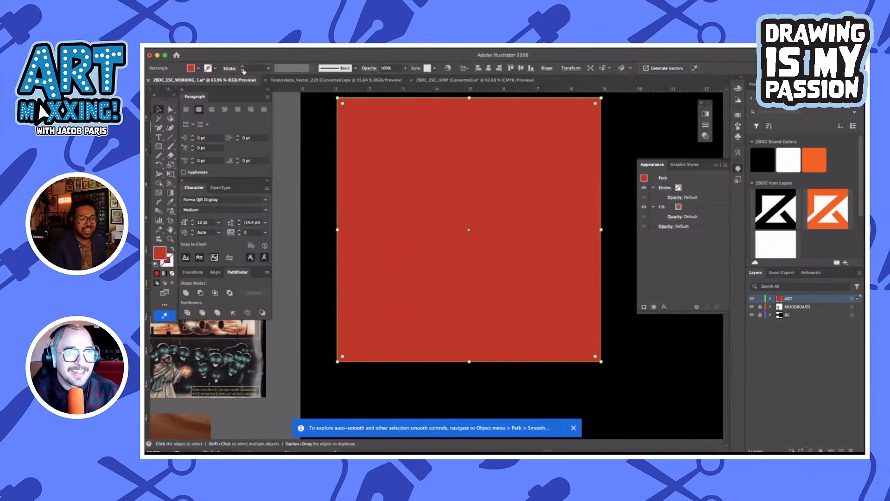
{"action": "key", "text": "shift+x"}
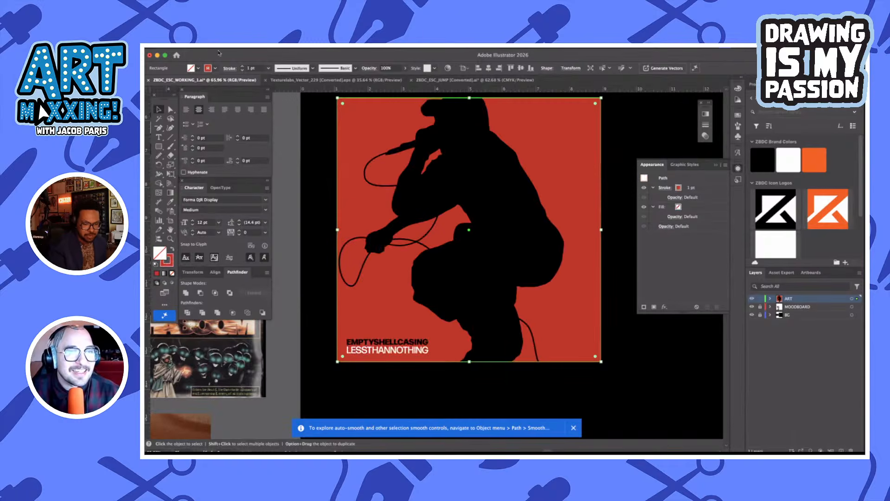
{"action": "left_click", "coordinate": [216, 69]}
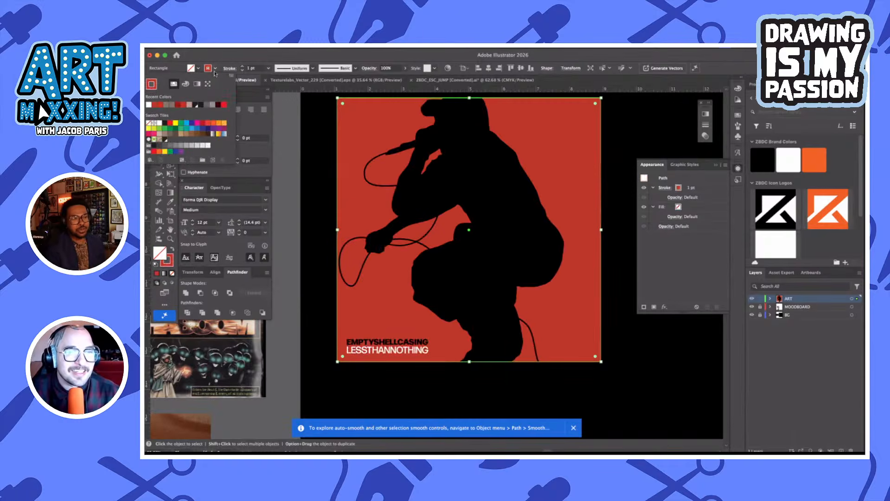
{"action": "left_click", "coordinate": [160, 124]}
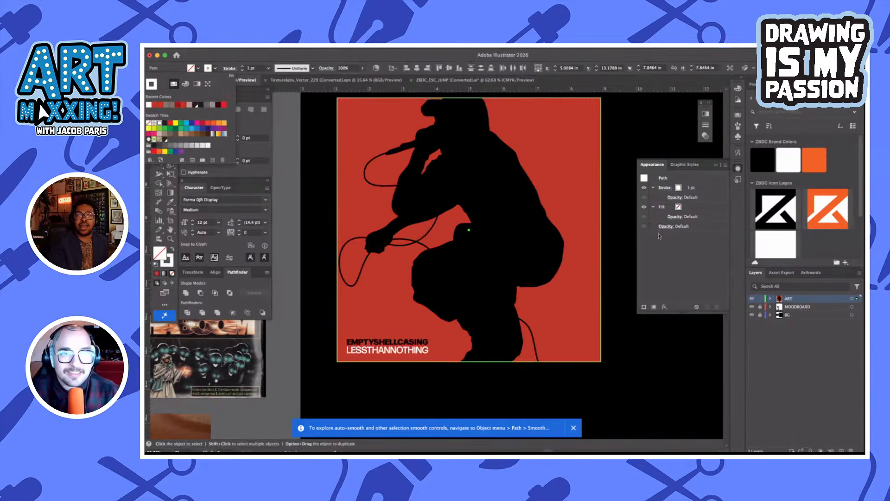
Scale the white-stroked square inward around its centre to form an even inset frame inside the red square, and deselect
{"action": "left_click", "coordinate": [602, 223]}
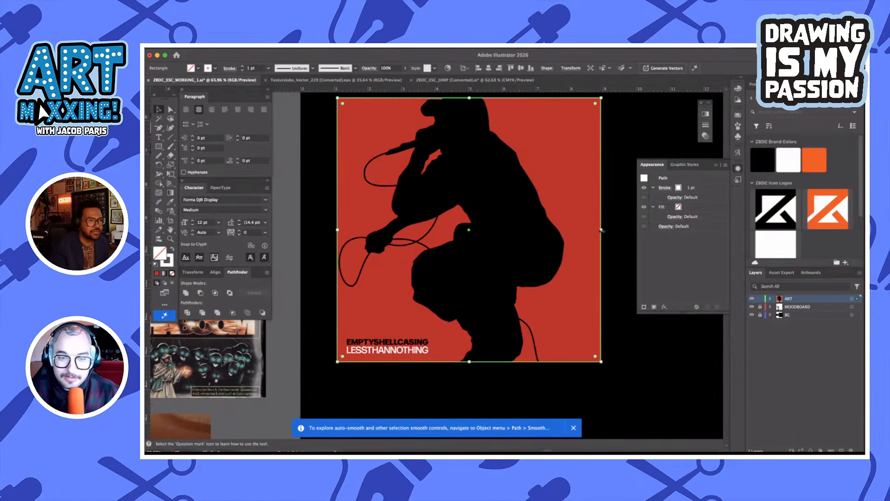
{"action": "left_click_drag", "start_coordinate": [601, 231], "coordinate": [590, 229]}
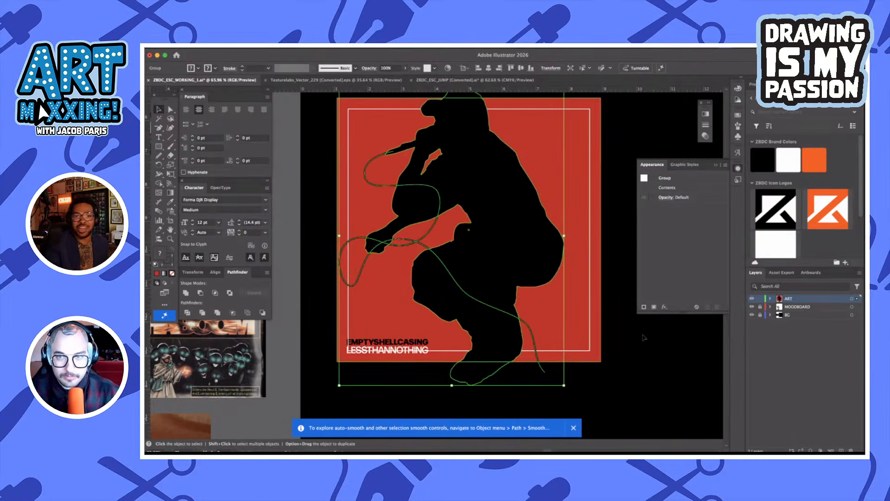
{"action": "left_click", "coordinate": [641, 362]}
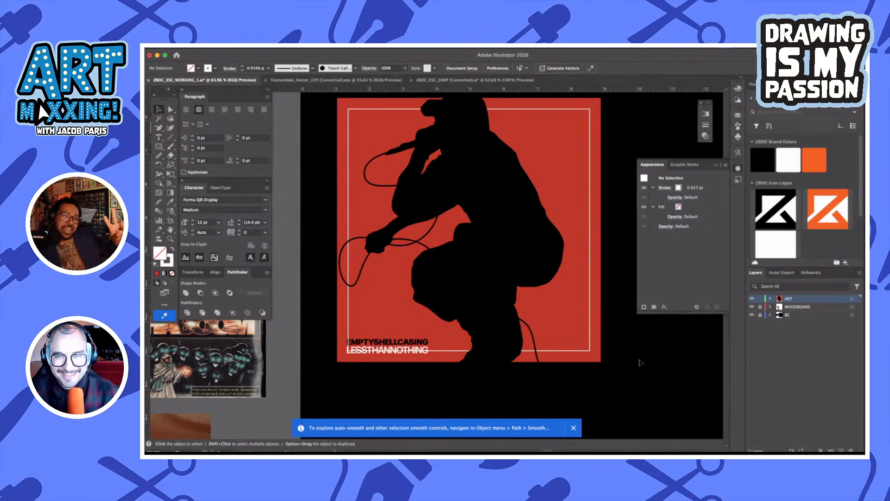
Draw a rectangle about 2.59 by 0.60 in over the two text lines, fill it with the silhouette's black, and cut it
{"action": "scroll", "coordinate": [366, 347], "scroll_direction": "up", "scroll_amount": 2}
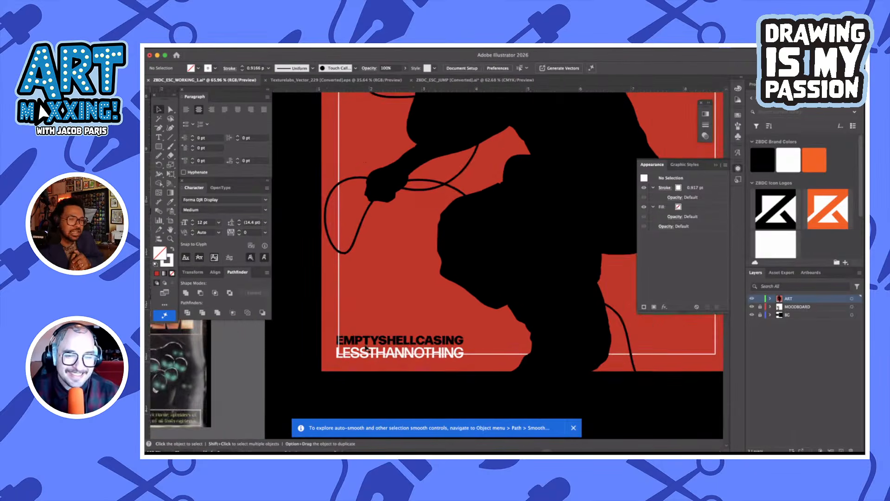
{"action": "scroll", "coordinate": [367, 347], "scroll_direction": "up", "scroll_amount": 1}
{"action": "left_click", "coordinate": [427, 373]}
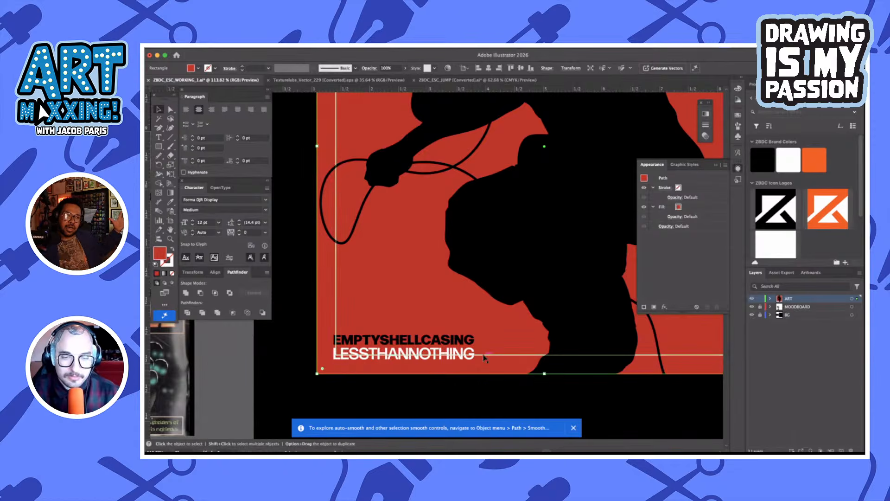
{"action": "left_click", "coordinate": [493, 402]}
{"action": "key", "text": "m"}
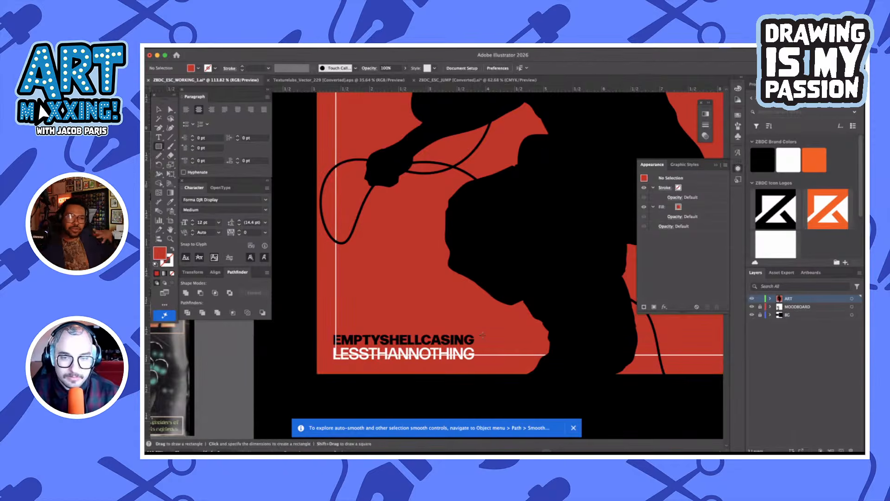
{"action": "mouse_move", "coordinate": [478, 330]}
{"action": "left_mouse_down"}
{"action": "mouse_move", "coordinate": [408, 366]}
{"action": "mouse_move", "coordinate": [328, 365]}
{"action": "left_mouse_up"}
{"action": "key", "text": "i"}
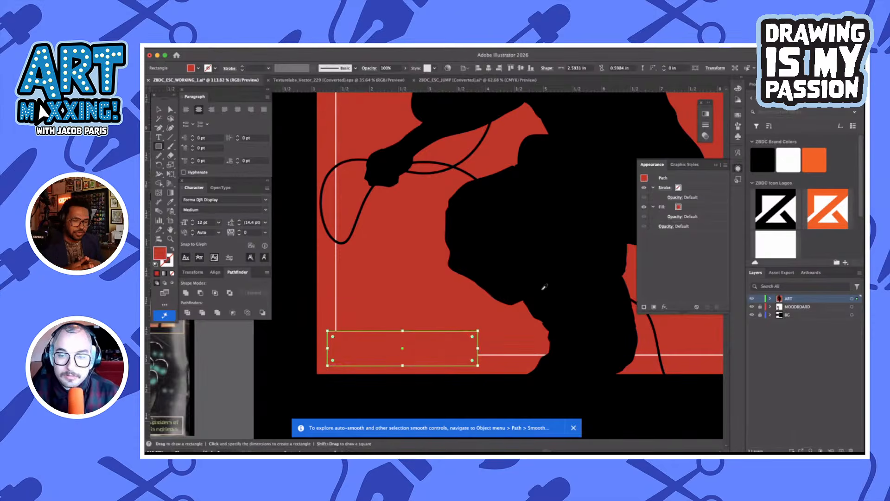
{"action": "left_click", "coordinate": [542, 290]}
{"action": "key", "text": "v"}
{"action": "key", "text": "Delete"}
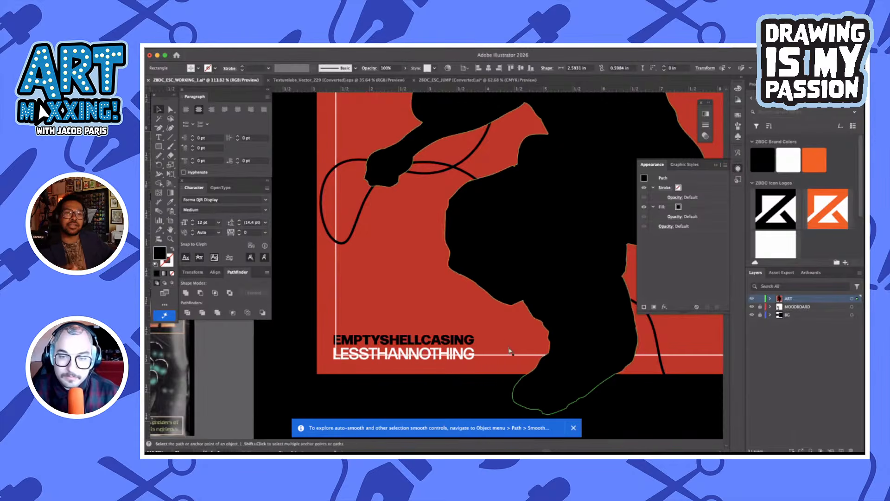
Select the white inset frame and bring up its graphic styles and appearance settings
{"action": "left_click", "coordinate": [506, 357]}
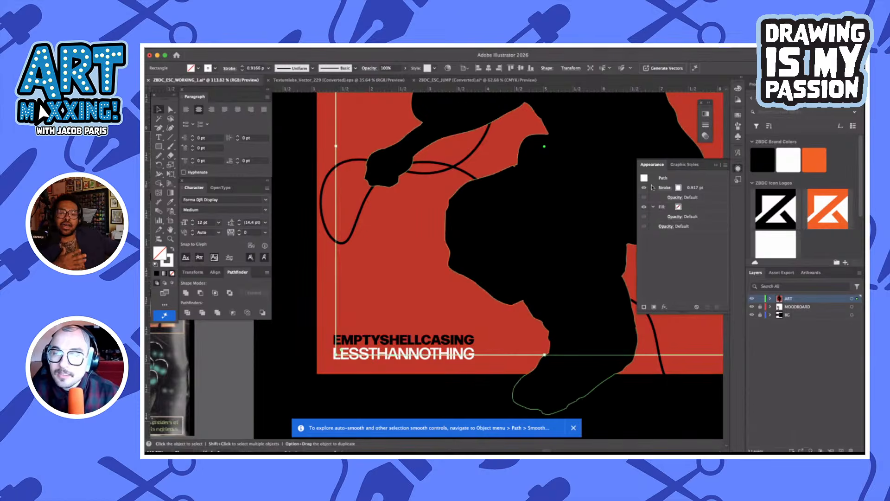
{"action": "left_click", "coordinate": [738, 181]}
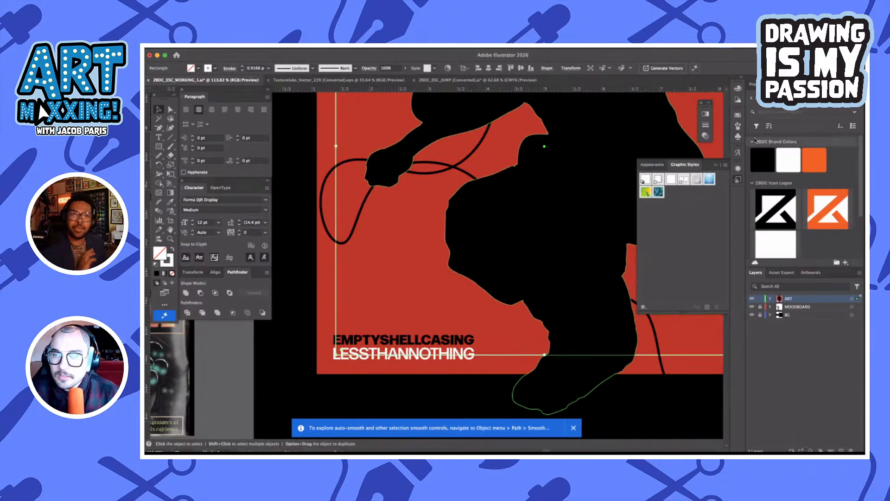
{"action": "left_click", "coordinate": [738, 168]}
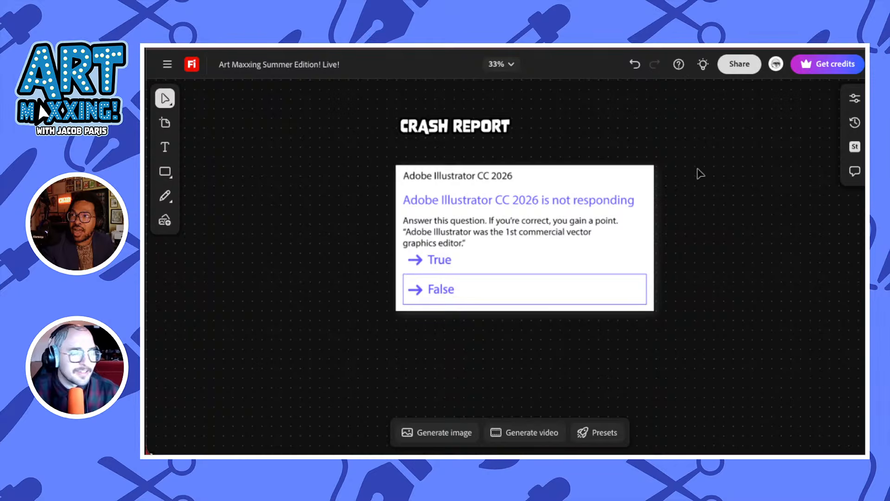
On the Firefly board, change the score beneath DESIGN IS MY PASSION from the crash report round to 5 POINT(S)
{"action": "scroll", "coordinate": [701, 176], "scroll_direction": "up", "scroll_amount": 3}
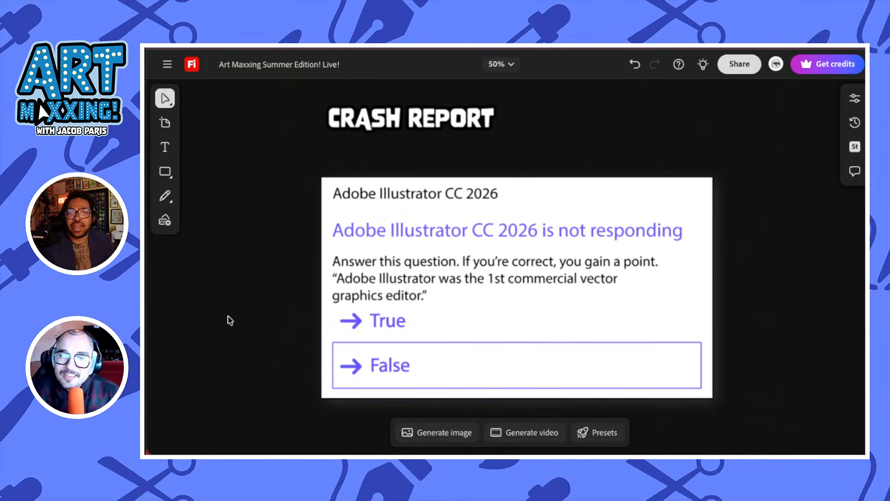
{"action": "left_click_drag", "start_coordinate": [216, 327], "coordinate": [689, 200]}
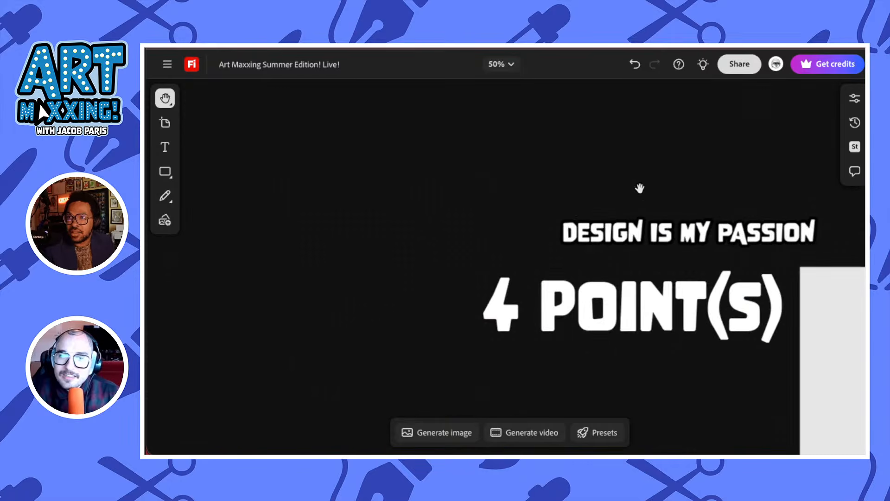
{"action": "key", "text": "v"}
{"action": "left_click", "coordinate": [496, 295]}
{"action": "double_click", "coordinate": [486, 299]}
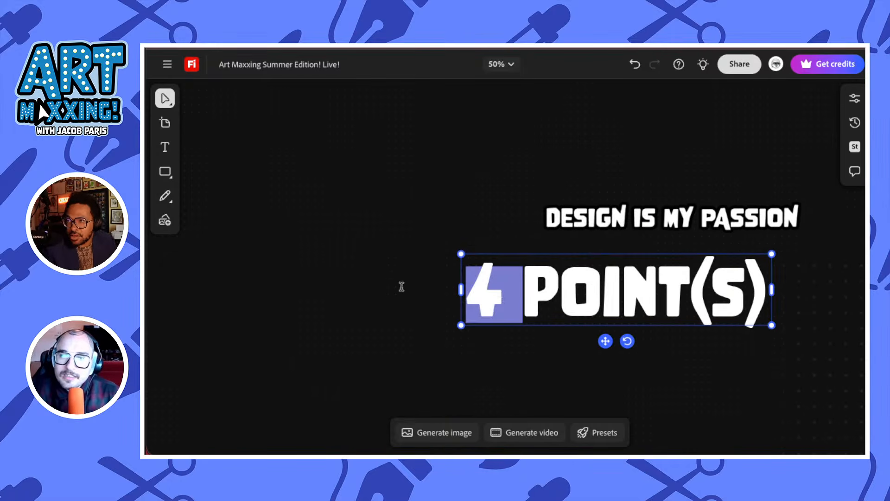
{"action": "type", "text": "5"}
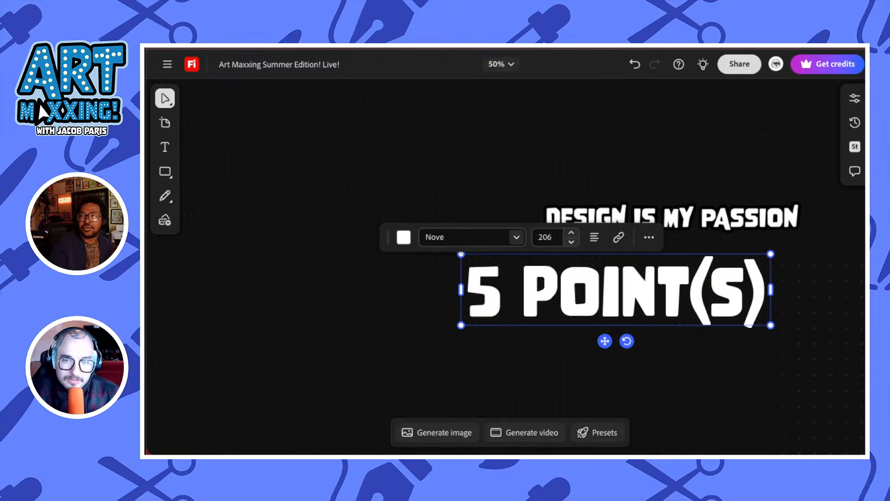
{"action": "key", "text": "Escape"}
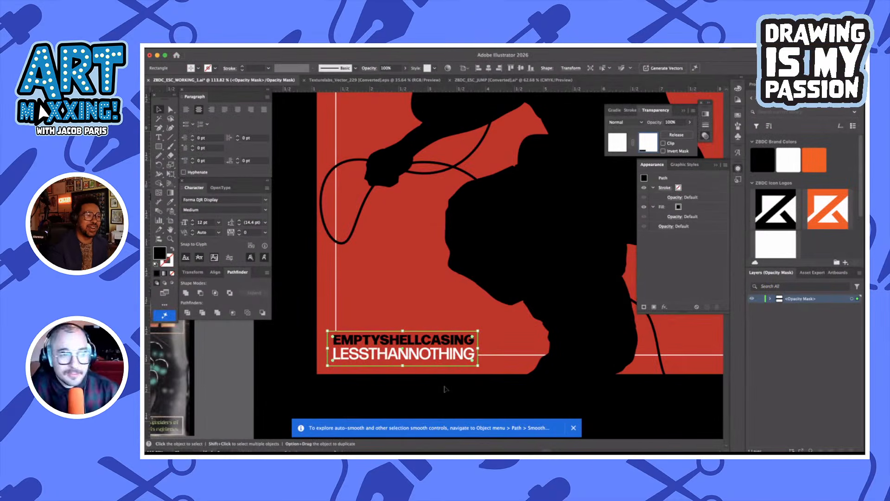
Back in Illustrator, hide and restore the panels, and deselect the opacity mask rectangle around the two text lines
{"action": "key", "text": "Tab"}
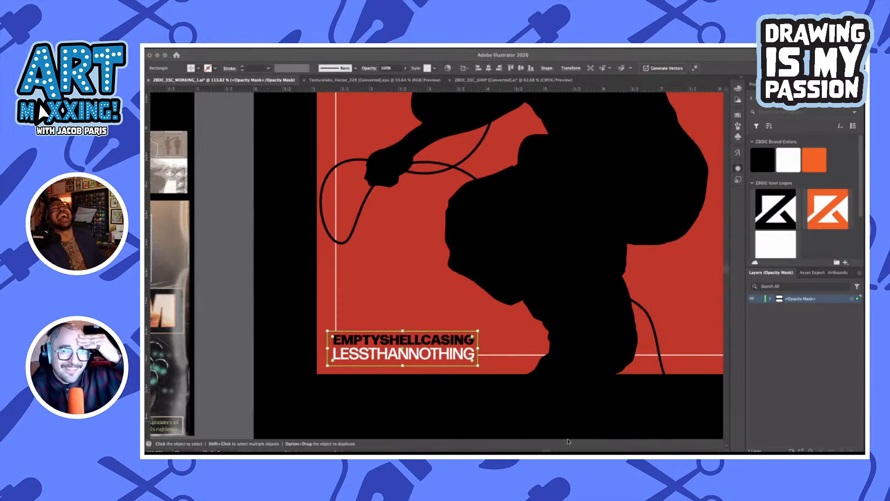
{"action": "key", "text": "Tab"}
{"action": "left_click", "coordinate": [501, 392]}
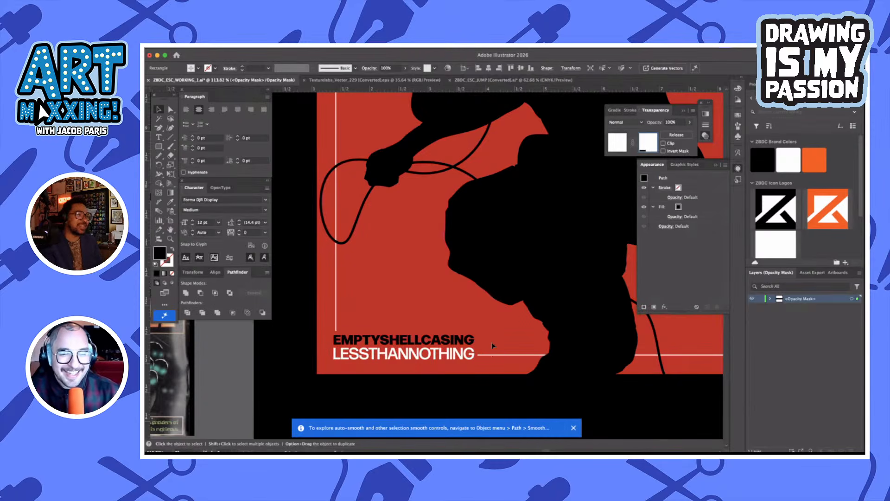
Check the opacity mask rectangle around the two text lines, and return from the mask to editing the frame artwork
{"action": "scroll", "coordinate": [491, 342], "scroll_direction": "up", "scroll_amount": 1}
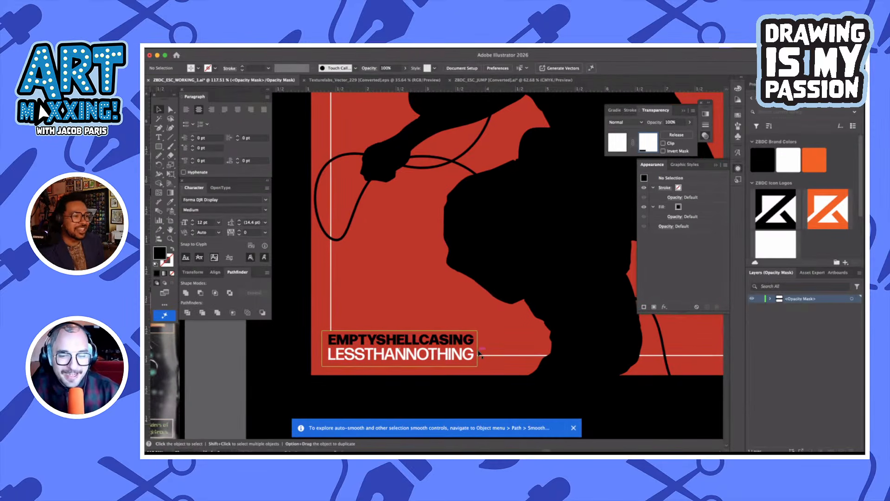
{"action": "left_click", "coordinate": [480, 352]}
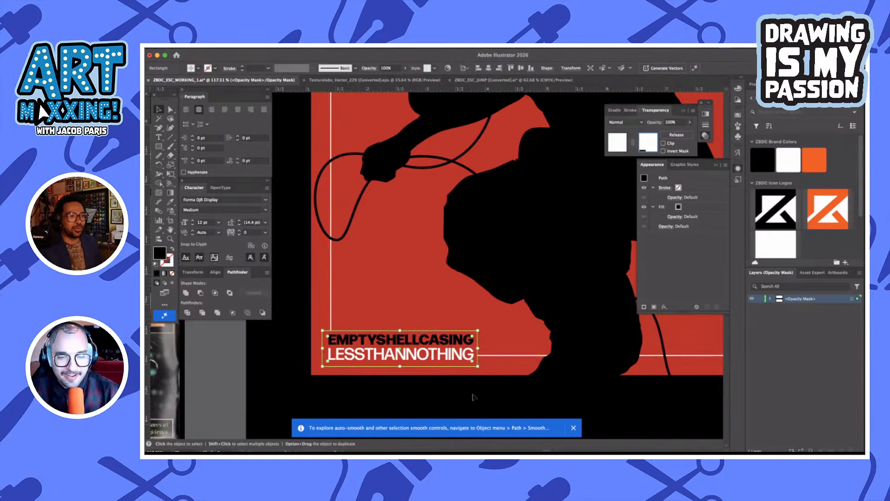
{"action": "left_click", "coordinate": [473, 397]}
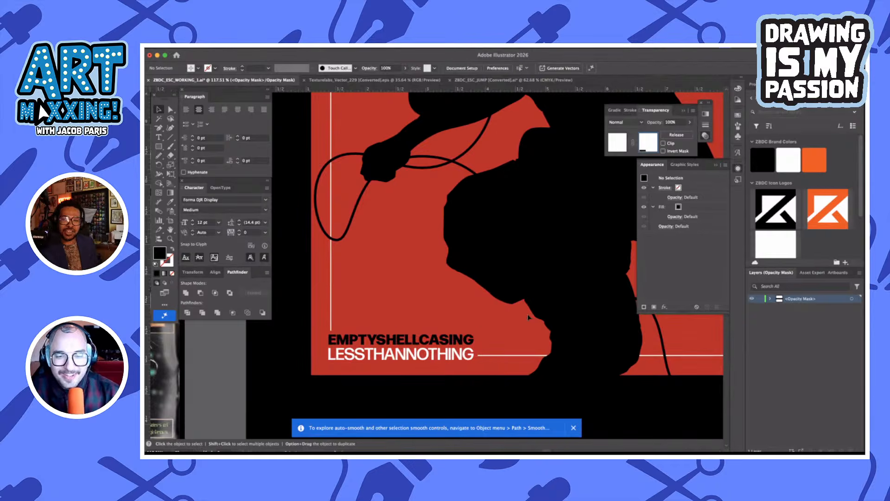
{"action": "scroll", "coordinate": [499, 272], "scroll_direction": "down", "scroll_amount": 3}
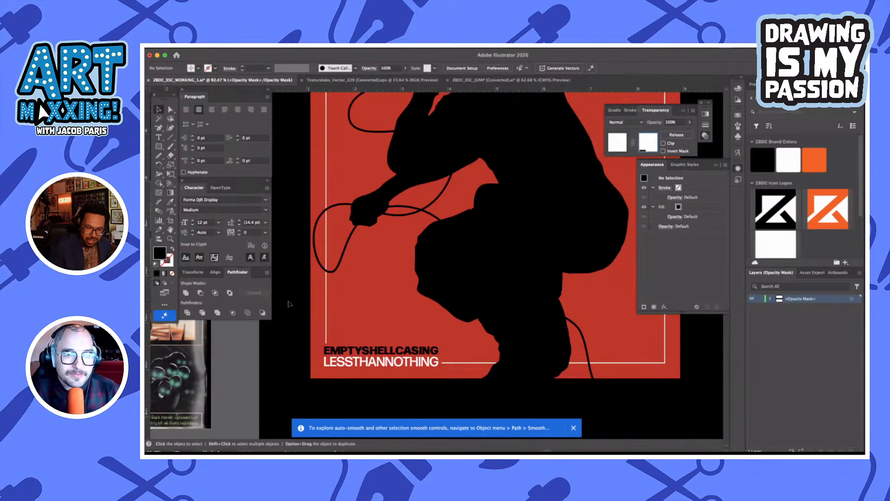
{"action": "left_click", "coordinate": [618, 142]}
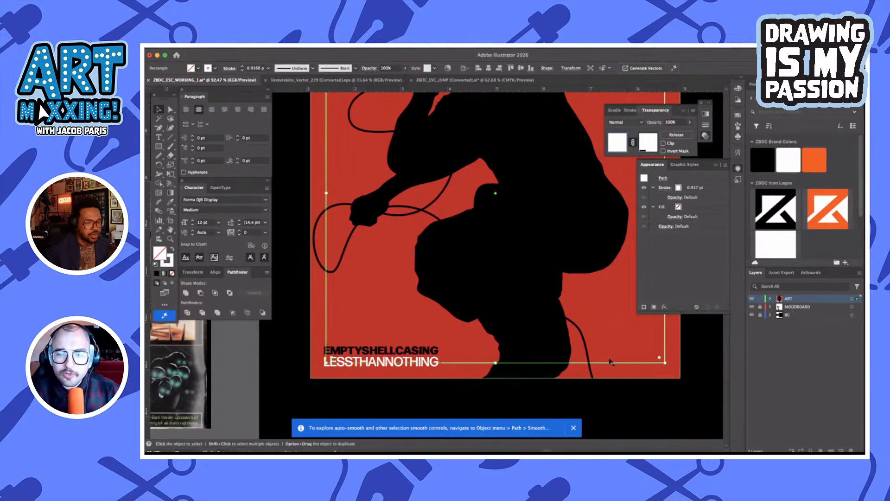
Set the white inset frame's stroke weight to 1 pt and deselect the frame
{"action": "left_click", "coordinate": [242, 66]}
{"action": "left_click", "coordinate": [242, 66]}
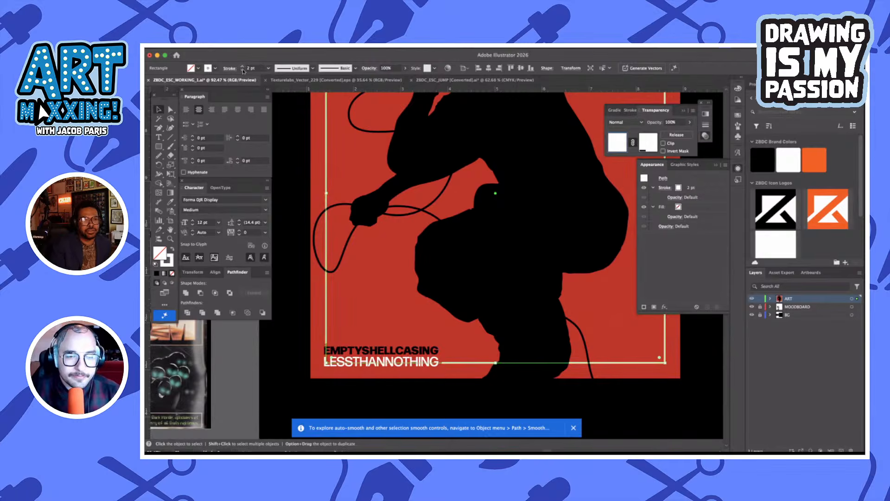
{"action": "left_click", "coordinate": [294, 327]}
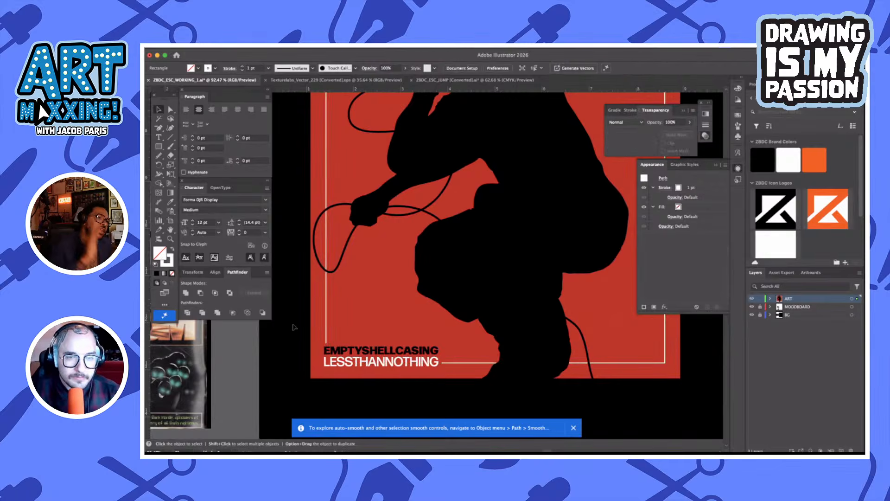
Examine the inset frame's spacing around the two text lines and compare the whole composition with the moodboard and sketch
{"action": "left_click", "coordinate": [327, 278]}
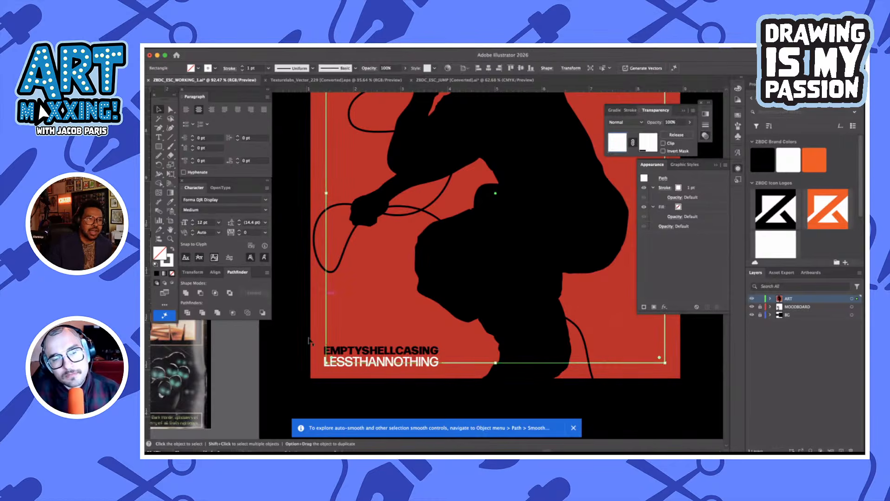
{"action": "left_click", "coordinate": [304, 351]}
{"action": "scroll", "coordinate": [304, 352], "scroll_direction": "down", "scroll_amount": 3}
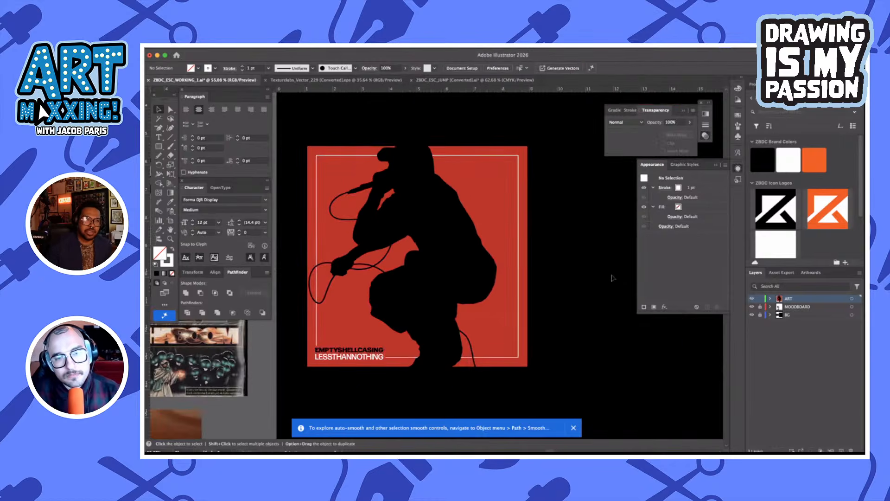
{"action": "scroll", "coordinate": [595, 276], "scroll_direction": "up", "scroll_amount": 2}
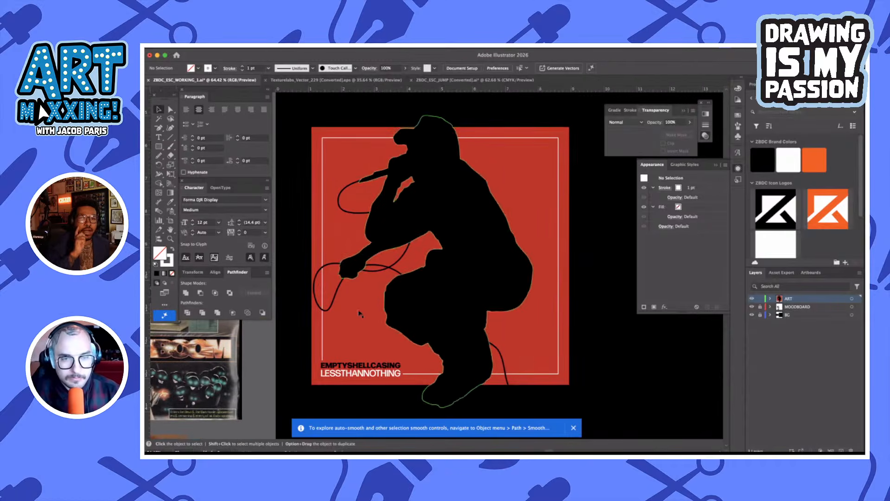
{"action": "left_click", "coordinate": [324, 328]}
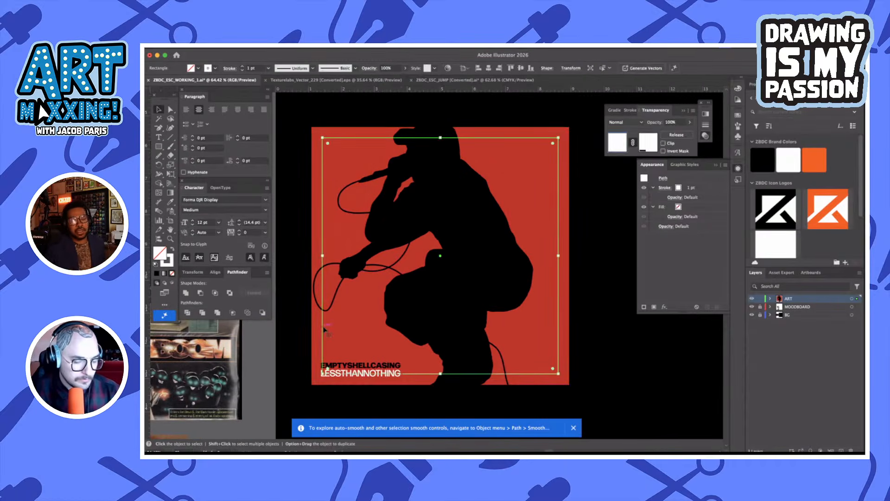
{"action": "left_click", "coordinate": [610, 323]}
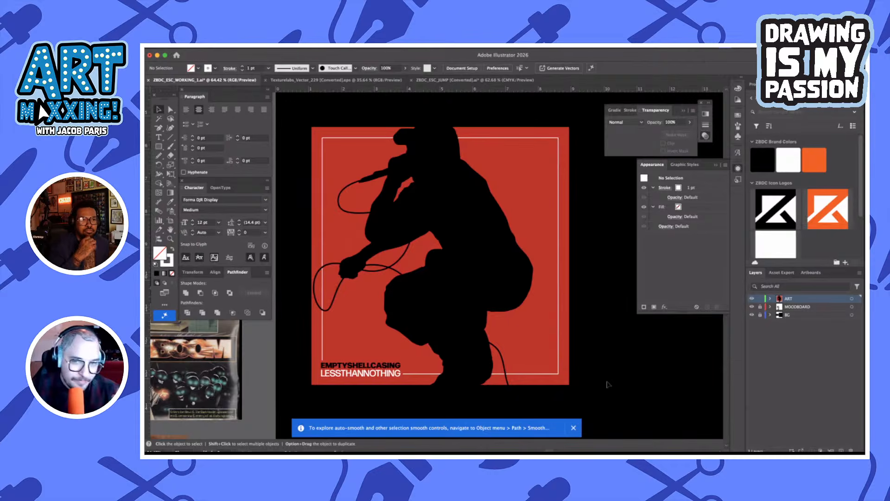
{"action": "scroll", "coordinate": [380, 274], "scroll_direction": "left", "scroll_amount": 5}
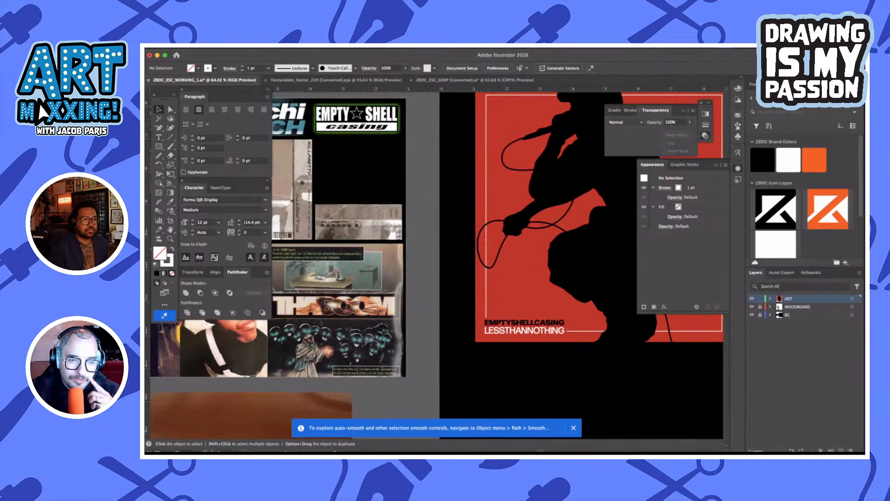
{"action": "scroll", "coordinate": [450, 342], "scroll_direction": "right", "scroll_amount": 1}
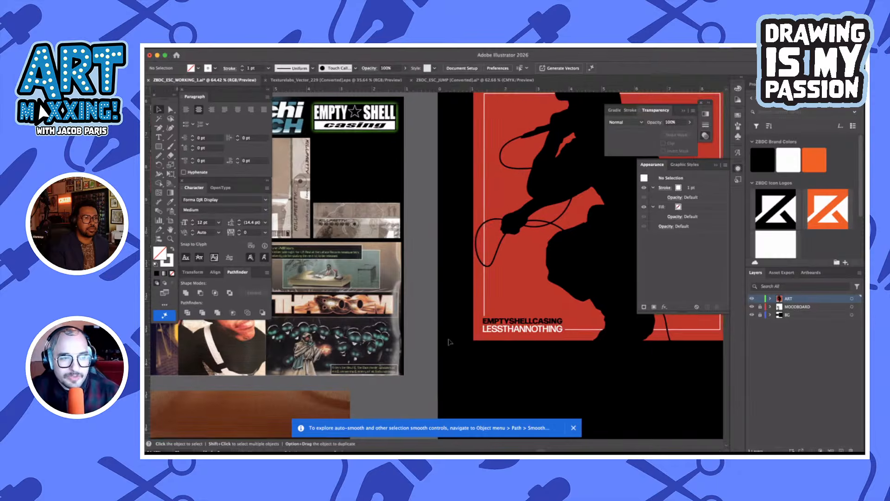
{"action": "scroll", "coordinate": [449, 342], "scroll_direction": "down", "scroll_amount": 3}
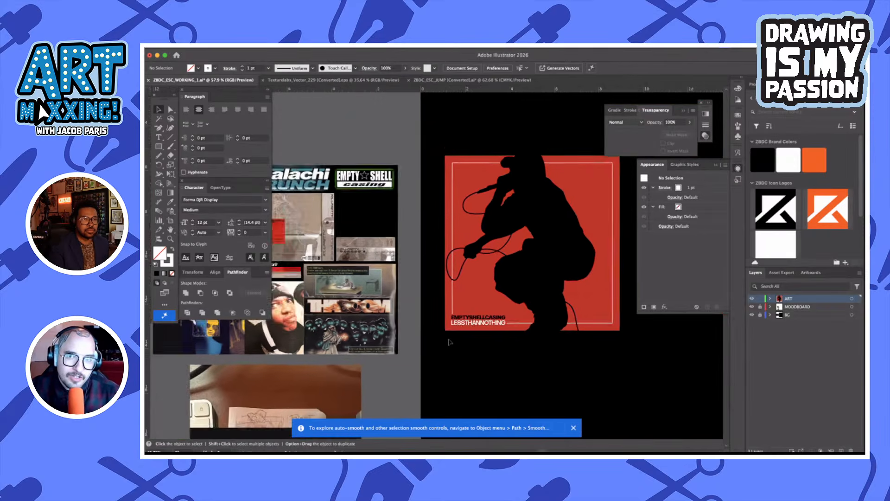
{"action": "scroll", "coordinate": [448, 343], "scroll_direction": "down", "scroll_amount": 3}
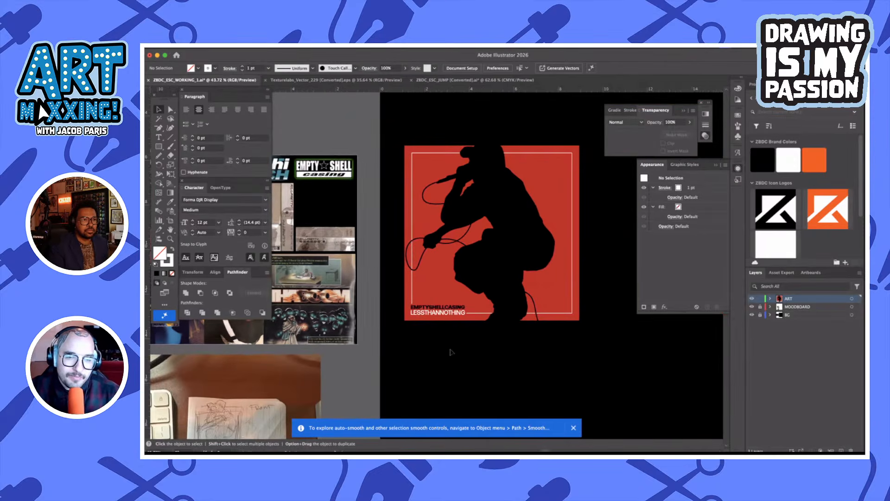
{"action": "scroll", "coordinate": [457, 372], "scroll_direction": "down", "scroll_amount": 1}
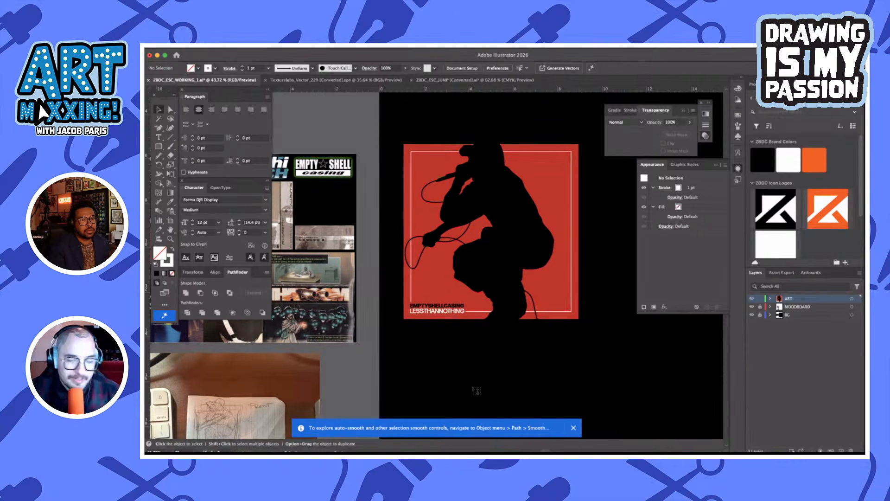
Add the point text ESC on the black area below the red square and fill it with white
{"action": "key", "text": "t"}
{"action": "left_click", "coordinate": [472, 376]}
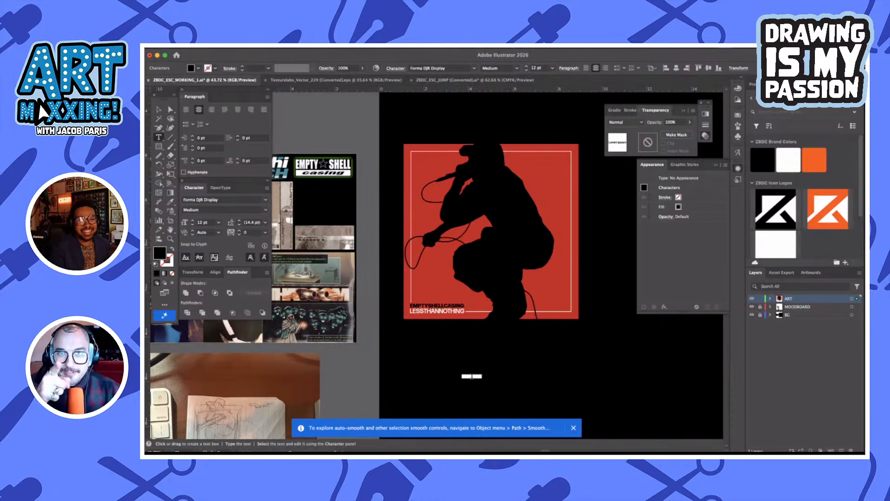
{"action": "type", "text": "E"}
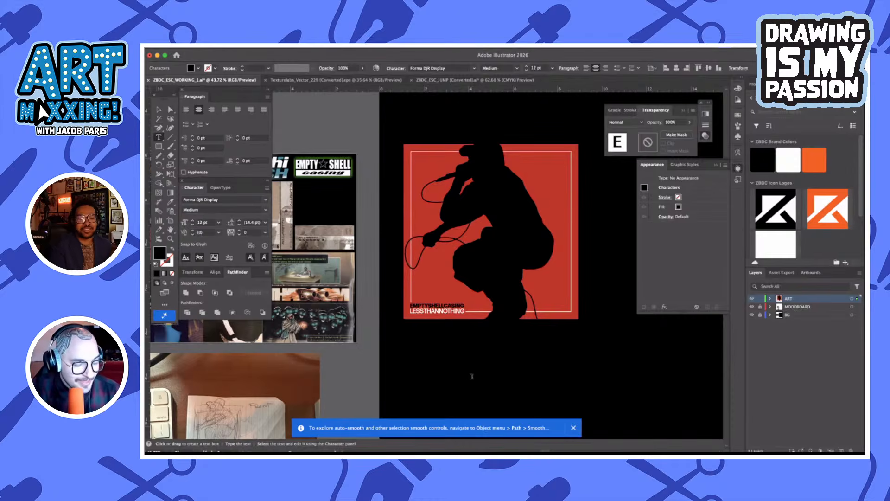
{"action": "type", "text": "SC"}
{"action": "key", "text": "Escape"}
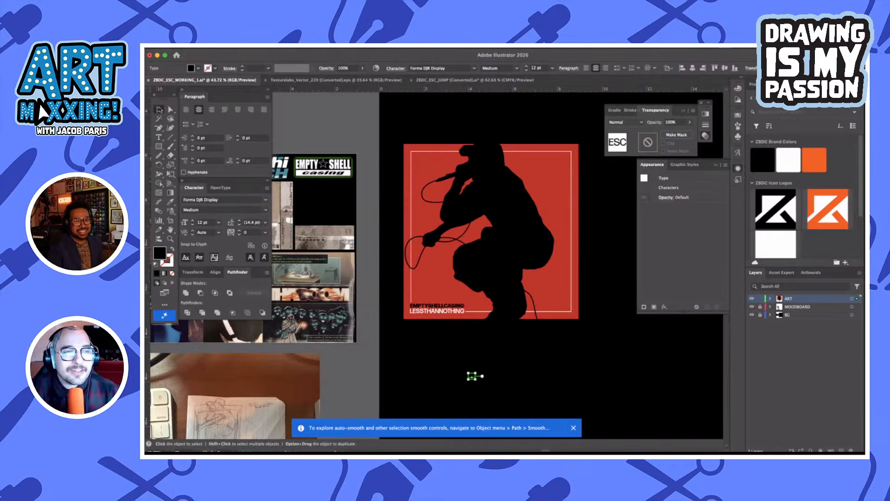
{"action": "left_click", "coordinate": [198, 68]}
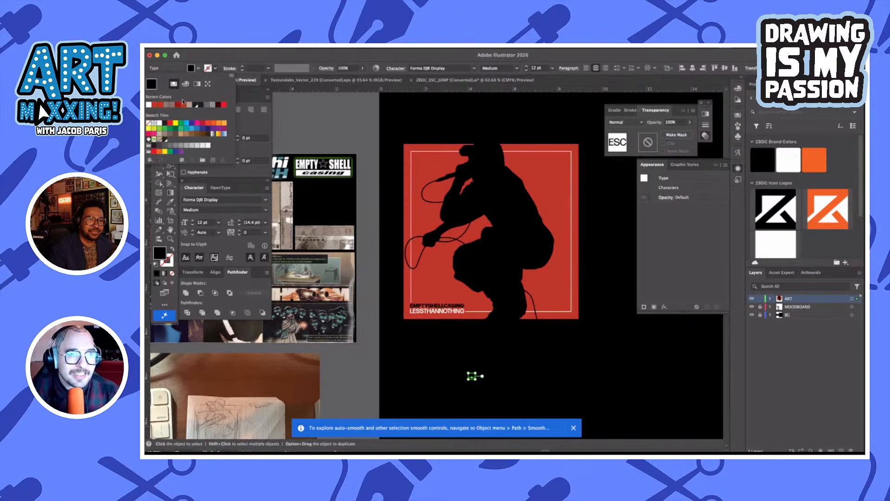
{"action": "left_click", "coordinate": [159, 125]}
{"action": "left_click", "coordinate": [524, 369]}
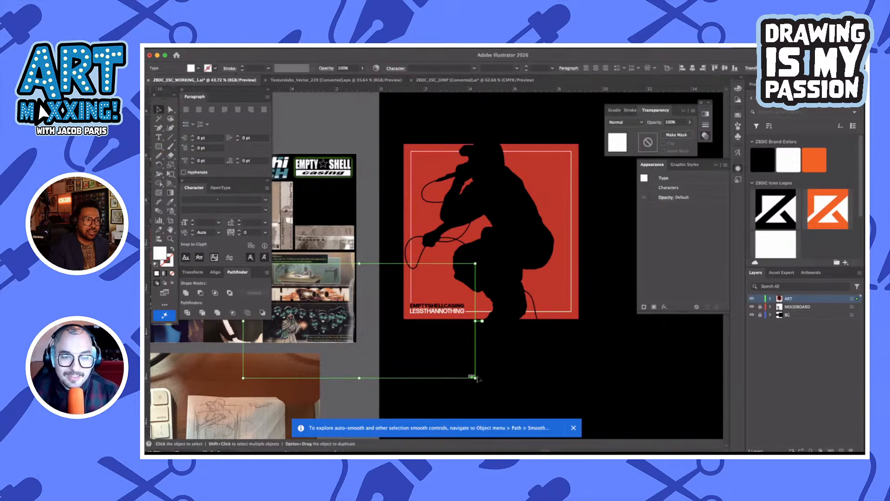
Enlarge the ESC text to about 176 pt and set its Forma DJR Display weight to Black
{"action": "left_click", "coordinate": [493, 377]}
{"action": "left_click", "coordinate": [474, 377]}
{"action": "left_click_drag", "start_coordinate": [476, 377], "coordinate": [603, 376]}
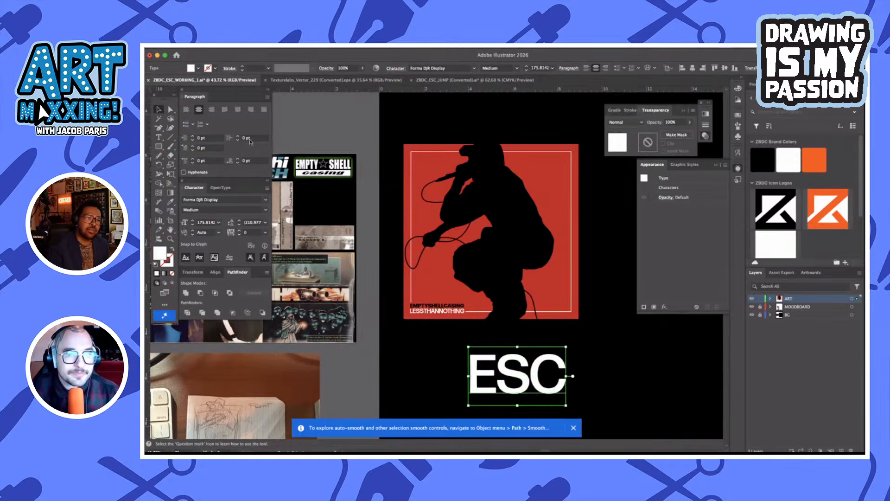
{"action": "left_click", "coordinate": [265, 209]}
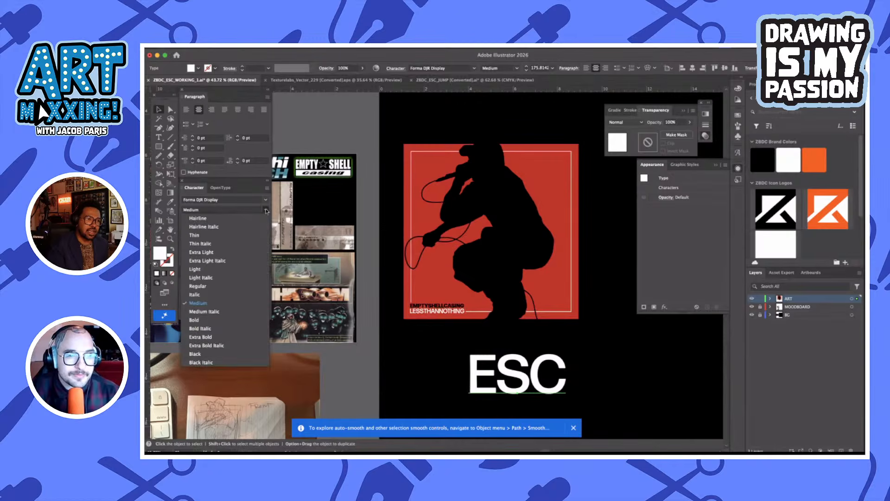
{"action": "left_click", "coordinate": [229, 354]}
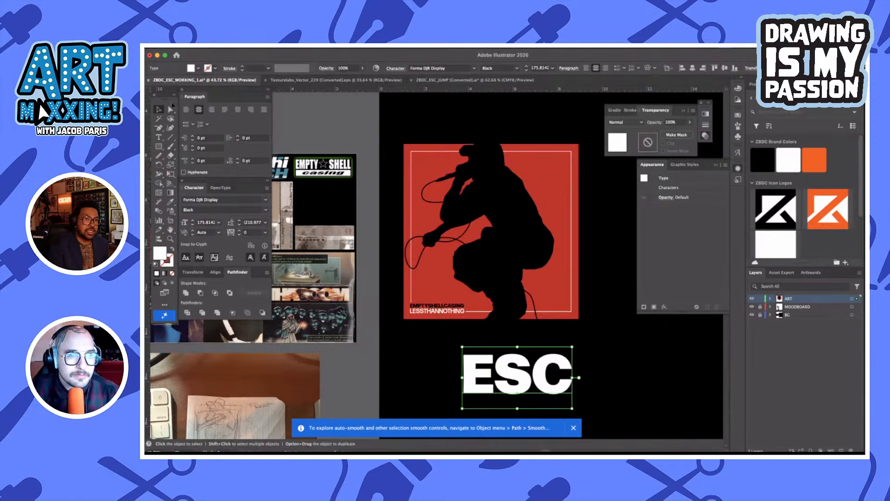
Browse the installed fonts for the ESC text and set it in Owners XWide Black
{"action": "left_click", "coordinate": [267, 199]}
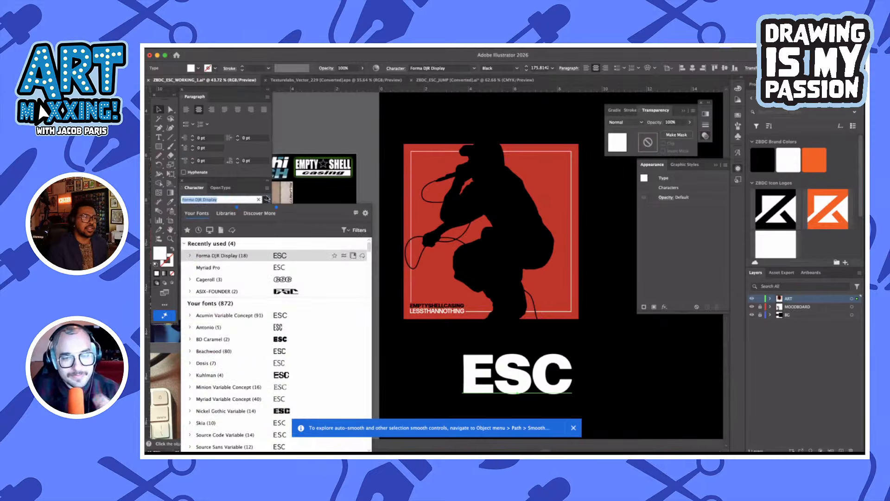
{"action": "scroll", "coordinate": [259, 334], "scroll_direction": "down", "scroll_amount": 10}
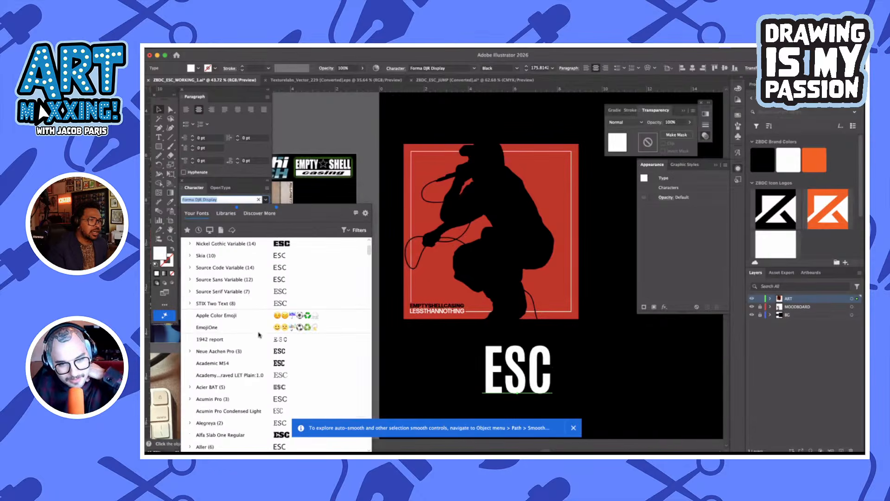
{"action": "scroll", "coordinate": [259, 334], "scroll_direction": "down", "scroll_amount": 8}
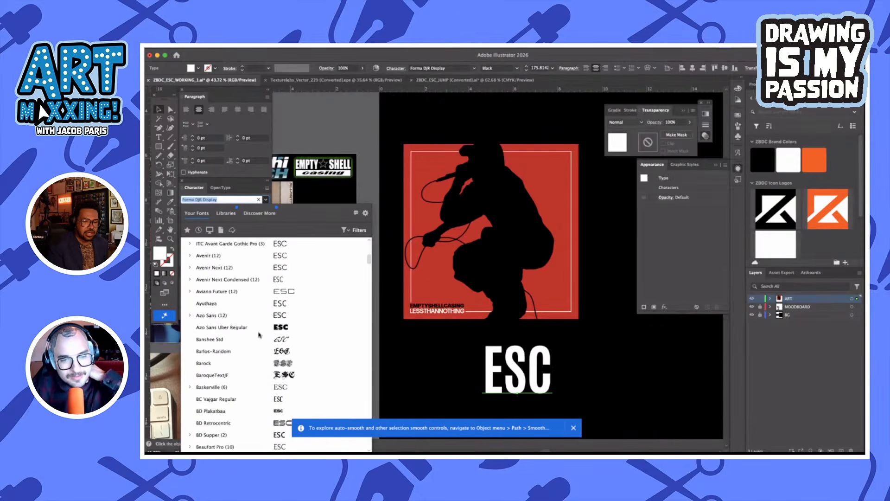
{"action": "scroll", "coordinate": [259, 334], "scroll_direction": "down", "scroll_amount": 5}
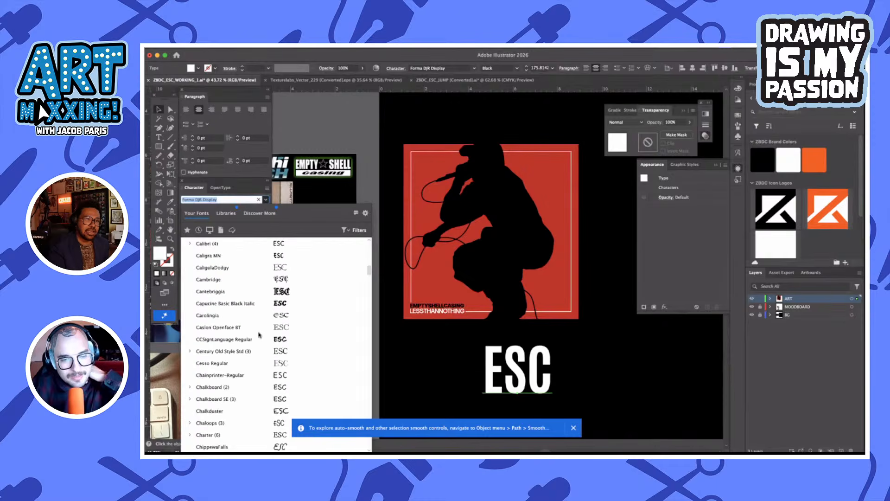
{"action": "scroll", "coordinate": [259, 335], "scroll_direction": "down", "scroll_amount": 15}
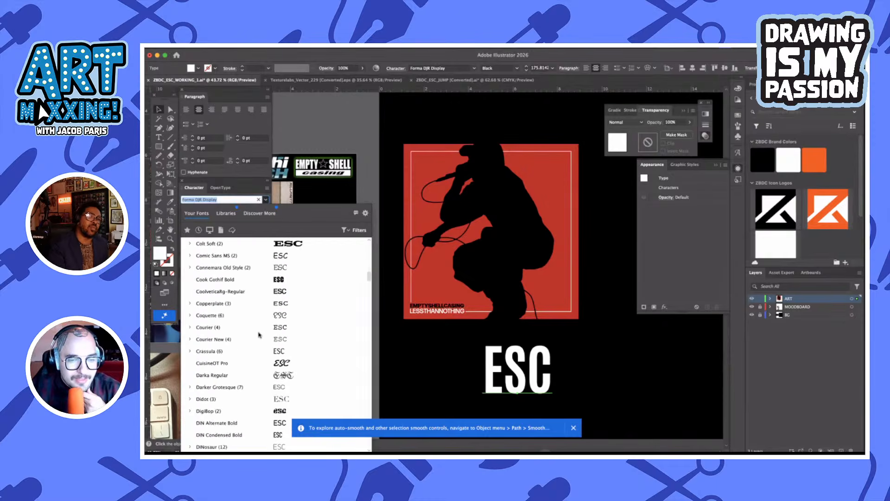
{"action": "scroll", "coordinate": [259, 335], "scroll_direction": "down", "scroll_amount": 10}
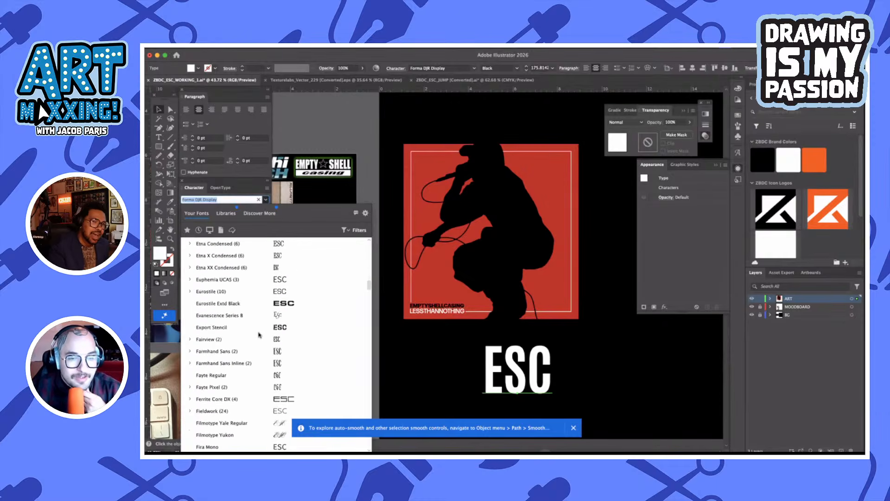
{"action": "scroll", "coordinate": [259, 334], "scroll_direction": "down", "scroll_amount": 10}
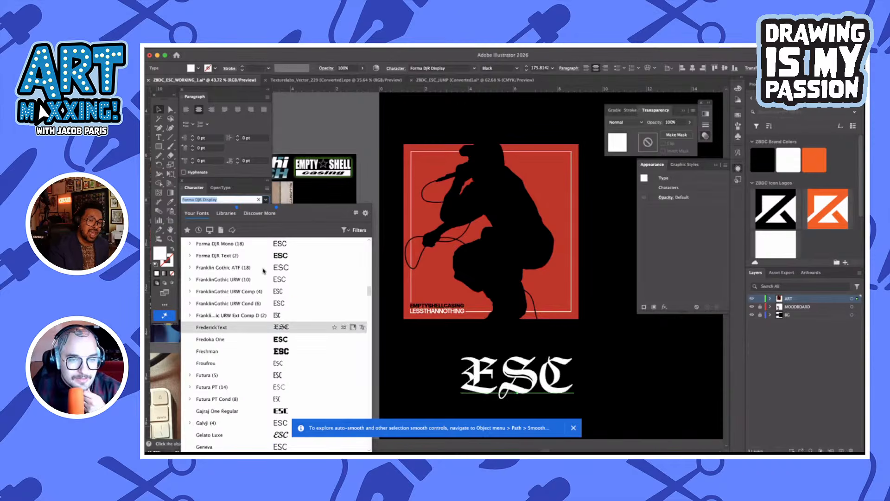
{"action": "scroll", "coordinate": [265, 260], "scroll_direction": "down", "scroll_amount": 10}
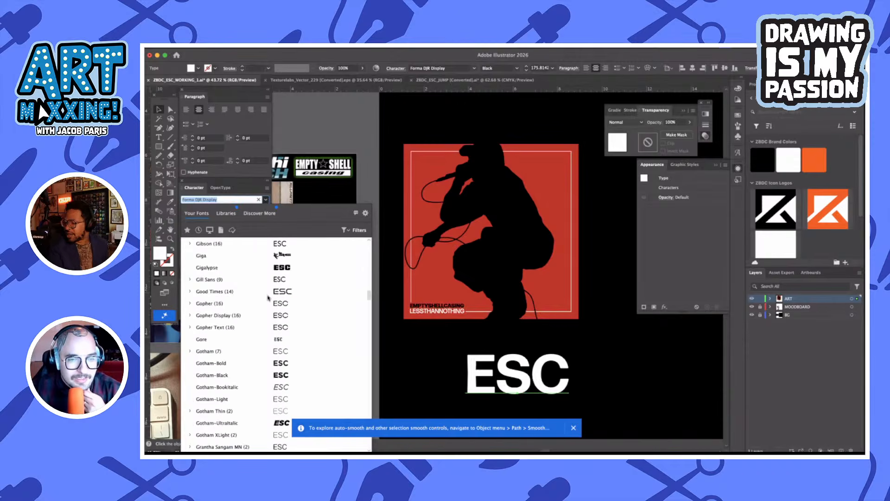
{"action": "scroll", "coordinate": [268, 298], "scroll_direction": "down", "scroll_amount": 15}
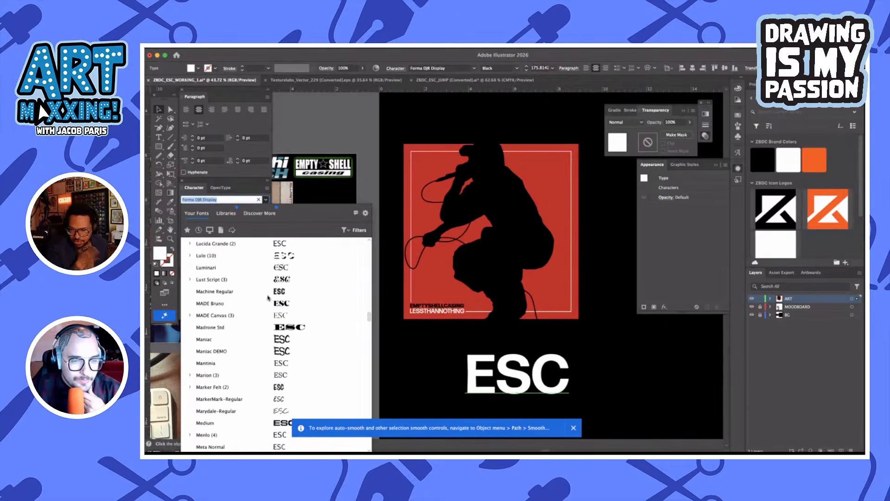
{"action": "scroll", "coordinate": [268, 298], "scroll_direction": "down", "scroll_amount": 10}
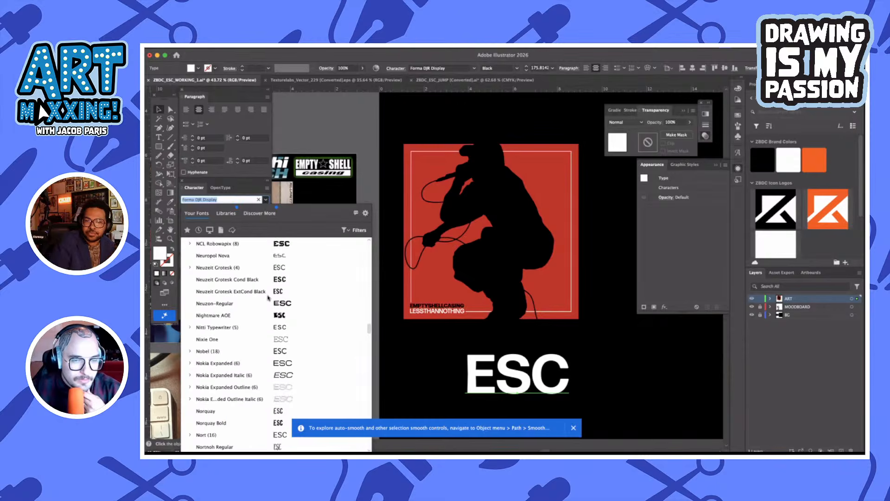
{"action": "scroll", "coordinate": [268, 298], "scroll_direction": "down", "scroll_amount": 10}
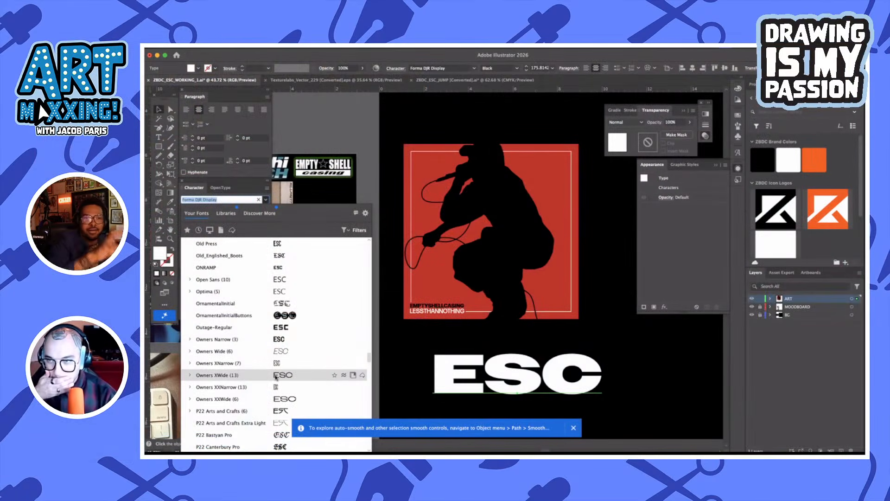
{"action": "left_click", "coordinate": [276, 375]}
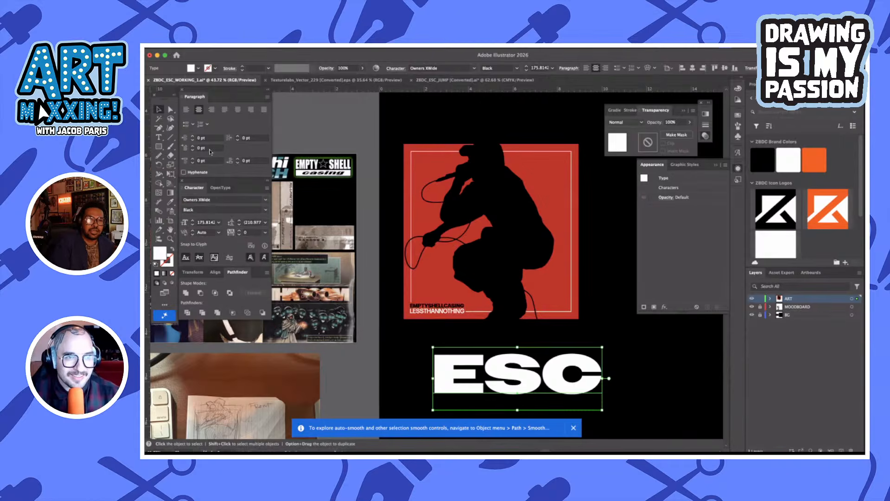
Tighten the tracking of the ESC text to -130 and deselect it to check the overlapping letters
{"action": "left_click", "coordinate": [239, 235]}
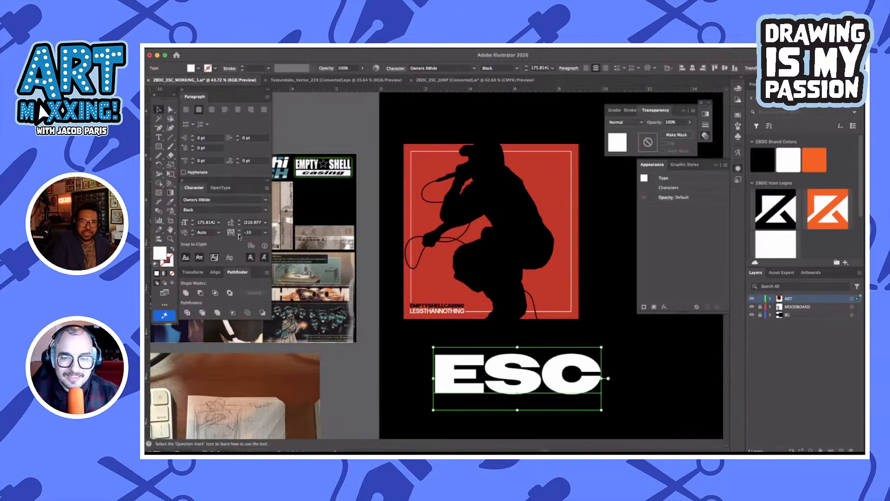
{"action": "left_click", "coordinate": [239, 235]}
{"action": "left_click", "coordinate": [239, 234]}
{"action": "left_click", "coordinate": [240, 235]}
{"action": "left_click", "coordinate": [239, 235]}
{"action": "left_click", "coordinate": [240, 235]}
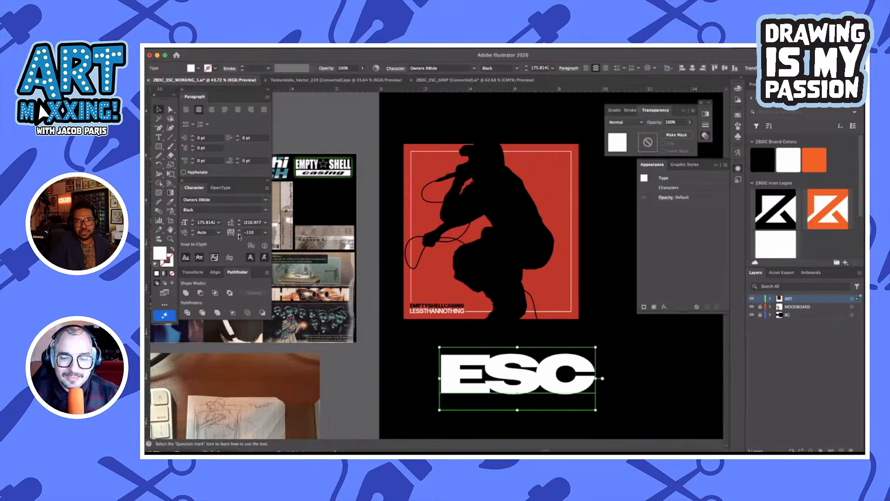
{"action": "left_click", "coordinate": [239, 234]}
{"action": "left_click", "coordinate": [240, 235]}
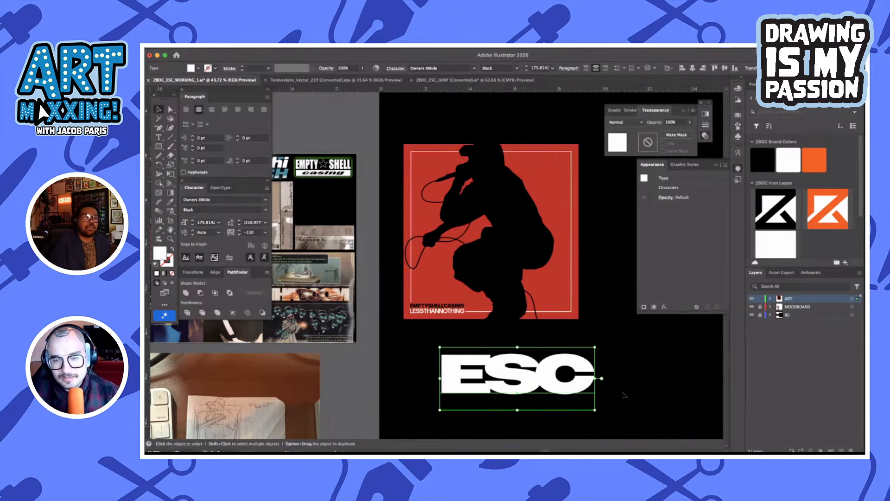
{"action": "left_click", "coordinate": [625, 395]}
{"action": "scroll", "coordinate": [603, 362], "scroll_direction": "down", "scroll_amount": 3}
{"action": "scroll", "coordinate": [603, 362], "scroll_direction": "right", "scroll_amount": 2}
{"action": "scroll", "coordinate": [595, 334], "scroll_direction": "up", "scroll_amount": 5}
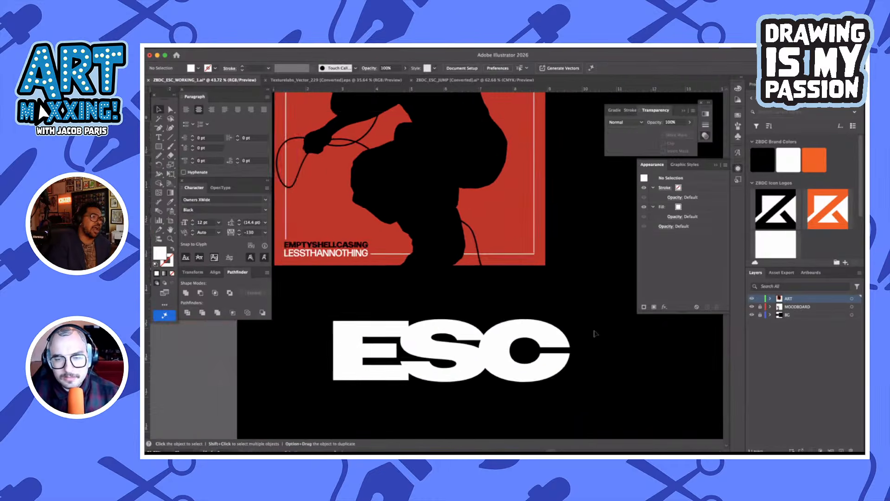
{"action": "scroll", "coordinate": [570, 311], "scroll_direction": "down", "scroll_amount": 5}
Move the ESC text toward the artboard's left edge and place a duplicate to its lower right
{"action": "left_click", "coordinate": [550, 319]}
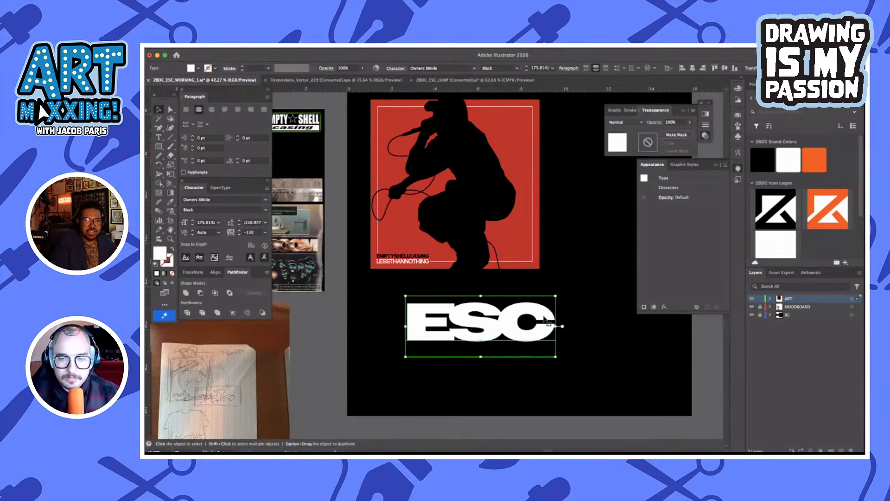
{"action": "scroll", "coordinate": [548, 323], "scroll_direction": "right", "scroll_amount": 2}
{"action": "scroll", "coordinate": [547, 322], "scroll_direction": "down", "scroll_amount": 1}
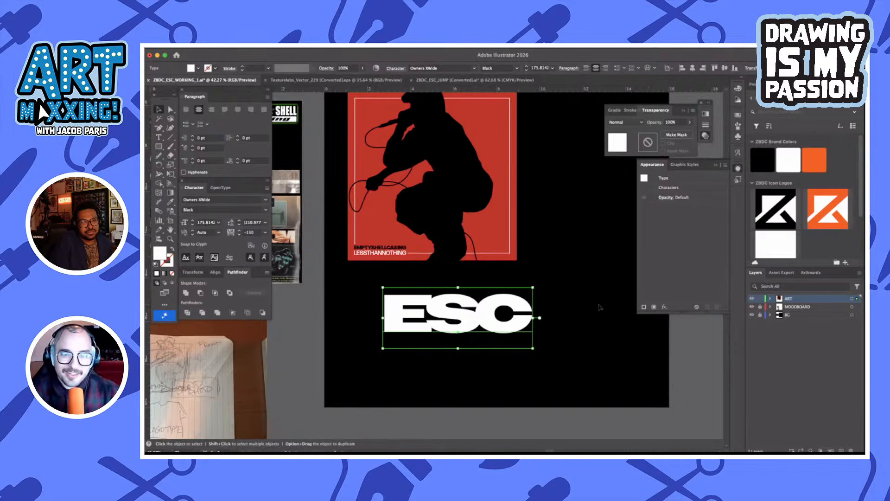
{"action": "scroll", "coordinate": [600, 307], "scroll_direction": "right", "scroll_amount": 2}
{"action": "scroll", "coordinate": [599, 307], "scroll_direction": "down", "scroll_amount": 1}
{"action": "scroll", "coordinate": [585, 308], "scroll_direction": "right", "scroll_amount": 2}
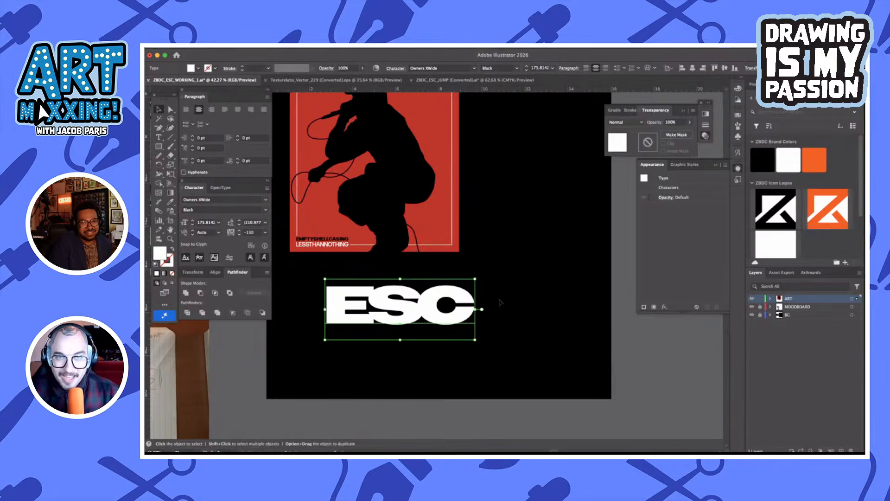
{"action": "left_click_drag", "start_coordinate": [452, 322], "coordinate": [405, 323]}
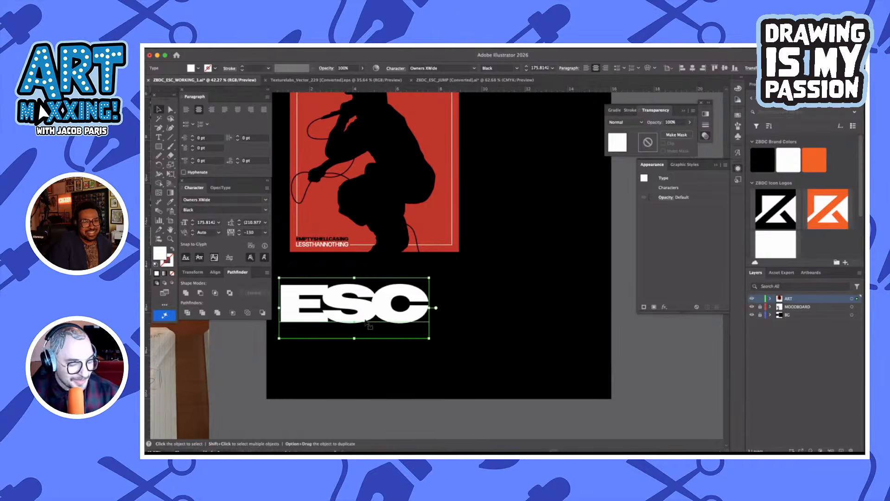
{"action": "left_click_drag", "start_coordinate": [346, 324], "coordinate": [524, 346]}
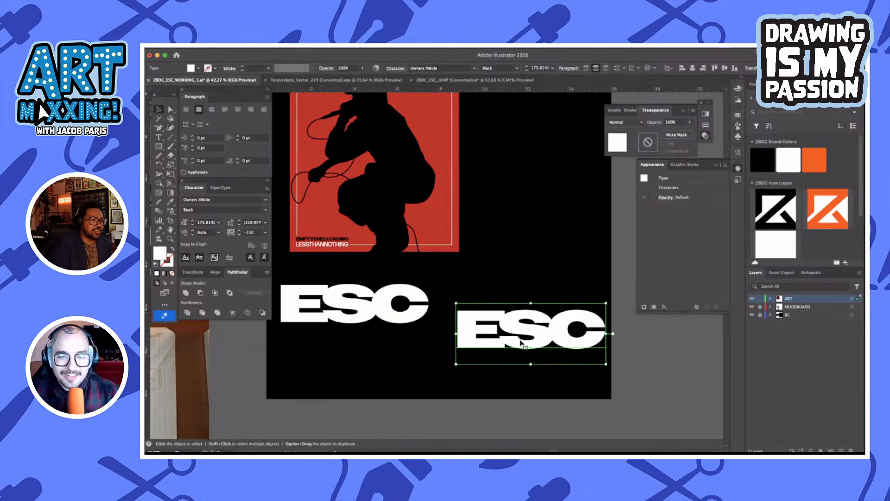
Shift the duplicate ESC text slightly left and convert it to outlines
{"action": "scroll", "coordinate": [524, 347], "scroll_direction": "up", "scroll_amount": 2}
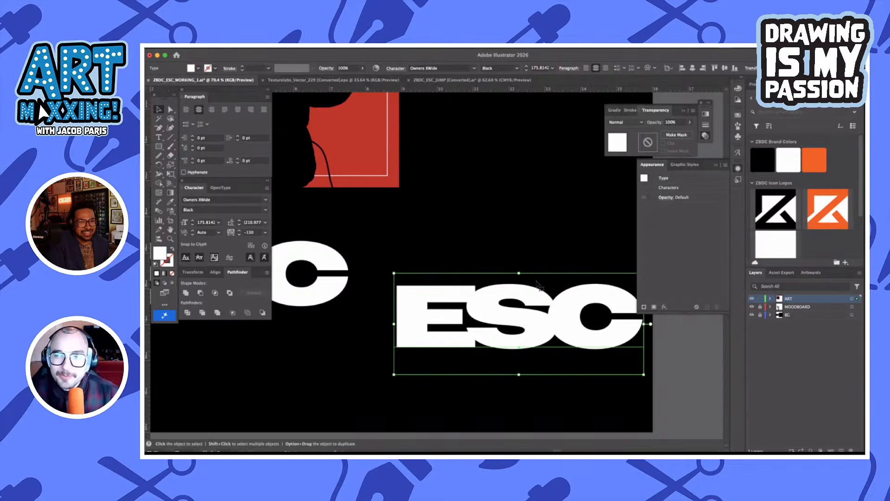
{"action": "left_click", "coordinate": [533, 251]}
{"action": "left_click_drag", "start_coordinate": [546, 334], "coordinate": [534, 335]}
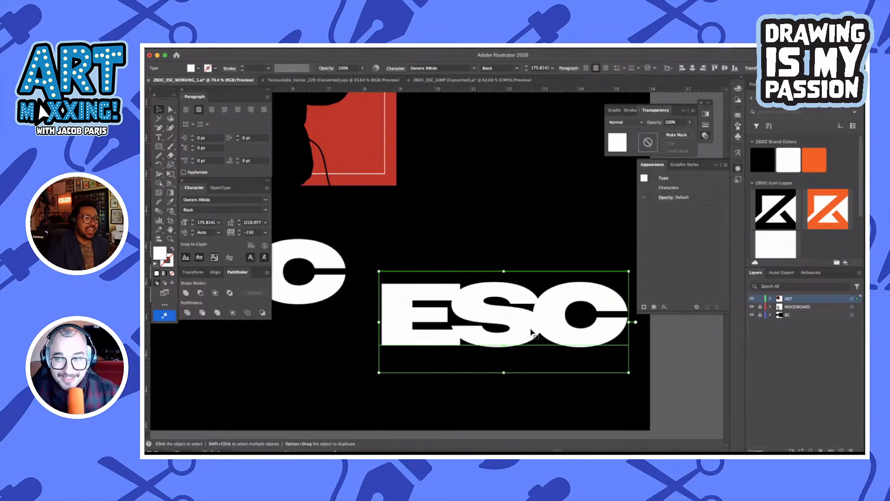
{"action": "key", "text": "shift+super+o"}
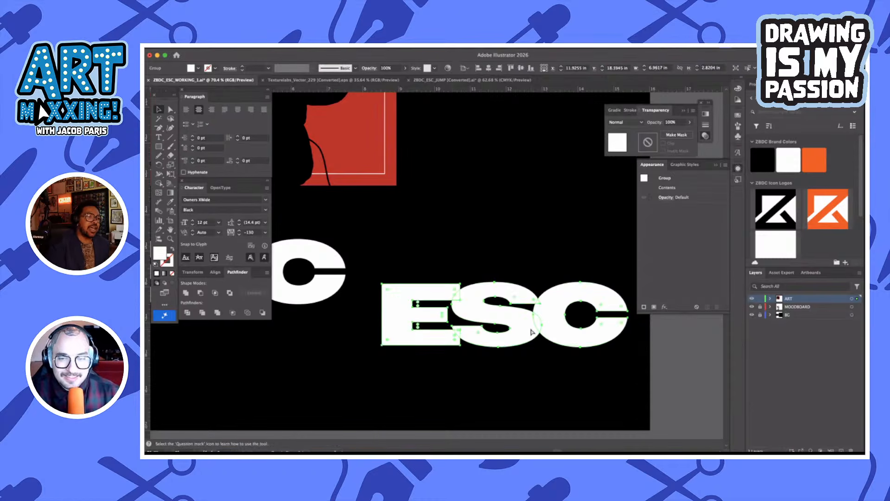
{"action": "scroll", "coordinate": [466, 334], "scroll_direction": "up", "scroll_amount": 6}
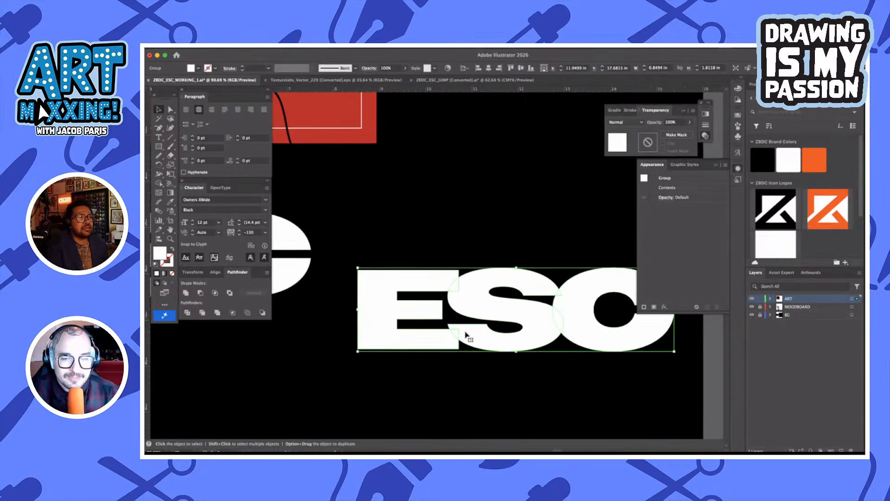
Raise the upper edge of the outlined E's bottom arm to line up with the S's lower terminal
{"action": "key", "text": "a"}
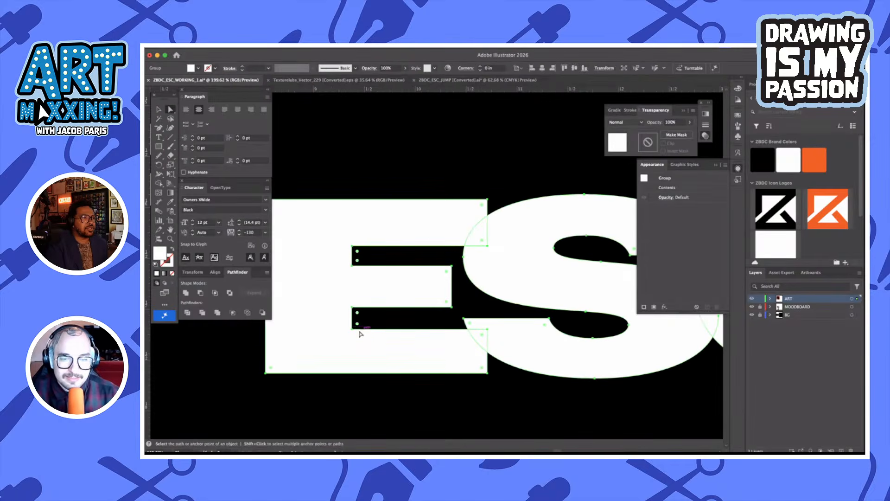
{"action": "left_click", "coordinate": [355, 334]}
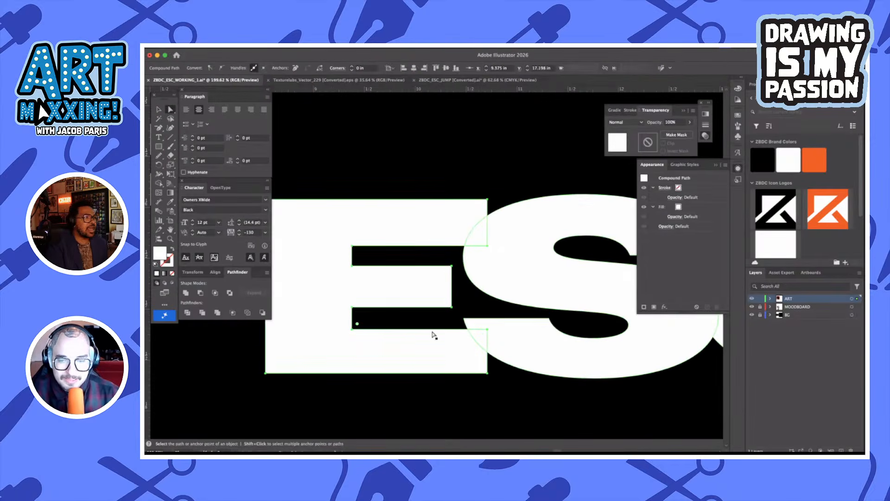
{"action": "left_click", "coordinate": [487, 330], "text": "shift"}
{"action": "left_click_drag", "start_coordinate": [488, 330], "coordinate": [488, 332]}
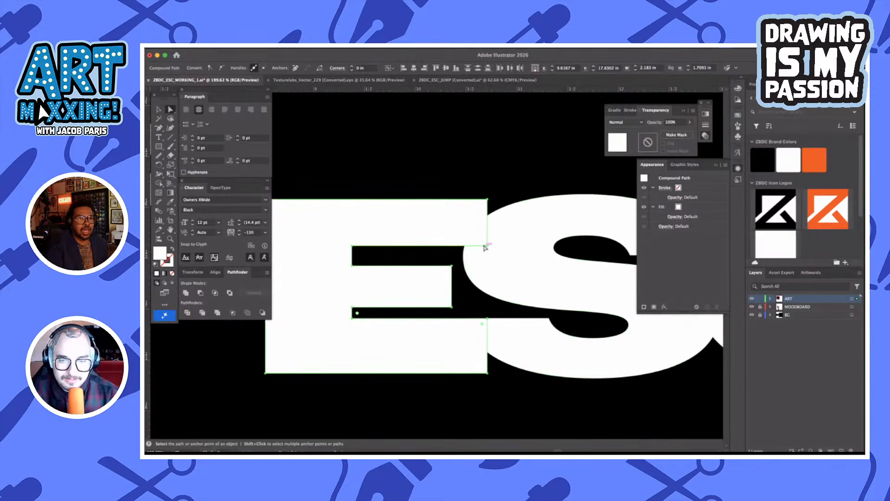
Thicken the outlined E's top arm by moving the two anchor points of its lower edge down
{"action": "left_click", "coordinate": [486, 246]}
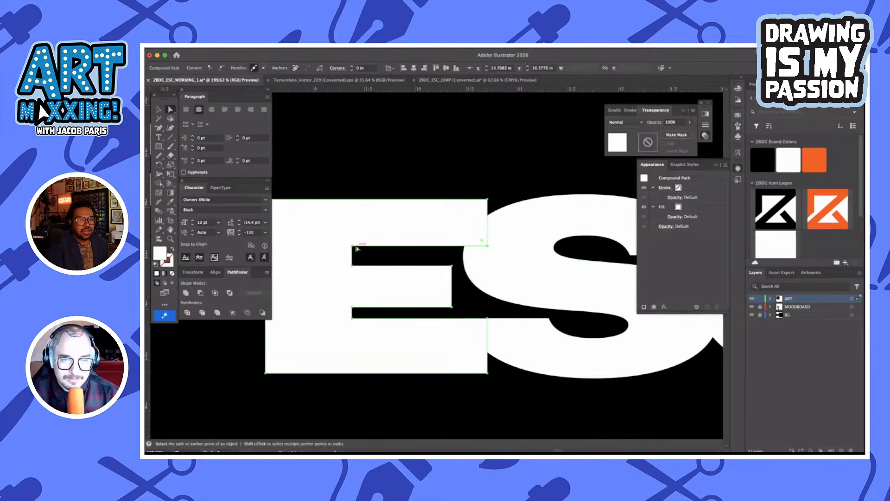
{"action": "left_click", "coordinate": [353, 246], "text": "shift"}
{"action": "key", "text": "shift+Down"}
{"action": "key", "text": "shift+Down"}
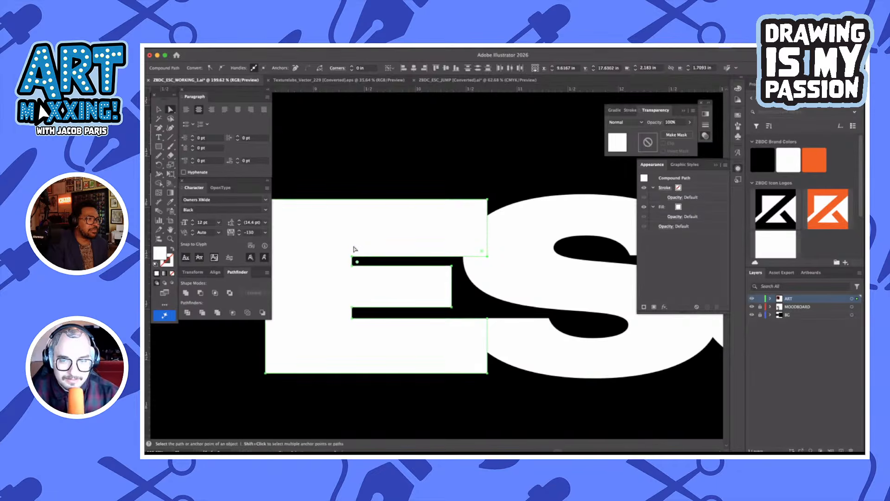
{"action": "left_click", "coordinate": [472, 299]}
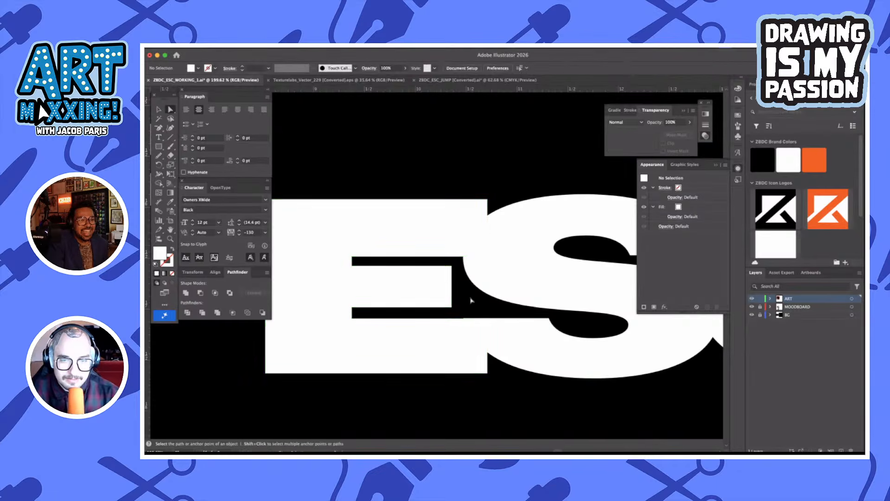
Thin the outlined E's middle arm by lowering its upper edge and raising its lower edge, then deselect the letter
{"action": "left_click", "coordinate": [452, 269]}
{"action": "left_click_drag", "start_coordinate": [353, 267], "coordinate": [353, 272]}
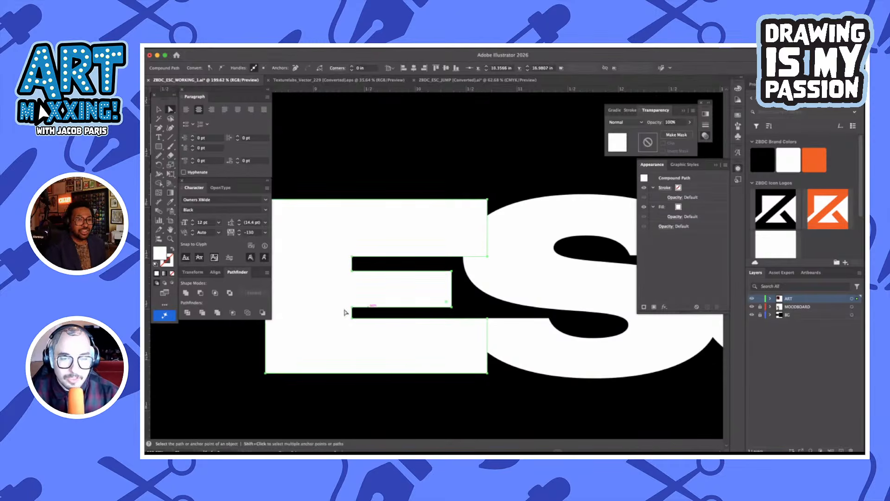
{"action": "left_click_drag", "start_coordinate": [348, 303], "coordinate": [389, 320]}
{"action": "key", "text": "Up"}
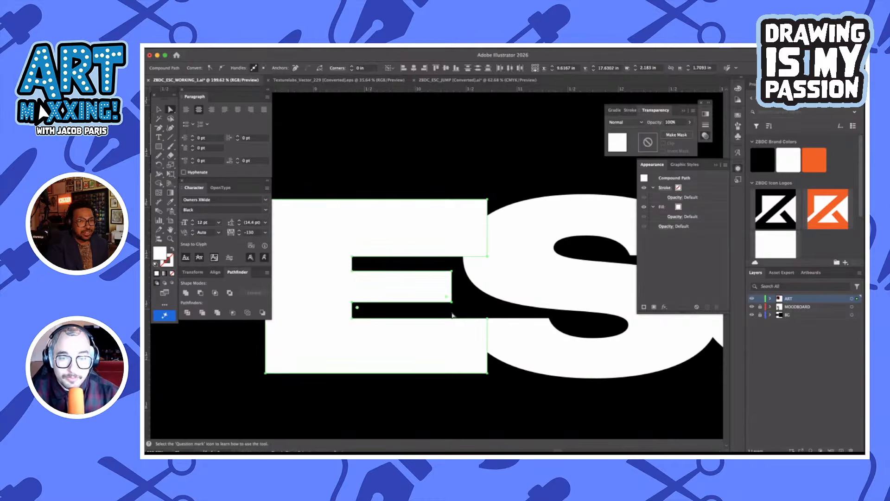
{"action": "left_click", "coordinate": [466, 311]}
{"action": "key", "text": "v"}
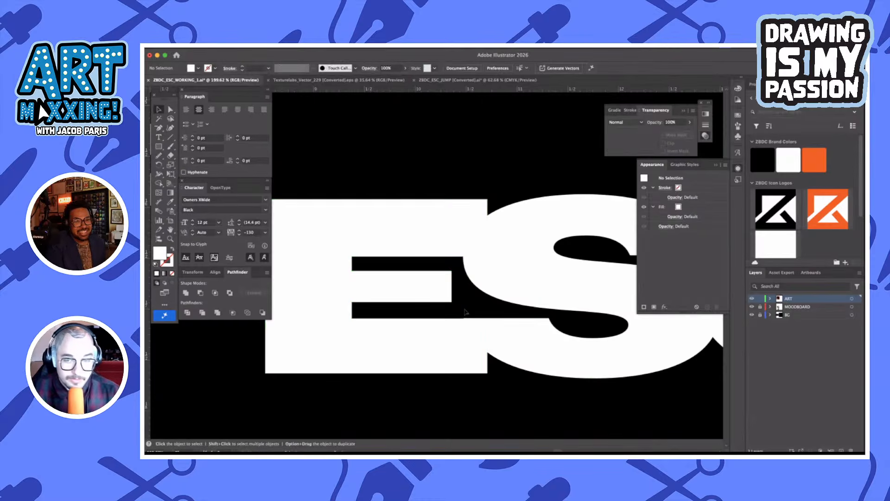
{"action": "scroll", "coordinate": [460, 392], "scroll_direction": "down", "scroll_amount": 2}
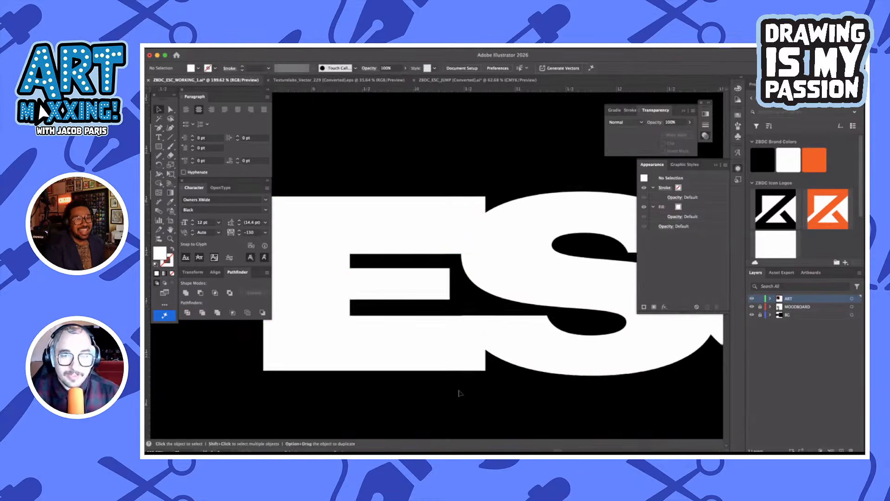
Move the S's two lower-terminal anchor points slightly down to line up with the upper edge of the E's bottom arm
{"action": "scroll", "coordinate": [460, 392], "scroll_direction": "down", "scroll_amount": 4}
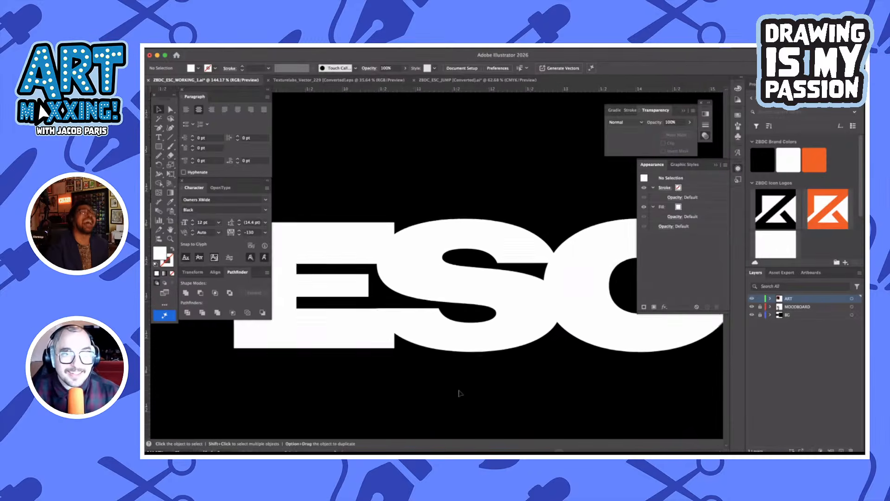
{"action": "scroll", "coordinate": [460, 392], "scroll_direction": "down", "scroll_amount": 3}
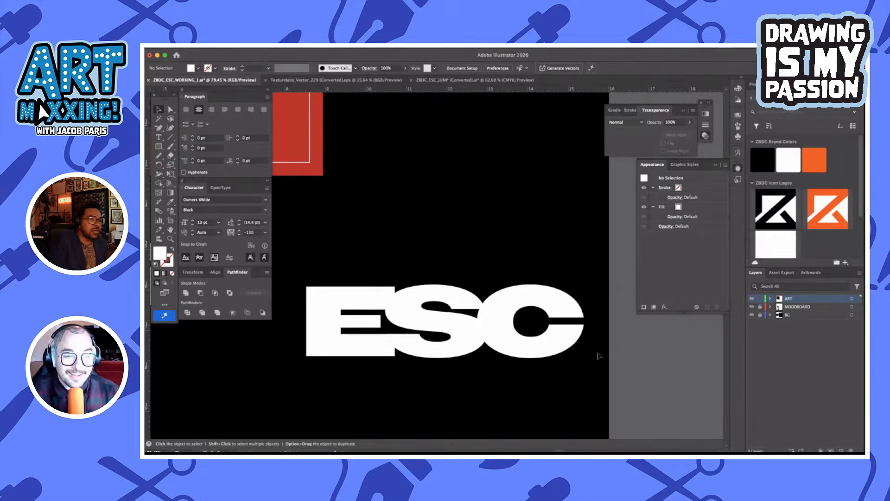
{"action": "scroll", "coordinate": [368, 338], "scroll_direction": "up", "scroll_amount": 3}
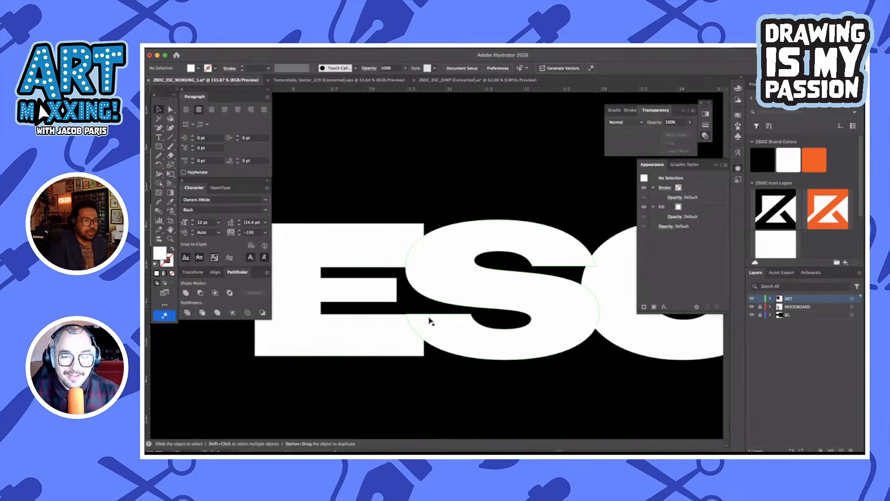
{"action": "scroll", "coordinate": [430, 321], "scroll_direction": "up", "scroll_amount": 3}
{"action": "scroll", "coordinate": [391, 313], "scroll_direction": "up", "scroll_amount": 3}
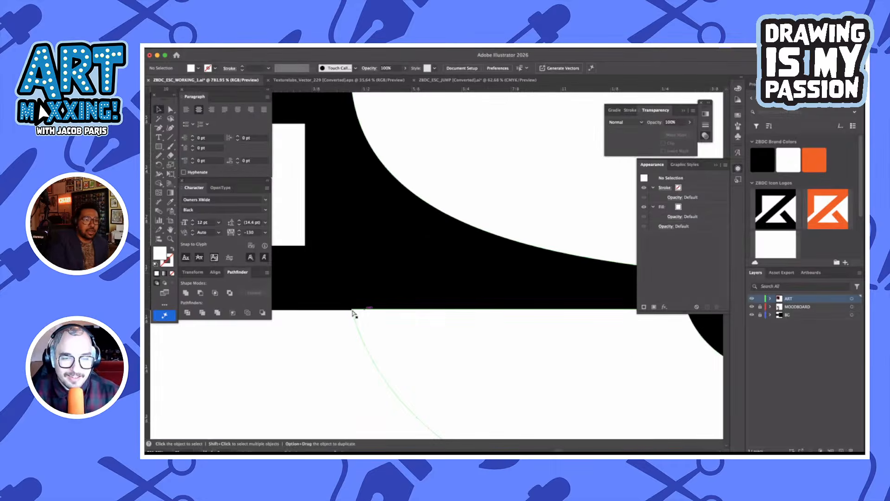
{"action": "key", "text": "a"}
{"action": "left_click", "coordinate": [355, 313]}
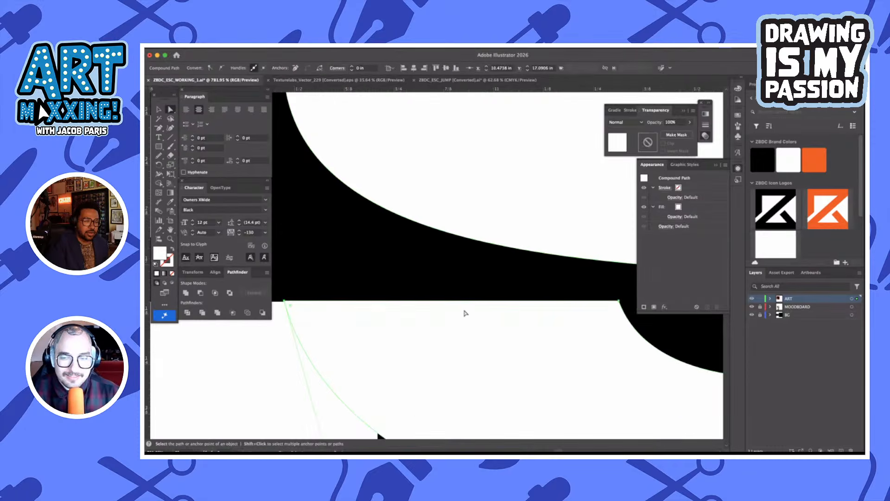
{"action": "left_click", "coordinate": [619, 302]}
{"action": "scroll", "coordinate": [364, 304], "scroll_direction": "up", "scroll_amount": 3}
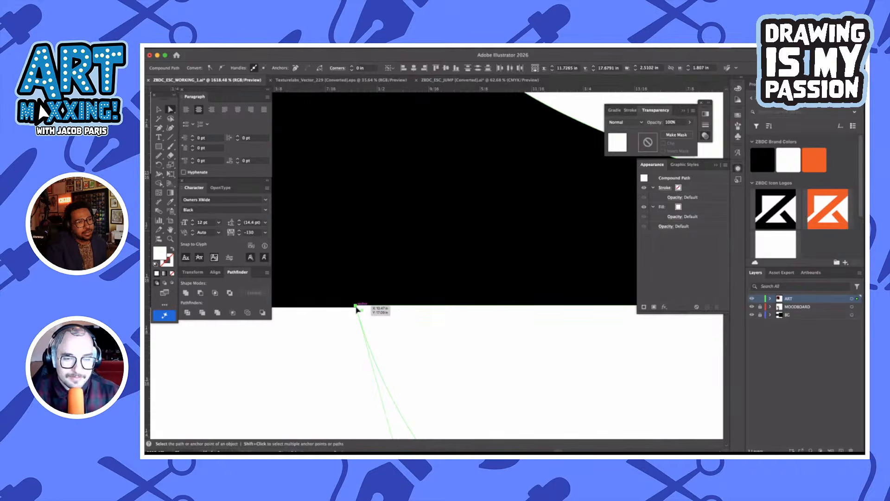
{"action": "left_click_drag", "start_coordinate": [356, 307], "coordinate": [357, 309]}
{"action": "left_click", "coordinate": [422, 265]}
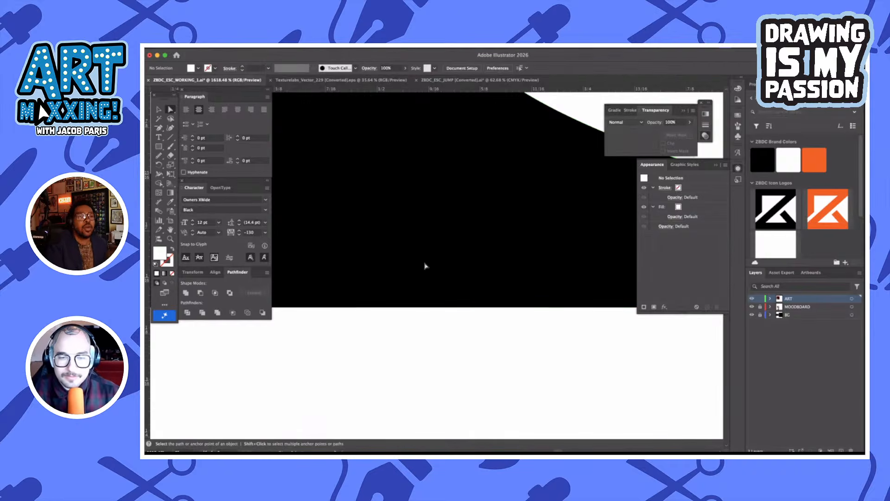
{"action": "scroll", "coordinate": [423, 265], "scroll_direction": "down", "scroll_amount": 10}
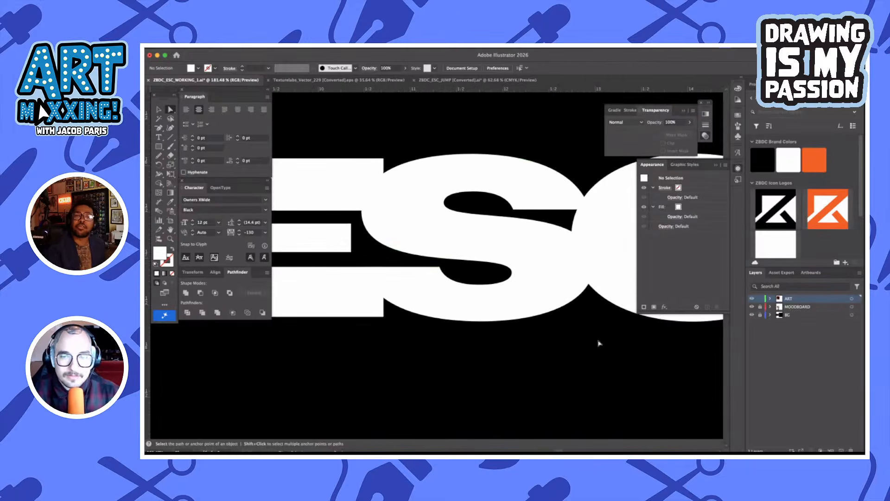
Place a copy of the outlined ESC group directly below the original, off the black artboard, and deselect it
{"action": "key", "text": "v"}
{"action": "scroll", "coordinate": [576, 361], "scroll_direction": "right", "scroll_amount": 3}
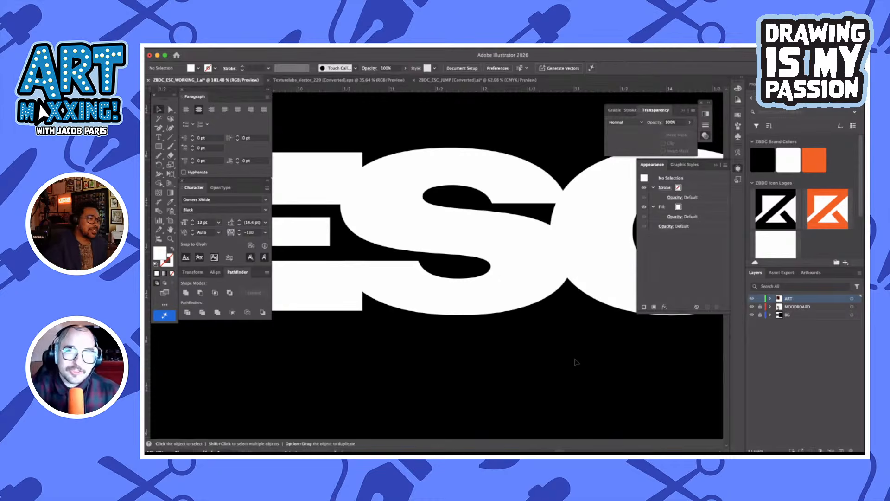
{"action": "scroll", "coordinate": [576, 361], "scroll_direction": "right", "scroll_amount": 2}
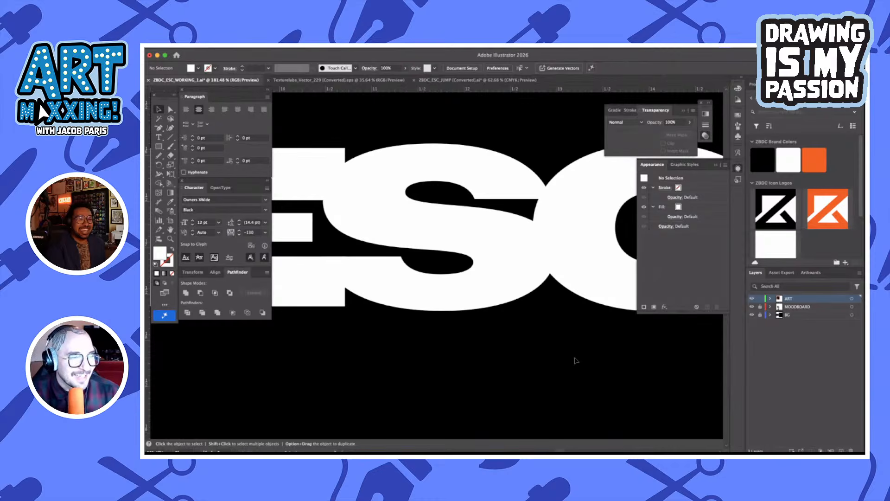
{"action": "scroll", "coordinate": [575, 361], "scroll_direction": "right", "scroll_amount": 6}
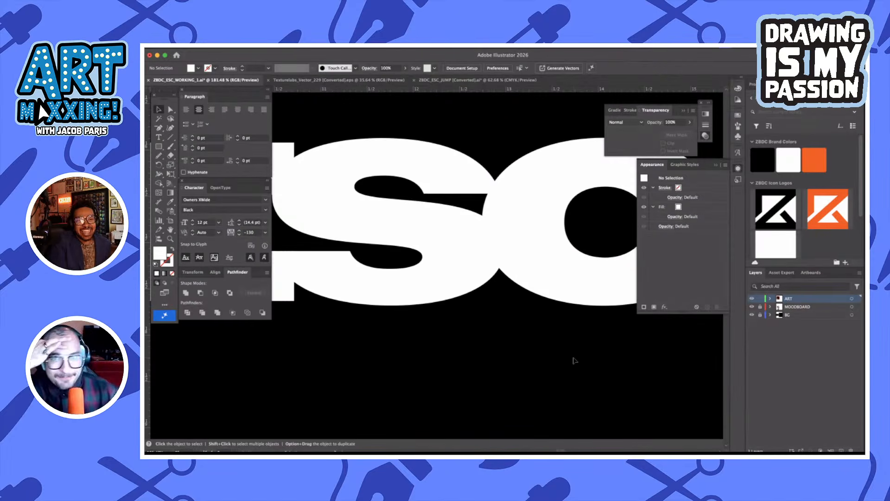
{"action": "scroll", "coordinate": [575, 361], "scroll_direction": "down", "scroll_amount": 3}
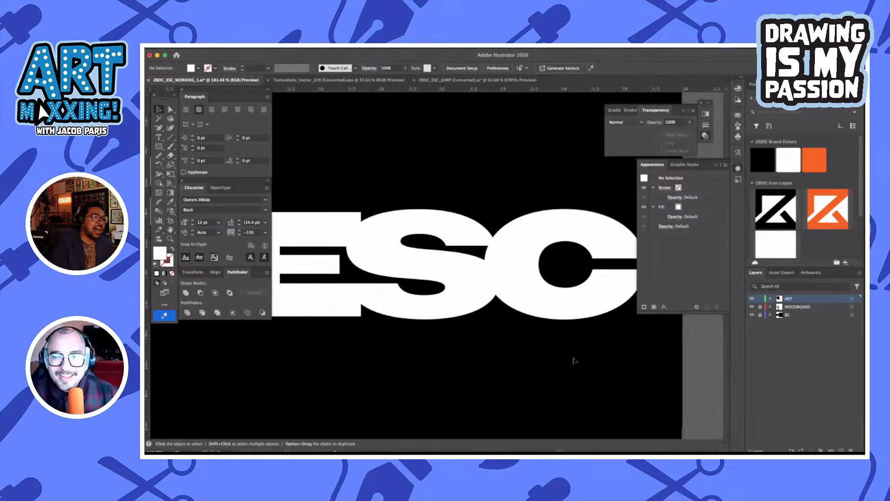
{"action": "scroll", "coordinate": [494, 320], "scroll_direction": "down", "scroll_amount": 2}
{"action": "left_click", "coordinate": [481, 311]}
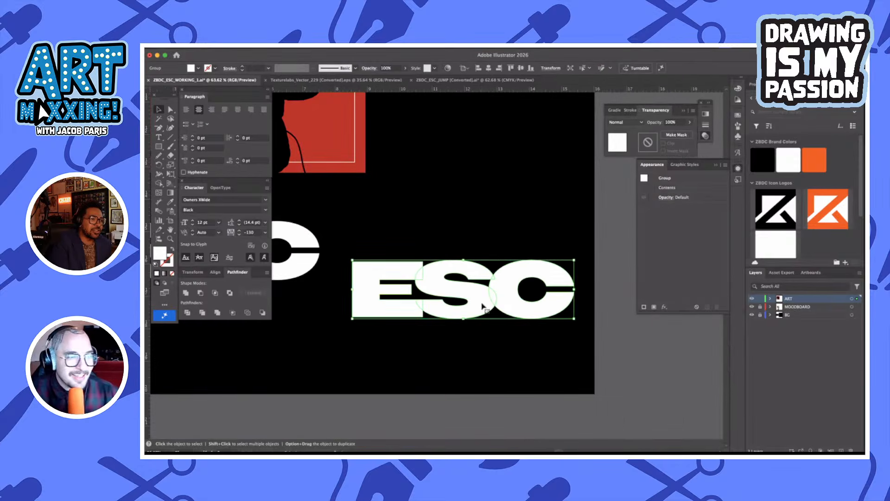
{"action": "left_click_drag", "start_coordinate": [479, 310], "coordinate": [472, 414]}
{"action": "scroll", "coordinate": [478, 370], "scroll_direction": "down", "scroll_amount": 2}
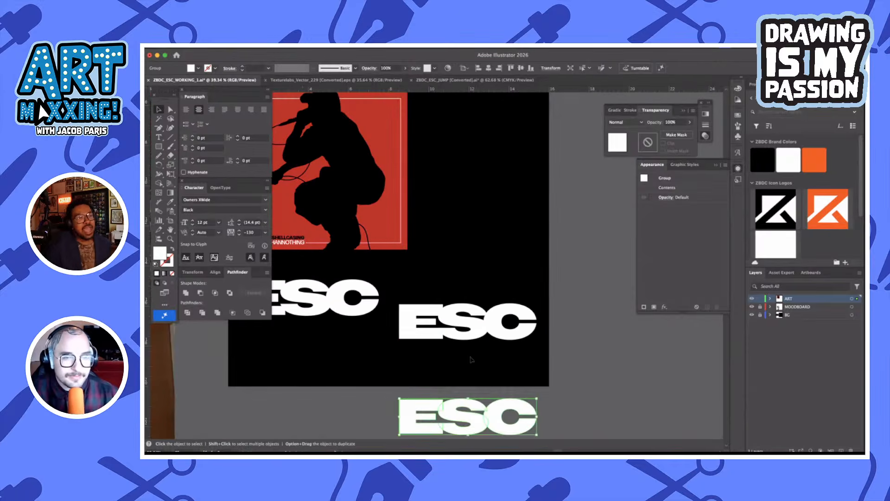
{"action": "left_click", "coordinate": [472, 359]}
Try a white stroke with a black fill on the outlined ESC group that is on the artboard
{"action": "scroll", "coordinate": [472, 345], "scroll_direction": "up", "scroll_amount": 3}
{"action": "left_click", "coordinate": [473, 331]}
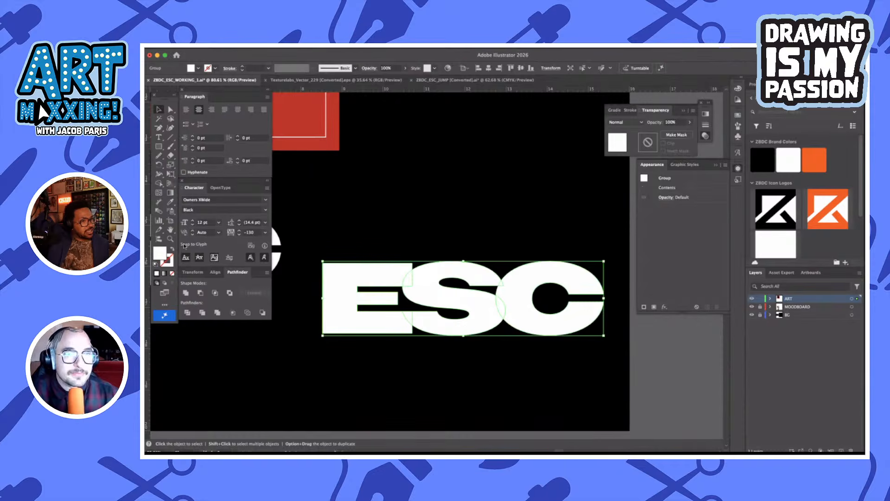
{"action": "left_click", "coordinate": [172, 250]}
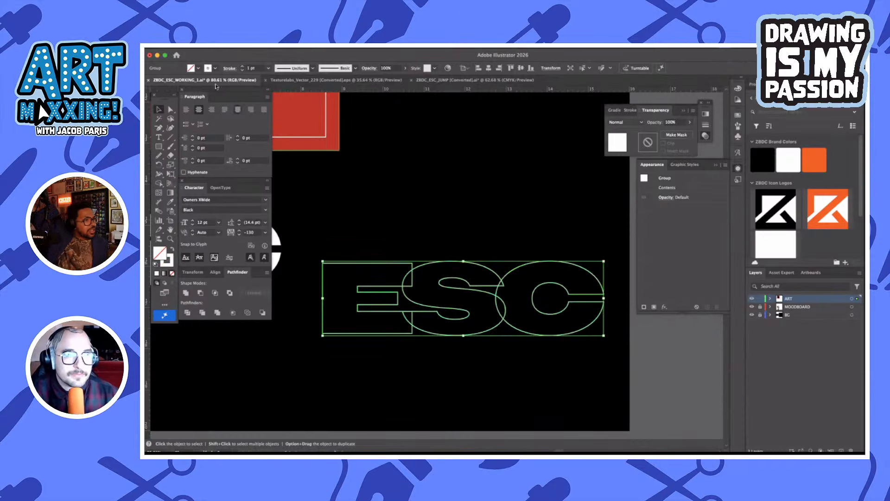
{"action": "left_click", "coordinate": [192, 69]}
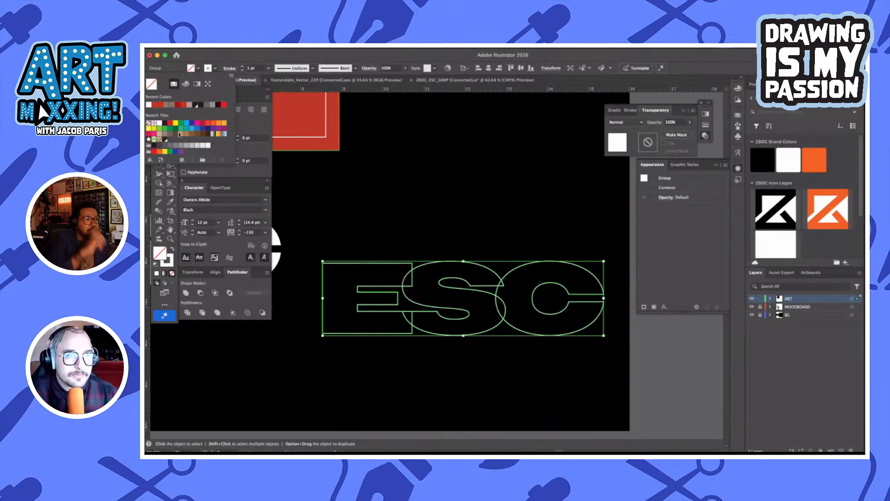
{"action": "left_click", "coordinate": [154, 124]}
{"action": "left_click", "coordinate": [447, 208]}
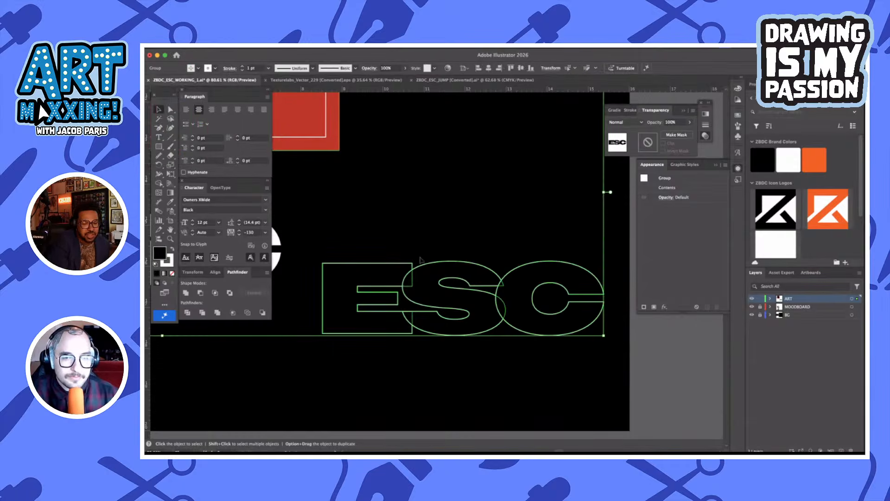
{"action": "left_click", "coordinate": [382, 250]}
{"action": "left_click", "coordinate": [411, 285]}
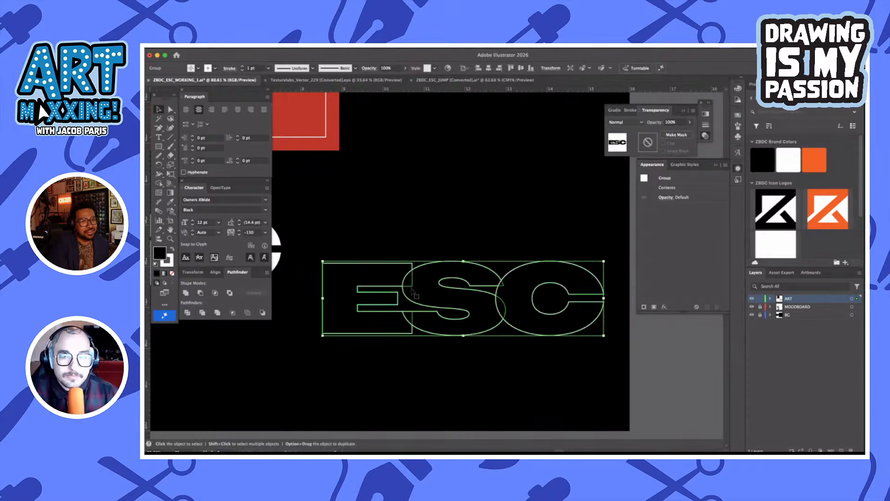
Try heavier and lighter stroke weights on the ESC group, settling on 3 pt, and deselect it
{"action": "left_click", "coordinate": [242, 67], "text": "shift"}
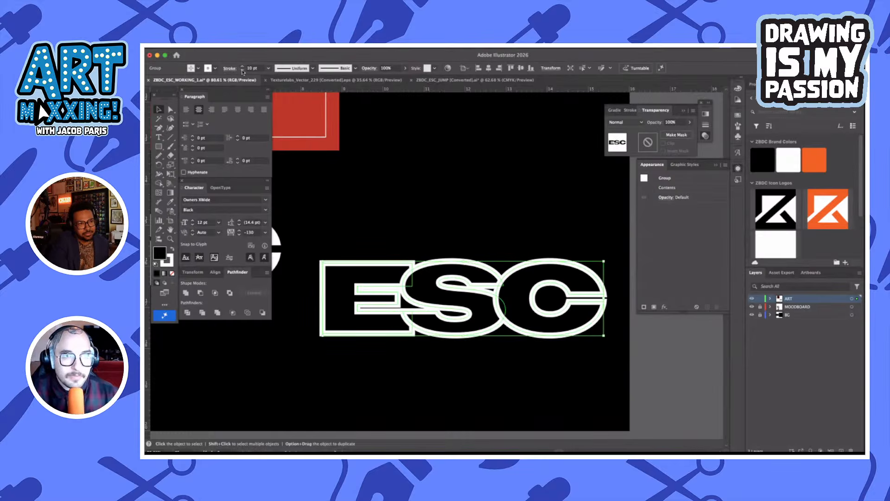
{"action": "left_click", "coordinate": [242, 70], "text": "shift"}
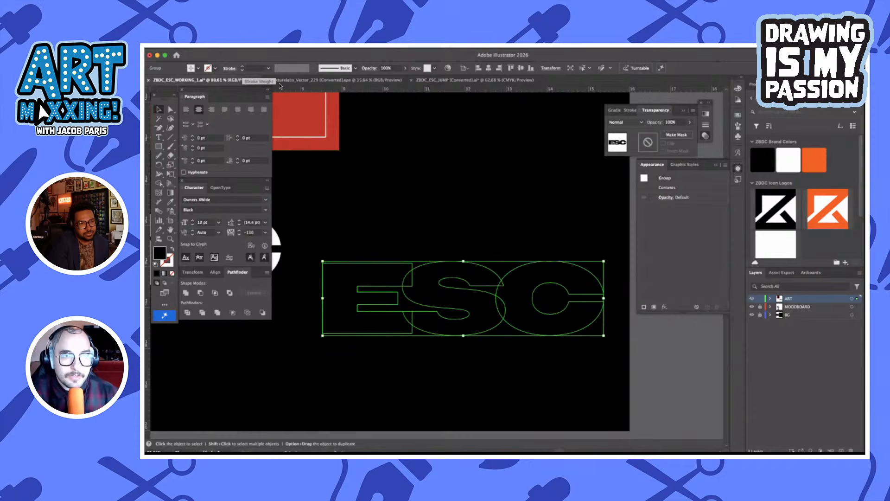
{"action": "left_click", "coordinate": [241, 67]}
{"action": "left_click", "coordinate": [241, 66]}
{"action": "left_click", "coordinate": [242, 67]}
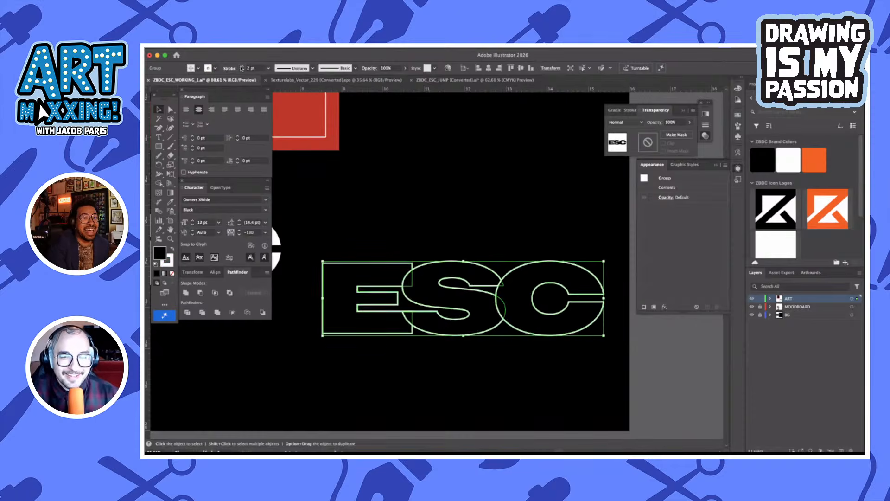
{"action": "left_click", "coordinate": [505, 182]}
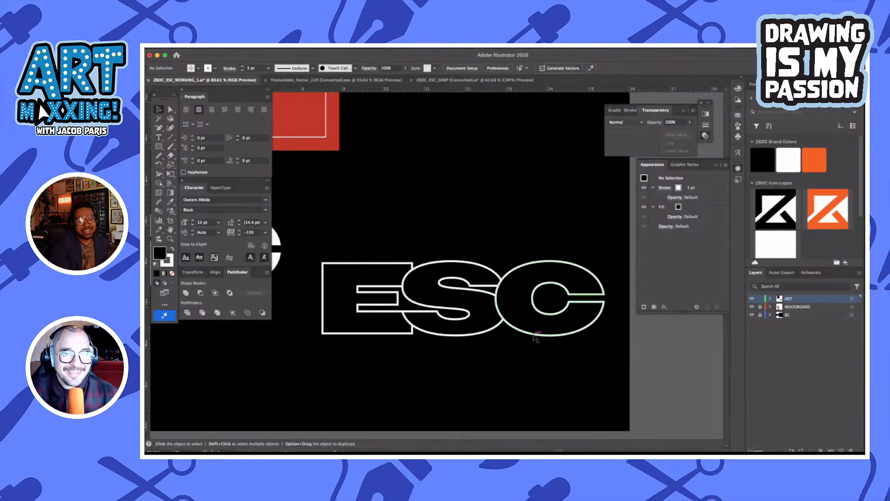
{"action": "left_click", "coordinate": [545, 317]}
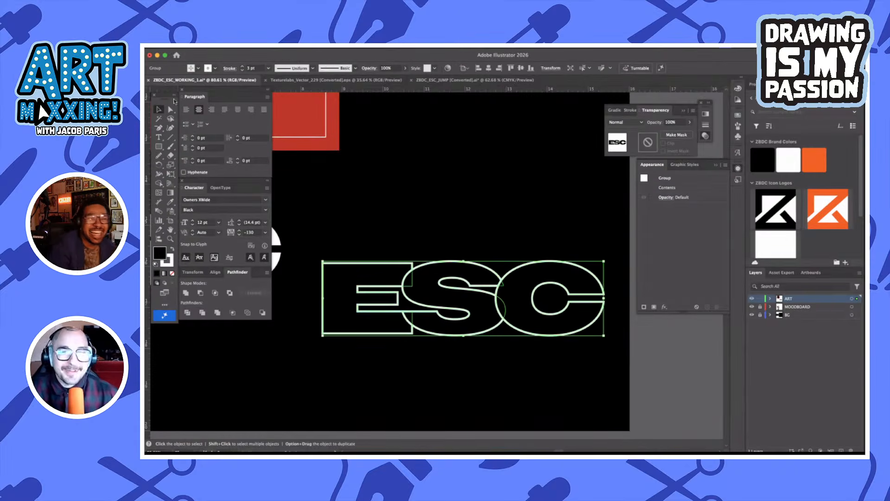
{"action": "left_click", "coordinate": [200, 68]}
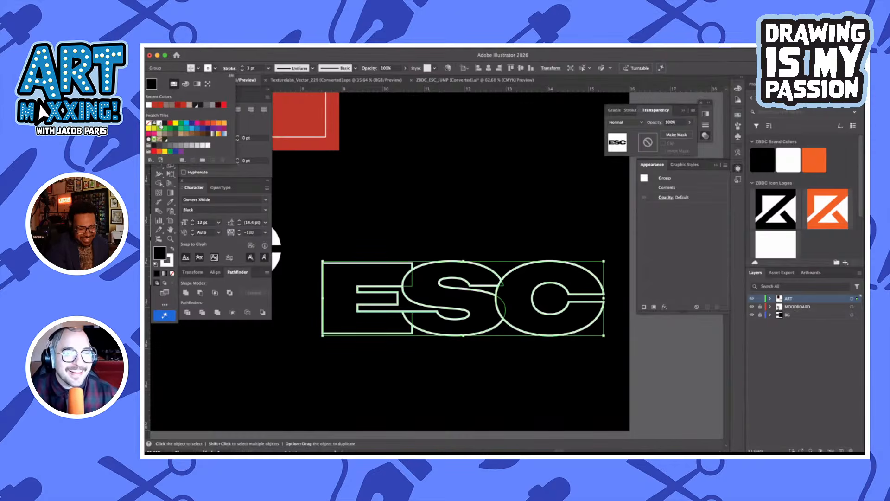
{"action": "left_click", "coordinate": [525, 159]}
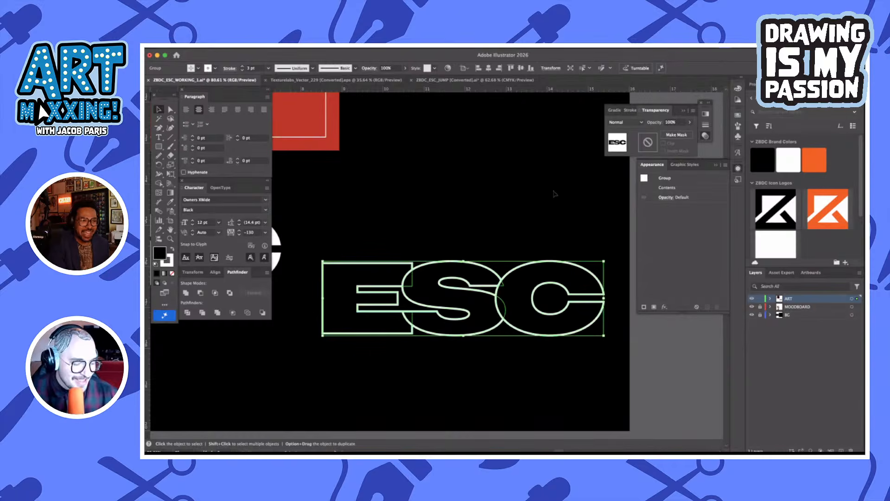
Undo the stroke weight and black fill changes back to solid white ESC lettering without a stroke, and deselect it
{"action": "key", "text": "super+z"}
{"action": "key", "text": "super+z"}
{"action": "key", "text": "super+z"}
{"action": "key", "text": "super+z"}
{"action": "key", "text": "super+z"}
{"action": "key", "text": "super+z"}
{"action": "key", "text": "super+z"}
{"action": "key", "text": "super+z"}
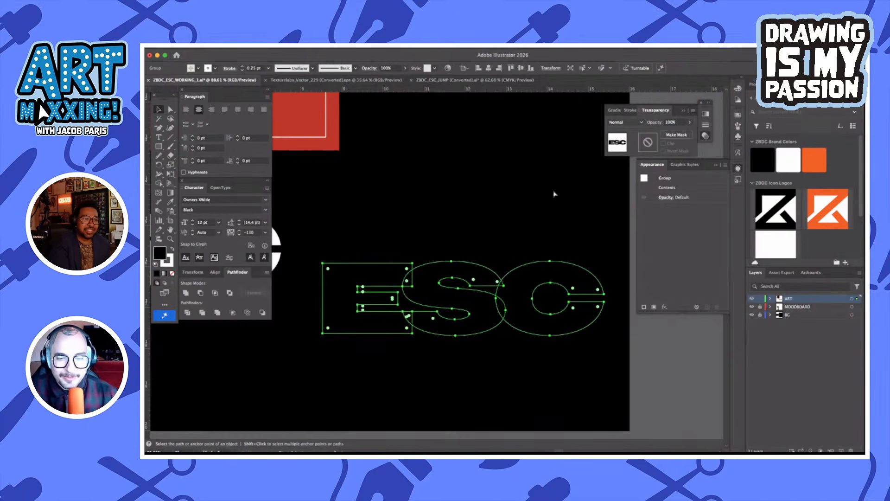
{"action": "key", "text": "super+z"}
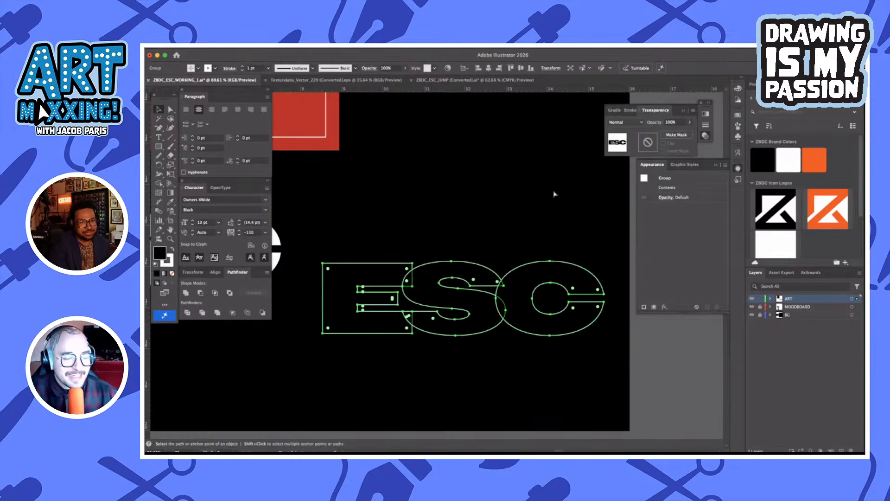
{"action": "key", "text": "super+z"}
{"action": "key", "text": "super+z"}
{"action": "key", "text": "super+z"}
{"action": "key", "text": "super+z"}
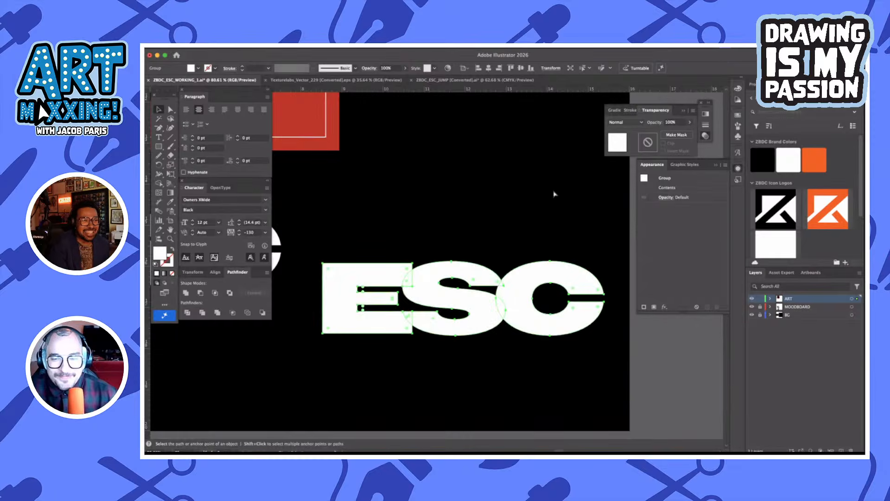
{"action": "left_click", "coordinate": [607, 253]}
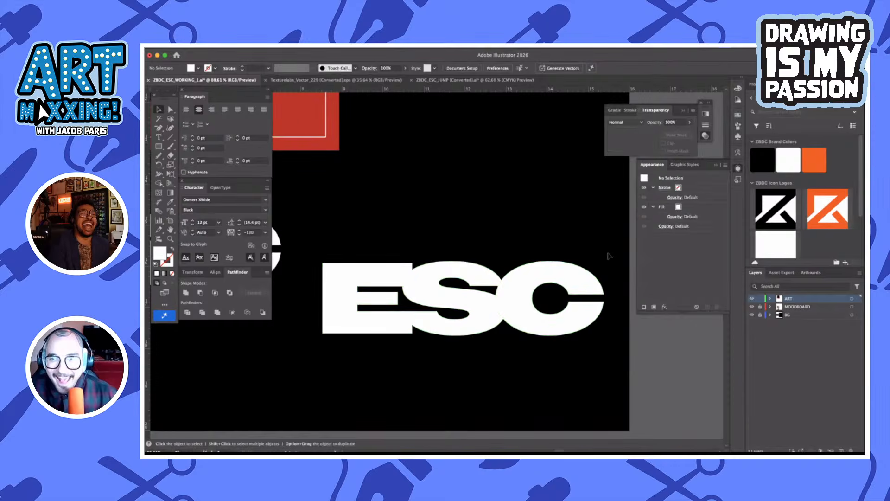
Add a 1 pt stroke to the ESC group's appearance, color it red, and deselect the group
{"action": "left_click", "coordinate": [572, 311]}
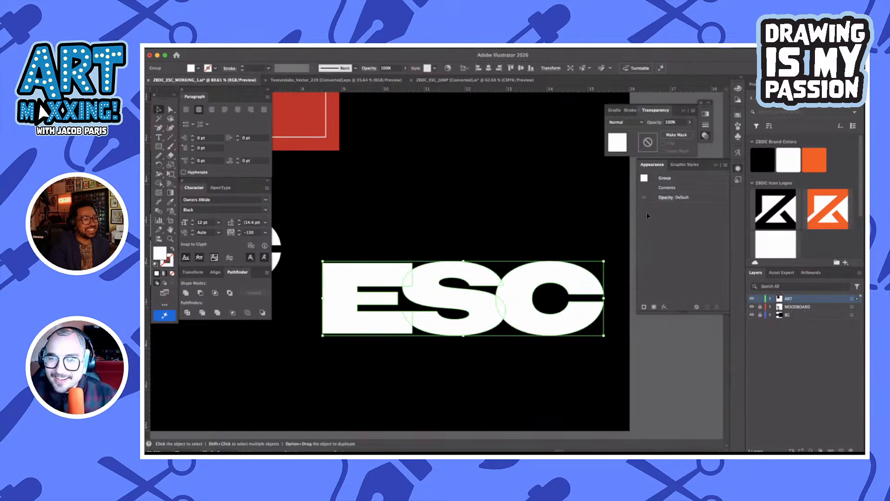
{"action": "left_click", "coordinate": [644, 307]}
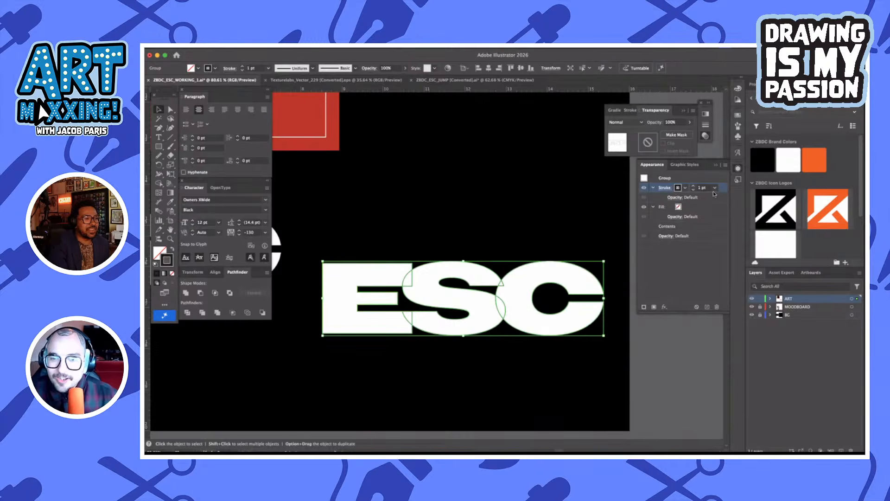
{"action": "left_click", "coordinate": [579, 252]}
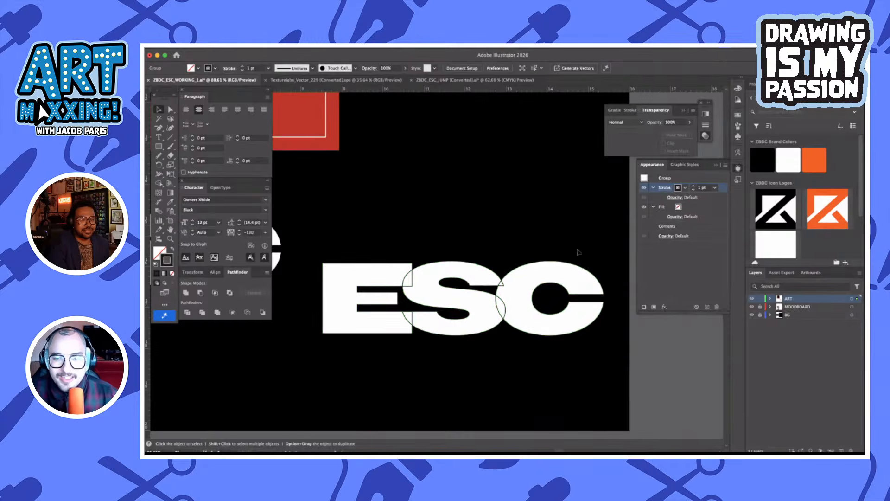
{"action": "left_click", "coordinate": [566, 277]}
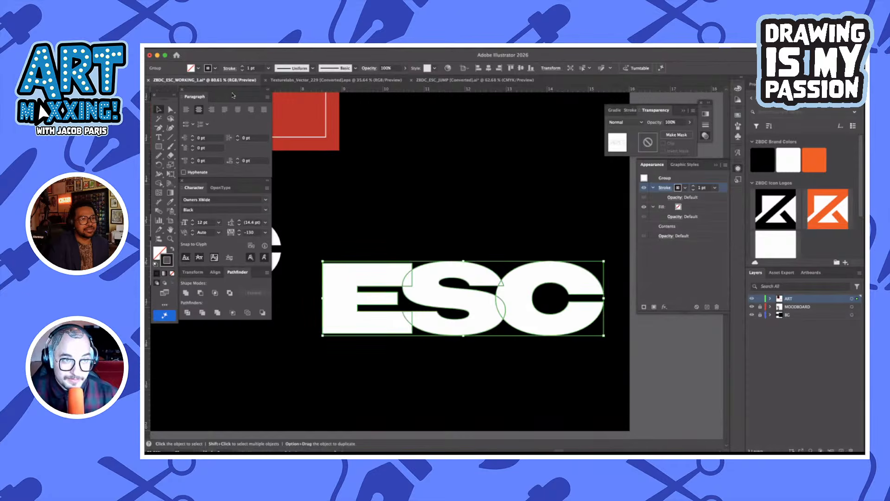
{"action": "left_click", "coordinate": [215, 68]}
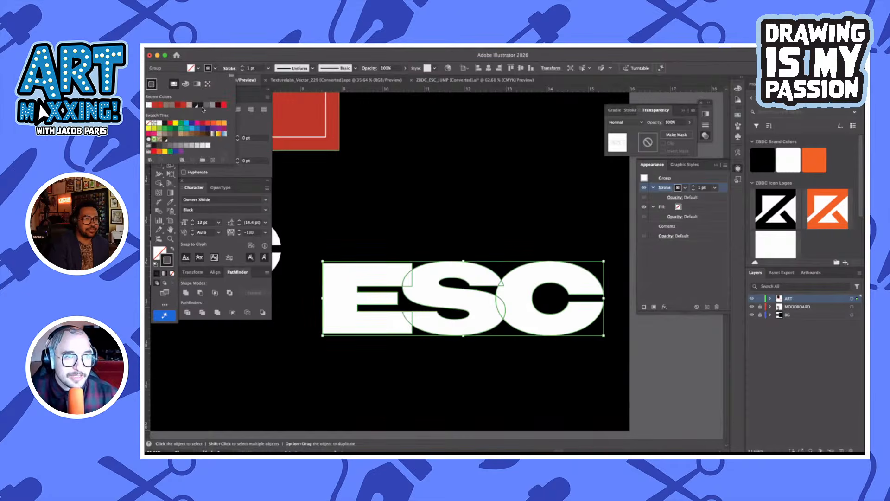
{"action": "left_click", "coordinate": [158, 107]}
{"action": "left_click", "coordinate": [576, 254]}
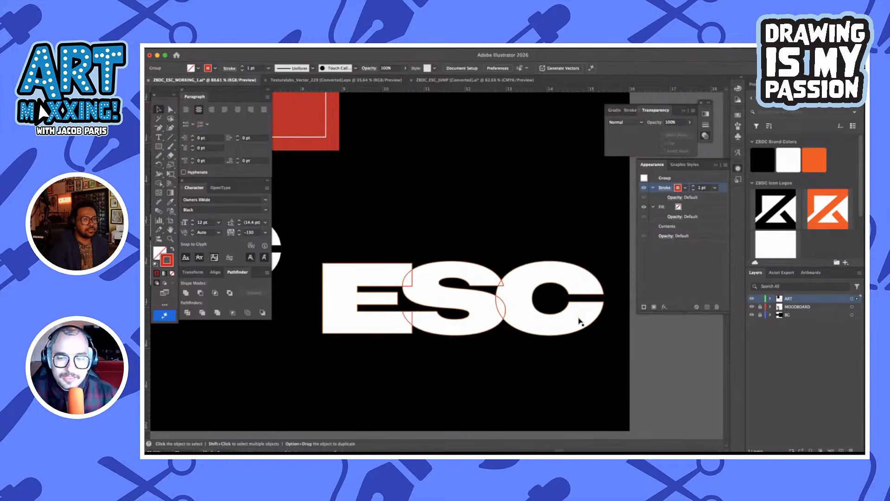
{"action": "key", "text": "shift+super+a"}
{"action": "scroll", "coordinate": [511, 313], "scroll_direction": "down", "scroll_amount": 1}
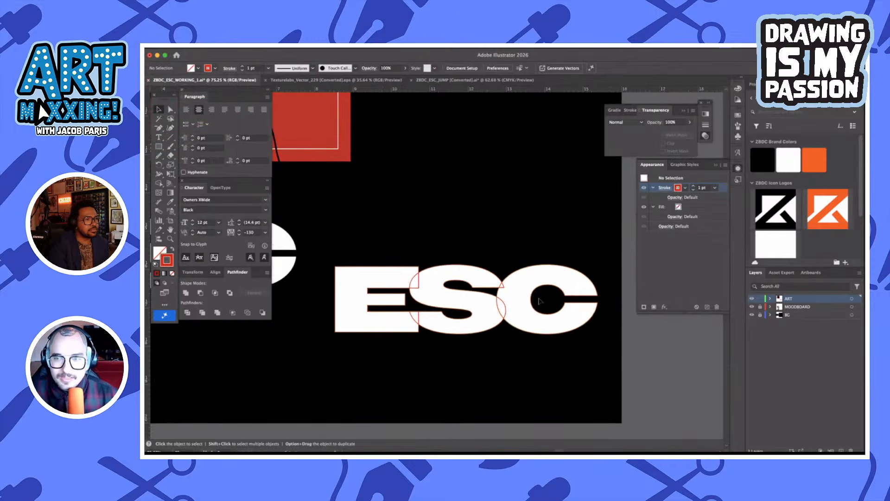
Target the fill attribute in the ESC group's appearance
{"action": "left_click", "coordinate": [690, 208]}
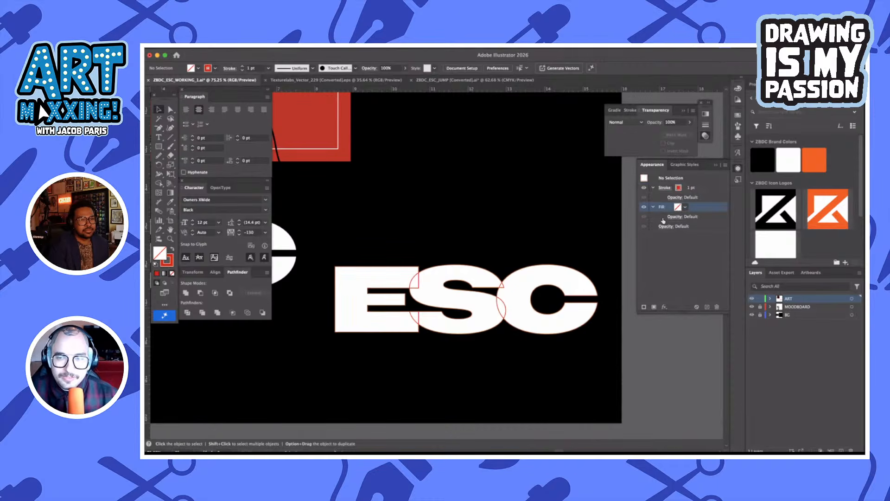
{"action": "left_click", "coordinate": [487, 283]}
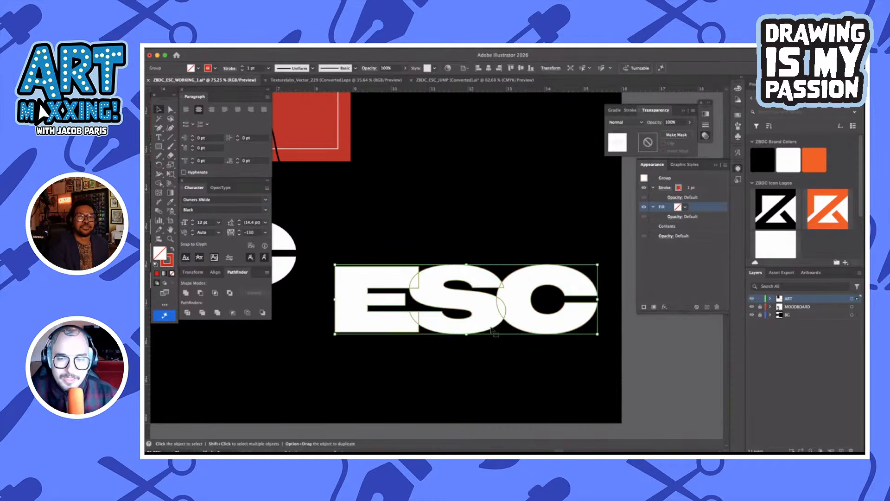
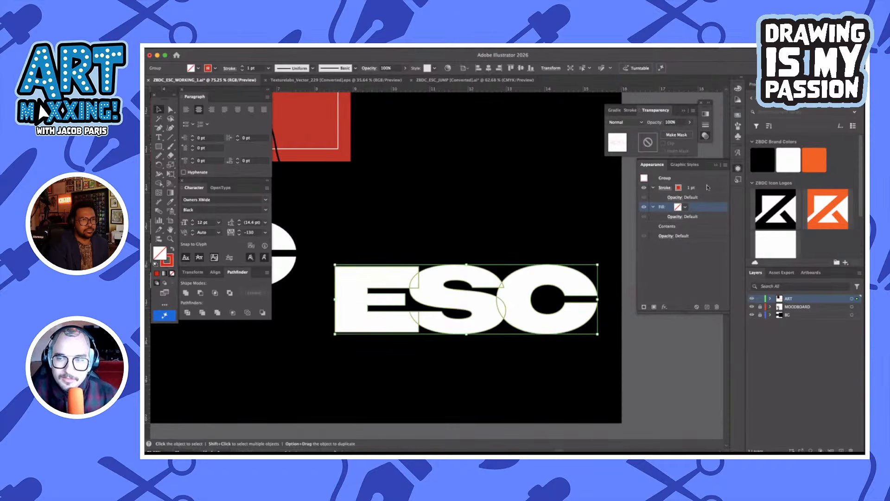
Move the ESC group's red stroke below its contents in the appearance stack, set its weight to 8 pt, and deselect
{"action": "left_click_drag", "start_coordinate": [709, 187], "coordinate": [705, 231]}
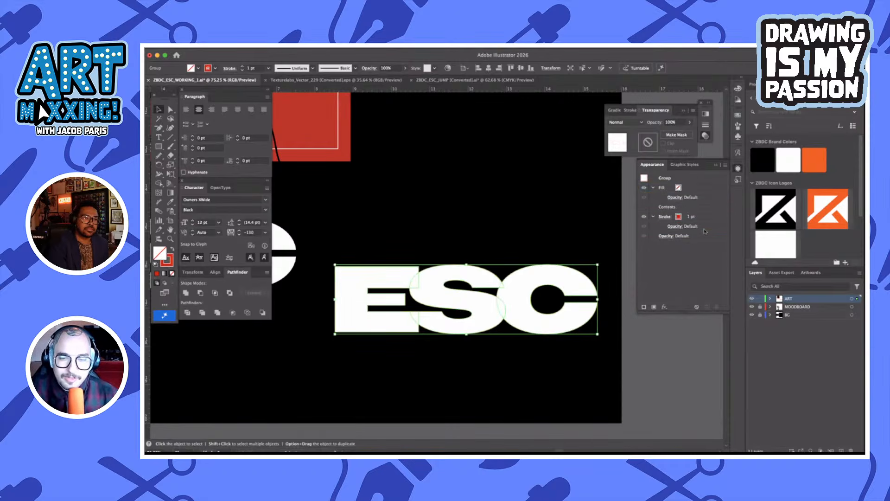
{"action": "left_click", "coordinate": [700, 220]}
{"action": "left_click", "coordinate": [694, 215], "text": "shift"}
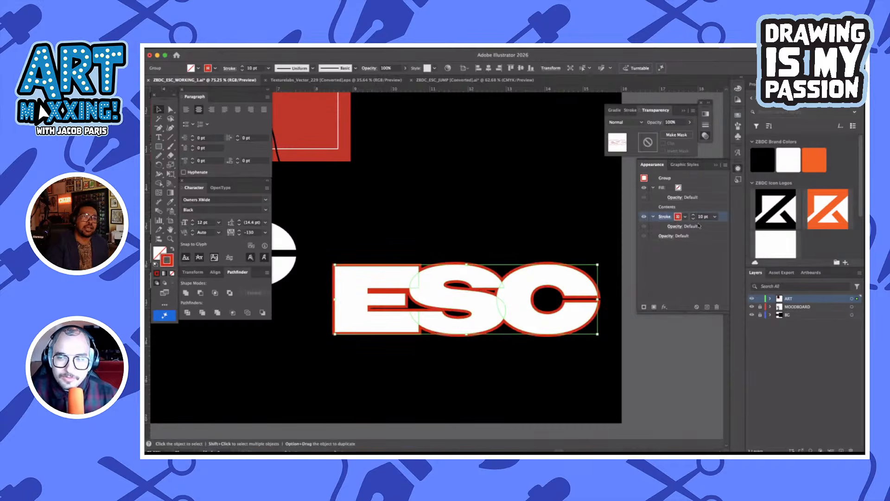
{"action": "left_click", "coordinate": [489, 387]}
Shift the anchor points along the underside of the E's top arm slightly upward and deselect the letter
{"action": "scroll", "coordinate": [428, 306], "scroll_direction": "up", "scroll_amount": 3}
{"action": "key", "text": "a"}
{"action": "left_click", "coordinate": [399, 266]}
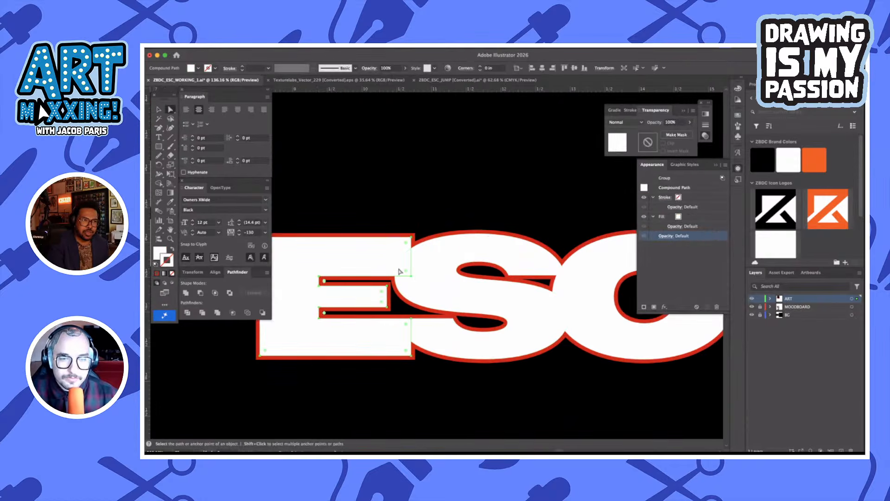
{"action": "left_click", "coordinate": [321, 281]}
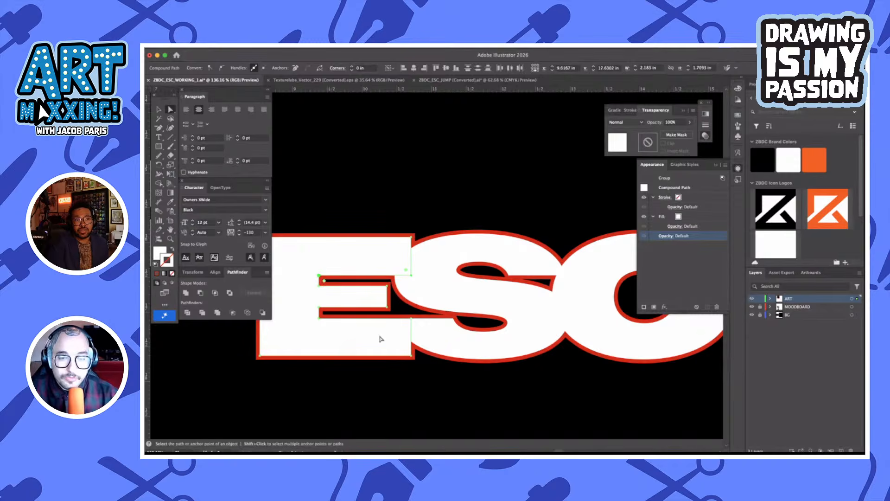
{"action": "left_click", "coordinate": [411, 357], "text": "shift"}
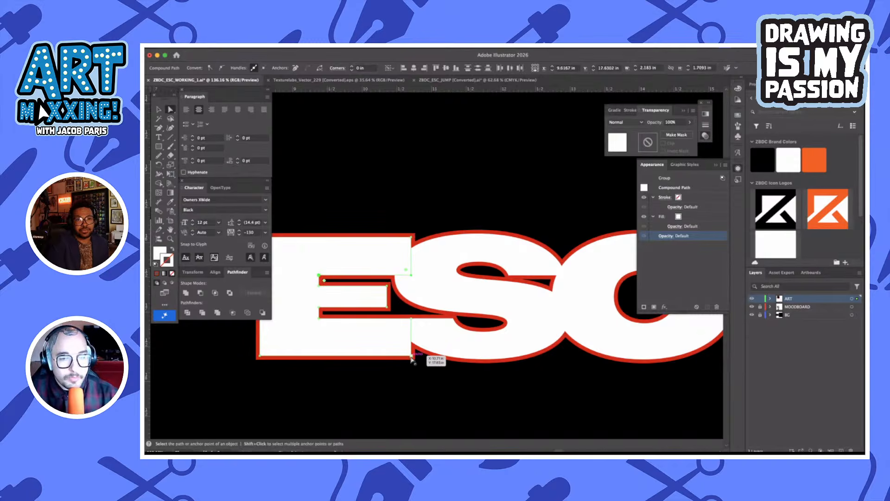
{"action": "left_click", "coordinate": [430, 378]}
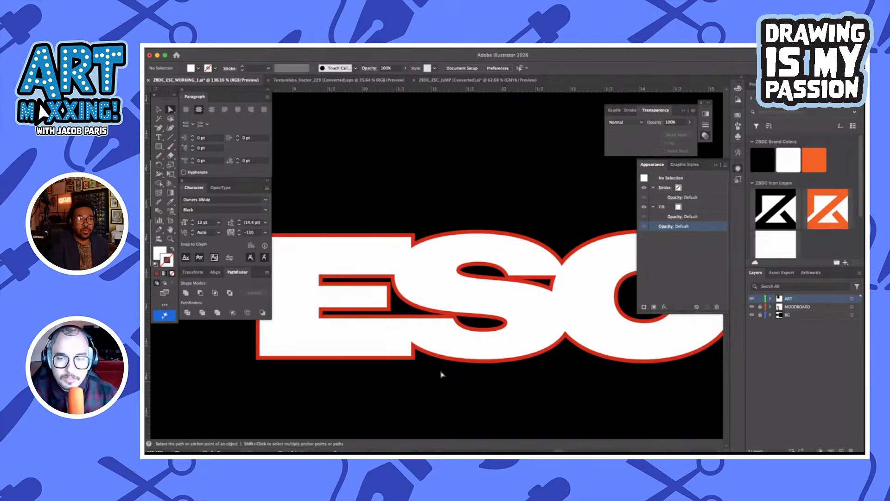
Try a black stroke color on the outlined ESC group and undo the change
{"action": "key", "text": "v"}
{"action": "key", "text": "super+0"}
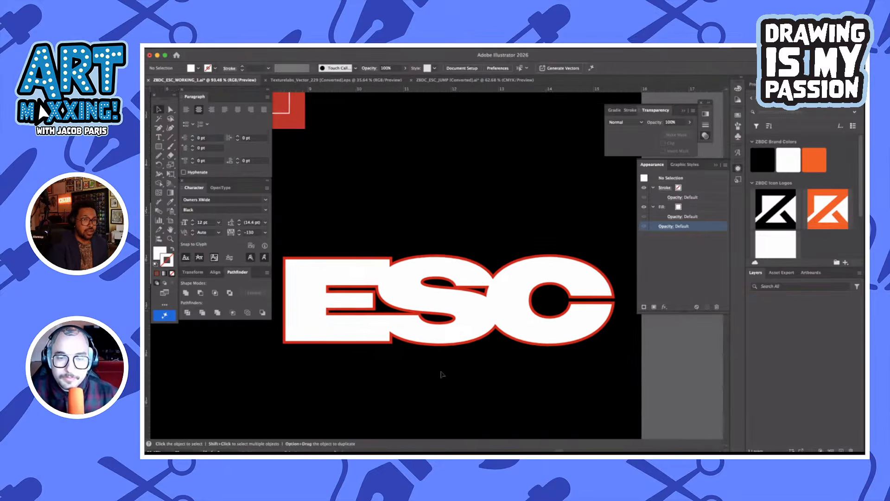
{"action": "scroll", "coordinate": [487, 389], "scroll_direction": "down", "scroll_amount": 2}
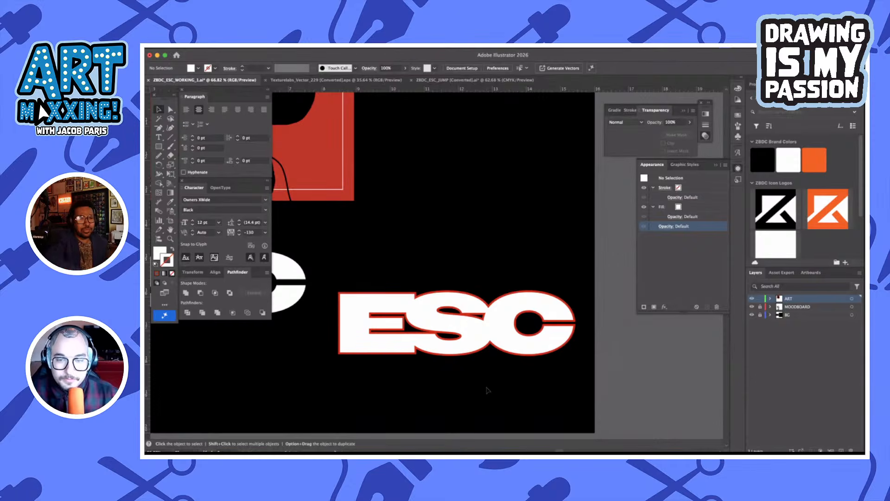
{"action": "scroll", "coordinate": [487, 389], "scroll_direction": "down", "scroll_amount": 1}
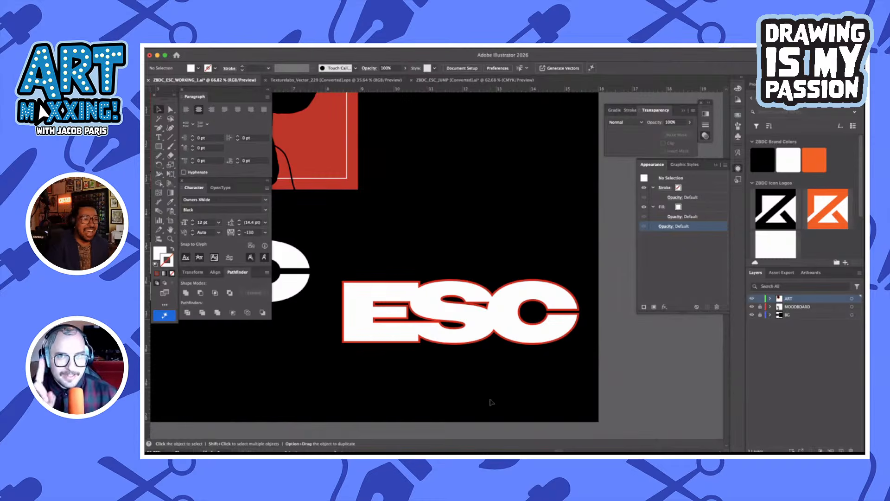
{"action": "scroll", "coordinate": [492, 403], "scroll_direction": "down", "scroll_amount": 4}
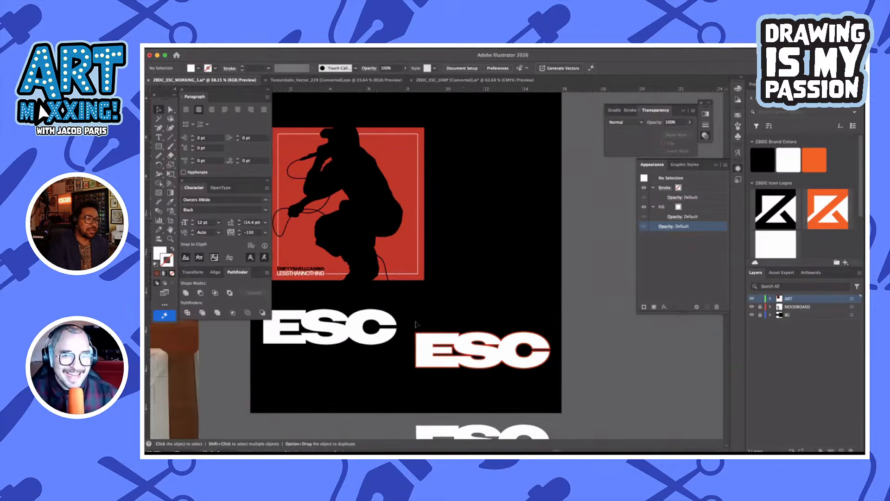
{"action": "left_click", "coordinate": [441, 366]}
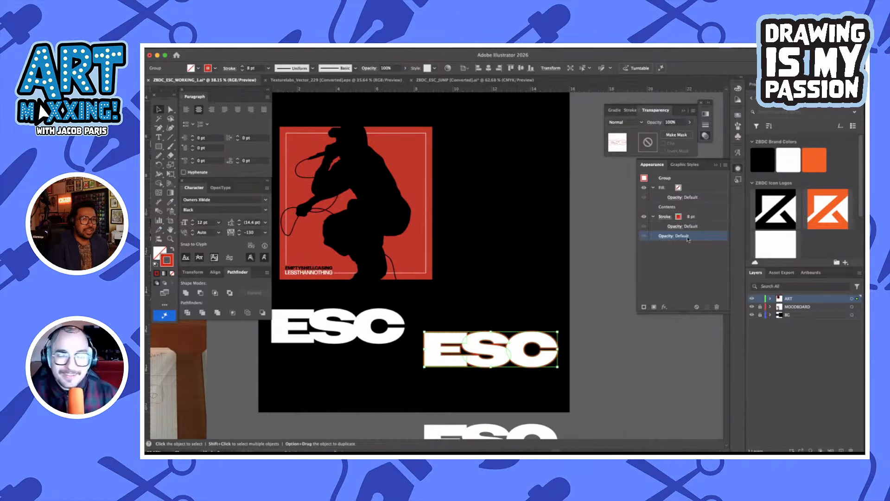
{"action": "left_click", "coordinate": [679, 217]}
{"action": "left_click", "coordinate": [678, 217]}
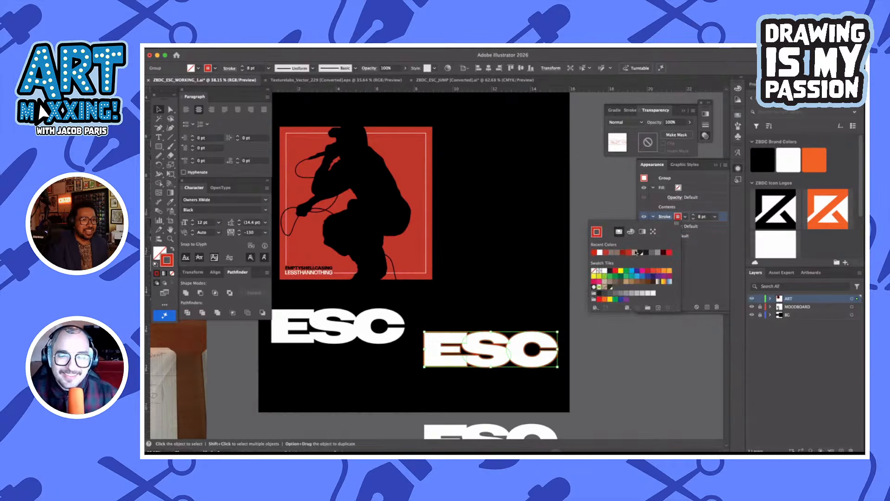
{"action": "left_click", "coordinate": [599, 271]}
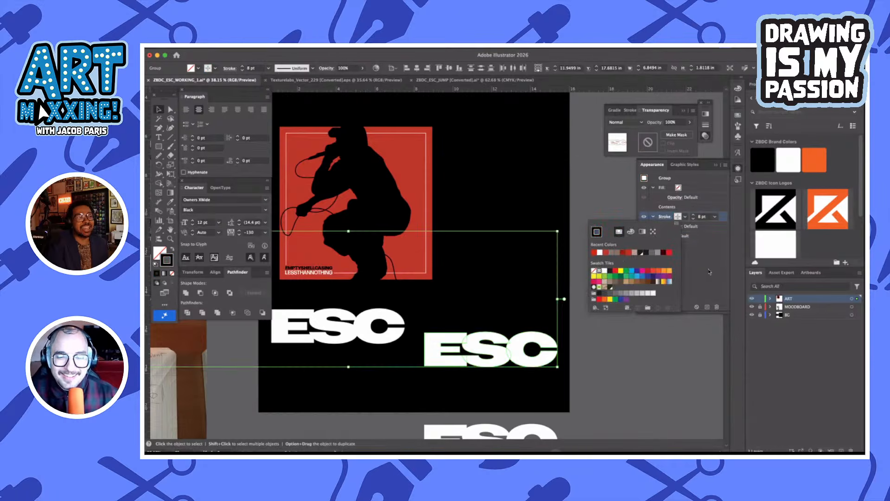
{"action": "left_click", "coordinate": [616, 376]}
{"action": "left_click", "coordinate": [691, 225]}
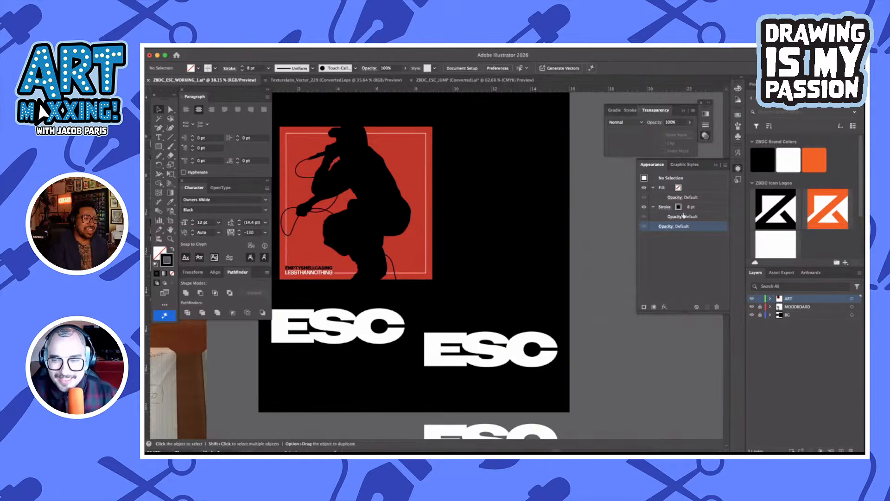
{"action": "key", "text": "super+z"}
Change the stroke color of the outlined ESC group to white and deselect it
{"action": "left_click", "coordinate": [679, 217]}
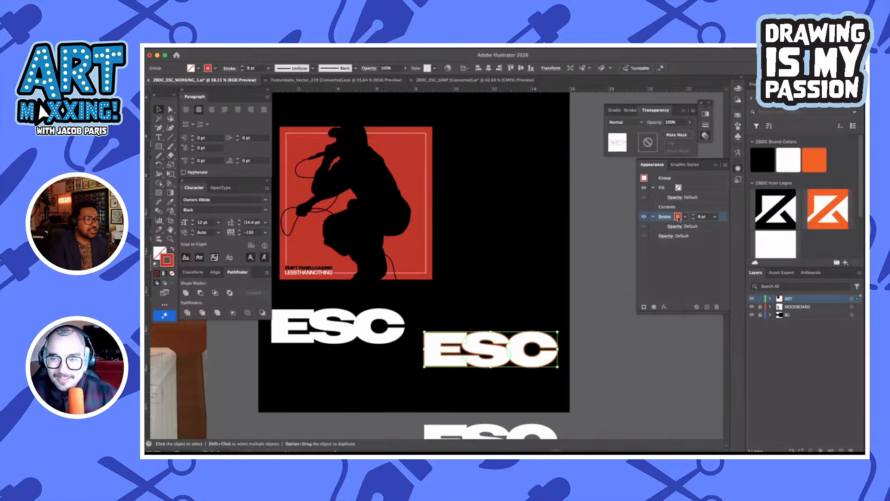
{"action": "left_click", "coordinate": [679, 218]}
{"action": "left_click", "coordinate": [594, 252]}
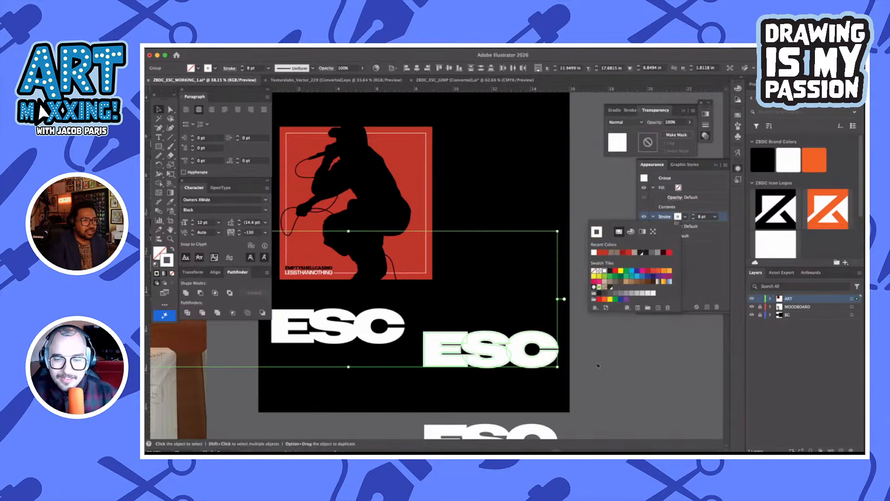
{"action": "left_click", "coordinate": [598, 365]}
{"action": "left_click", "coordinate": [540, 309]}
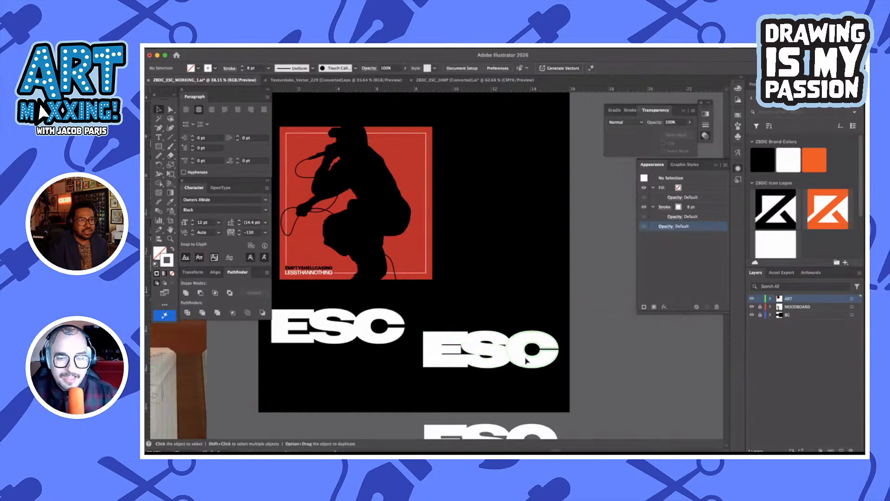
Fill the white-stroked ESC group with black and deselect it
{"action": "left_click", "coordinate": [527, 361]}
{"action": "left_click", "coordinate": [198, 68]}
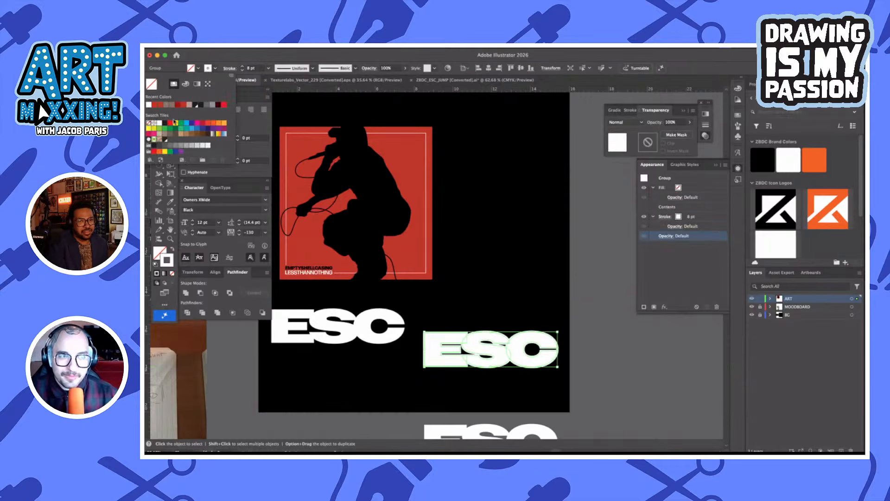
{"action": "left_click", "coordinate": [170, 125]}
{"action": "left_click", "coordinate": [588, 310]}
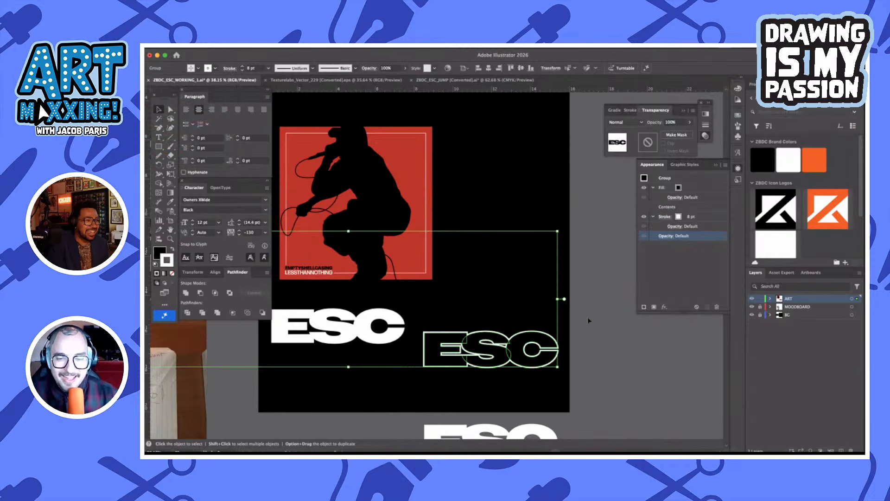
{"action": "left_click", "coordinate": [588, 320]}
{"action": "scroll", "coordinate": [509, 365], "scroll_direction": "up", "scroll_amount": 2}
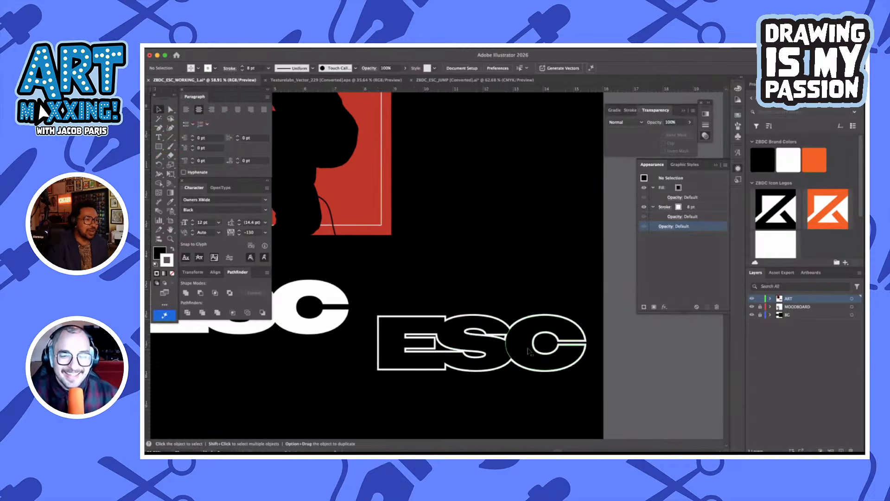
Fill the ESC group with the recently used red, keeping the white stroke, and deselect it
{"action": "left_click", "coordinate": [505, 358]}
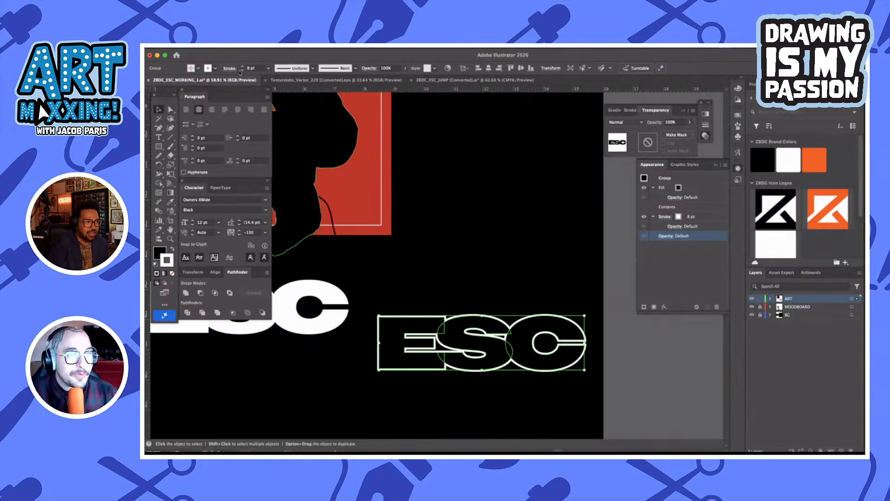
{"action": "left_click", "coordinate": [200, 69]}
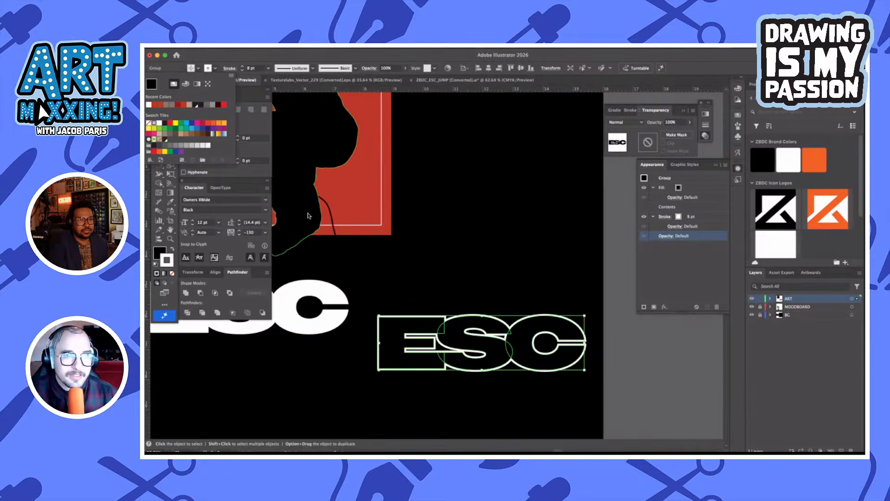
{"action": "left_click", "coordinate": [155, 105]}
{"action": "left_click", "coordinate": [473, 265]}
Move the white ESC text off the black artboard, placing it below beside the other white ESC copy, and deselect it
{"action": "scroll", "coordinate": [476, 267], "scroll_direction": "left", "scroll_amount": 3}
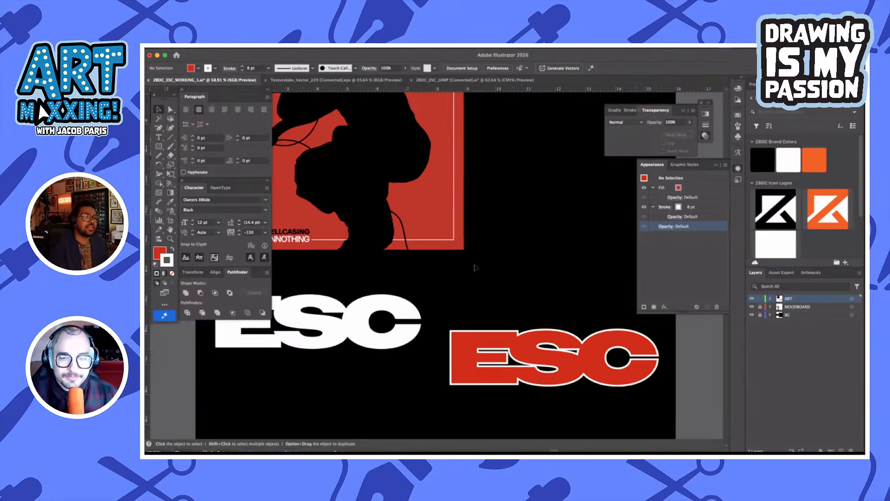
{"action": "scroll", "coordinate": [475, 268], "scroll_direction": "down", "scroll_amount": 3}
{"action": "left_click", "coordinate": [421, 281]}
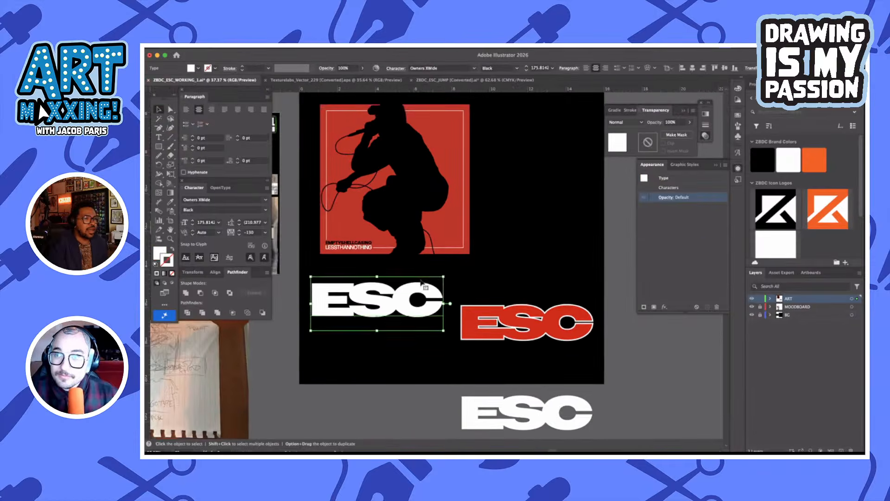
{"action": "scroll", "coordinate": [422, 281], "scroll_direction": "down", "scroll_amount": 2}
{"action": "left_click_drag", "start_coordinate": [420, 267], "coordinate": [417, 382]}
{"action": "scroll", "coordinate": [443, 275], "scroll_direction": "up", "scroll_amount": 1}
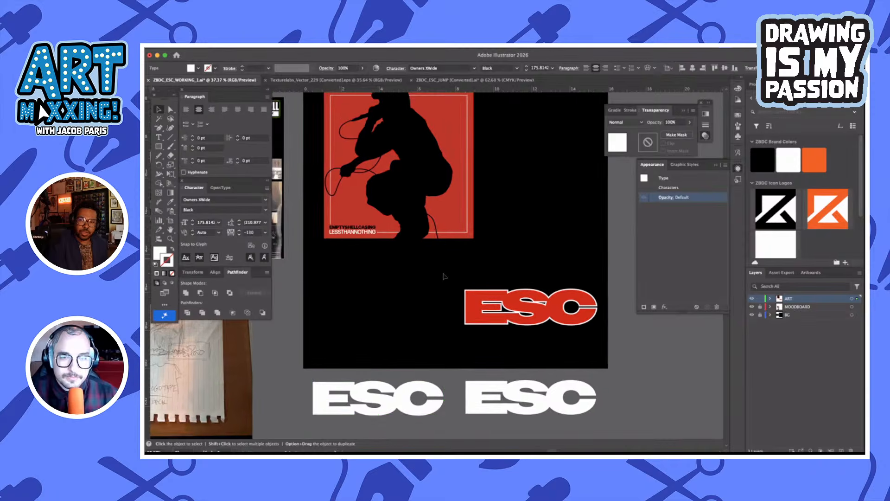
{"action": "scroll", "coordinate": [444, 277], "scroll_direction": "up", "scroll_amount": 1}
{"action": "left_click", "coordinate": [478, 287]}
Set the stroke of the white frame inside the red square to 2 pt, and select the whole silhouette artwork
{"action": "scroll", "coordinate": [478, 287], "scroll_direction": "up", "scroll_amount": 2}
{"action": "left_click_drag", "start_coordinate": [521, 308], "coordinate": [338, 102]}
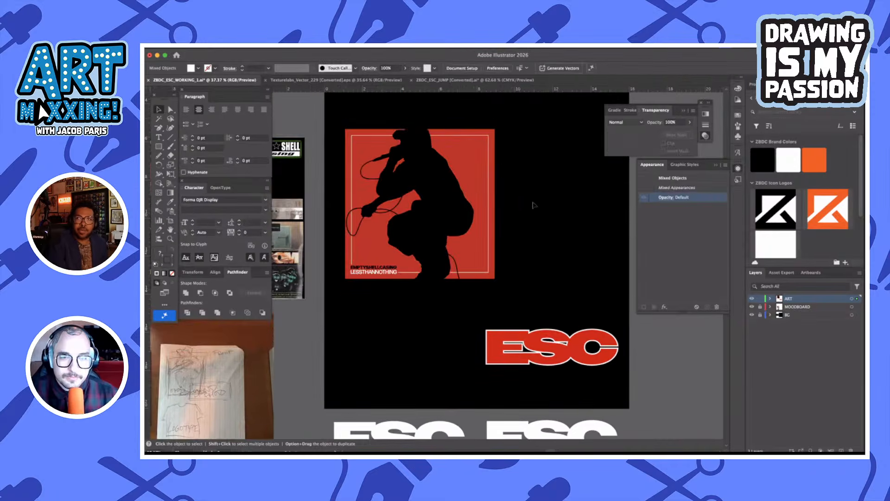
{"action": "left_click", "coordinate": [489, 232]}
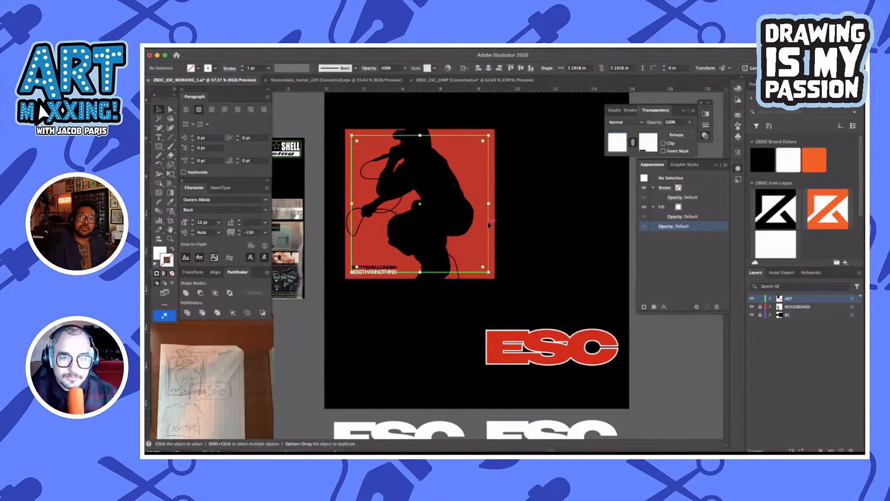
{"action": "left_click", "coordinate": [243, 66]}
{"action": "left_click", "coordinate": [571, 266]}
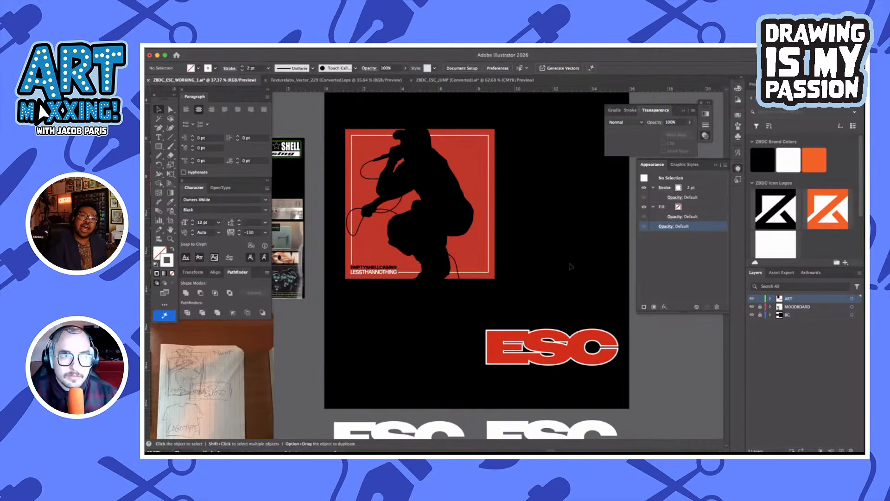
{"action": "left_click_drag", "start_coordinate": [510, 285], "coordinate": [348, 98]}
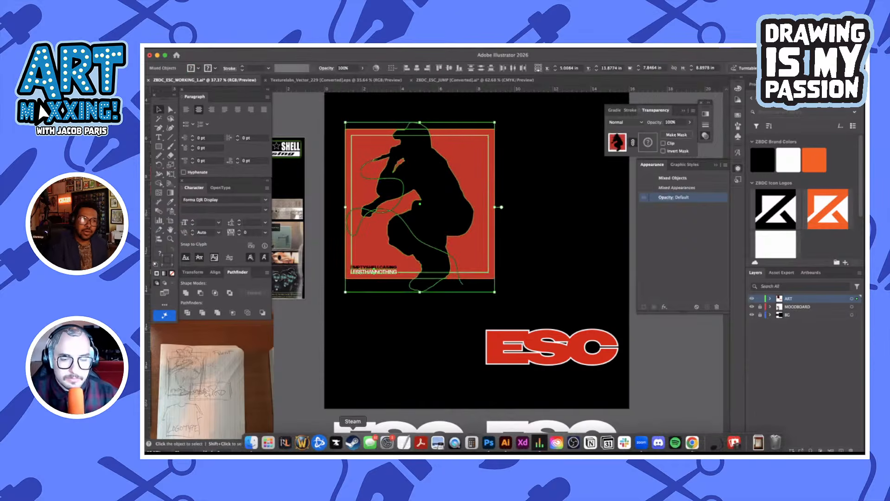
Switch to Photoshop and delete the Work Path around the silhouette
{"action": "left_click", "coordinate": [488, 443]}
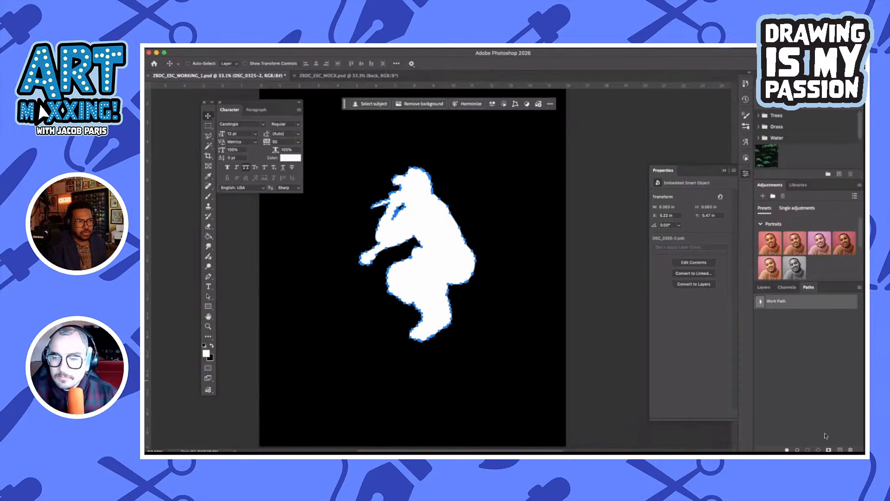
{"action": "left_click", "coordinate": [850, 449]}
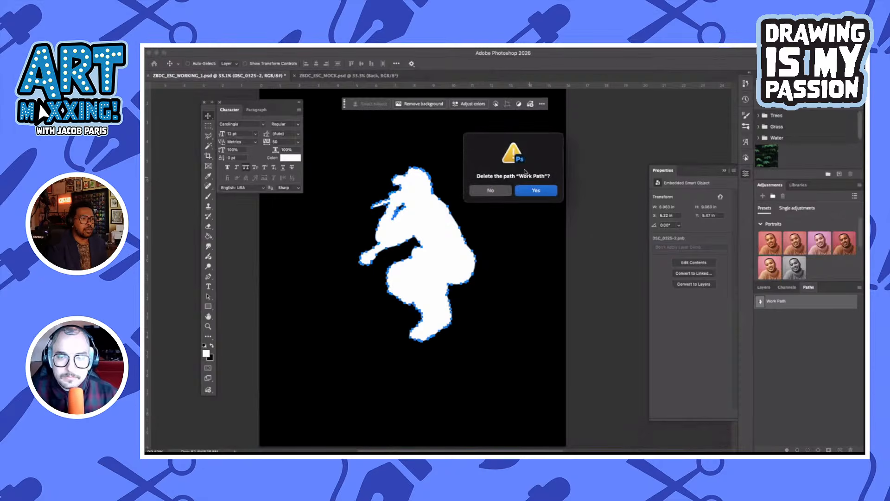
{"action": "left_click", "coordinate": [537, 192]}
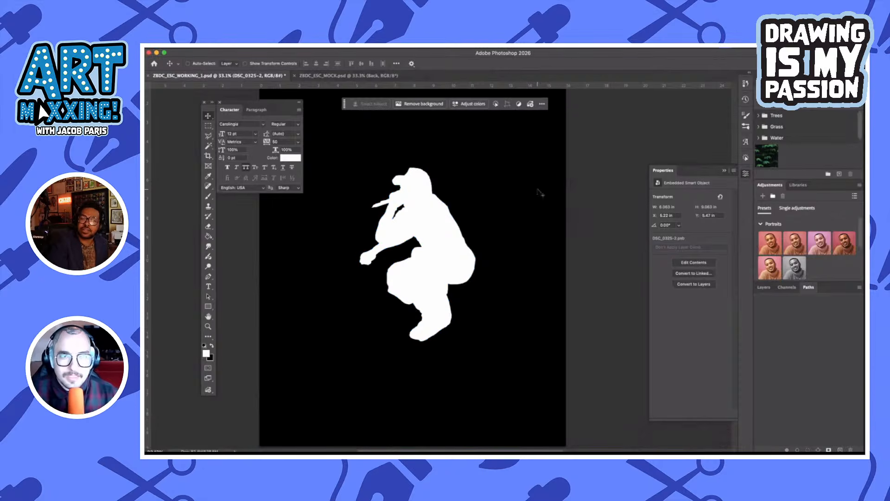
Collapse the FRONT layer group and hide it
{"action": "left_click", "coordinate": [765, 288]}
{"action": "left_click", "coordinate": [786, 361]}
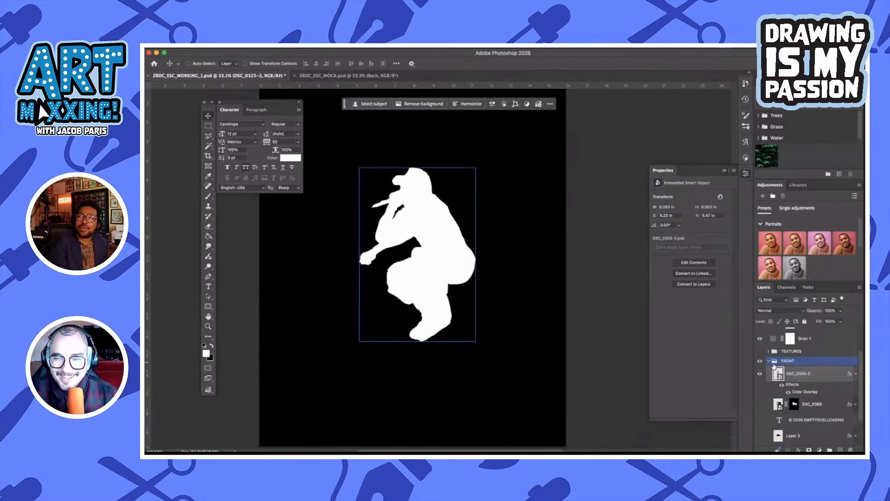
{"action": "left_click", "coordinate": [769, 361]}
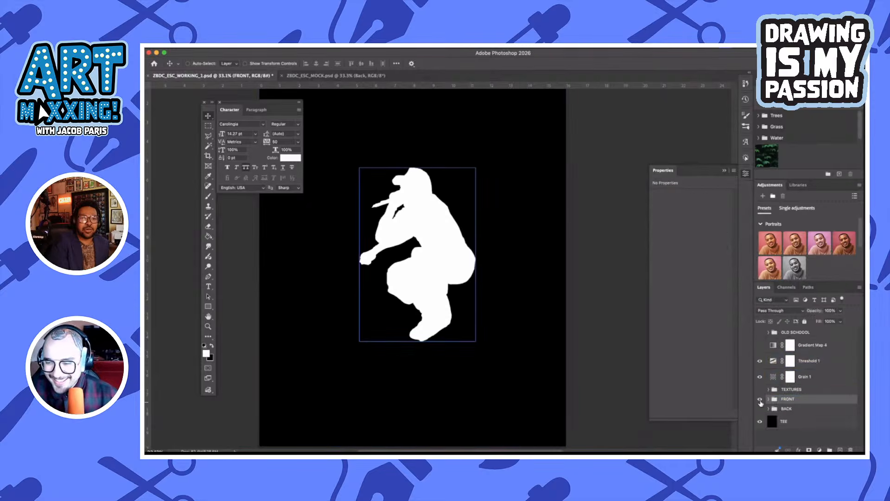
{"action": "left_click", "coordinate": [761, 400]}
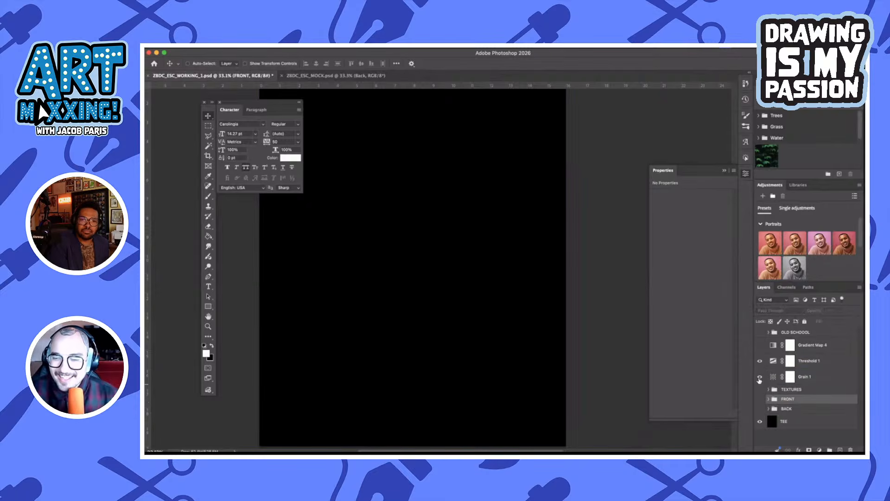
Paste the silhouette artwork as a smart object above the FRONT group and scale it to about 127%
{"action": "key", "text": "super+v"}
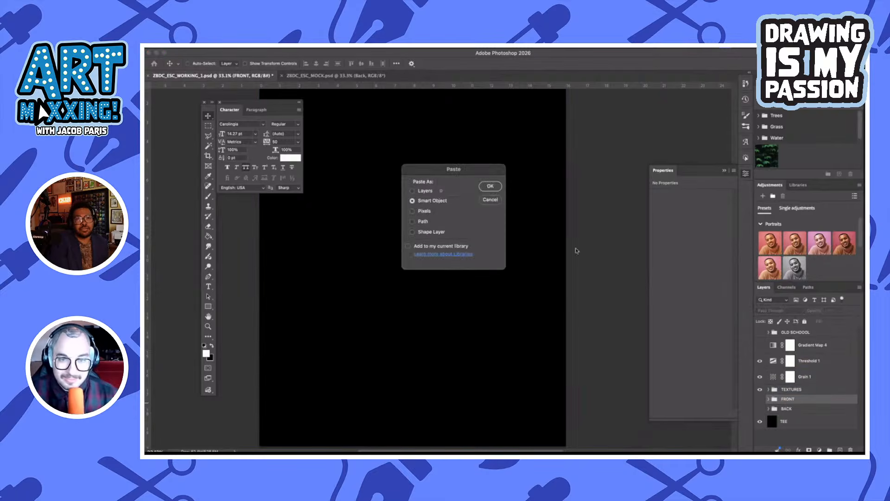
{"action": "left_click", "coordinate": [488, 186]}
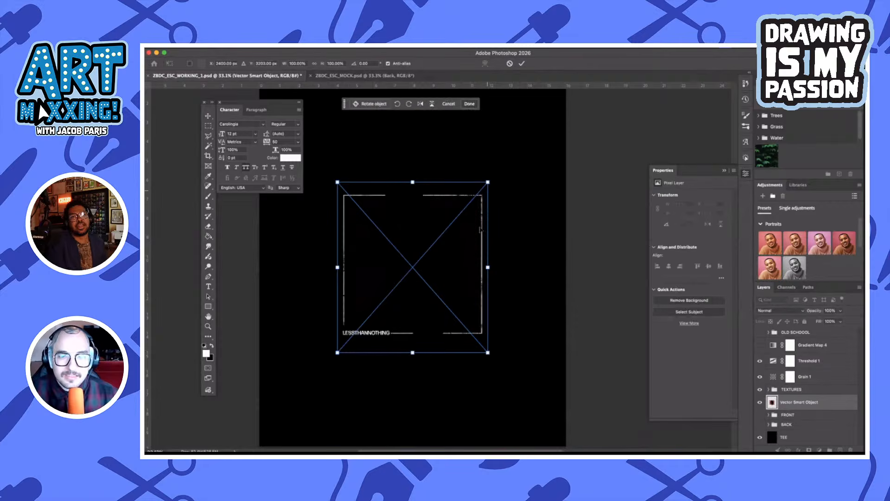
{"action": "left_click_drag", "start_coordinate": [488, 268], "coordinate": [508, 268]}
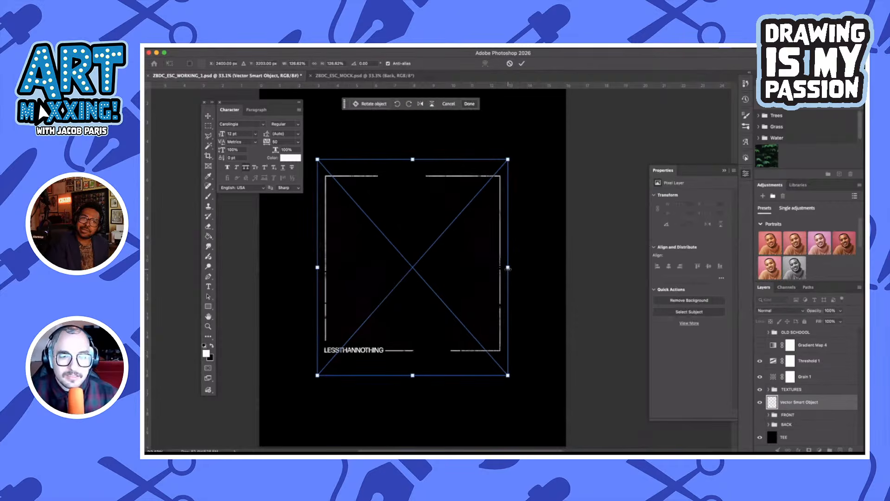
{"action": "left_click", "coordinate": [521, 65]}
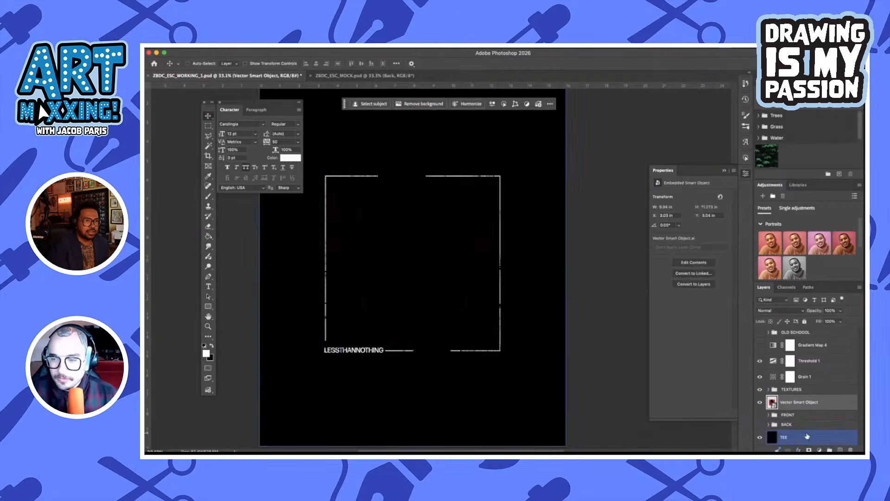
Hide the Threshold 1 adjustment layer above the pasted artwork, leaving Grain 1 visible
{"action": "left_click", "coordinate": [767, 361]}
{"action": "left_click", "coordinate": [760, 362]}
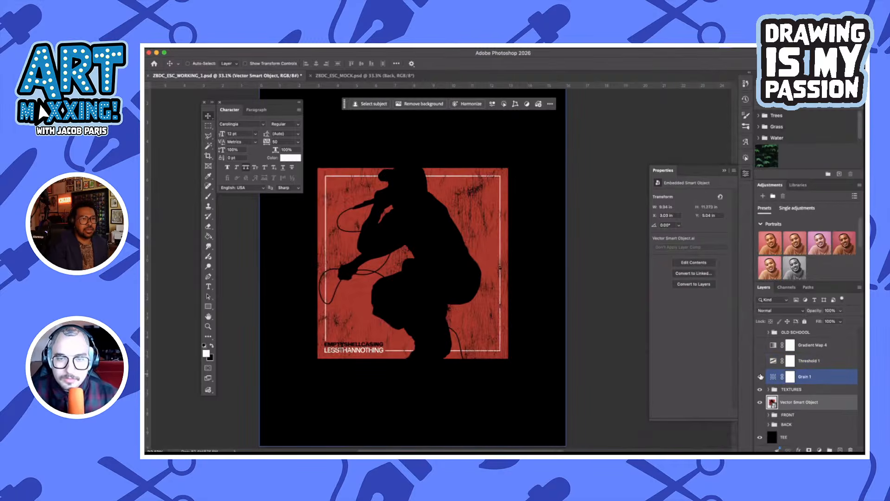
{"action": "scroll", "coordinate": [440, 269], "scroll_direction": "up", "scroll_amount": 2}
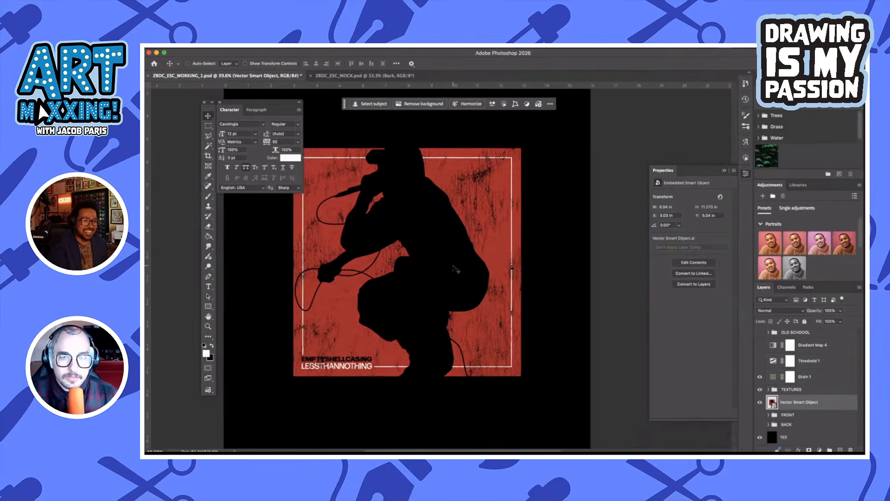
{"action": "left_click_drag", "start_coordinate": [440, 269], "coordinate": [464, 269]}
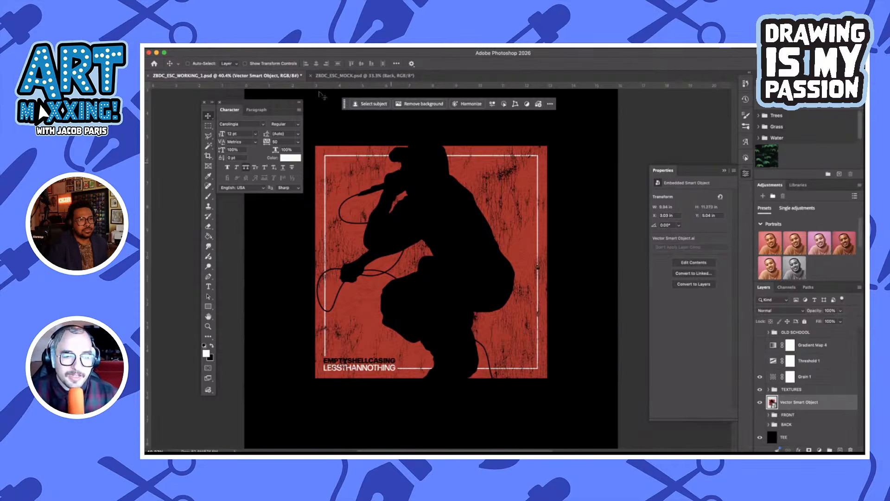
{"action": "left_click", "coordinate": [315, 45]}
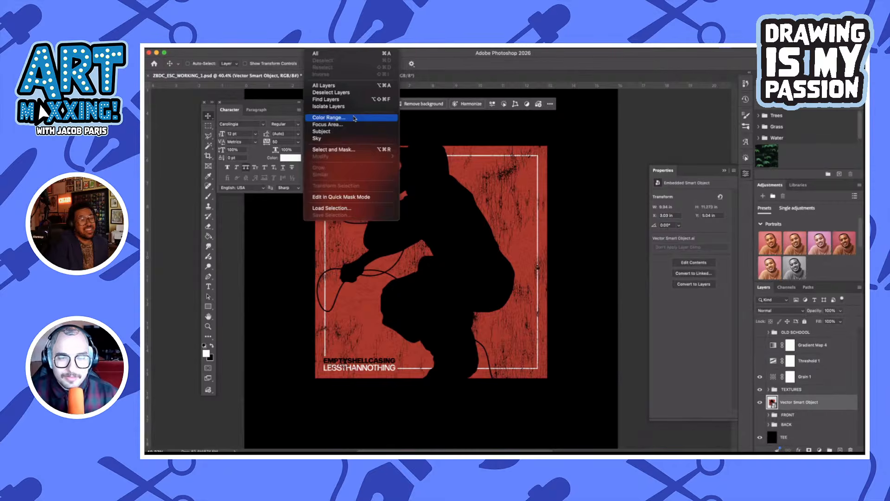
{"action": "left_click", "coordinate": [355, 118]}
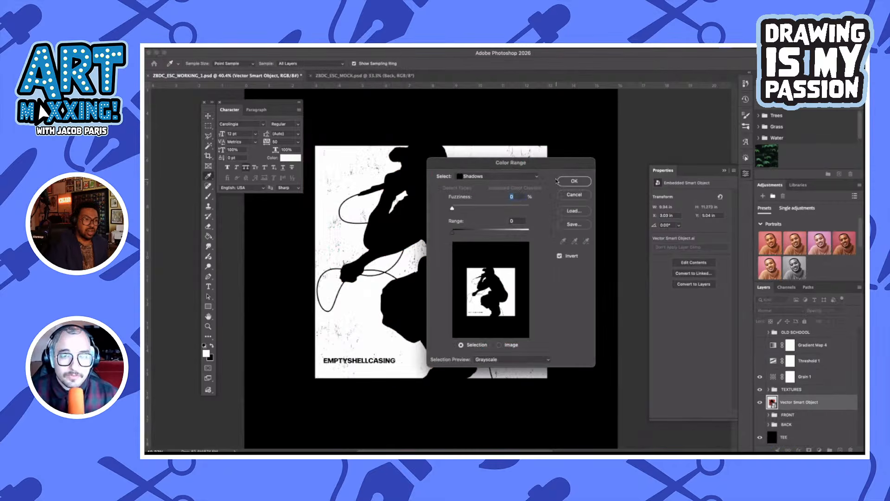
{"action": "left_click_drag", "start_coordinate": [541, 165], "coordinate": [607, 145]}
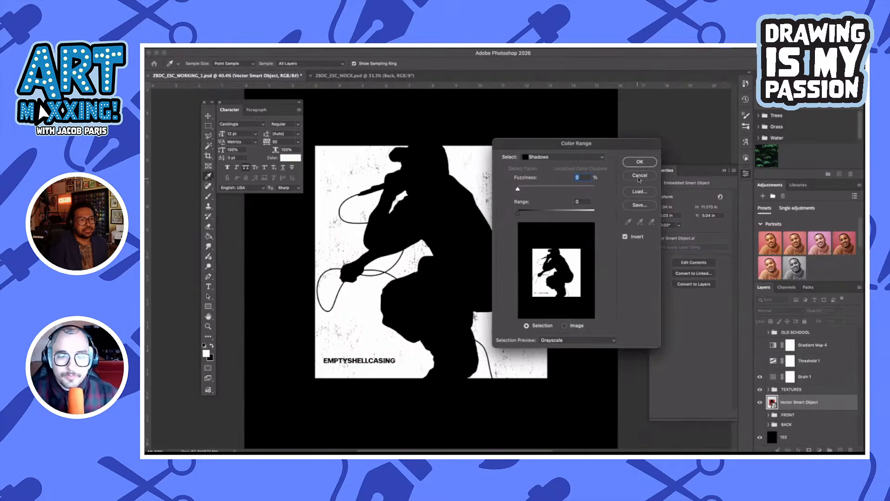
{"action": "left_click", "coordinate": [640, 176]}
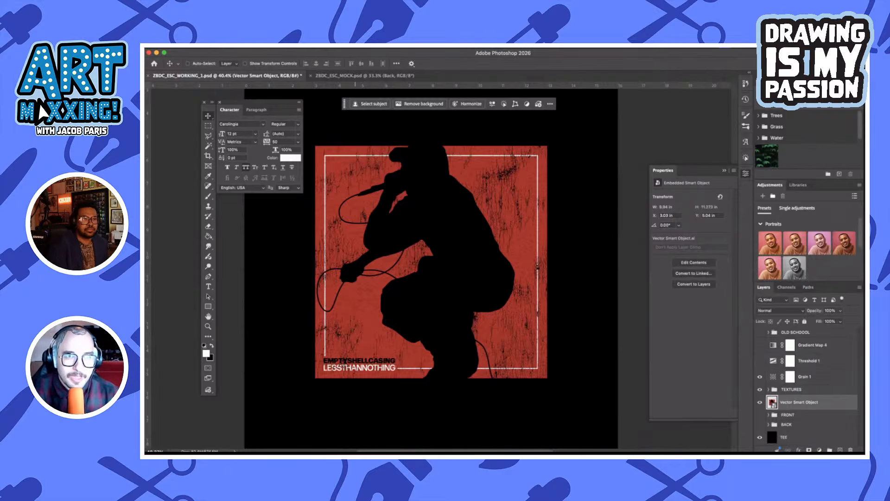
Select the non-black artwork using Color Range with Shadows, 0% fuzziness and Invert, copy it merged, and clear the selection
{"action": "left_click", "coordinate": [310, 49]}
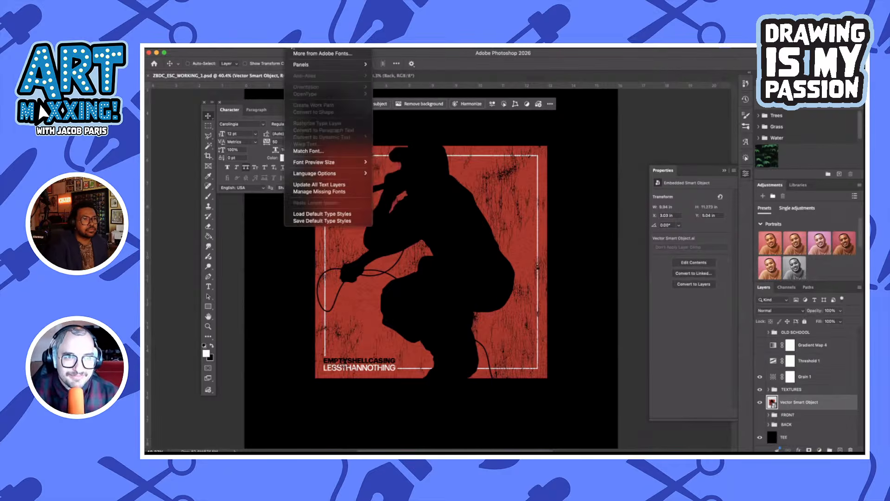
{"action": "mouse_move", "coordinate": [309, 48]}
{"action": "left_click", "coordinate": [329, 118]}
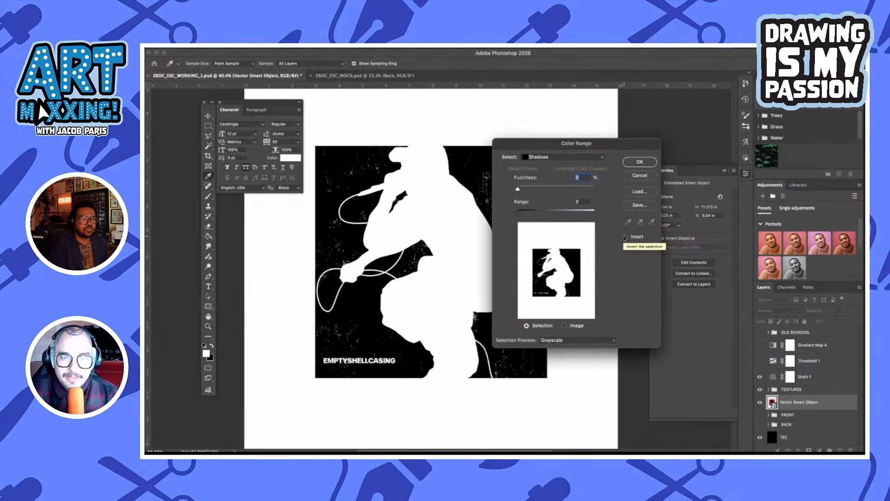
{"action": "left_click", "coordinate": [624, 237]}
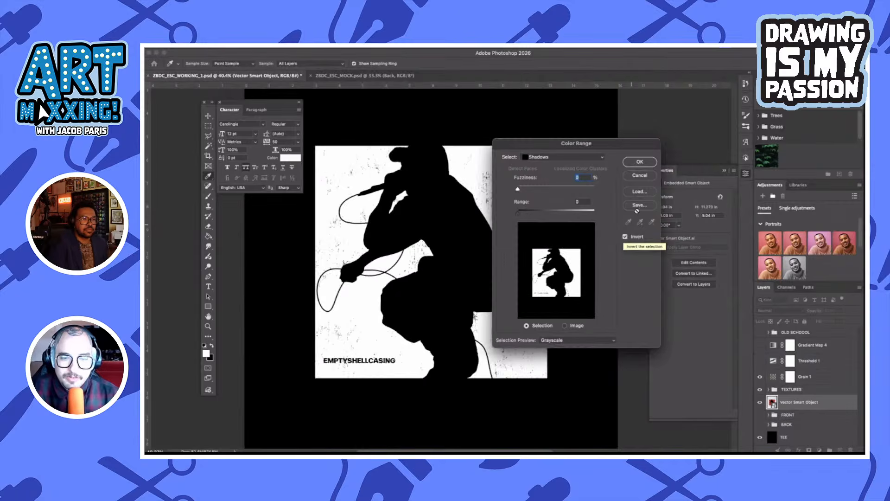
{"action": "left_click", "coordinate": [640, 162]}
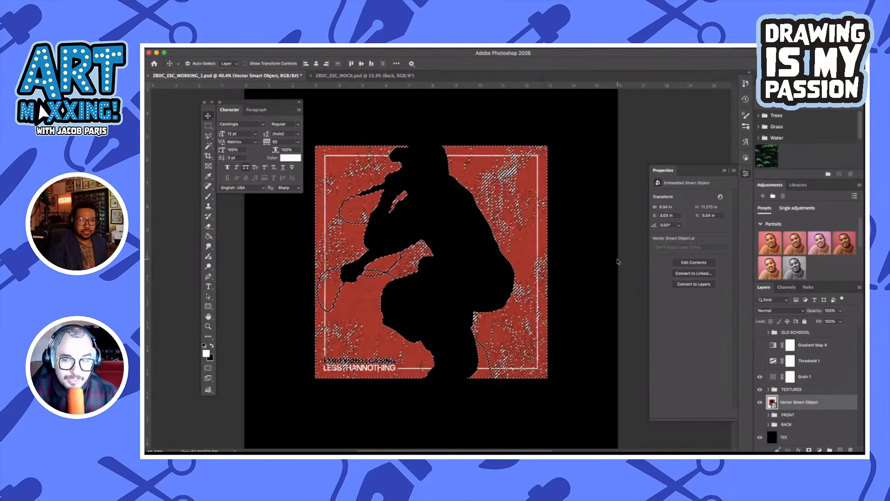
{"action": "key", "text": "super"}
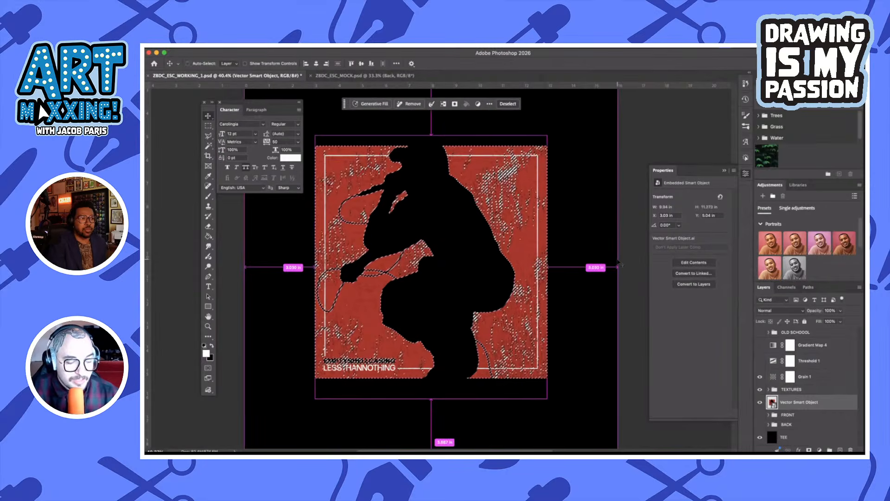
{"action": "key", "text": "super+d"}
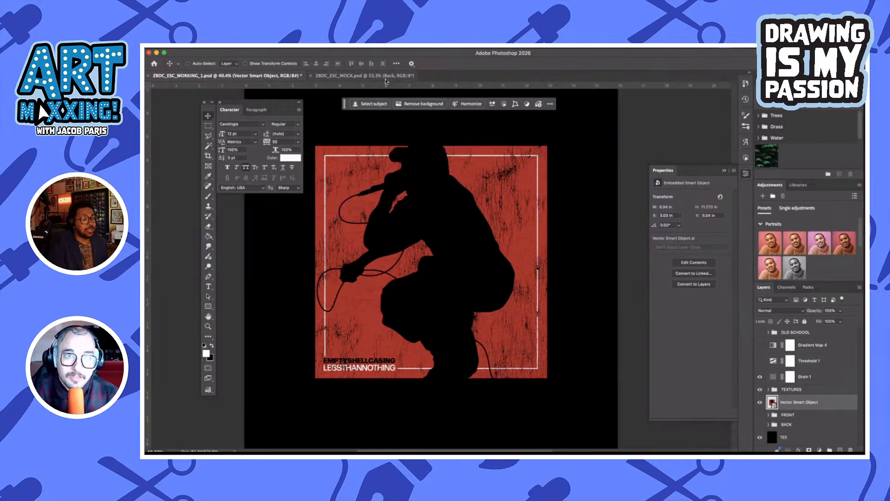
Switch to ZBDC_ESC_MOCK.psd, expand the Front group, and open the contents of the chest artwork smart object
{"action": "left_click", "coordinate": [387, 76]}
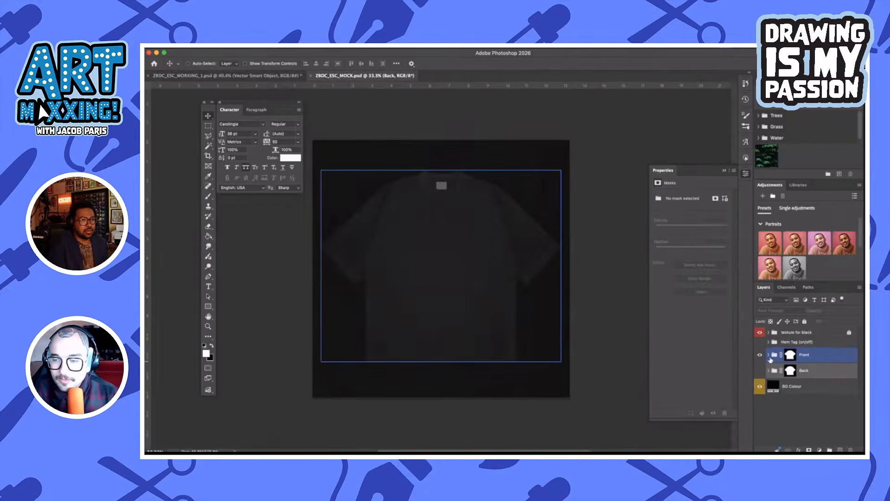
{"action": "left_click", "coordinate": [769, 355]}
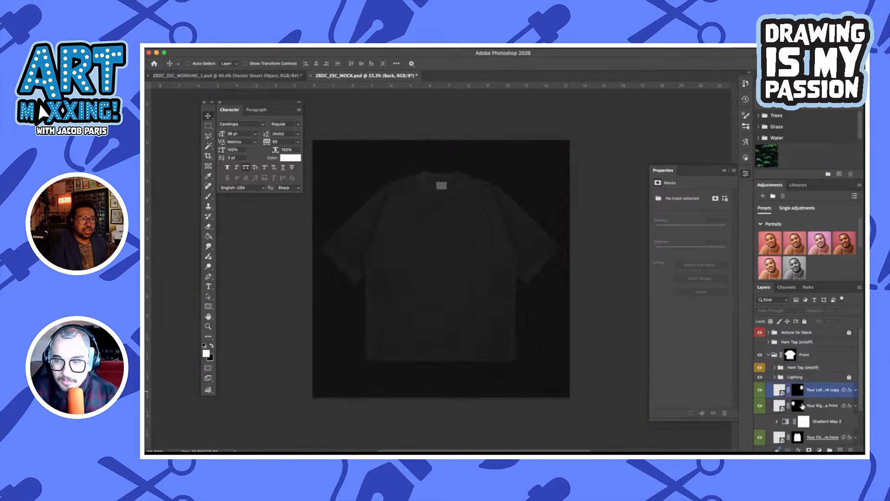
{"action": "scroll", "coordinate": [791, 388], "scroll_direction": "down", "scroll_amount": 3}
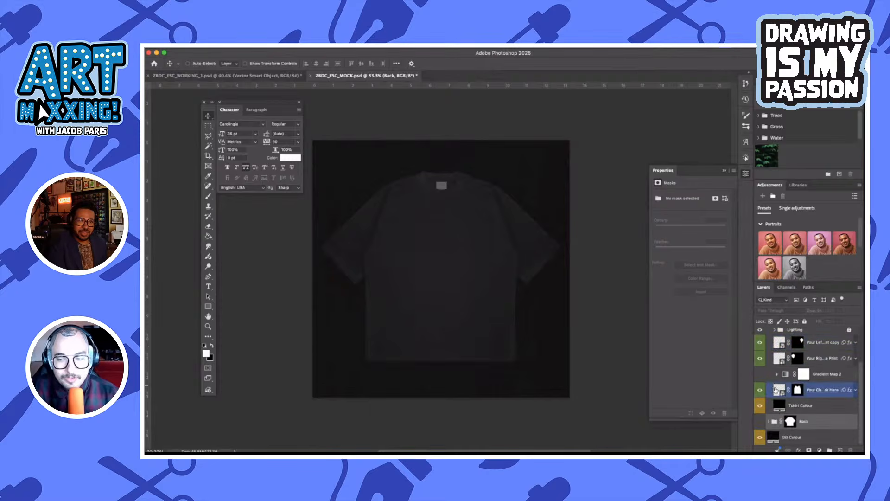
{"action": "double_click", "coordinate": [776, 389]}
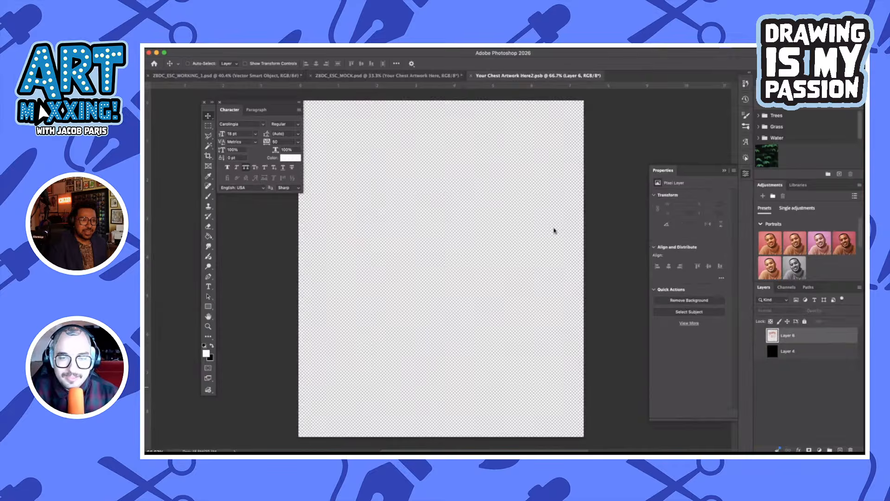
Paste the copied artwork into the chest file, scale it to about 4.12 in square, and place it centered in the canvas's upper half
{"action": "key", "text": "ctrl+v"}
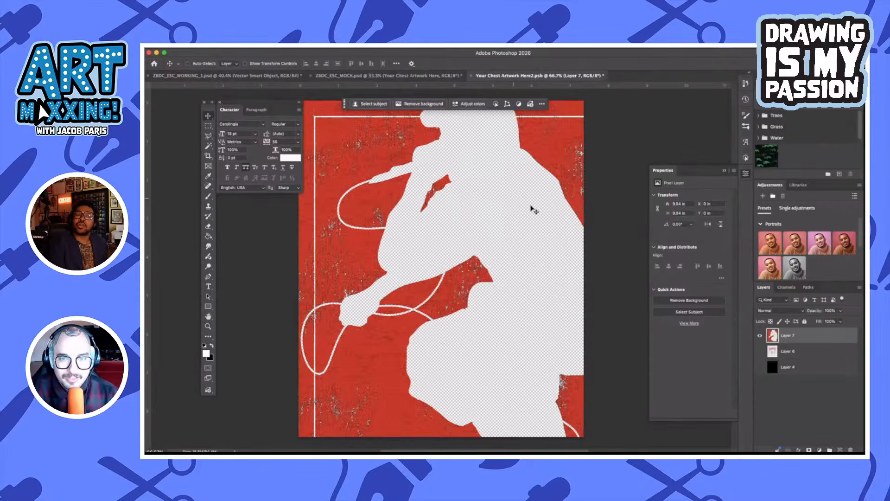
{"action": "key", "text": "ctrl+t"}
{"action": "scroll", "coordinate": [534, 199], "scroll_direction": "down", "scroll_amount": 2}
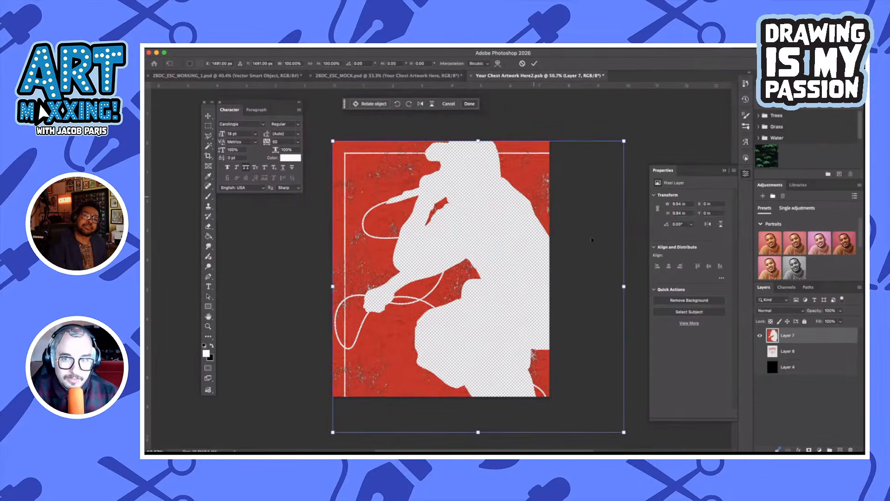
{"action": "left_click_drag", "start_coordinate": [624, 283], "coordinate": [551, 284]}
{"action": "left_click_drag", "start_coordinate": [441, 396], "coordinate": [444, 300]}
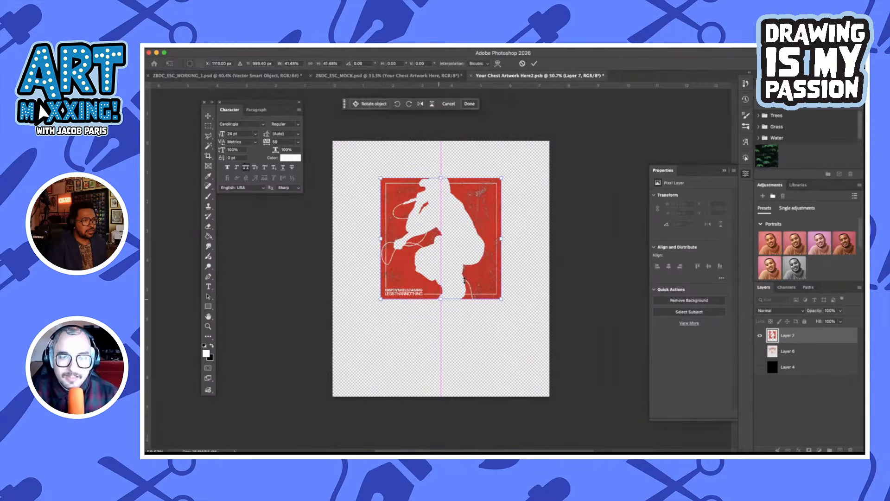
{"action": "left_click", "coordinate": [535, 62]}
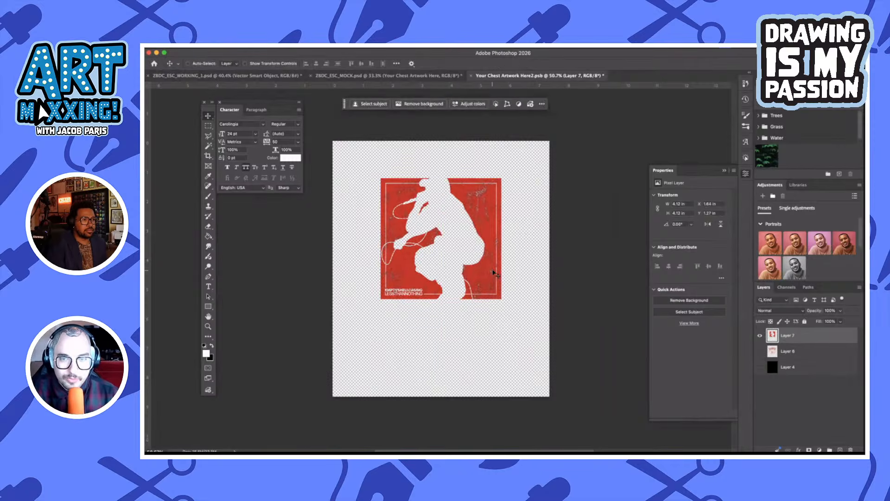
{"action": "left_click_drag", "start_coordinate": [495, 273], "coordinate": [496, 264]}
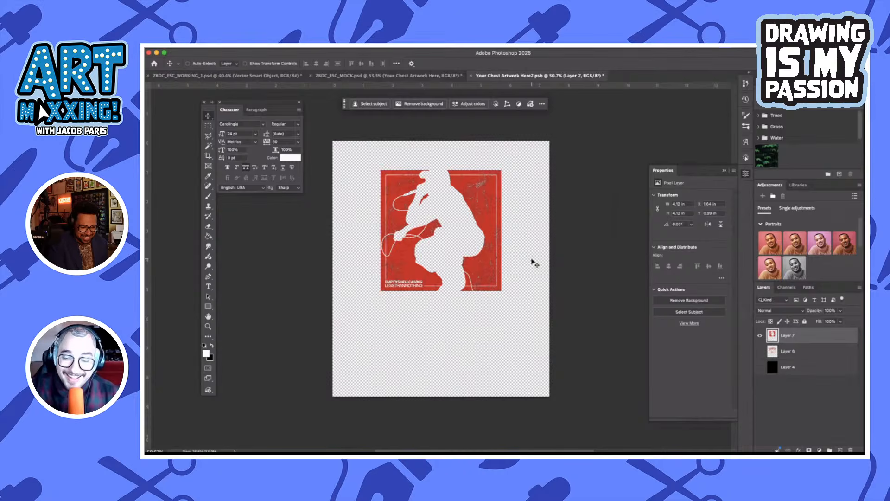
Save the chest artwork file and examine the print on the T-shirt in ZBDC_ESC_MOCK.psd
{"action": "key", "text": "super+s"}
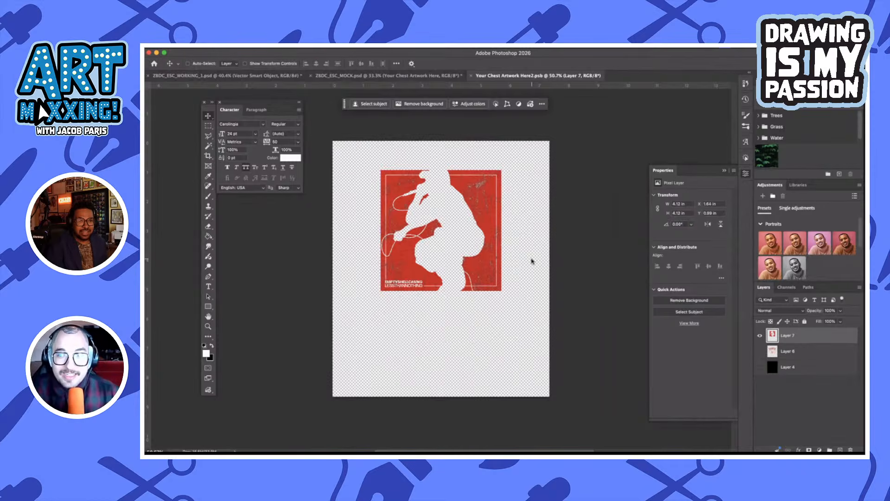
{"action": "left_click", "coordinate": [432, 77]}
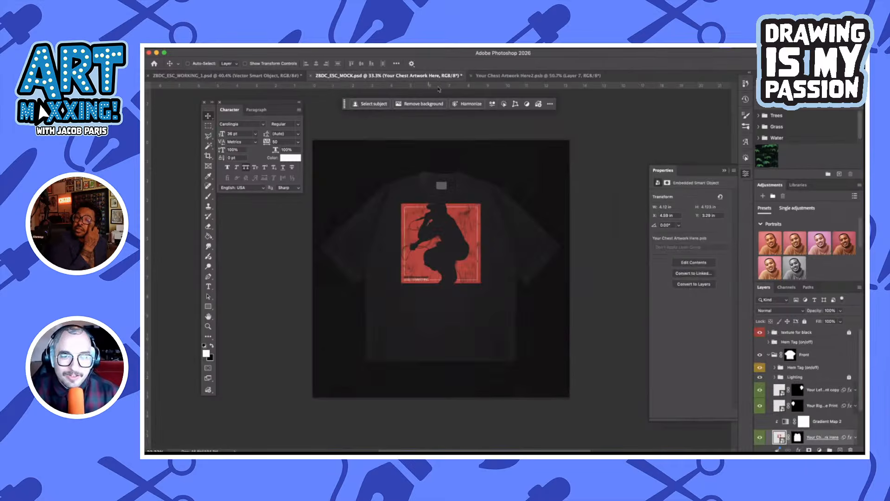
{"action": "key", "text": "super+plus"}
{"action": "key", "text": "super+plus"}
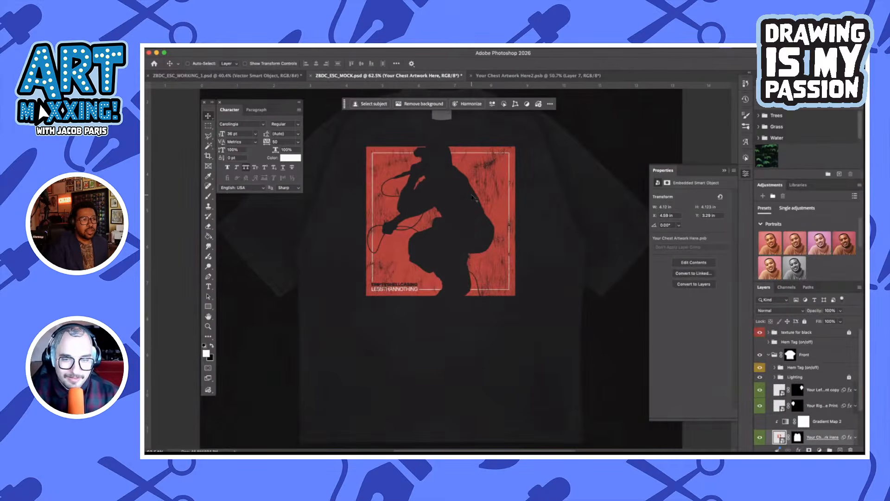
{"action": "scroll", "coordinate": [473, 199], "scroll_direction": "up", "scroll_amount": 2}
{"action": "scroll", "coordinate": [473, 199], "scroll_direction": "down", "scroll_amount": 3}
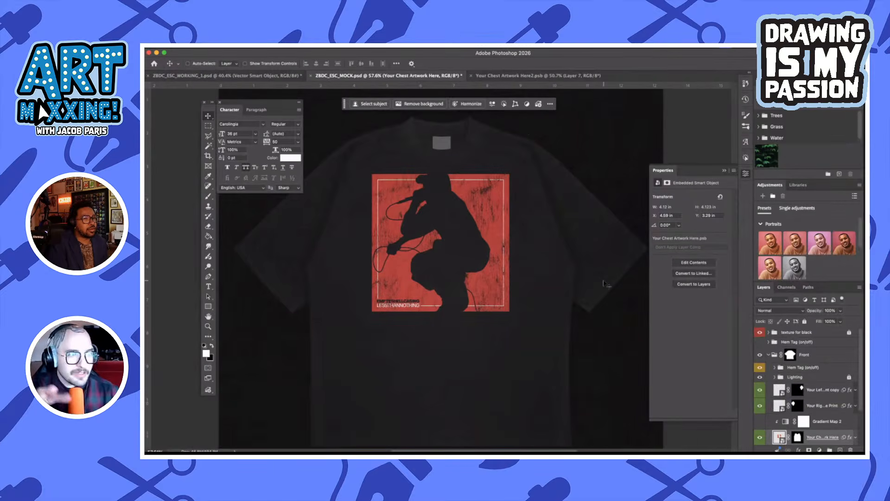
Scale the artwork in the chest file down to about 3.82 in square from its top edge, and return to the mockup
{"action": "left_click", "coordinate": [526, 76]}
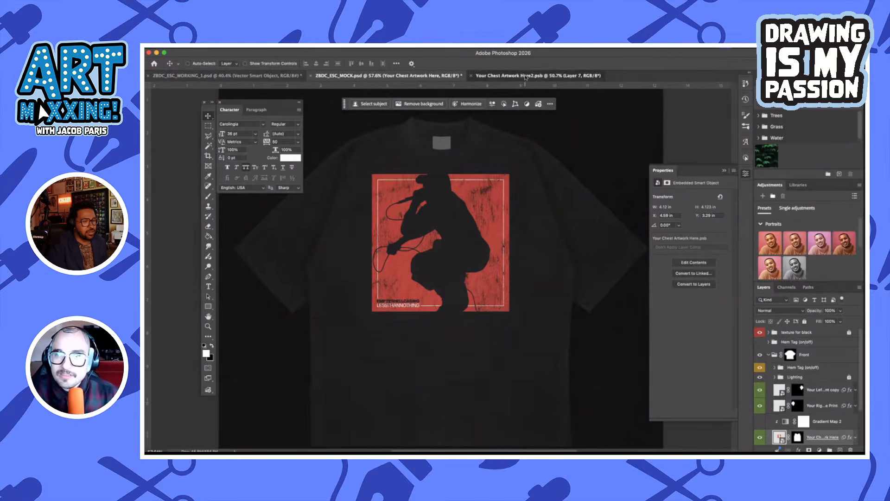
{"action": "key", "text": "ctrl+t"}
{"action": "left_click_drag", "start_coordinate": [441, 170], "coordinate": [441, 179]}
{"action": "left_click", "coordinate": [535, 63]}
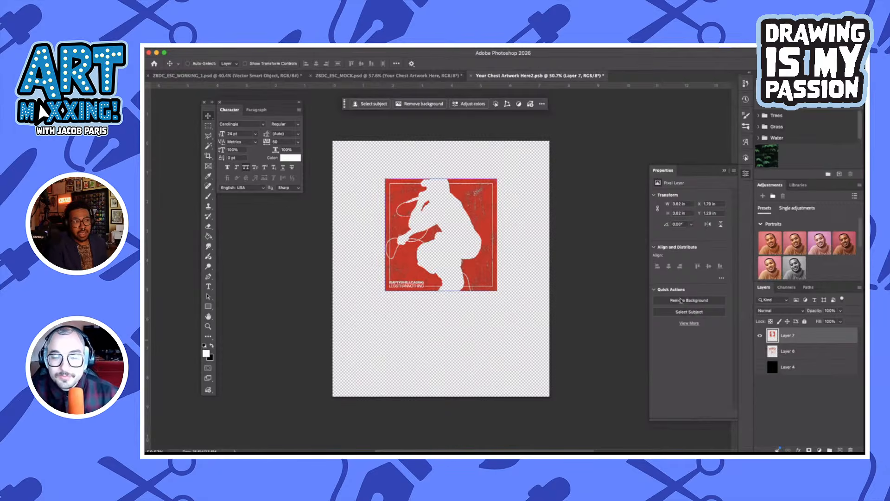
{"action": "left_click", "coordinate": [422, 76]}
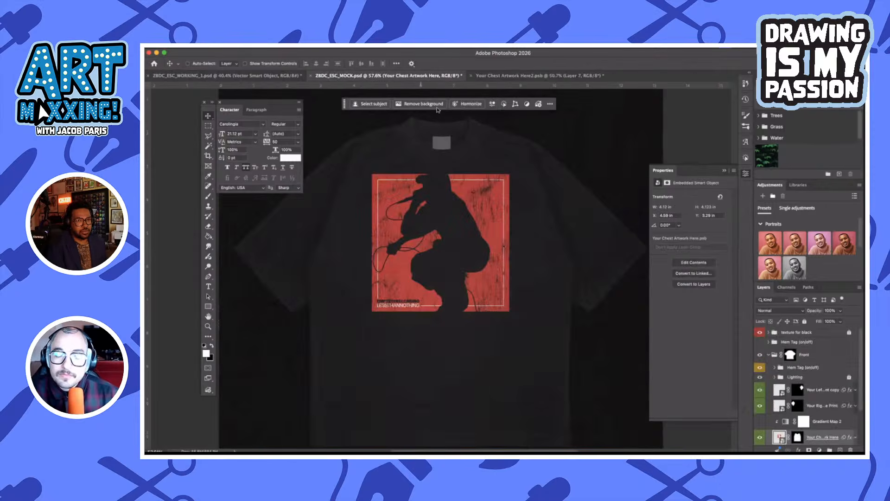
Scale the artwork in the chest file down to about 3.17 in square, save it, and examine the print on the T-shirt mockup
{"action": "left_click", "coordinate": [525, 76]}
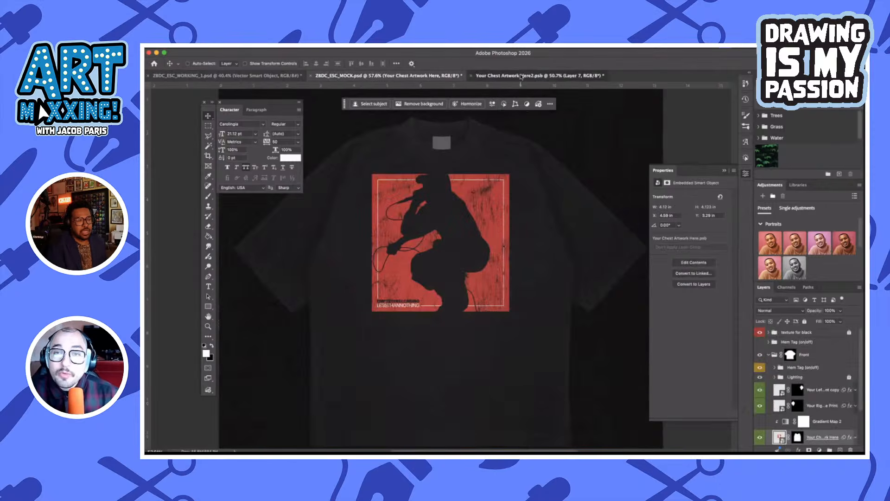
{"action": "key", "text": "ctrl+t"}
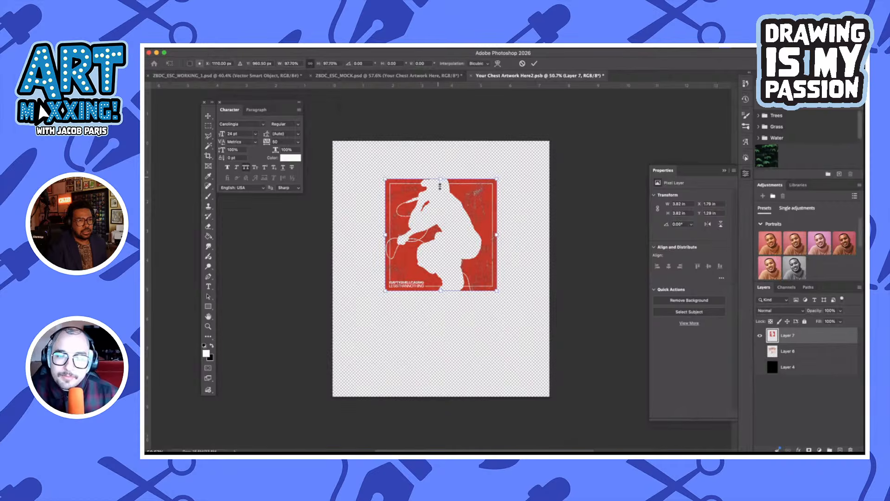
{"action": "left_click_drag", "start_coordinate": [441, 179], "coordinate": [440, 188]}
{"action": "left_click_drag", "start_coordinate": [442, 291], "coordinate": [441, 284]}
{"action": "left_click", "coordinate": [536, 63]}
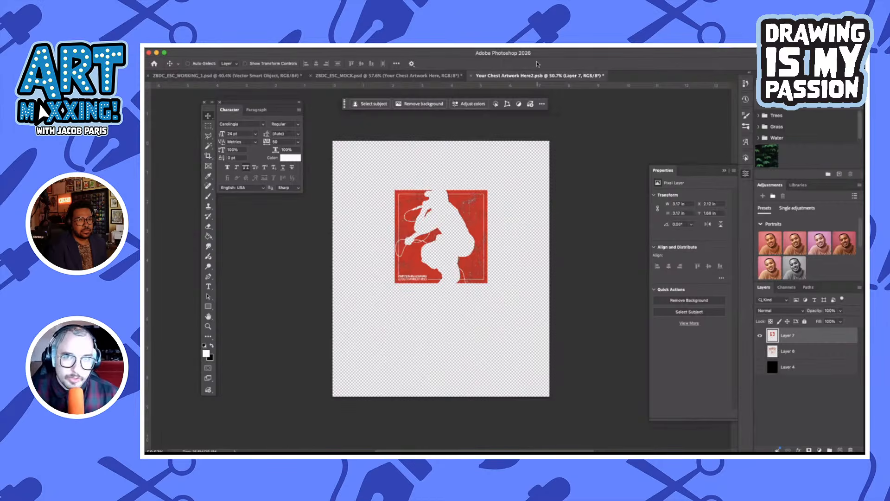
{"action": "key", "text": "ctrl+s"}
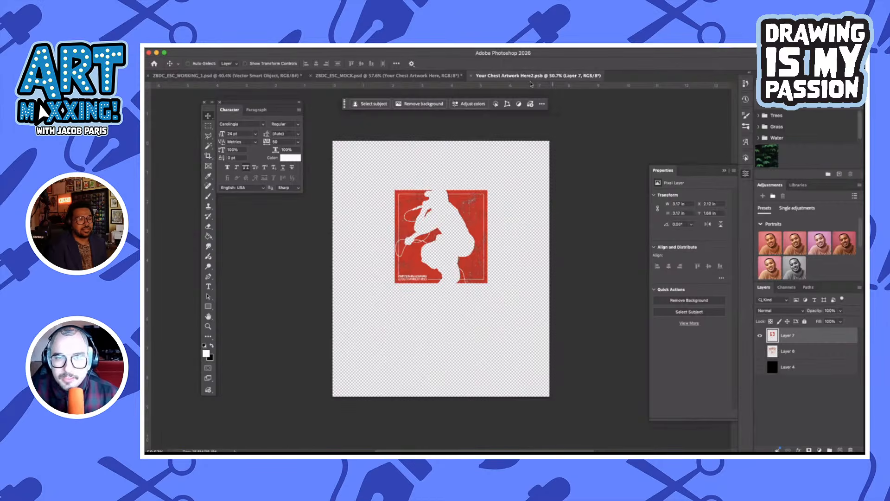
{"action": "left_click", "coordinate": [389, 75]}
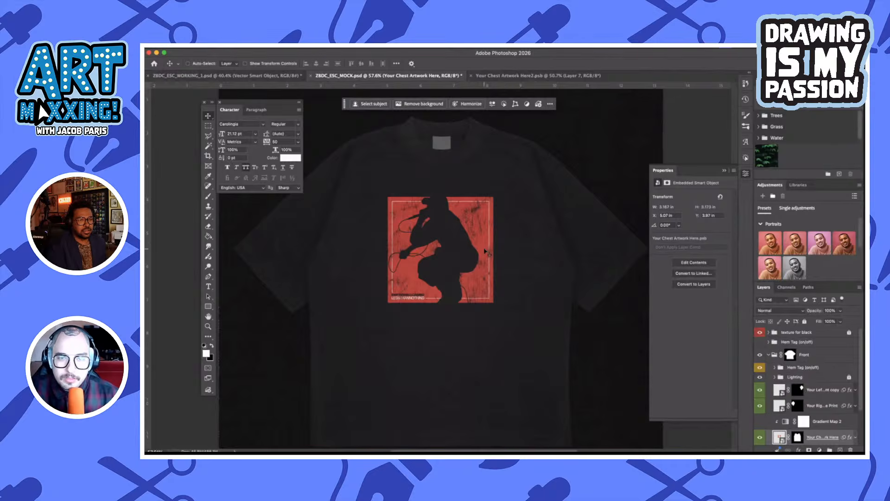
{"action": "scroll", "coordinate": [528, 230], "scroll_direction": "down", "scroll_amount": 3}
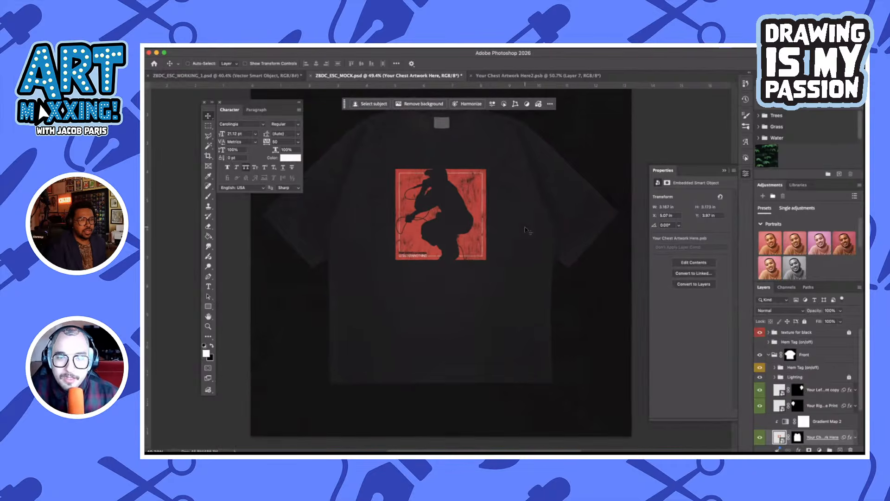
{"action": "scroll", "coordinate": [528, 231], "scroll_direction": "down", "scroll_amount": 2}
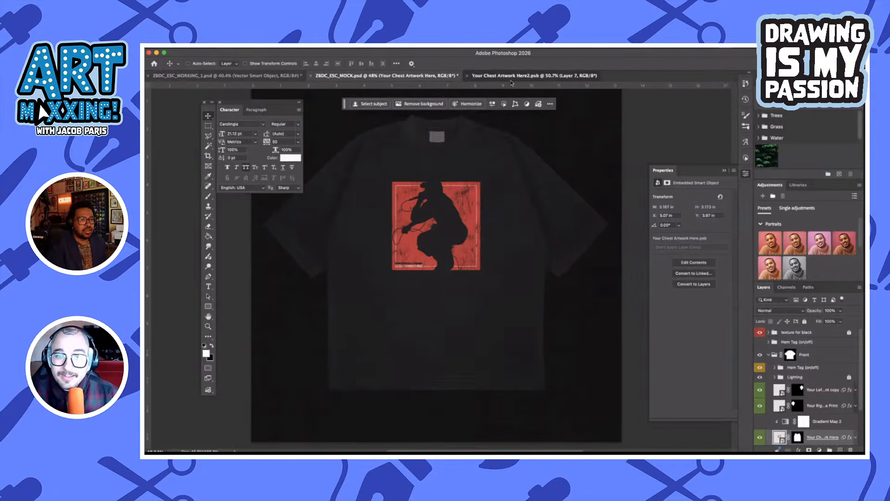
Move the artwork slightly higher on the chest file's canvas, save it, and return to ZBDC_ESC_MOCK.psd
{"action": "left_click", "coordinate": [512, 77]}
{"action": "left_click_drag", "start_coordinate": [478, 223], "coordinate": [475, 233]}
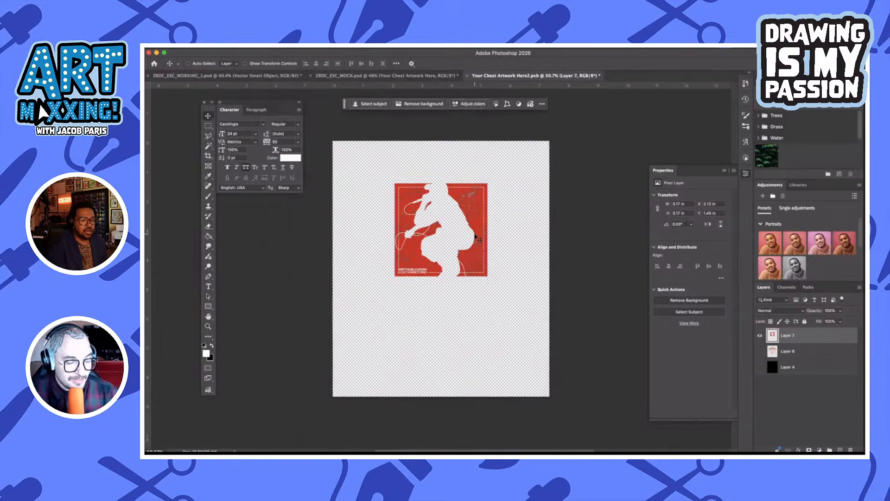
{"action": "left_click", "coordinate": [423, 78]}
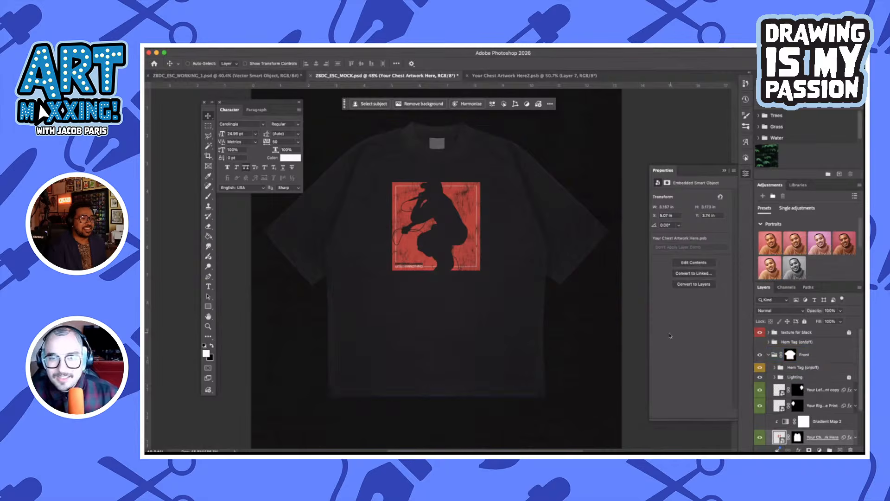
Set the Tshirt Colour fill to dark grey 161616 and save the mockup file
{"action": "left_click", "coordinate": [777, 377]}
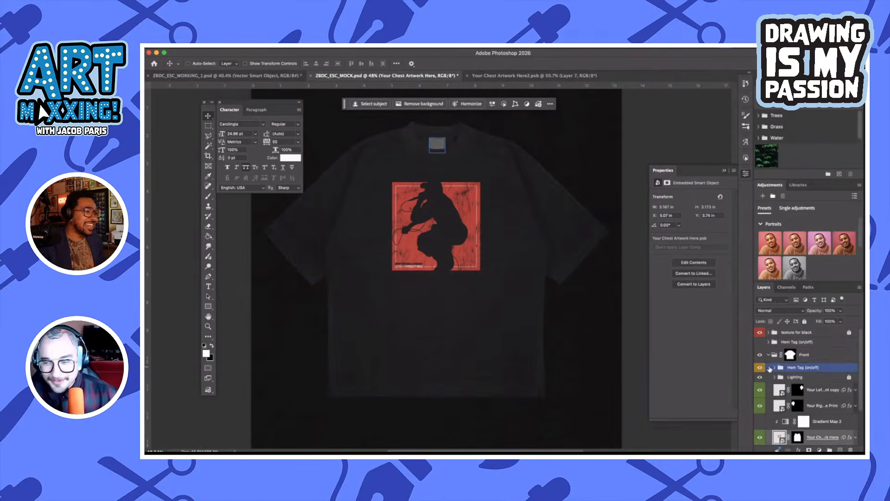
{"action": "scroll", "coordinate": [770, 369], "scroll_direction": "down", "scroll_amount": 2}
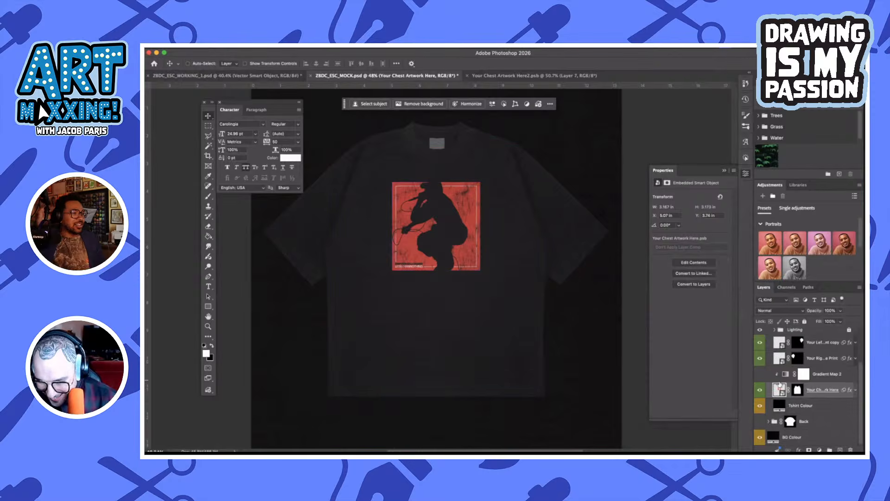
{"action": "left_click", "coordinate": [779, 404]}
{"action": "double_click", "coordinate": [780, 405]}
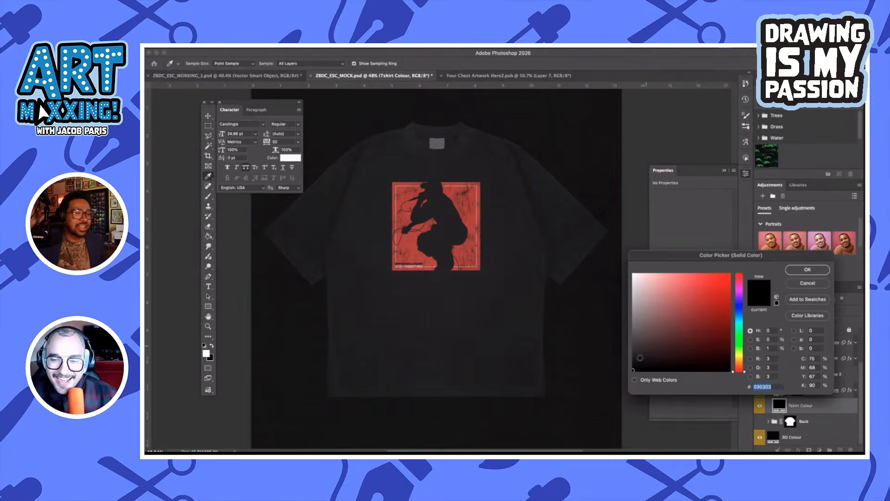
{"action": "left_click", "coordinate": [634, 359]}
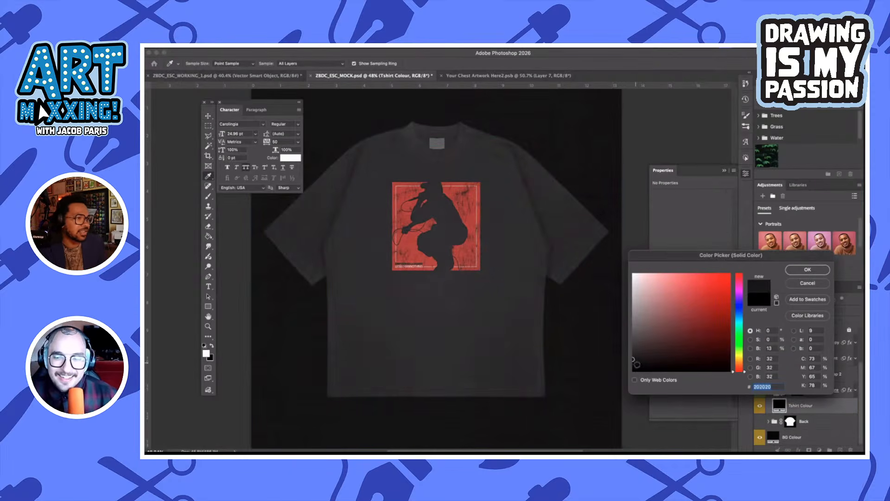
{"action": "left_click", "coordinate": [631, 361]}
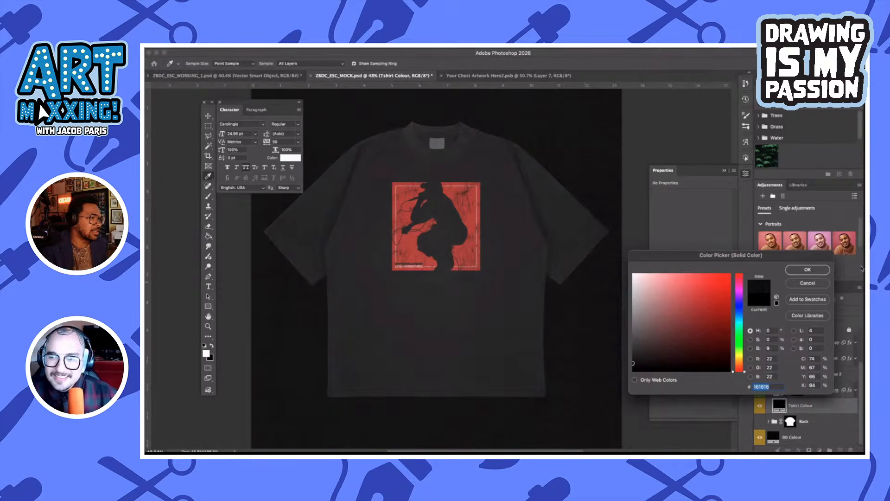
{"action": "left_click", "coordinate": [807, 270]}
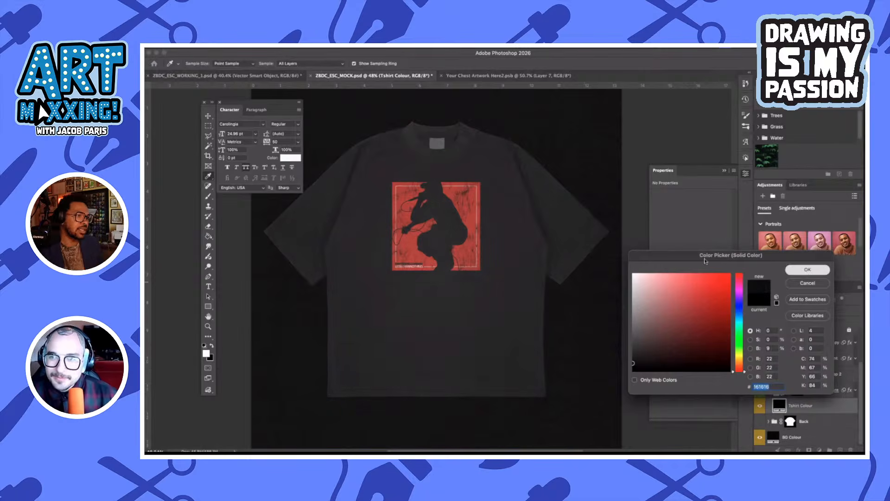
{"action": "key", "text": "super+s"}
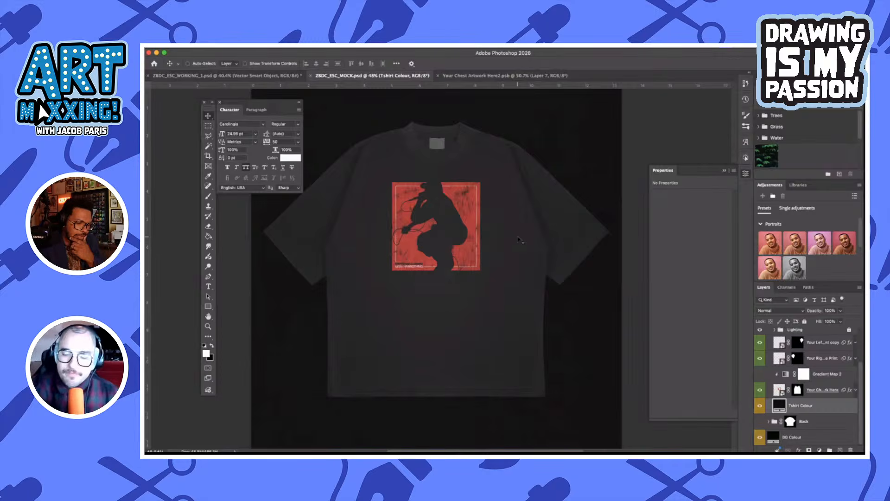
Switch to ZBDC_ESC_WORKING_1 in Illustrator and copy the red ESC logo with the white outline
{"action": "left_click", "coordinate": [485, 75]}
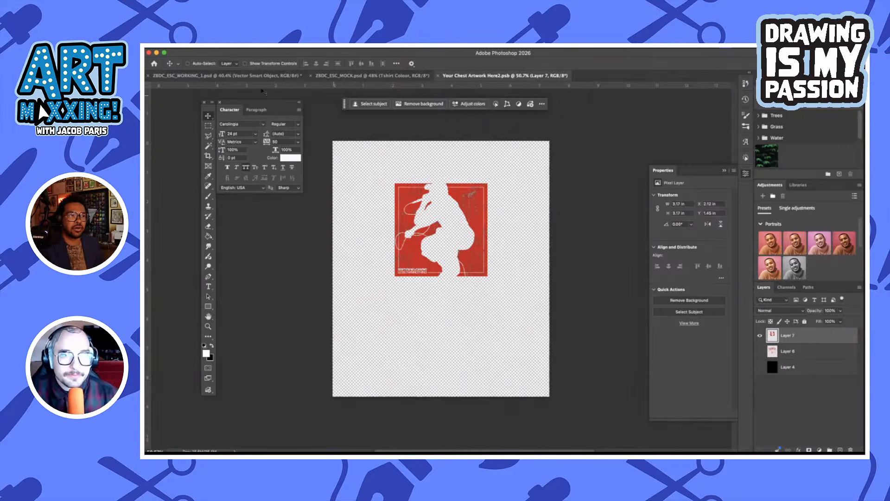
{"action": "left_click", "coordinate": [254, 76]}
{"action": "mouse_move", "coordinate": [520, 443]}
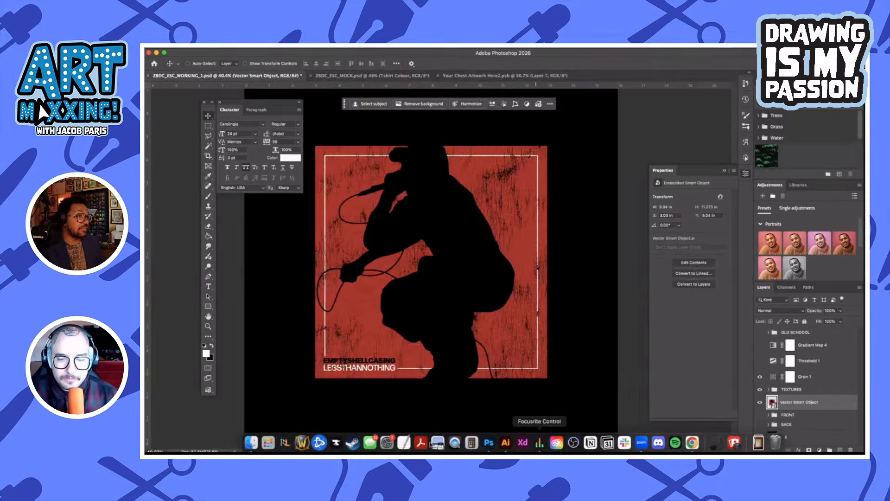
{"action": "left_click", "coordinate": [506, 443]}
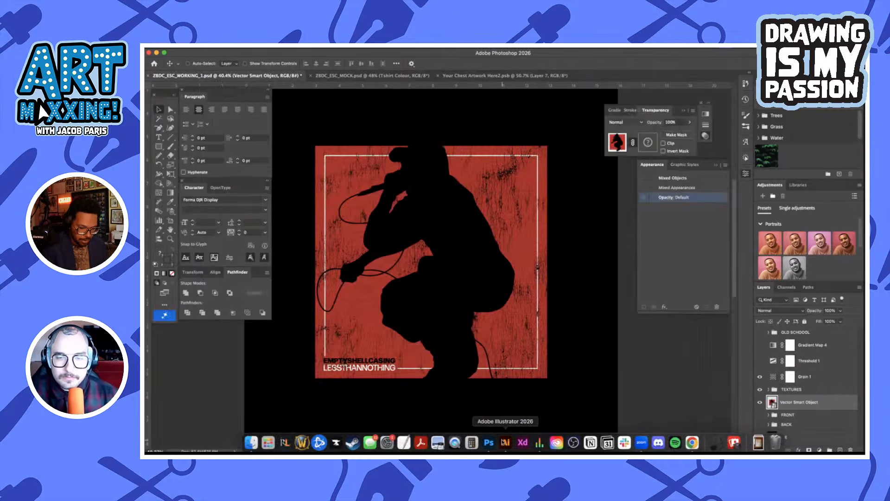
{"action": "left_click", "coordinate": [647, 374]}
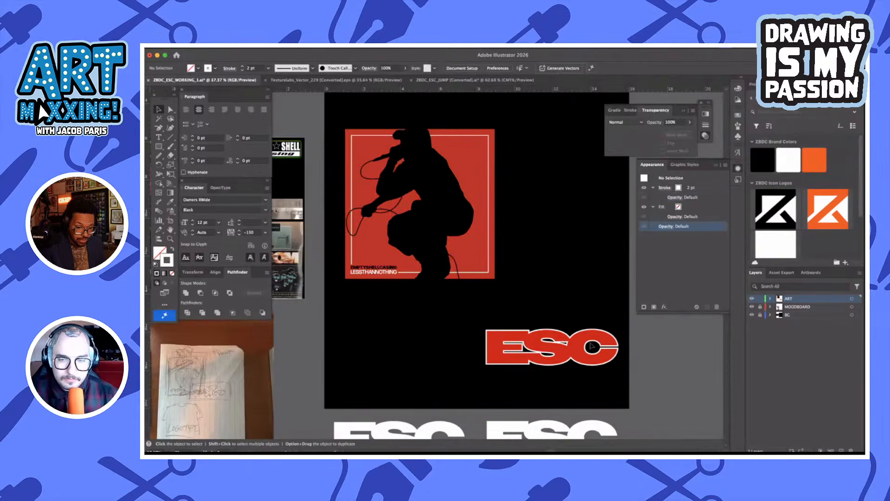
{"action": "left_click", "coordinate": [590, 344]}
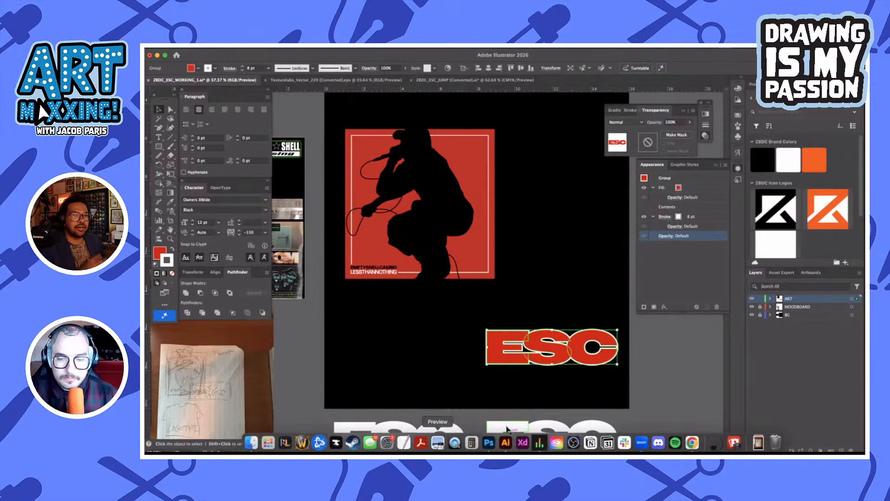
{"action": "mouse_move", "coordinate": [506, 445]}
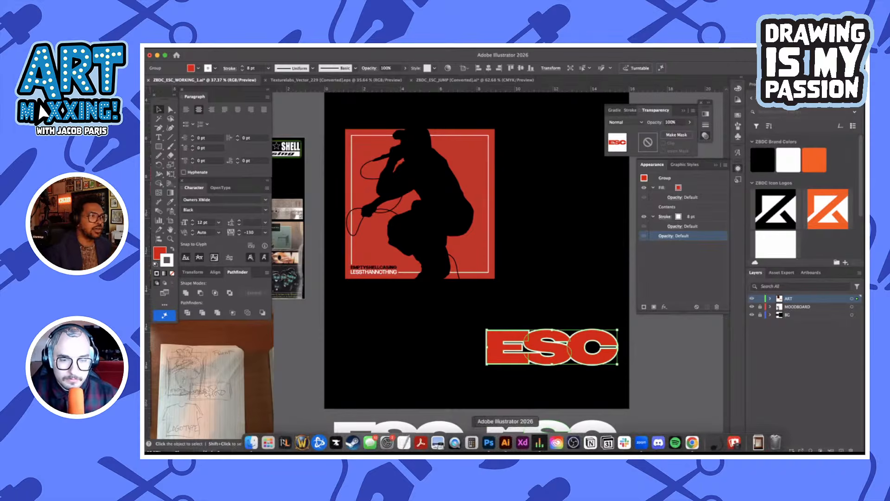
Switch back to Photoshop and paste the ESC logo as a Smart Object into the empty area of ZBDC_ESC_WORKING_1.psd
{"action": "left_click", "coordinate": [489, 442]}
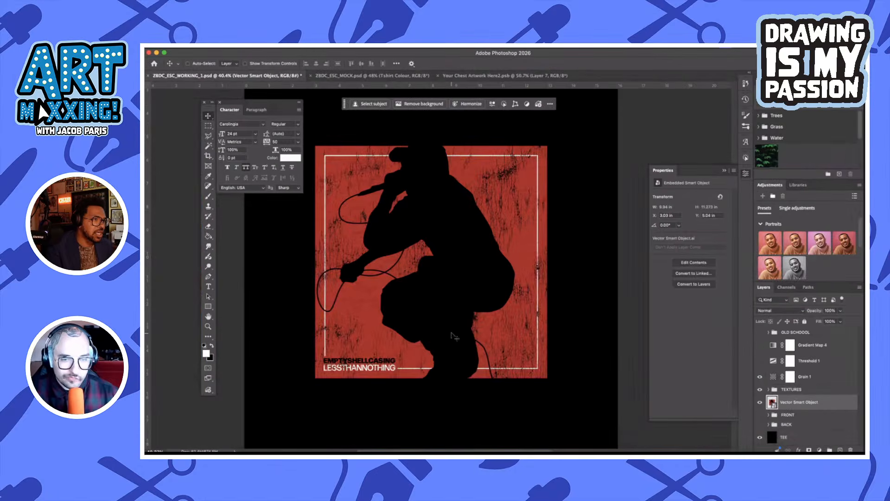
{"action": "scroll", "coordinate": [452, 335], "scroll_direction": "down", "scroll_amount": 5}
{"action": "scroll", "coordinate": [603, 314], "scroll_direction": "up", "scroll_amount": 6}
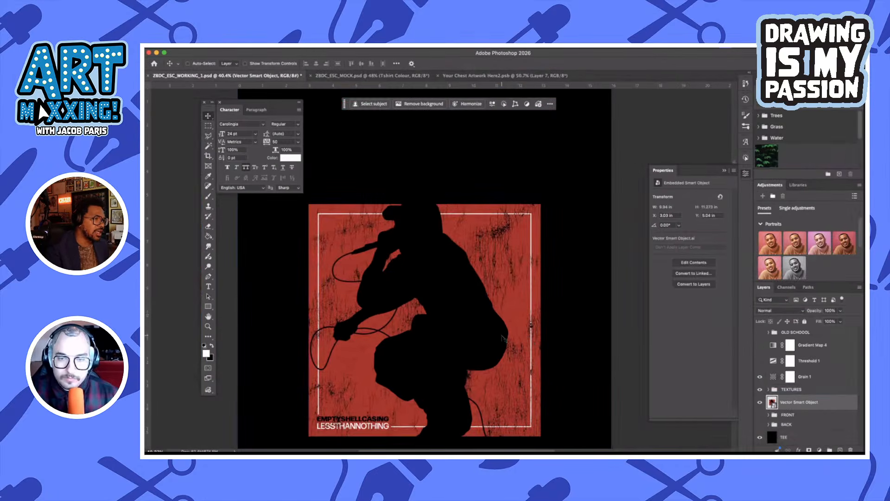
{"action": "left_click_drag", "start_coordinate": [505, 339], "coordinate": [504, 225]}
{"action": "scroll", "coordinate": [504, 227], "scroll_direction": "down", "scroll_amount": 3}
{"action": "key", "text": "super+v"}
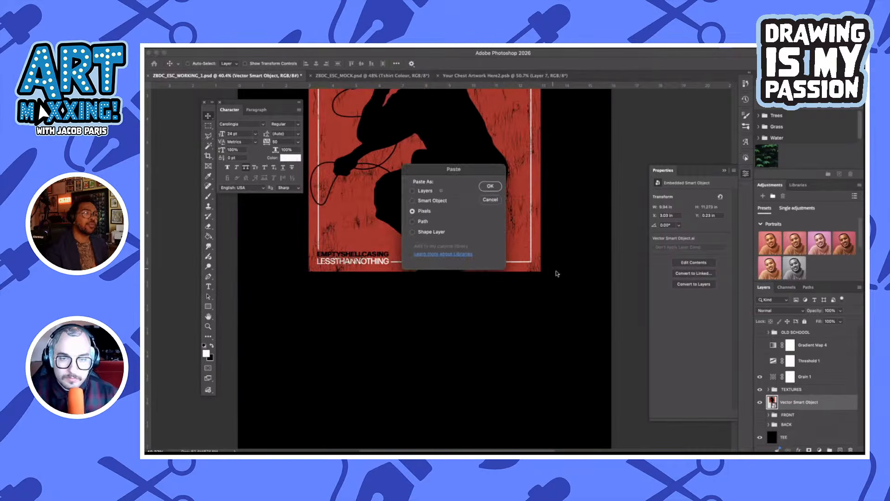
{"action": "left_click", "coordinate": [413, 200]}
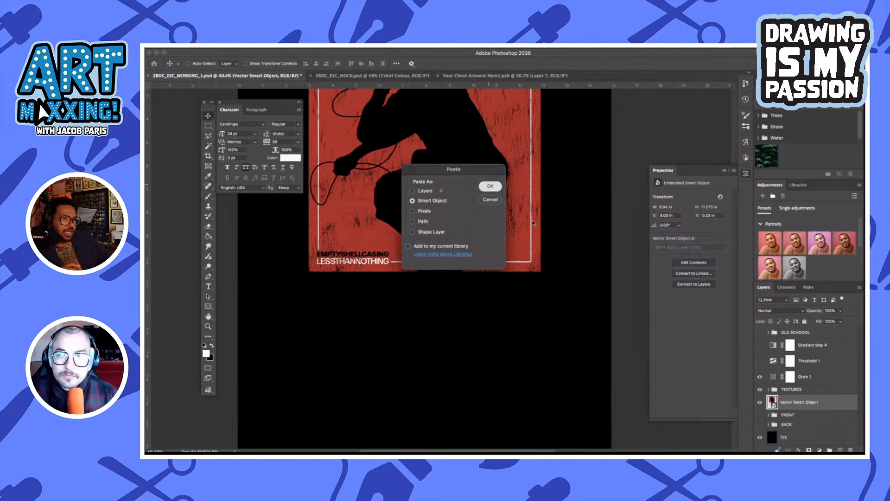
{"action": "left_click", "coordinate": [490, 186]}
Place the ESC logo below the red square and scale it to the square's width, about 9.94 in
{"action": "left_click_drag", "start_coordinate": [424, 269], "coordinate": [424, 357]}
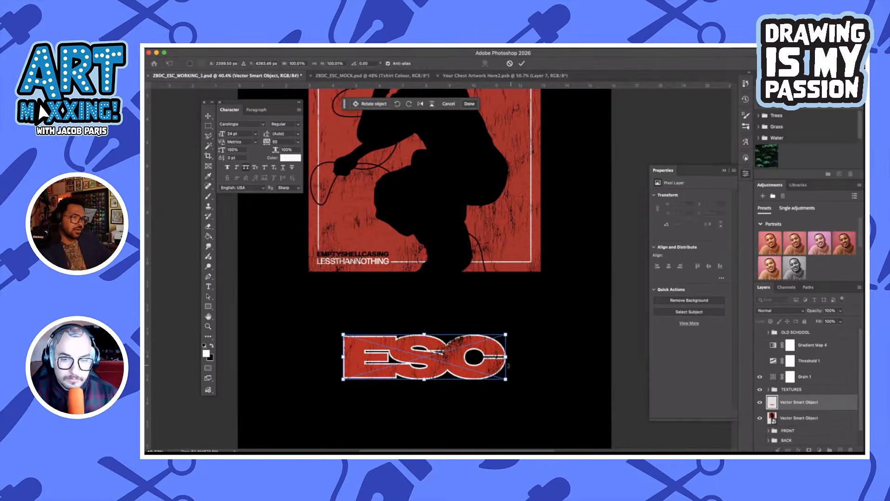
{"action": "left_click_drag", "start_coordinate": [507, 365], "coordinate": [543, 350]}
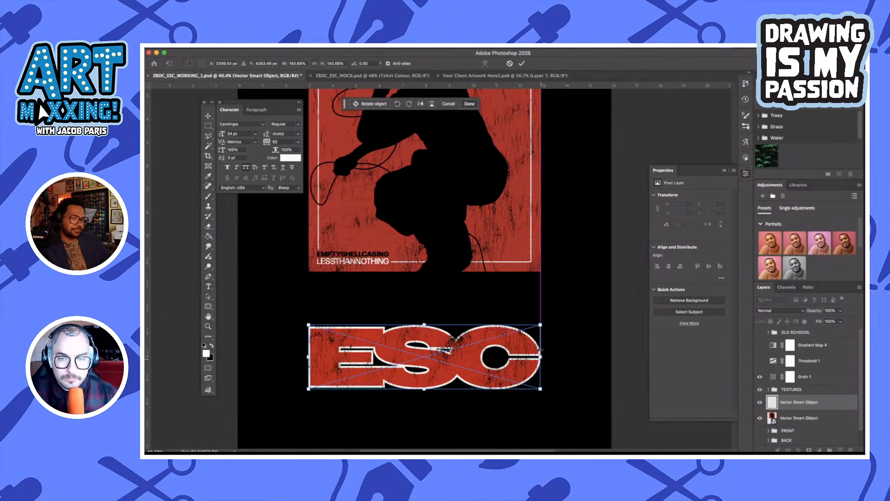
{"action": "left_click", "coordinate": [521, 63]}
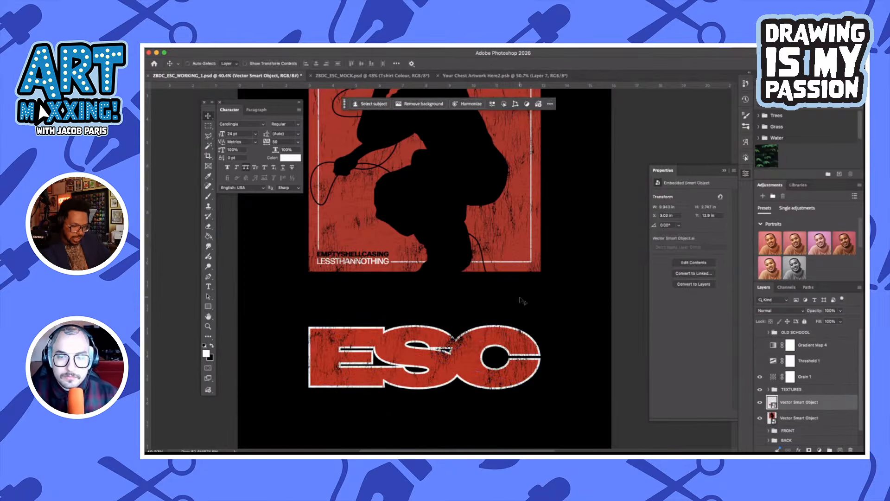
{"action": "scroll", "coordinate": [523, 301], "scroll_direction": "up", "scroll_amount": 4}
{"action": "scroll", "coordinate": [523, 302], "scroll_direction": "down", "scroll_amount": 5}
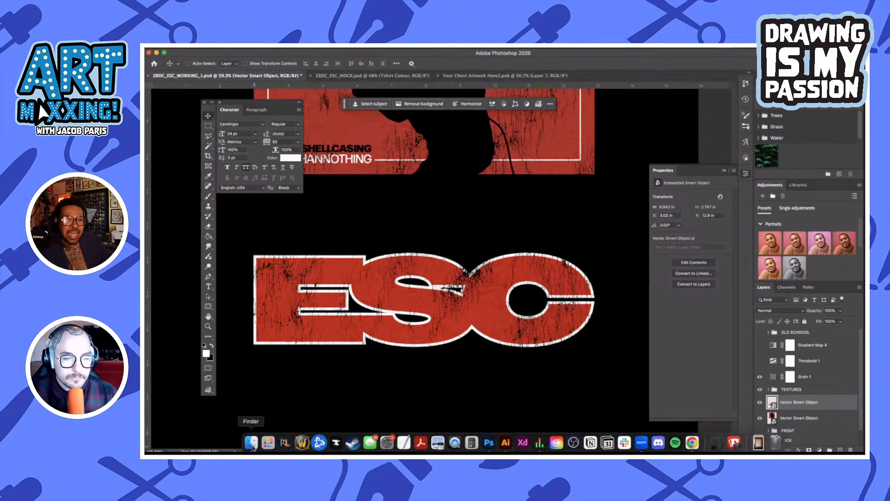
Switch to Finder, close the extra window behind ESC PHOTOS, and hide the sidebar of the ESC PHOTOS window
{"action": "left_click", "coordinate": [256, 447]}
{"action": "double_click", "coordinate": [422, 218]}
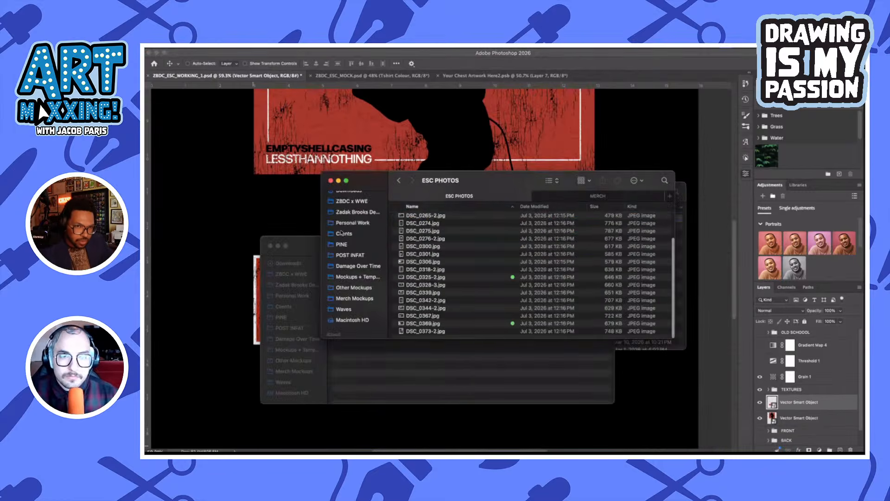
{"action": "left_click", "coordinate": [270, 245]}
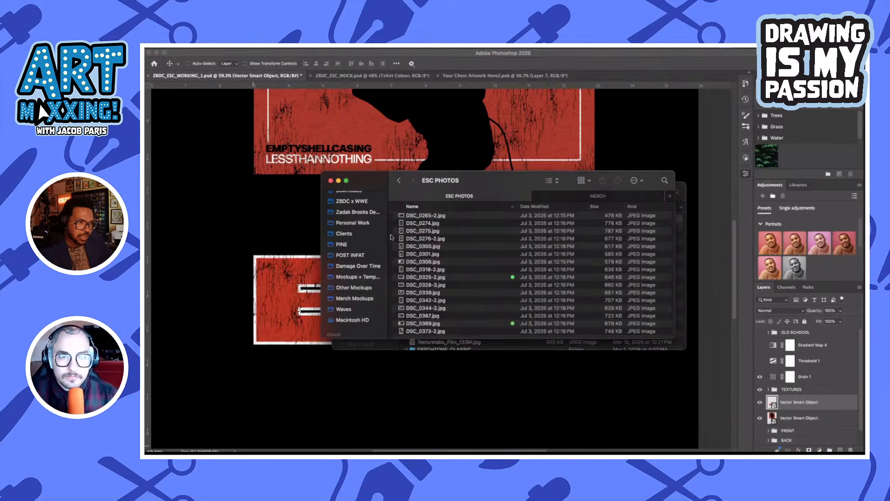
{"action": "left_click_drag", "start_coordinate": [388, 234], "coordinate": [308, 235]}
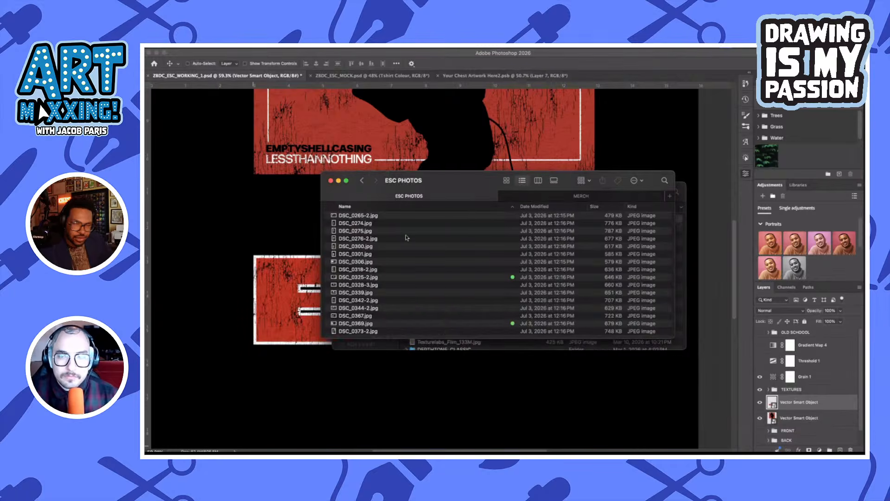
Preview the band photos in the ESC PHOTOS folder one by one, from DSC_0241.jpg through DSC_0369.jpg, comparing them for the ESC logo
{"action": "scroll", "coordinate": [408, 235], "scroll_direction": "up", "scroll_amount": 3}
{"action": "left_click", "coordinate": [392, 218]}
{"action": "key", "text": "space"}
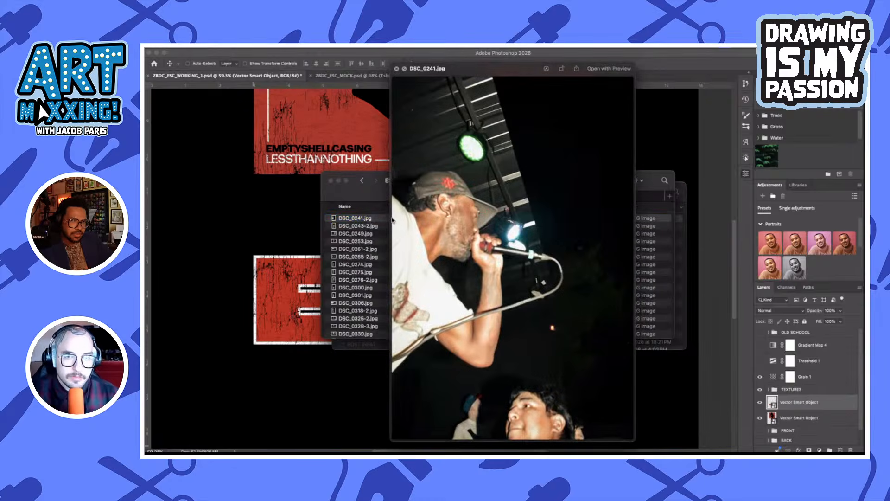
{"action": "key", "text": "Down"}
{"action": "key", "text": "Down"}
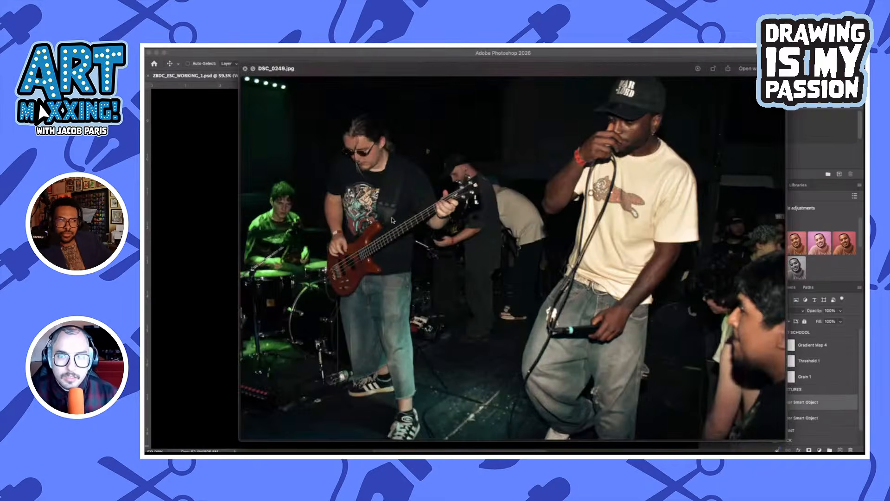
{"action": "key", "text": "Down"}
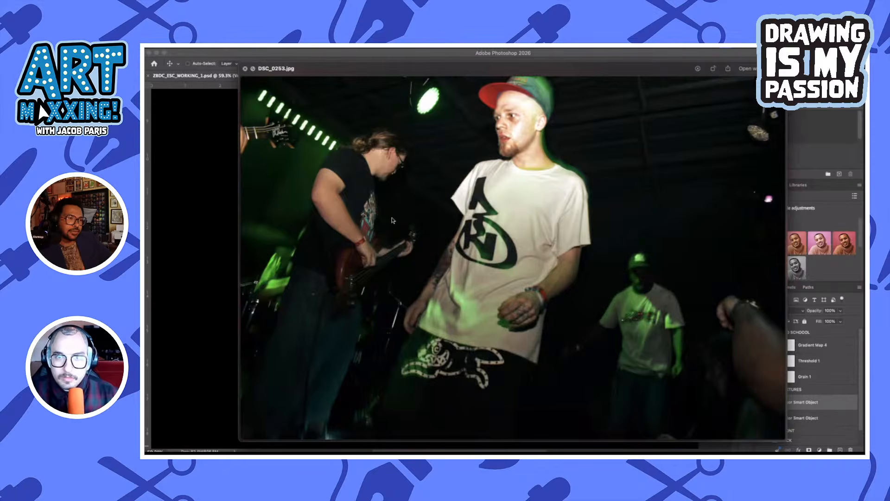
{"action": "key", "text": "Down"}
{"action": "key", "text": "Down"}
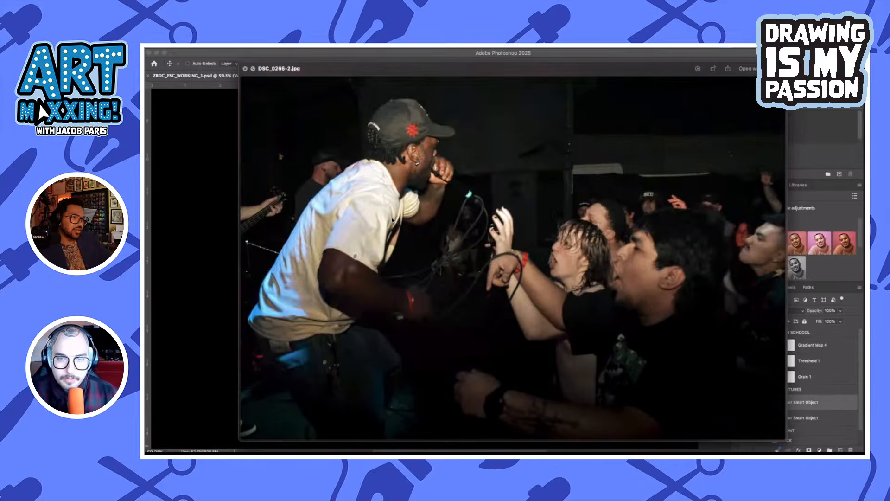
{"action": "key", "text": "Down"}
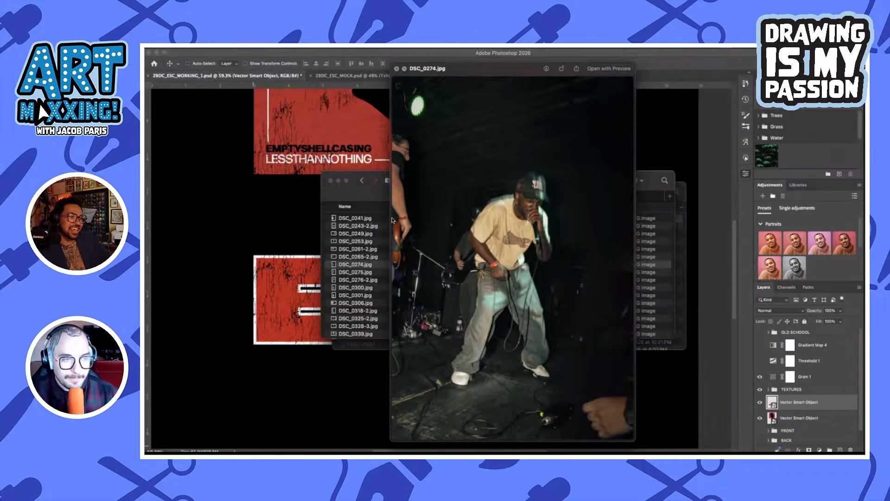
{"action": "key", "text": "Up"}
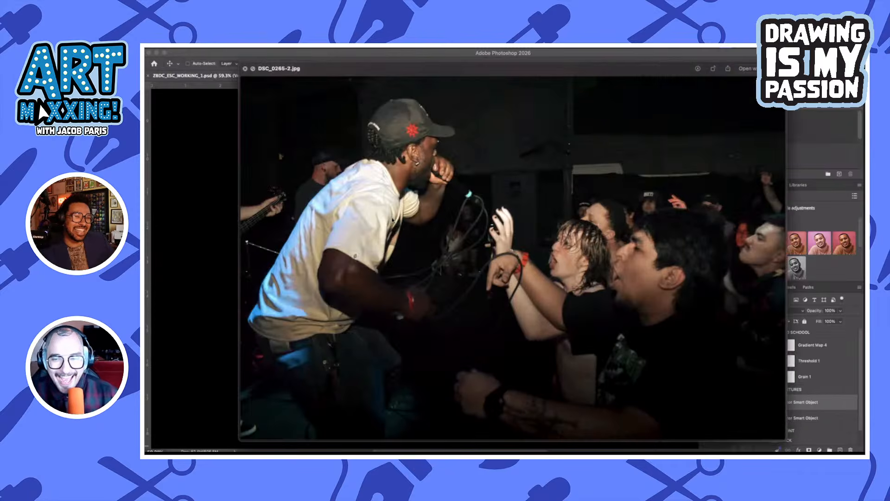
{"action": "key", "text": "Down"}
{"action": "key", "text": "Down"}
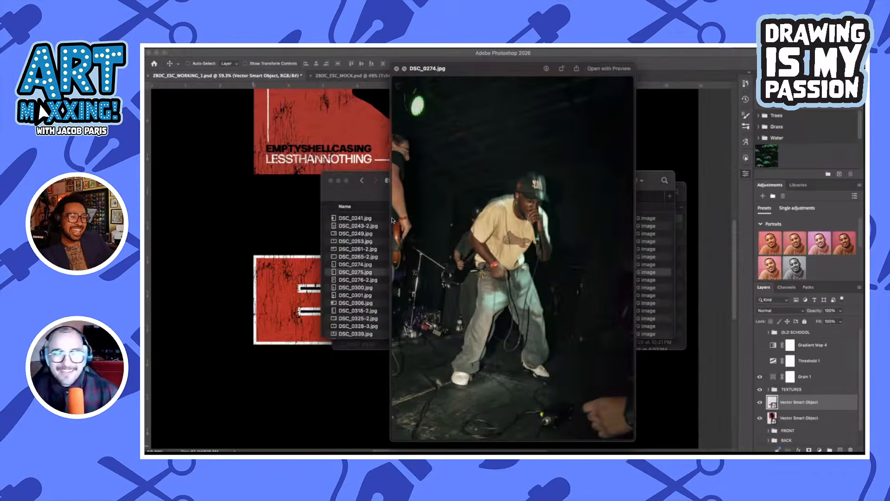
{"action": "key", "text": "Down"}
{"action": "key", "text": "Down"}
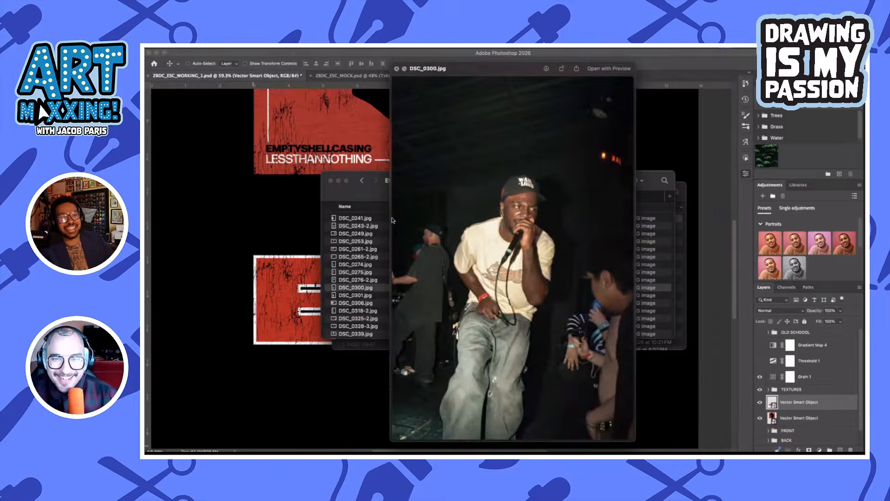
{"action": "key", "text": "Down"}
{"action": "key", "text": "Down"}
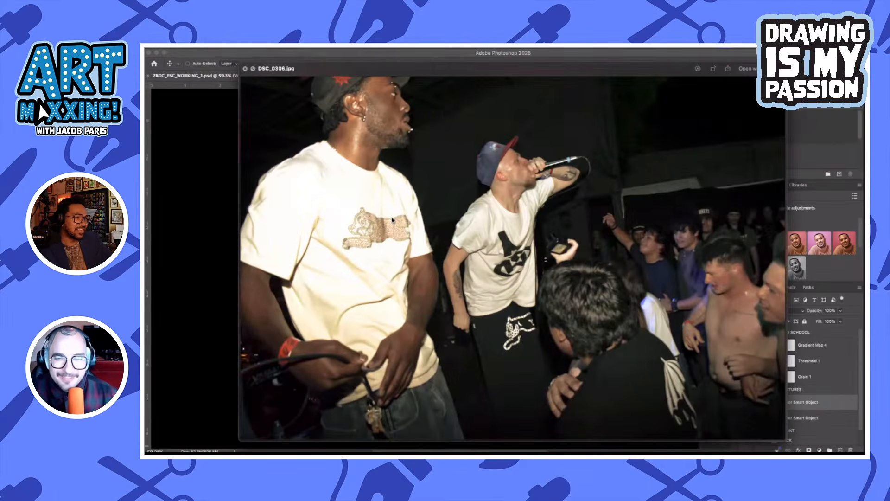
{"action": "key", "text": "Down"}
{"action": "key", "text": "Down"}
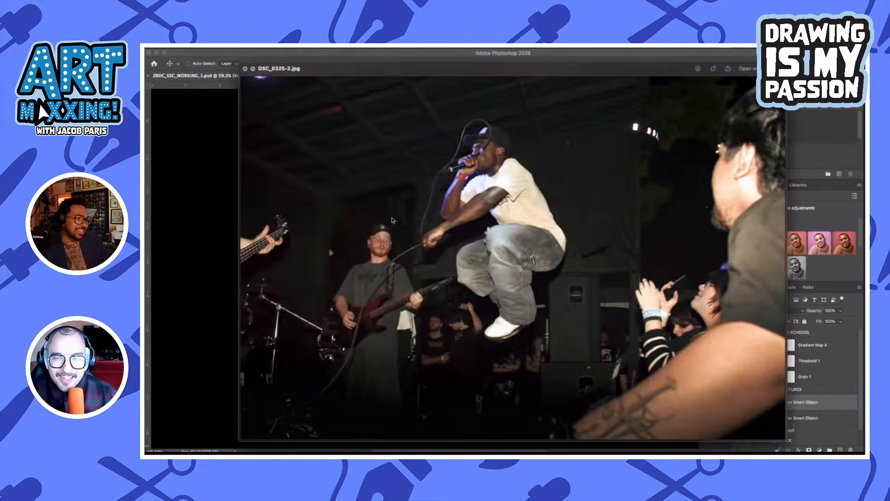
{"action": "key", "text": "Up"}
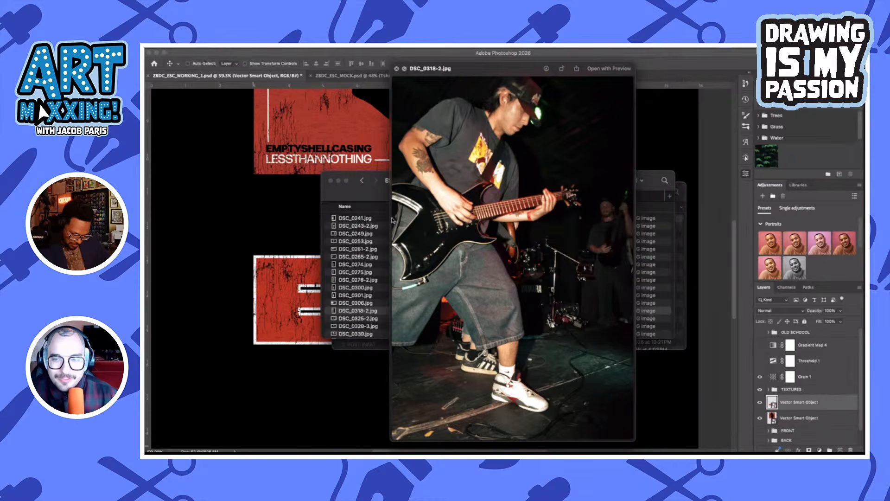
{"action": "key", "text": "Down"}
{"action": "key", "text": "Down"}
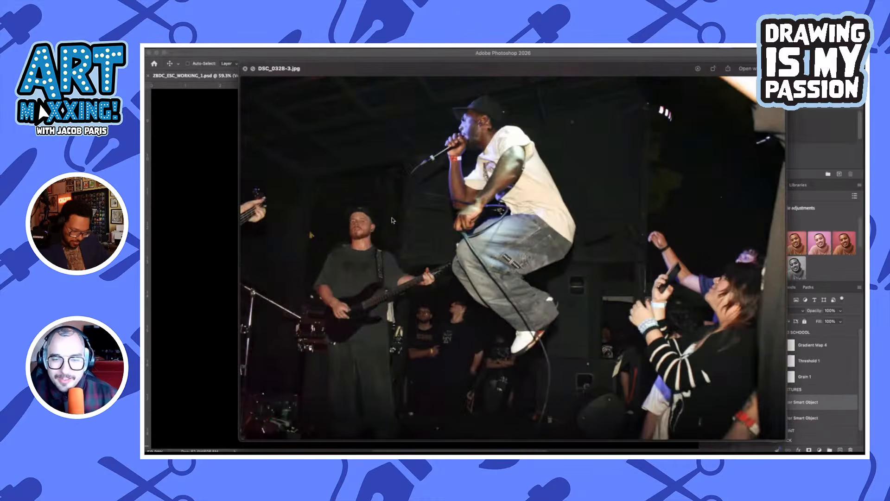
{"action": "key", "text": "Down"}
{"action": "key", "text": "Down"}
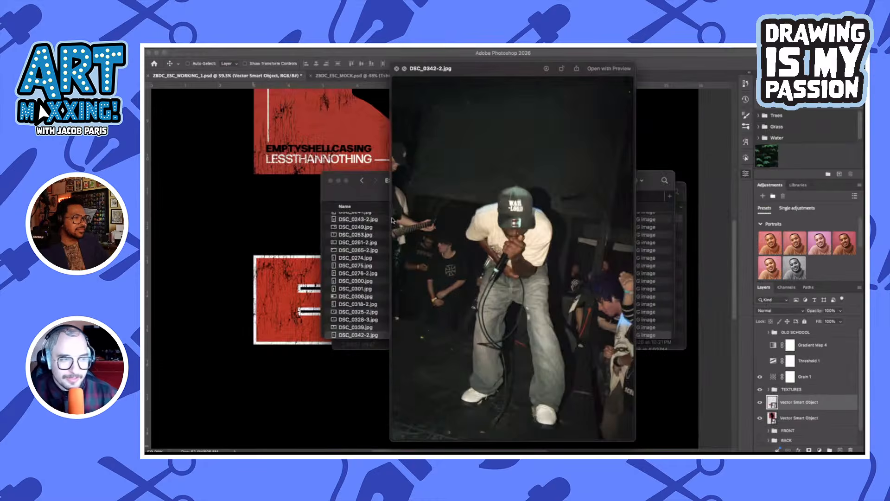
{"action": "key", "text": "Down"}
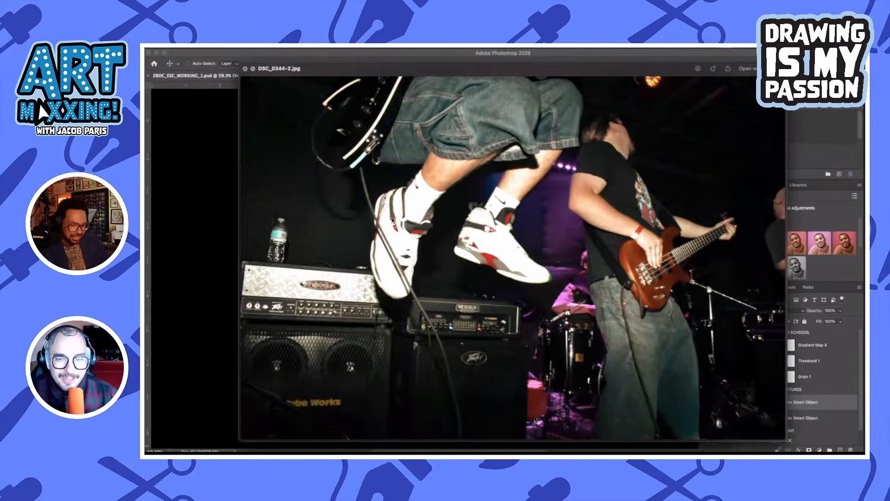
{"action": "key", "text": "Down"}
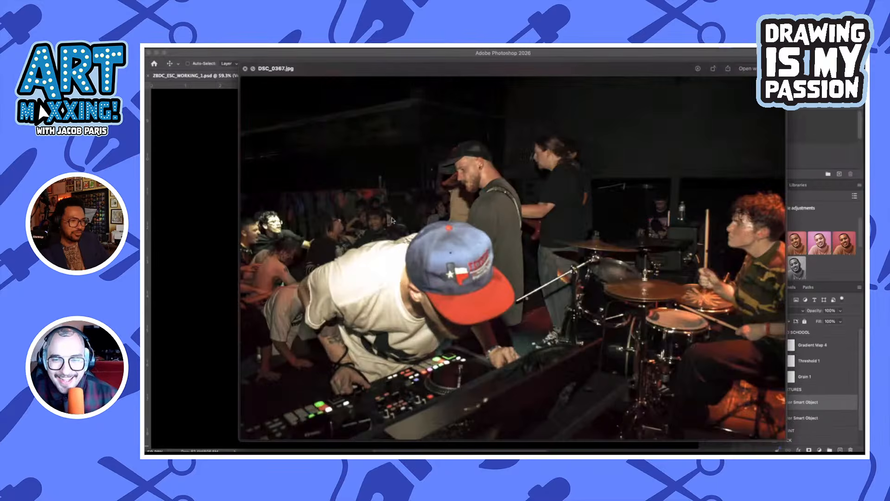
{"action": "key", "text": "Down"}
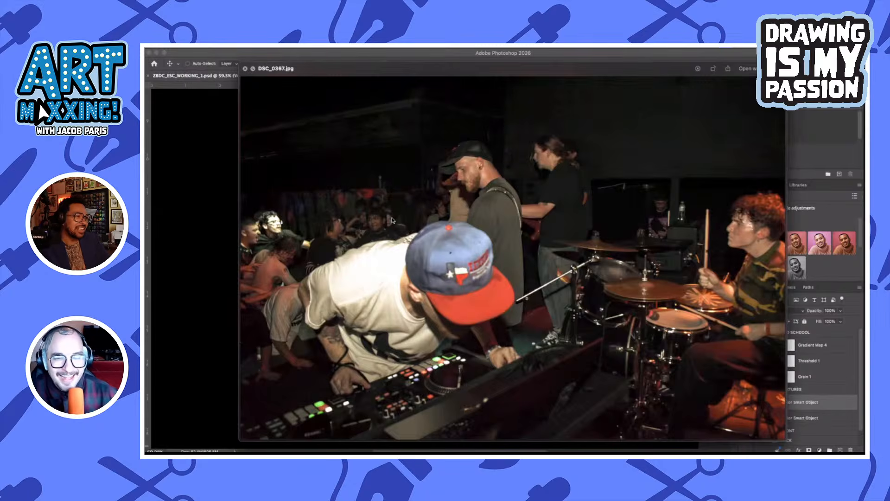
{"action": "key", "text": "Right"}
{"action": "key", "text": "Left"}
{"action": "key", "text": "Right"}
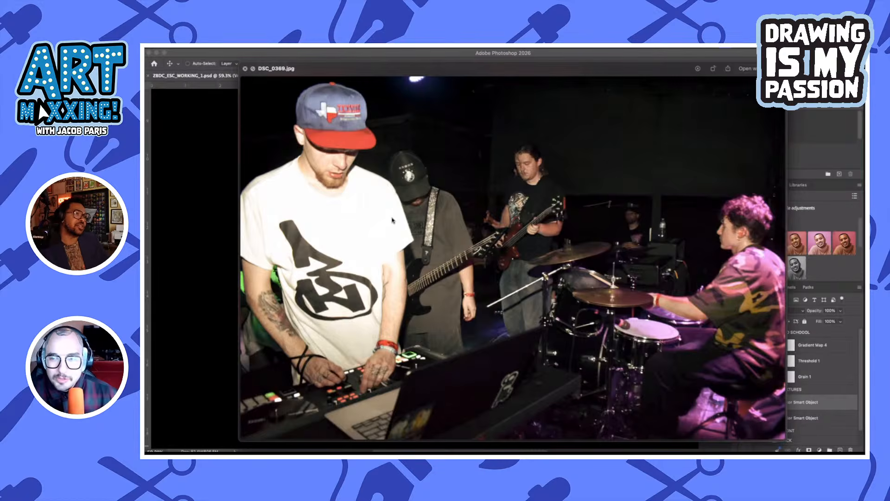
{"action": "key", "text": "Left"}
{"action": "key", "text": "Right"}
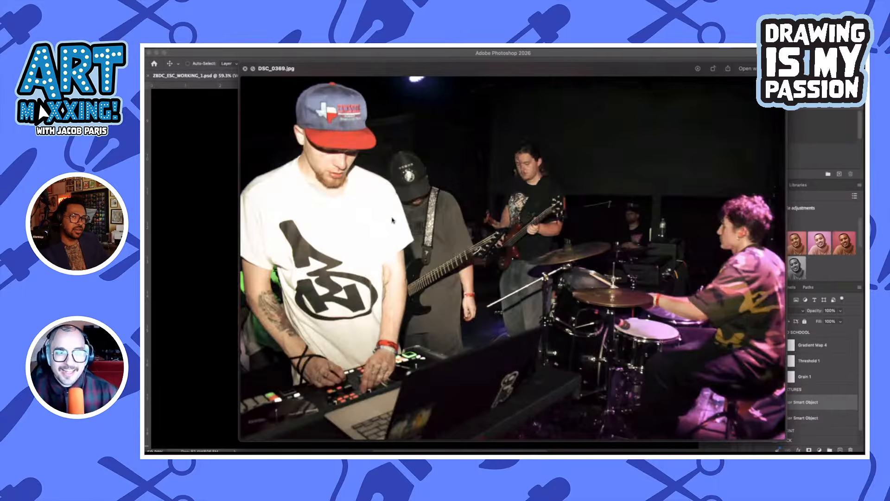
{"action": "key", "text": "space"}
Place DSC_0369.jpg into ZBDC_ESC_WORKING_1.psd in Photoshop, scale it to about 124% and position it over the whole ESC logo
{"action": "scroll", "coordinate": [415, 305], "scroll_direction": "down", "scroll_amount": 2}
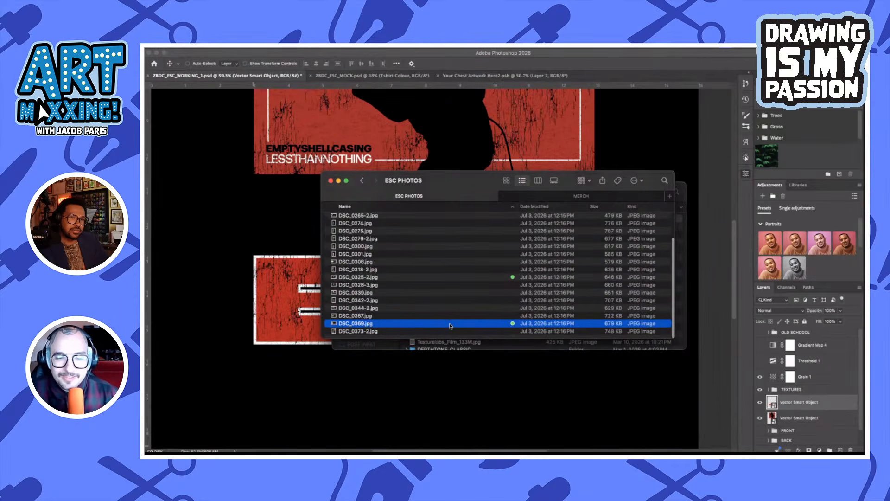
{"action": "left_click_drag", "start_coordinate": [450, 325], "coordinate": [376, 382]}
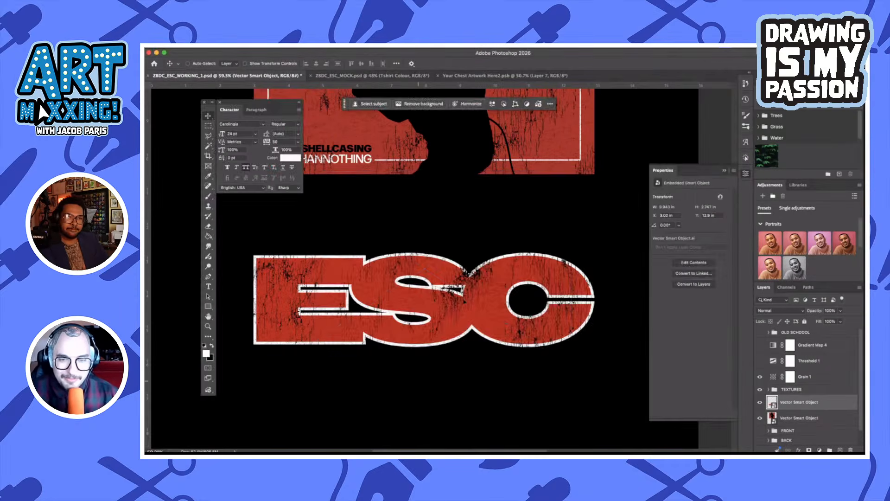
{"action": "scroll", "coordinate": [438, 348], "scroll_direction": "down", "scroll_amount": 3}
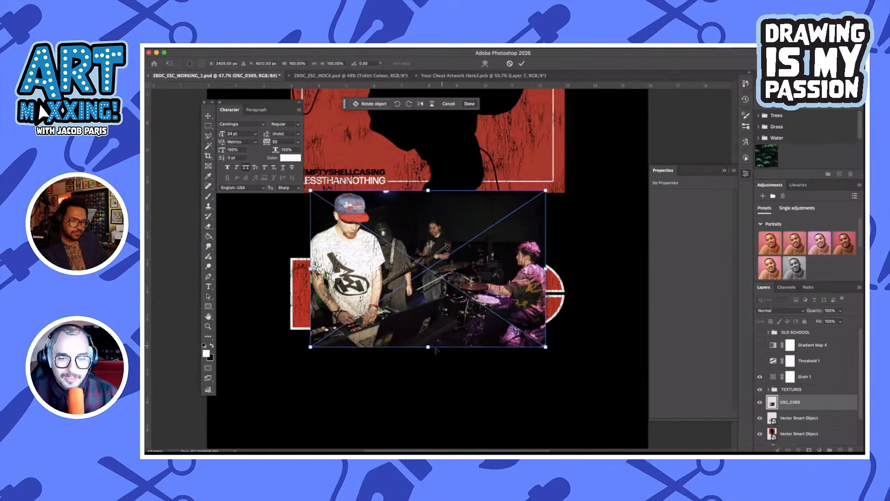
{"action": "left_click_drag", "start_coordinate": [428, 348], "coordinate": [430, 385]}
{"action": "left_click_drag", "start_coordinate": [463, 308], "coordinate": [463, 339]}
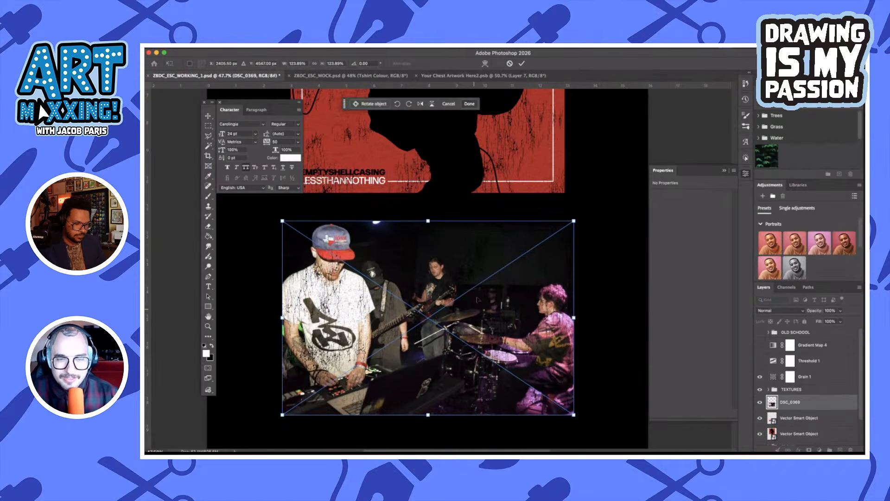
{"action": "left_click", "coordinate": [523, 63]}
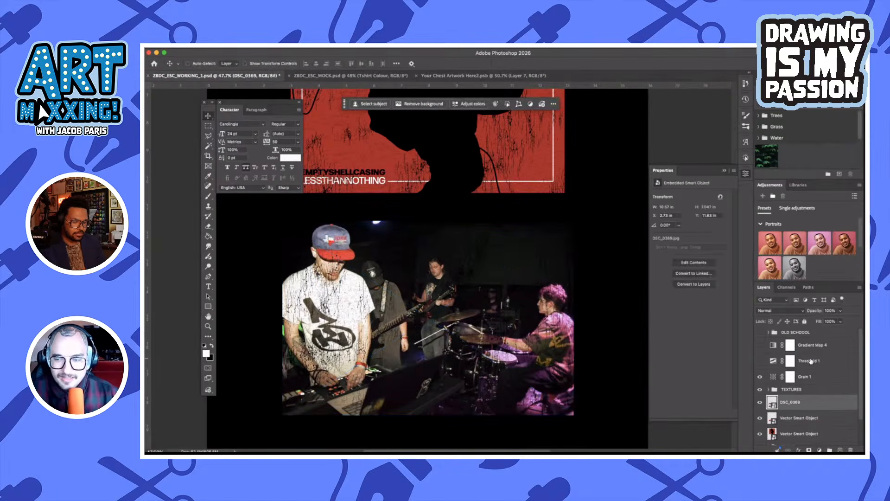
Clip the DSC_0369 photo to the ESC logo layer and set its blend mode to Color Burn
{"action": "left_click", "coordinate": [822, 409], "text": "alt"}
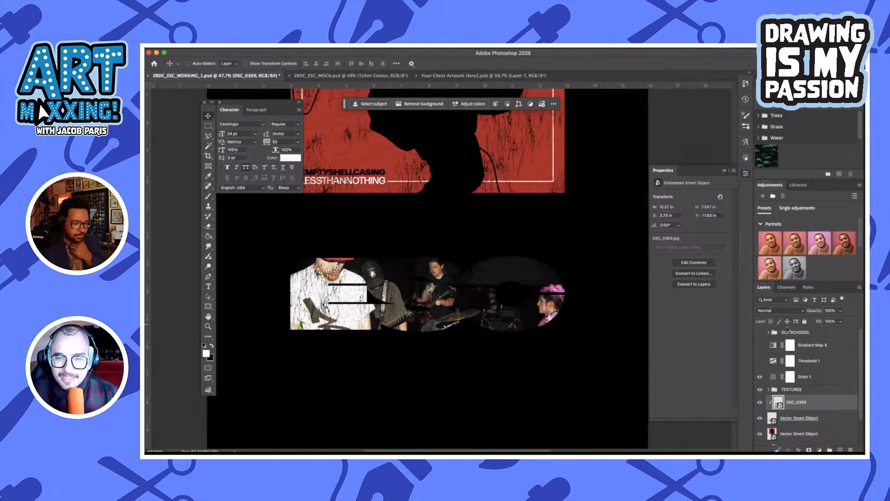
{"action": "left_click", "coordinate": [778, 311]}
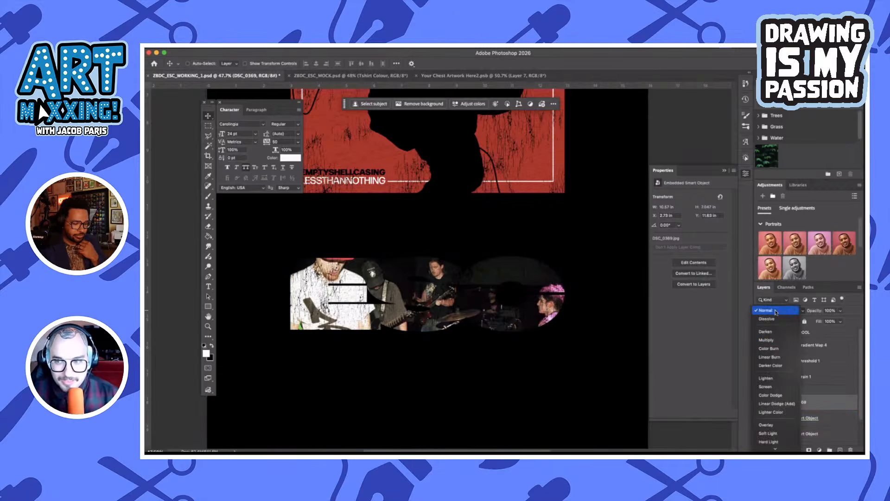
{"action": "left_click", "coordinate": [777, 350]}
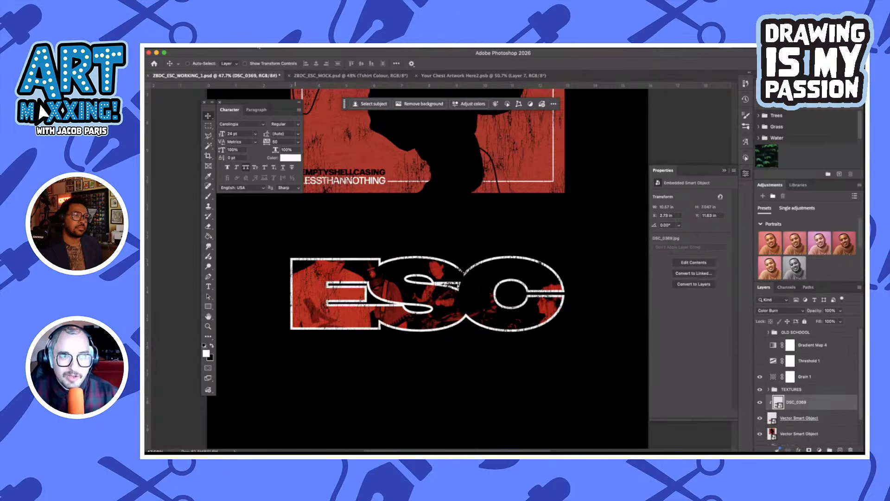
Apply a Black & White adjustment to the clipped DSC_0369 photo
{"action": "left_click", "coordinate": [259, 47]}
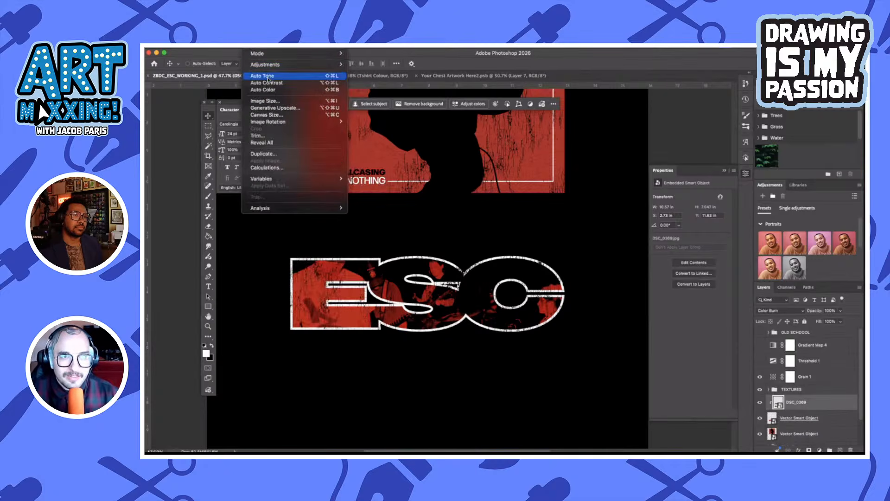
{"action": "mouse_move", "coordinate": [269, 66]}
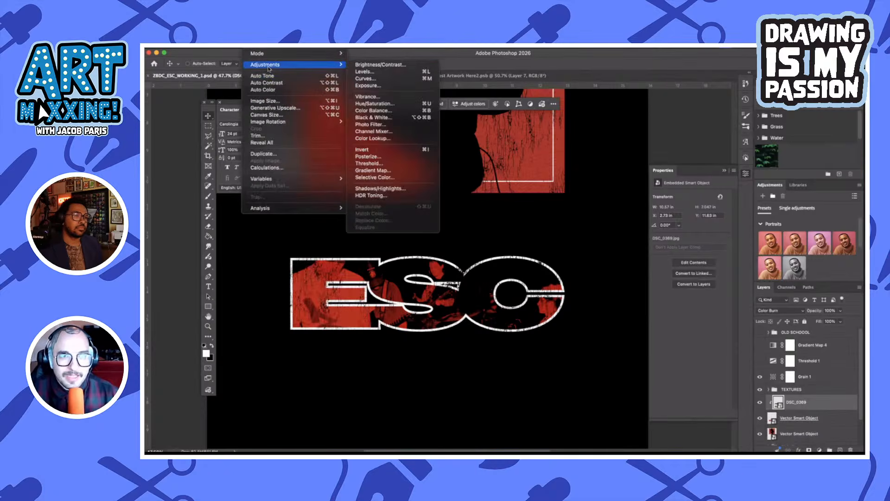
{"action": "left_click", "coordinate": [402, 120]}
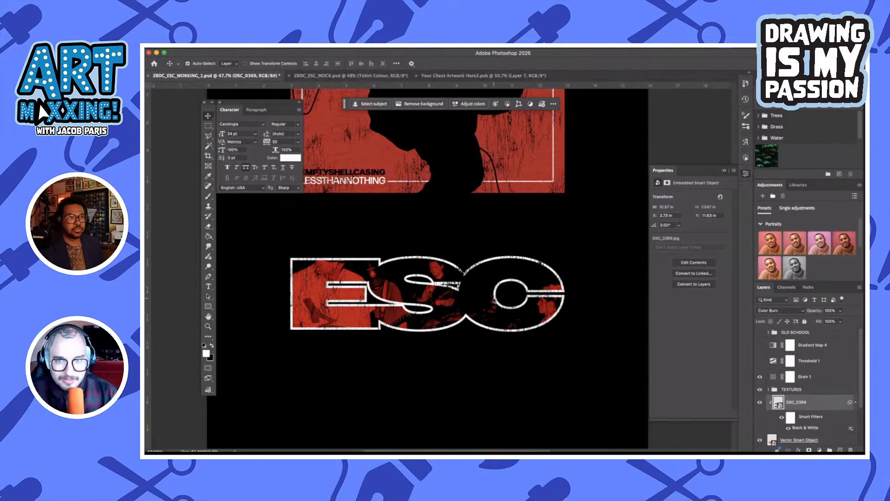
Increase the DSC_0369 photo's contrast with Levels, setting the input black point to about 58 and the white point to 144
{"action": "key", "text": "super+l"}
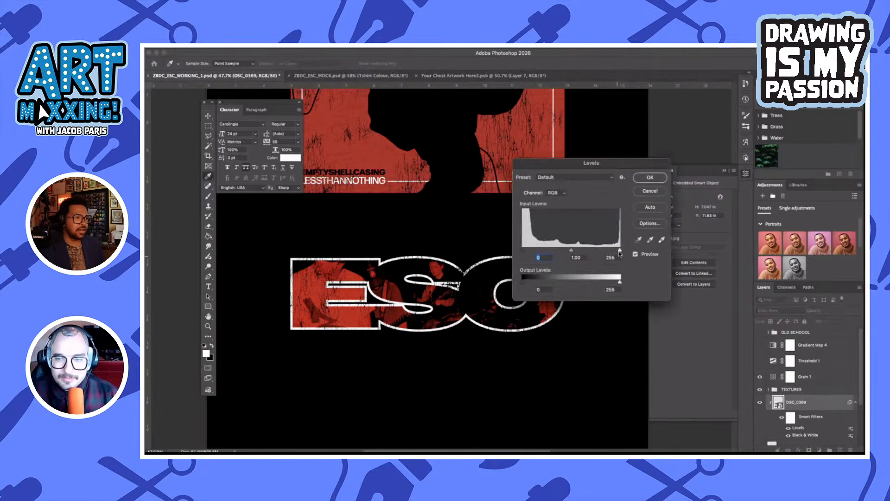
{"action": "left_click_drag", "start_coordinate": [620, 252], "coordinate": [589, 251]}
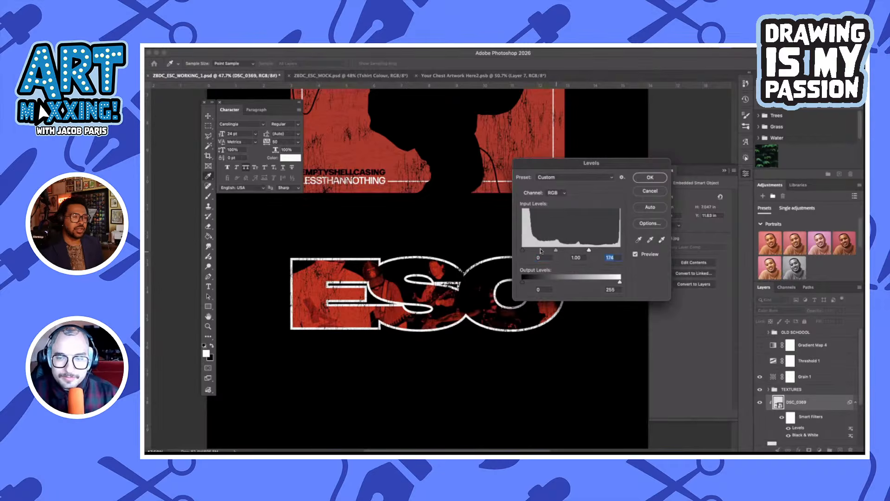
{"action": "left_click_drag", "start_coordinate": [522, 251], "coordinate": [578, 251]}
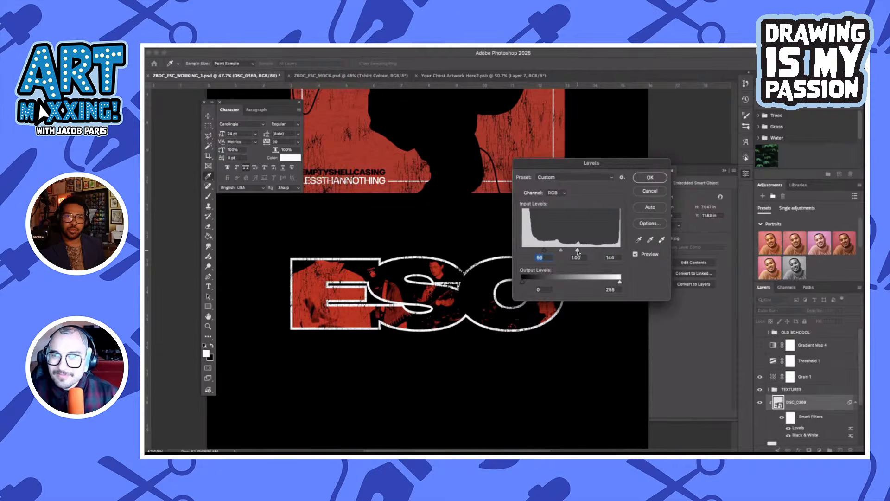
{"action": "left_click", "coordinate": [577, 251]}
{"action": "left_click", "coordinate": [649, 177]}
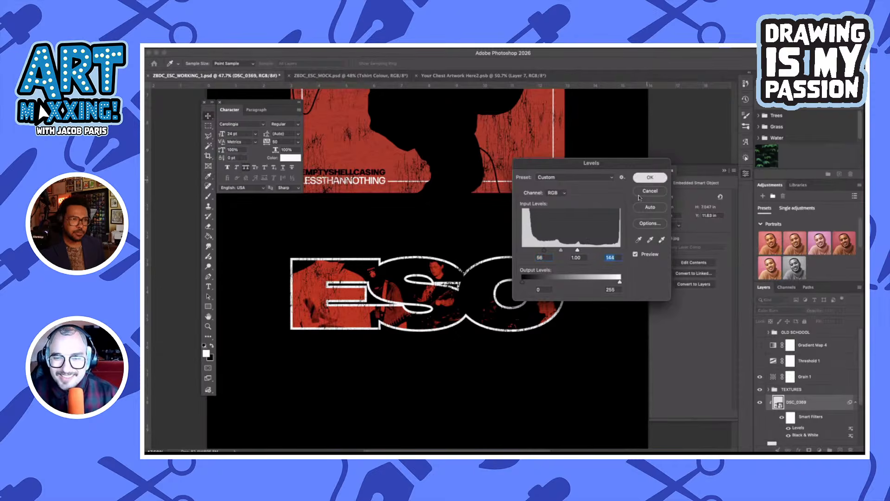
{"action": "scroll", "coordinate": [585, 263], "scroll_direction": "up", "scroll_amount": 2}
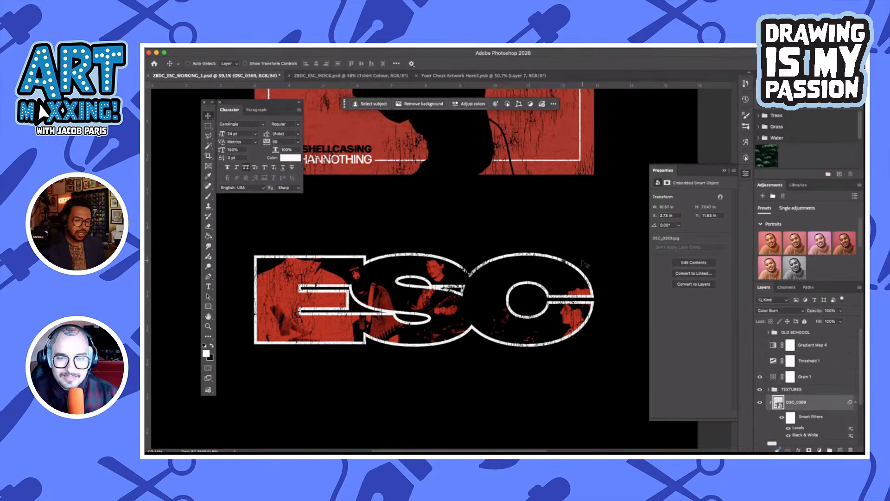
{"action": "scroll", "coordinate": [585, 264], "scroll_direction": "down", "scroll_amount": 2}
{"action": "scroll", "coordinate": [584, 263], "scroll_direction": "down", "scroll_amount": 3}
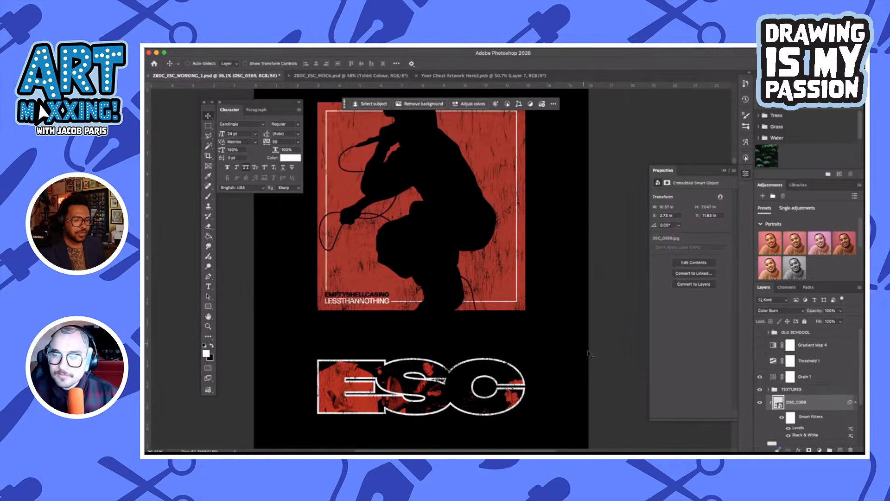
{"action": "scroll", "coordinate": [483, 347], "scroll_direction": "down", "scroll_amount": 1}
{"action": "scroll", "coordinate": [484, 348], "scroll_direction": "down", "scroll_amount": 3}
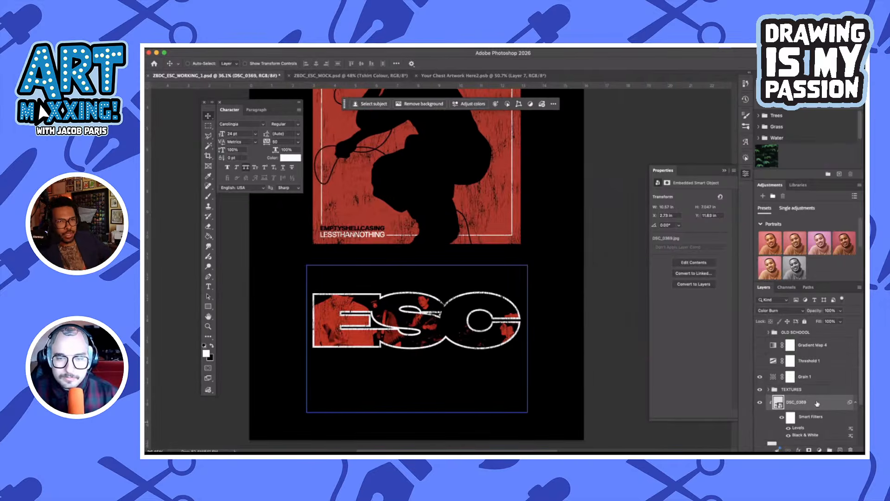
{"action": "scroll", "coordinate": [562, 249], "scroll_direction": "up", "scroll_amount": 5}
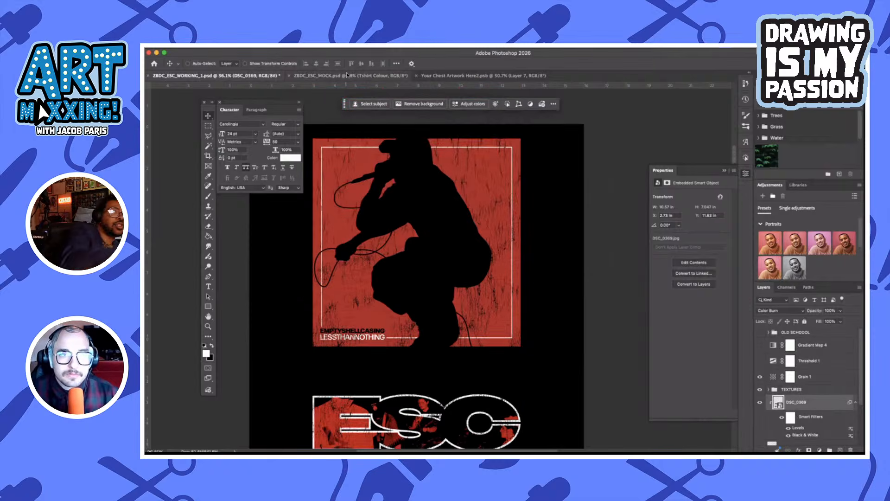
{"action": "scroll", "coordinate": [550, 343], "scroll_direction": "down", "scroll_amount": 2}
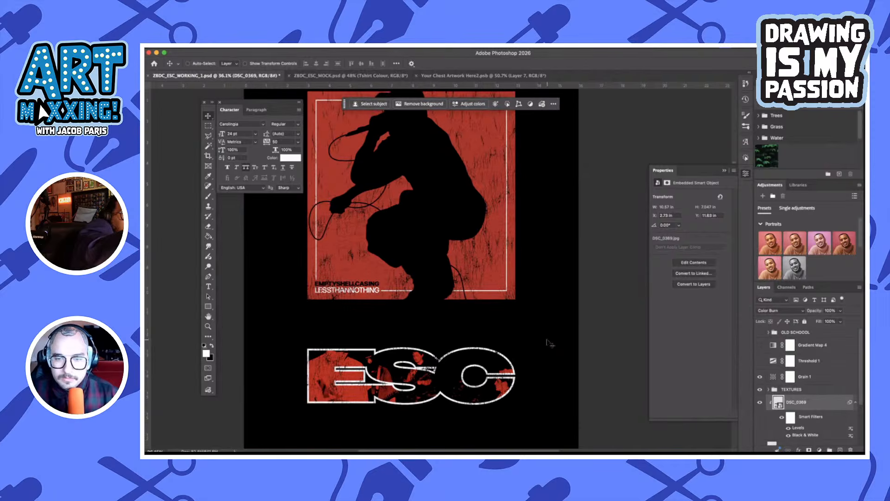
{"action": "mouse_move", "coordinate": [401, 449]}
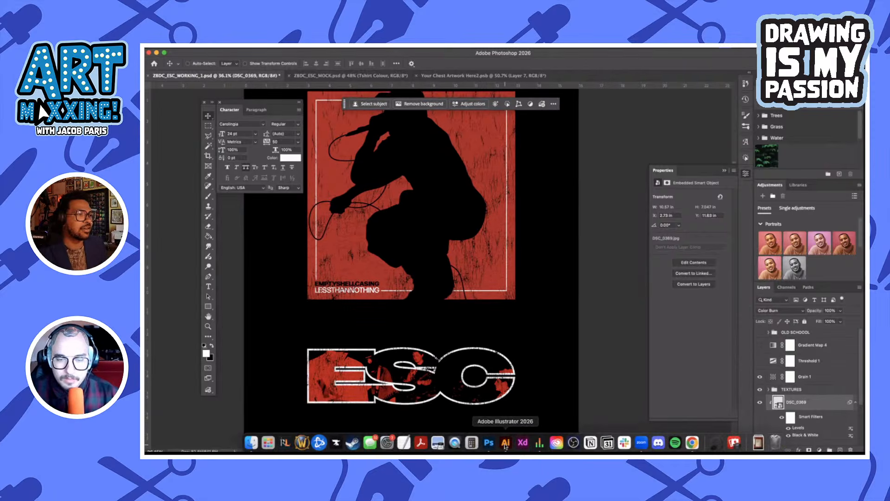
Select the artwork's non-shadow areas with Color Range, using Shadows inverted at 0% fuzziness and range 0
{"action": "left_click", "coordinate": [318, 47]}
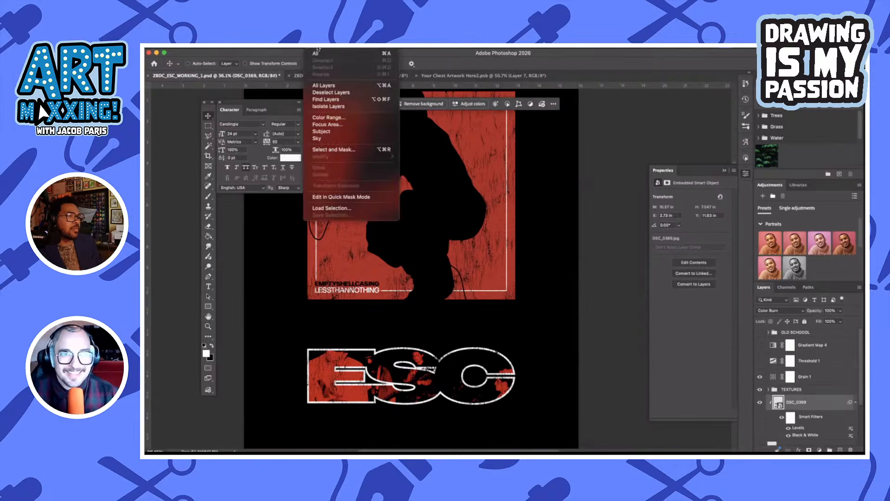
{"action": "left_click", "coordinate": [327, 118]}
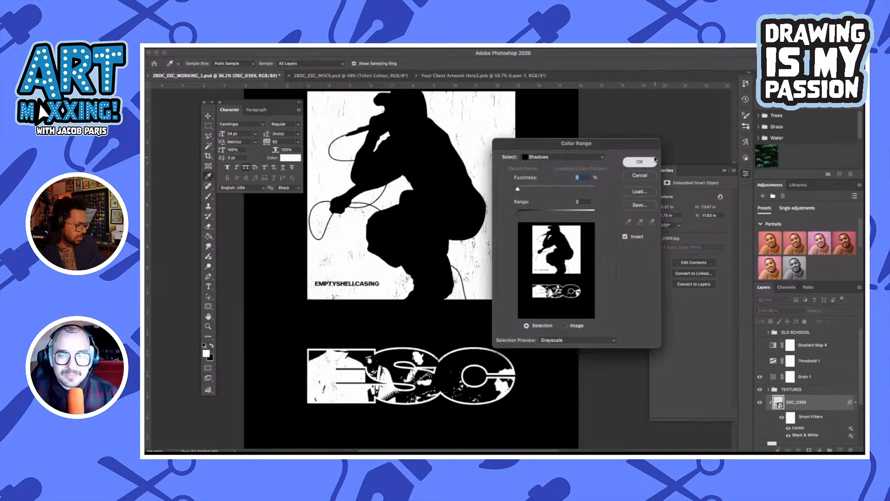
{"action": "left_click", "coordinate": [639, 162]}
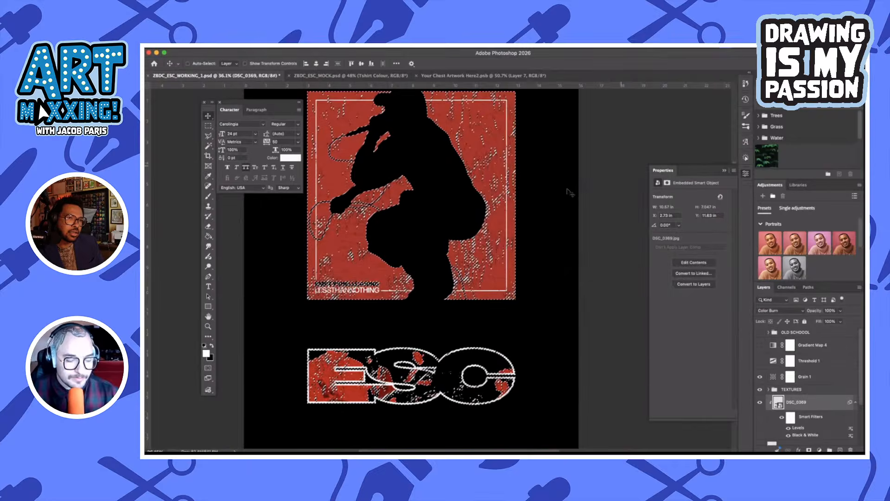
Subtract the poster graphic from the selection, copy the merged ESC logo and deselect
{"action": "scroll", "coordinate": [566, 191], "scroll_direction": "down", "scroll_amount": 3}
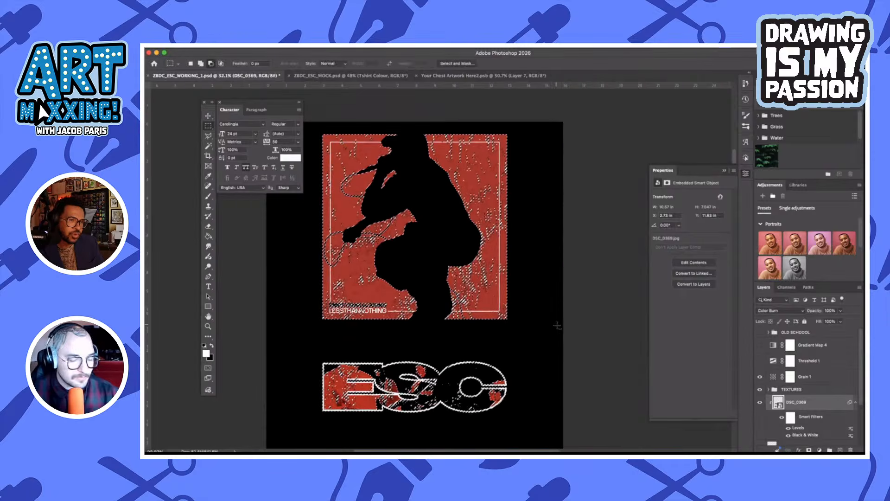
{"action": "left_click_drag", "start_coordinate": [557, 324], "coordinate": [253, 93]}
{"action": "scroll", "coordinate": [500, 292], "scroll_direction": "down", "scroll_amount": 2}
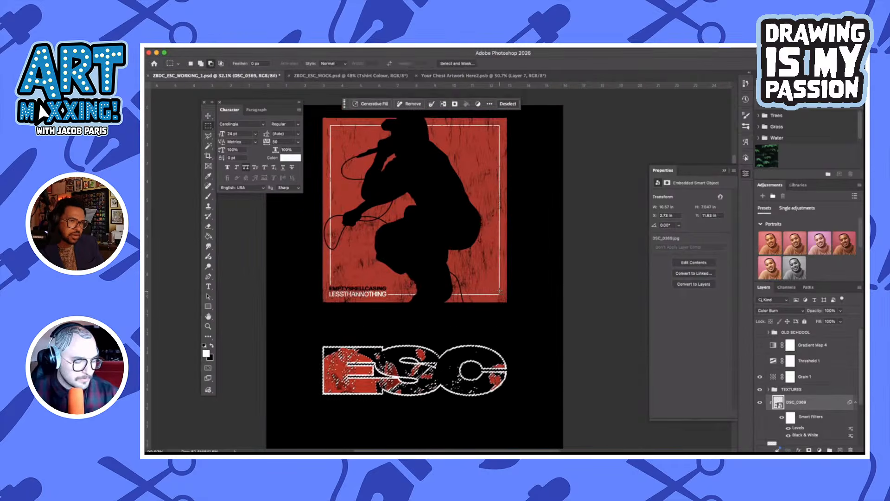
{"action": "key", "text": "super+d"}
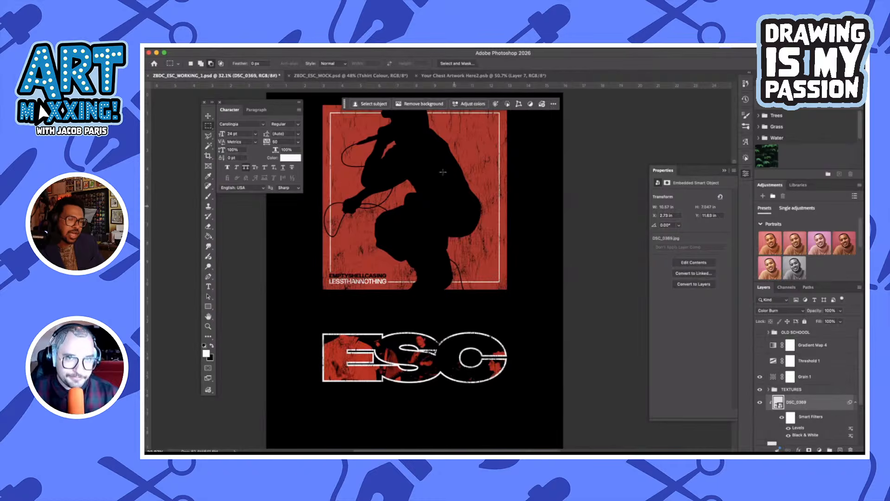
In ZBDC_ESC_MOCK.psd, hide the Front group, show the Back group and open the back's chest artwork smart object
{"action": "left_click", "coordinate": [418, 75]}
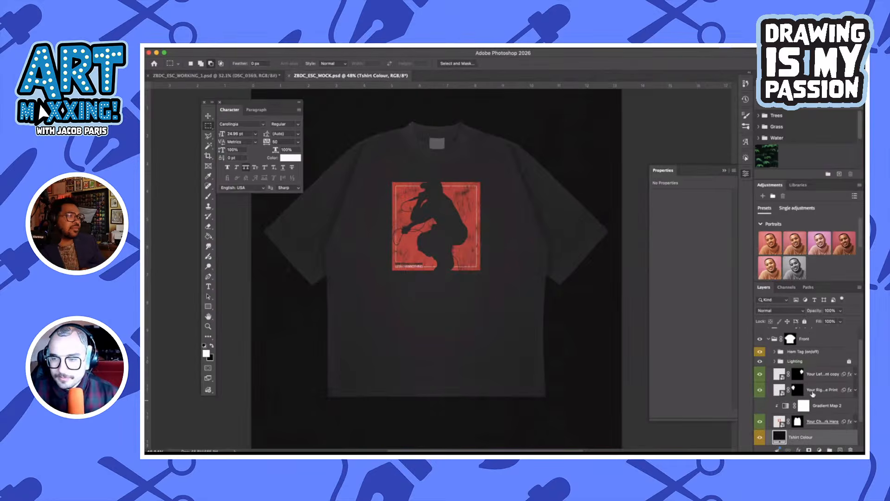
{"action": "scroll", "coordinate": [777, 354], "scroll_direction": "up", "scroll_amount": 2}
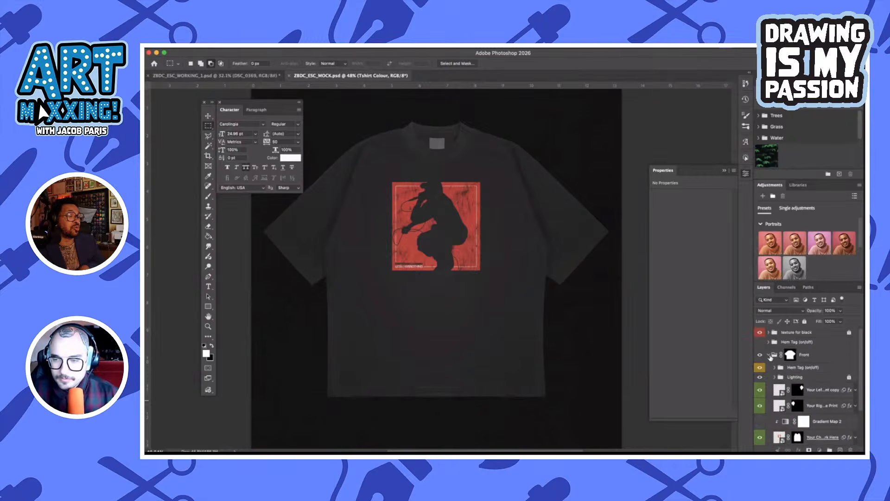
{"action": "left_click", "coordinate": [769, 356]}
{"action": "left_click", "coordinate": [759, 371]}
{"action": "left_click", "coordinate": [760, 355]}
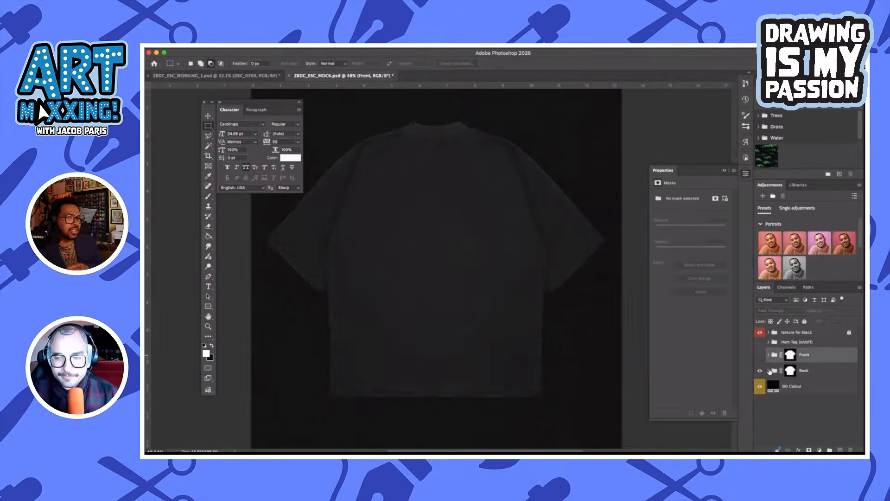
{"action": "left_click", "coordinate": [769, 371]}
{"action": "left_click", "coordinate": [778, 427]}
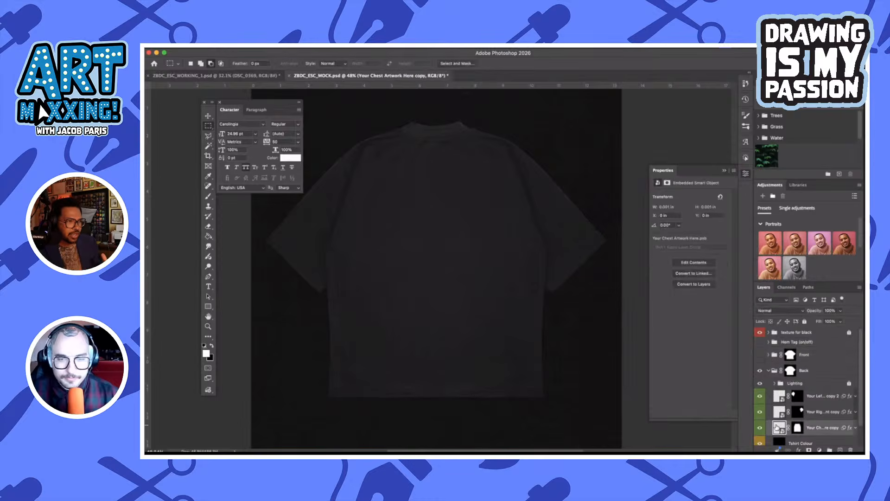
{"action": "double_click", "coordinate": [778, 427]}
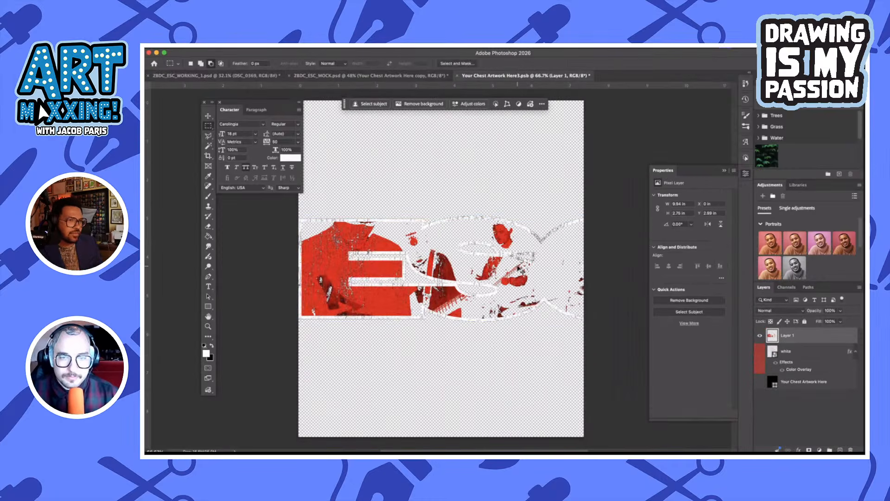
Scale the pasted ESC logo to 50%, place it near the artwork's lower edge and save it to update the mockup
{"action": "key", "text": "super+t"}
{"action": "left_click_drag", "start_coordinate": [490, 217], "coordinate": [490, 269]}
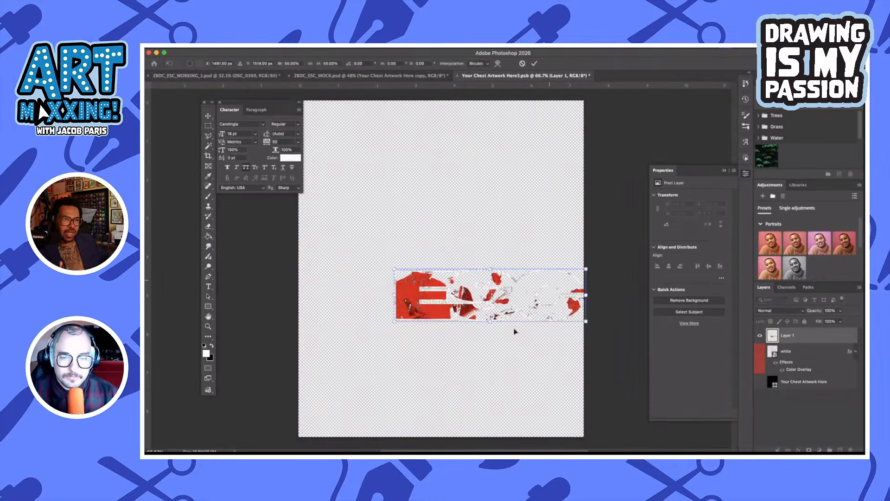
{"action": "left_click_drag", "start_coordinate": [550, 280], "coordinate": [550, 392]}
{"action": "key", "text": "Return"}
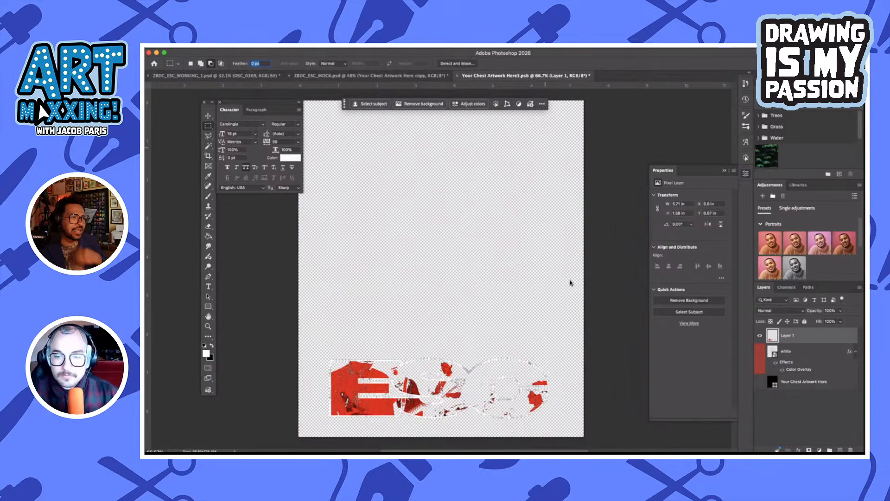
{"action": "key", "text": "ctrl+s"}
{"action": "left_click", "coordinate": [409, 76]}
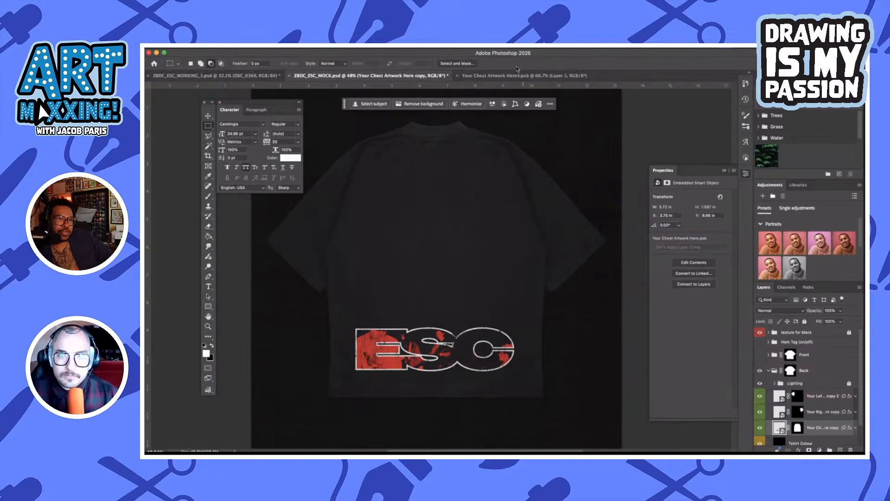
Nudge the ESC logo slightly right to center it in the back artwork, save and close the smart object
{"action": "left_click", "coordinate": [518, 75]}
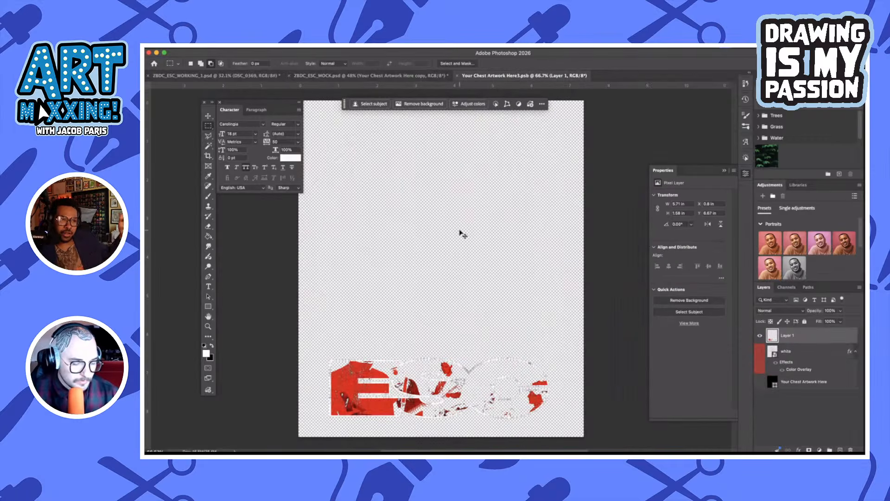
{"action": "key", "text": "ctrl+t"}
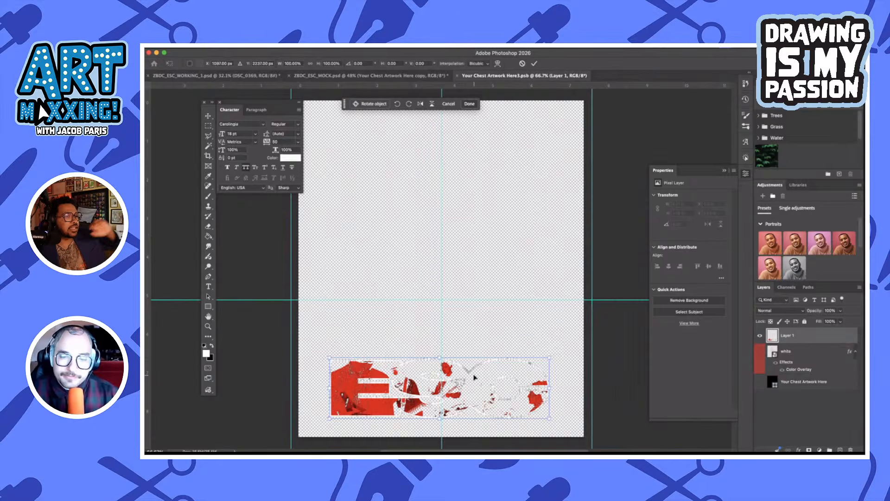
{"action": "left_click_drag", "start_coordinate": [474, 377], "coordinate": [478, 375]}
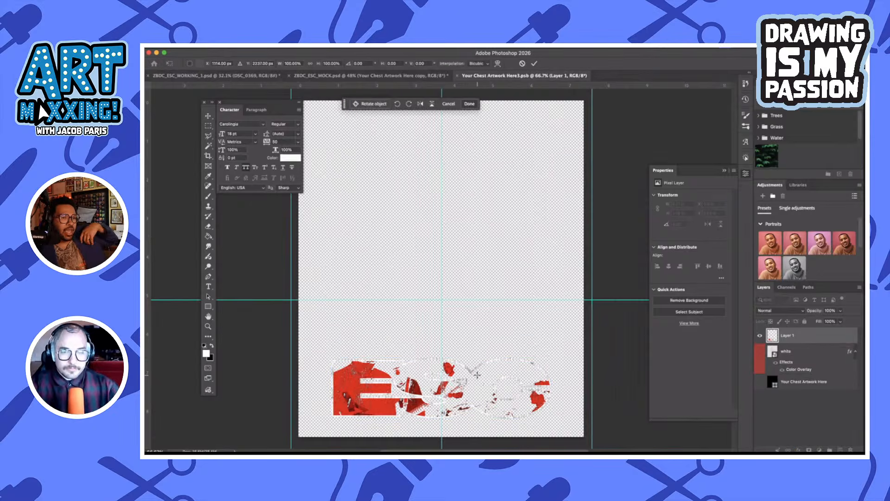
{"action": "key", "text": "Return"}
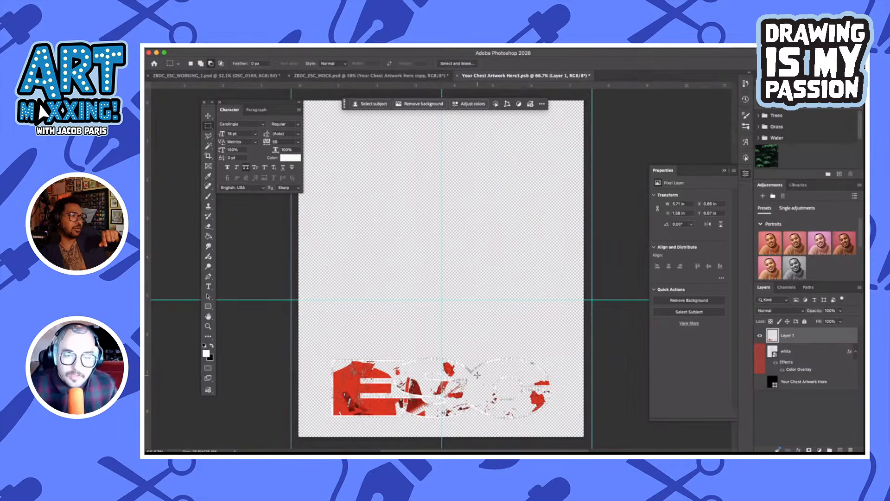
{"action": "key", "text": "ctrl+s"}
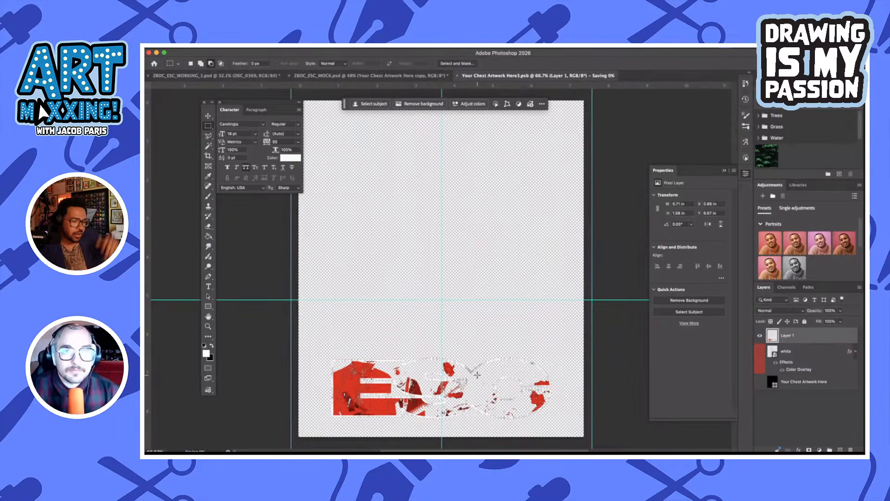
{"action": "left_click", "coordinate": [457, 75]}
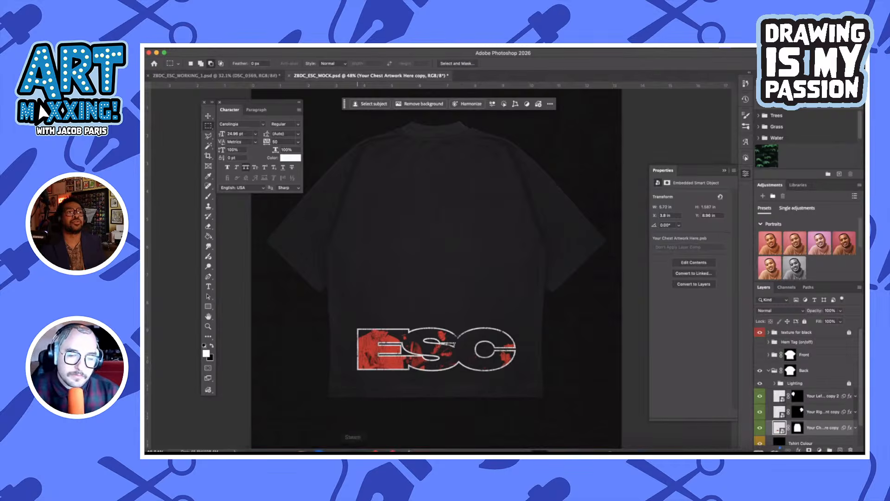
Switch to Illustrator and draw a closed, slanted four-sided shape below the white ESC wordmarks with the Pen tool
{"action": "mouse_move", "coordinate": [406, 446]}
{"action": "left_click", "coordinate": [506, 442]}
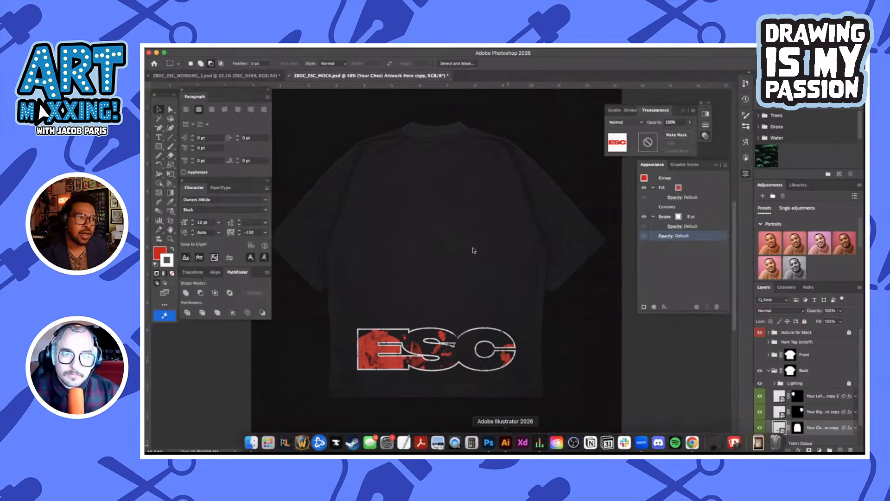
{"action": "scroll", "coordinate": [474, 250], "scroll_direction": "down", "scroll_amount": 5}
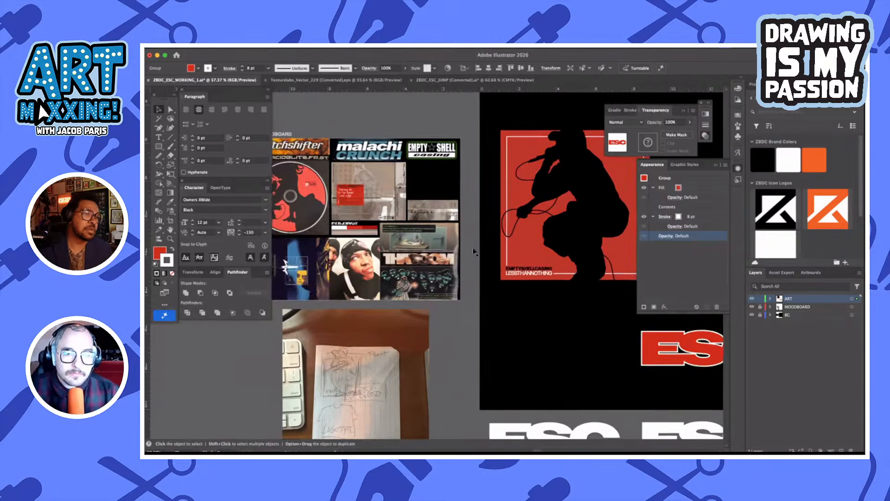
{"action": "scroll", "coordinate": [465, 214], "scroll_direction": "down", "scroll_amount": 3}
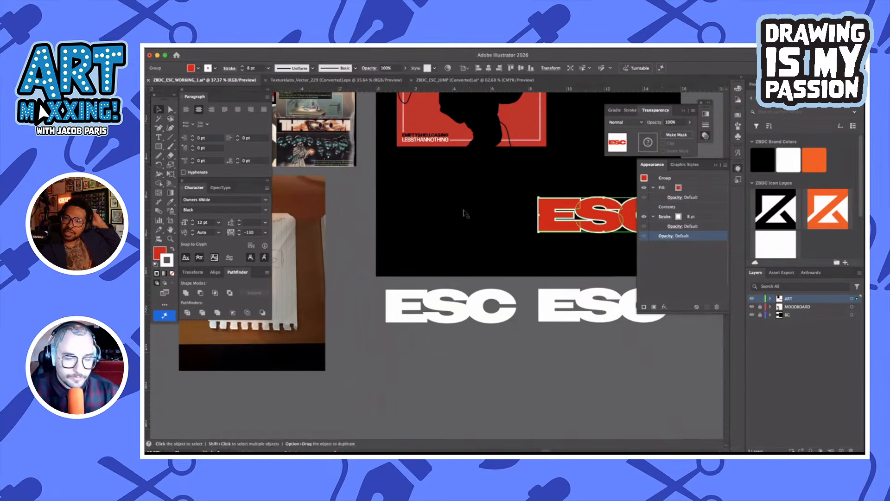
{"action": "key", "text": "p"}
{"action": "left_click", "coordinate": [404, 383]}
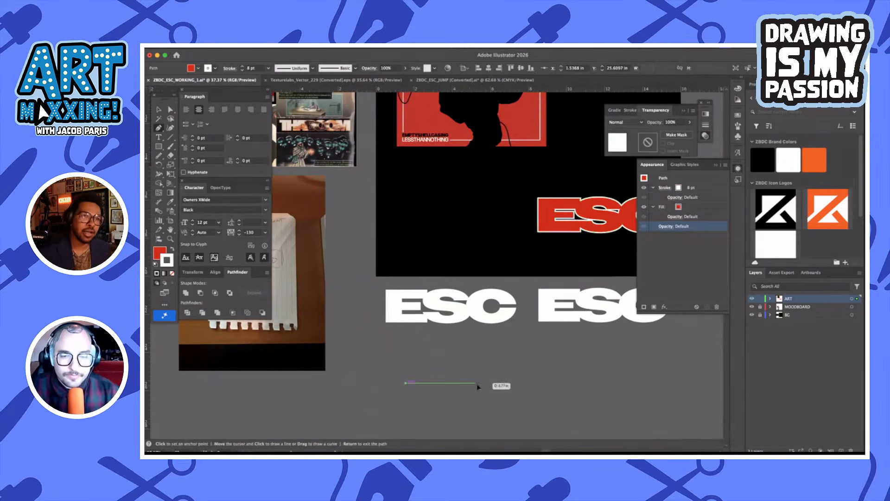
{"action": "left_click", "coordinate": [477, 383]}
{"action": "left_click", "coordinate": [462, 360]}
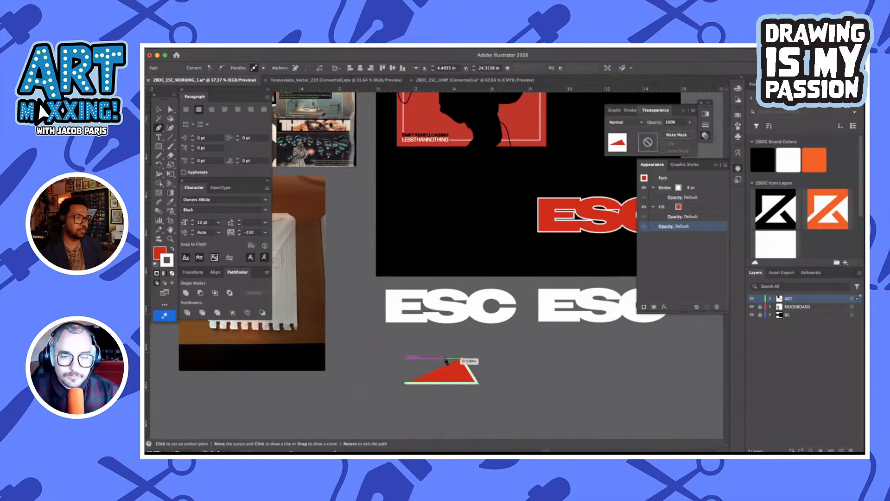
{"action": "left_click", "coordinate": [445, 359]}
{"action": "left_click", "coordinate": [406, 384]}
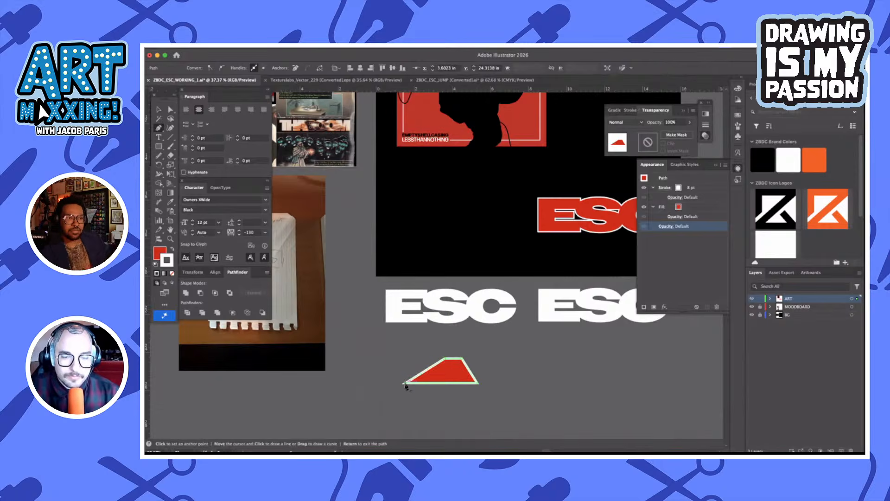
{"action": "key", "text": "v"}
{"action": "left_click", "coordinate": [461, 430]}
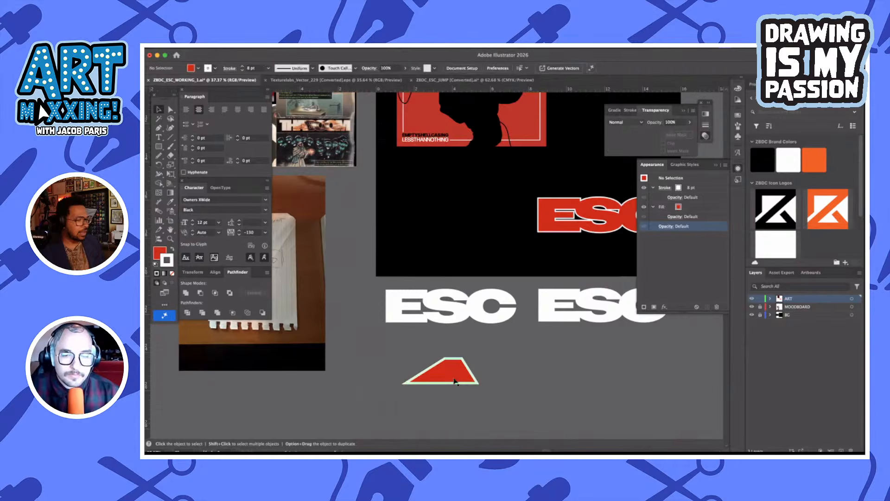
Unlock the MOODBOARD layer and move the atom icon next to the red four-sided shape
{"action": "left_click", "coordinate": [455, 379]}
{"action": "scroll", "coordinate": [429, 336], "scroll_direction": "down", "scroll_amount": 5}
{"action": "left_click_drag", "start_coordinate": [304, 164], "coordinate": [344, 183]}
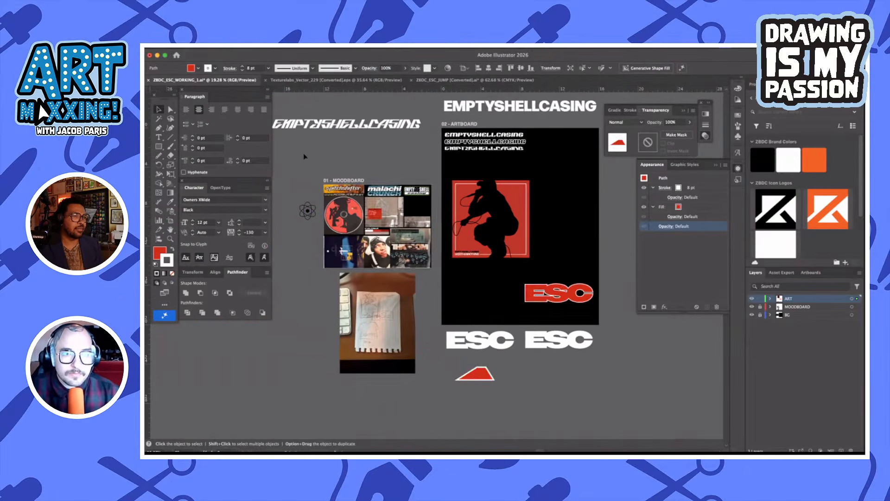
{"action": "left_click", "coordinate": [337, 308]}
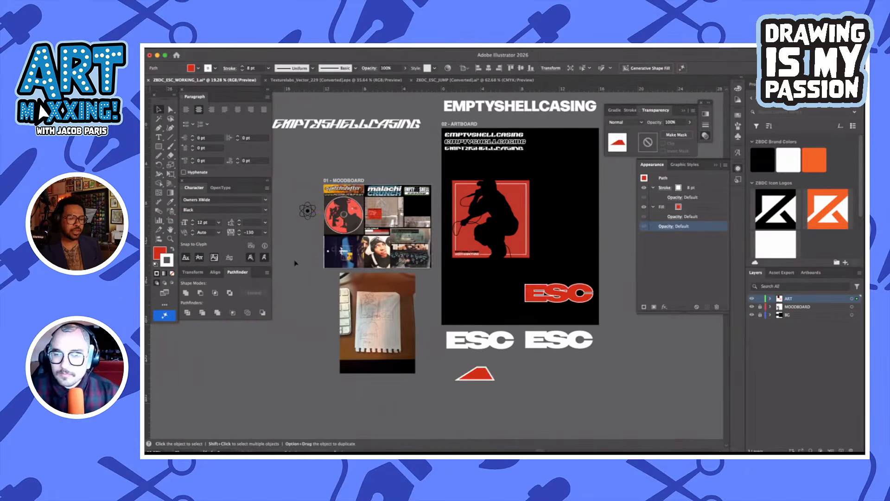
{"action": "left_click", "coordinate": [760, 306]}
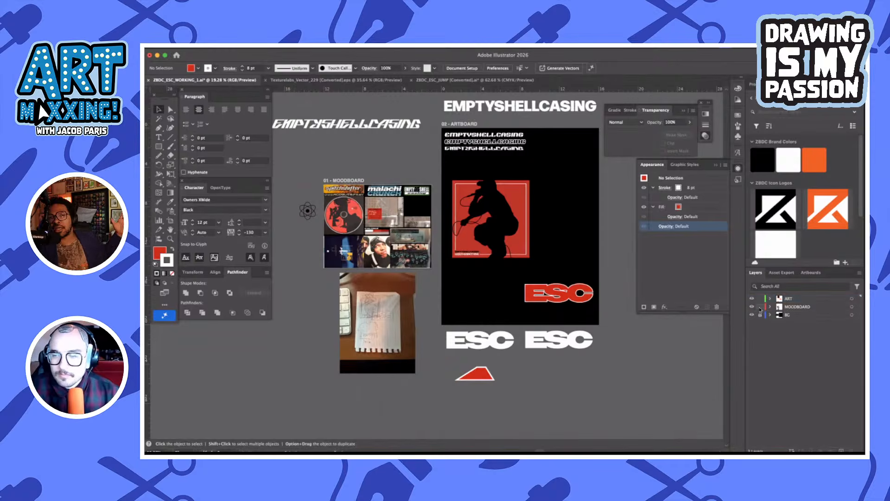
{"action": "left_click_drag", "start_coordinate": [307, 211], "coordinate": [506, 373]}
{"action": "scroll", "coordinate": [503, 372], "scroll_direction": "up", "scroll_amount": 3}
{"action": "scroll", "coordinate": [503, 372], "scroll_direction": "up", "scroll_amount": 1}
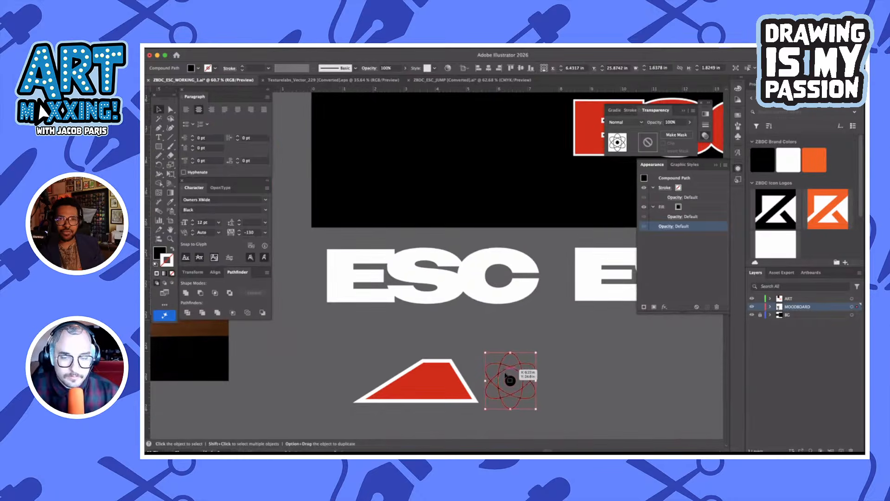
Give the atom icon the four-sided shape's red fill and white stroke, and enlarge it proportionally to about 2.62 by 2.92 in
{"action": "key", "text": "i"}
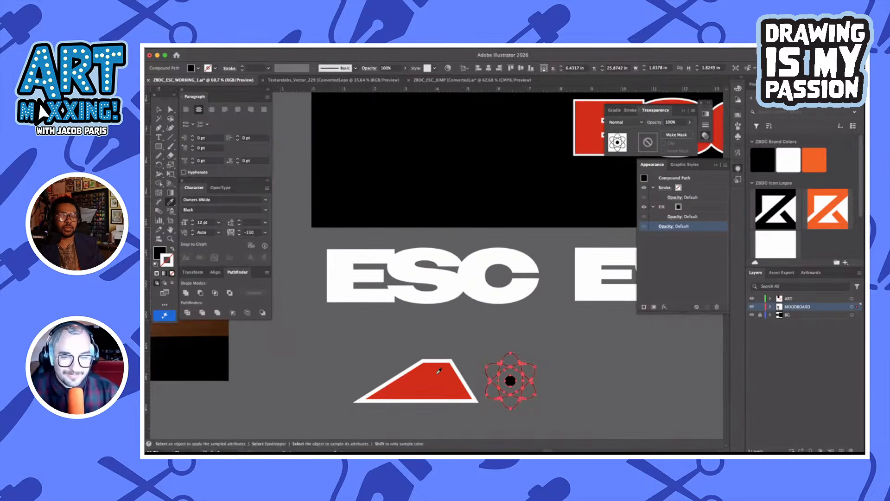
{"action": "left_click", "coordinate": [428, 369]}
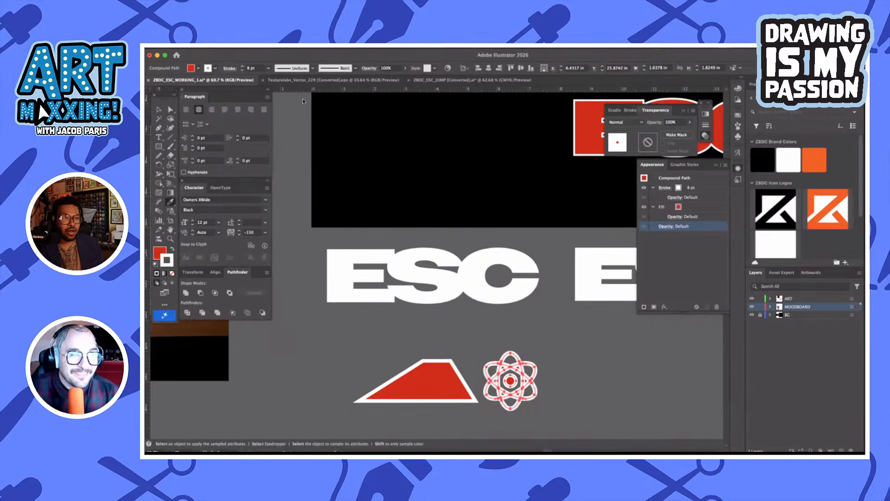
{"action": "key", "text": "v"}
{"action": "left_click_drag", "start_coordinate": [511, 351], "coordinate": [511, 319]}
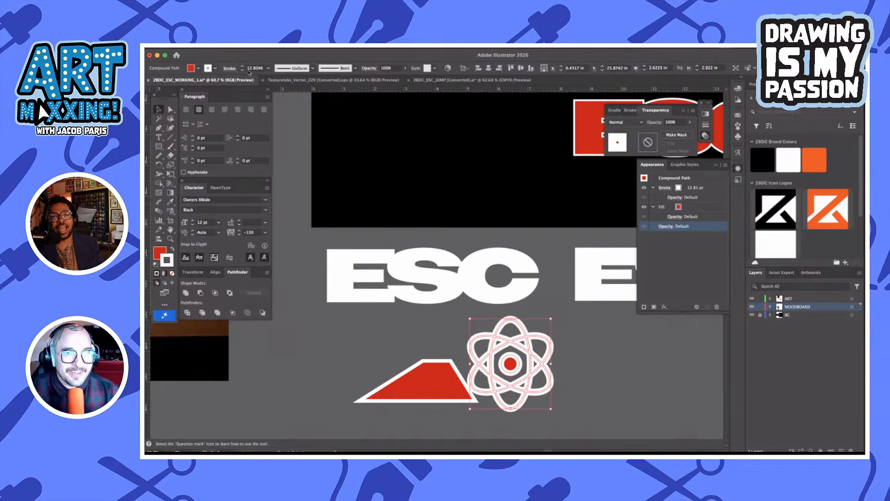
Replace the atom icon's heavy outline with a 2 pt white stroke aligned to the outside
{"action": "key", "text": "slash"}
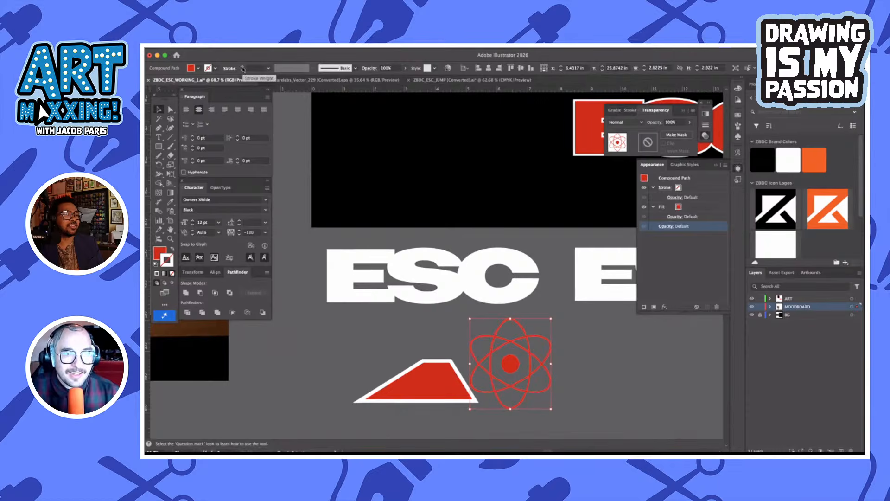
{"action": "left_click", "coordinate": [243, 68]}
{"action": "left_click", "coordinate": [243, 66]}
{"action": "left_click", "coordinate": [242, 67]}
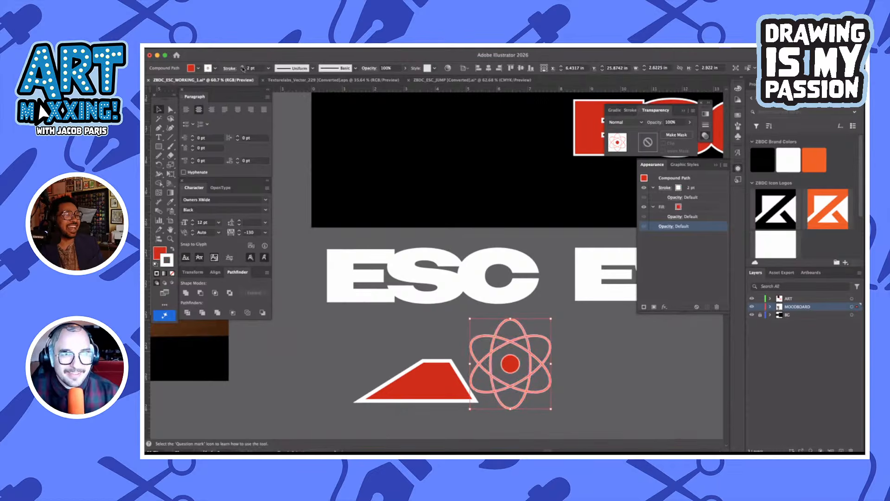
{"action": "left_click", "coordinate": [228, 69]}
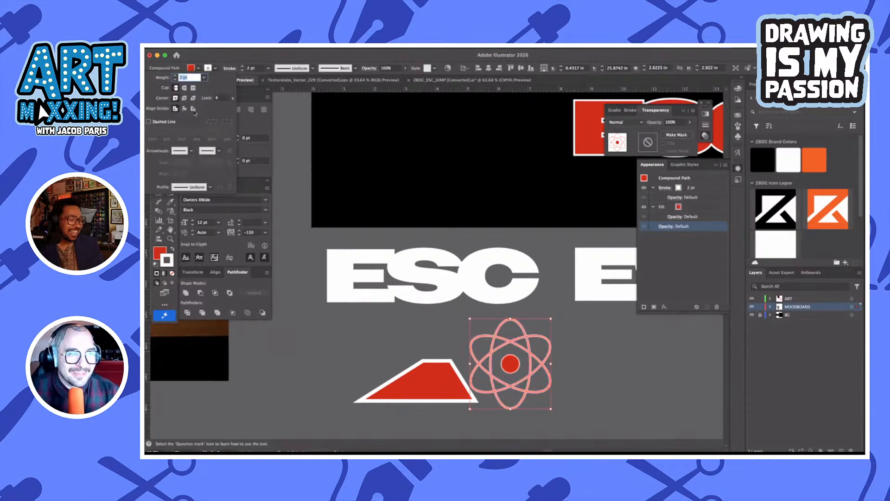
{"action": "left_click", "coordinate": [193, 108]}
{"action": "left_click", "coordinate": [620, 377]}
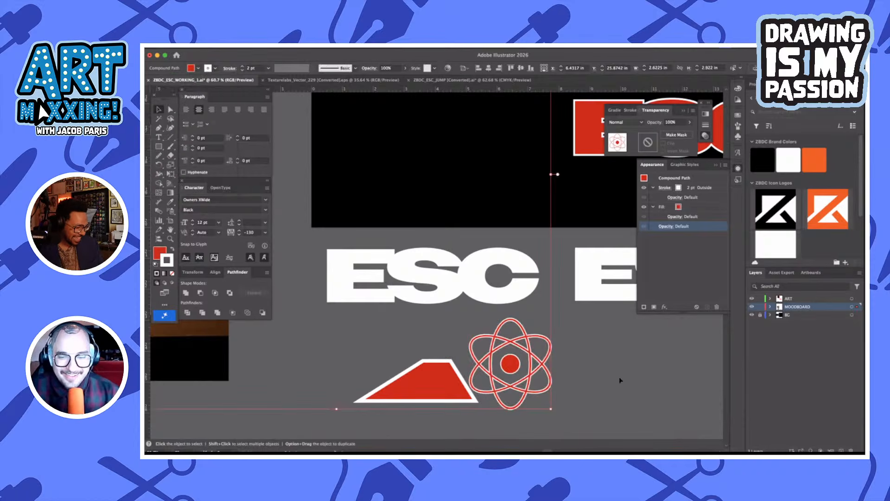
Copy the atom's 2 pt outside white stroke to the four-sided shape and remove the shape's fill
{"action": "left_click", "coordinate": [410, 385]}
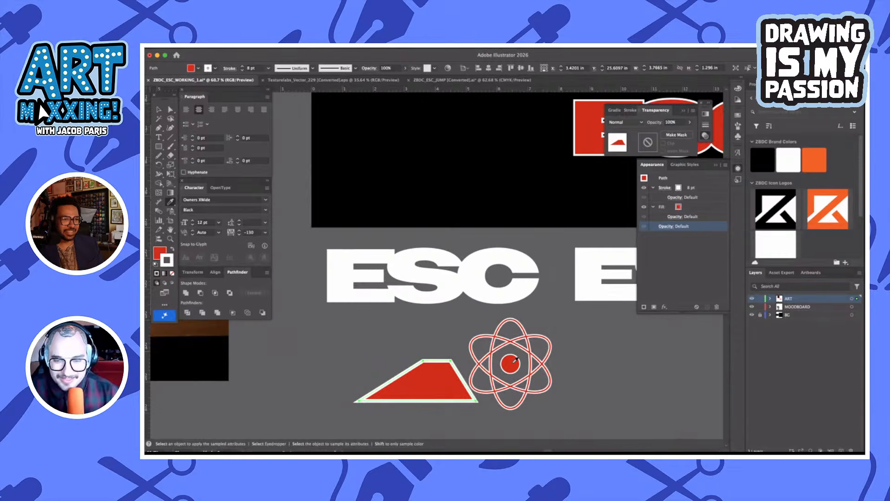
{"action": "left_click", "coordinate": [516, 358]}
{"action": "key", "text": "v"}
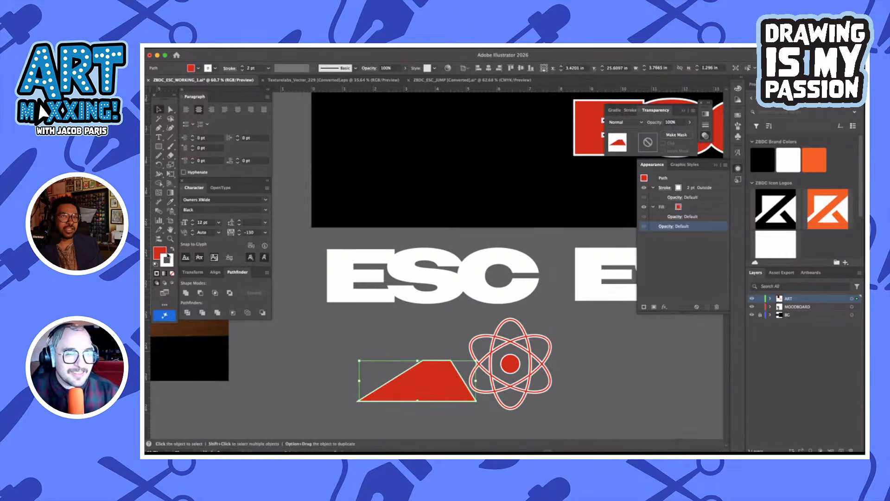
{"action": "left_click", "coordinate": [157, 252]}
{"action": "left_click", "coordinate": [172, 274]}
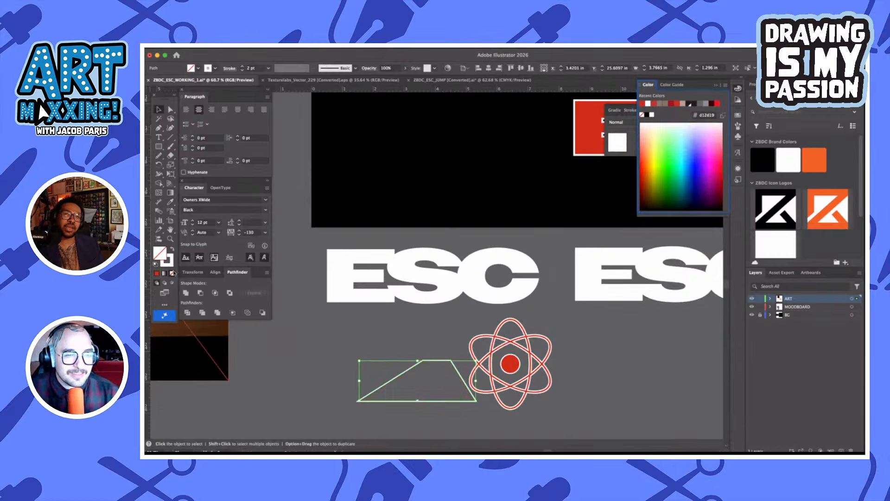
{"action": "left_click", "coordinate": [172, 249]}
{"action": "key", "text": "shift+x"}
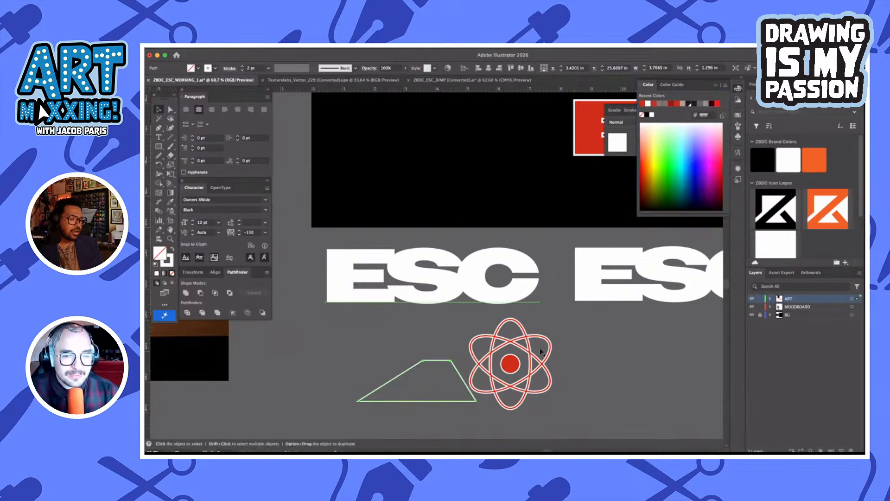
Center the four-sided outline and the atom icon on each other horizontally and vertically
{"action": "left_click", "coordinate": [596, 354]}
{"action": "left_click_drag", "start_coordinate": [376, 339], "coordinate": [522, 400]}
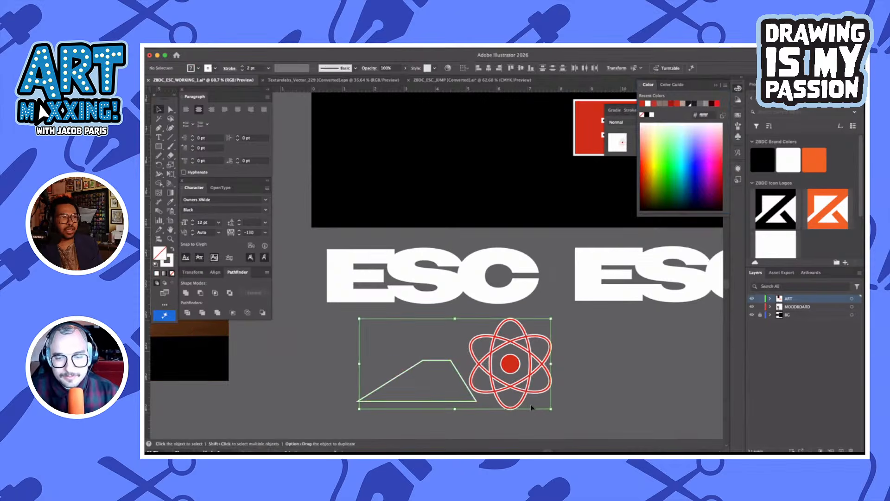
{"action": "left_click", "coordinate": [489, 68]}
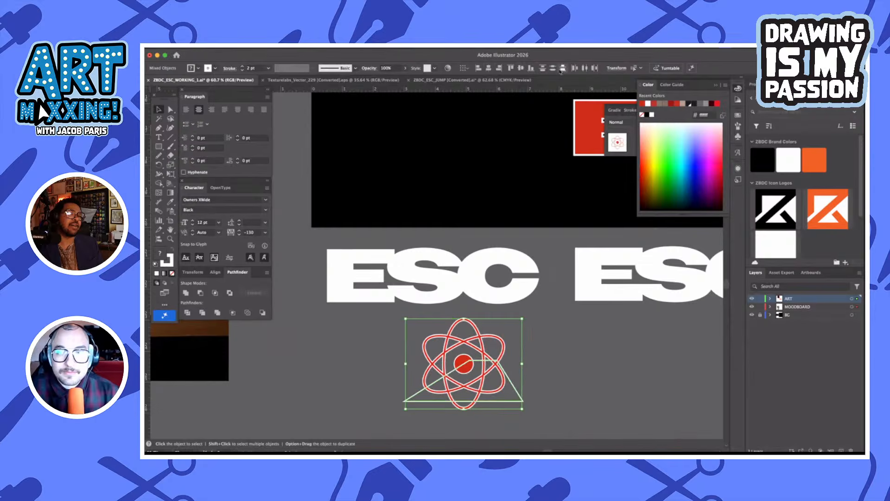
{"action": "left_click", "coordinate": [523, 68]}
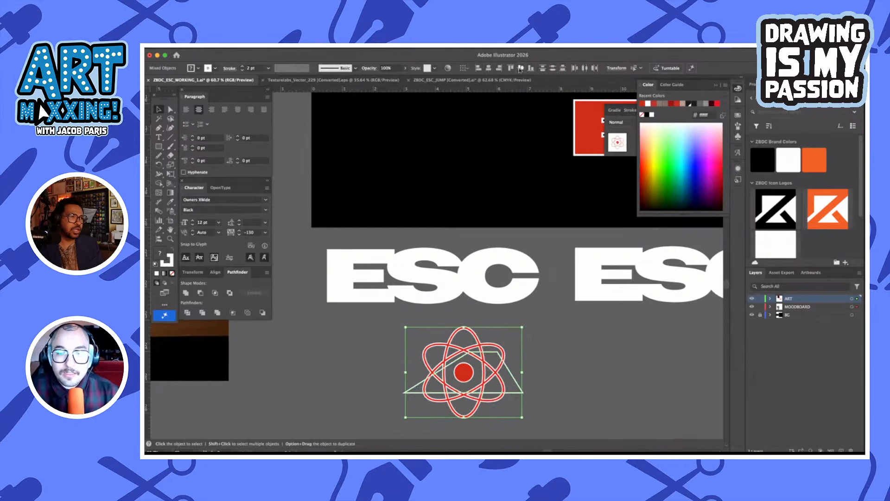
{"action": "left_click", "coordinate": [562, 399]}
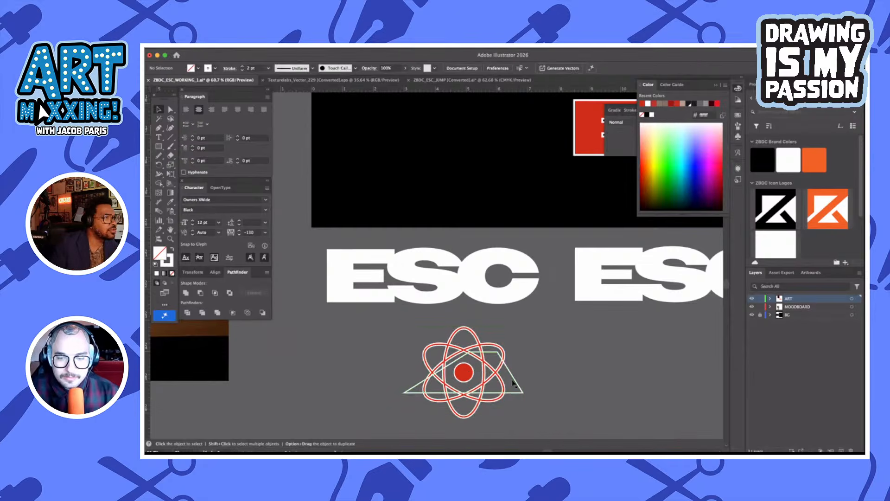
Shift the four-sided outline left, pull its lower-left corner inward to form a trapezoid, and shrink it around the atom's nucleus
{"action": "mouse_move", "coordinate": [512, 374]}
{"action": "left_mouse_down"}
{"action": "mouse_move", "coordinate": [434, 372]}
{"action": "mouse_move", "coordinate": [501, 371]}
{"action": "mouse_move", "coordinate": [502, 380]}
{"action": "left_mouse_up"}
{"action": "key", "text": "a"}
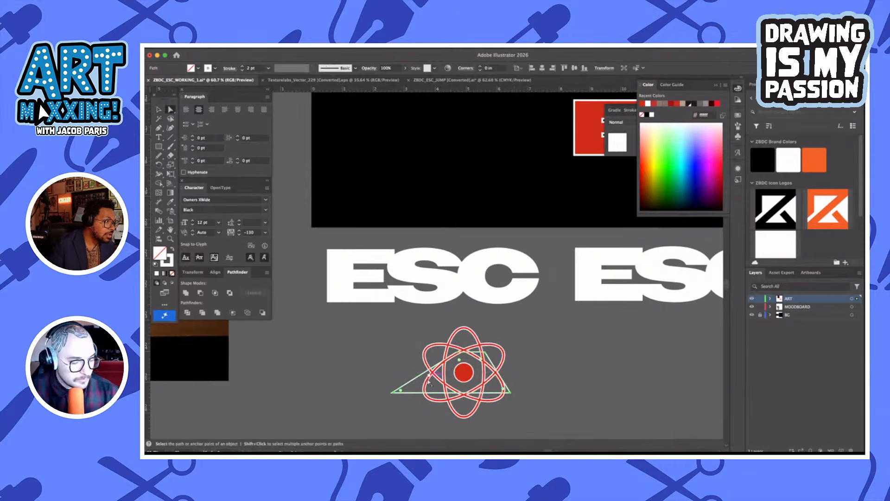
{"action": "left_click_drag", "start_coordinate": [393, 392], "coordinate": [428, 394]}
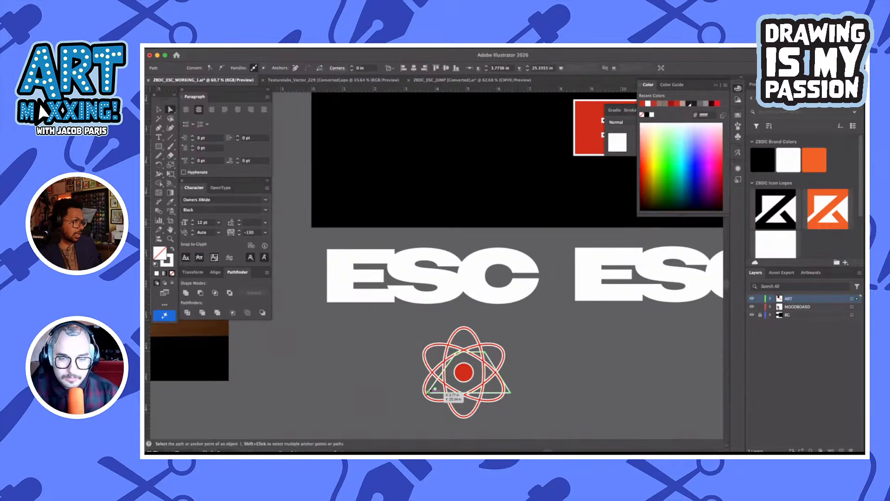
{"action": "key", "text": "v"}
{"action": "scroll", "coordinate": [428, 393], "scroll_direction": "up", "scroll_amount": 5}
{"action": "scroll", "coordinate": [428, 393], "scroll_direction": "down", "scroll_amount": 1}
{"action": "scroll", "coordinate": [428, 393], "scroll_direction": "right", "scroll_amount": 1}
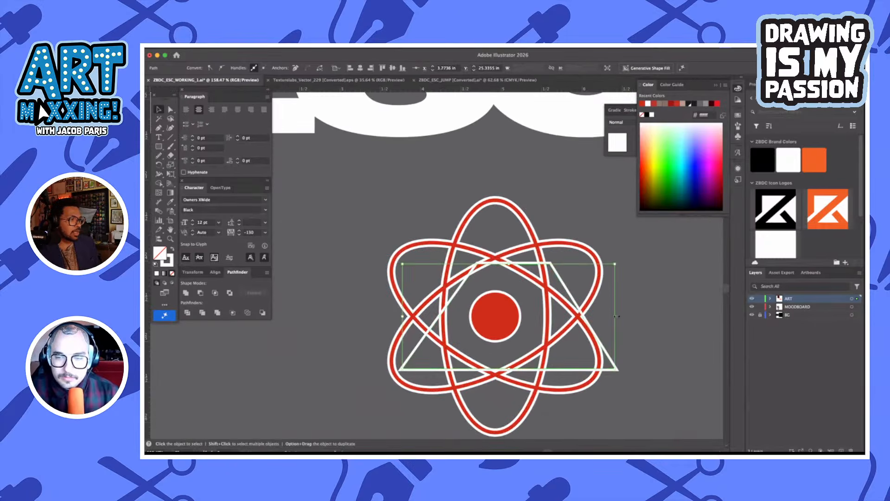
{"action": "left_click_drag", "start_coordinate": [616, 316], "coordinate": [510, 321]}
{"action": "scroll", "coordinate": [510, 320], "scroll_direction": "up", "scroll_amount": 3}
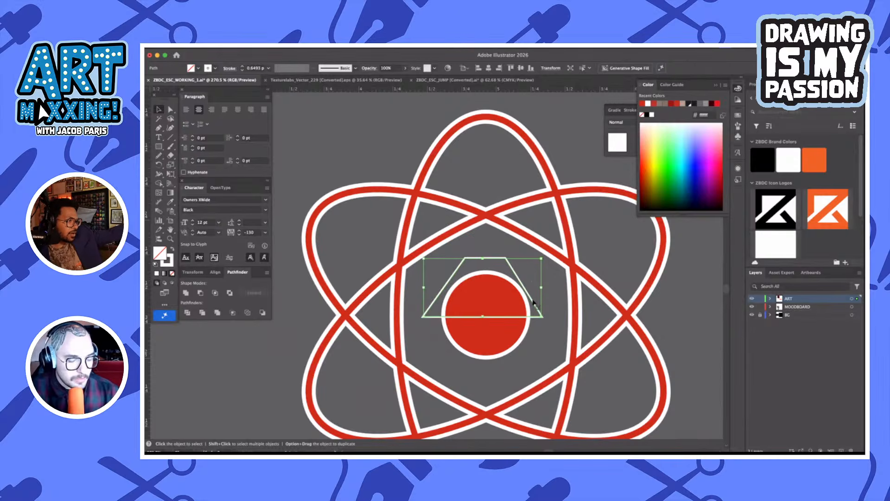
Draw an unfilled rectangle about 1.02 by 0.43 in beside the atom, below the ESC wordmark, and start Free Transform on it
{"action": "scroll", "coordinate": [532, 302], "scroll_direction": "down", "scroll_amount": 3}
{"action": "key", "text": "m"}
{"action": "left_click_drag", "start_coordinate": [334, 223], "coordinate": [384, 223]}
{"action": "key", "text": "a"}
{"action": "key", "text": "e"}
{"action": "key", "text": "super+z"}
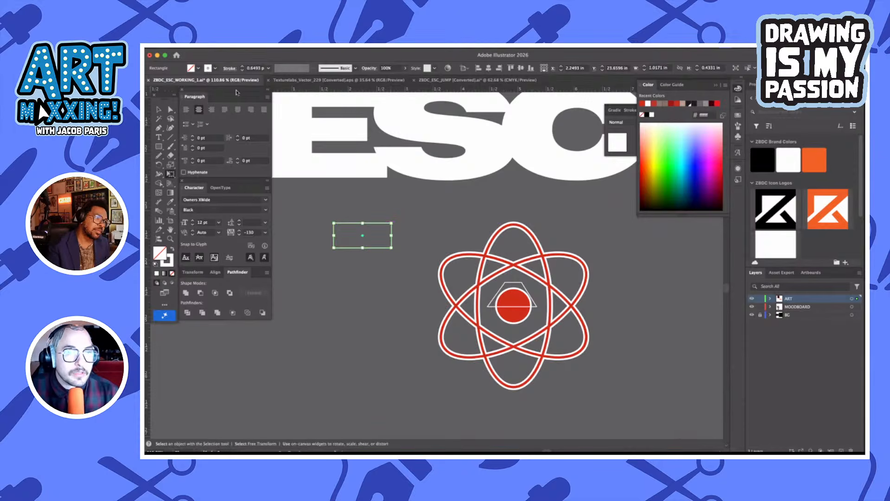
Uncover the Free Transform options and use Perspective Distort to narrow the rectangle's top edge into a symmetrical trapezoid
{"action": "left_click_drag", "start_coordinate": [242, 96], "coordinate": [246, 154]}
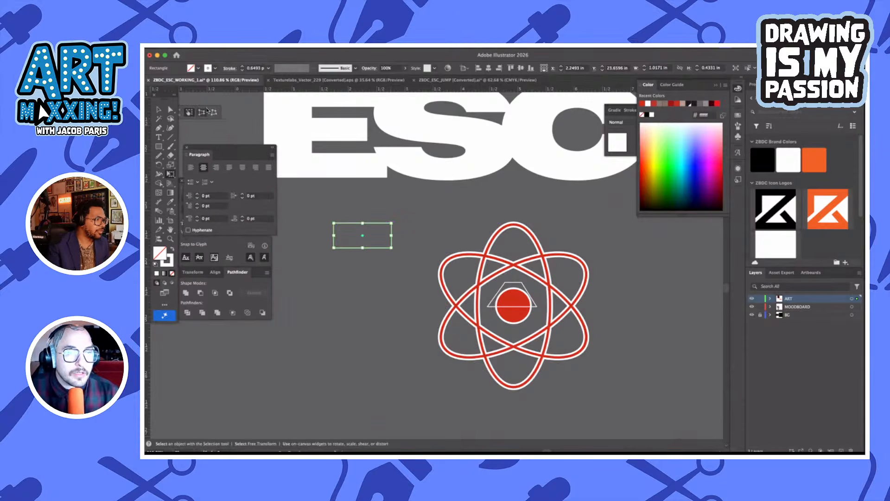
{"action": "left_click_drag", "start_coordinate": [194, 111], "coordinate": [367, 183]}
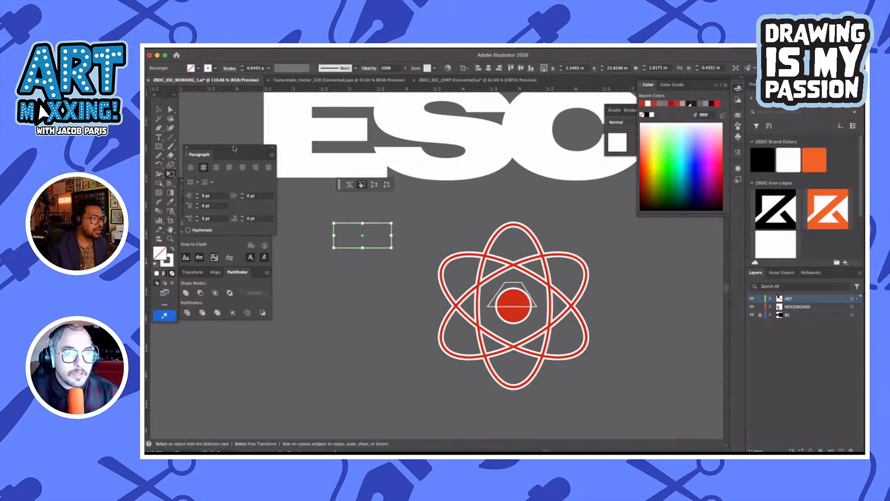
{"action": "left_click_drag", "start_coordinate": [234, 149], "coordinate": [230, 126]}
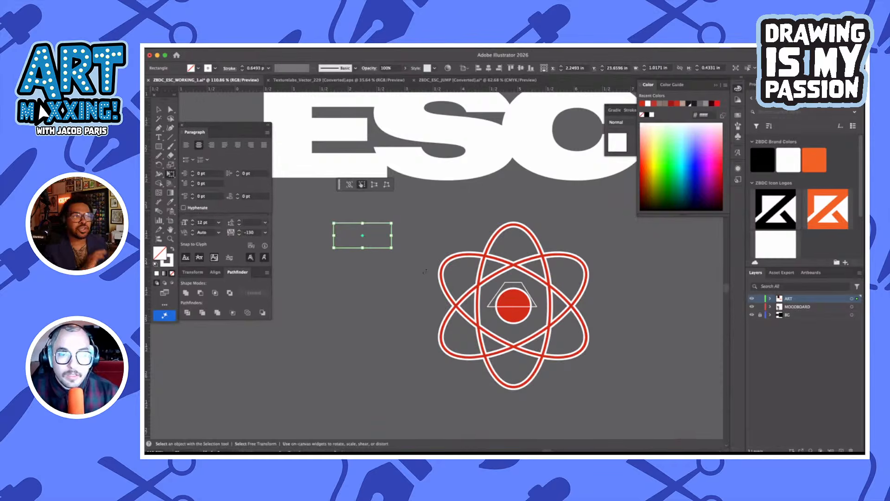
{"action": "left_click", "coordinate": [374, 184]}
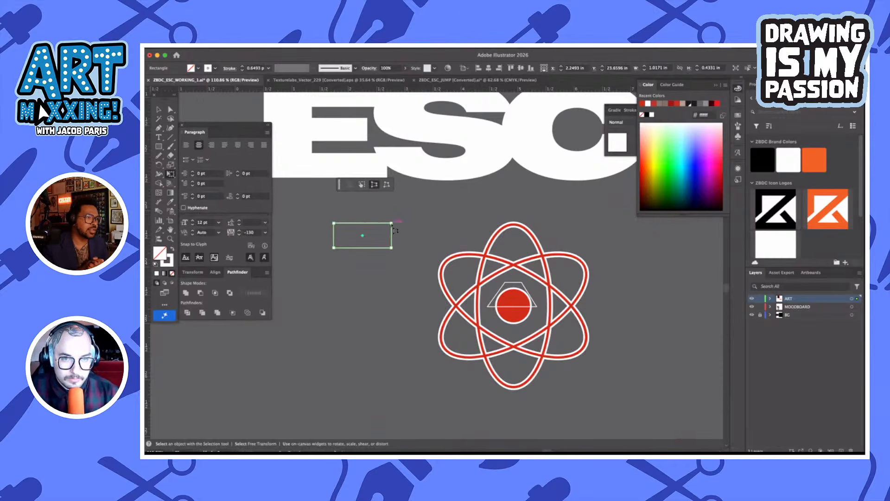
{"action": "left_click_drag", "start_coordinate": [394, 229], "coordinate": [377, 230]}
{"action": "key", "text": "v"}
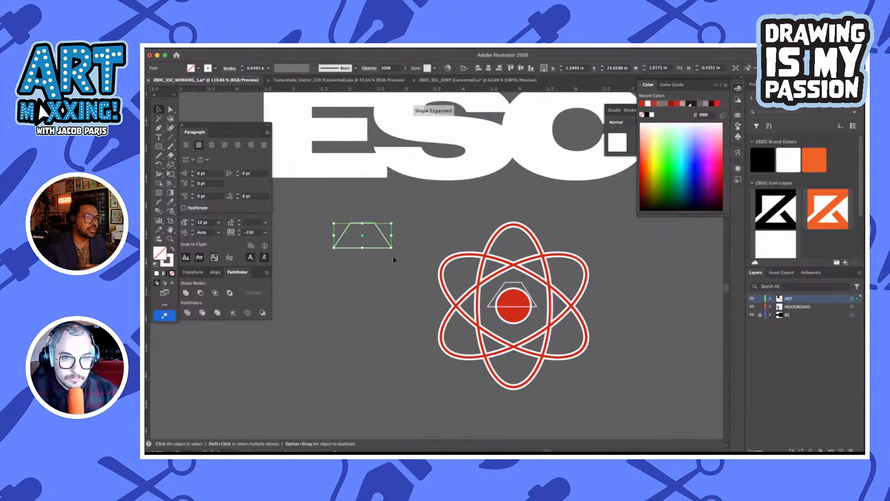
Create a vertically mirrored copy of the trapezoid and place it just beneath the original, leaving a narrow gap
{"action": "left_click_drag", "start_coordinate": [389, 242], "coordinate": [297, 295]}
{"action": "left_click", "coordinate": [384, 321]}
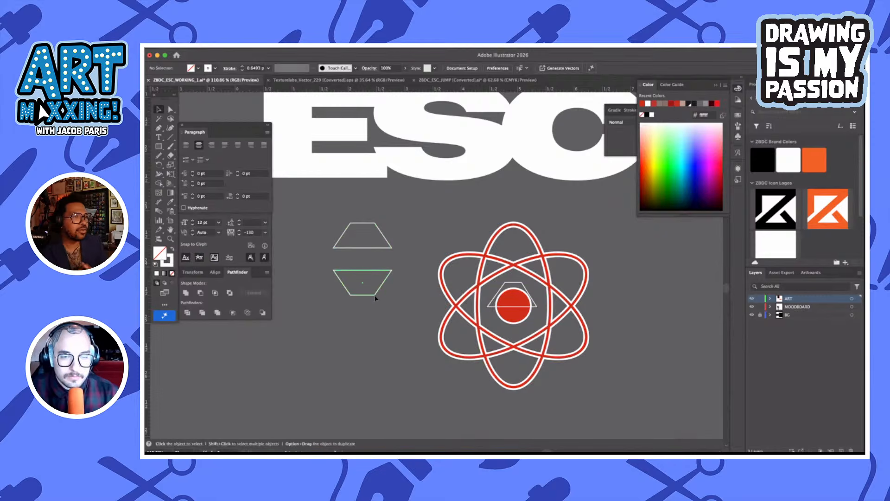
{"action": "left_click_drag", "start_coordinate": [375, 298], "coordinate": [342, 218]}
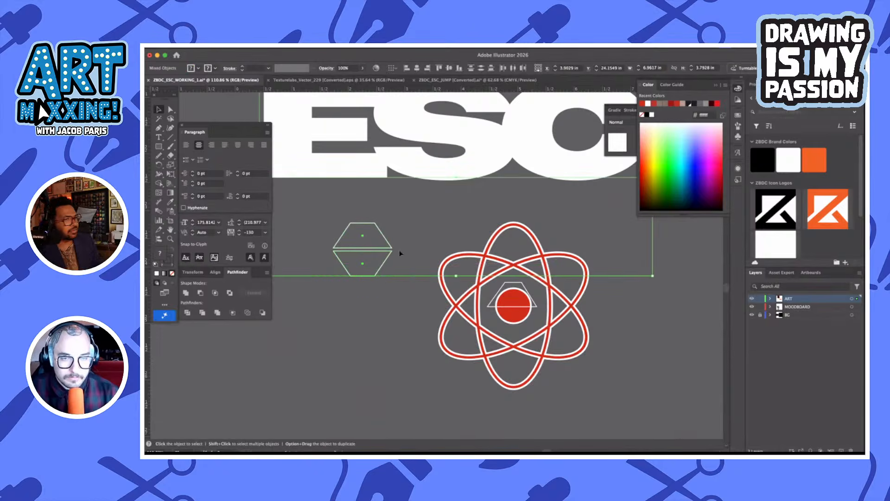
Group the two mirrored trapezoids and move the group slightly down and right, closer to the atom
{"action": "left_click", "coordinate": [398, 294]}
{"action": "key", "text": "a"}
{"action": "left_click_drag", "start_coordinate": [320, 212], "coordinate": [372, 263]}
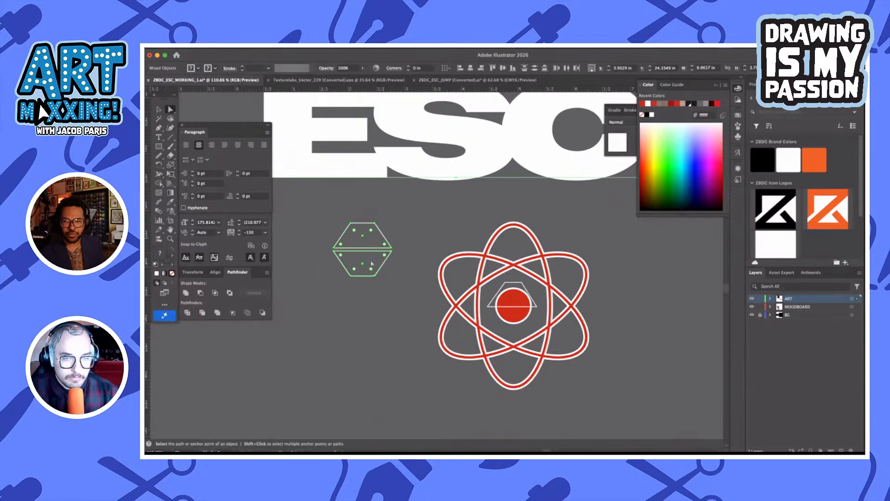
{"action": "left_click", "coordinate": [454, 167], "text": "shift"}
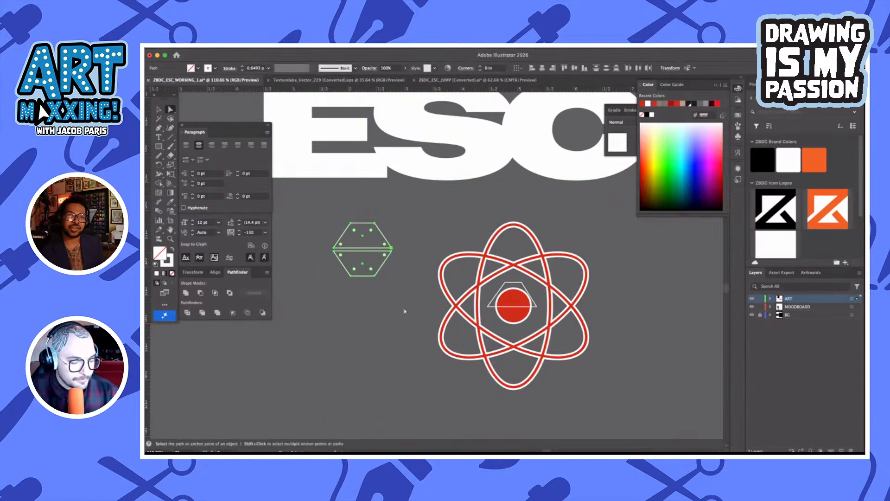
{"action": "key", "text": "ctrl+g"}
{"action": "key", "text": "v"}
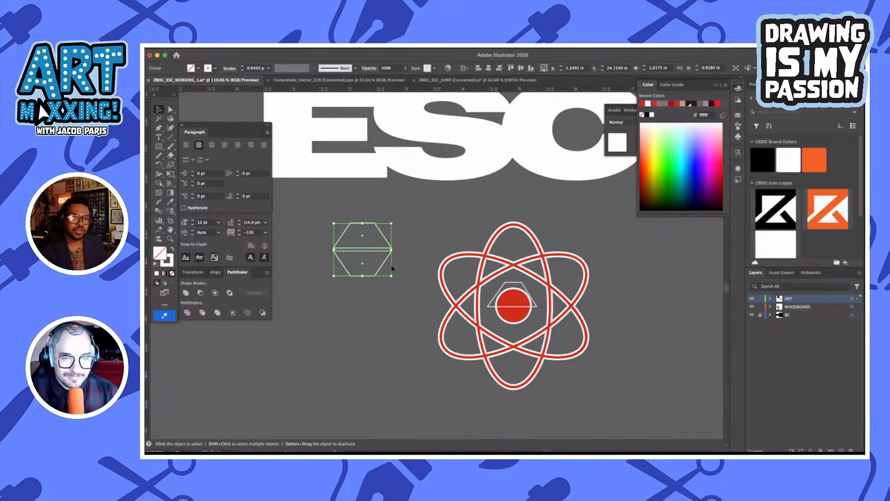
{"action": "left_click_drag", "start_coordinate": [385, 265], "coordinate": [405, 295]}
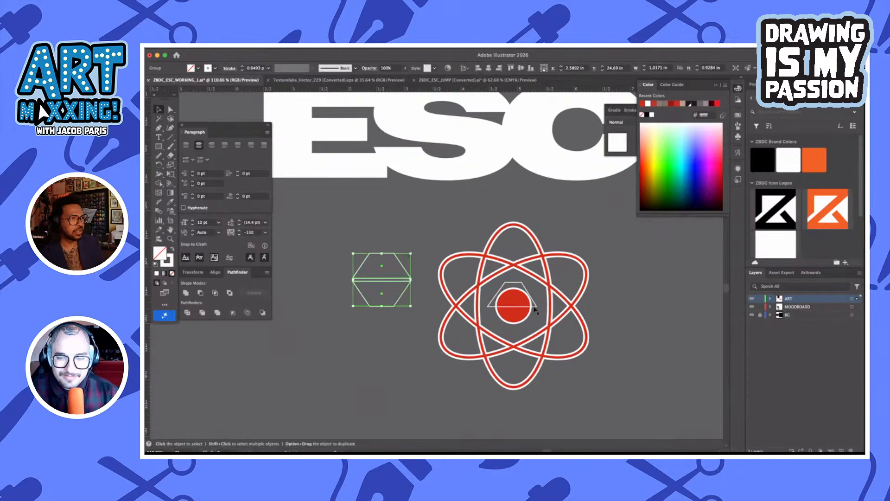
Move the small trapezoid out of the atom to below the mirrored pair, and delete the atom's red center circle
{"action": "left_click_drag", "start_coordinate": [384, 333], "coordinate": [377, 356]}
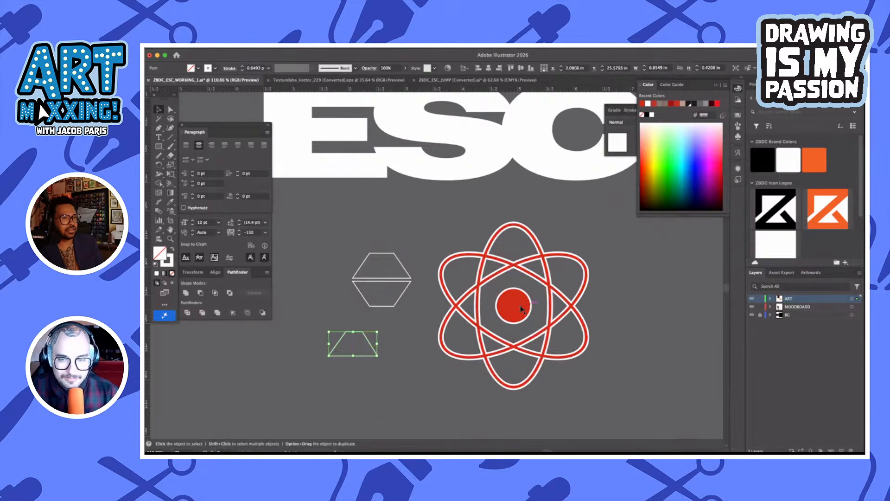
{"action": "key", "text": "a"}
{"action": "left_click", "coordinate": [520, 310]}
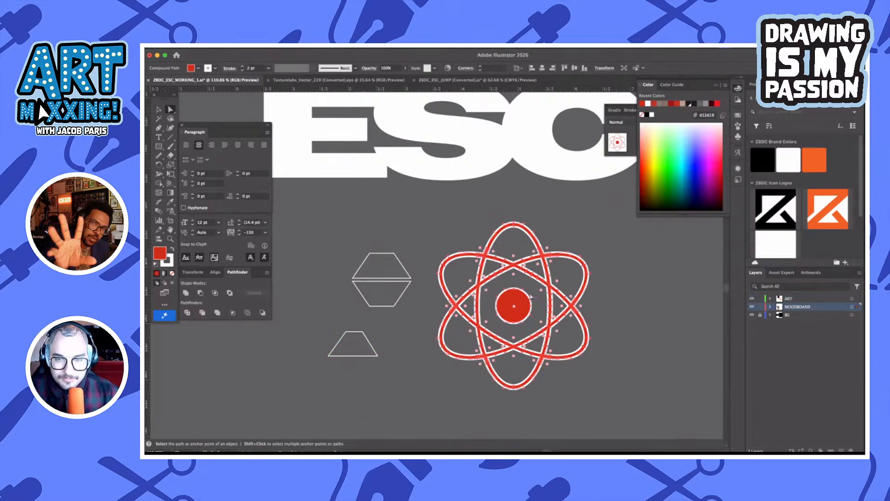
{"action": "left_click", "coordinate": [532, 297]}
{"action": "left_click", "coordinate": [522, 304]}
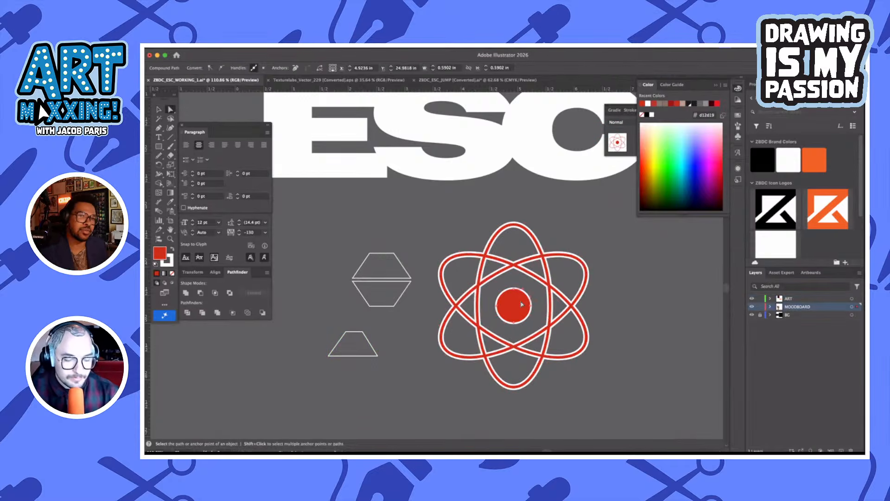
{"action": "key", "text": "Delete"}
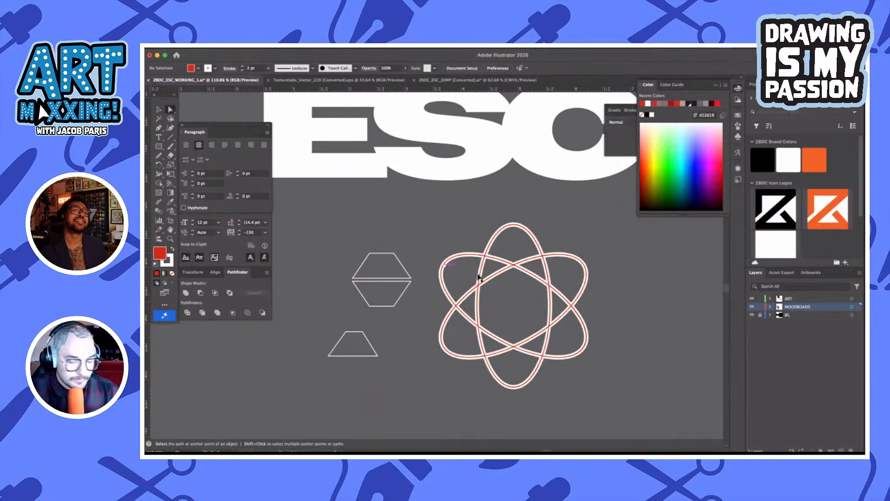
Align the 2 pt white stroke of the atom shape to the outside of its path
{"action": "left_click", "coordinate": [479, 278]}
{"action": "key", "text": "v"}
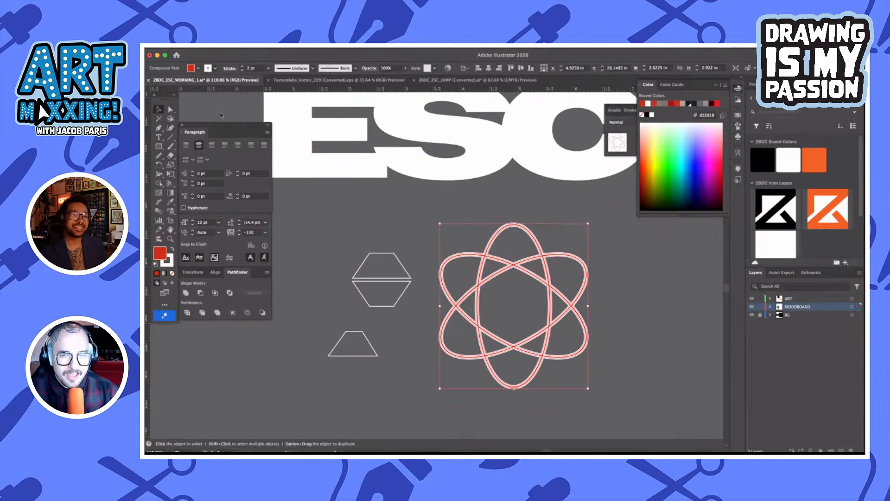
{"action": "left_click", "coordinate": [231, 67]}
{"action": "left_click", "coordinate": [194, 109]}
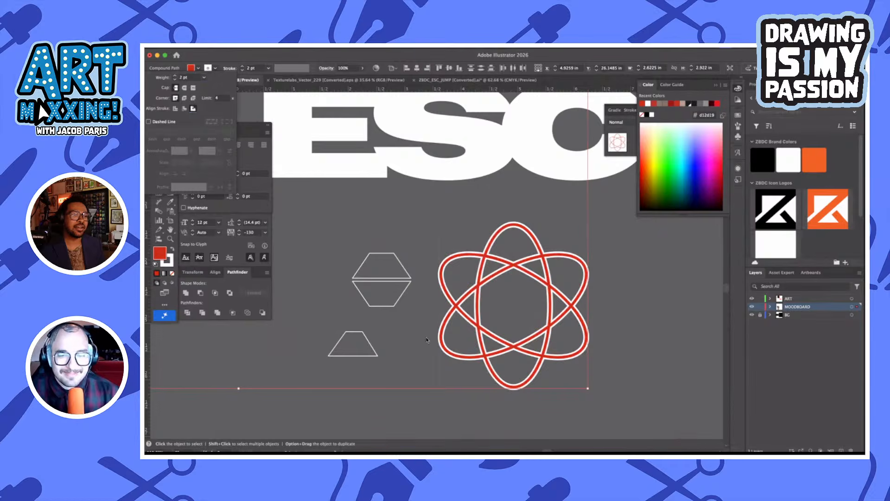
Apply the atom's red fill and 2 pt white stroke to the mirrored trapezoid group with the Eyedropper
{"action": "left_click", "coordinate": [422, 279]}
{"action": "left_click", "coordinate": [403, 291]}
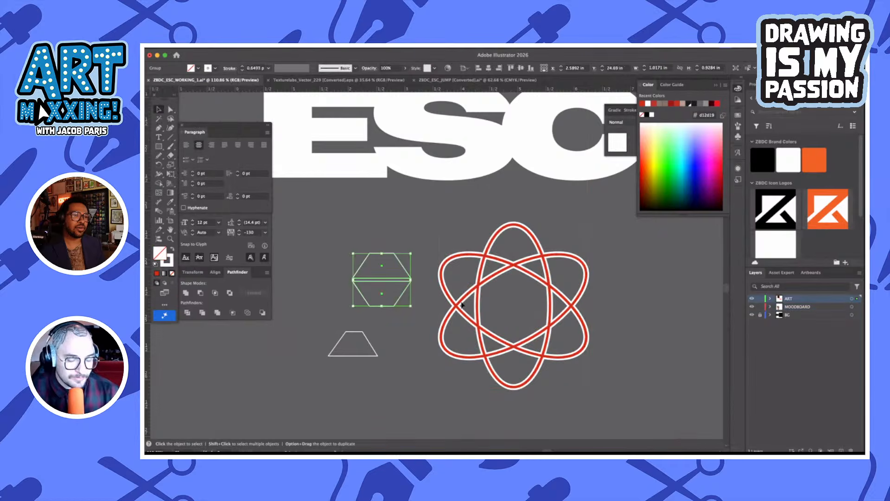
{"action": "key", "text": "i"}
{"action": "left_click", "coordinate": [479, 286]}
{"action": "key", "text": "v"}
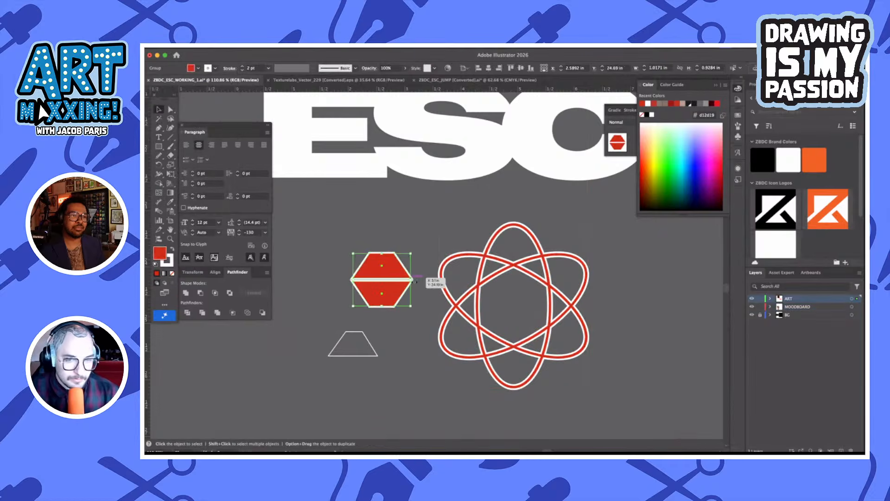
Move the mirrored trapezoid group into the exact centre of the atom and deselect it
{"action": "left_click_drag", "start_coordinate": [386, 293], "coordinate": [516, 317]}
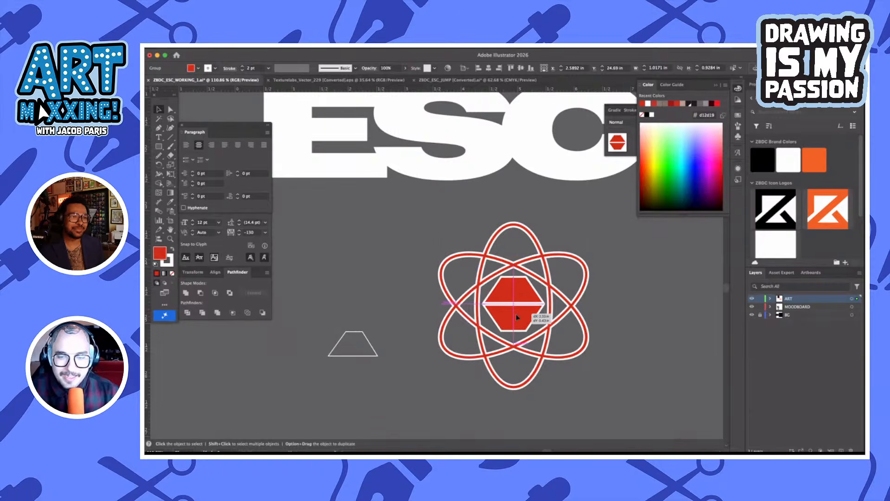
{"action": "left_click_drag", "start_coordinate": [518, 317], "coordinate": [483, 317]}
{"action": "scroll", "coordinate": [589, 312], "scroll_direction": "up", "scroll_amount": 5}
{"action": "scroll", "coordinate": [534, 313], "scroll_direction": "left", "scroll_amount": 2}
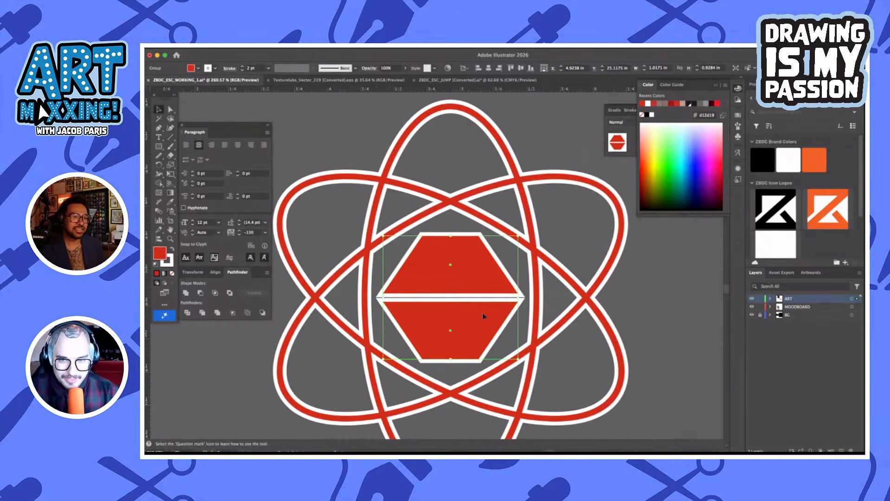
{"action": "key", "text": "super+shift+a"}
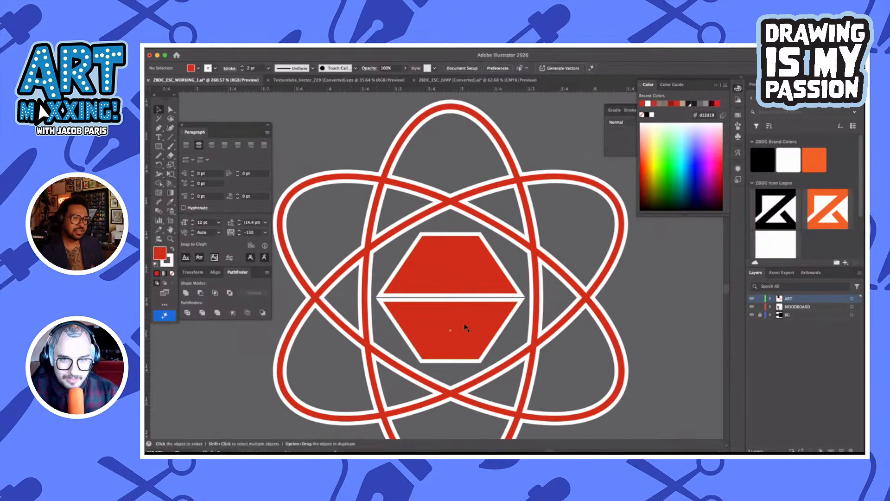
{"action": "left_click", "coordinate": [463, 322]}
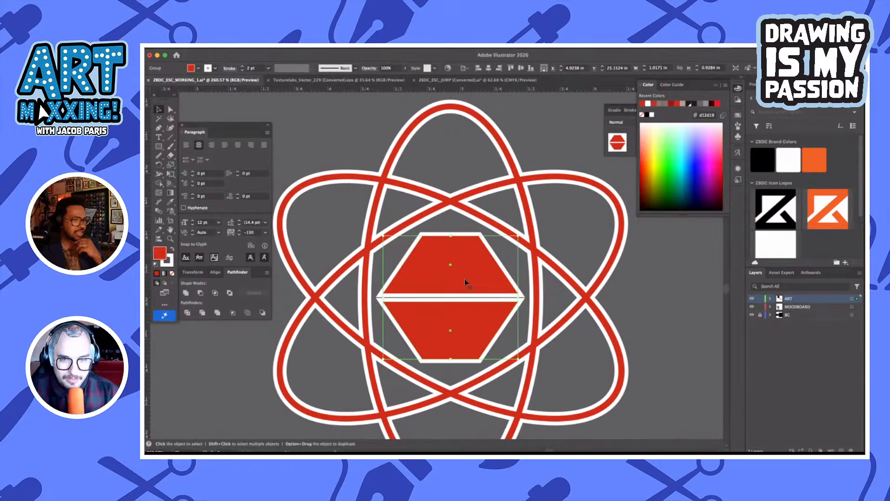
{"action": "left_click", "coordinate": [655, 275]}
{"action": "scroll", "coordinate": [655, 277], "scroll_direction": "down", "scroll_amount": 5}
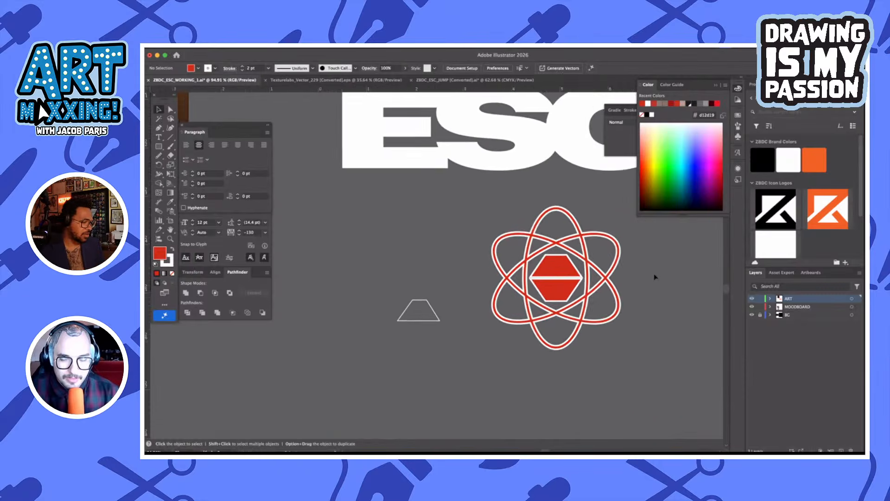
Copy the atom together with its trapezoid centre and switch to ZBDC_ESC_WORKING_1.psd in Photoshop
{"action": "scroll", "coordinate": [655, 276], "scroll_direction": "right", "scroll_amount": 1}
{"action": "left_click_drag", "start_coordinate": [454, 344], "coordinate": [569, 396]}
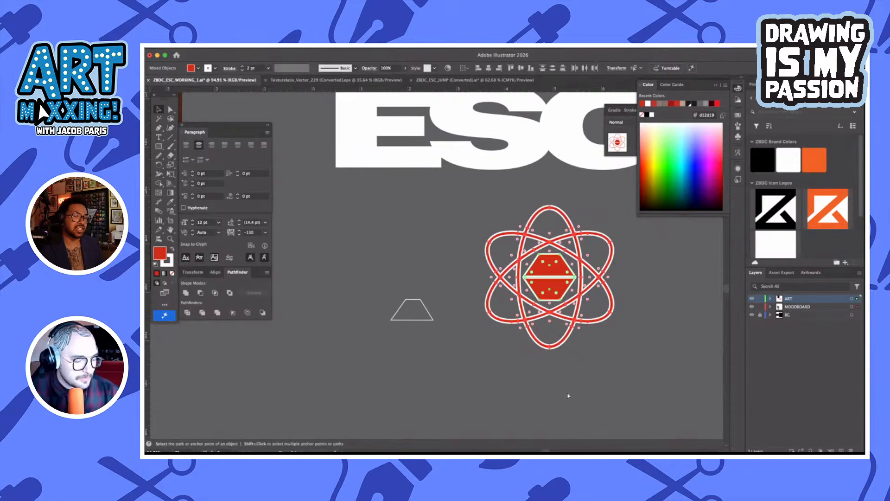
{"action": "key", "text": "v"}
{"action": "key", "text": "Tab"}
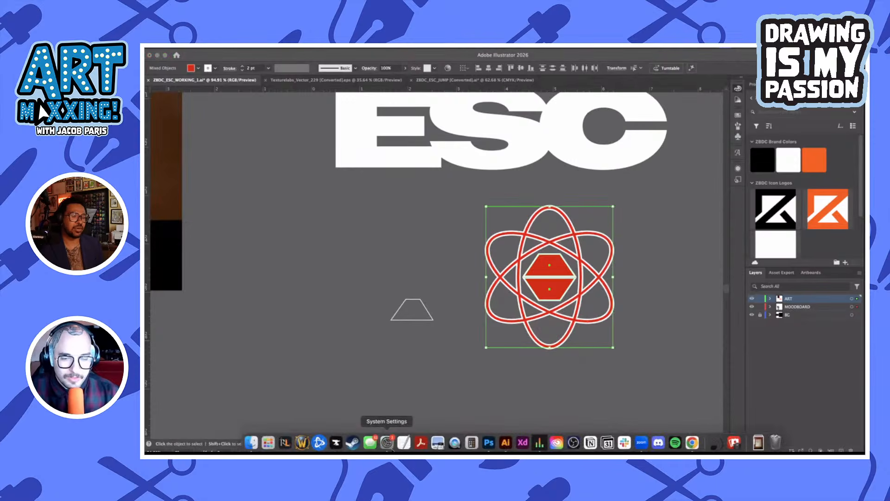
{"action": "key", "text": "Tab"}
{"action": "mouse_move", "coordinate": [403, 446]}
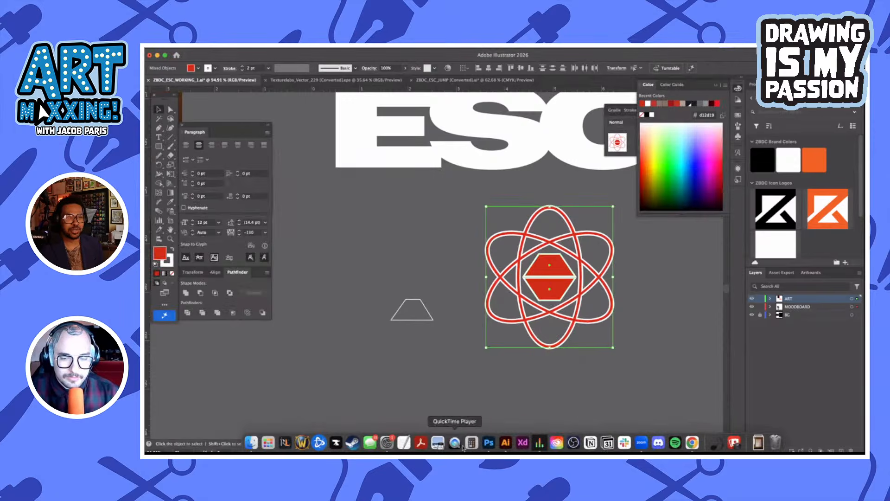
{"action": "left_click", "coordinate": [488, 442]}
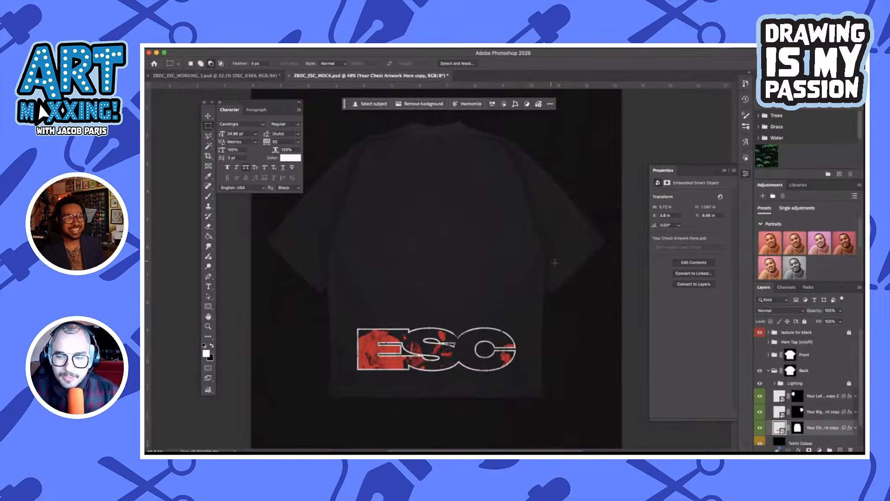
{"action": "left_click", "coordinate": [250, 75]}
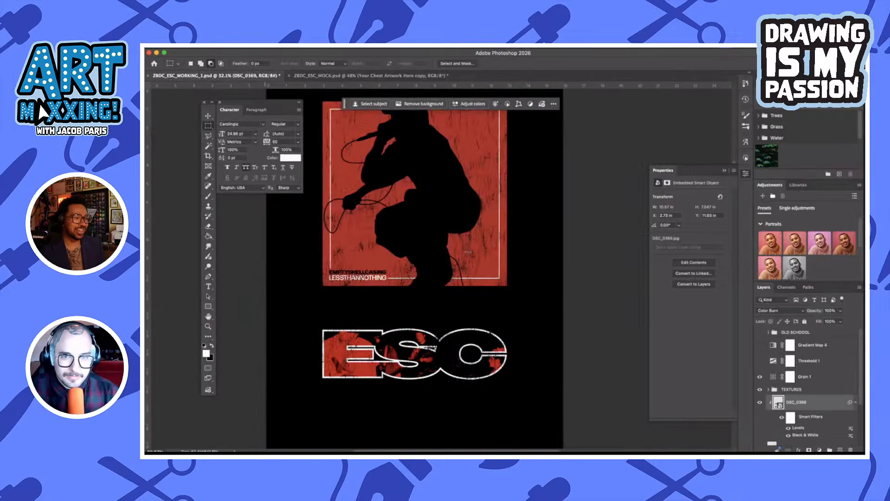
Paste the emblem as a Smart Object and place it centred on the black canvas just below the ESC lettering
{"action": "scroll", "coordinate": [467, 252], "scroll_direction": "down", "scroll_amount": 5}
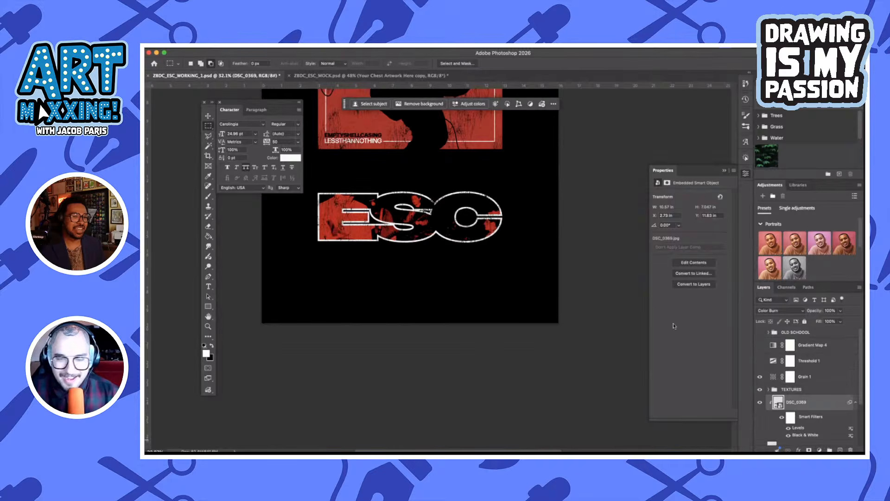
{"action": "key", "text": "super+v"}
{"action": "left_click", "coordinate": [413, 200]}
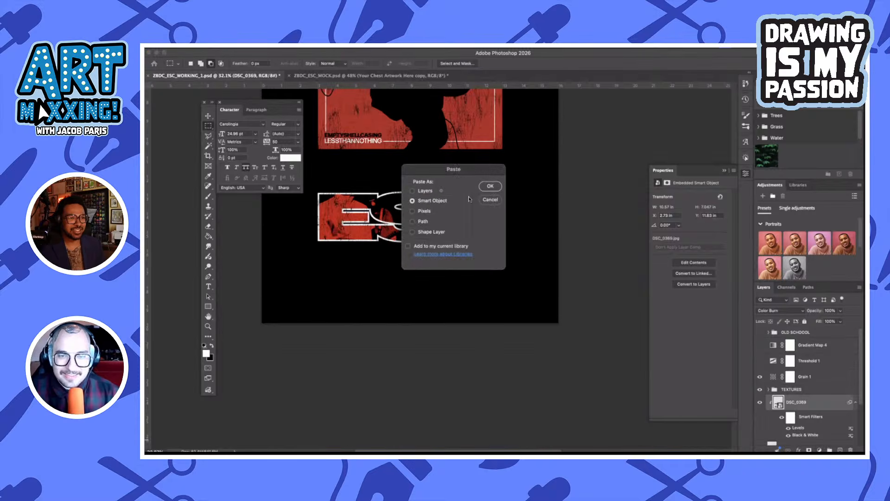
{"action": "left_click", "coordinate": [491, 186]}
{"action": "left_click_drag", "start_coordinate": [410, 208], "coordinate": [410, 286]}
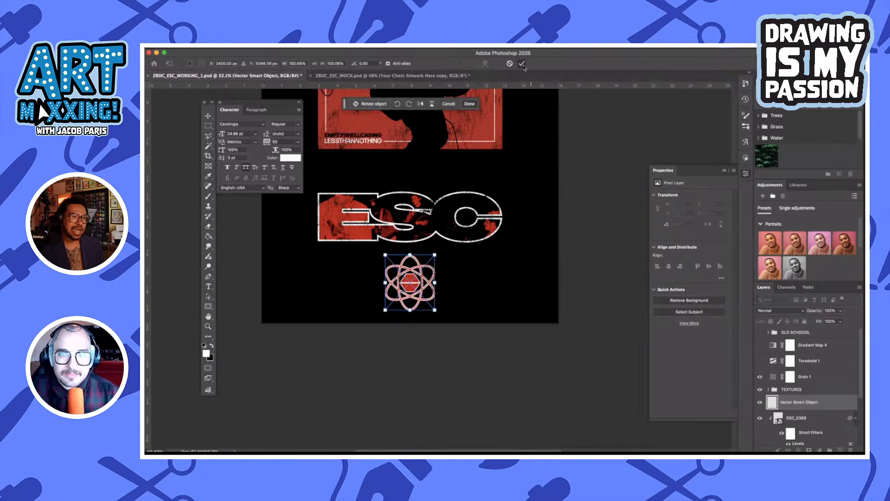
{"action": "left_click", "coordinate": [521, 64]}
Select all non-black artwork with Color Range, using inverted Shadows with fuzziness 0% and range 0
{"action": "scroll", "coordinate": [441, 316], "scroll_direction": "up", "scroll_amount": 5}
{"action": "scroll", "coordinate": [441, 316], "scroll_direction": "left", "scroll_amount": 2}
{"action": "scroll", "coordinate": [441, 316], "scroll_direction": "up", "scroll_amount": 1}
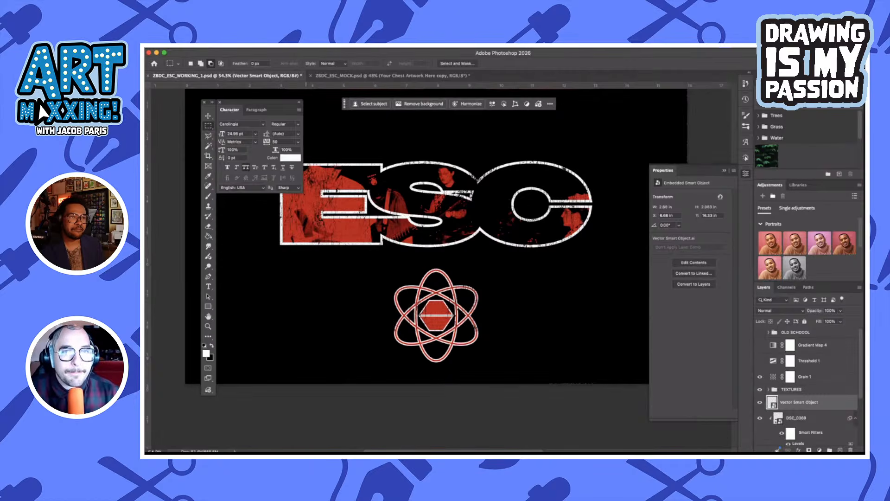
{"action": "left_click", "coordinate": [320, 48]}
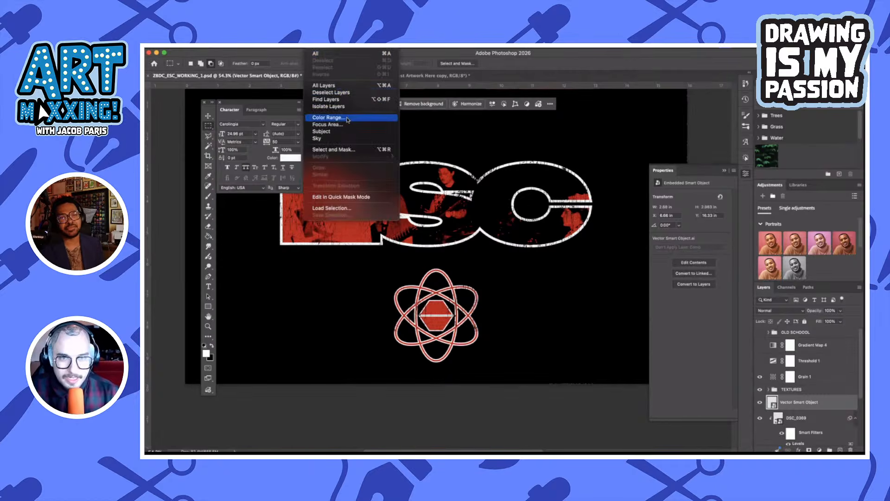
{"action": "left_click", "coordinate": [328, 118]}
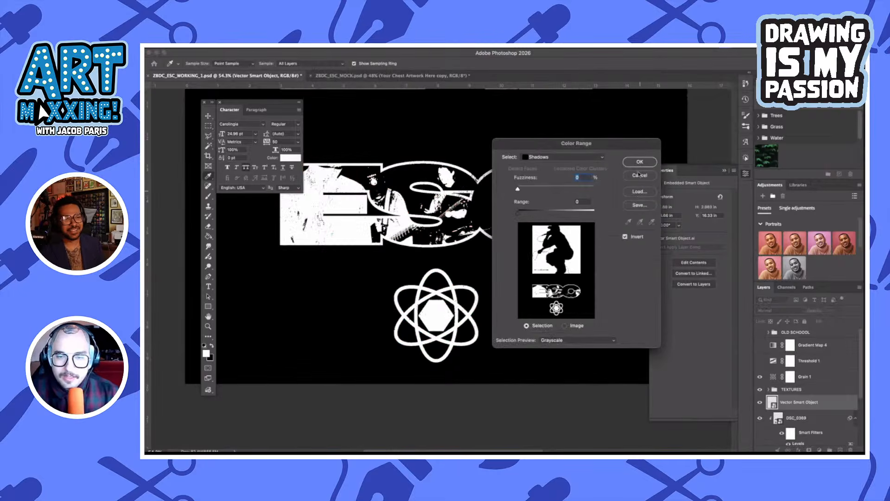
{"action": "left_click", "coordinate": [640, 164]}
Subtract the poster and ESC lettering from the selection, copy the still-selected emblem, and deselect
{"action": "scroll", "coordinate": [485, 258], "scroll_direction": "down", "scroll_amount": 2}
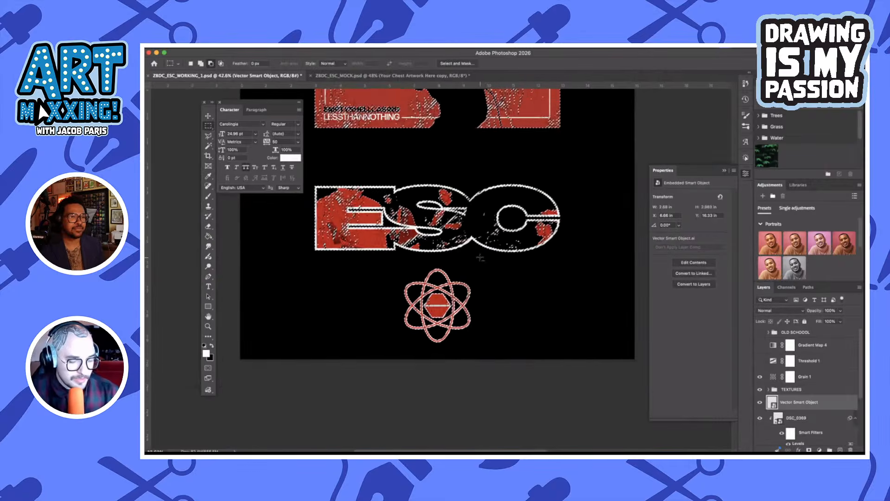
{"action": "scroll", "coordinate": [523, 296], "scroll_direction": "down", "scroll_amount": 2}
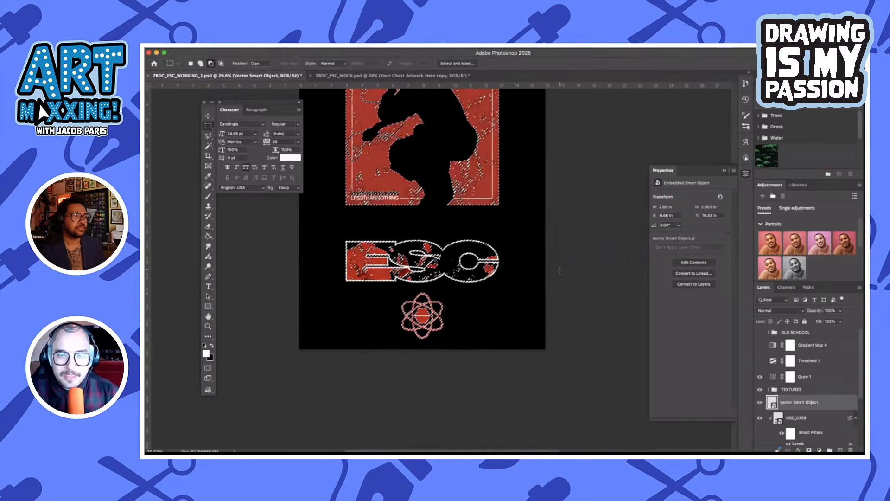
{"action": "left_click_drag", "start_coordinate": [525, 290], "coordinate": [284, 96]}
{"action": "scroll", "coordinate": [418, 278], "scroll_direction": "down", "scroll_amount": 5}
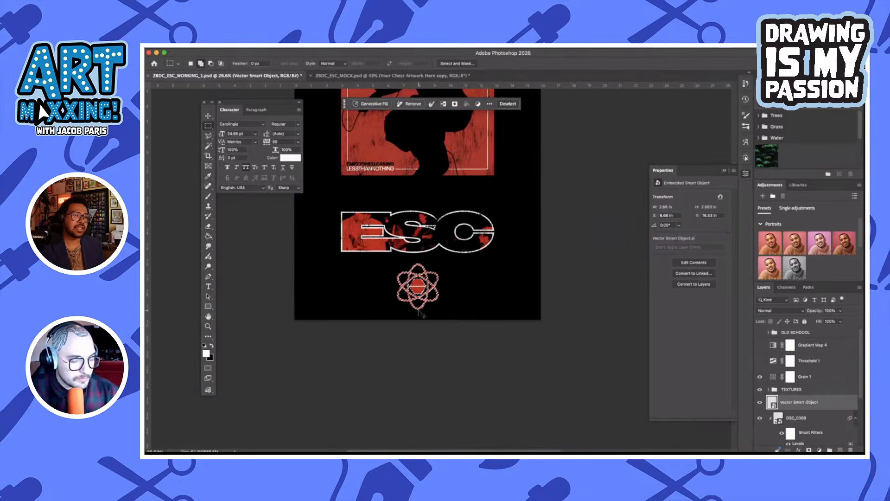
{"action": "key", "text": "super+d"}
{"action": "key", "text": "v"}
Open the chest artwork smart object of the shirt back in ZBDC_ESC_MOCK.psd and paste the emblem into it
{"action": "left_click", "coordinate": [392, 75]}
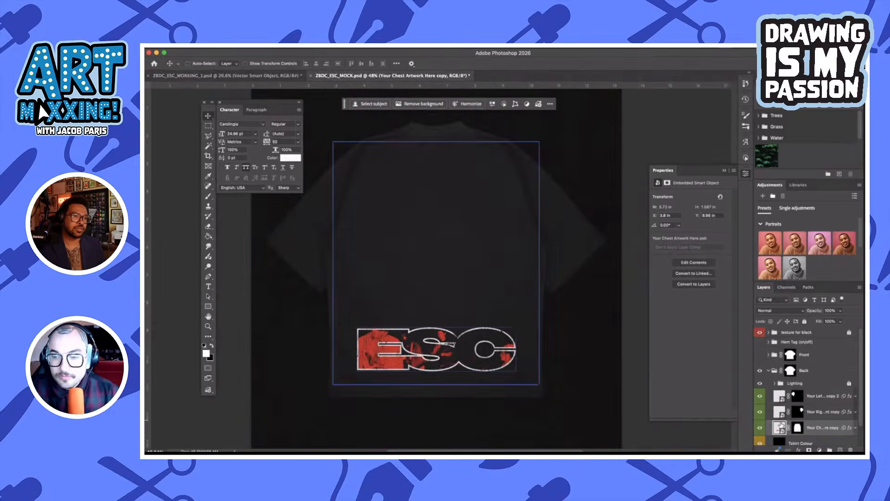
{"action": "double_click", "coordinate": [779, 426]}
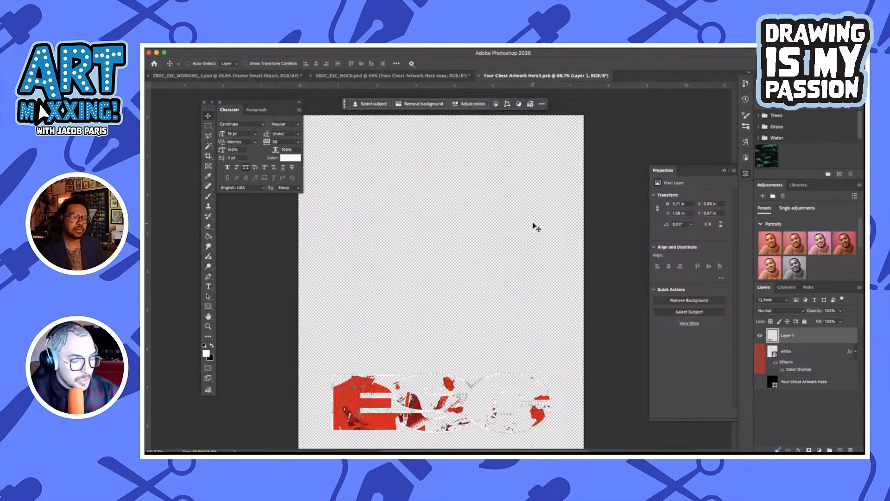
{"action": "key", "text": "ctrl+v"}
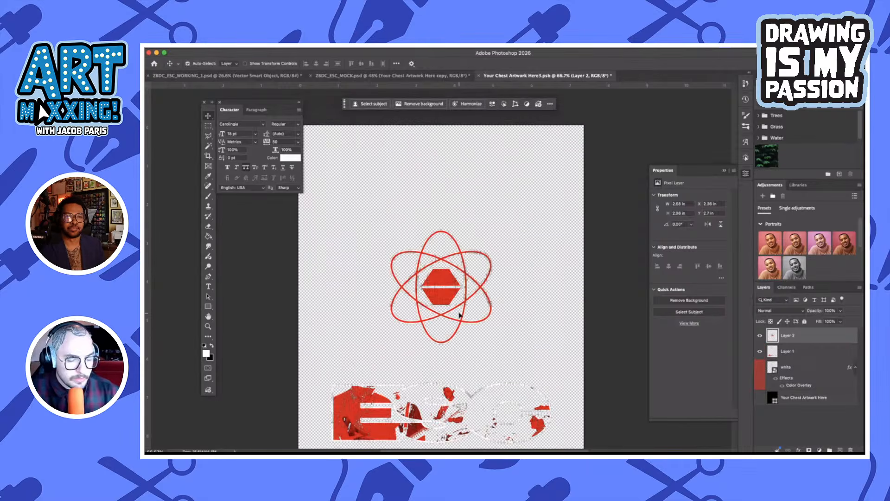
Scale the emblem to about 42% and place it centred at the top edge of the artwork canvas
{"action": "key", "text": "ctrl+t"}
{"action": "left_click_drag", "start_coordinate": [442, 343], "coordinate": [446, 177]}
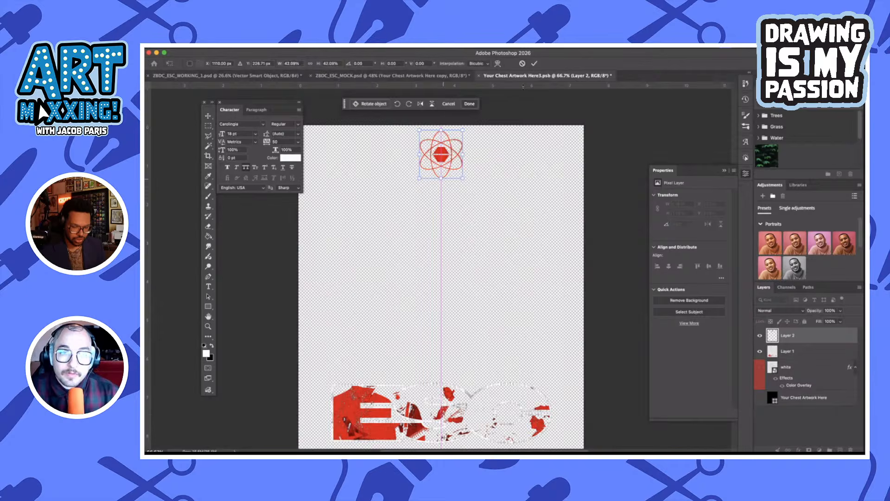
{"action": "left_click", "coordinate": [534, 64]}
Save the chest artwork contents, return to the ZBDC_ESC_MOCK.psd shirt mockup, and save it
{"action": "key", "text": "super+s"}
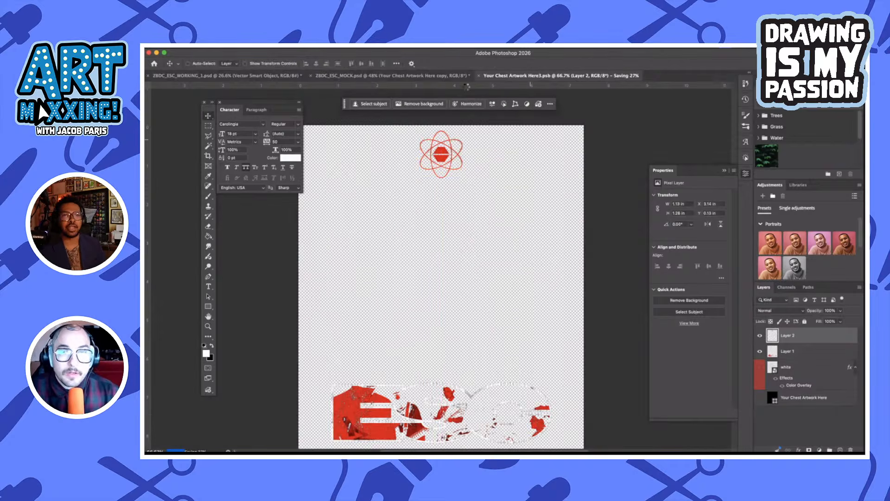
{"action": "left_click", "coordinate": [431, 76]}
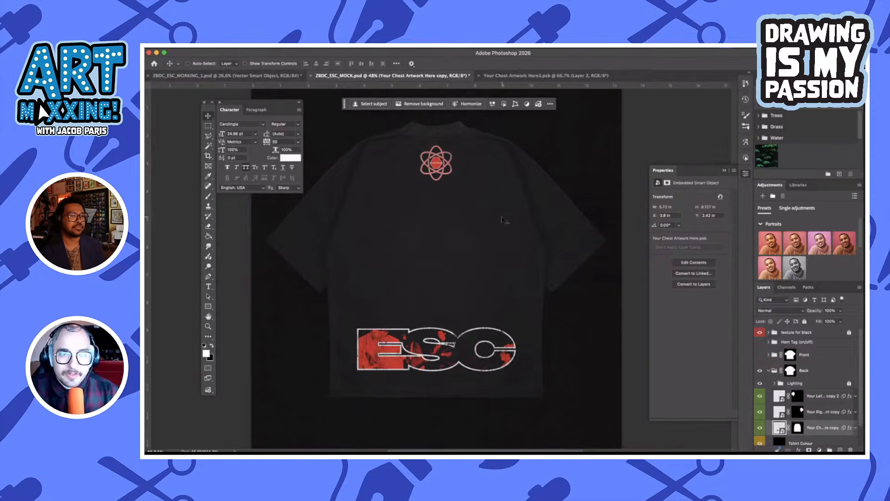
{"action": "key", "text": "super+s"}
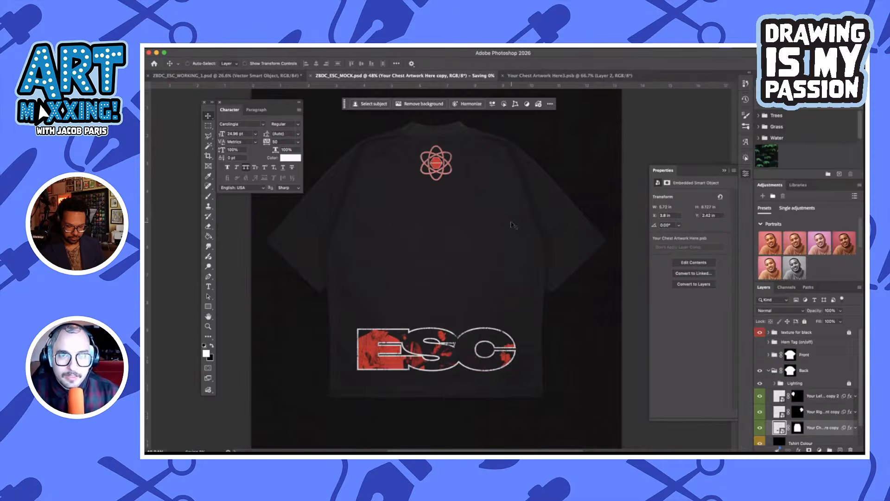
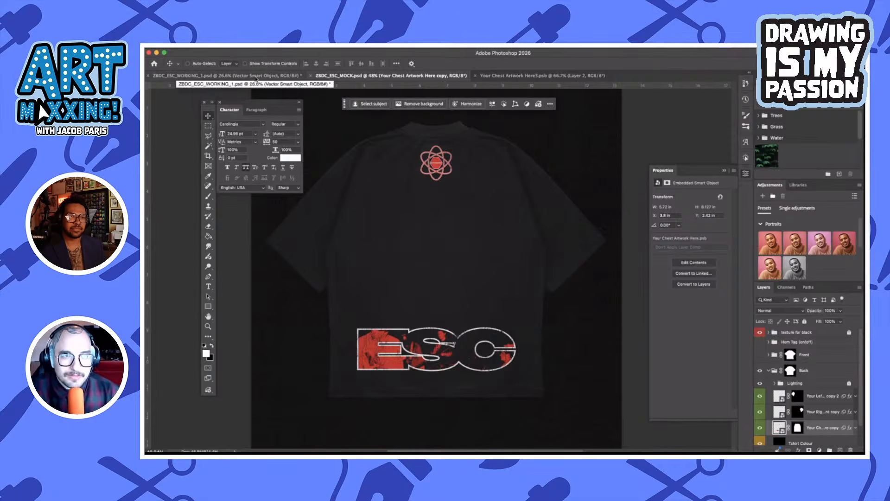
In ZBDC_ESC_WORKING_1.psd, copy the © 2026 EMPTYSHELLCASING text layer out of the FRONT group to above the poster layer and make it visible
{"action": "left_click", "coordinate": [257, 77]}
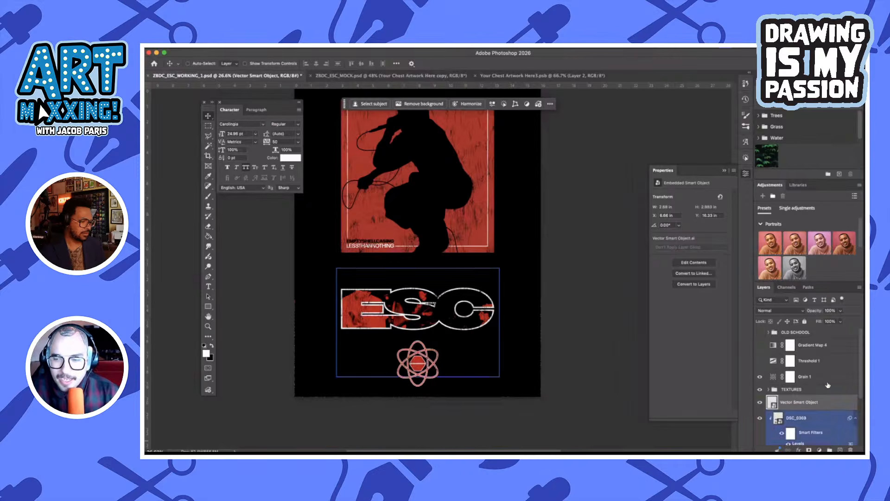
{"action": "left_click", "coordinate": [769, 414]}
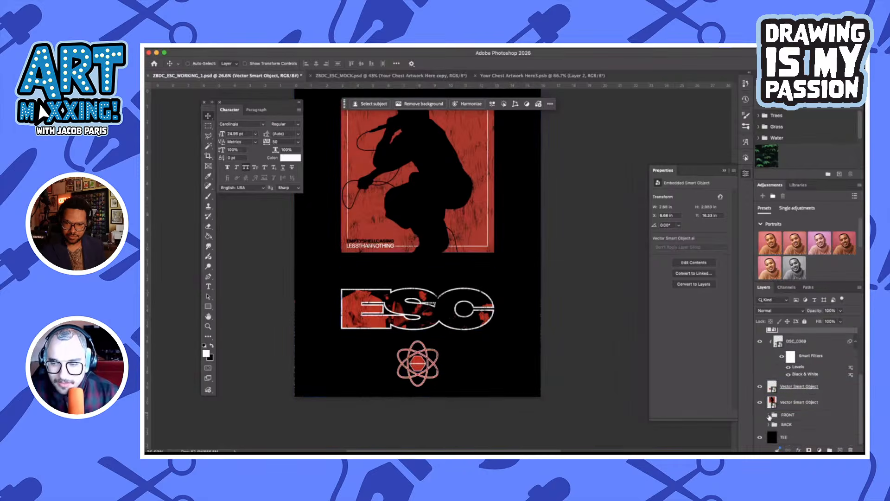
{"action": "scroll", "coordinate": [812, 417], "scroll_direction": "down", "scroll_amount": 3}
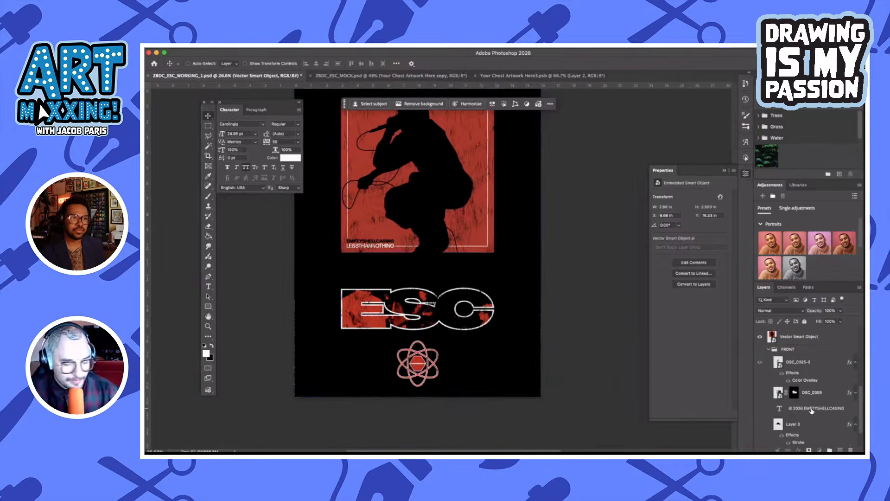
{"action": "left_click", "coordinate": [811, 410]}
{"action": "scroll", "coordinate": [812, 402], "scroll_direction": "up", "scroll_amount": 2}
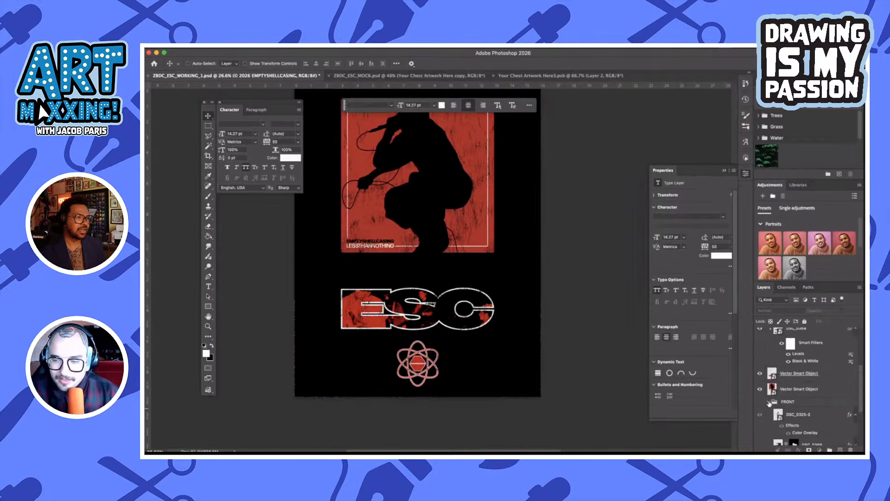
{"action": "left_click", "coordinate": [769, 403]}
{"action": "left_click", "coordinate": [812, 404]}
{"action": "key", "text": "super+v"}
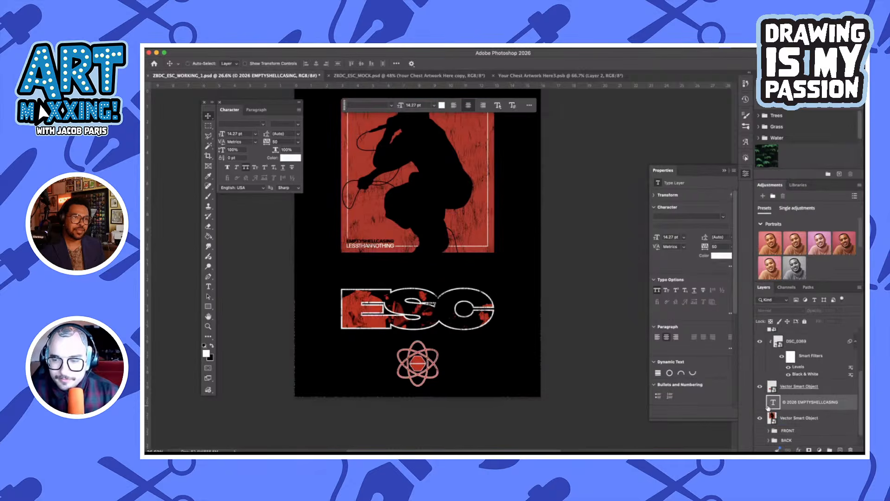
{"action": "left_click", "coordinate": [760, 402]}
Place the copyright line just below the poster's lower-right corner and scale it down to 12.84 pt, flush with the poster's right edge
{"action": "left_click_drag", "start_coordinate": [463, 234], "coordinate": [520, 239]}
{"action": "scroll", "coordinate": [511, 253], "scroll_direction": "up", "scroll_amount": 5}
{"action": "key", "text": "super+t"}
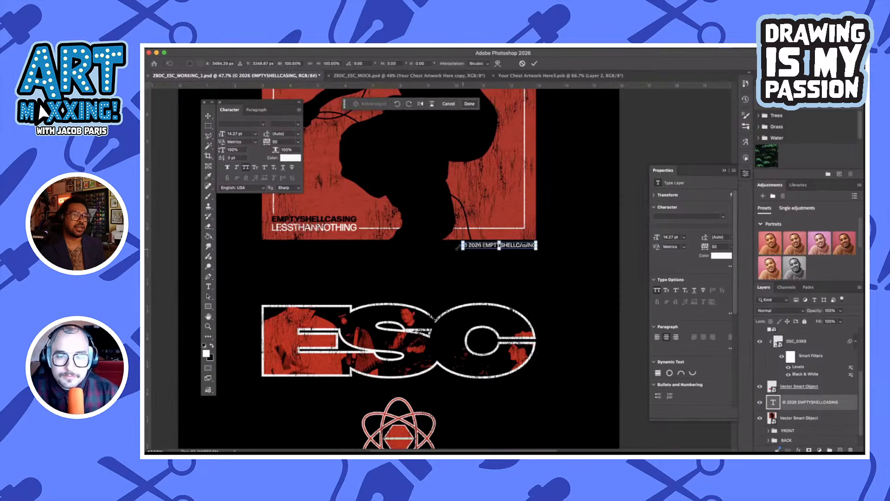
{"action": "left_click_drag", "start_coordinate": [463, 245], "coordinate": [470, 246]}
{"action": "key", "text": "Return"}
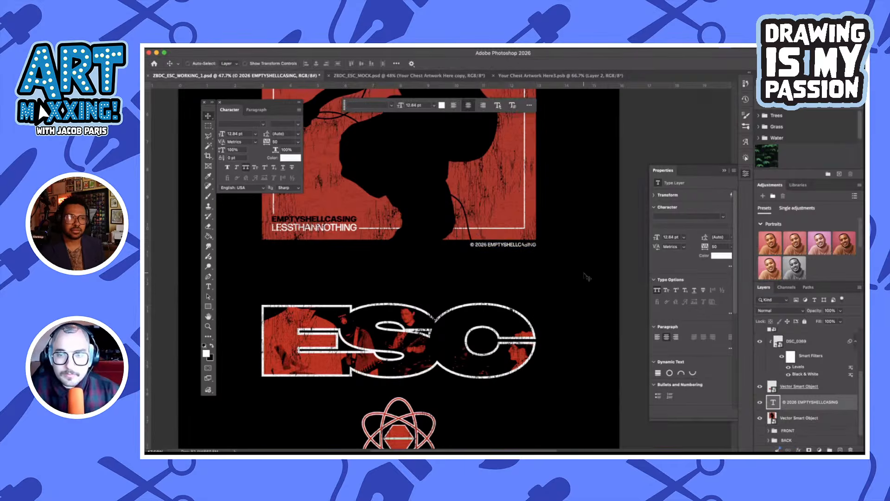
Select all non-black artwork with Color Range, using Shadows, fuzziness 0%, range 0 and Invert
{"action": "scroll", "coordinate": [587, 276], "scroll_direction": "down", "scroll_amount": 4}
{"action": "scroll", "coordinate": [587, 276], "scroll_direction": "up", "scroll_amount": 5}
{"action": "scroll", "coordinate": [587, 277], "scroll_direction": "down", "scroll_amount": 3}
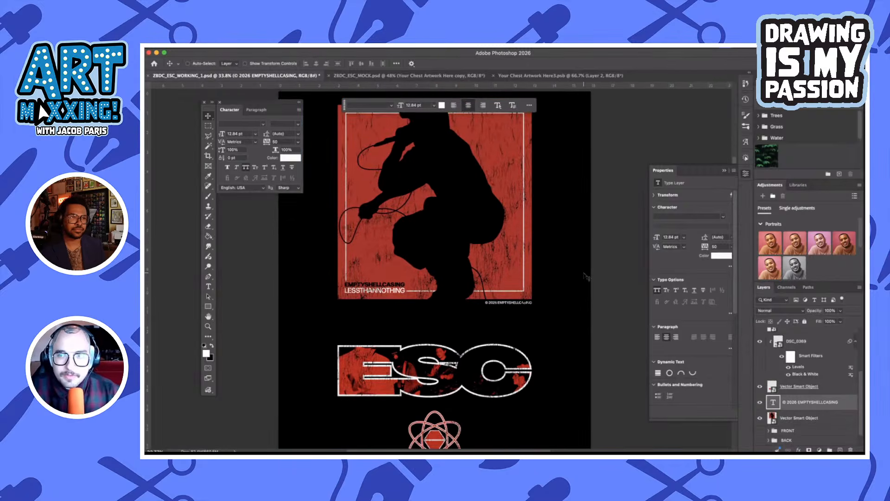
{"action": "scroll", "coordinate": [586, 276], "scroll_direction": "up", "scroll_amount": 1}
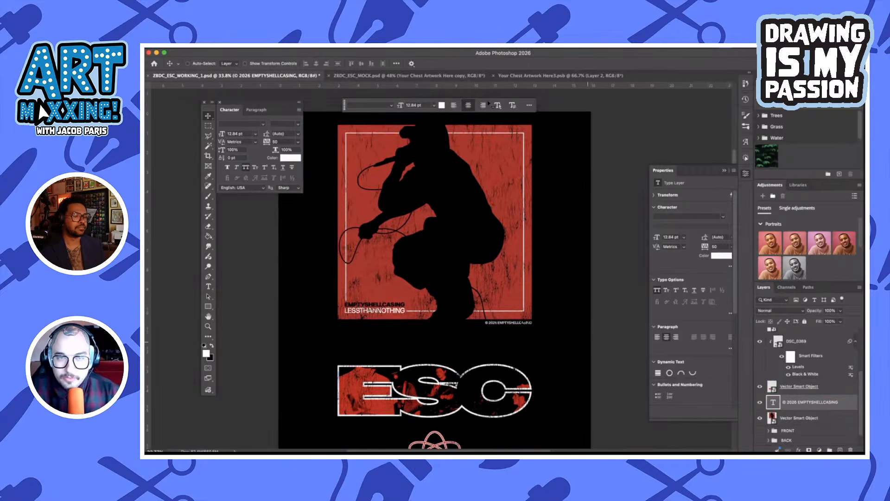
{"action": "left_click", "coordinate": [318, 46]}
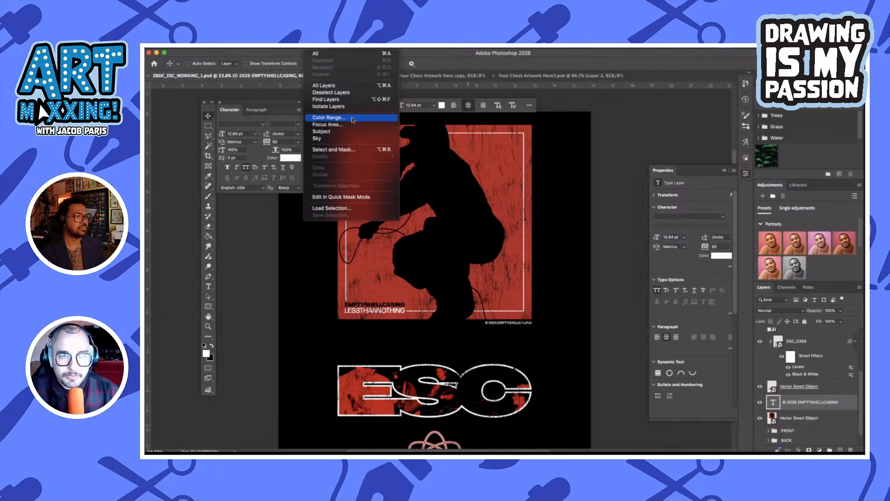
{"action": "left_click", "coordinate": [352, 120]}
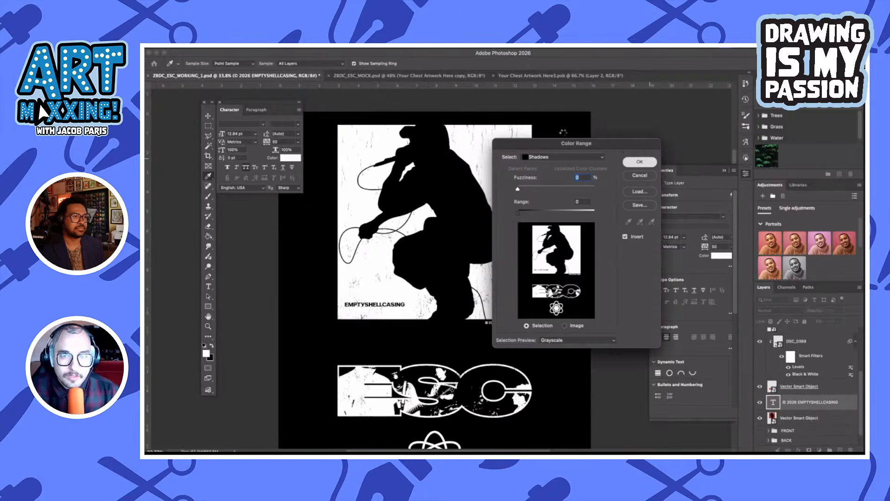
{"action": "key", "text": "Return"}
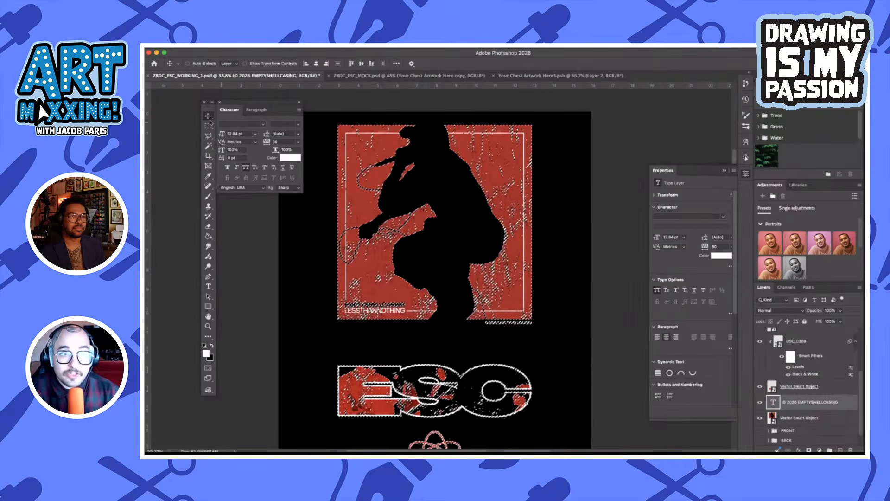
Subtract the poster, ESC lettering and emblem from the selection, copy the still-selected copyright line, and deselect
{"action": "key", "text": "m"}
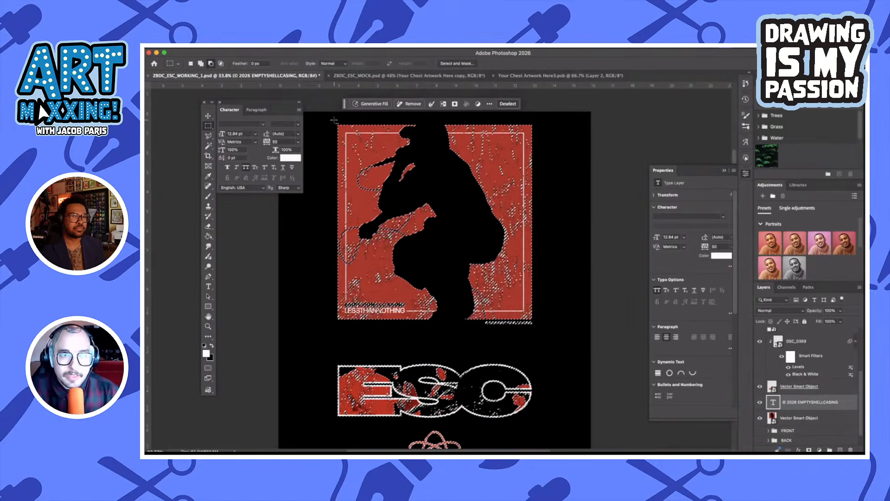
{"action": "left_click_drag", "start_coordinate": [334, 120], "coordinate": [533, 322]}
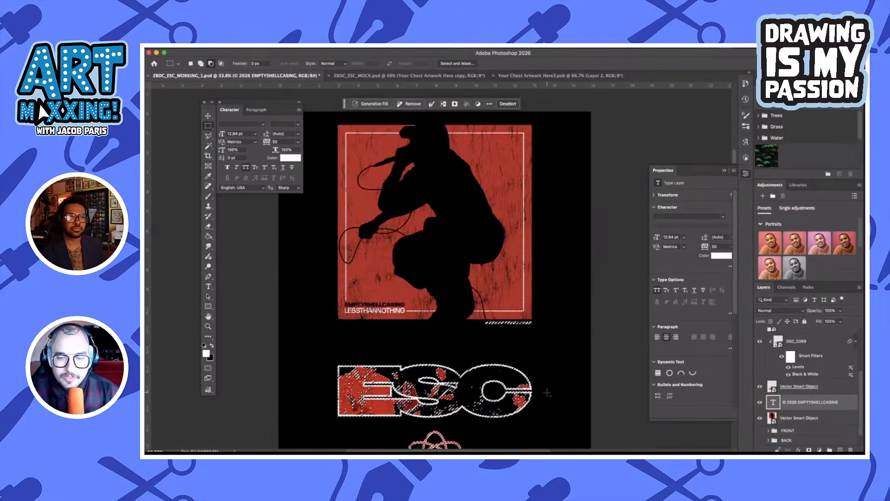
{"action": "scroll", "coordinate": [553, 259], "scroll_direction": "down", "scroll_amount": 4}
{"action": "left_click_drag", "start_coordinate": [552, 257], "coordinate": [286, 430]}
{"action": "scroll", "coordinate": [430, 269], "scroll_direction": "up", "scroll_amount": 4}
{"action": "key", "text": "v"}
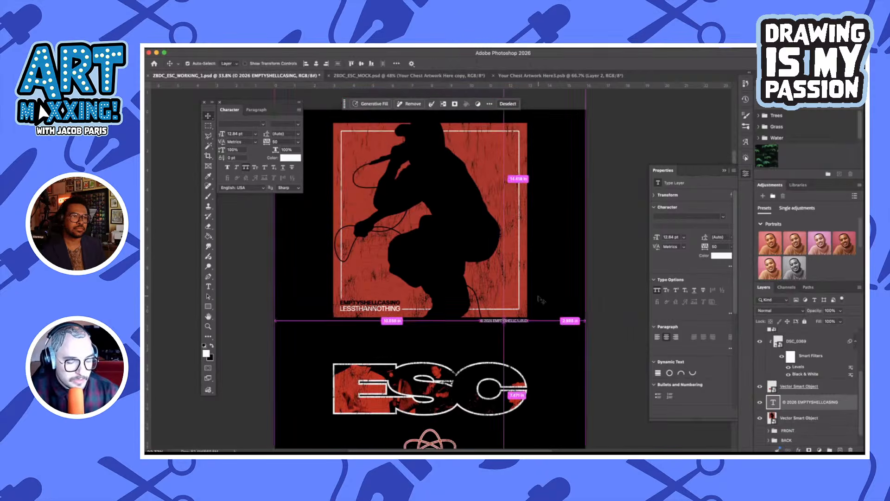
{"action": "key", "text": "super+d"}
Return to ZBDC_ESC_MOCK.psd, close the back's chest artwork contents, and display the Front group instead of the Back group
{"action": "left_click", "coordinate": [445, 76]}
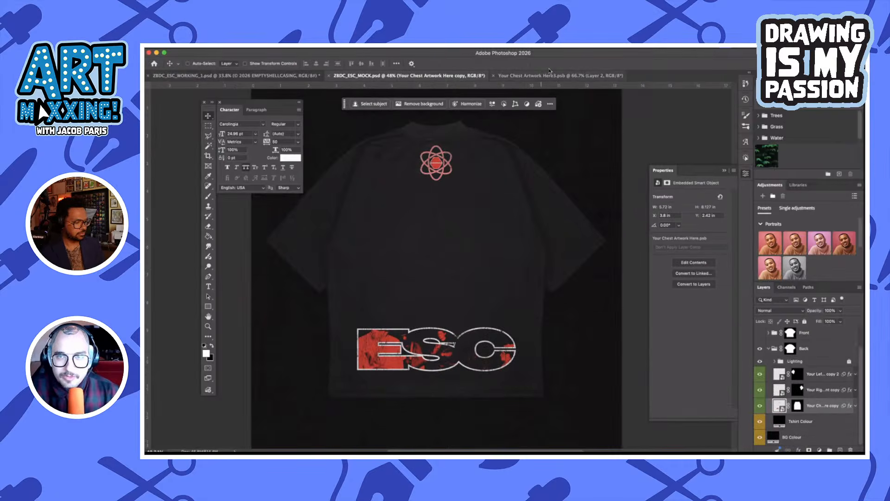
{"action": "left_click", "coordinate": [494, 75]}
{"action": "left_click", "coordinate": [779, 361]}
{"action": "left_click", "coordinate": [774, 351]}
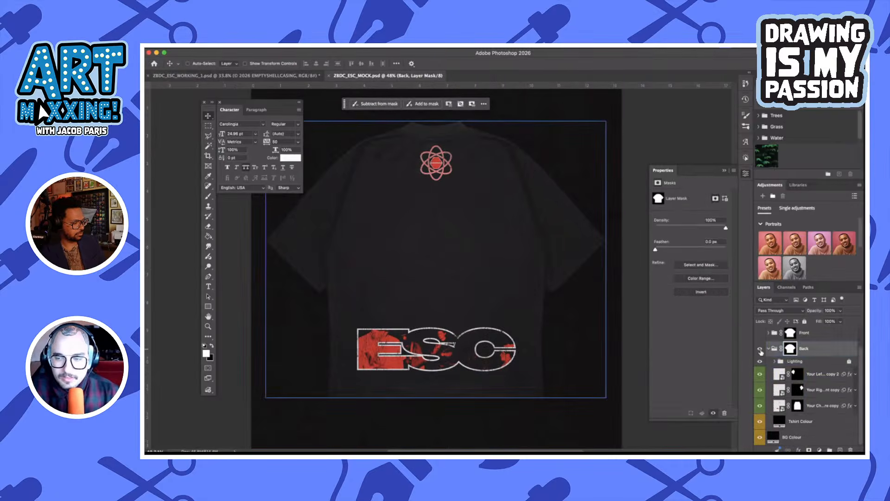
{"action": "left_click", "coordinate": [770, 349]}
{"action": "left_click", "coordinate": [760, 370]}
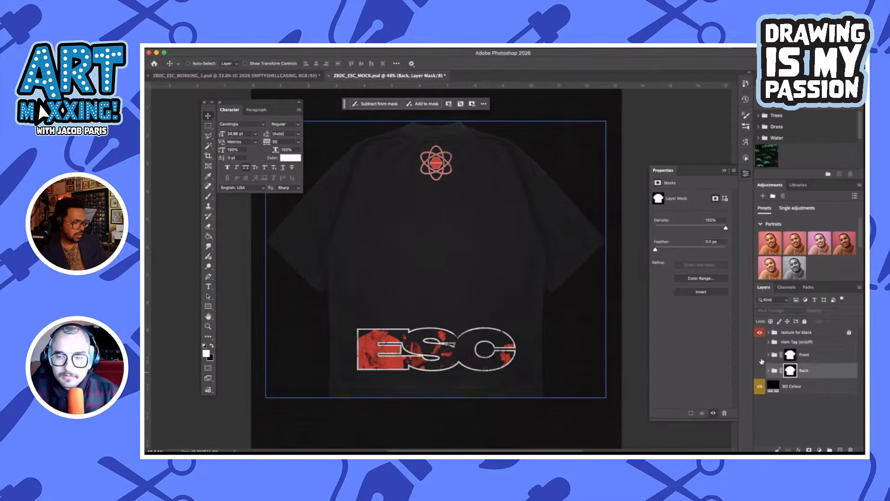
{"action": "left_click", "coordinate": [760, 354]}
Open the chest artwork smart object in the Front group and paste the copyright line into it
{"action": "left_click", "coordinate": [768, 355]}
{"action": "left_click", "coordinate": [789, 377]}
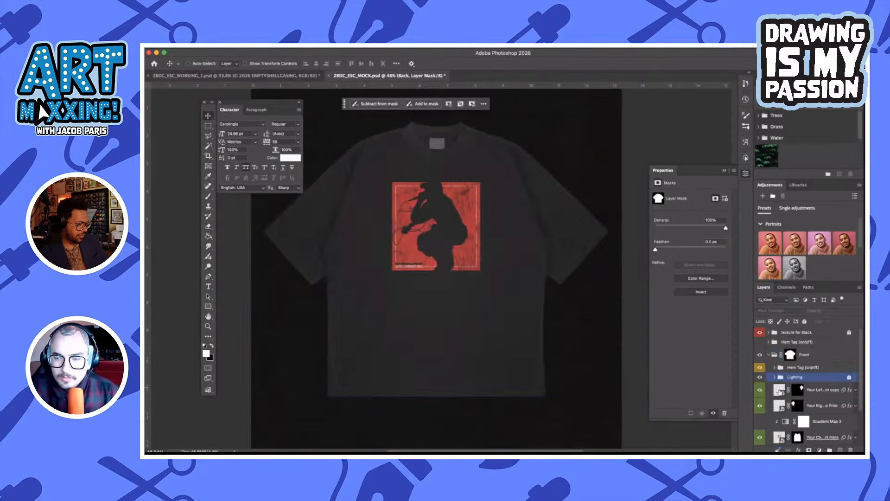
{"action": "left_click", "coordinate": [775, 406]}
{"action": "scroll", "coordinate": [775, 408], "scroll_direction": "down", "scroll_amount": 3}
{"action": "double_click", "coordinate": [777, 390]}
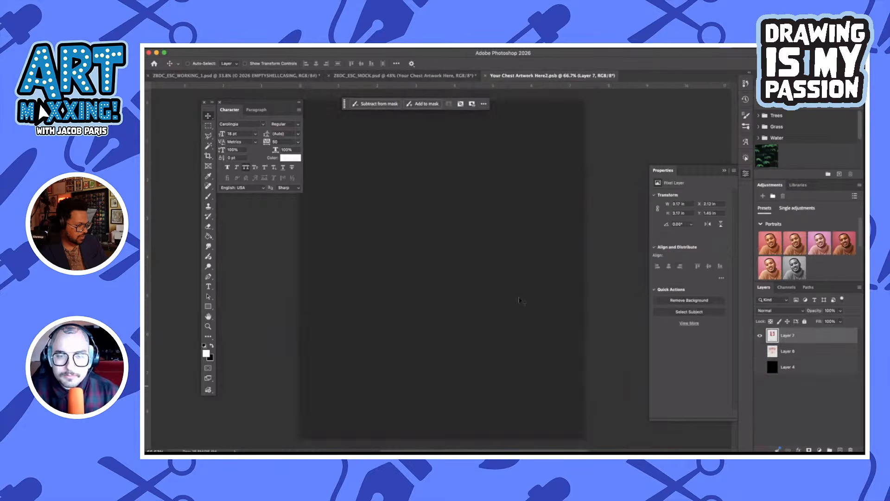
{"action": "key", "text": "super+v"}
{"action": "key", "text": "super+plus"}
{"action": "key", "text": "super+plus"}
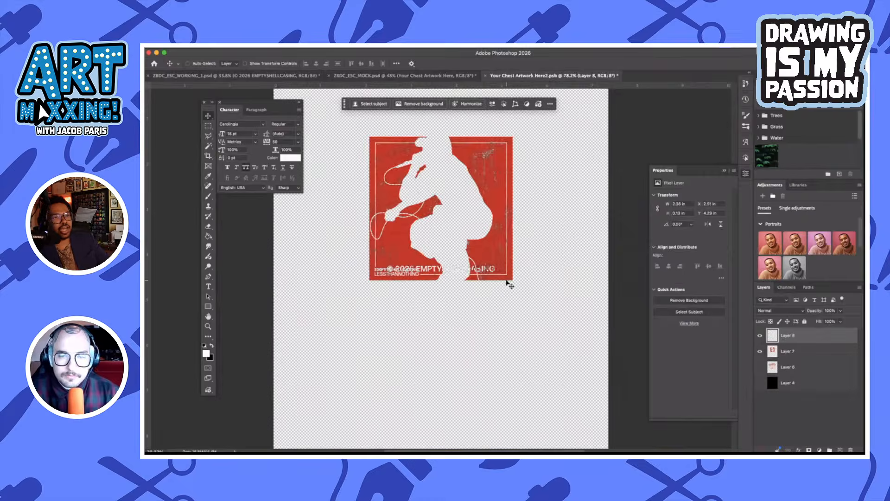
Scale the pasted copyright line to about 36% and place it just below the poster's lower-right corner, aligned with its right edge
{"action": "key", "text": "super+t"}
{"action": "left_click_drag", "start_coordinate": [361, 269], "coordinate": [463, 271]}
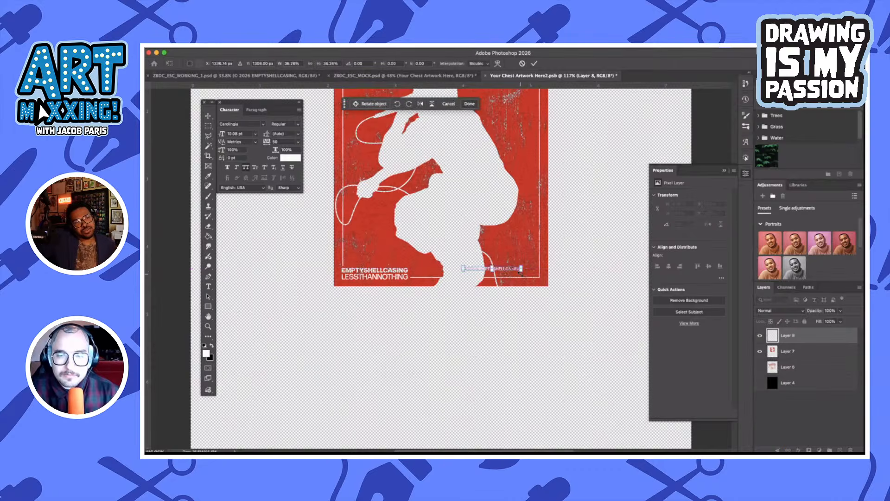
{"action": "key", "text": "super+plus"}
{"action": "key", "text": "super+plus"}
{"action": "left_click_drag", "start_coordinate": [462, 231], "coordinate": [522, 277]}
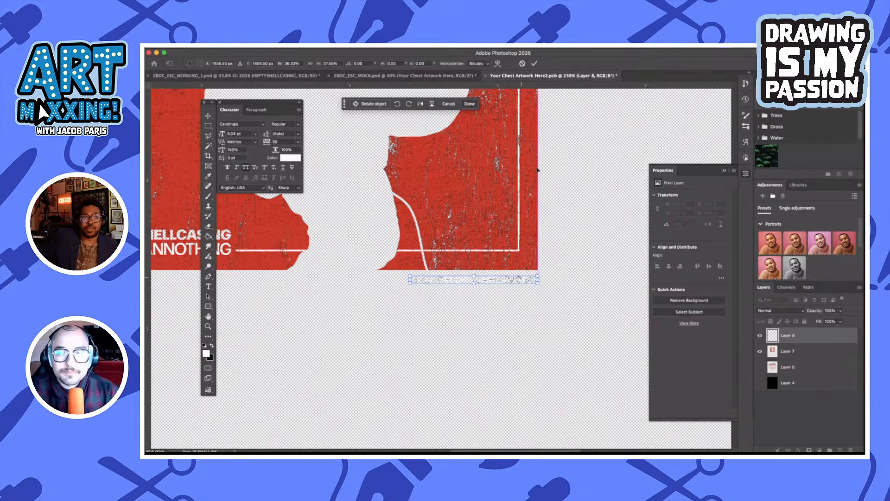
{"action": "left_click", "coordinate": [535, 64]}
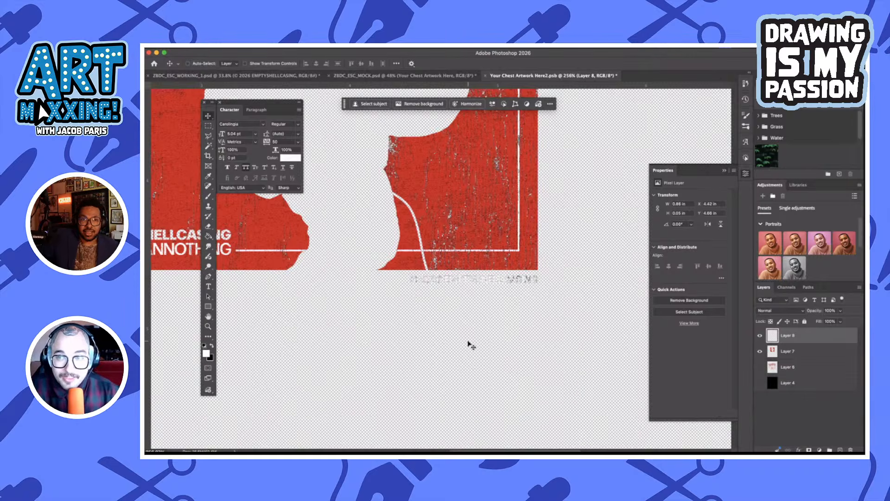
Save and close the chest artwork contents, and check the copyright line on the shirt front in ZBDC_ESC_MOCK.psd
{"action": "scroll", "coordinate": [469, 344], "scroll_direction": "down", "scroll_amount": 3}
{"action": "key", "text": "ctrl+s"}
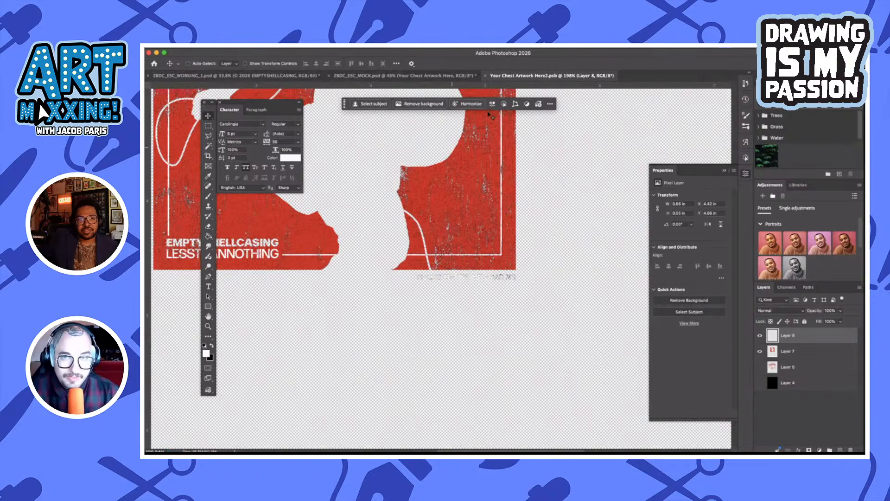
{"action": "left_click", "coordinate": [486, 76]}
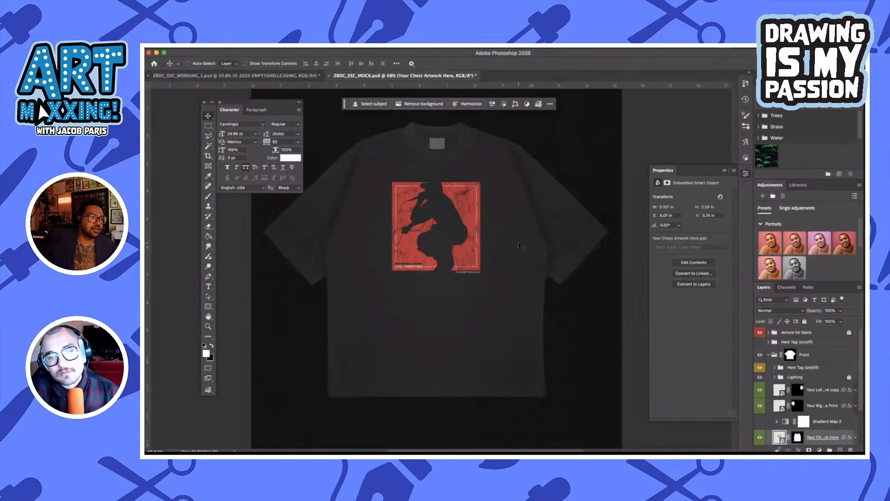
{"action": "scroll", "coordinate": [521, 246], "scroll_direction": "up", "scroll_amount": 2}
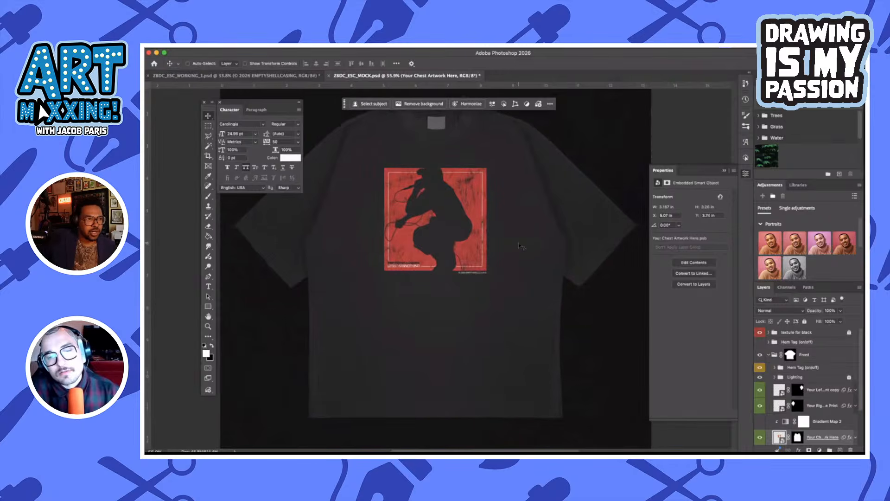
{"action": "scroll", "coordinate": [520, 246], "scroll_direction": "up", "scroll_amount": 2}
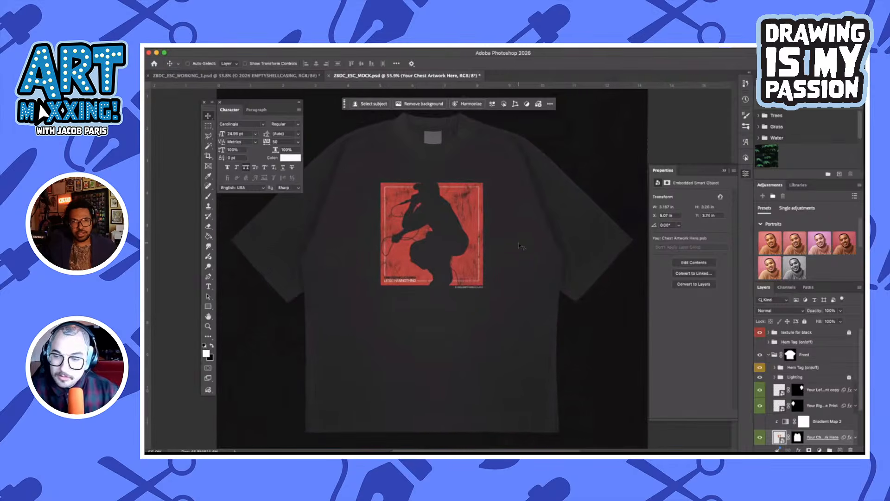
{"action": "scroll", "coordinate": [520, 245], "scroll_direction": "down", "scroll_amount": 1}
{"action": "scroll", "coordinate": [520, 246], "scroll_direction": "right", "scroll_amount": 1}
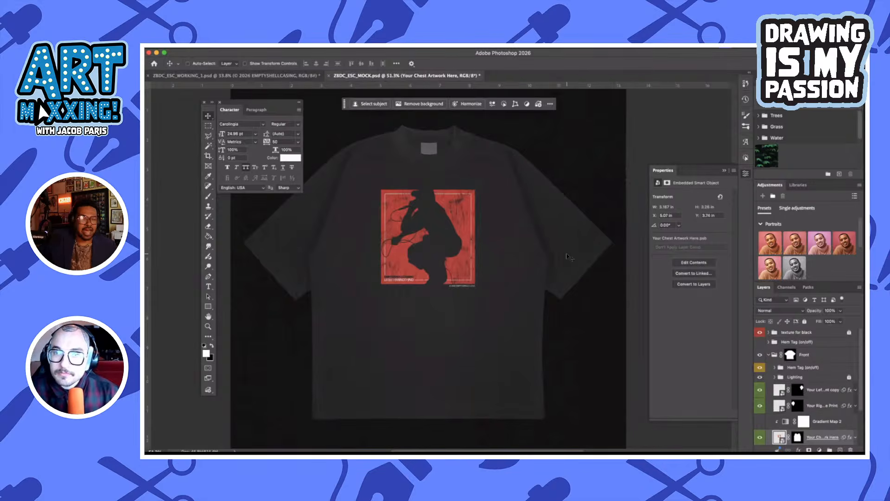
{"action": "scroll", "coordinate": [569, 257], "scroll_direction": "right", "scroll_amount": 1}
{"action": "scroll", "coordinate": [569, 257], "scroll_direction": "down", "scroll_amount": 1}
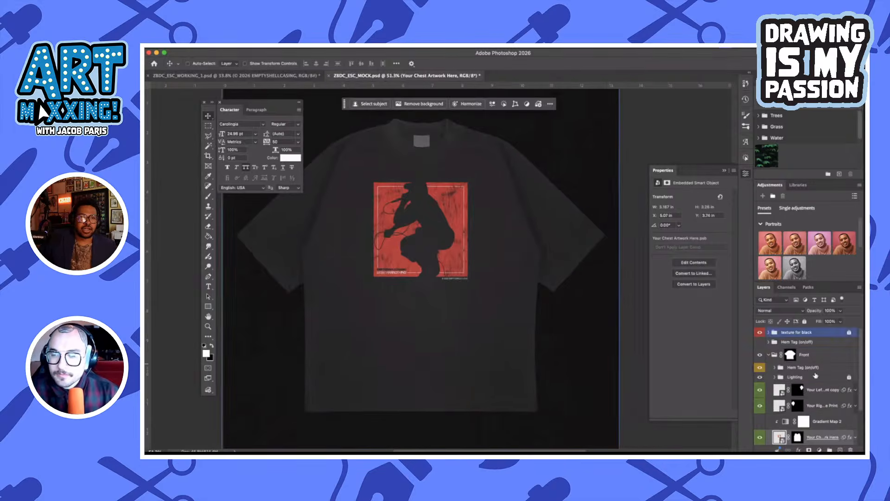
Collapse the Front group, duplicate it, and merge the duplicate into a single layer
{"action": "left_click", "coordinate": [772, 354]}
{"action": "left_click", "coordinate": [772, 354]}
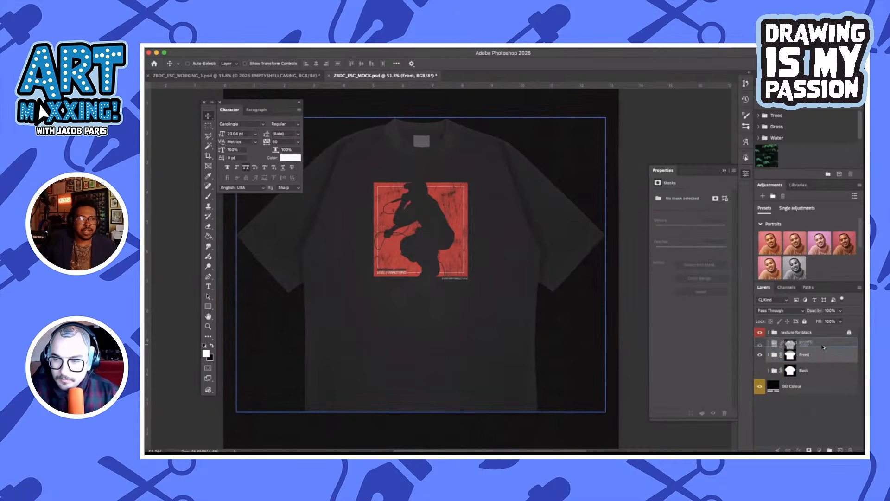
{"action": "key", "text": "super+j"}
{"action": "key", "text": "super+e"}
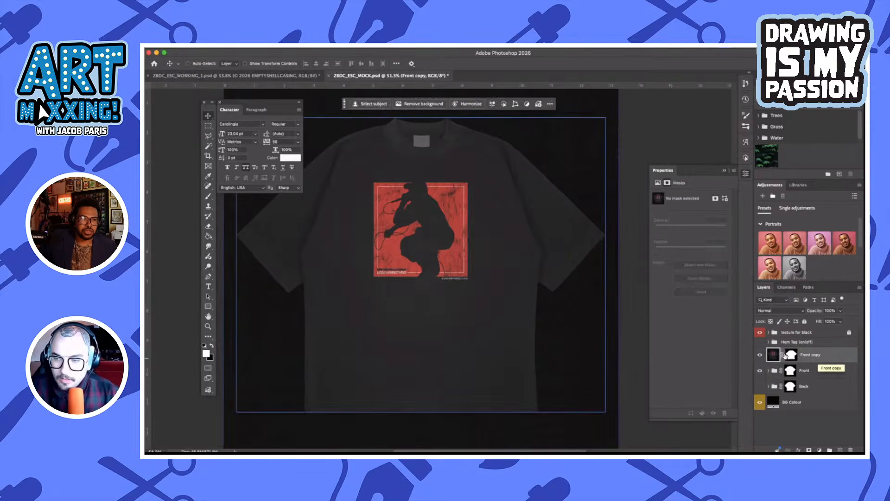
Convert the merged Front copy layer to a smart object and hide it
{"action": "left_click", "coordinate": [820, 359]}
{"action": "right_click", "coordinate": [820, 359]}
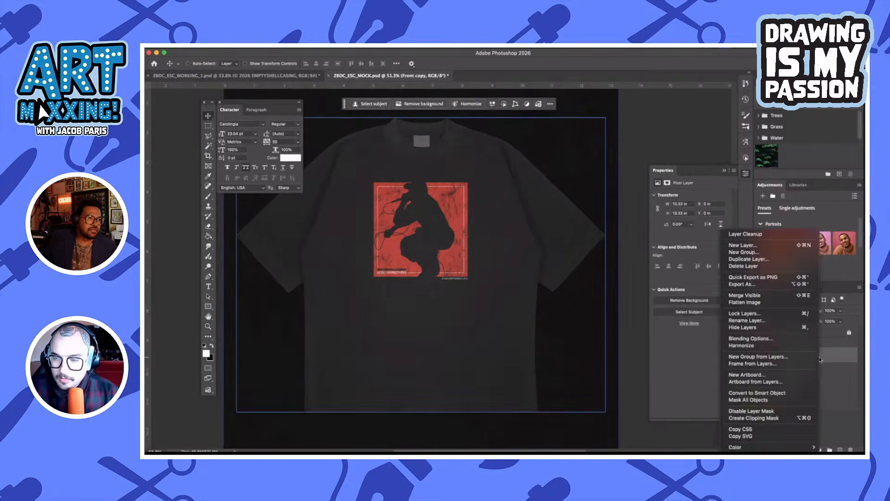
{"action": "left_click", "coordinate": [757, 393]}
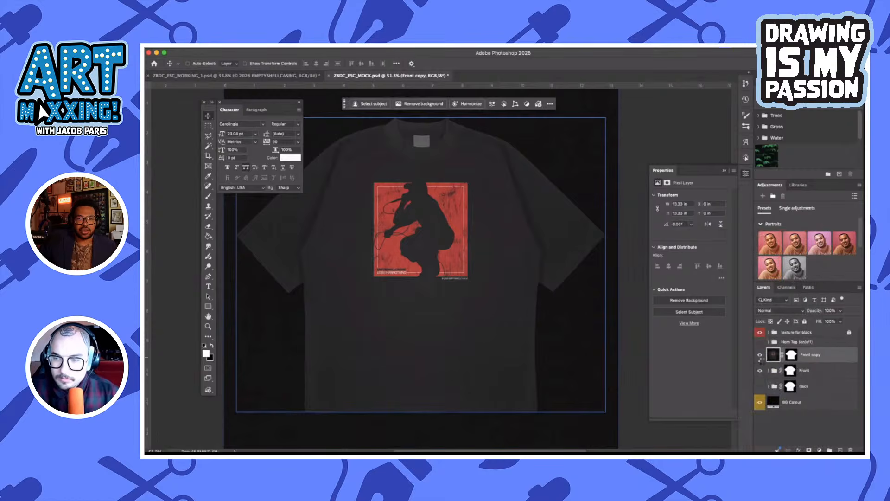
{"action": "left_click", "coordinate": [760, 356]}
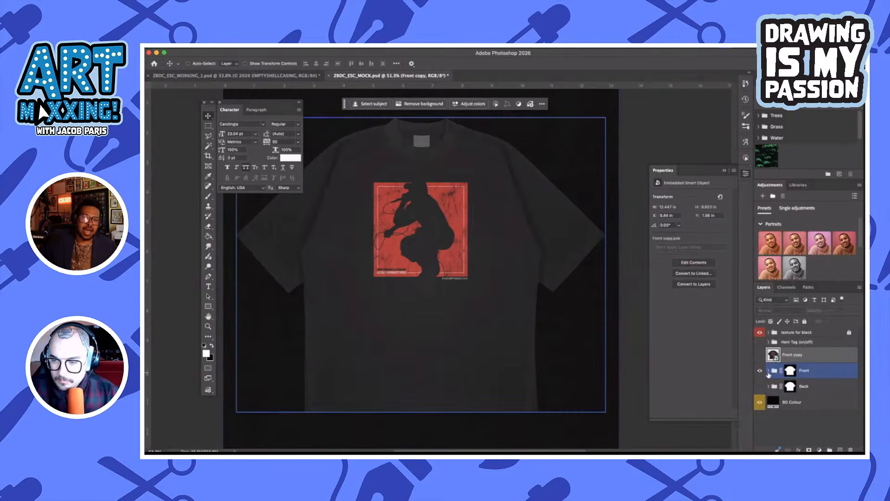
Look up the hex colour of the Tshirt Colour fill inside the Front group and collapse the group again
{"action": "left_click", "coordinate": [770, 372]}
{"action": "scroll", "coordinate": [779, 390], "scroll_direction": "down", "scroll_amount": 2}
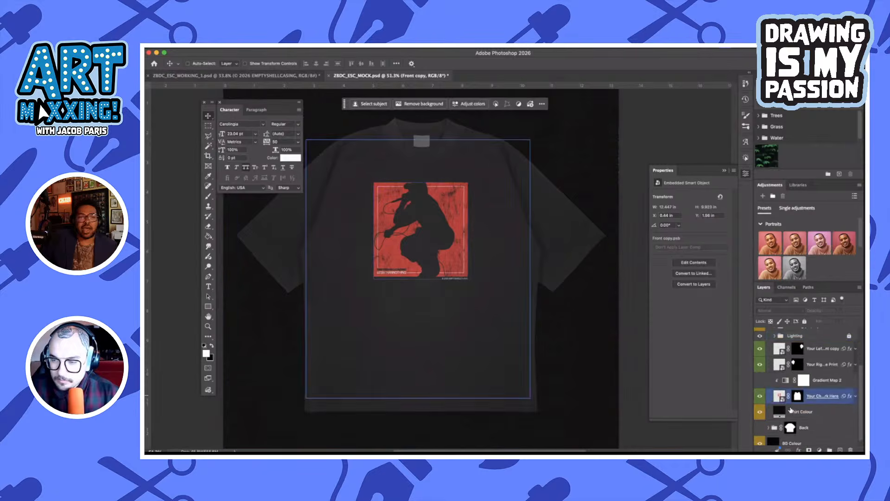
{"action": "left_click", "coordinate": [782, 410]}
{"action": "double_click", "coordinate": [781, 411]}
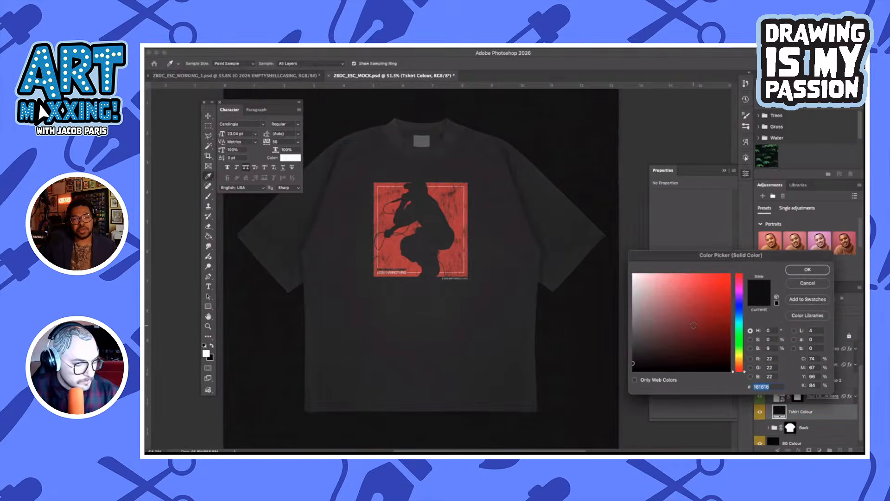
{"action": "left_click", "coordinate": [808, 270]}
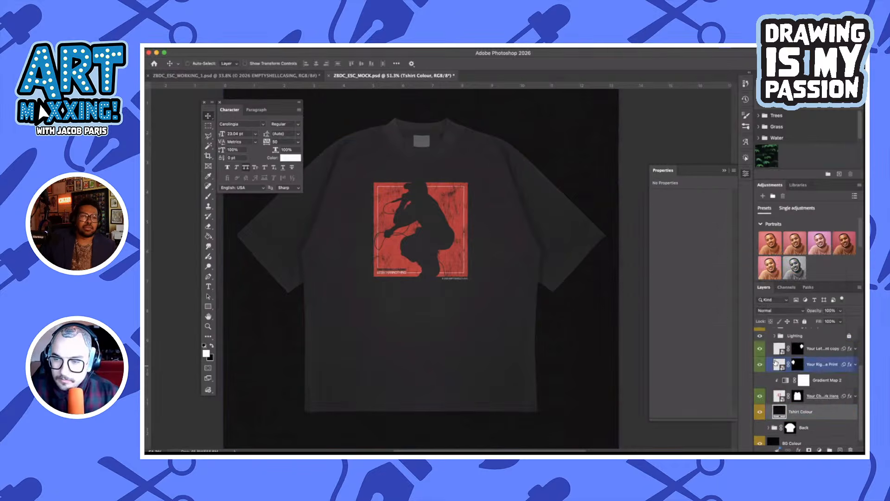
{"action": "scroll", "coordinate": [789, 371], "scroll_direction": "up", "scroll_amount": 2}
{"action": "left_click", "coordinate": [772, 346]}
{"action": "left_click", "coordinate": [770, 346]}
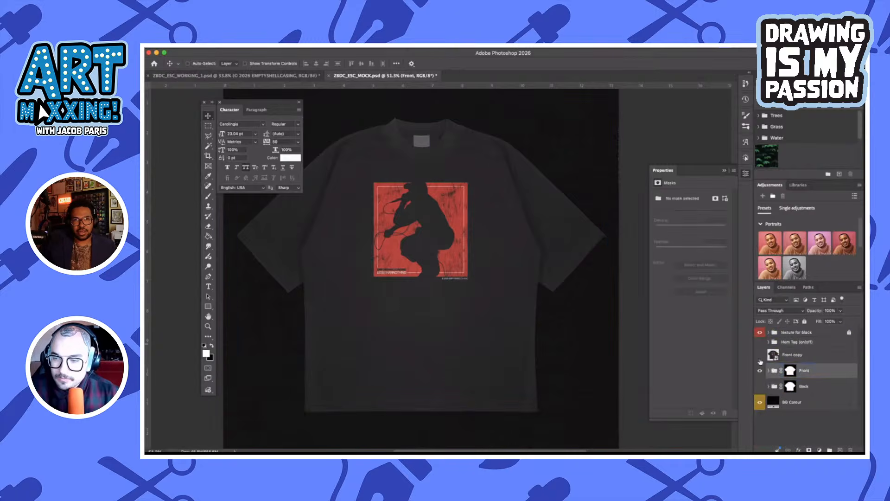
Hide the Front group, show the Back group, set its Tshirt Colour fill to hex 161616, and collapse the group
{"action": "left_click", "coordinate": [760, 371]}
{"action": "left_click", "coordinate": [760, 386]}
{"action": "left_click", "coordinate": [769, 386]}
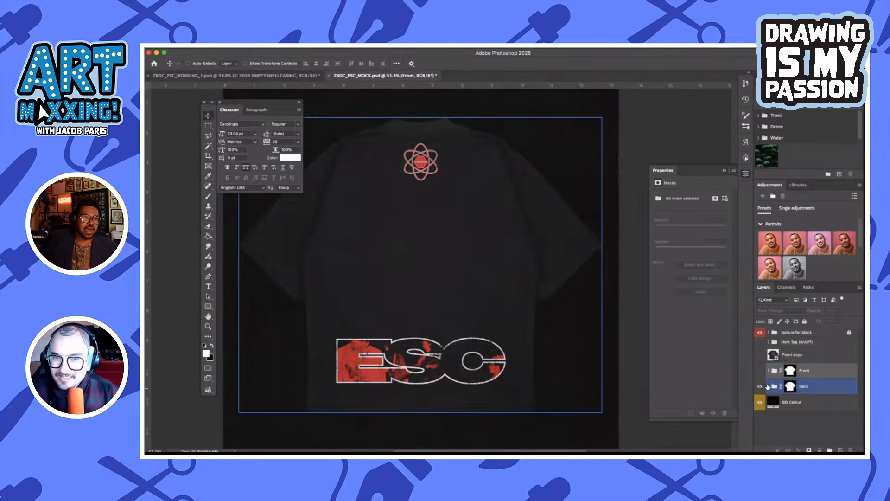
{"action": "scroll", "coordinate": [788, 394], "scroll_direction": "down", "scroll_amount": 2}
{"action": "left_click", "coordinate": [773, 421]}
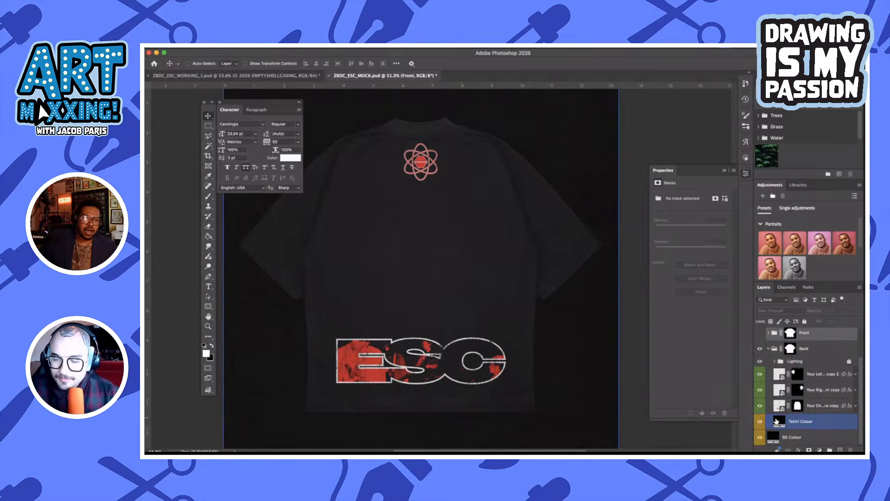
{"action": "double_click", "coordinate": [775, 421]}
{"action": "type", "text": "161616"}
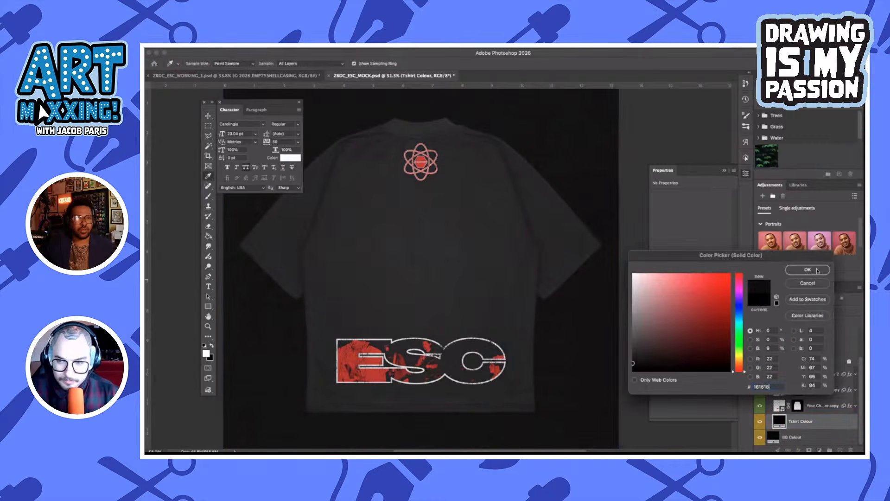
{"action": "left_click", "coordinate": [808, 270]}
{"action": "left_click", "coordinate": [772, 348]}
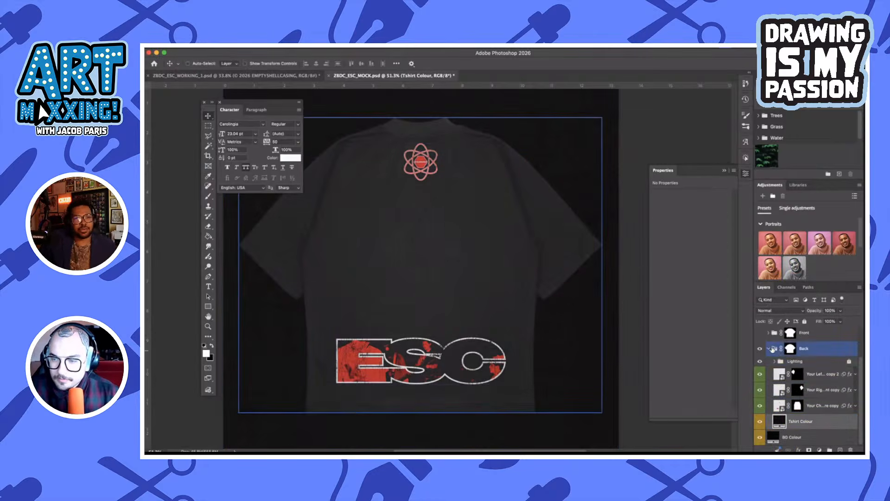
{"action": "left_click", "coordinate": [771, 349]}
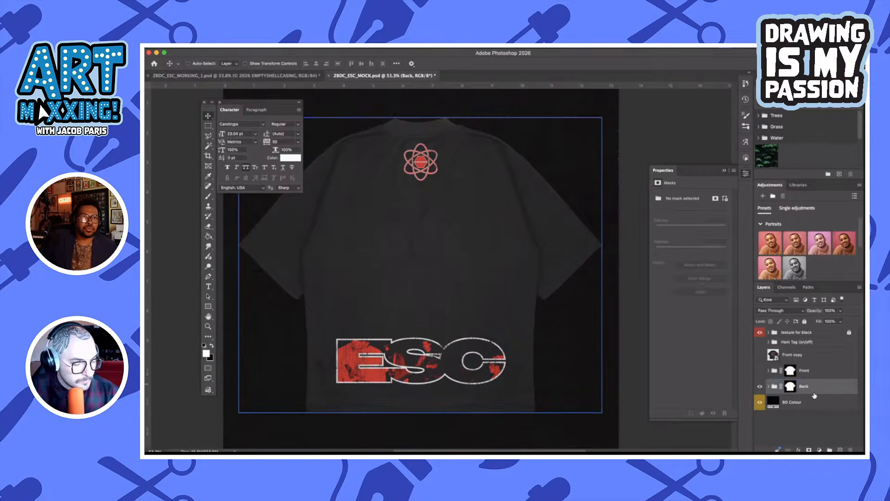
Duplicate the Back group above Front, convert the duplicate to a smart object, and show only the Front copy and Back copy shirts
{"action": "left_click_drag", "start_coordinate": [816, 390], "coordinate": [816, 368]}
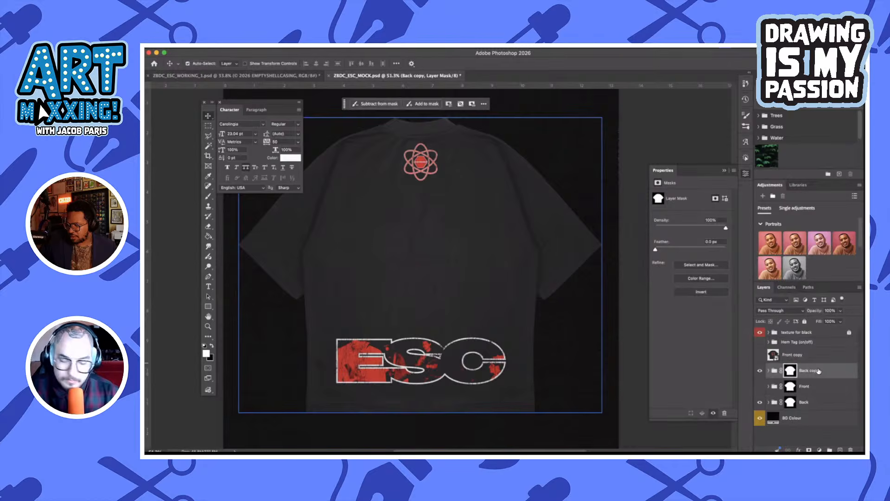
{"action": "left_click", "coordinate": [820, 371]}
{"action": "right_click", "coordinate": [826, 371]}
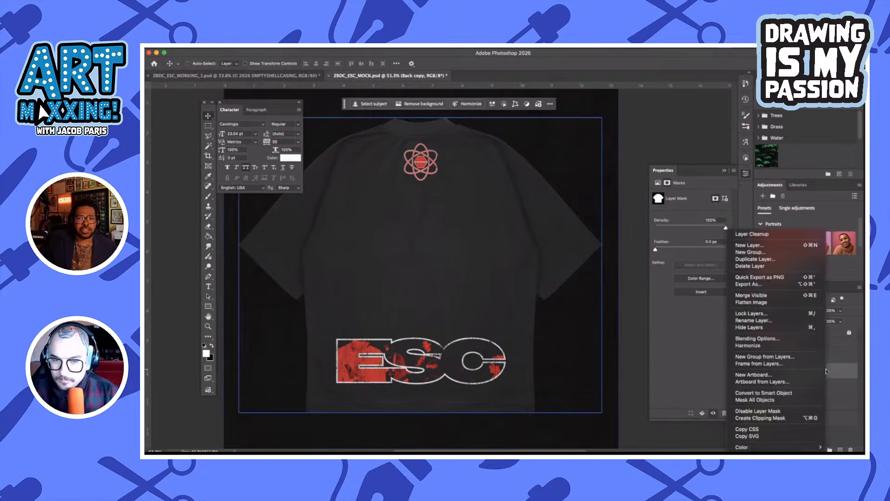
{"action": "left_click", "coordinate": [789, 393]}
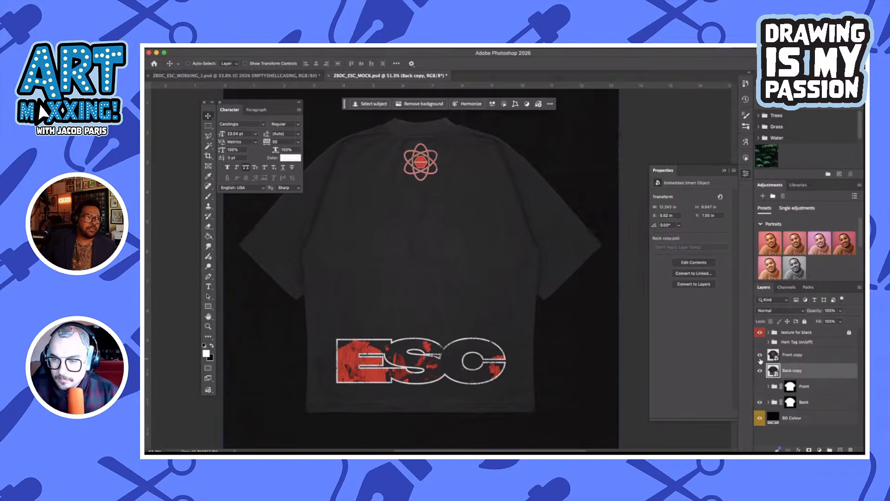
{"action": "left_click", "coordinate": [760, 402]}
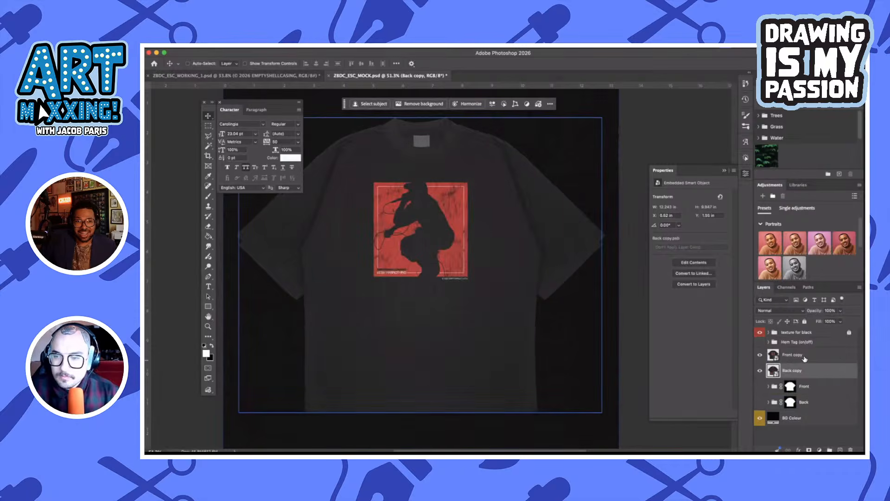
Scale the Front copy and Back copy smart objects together to about 77% and align them with the canvas's upper-left margin guides
{"action": "left_click", "coordinate": [805, 358]}
{"action": "left_click", "coordinate": [806, 373], "text": "shift"}
{"action": "key", "text": "super+minus"}
{"action": "key", "text": "super+minus"}
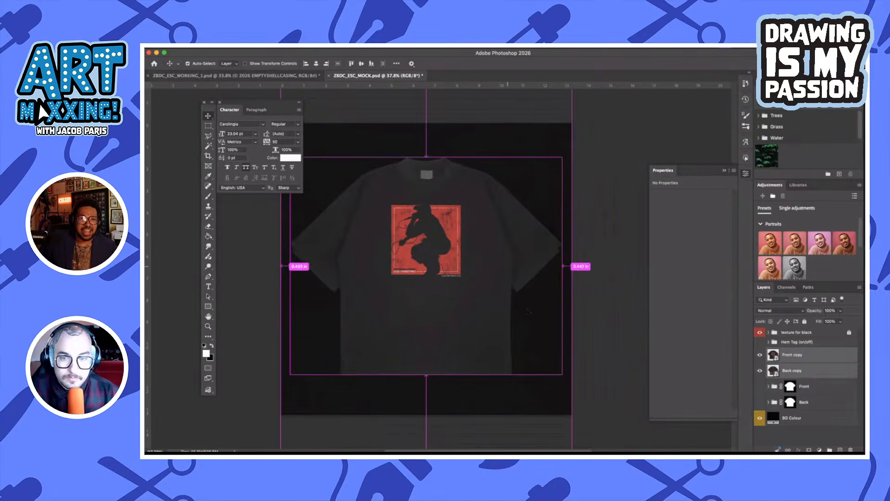
{"action": "key", "text": "super+t"}
{"action": "left_click_drag", "start_coordinate": [563, 374], "coordinate": [513, 338]}
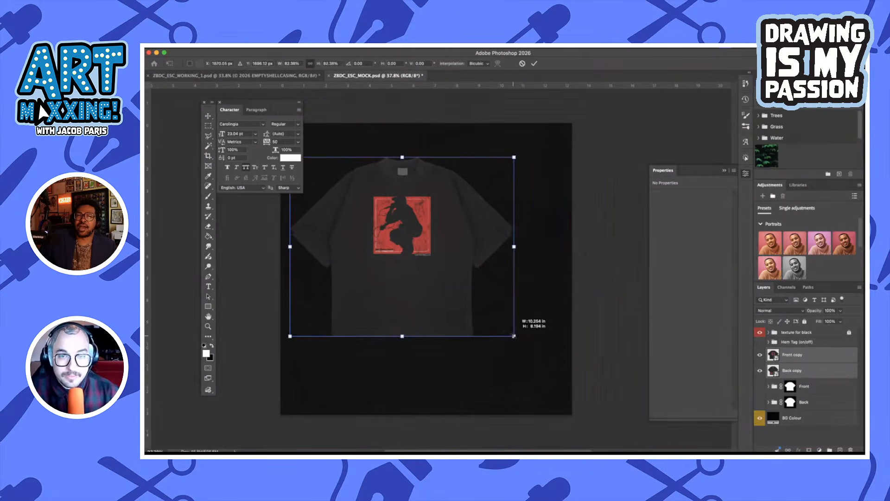
{"action": "scroll", "coordinate": [513, 336], "scroll_direction": "up", "scroll_amount": 2}
{"action": "scroll", "coordinate": [513, 336], "scroll_direction": "left", "scroll_amount": 2}
{"action": "key", "text": "super+semicolon"}
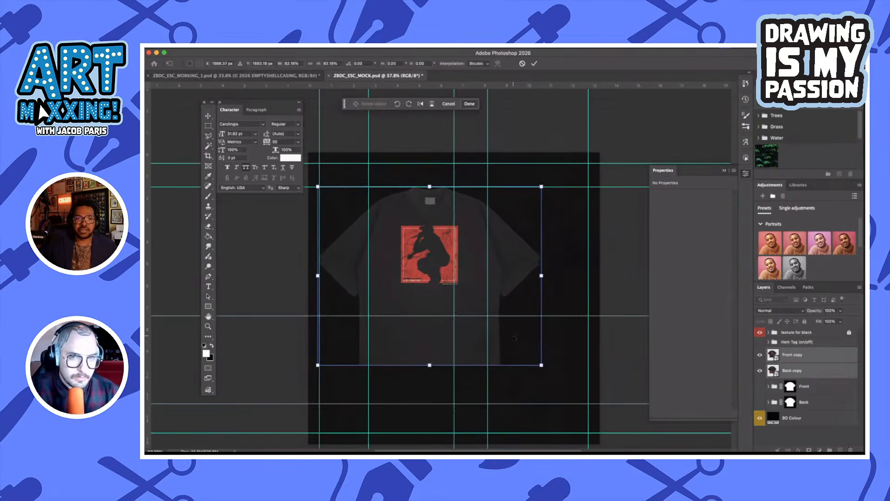
{"action": "left_click_drag", "start_coordinate": [481, 274], "coordinate": [483, 250]}
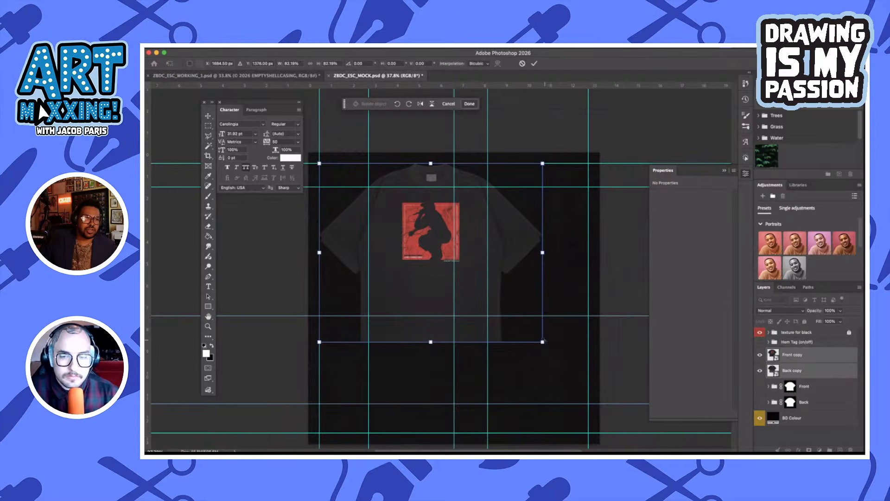
{"action": "mouse_move", "coordinate": [544, 342]}
{"action": "left_mouse_down"}
{"action": "mouse_move", "coordinate": [527, 320]}
{"action": "mouse_move", "coordinate": [534, 326]}
{"action": "left_mouse_up"}
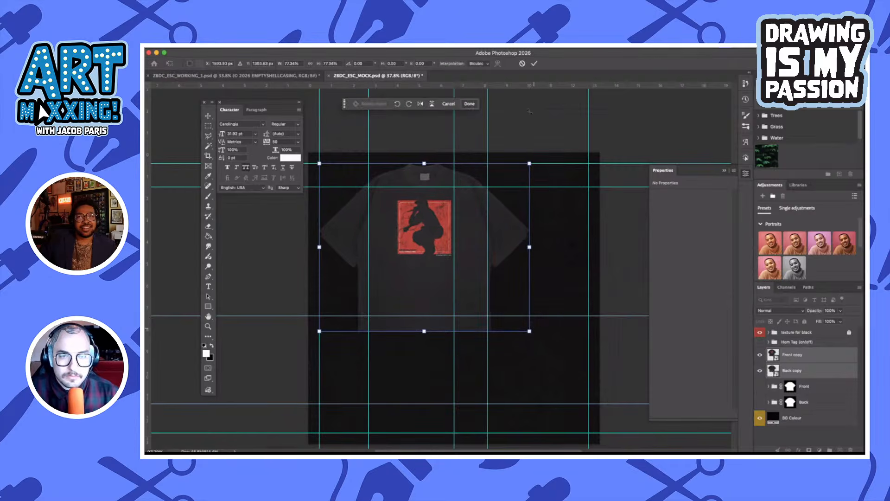
{"action": "left_click", "coordinate": [536, 65]}
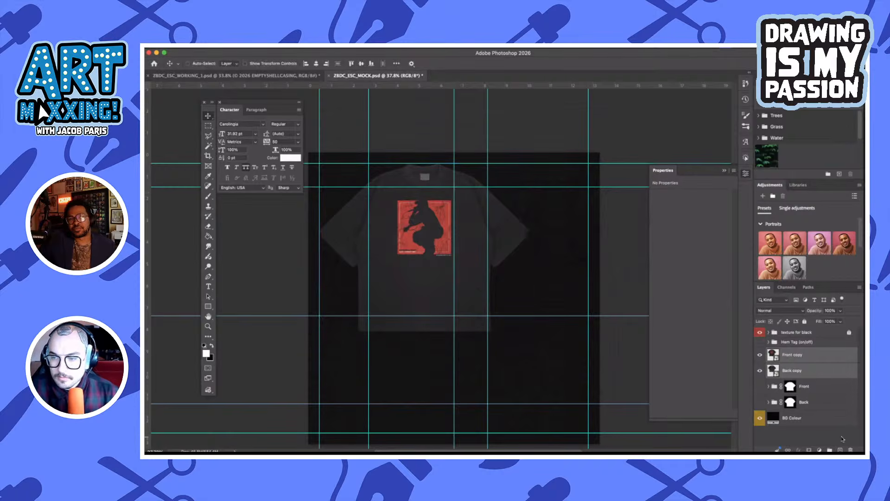
Move the Back copy shirt to the canvas's lower-right area, stack it above Front copy, and hide the guides
{"action": "left_click", "coordinate": [816, 371]}
{"action": "left_click_drag", "start_coordinate": [459, 261], "coordinate": [517, 374]}
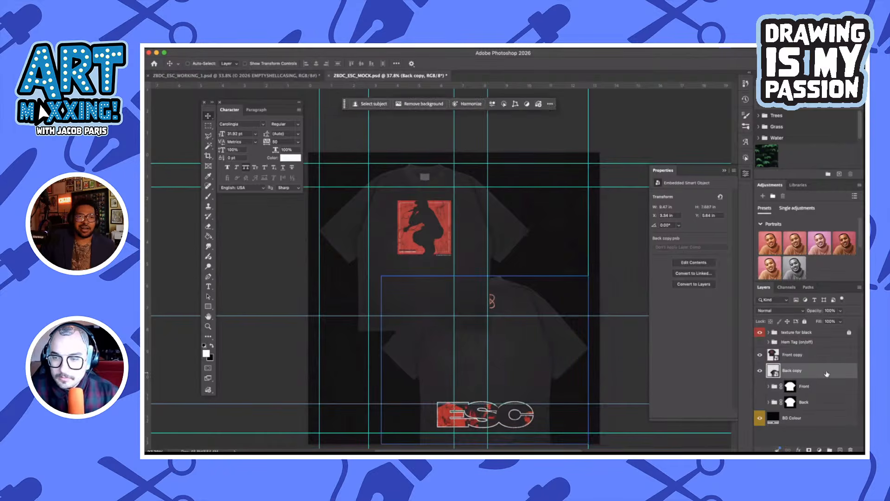
{"action": "left_click_drag", "start_coordinate": [825, 371], "coordinate": [824, 353]}
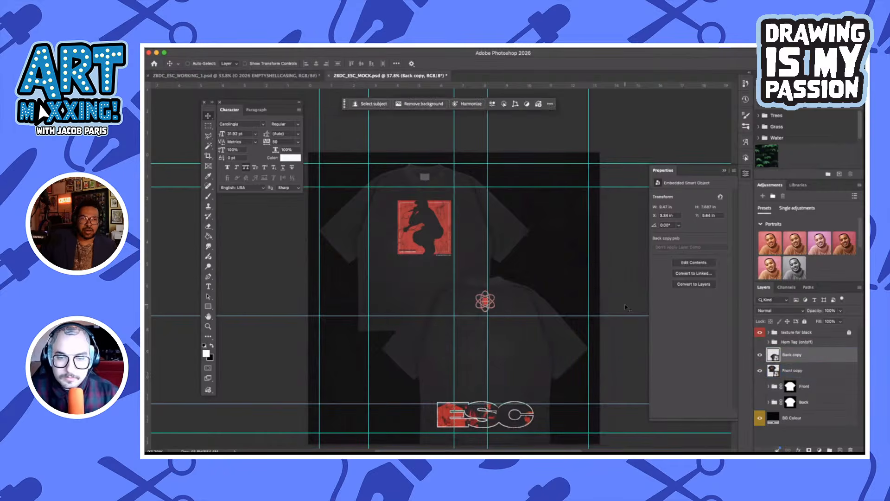
{"action": "key", "text": "ctrl+h"}
{"action": "scroll", "coordinate": [627, 308], "scroll_direction": "down", "scroll_amount": 3}
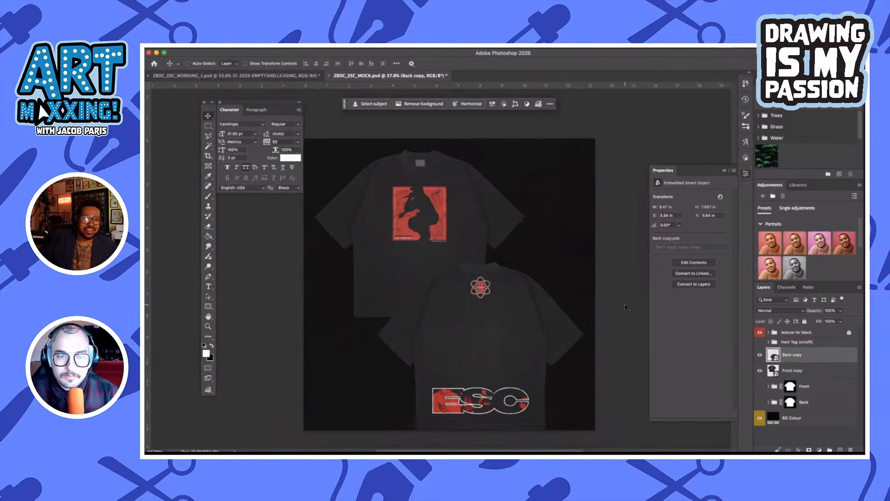
Show the guides and raise the Back copy shirt to Y 5.14 in so its hem meets the bottom margin guide
{"action": "key", "text": "ctrl+h"}
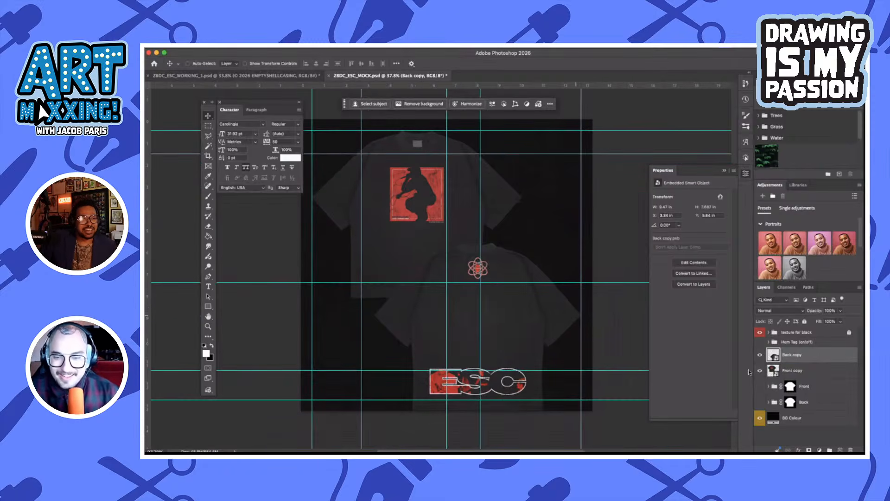
{"action": "left_click", "coordinate": [828, 370]}
{"action": "left_click", "coordinate": [822, 357]}
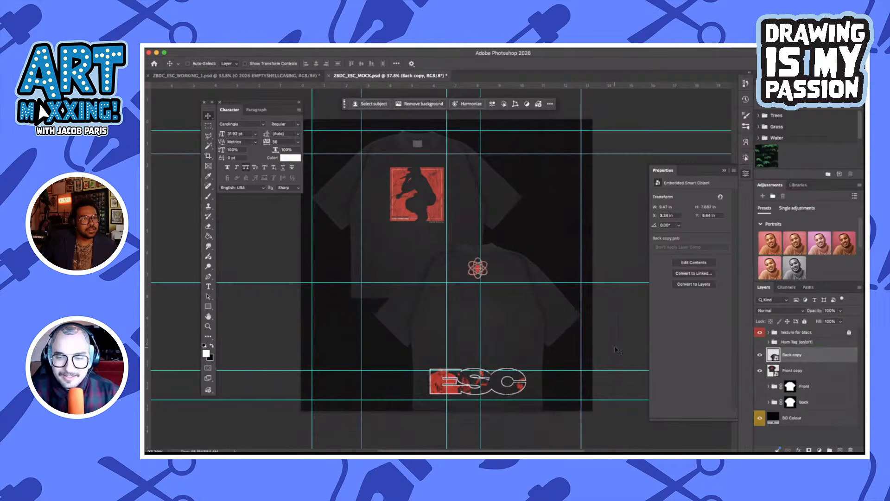
{"action": "left_click_drag", "start_coordinate": [617, 350], "coordinate": [615, 337]}
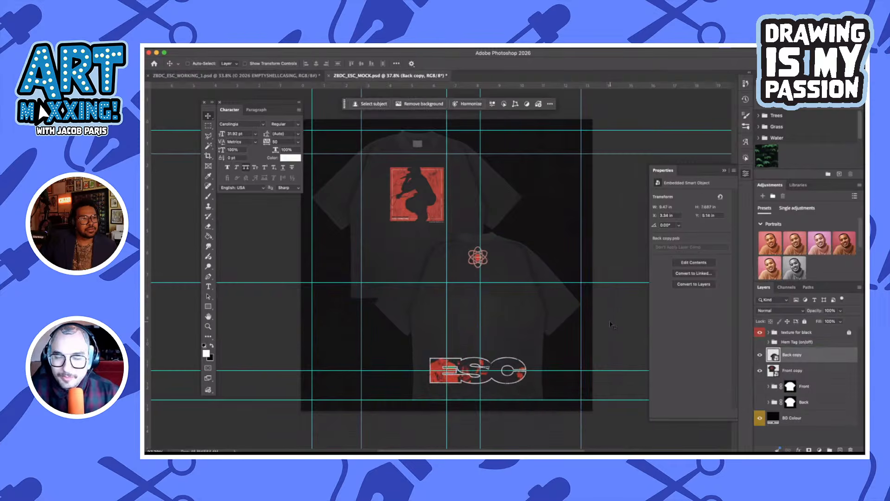
Nudge the Front copy shirt to X 0.49 in and Y 0.49 in, and hide the guides
{"action": "left_click", "coordinate": [818, 372]}
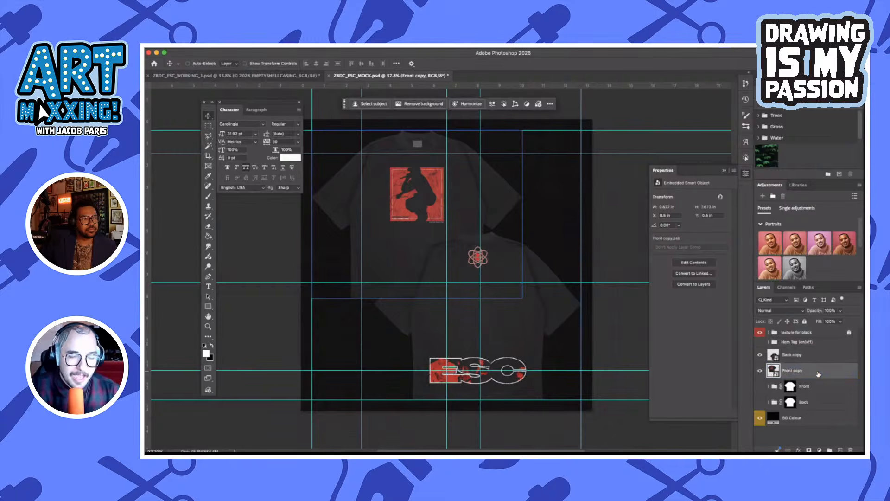
{"action": "key", "text": "Left"}
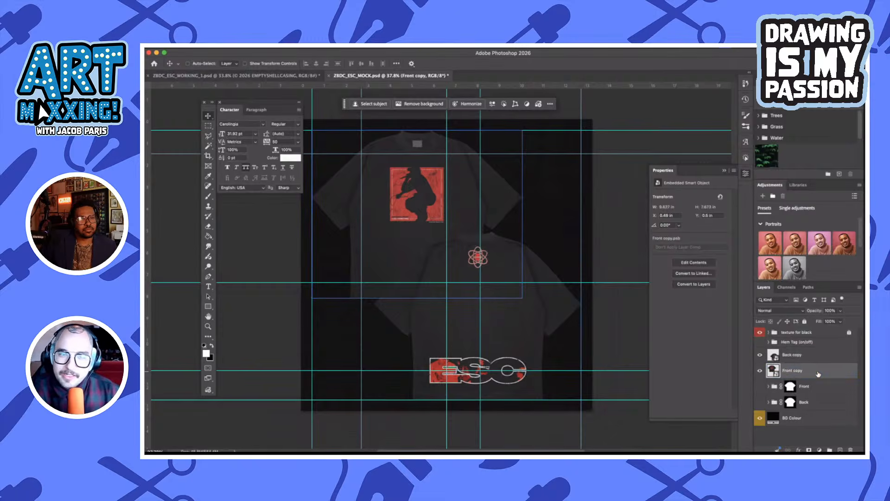
{"action": "key", "text": "Up"}
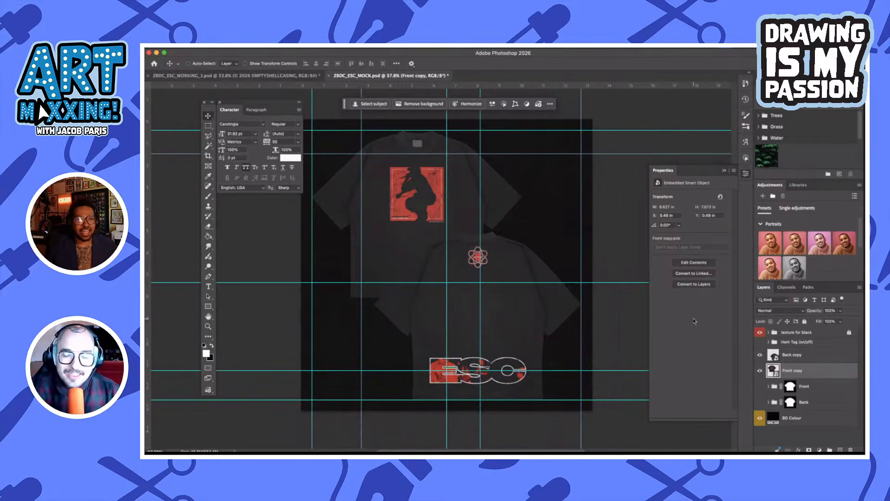
{"action": "key", "text": "super+semicolon"}
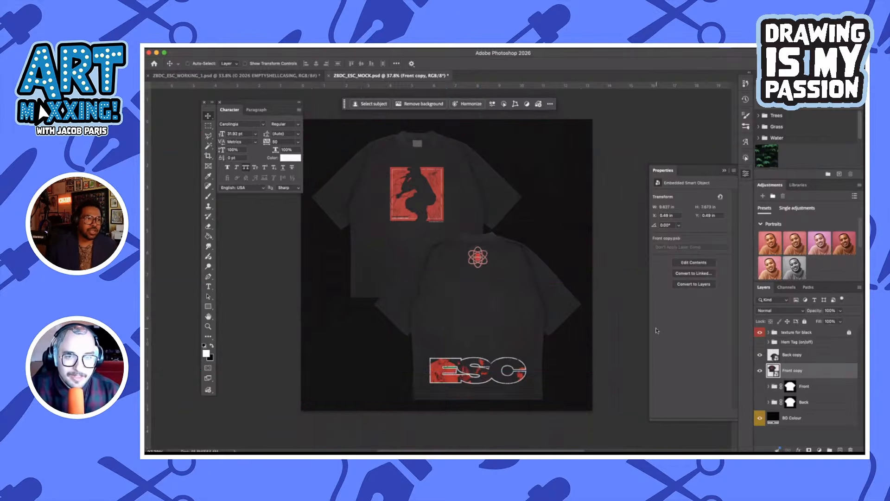
{"action": "scroll", "coordinate": [551, 228], "scroll_direction": "up", "scroll_amount": 1}
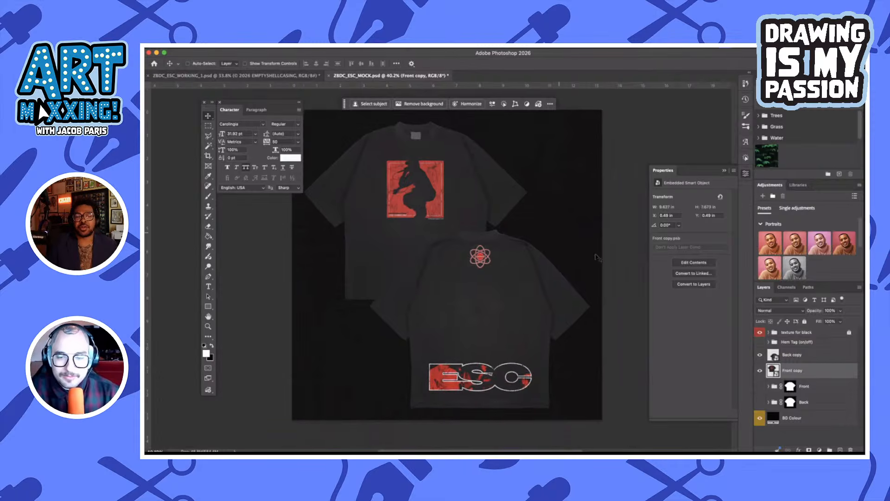
Switch to Finder and preview DSC_0249.jpg in the ESC PHOTOS folder
{"action": "left_click", "coordinate": [786, 354]}
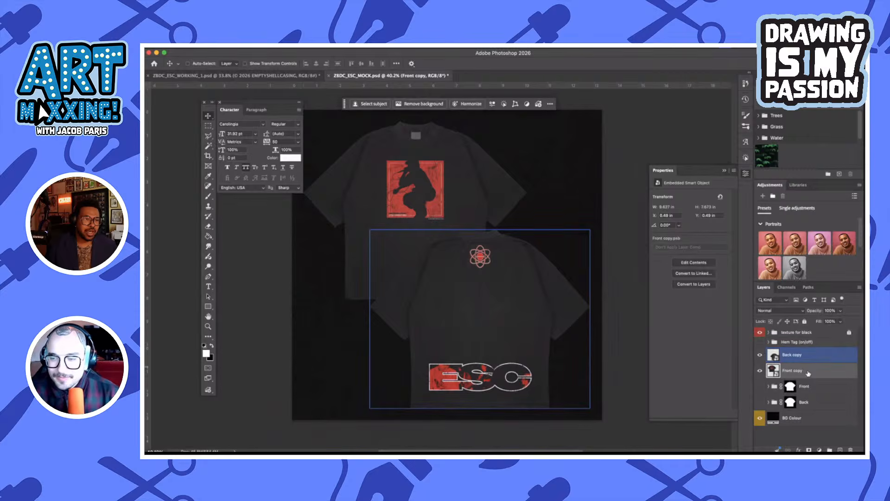
{"action": "left_click", "coordinate": [818, 391]}
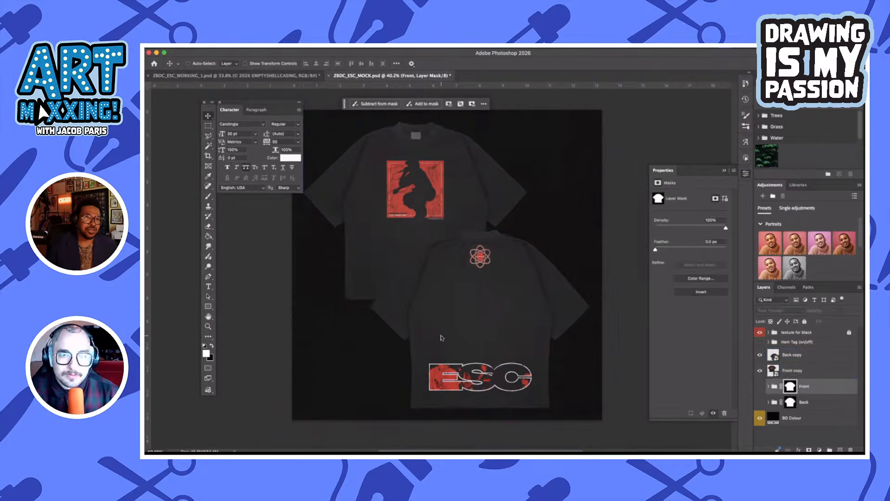
{"action": "key", "text": "ctrl+Up"}
{"action": "key", "text": "ctrl+Up"}
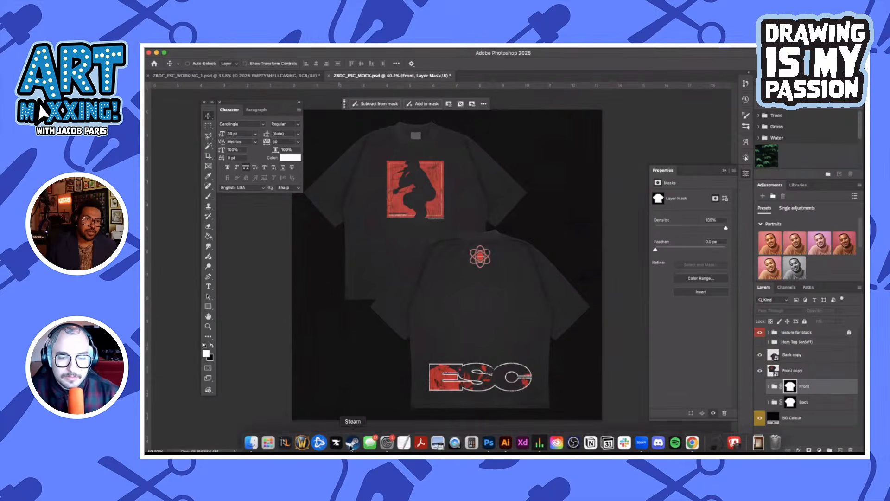
{"action": "left_click", "coordinate": [250, 442]}
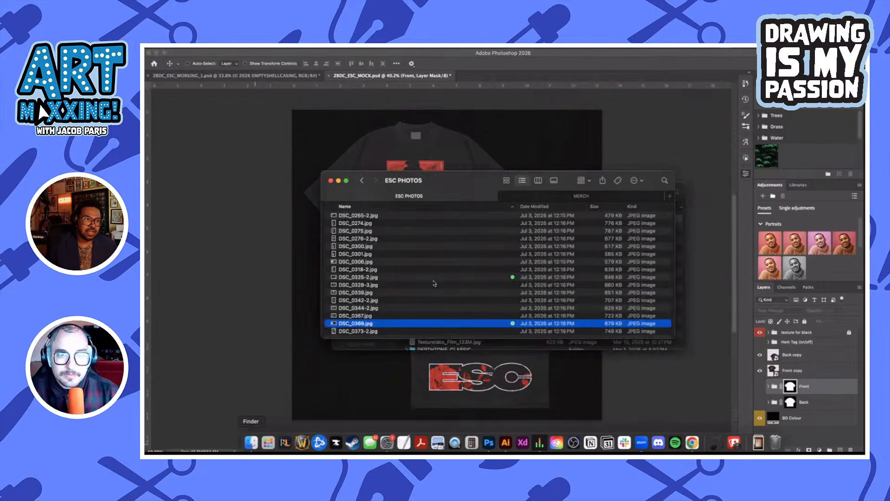
{"action": "scroll", "coordinate": [447, 235], "scroll_direction": "up", "scroll_amount": 3}
{"action": "left_click", "coordinate": [447, 234]}
{"action": "key", "text": "space"}
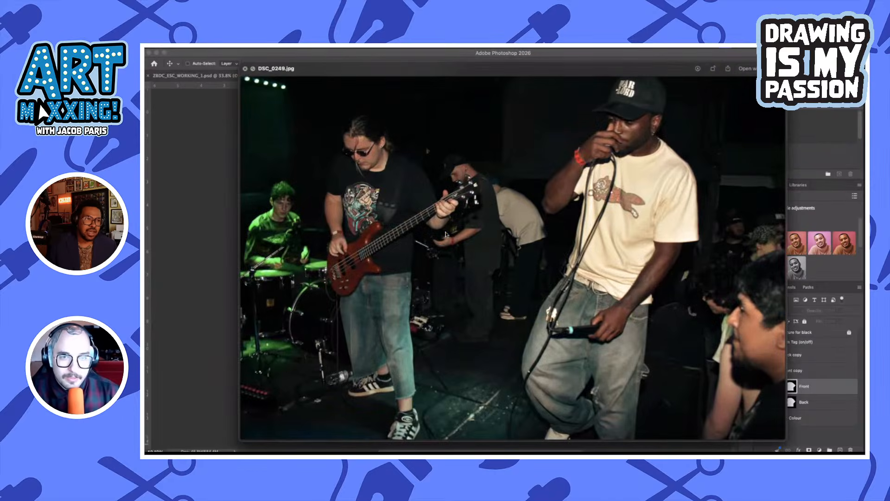
Look through the band photos in the ESC PHOTOS folder, previewing up to DSC_0261-2.jpg, and close the preview
{"action": "key", "text": "Up"}
{"action": "key", "text": "Down"}
{"action": "key", "text": "Down"}
{"action": "key", "text": "Down"}
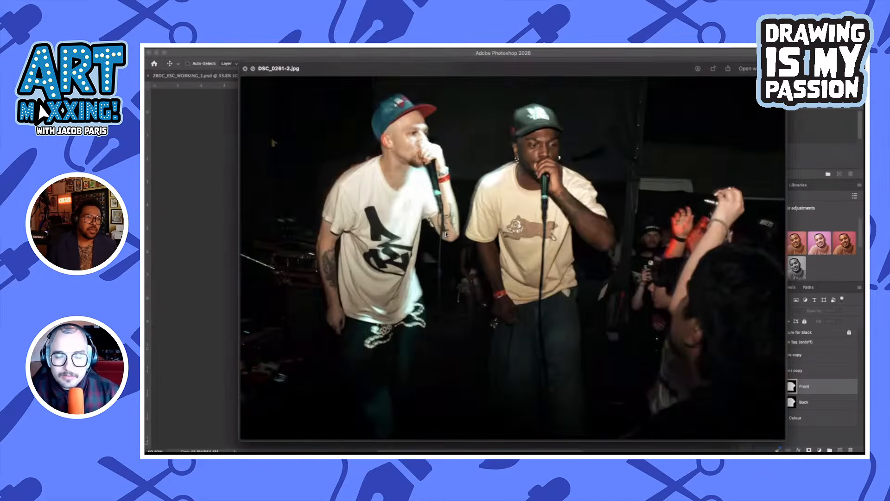
{"action": "key", "text": "Up"}
{"action": "key", "text": "Down"}
{"action": "key", "text": "space"}
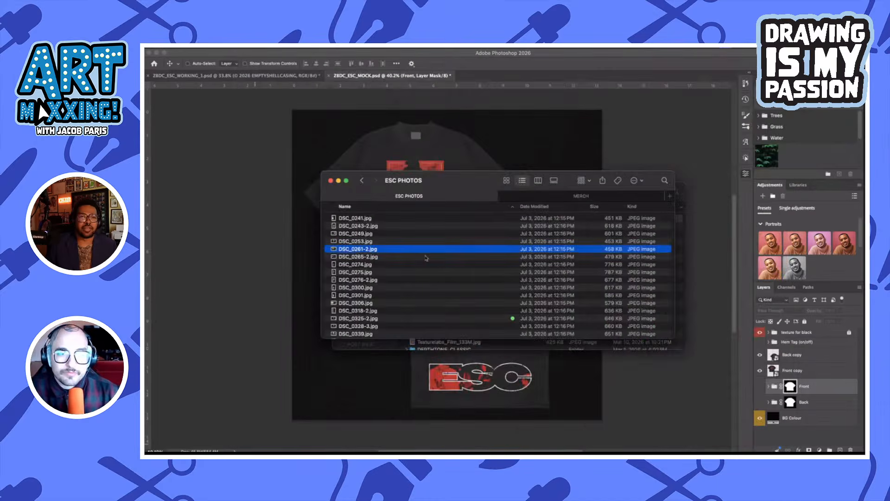
Place DSC_0261-2.jpg into the mockup behind both shirts and enlarge it from its center until it covers the whole canvas
{"action": "left_click_drag", "start_coordinate": [425, 249], "coordinate": [301, 370]}
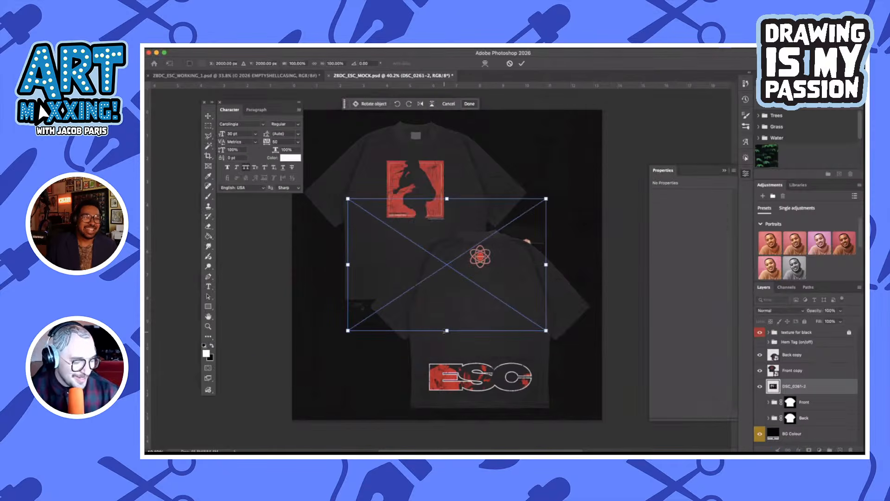
{"action": "left_click_drag", "start_coordinate": [445, 331], "coordinate": [447, 434]}
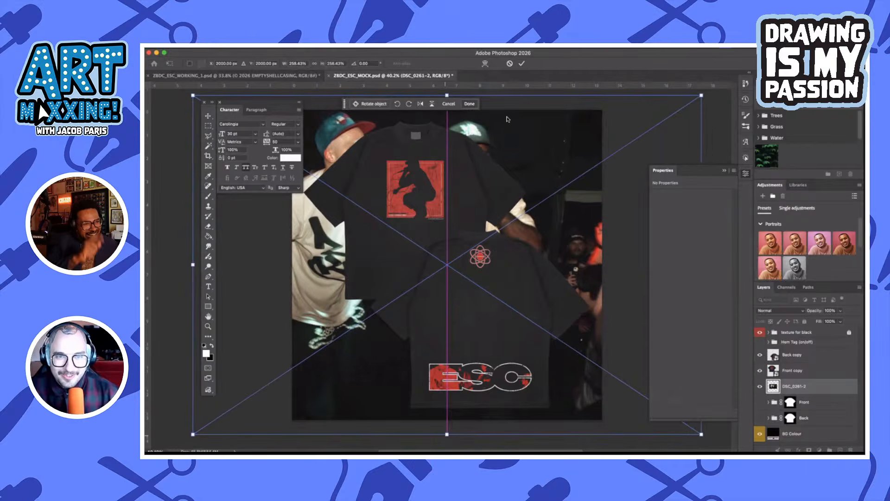
{"action": "left_click", "coordinate": [522, 64]}
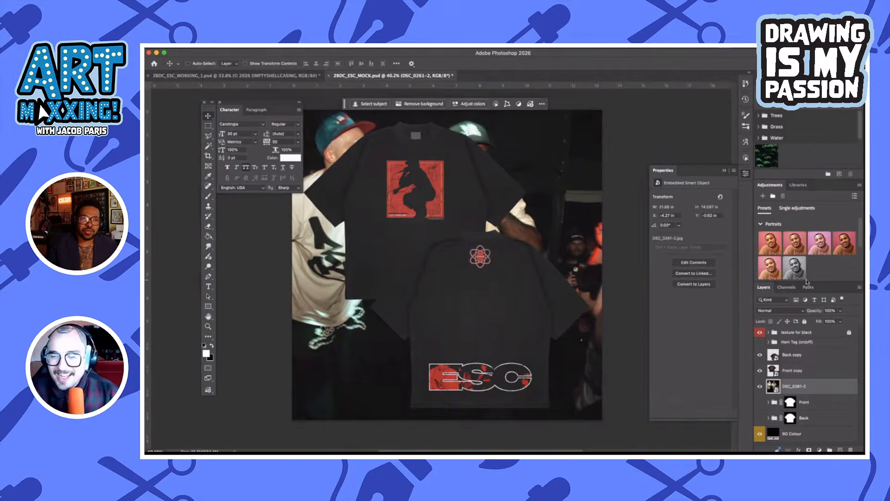
Apply a Gaussian Blur of about 8.2 pixels to the DSC_0261-2 photo layer and lower its opacity to about 63%
{"action": "left_click", "coordinate": [340, 47]}
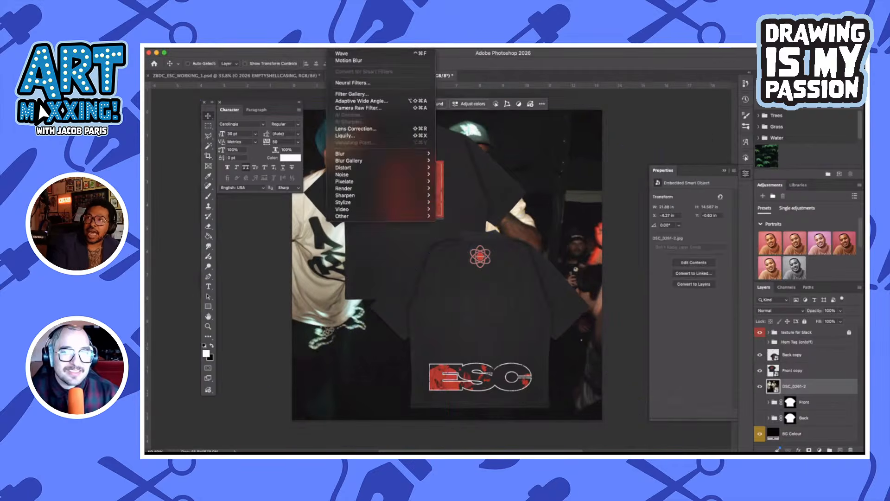
{"action": "mouse_move", "coordinate": [377, 161]}
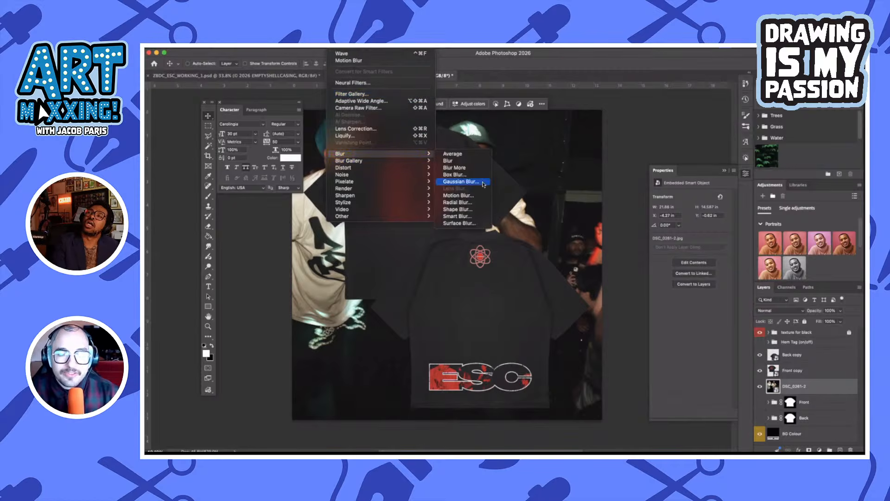
{"action": "left_click", "coordinate": [484, 184]}
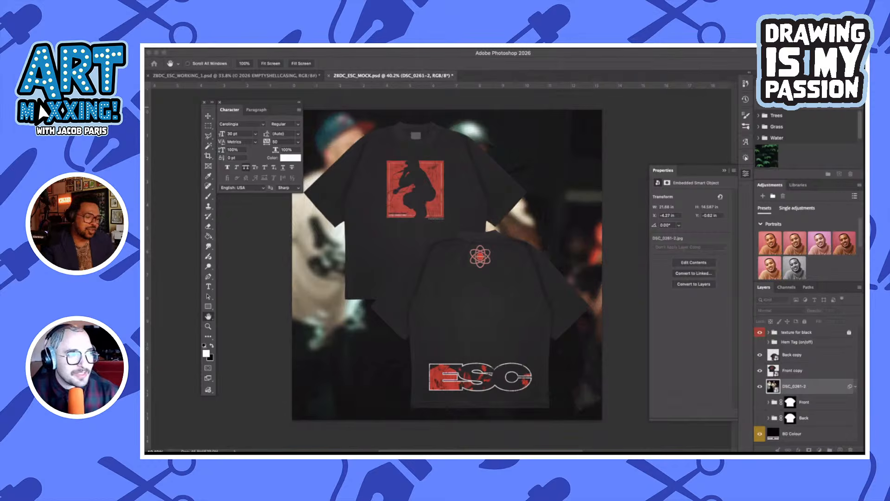
{"action": "left_click_drag", "start_coordinate": [498, 160], "coordinate": [628, 148]}
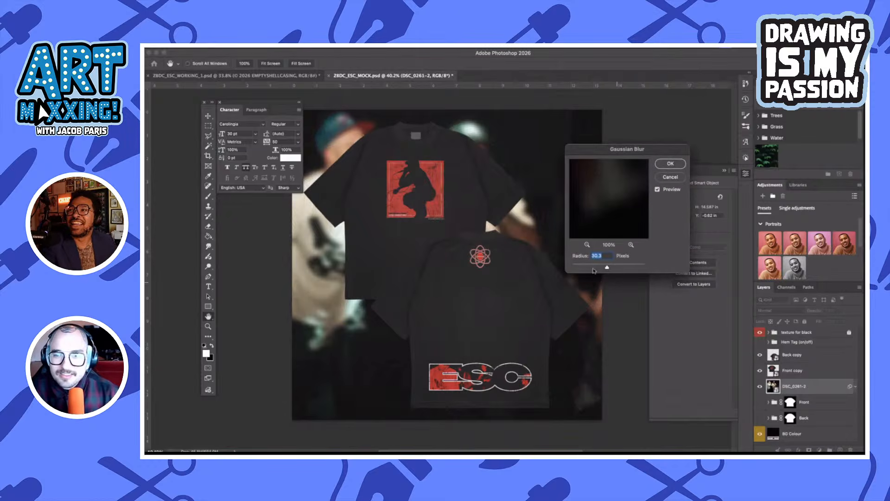
{"action": "left_click", "coordinate": [589, 264]}
{"action": "left_click_drag", "start_coordinate": [588, 265], "coordinate": [598, 267]}
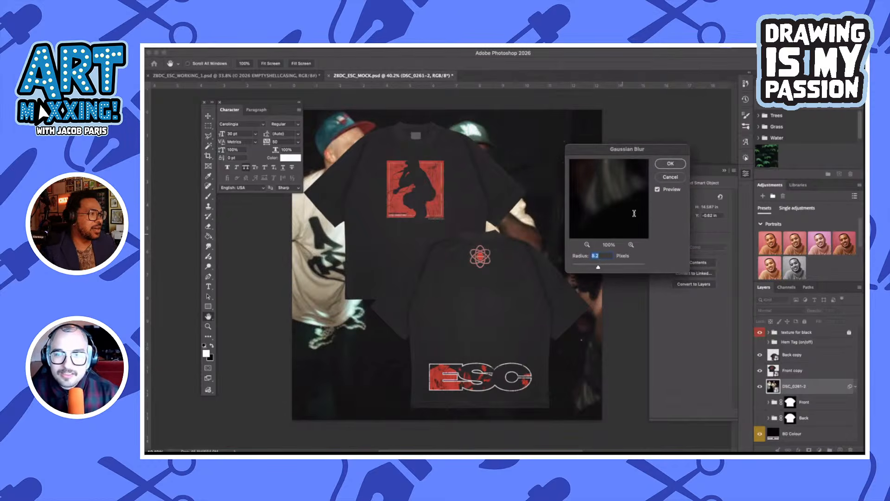
{"action": "left_click", "coordinate": [669, 165]}
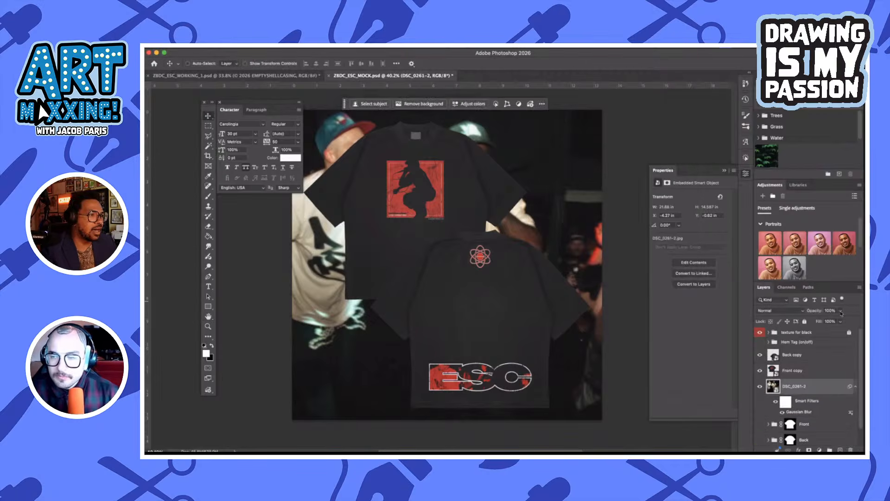
{"action": "left_click", "coordinate": [840, 310]}
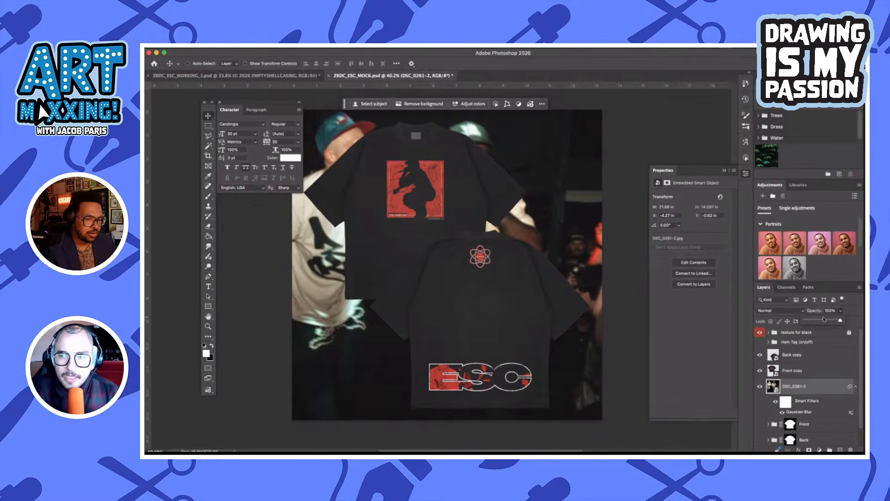
{"action": "left_click_drag", "start_coordinate": [824, 320], "coordinate": [828, 321]}
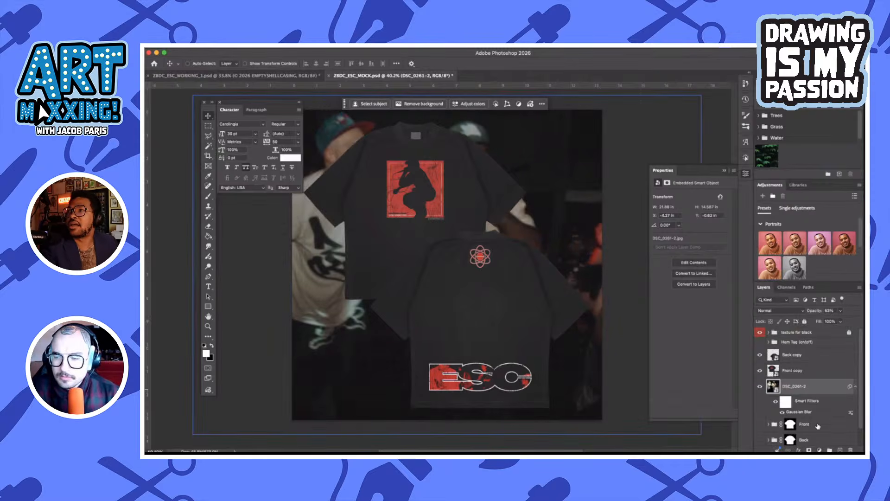
Add a reversed Gradient Map adjustment layer above the DSC_0261-2 photo and open its gradient for editing
{"action": "left_click", "coordinate": [822, 449]}
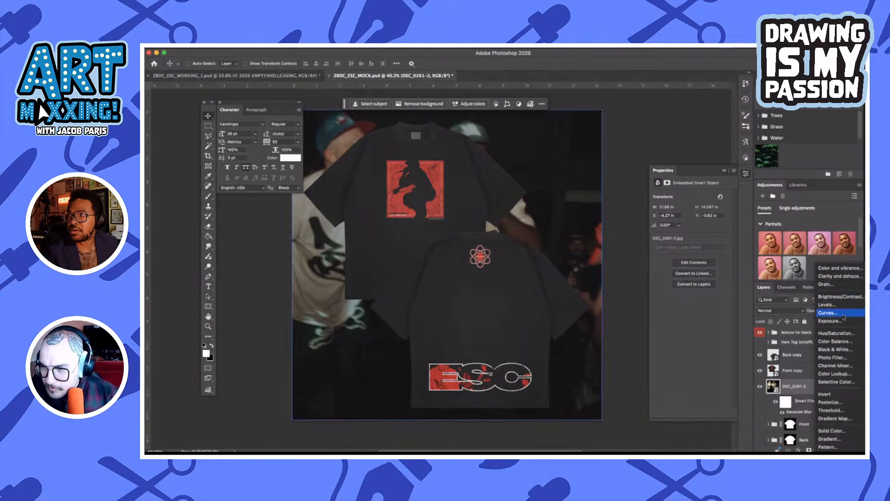
{"action": "left_click", "coordinate": [835, 418]}
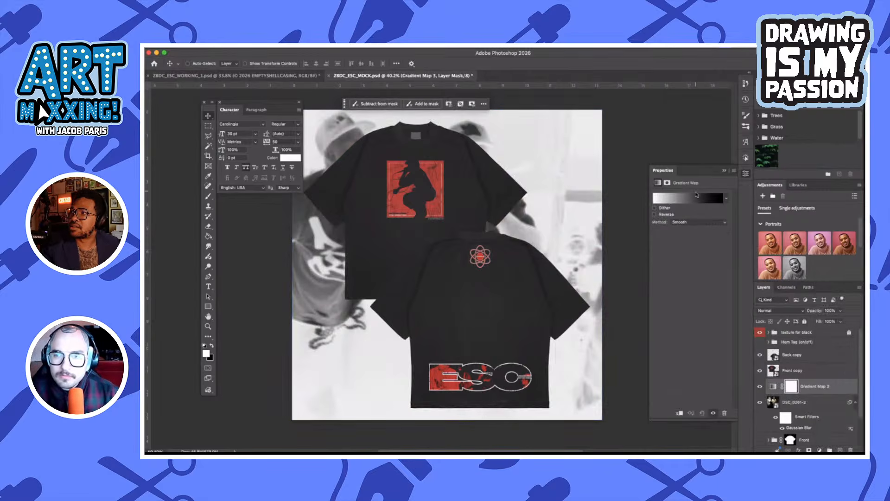
{"action": "left_click", "coordinate": [655, 214]}
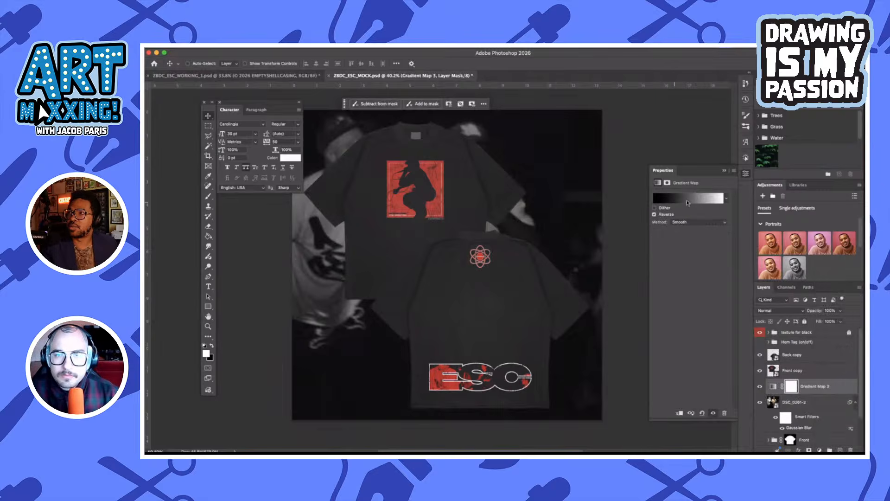
{"action": "left_click", "coordinate": [690, 200]}
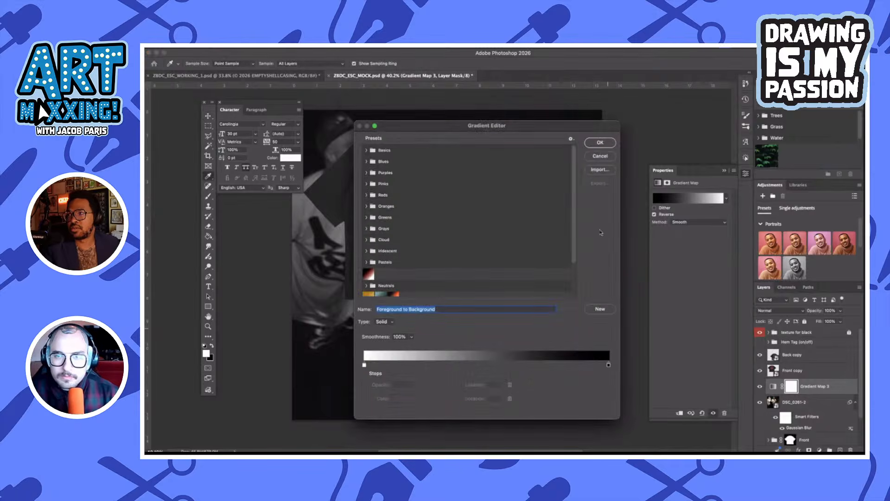
{"action": "left_click_drag", "start_coordinate": [578, 126], "coordinate": [669, 126]}
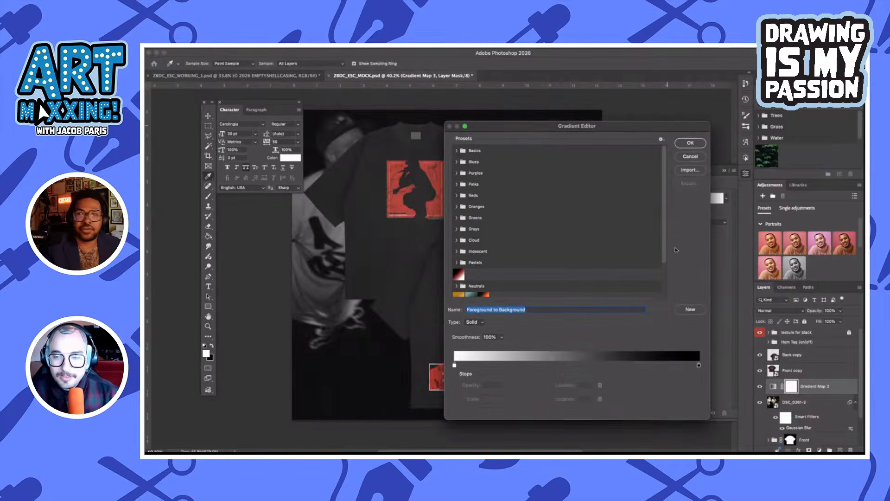
{"action": "double_click", "coordinate": [699, 366]}
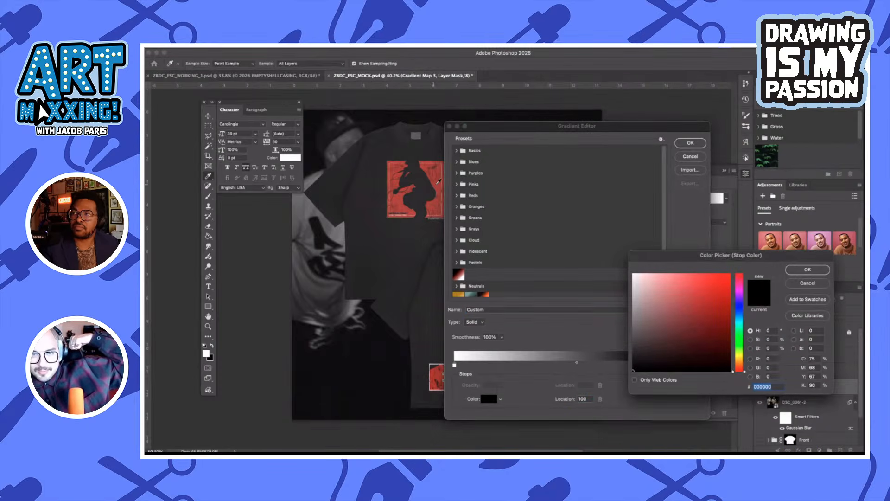
{"action": "type", "text": "ffffff"}
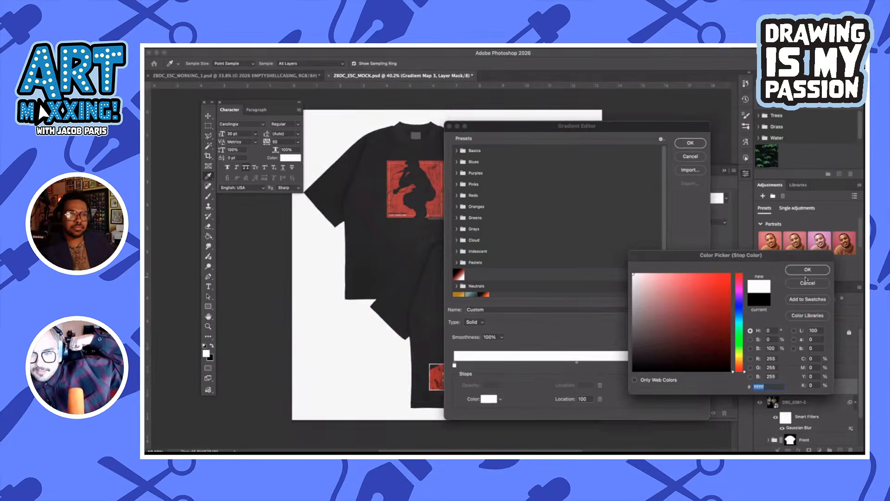
{"action": "left_click", "coordinate": [719, 303]}
{"action": "left_click", "coordinate": [698, 318]}
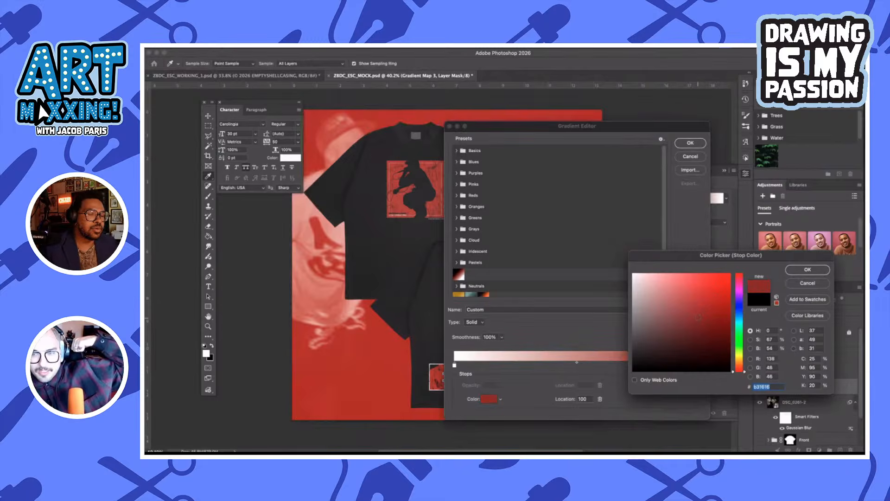
{"action": "left_click", "coordinate": [808, 282]}
Change the gradient map's white color stop to red #cd2020, apply the gradient, and save the mockup file
{"action": "double_click", "coordinate": [455, 366]}
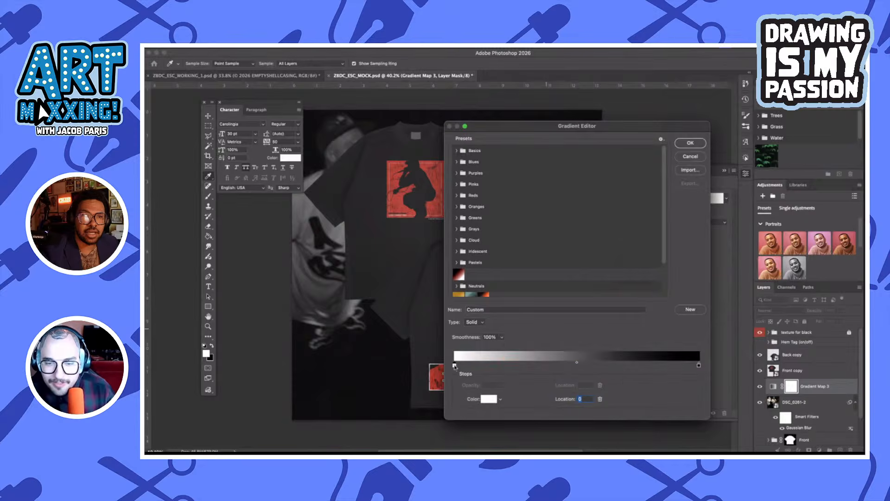
{"action": "mouse_move", "coordinate": [723, 296]}
{"action": "left_mouse_down"}
{"action": "mouse_move", "coordinate": [720, 312]}
{"action": "mouse_move", "coordinate": [716, 293]}
{"action": "left_mouse_up"}
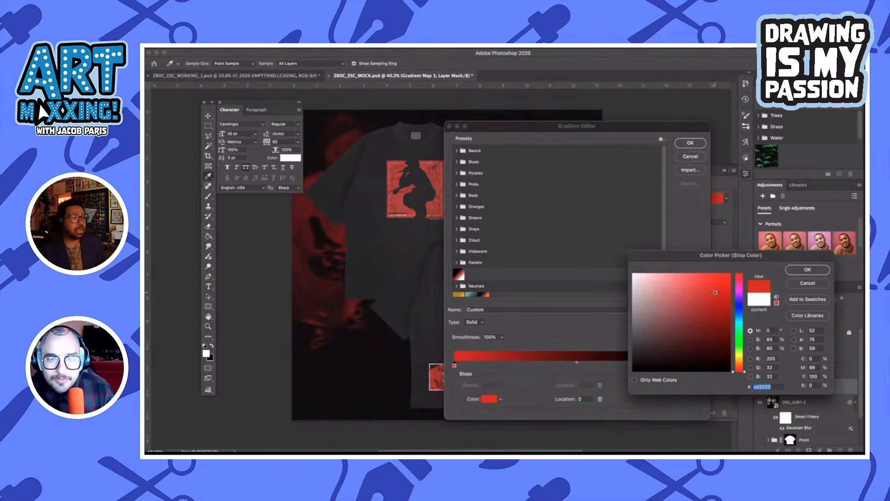
{"action": "left_click", "coordinate": [819, 274]}
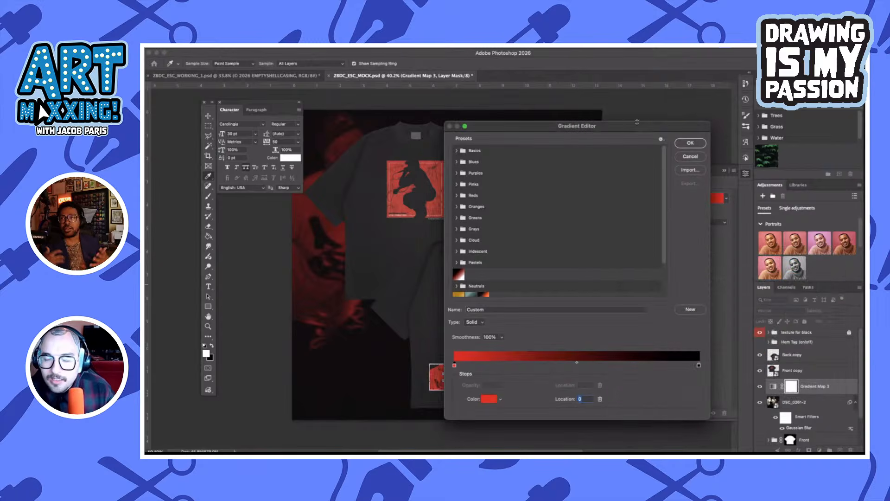
{"action": "left_click_drag", "start_coordinate": [598, 127], "coordinate": [503, 128]}
{"action": "left_click", "coordinate": [596, 143]}
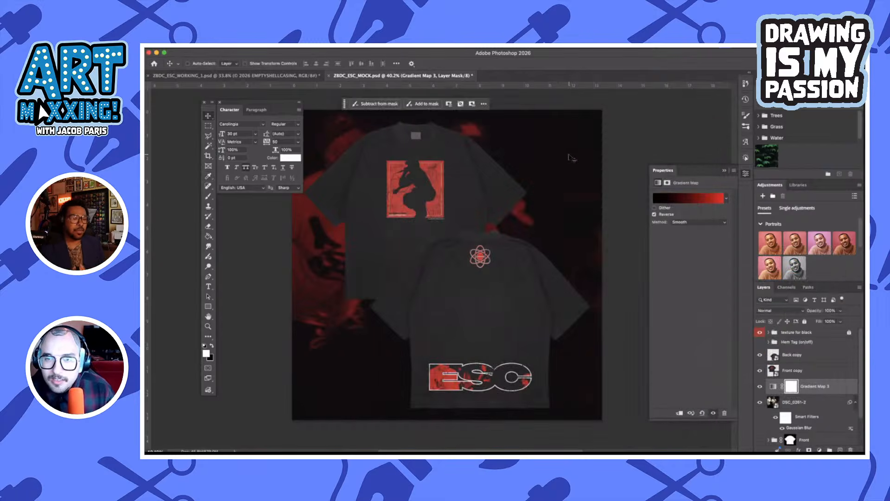
{"action": "scroll", "coordinate": [572, 226], "scroll_direction": "left", "scroll_amount": 2}
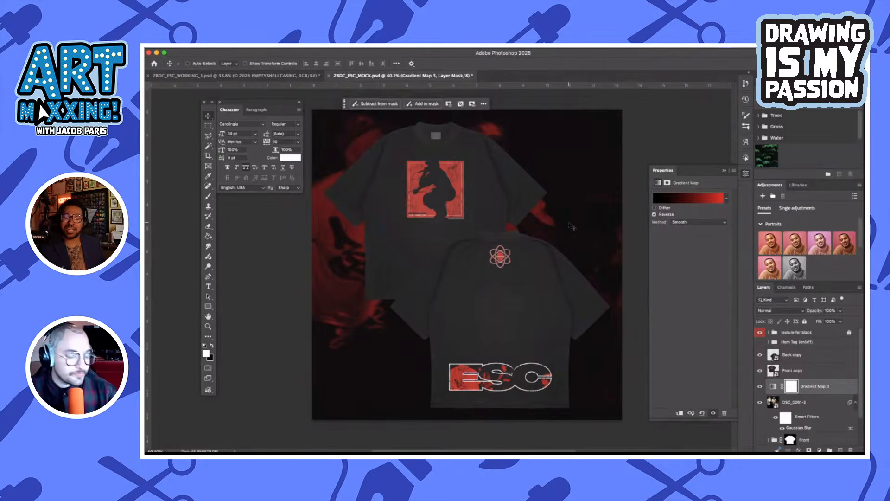
{"action": "key", "text": "super+s"}
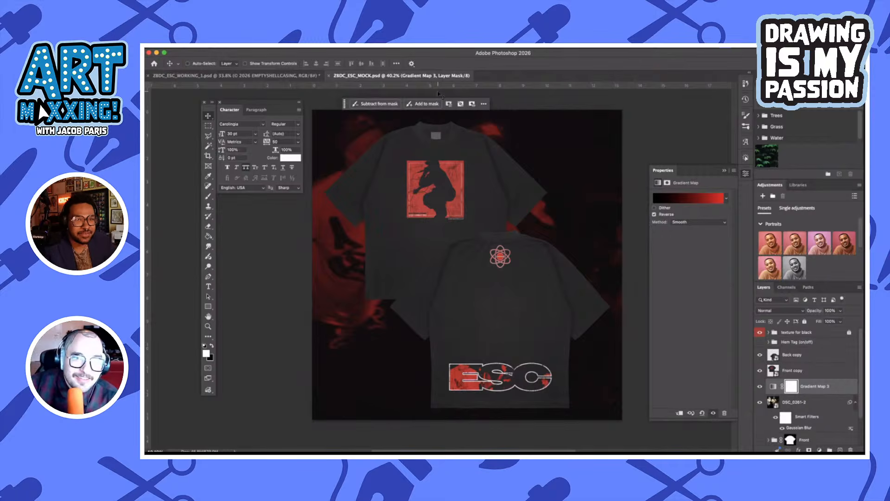
Switch to ZBDC_ESC_WORKING_1.psd and group the artwork layers between the TEXTURES and FRONT groups
{"action": "key", "text": "ctrl+Tab"}
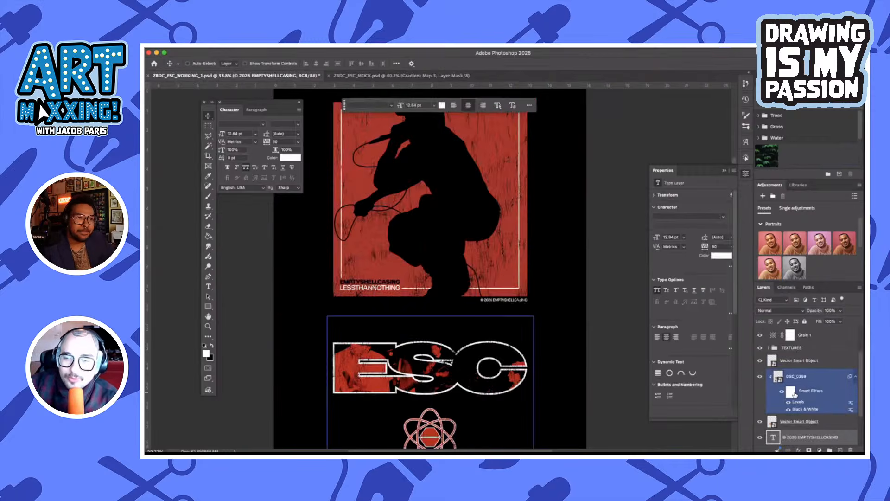
{"action": "scroll", "coordinate": [795, 393], "scroll_direction": "up", "scroll_amount": 3}
{"action": "scroll", "coordinate": [795, 394], "scroll_direction": "down", "scroll_amount": 3}
{"action": "left_click", "coordinate": [794, 395]}
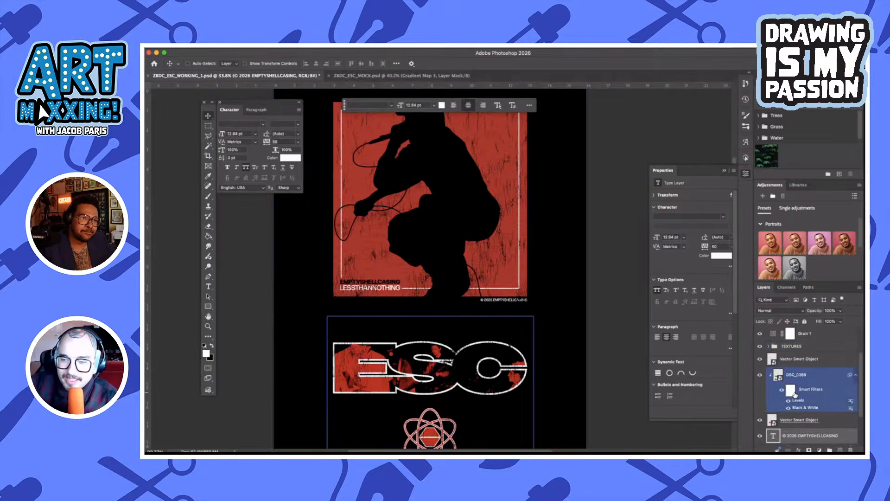
{"action": "left_click", "coordinate": [805, 360]}
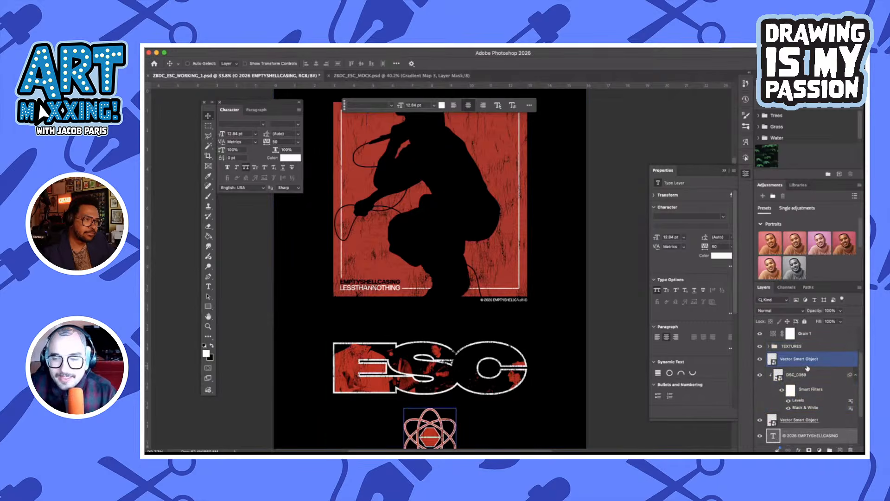
{"action": "scroll", "coordinate": [812, 389], "scroll_direction": "down", "scroll_amount": 3}
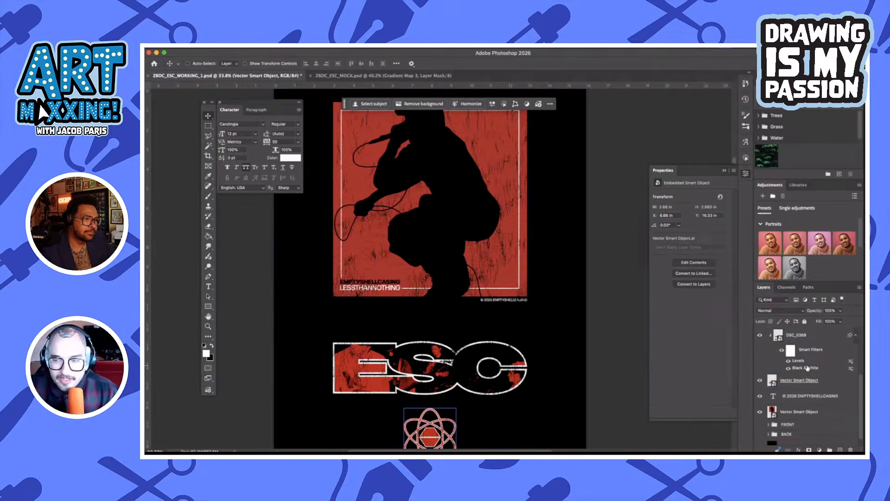
{"action": "left_click", "coordinate": [818, 404], "text": "shift"}
{"action": "key", "text": "super+g"}
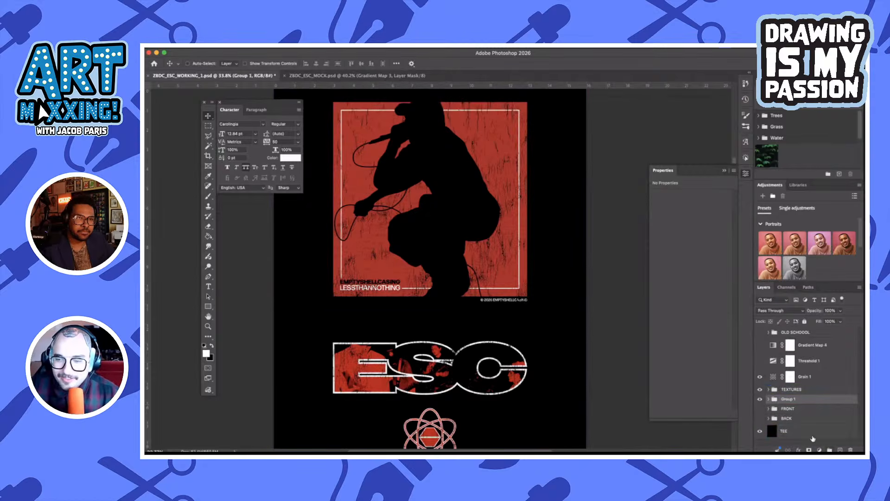
Hide the new artwork group, toggle the FRONT group's visibility on and off, and show the BACK group
{"action": "left_click", "coordinate": [761, 399]}
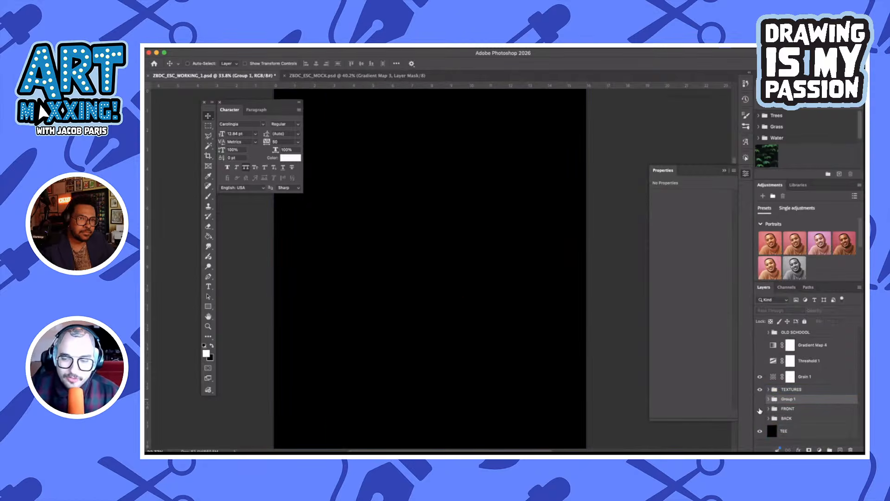
{"action": "left_click", "coordinate": [760, 408]}
{"action": "left_click", "coordinate": [760, 408]}
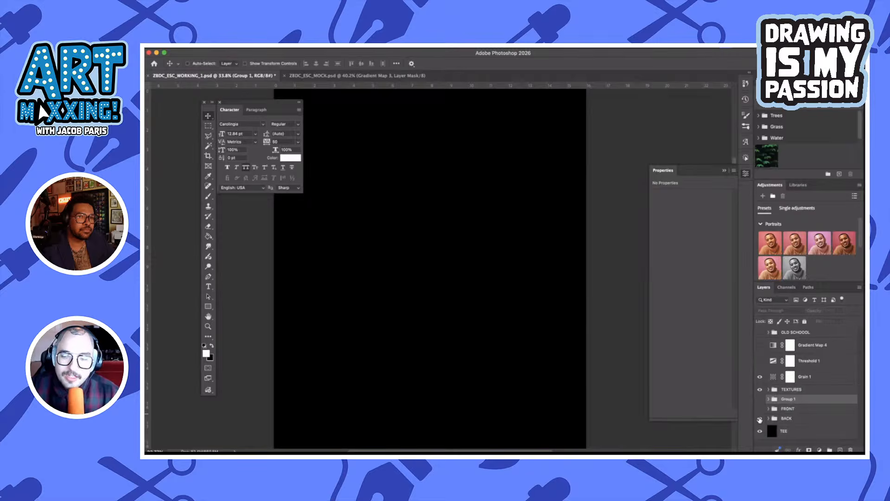
{"action": "left_click", "coordinate": [760, 418]}
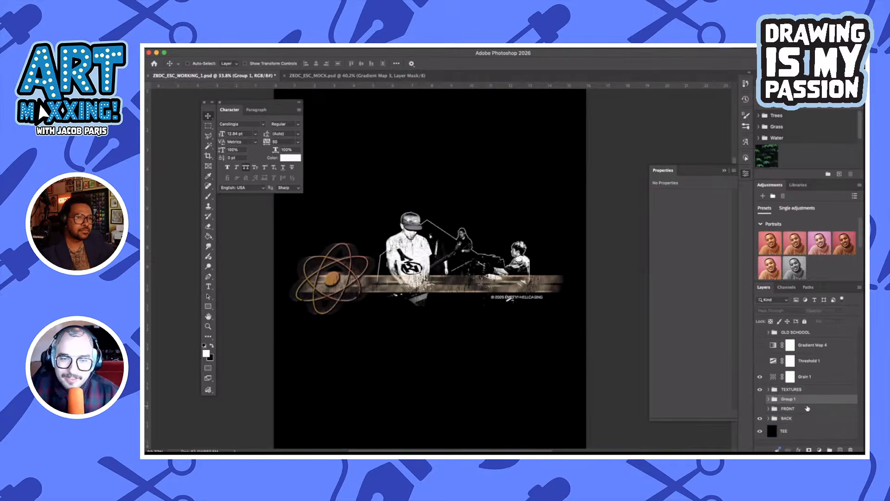
Expand the BACK group and show its ESC TYPE layer
{"action": "left_click", "coordinate": [769, 418]}
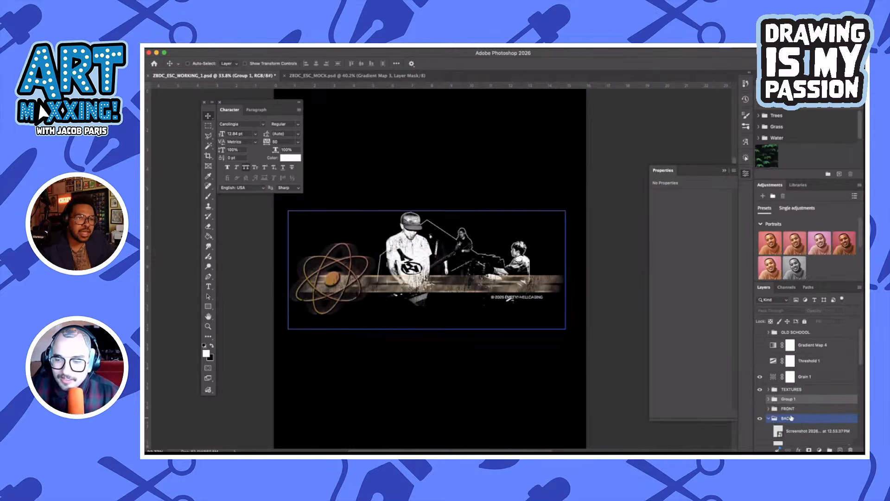
{"action": "scroll", "coordinate": [791, 419], "scroll_direction": "down", "scroll_amount": 3}
{"action": "left_click", "coordinate": [760, 407]}
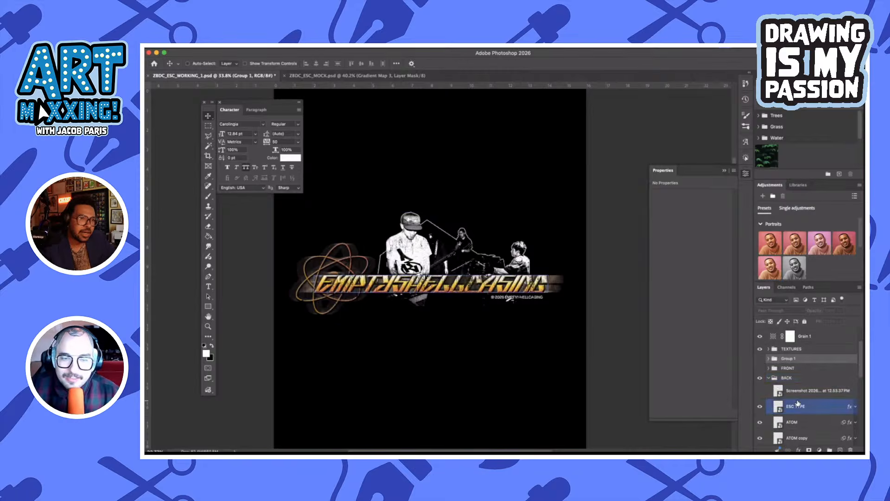
Show the Threshold 1 and Gradient Map 4 adjustment layers above the TEXTURES group
{"action": "scroll", "coordinate": [798, 404], "scroll_direction": "up", "scroll_amount": 3}
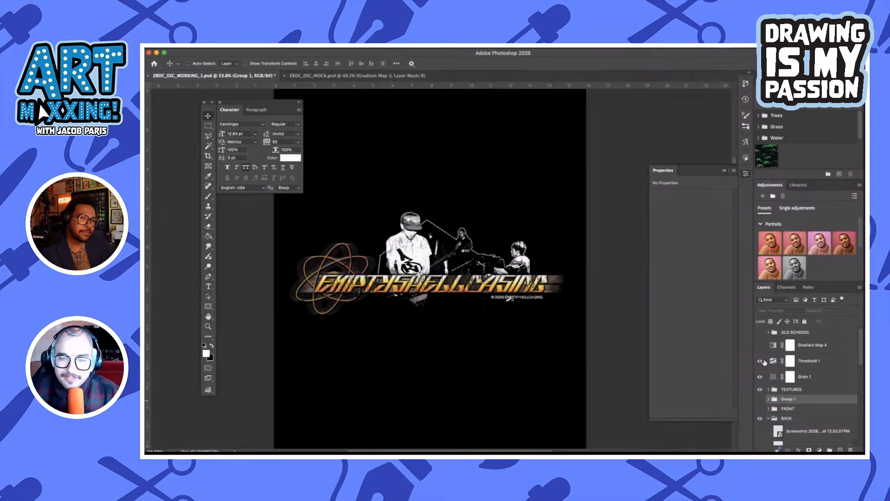
{"action": "left_click", "coordinate": [764, 361]}
{"action": "left_click", "coordinate": [760, 346]}
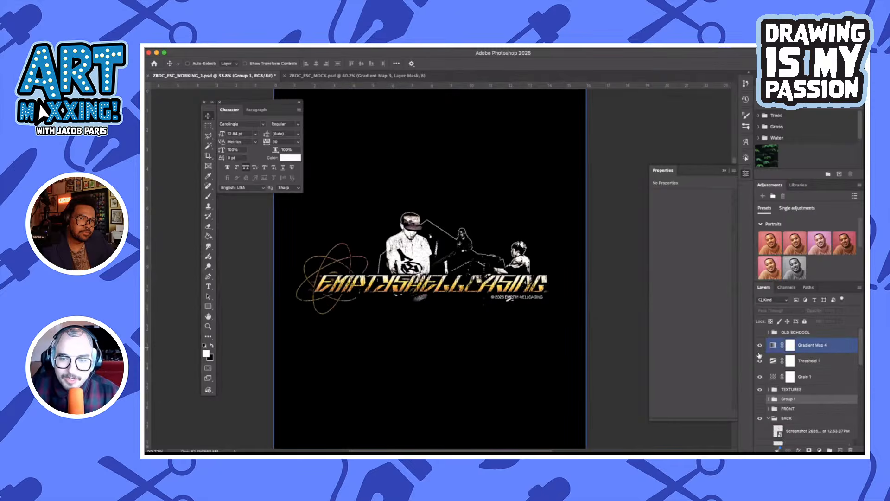
{"action": "left_click", "coordinate": [759, 359]}
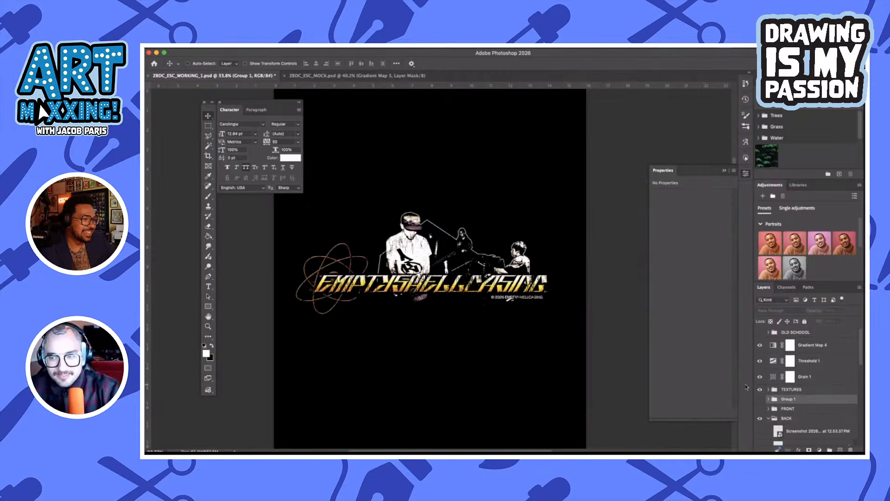
Collapse and hide the BACK group, and show the FRONT group in its place
{"action": "left_click", "coordinate": [770, 418]}
{"action": "left_click", "coordinate": [769, 419]}
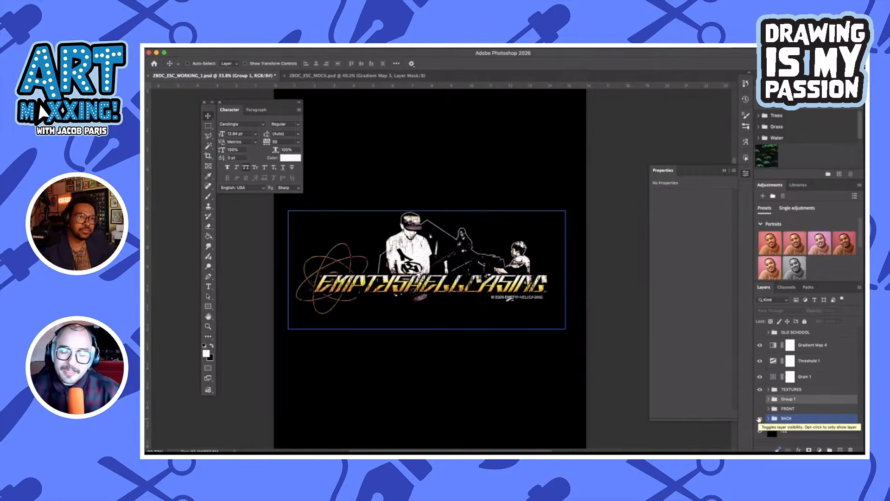
{"action": "left_click", "coordinate": [759, 418]}
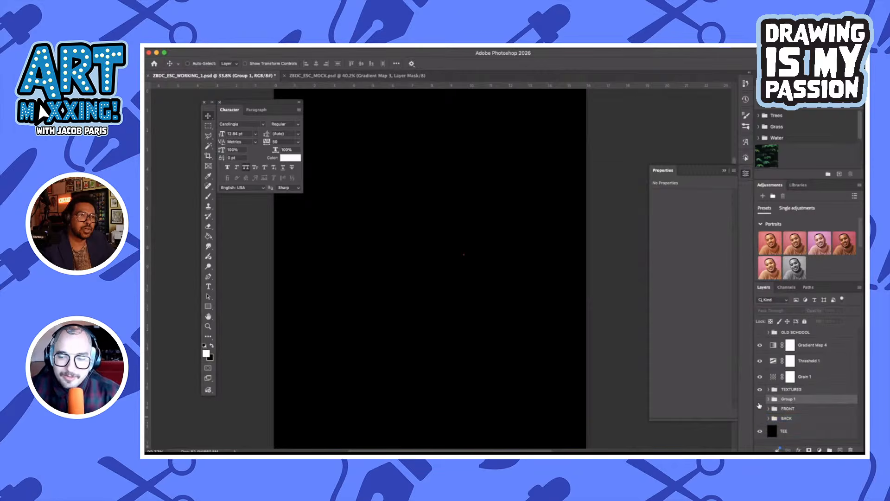
{"action": "left_click", "coordinate": [759, 409]}
{"action": "left_click", "coordinate": [759, 409]}
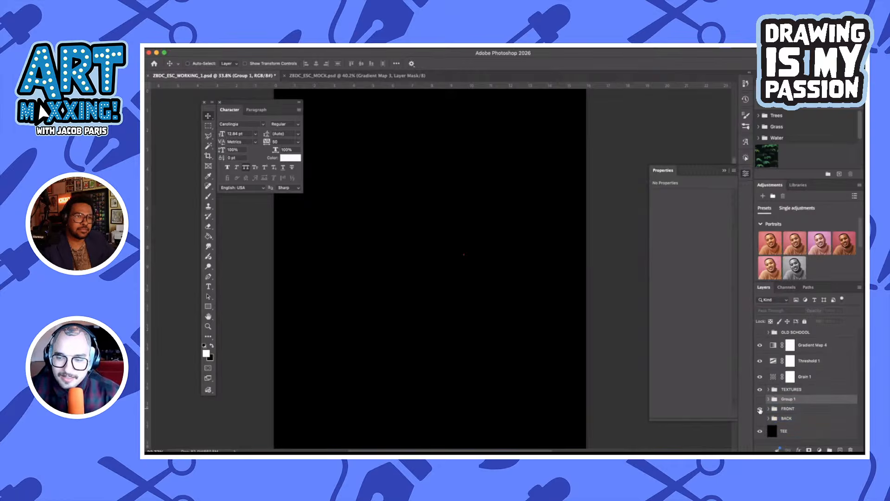
{"action": "left_click", "coordinate": [760, 410]}
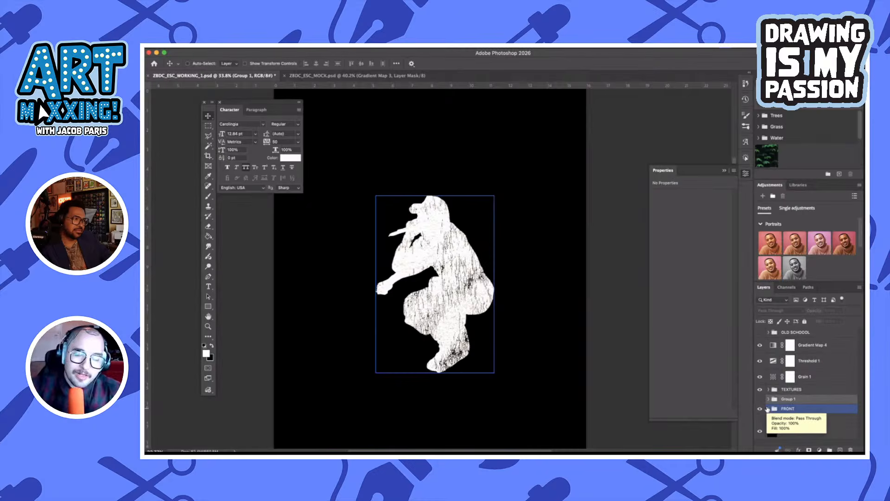
{"action": "left_click", "coordinate": [791, 365]}
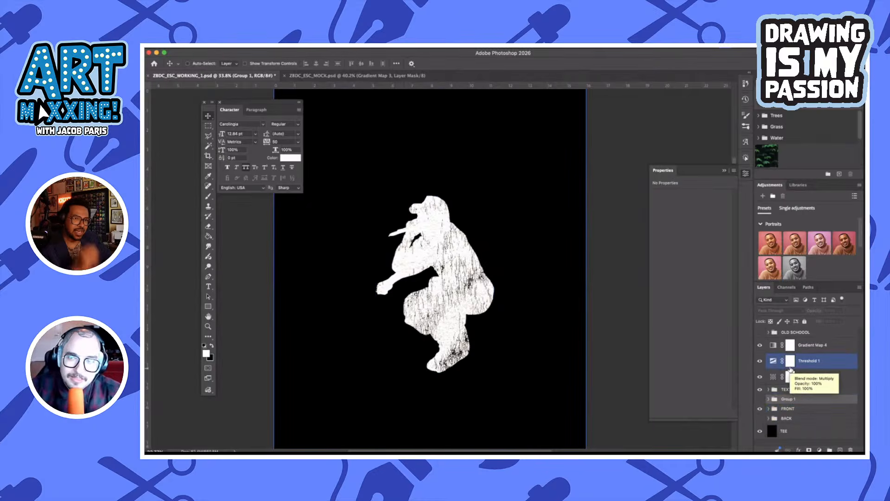